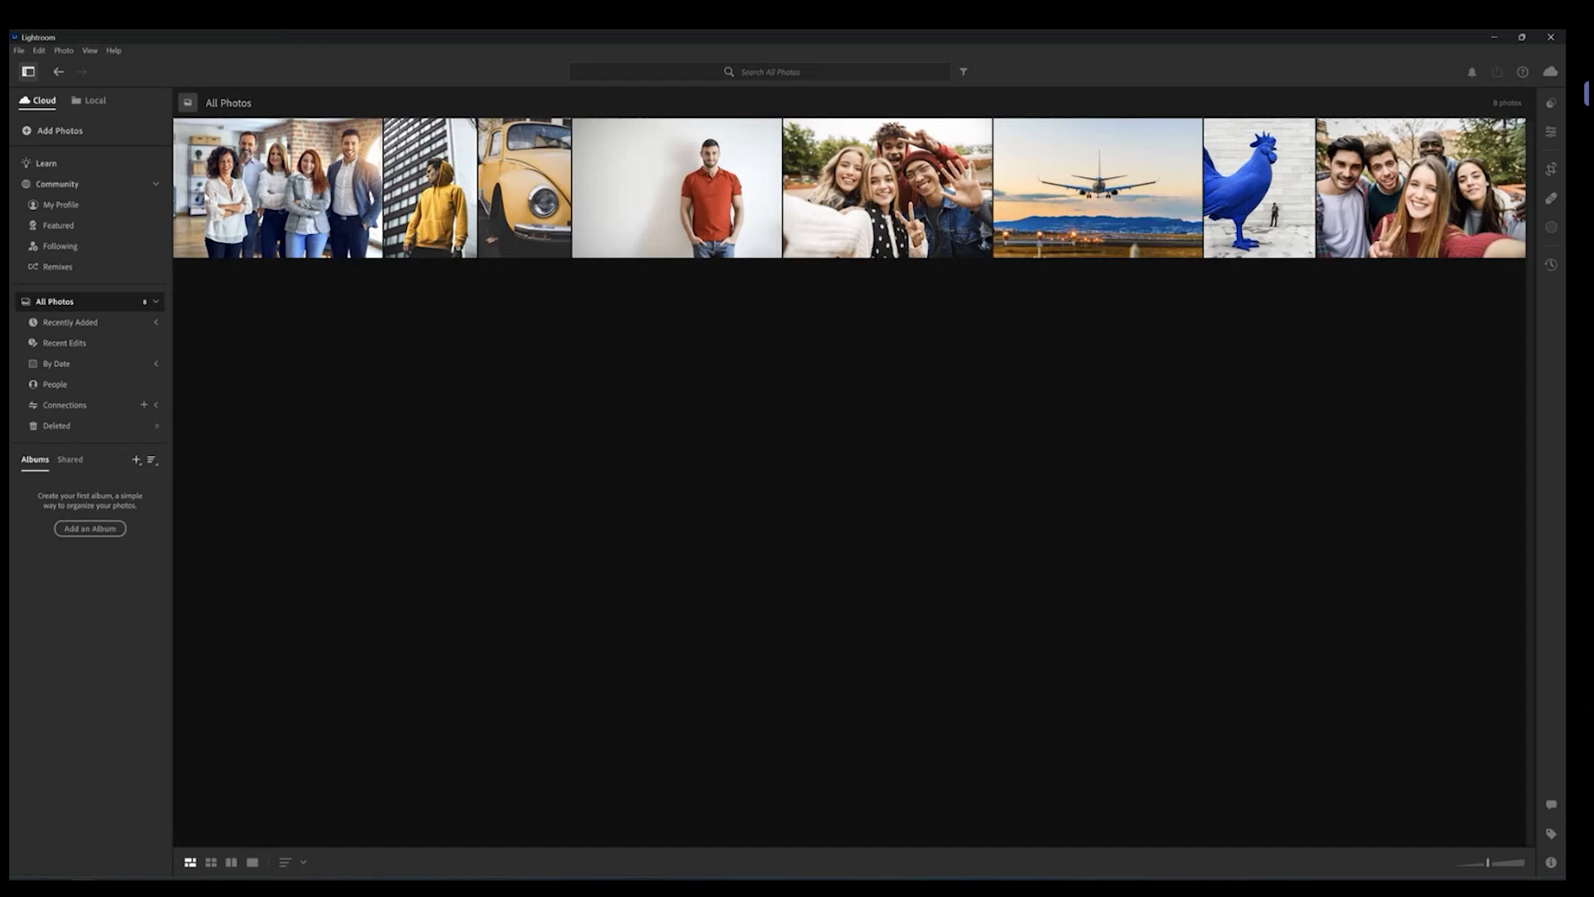
Step: Switch to the local photo library and view its Browse and Favorites folder lists
{"action": "left_click", "coordinate": [93, 101]}
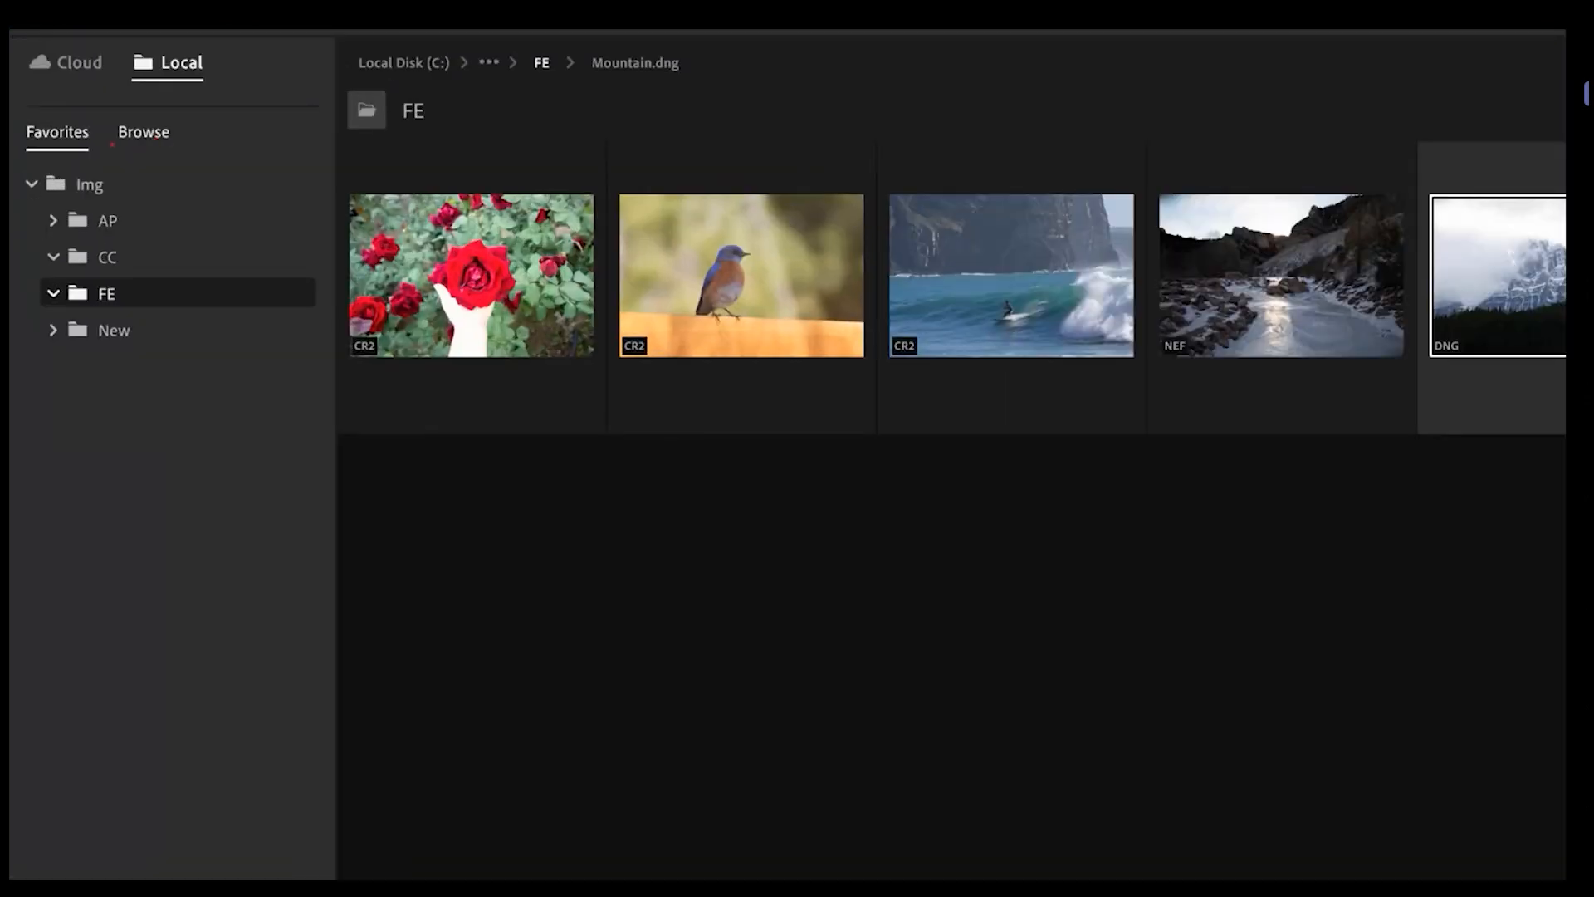
{"action": "left_click", "coordinate": [149, 136]}
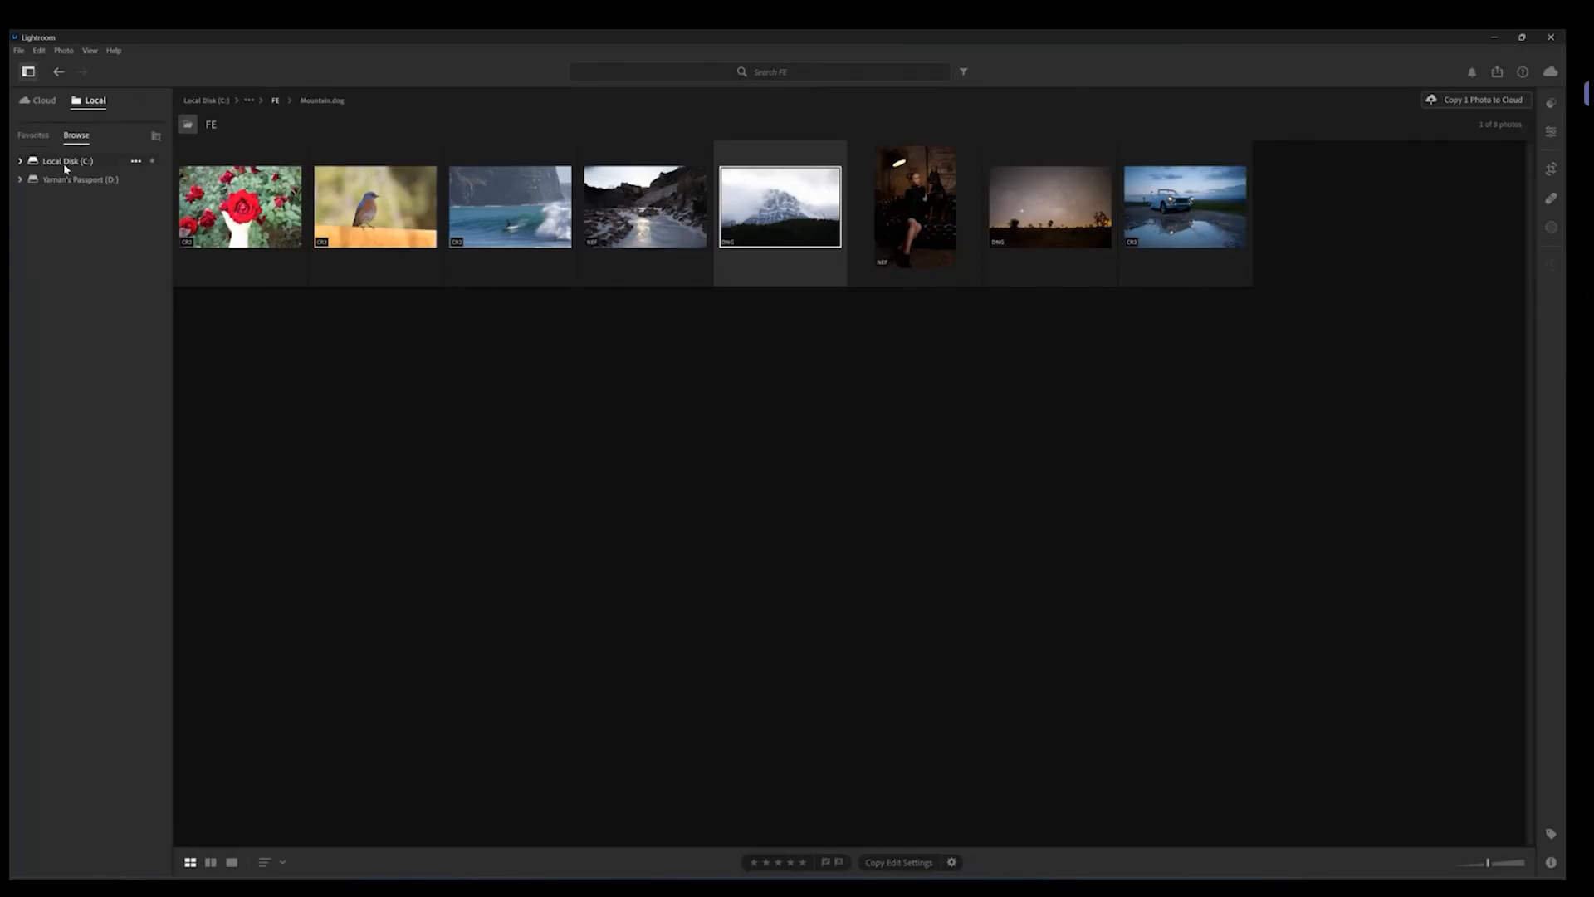
{"action": "left_click", "coordinate": [20, 161]}
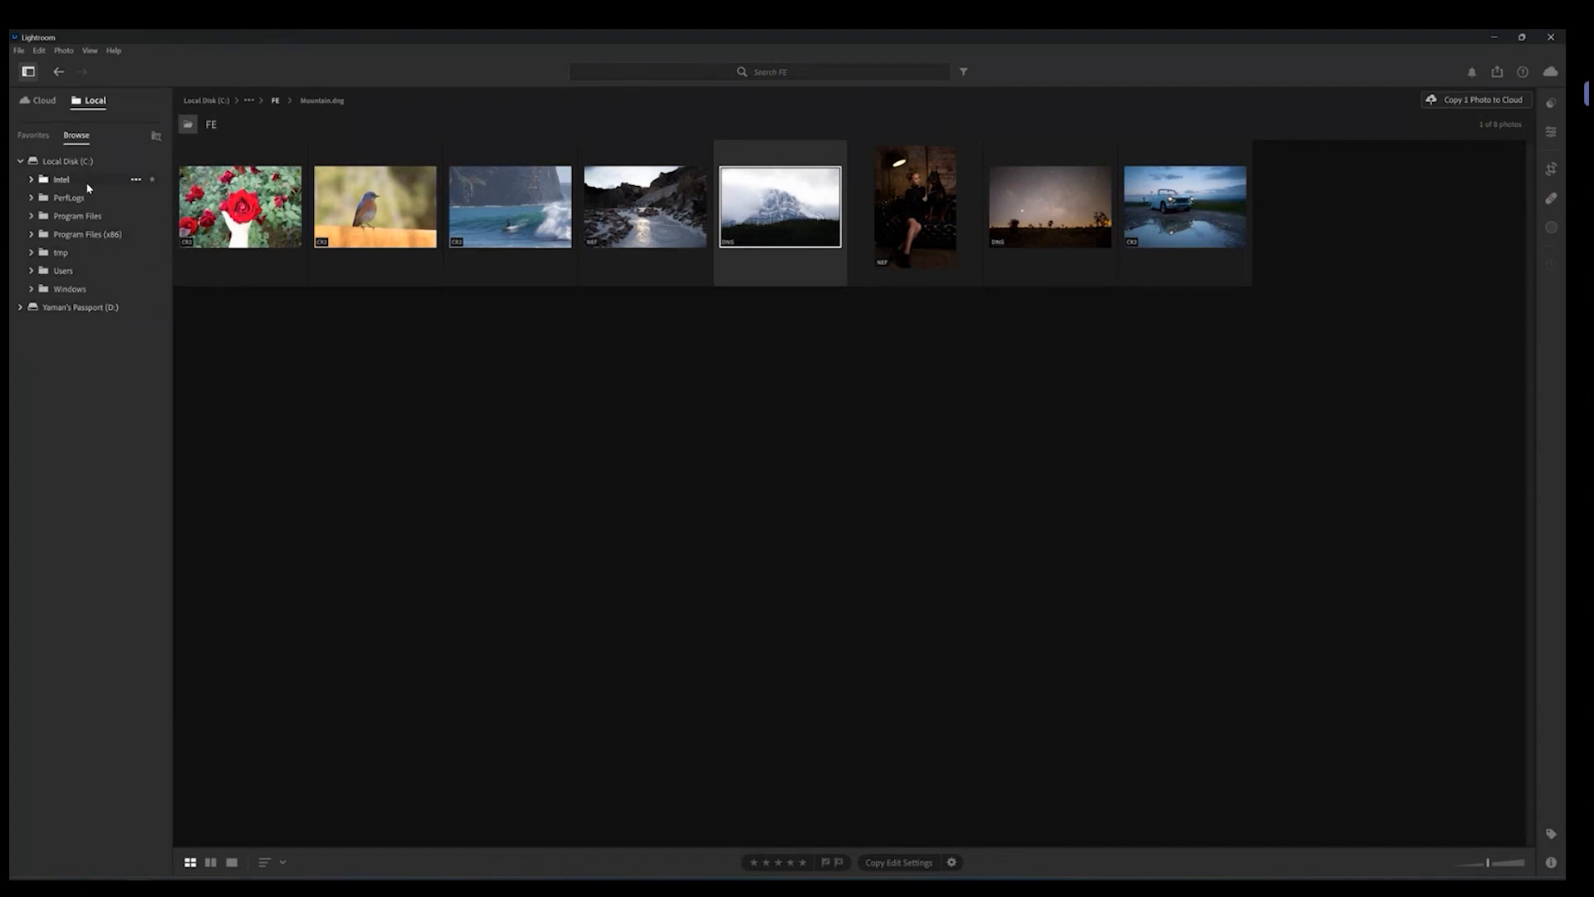
{"action": "left_click", "coordinate": [33, 136]}
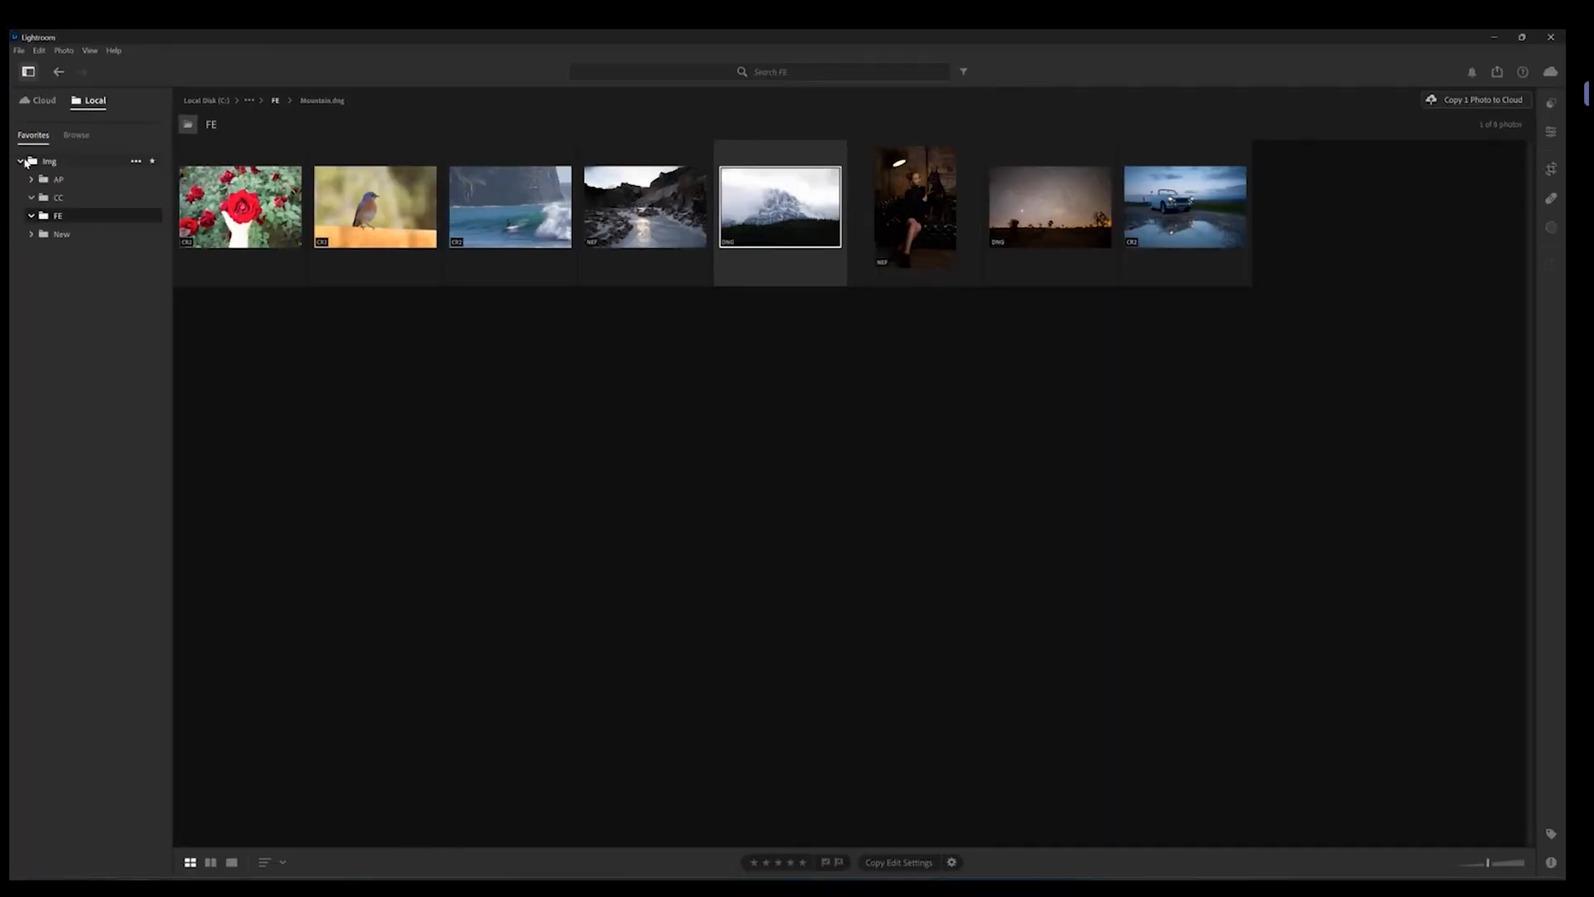
{"action": "left_click", "coordinate": [31, 182]}
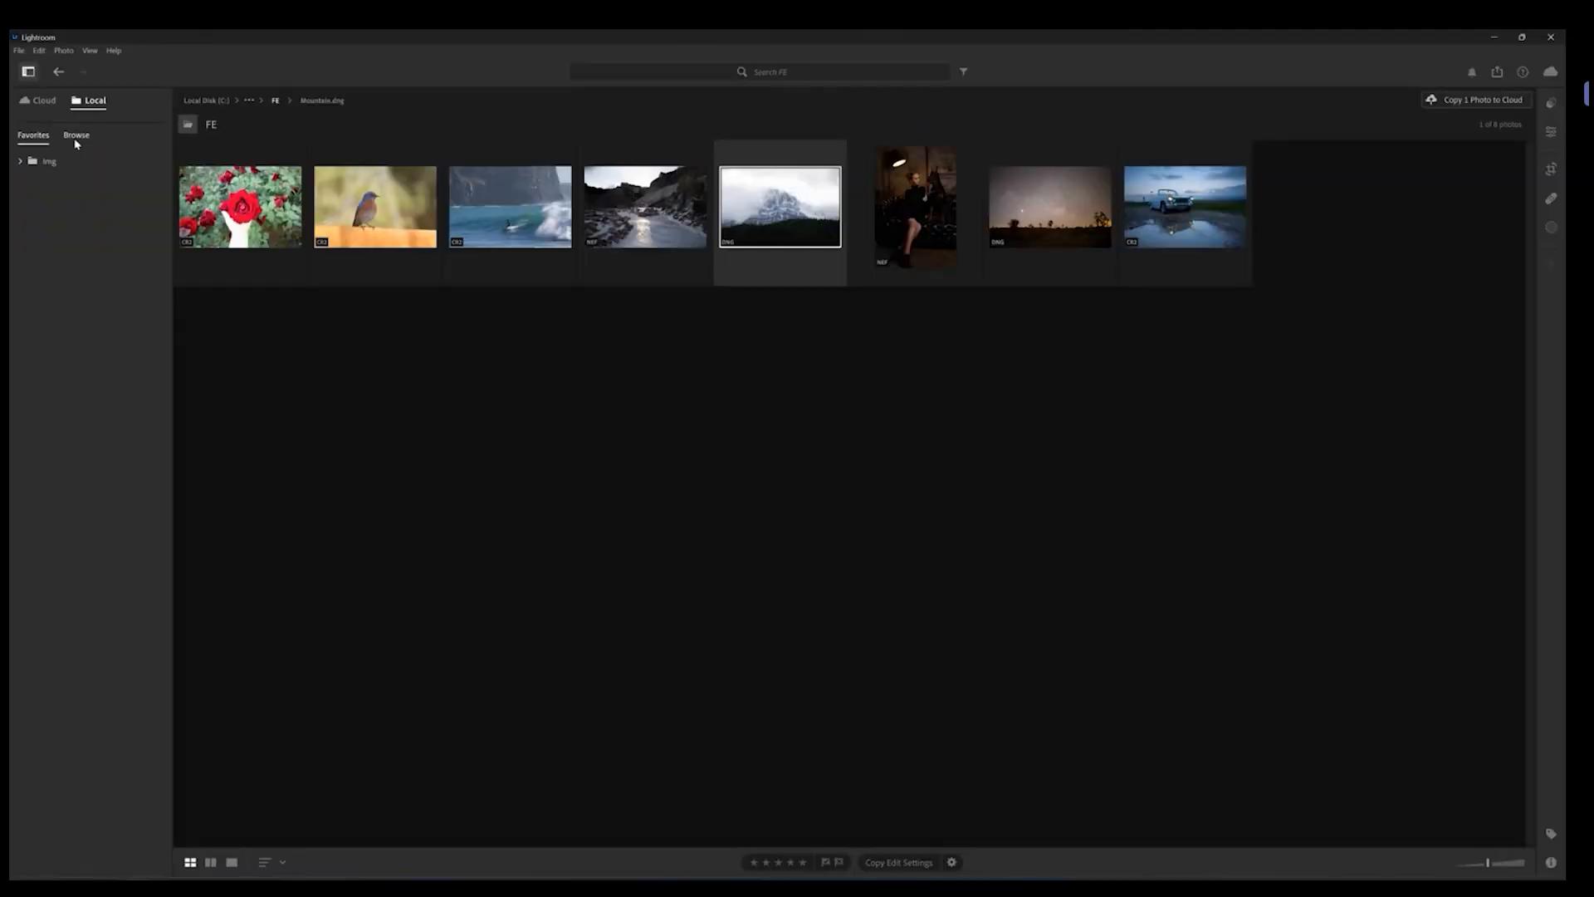
Step: Browse the Local Disk (C:) folder tree, then return to the cloud photo library
{"action": "left_click", "coordinate": [144, 103]}
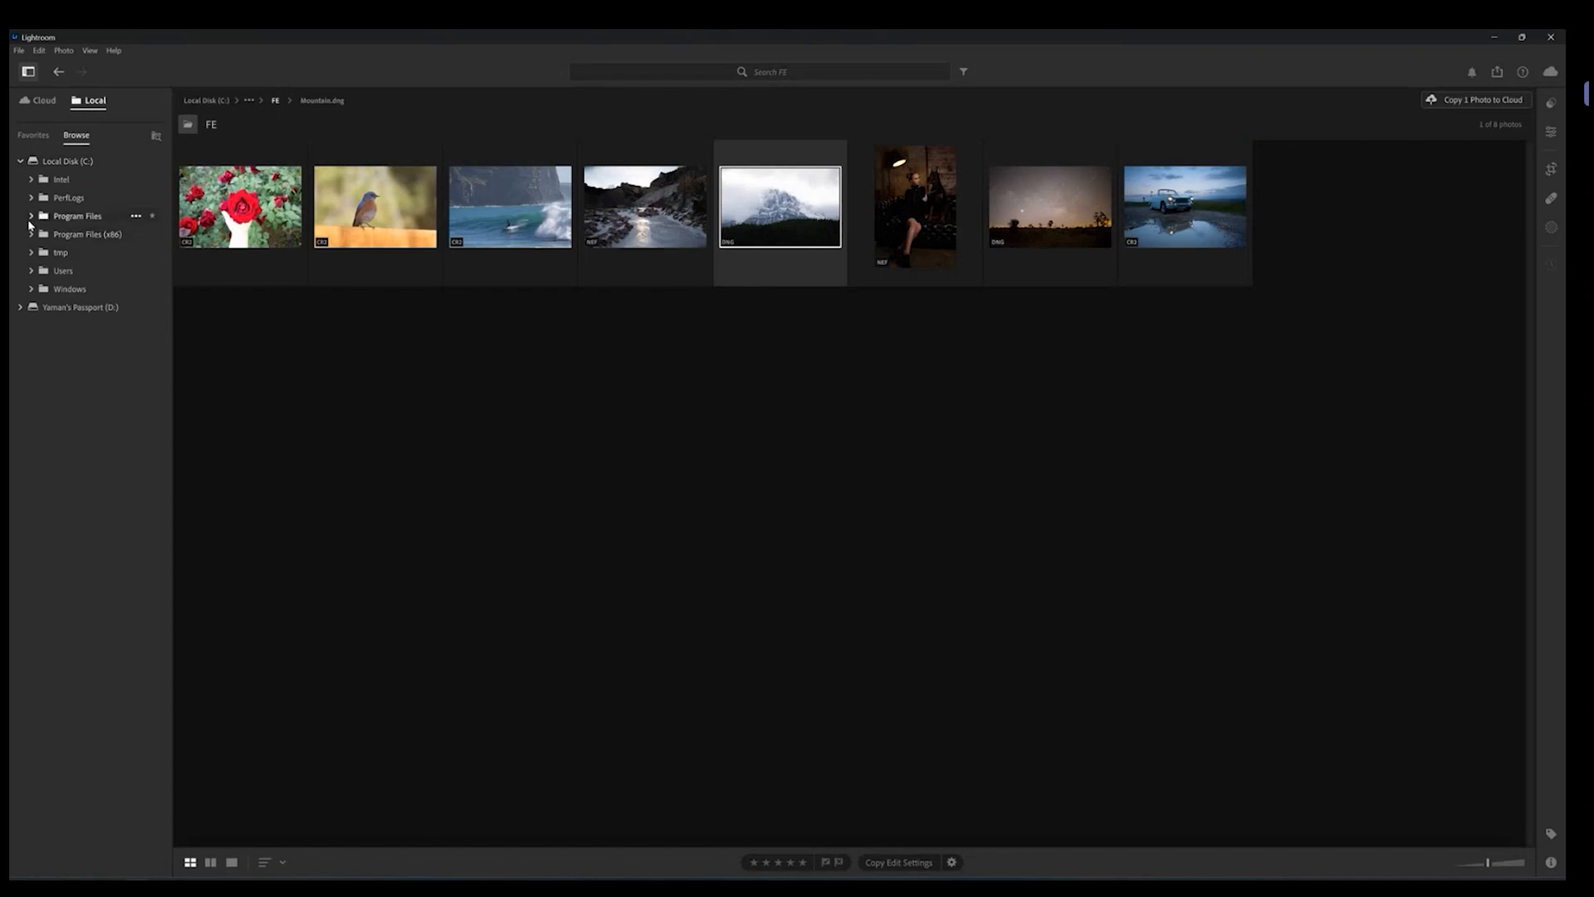
{"action": "left_click", "coordinate": [32, 271]}
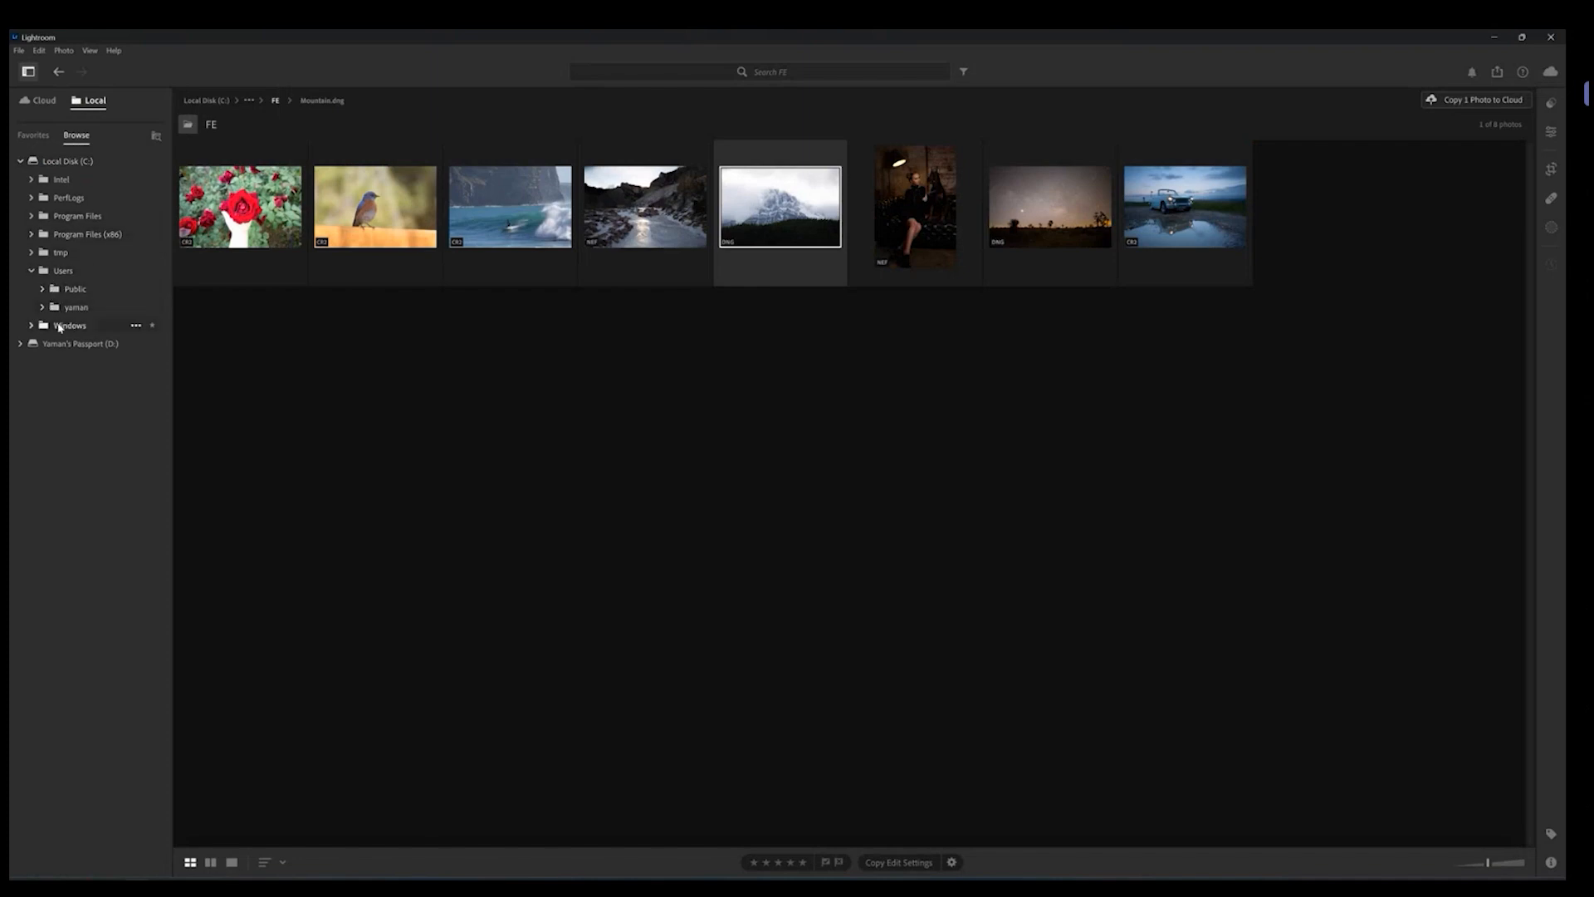
{"action": "left_click", "coordinate": [31, 272]}
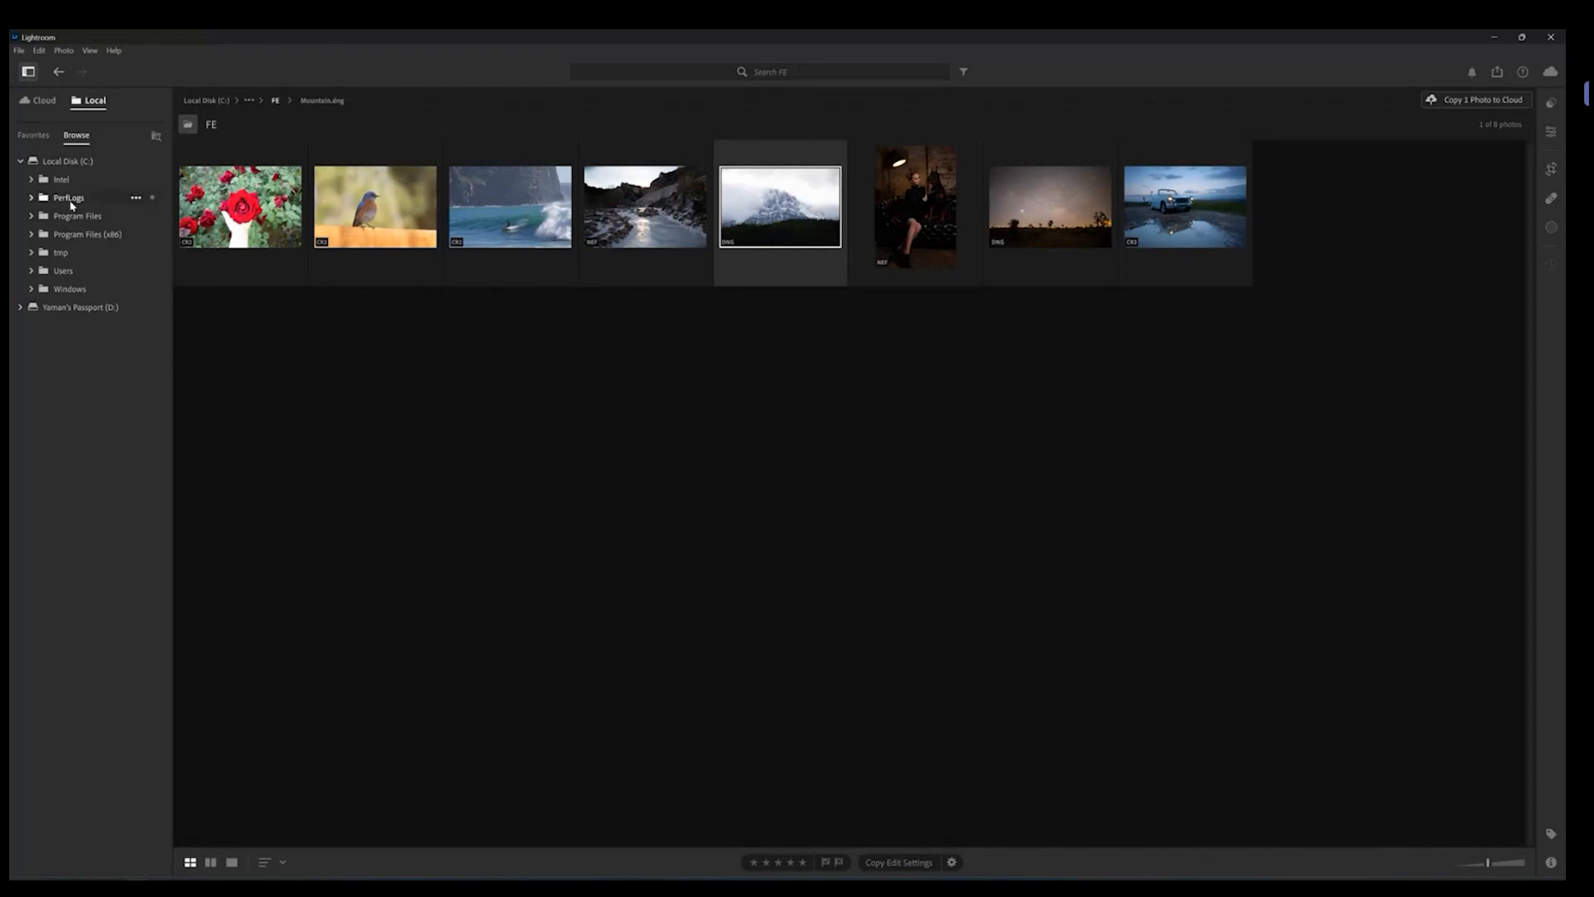
{"action": "left_click", "coordinate": [33, 136]}
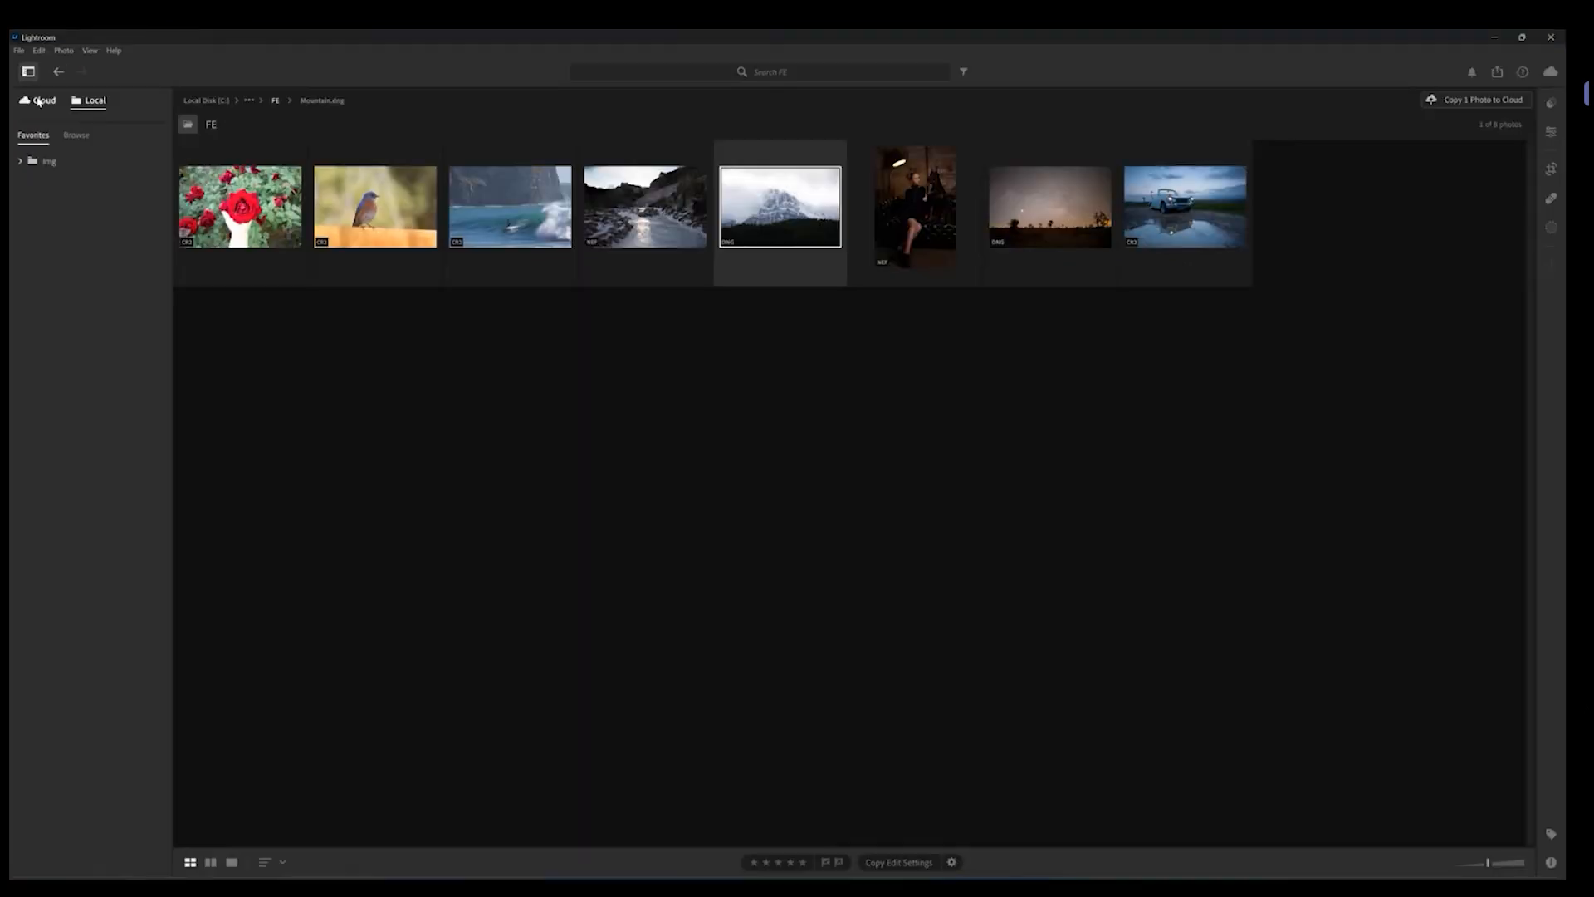
{"action": "left_click", "coordinate": [66, 139]}
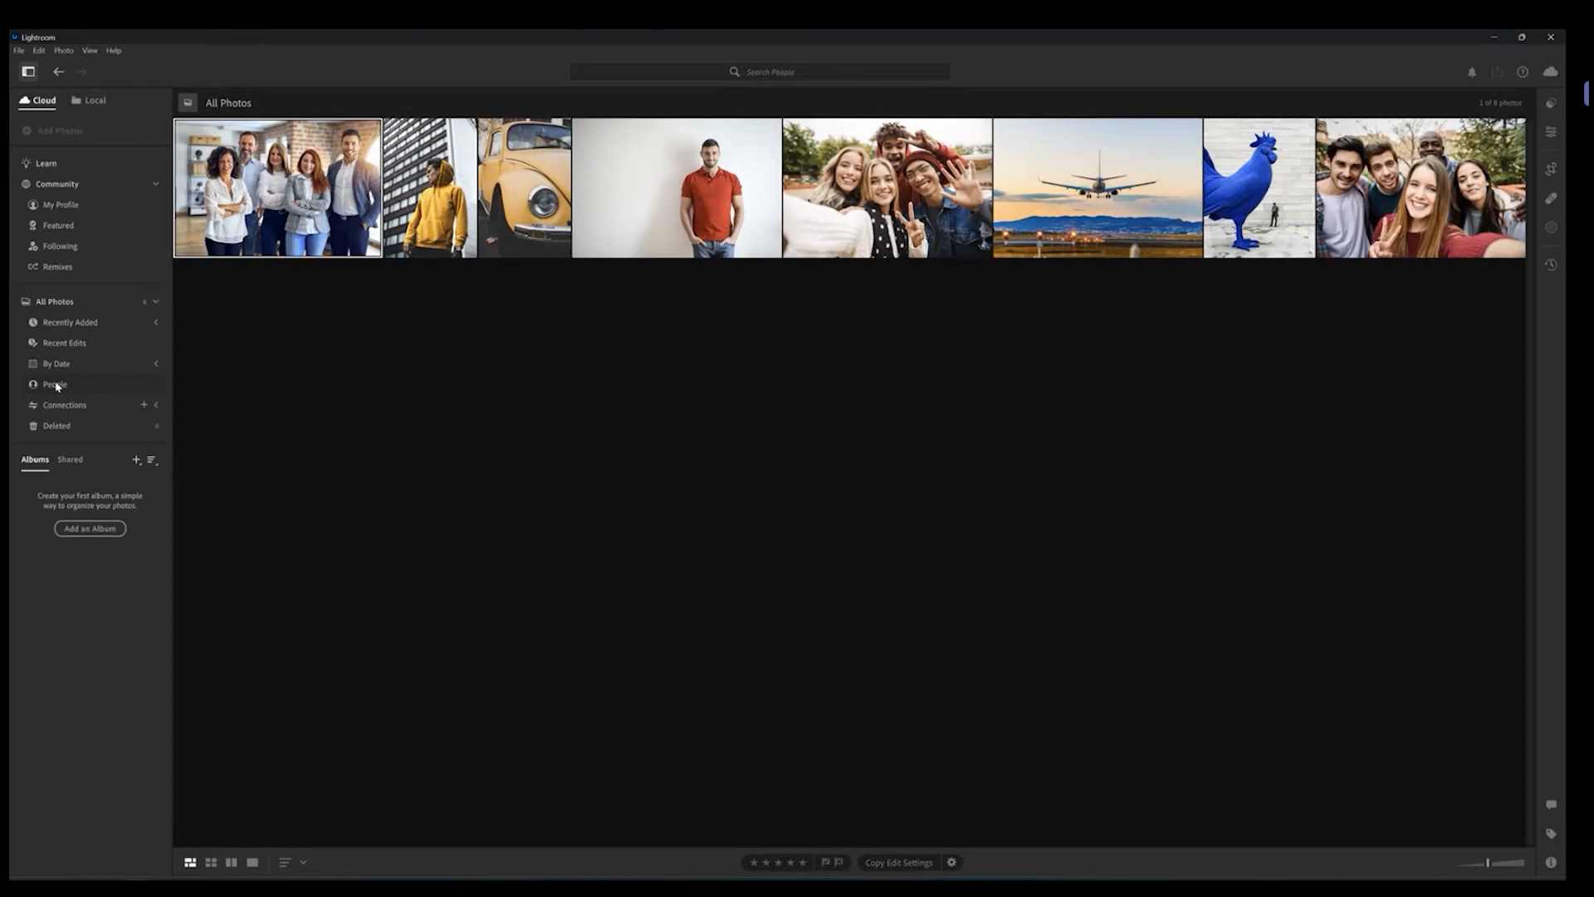
Step: Open the People view and expand the Recently Added section to show its import dates
{"action": "left_click", "coordinate": [101, 468]}
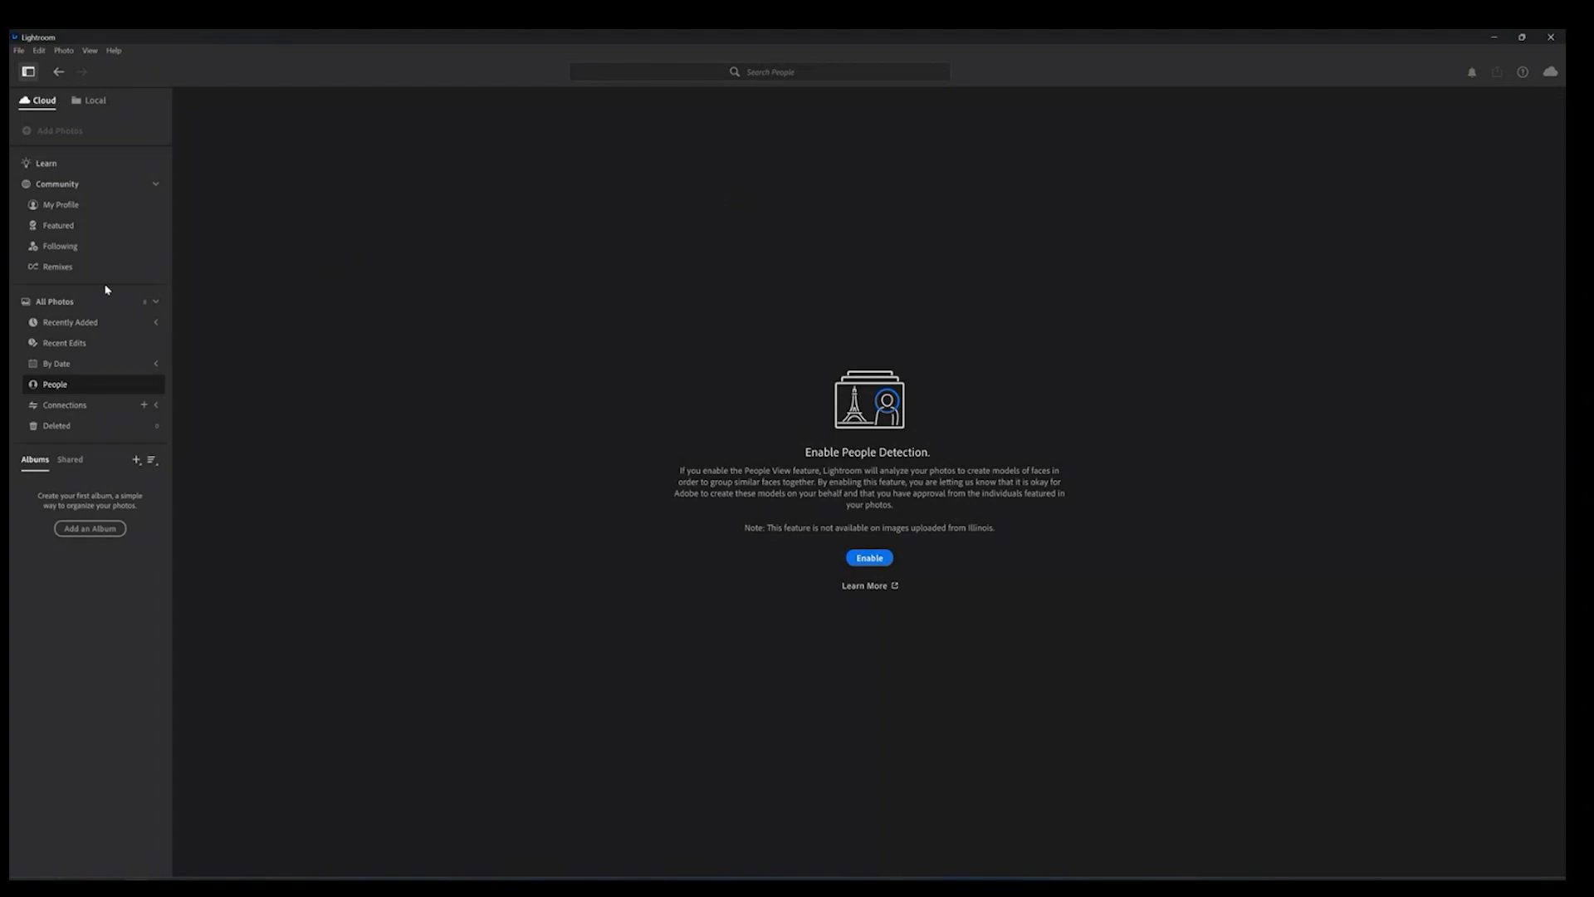
{"action": "left_click", "coordinate": [97, 323]}
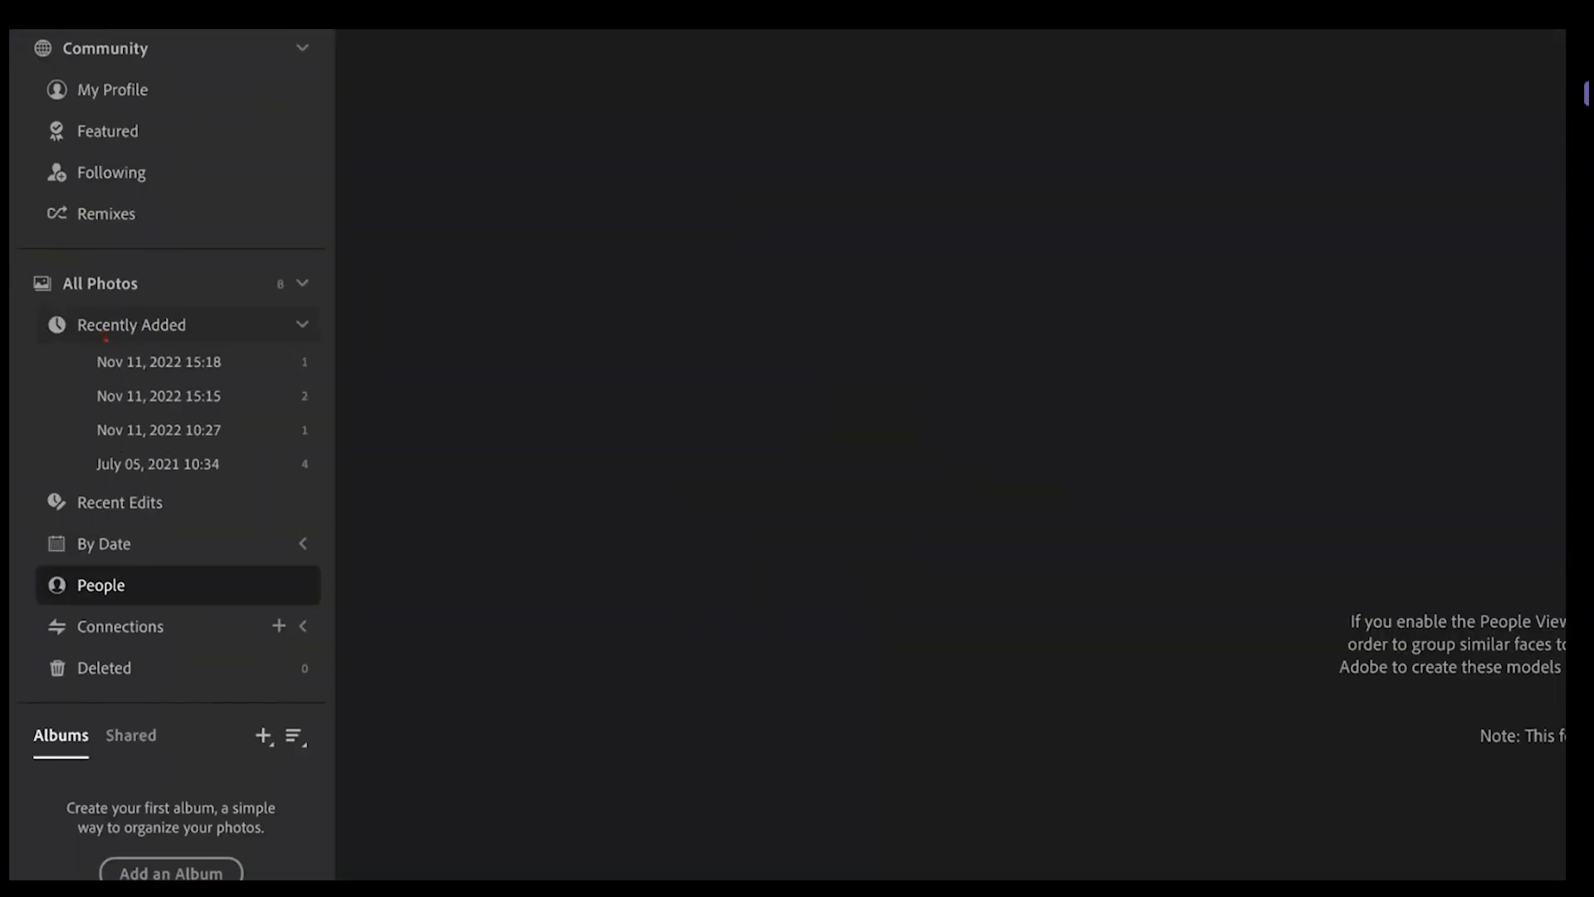
{"action": "mouse_move", "coordinate": [107, 340]}
{"action": "left_mouse_down"}
{"action": "mouse_move", "coordinate": [215, 332]}
{"action": "mouse_move", "coordinate": [243, 349]}
{"action": "mouse_move", "coordinate": [242, 447]}
{"action": "mouse_move", "coordinate": [211, 483]}
{"action": "left_mouse_up"}
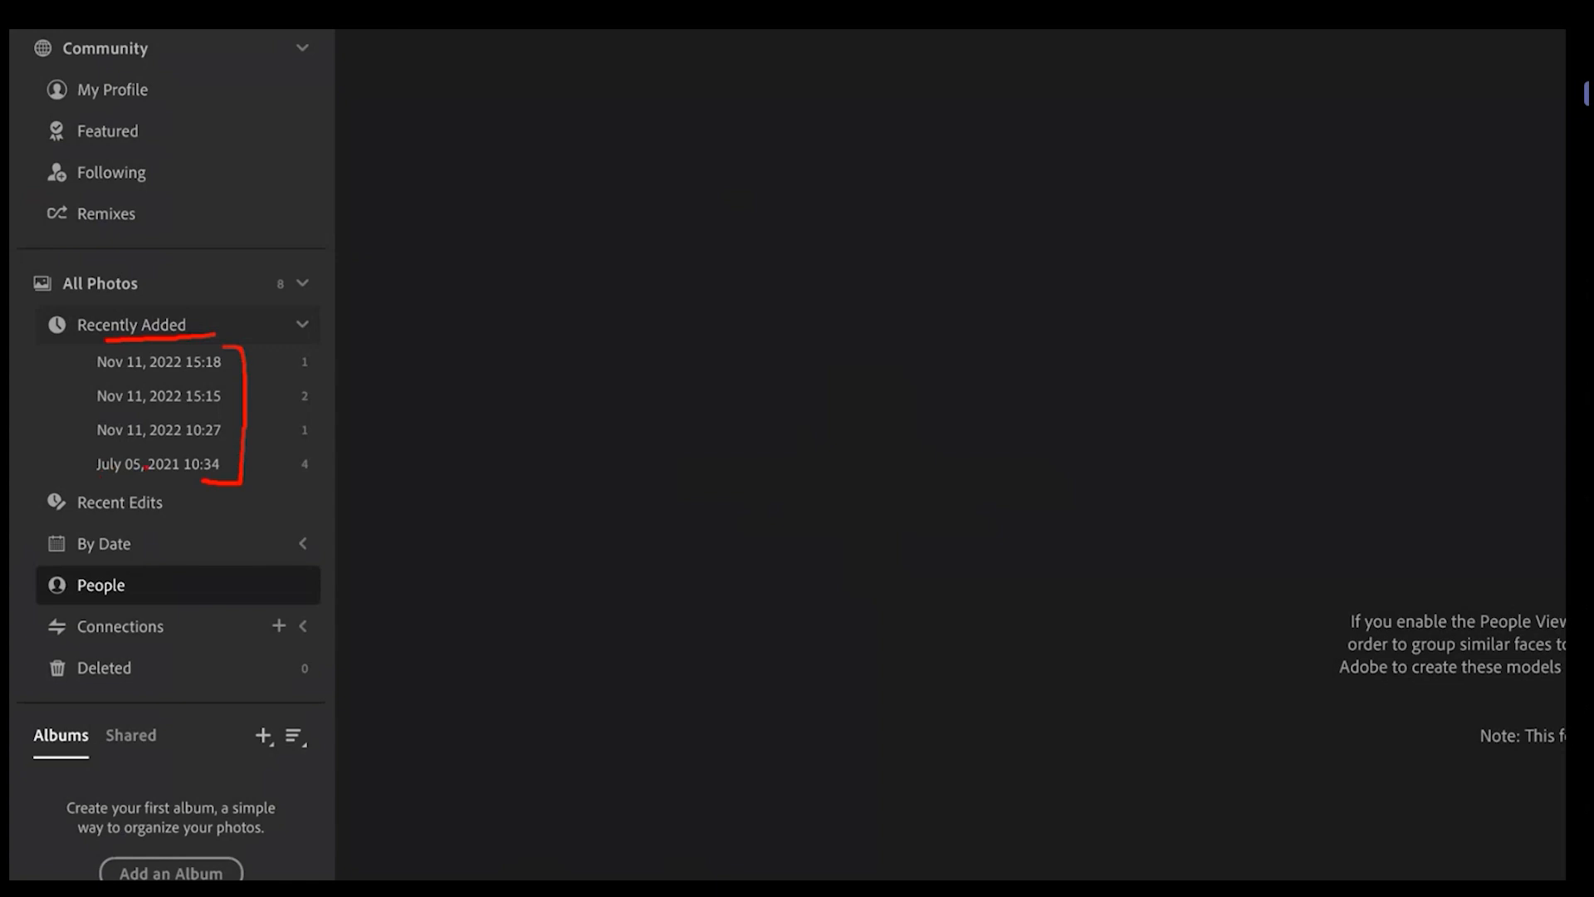
{"action": "left_click_drag", "start_coordinate": [108, 473], "coordinate": [185, 477]}
{"action": "left_click_drag", "start_coordinate": [301, 442], "coordinate": [322, 443]}
{"action": "left_click", "coordinate": [299, 326]}
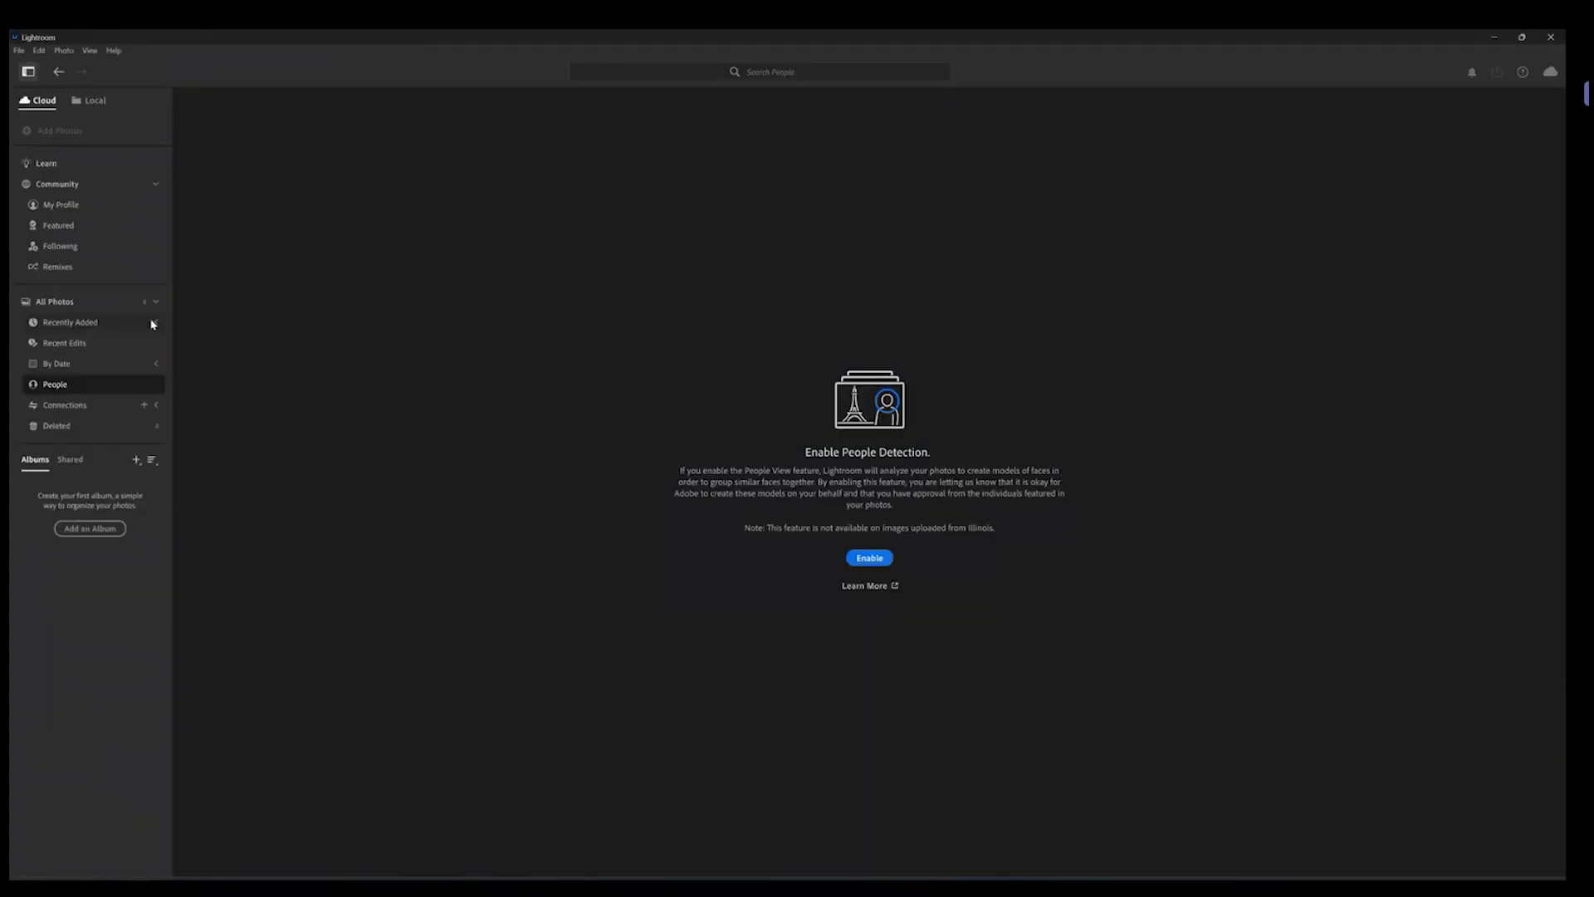
{"action": "left_click", "coordinate": [153, 323]}
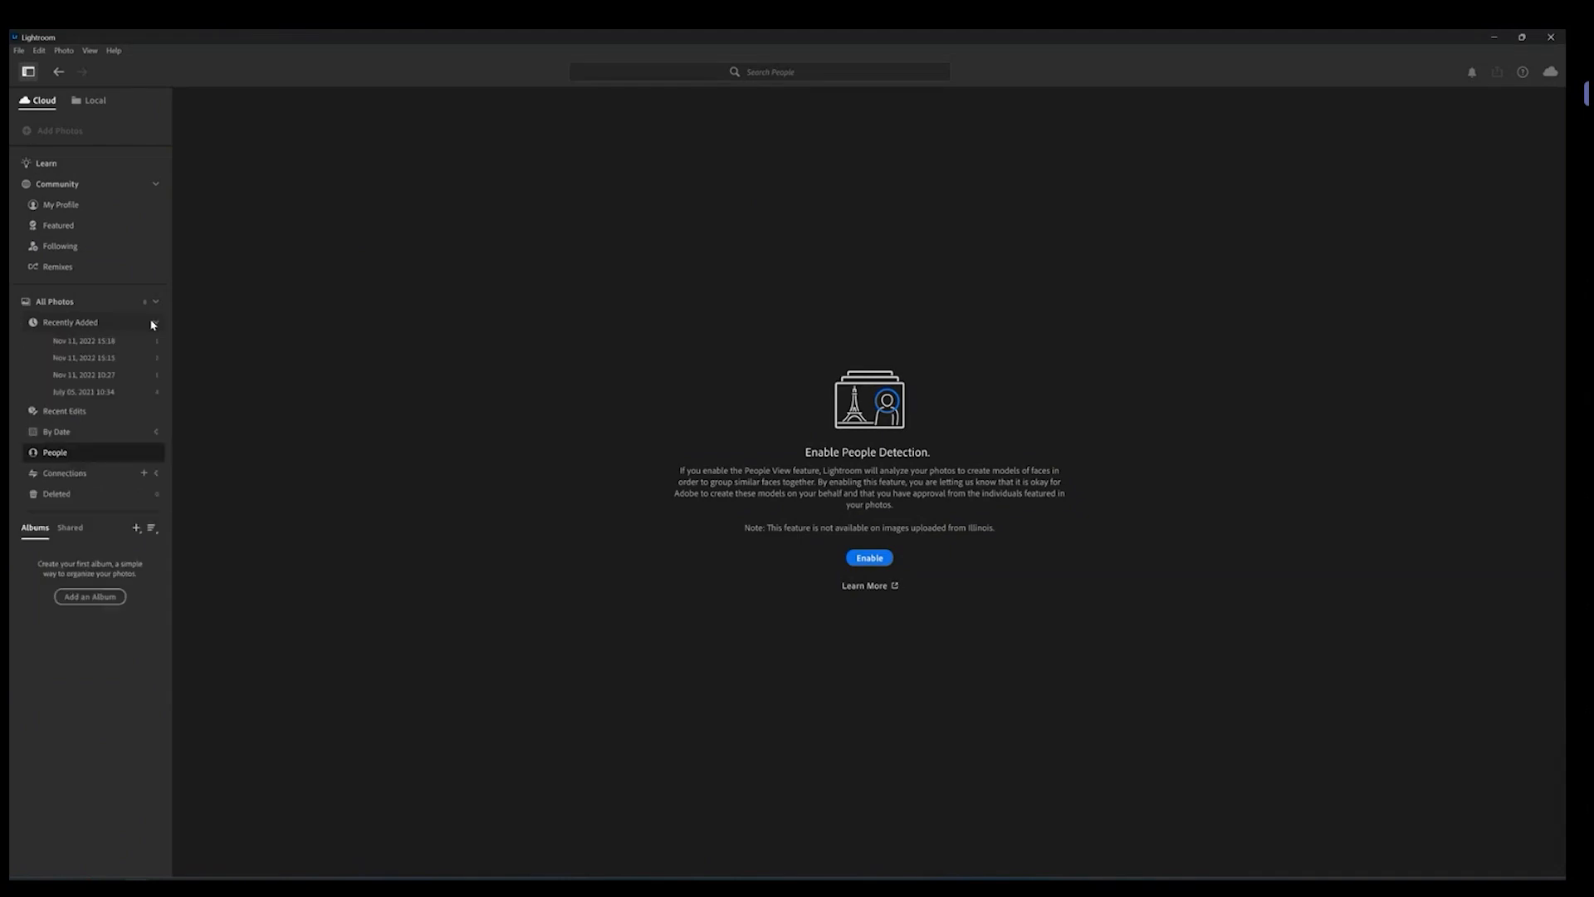
Step: View the photos of each Recently Added import date, then return to All Photos and collapse Recently Added
{"action": "left_click", "coordinate": [102, 342]}
{"action": "left_click", "coordinate": [104, 357]}
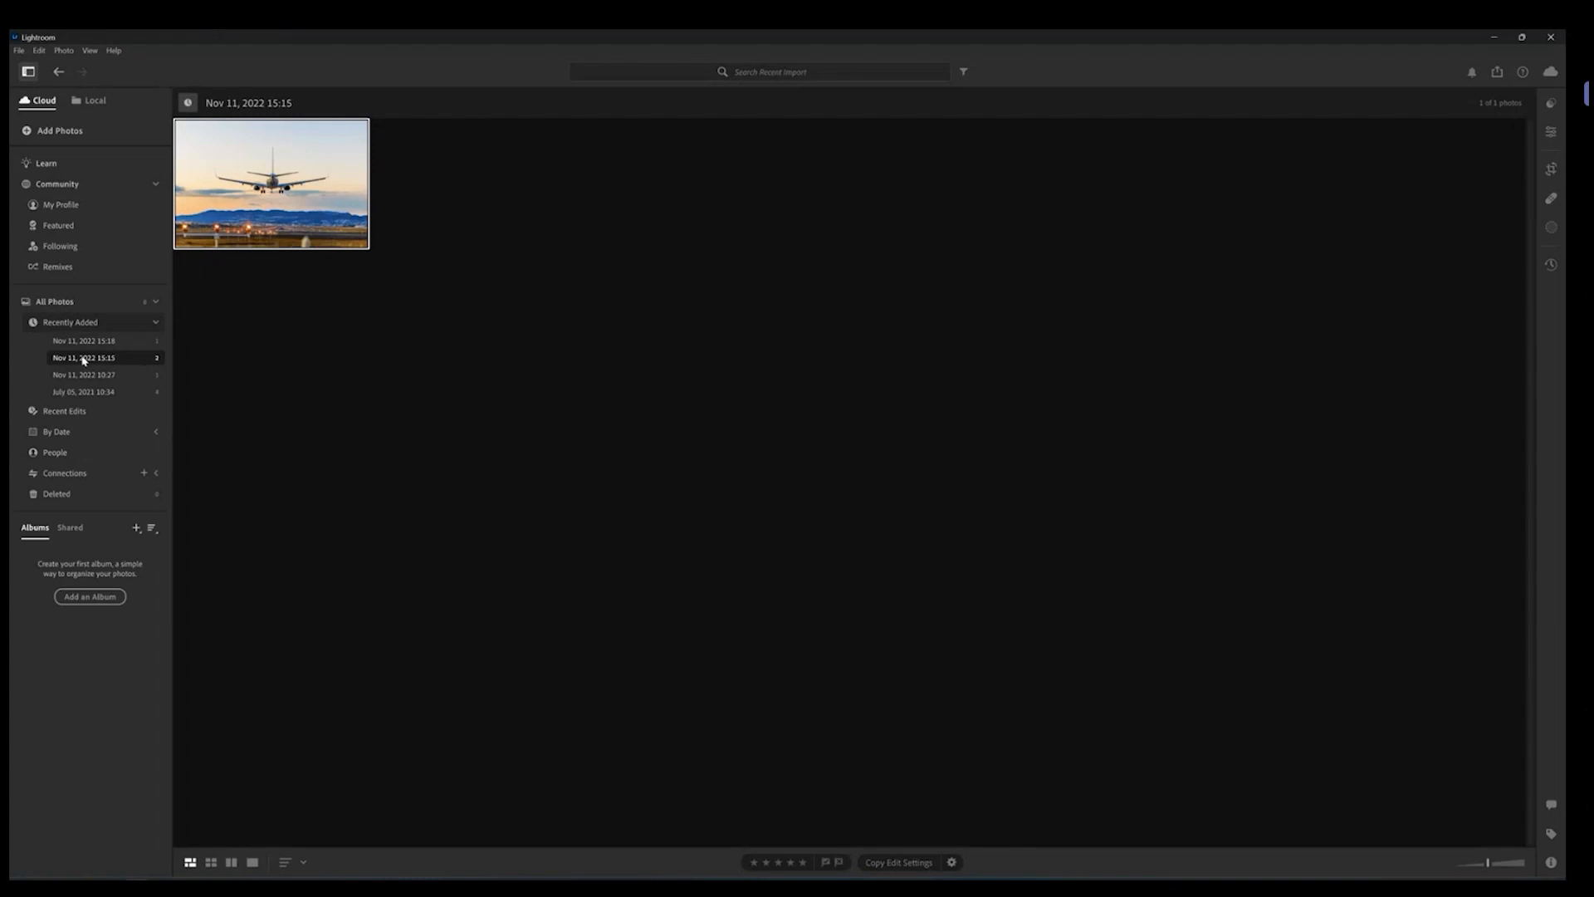
{"action": "left_click", "coordinate": [108, 378]}
{"action": "left_click", "coordinate": [106, 391]}
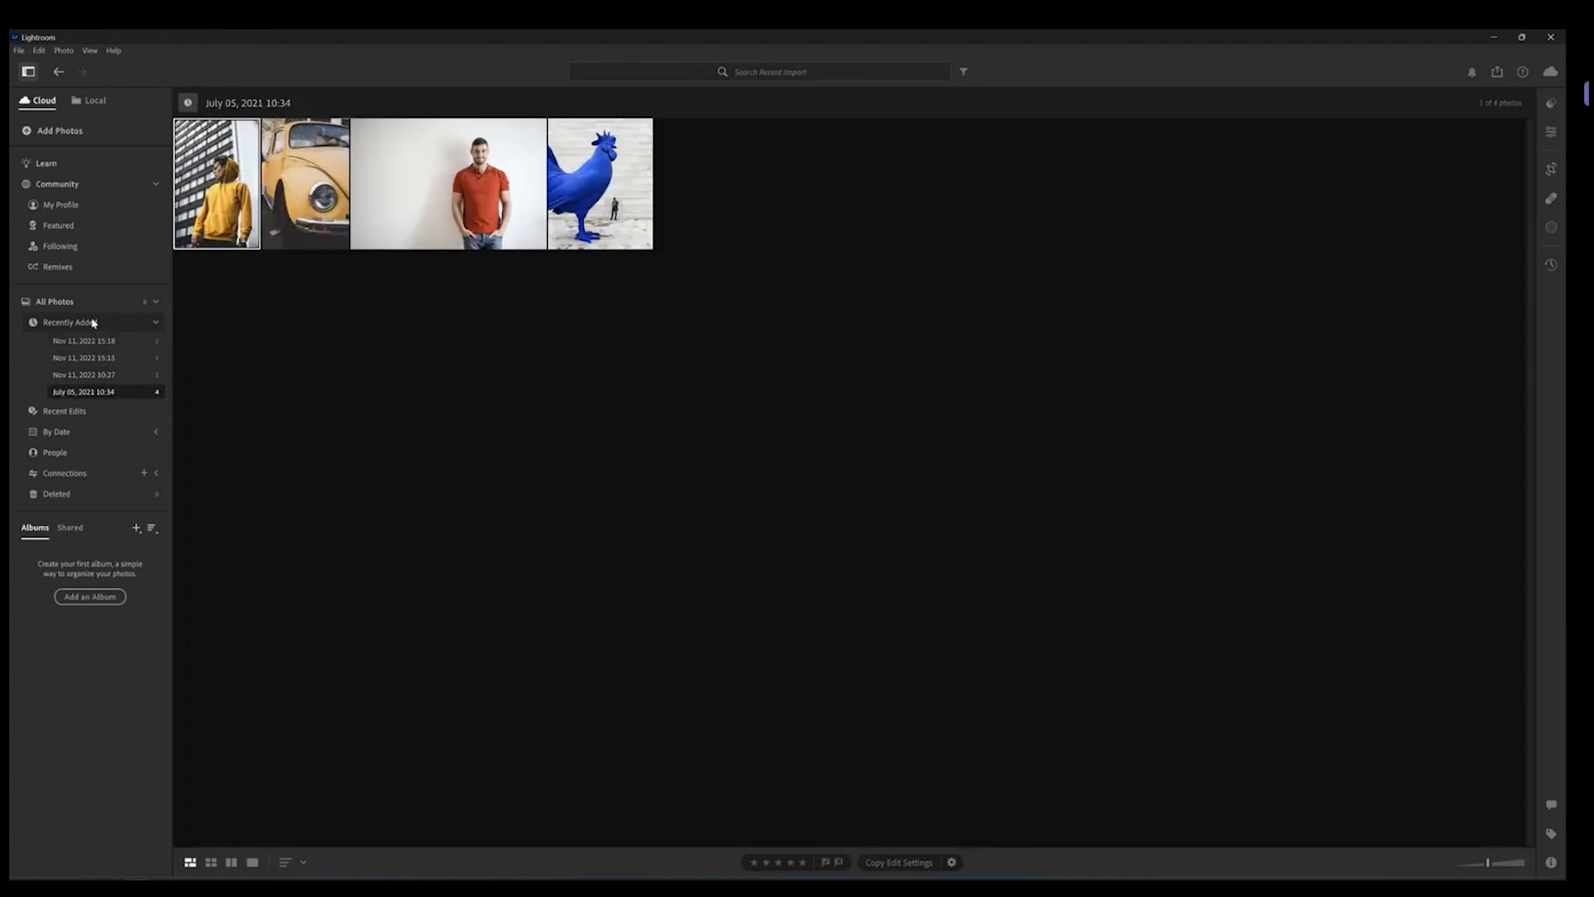
{"action": "left_click", "coordinate": [69, 304]}
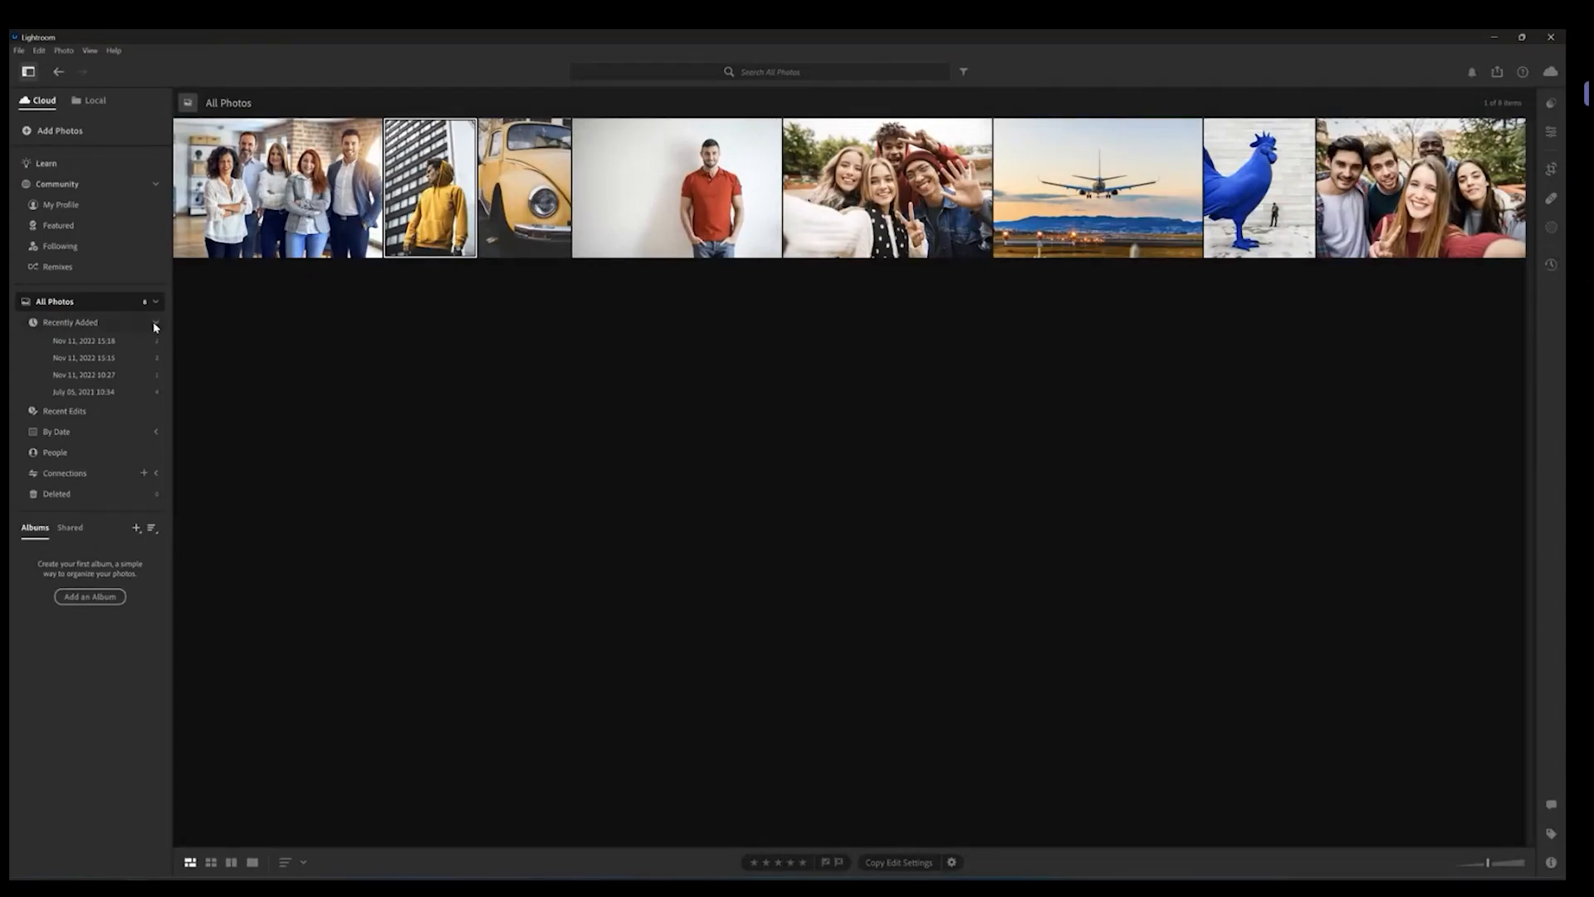
{"action": "left_click", "coordinate": [155, 324]}
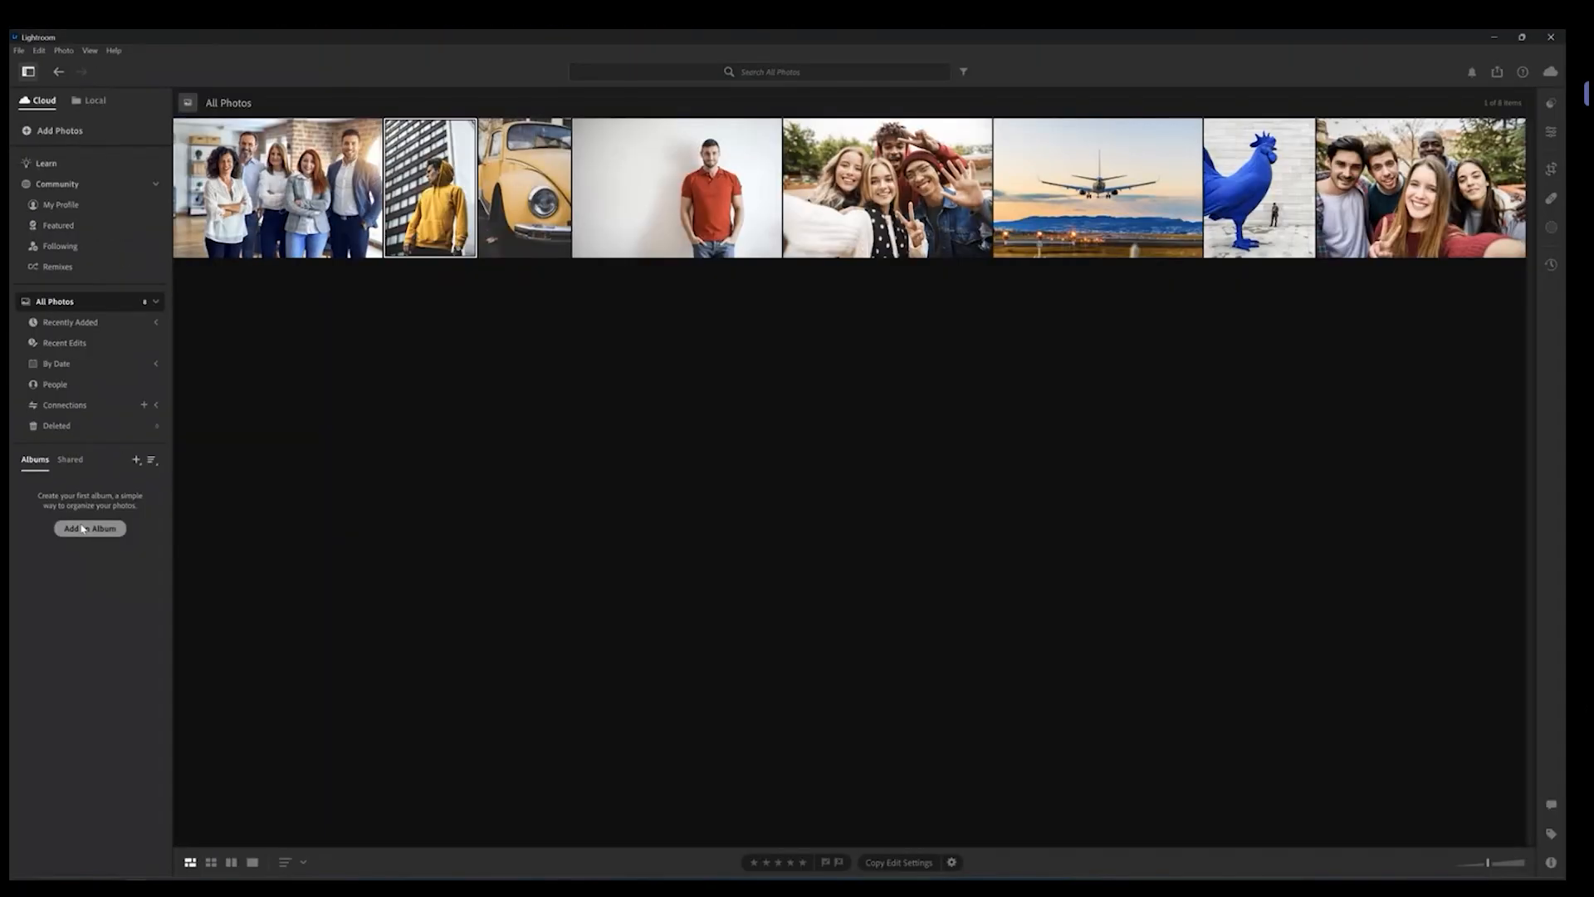
Step: Create a new album named People
{"action": "left_click", "coordinate": [136, 459]}
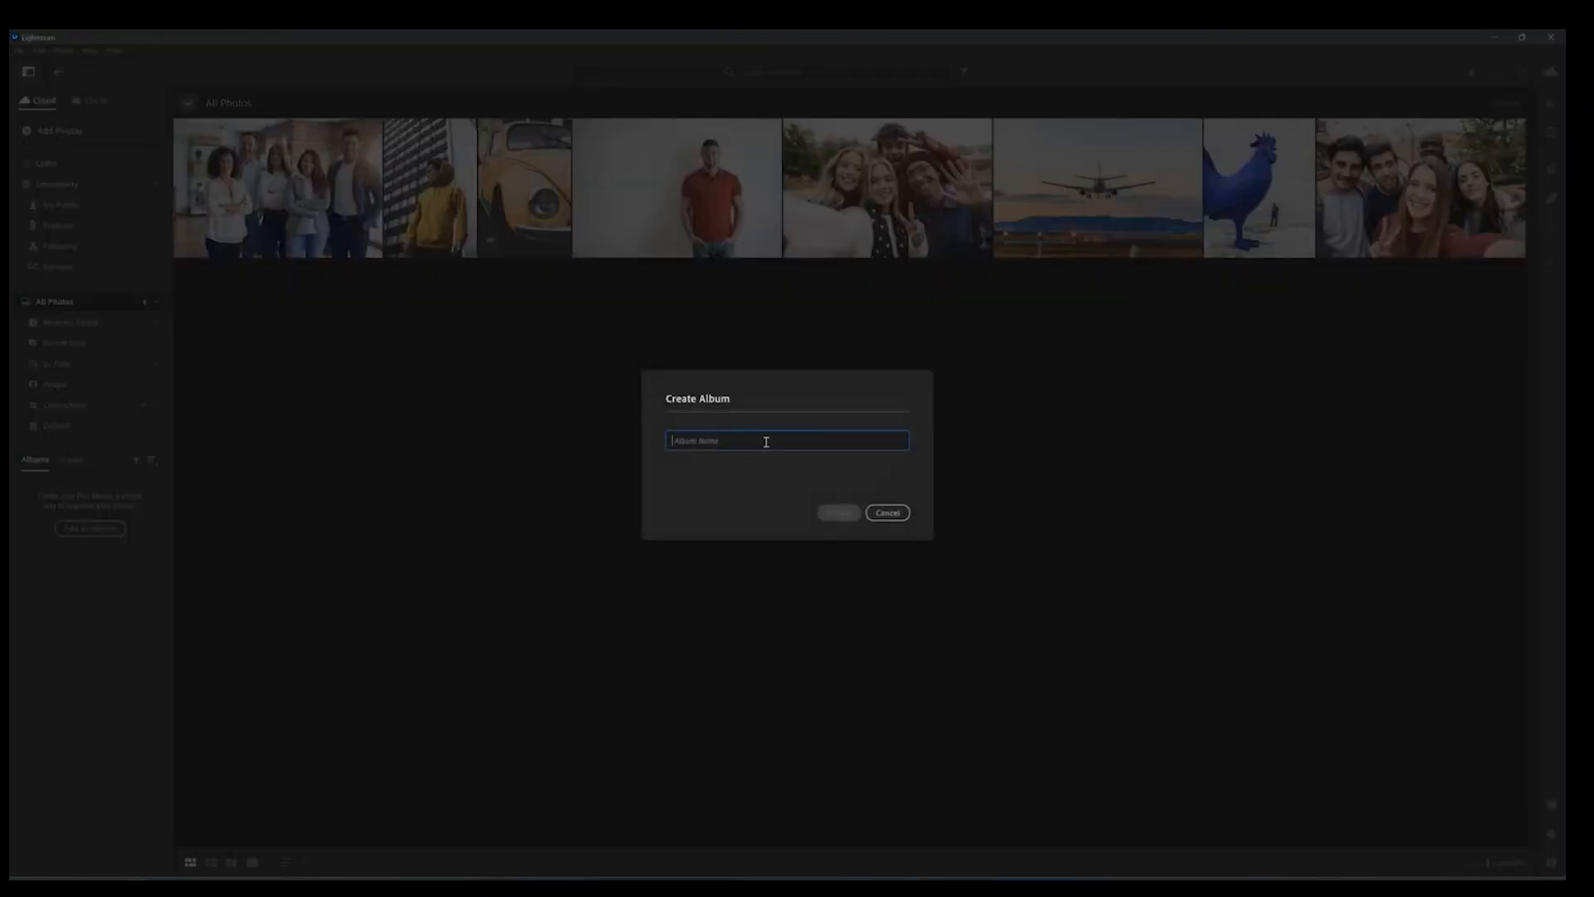
{"action": "type", "text": "People"}
{"action": "left_click", "coordinate": [825, 512]}
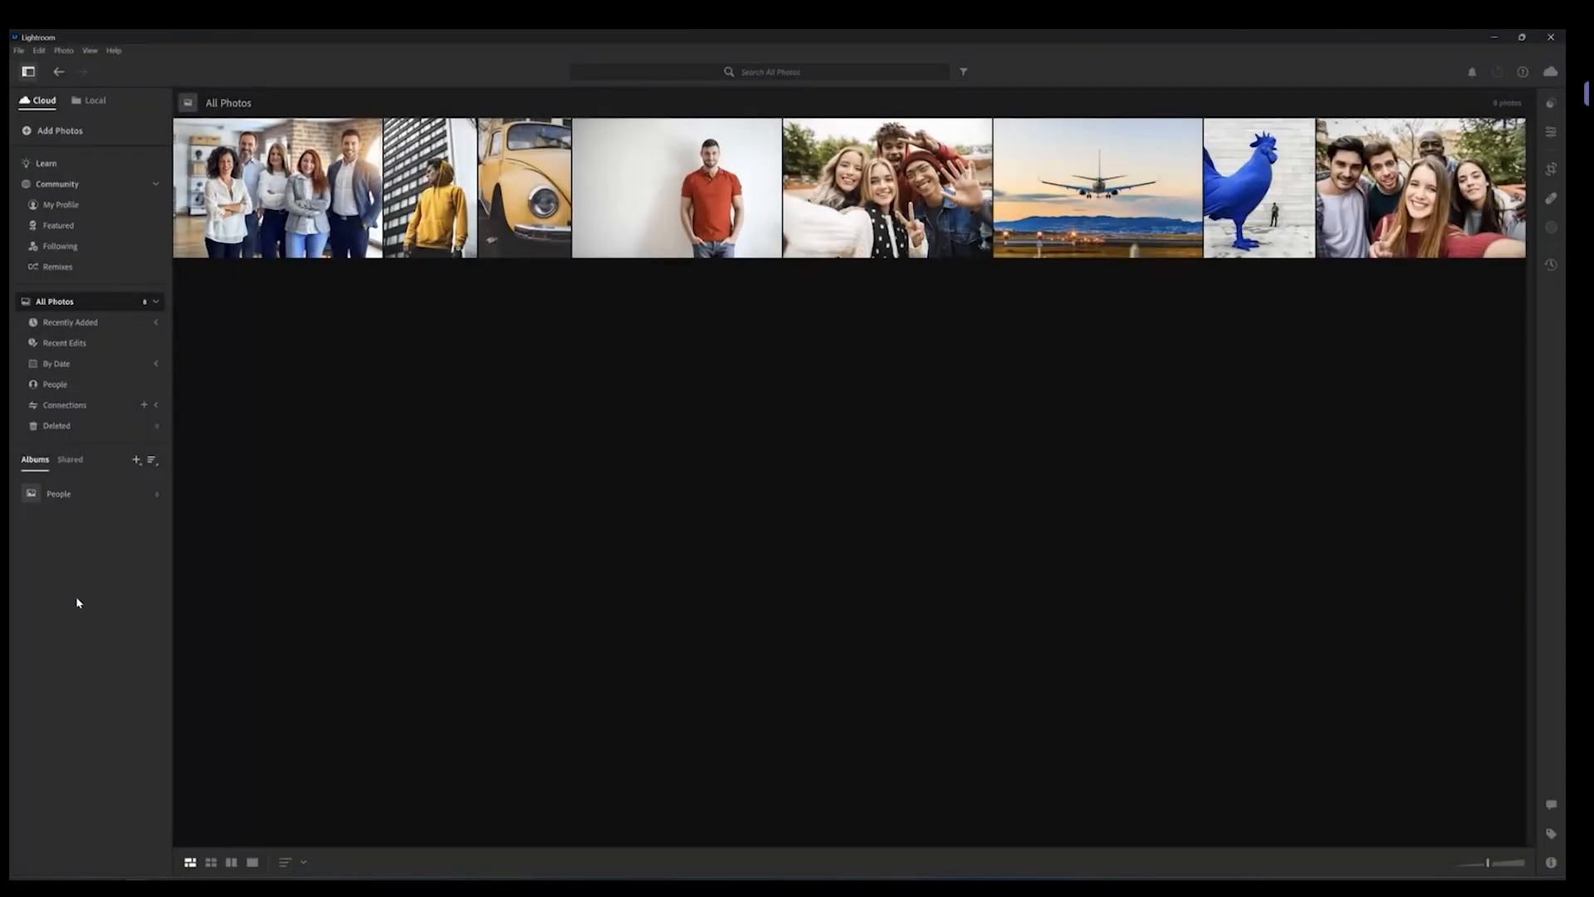
Step: Create a second album named Nature
{"action": "left_click", "coordinate": [137, 460]}
{"action": "left_click", "coordinate": [173, 483]}
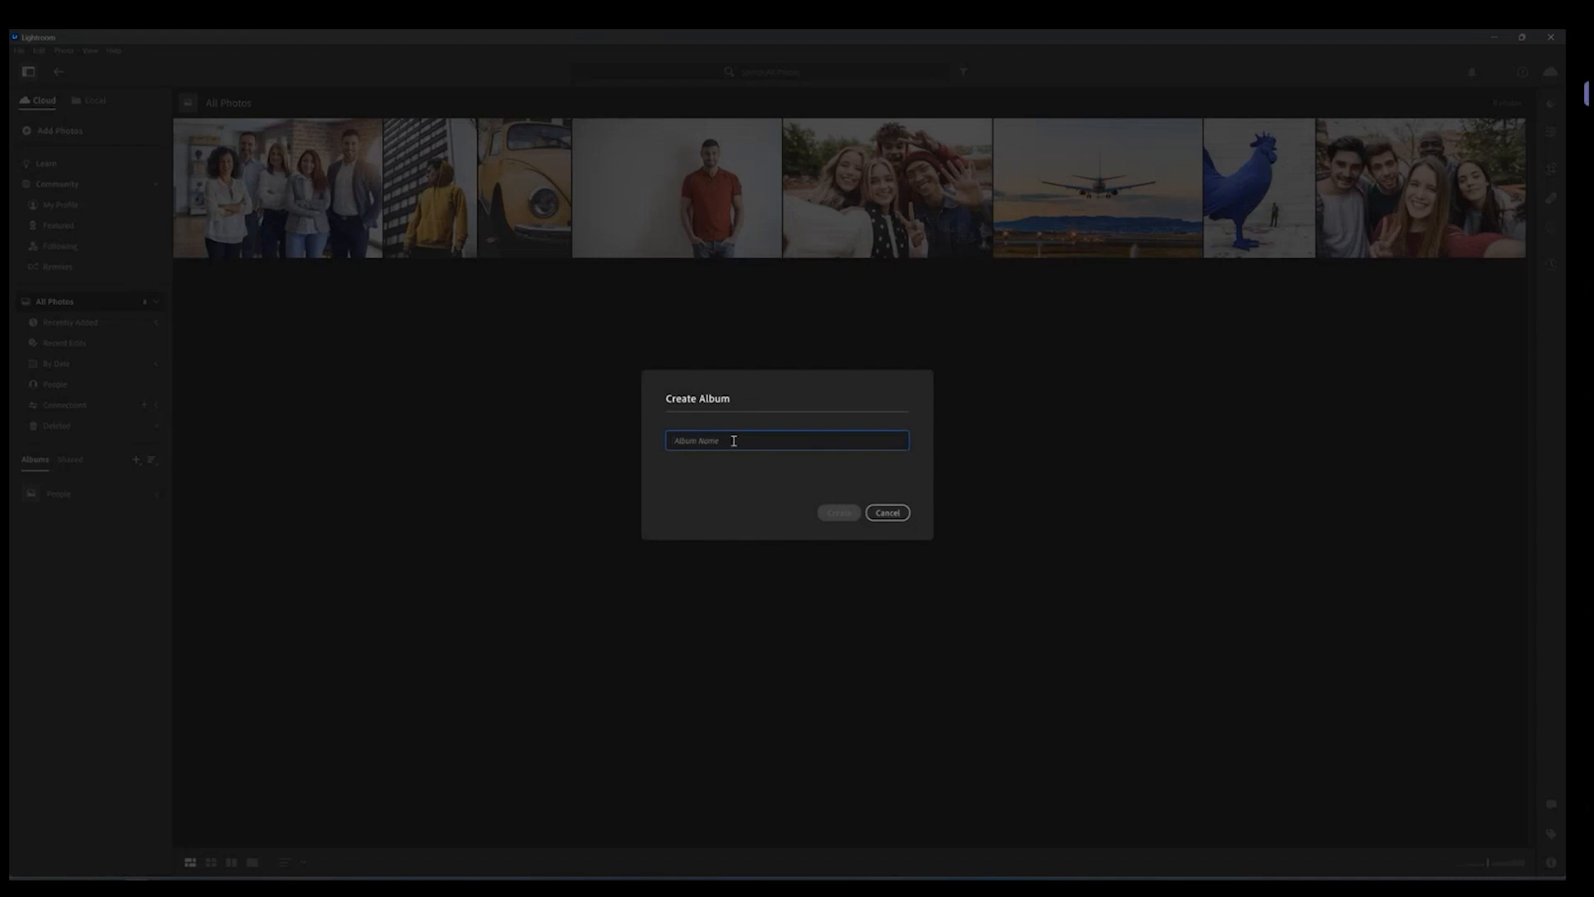
{"action": "type", "text": "Nature"}
{"action": "left_click", "coordinate": [840, 512]}
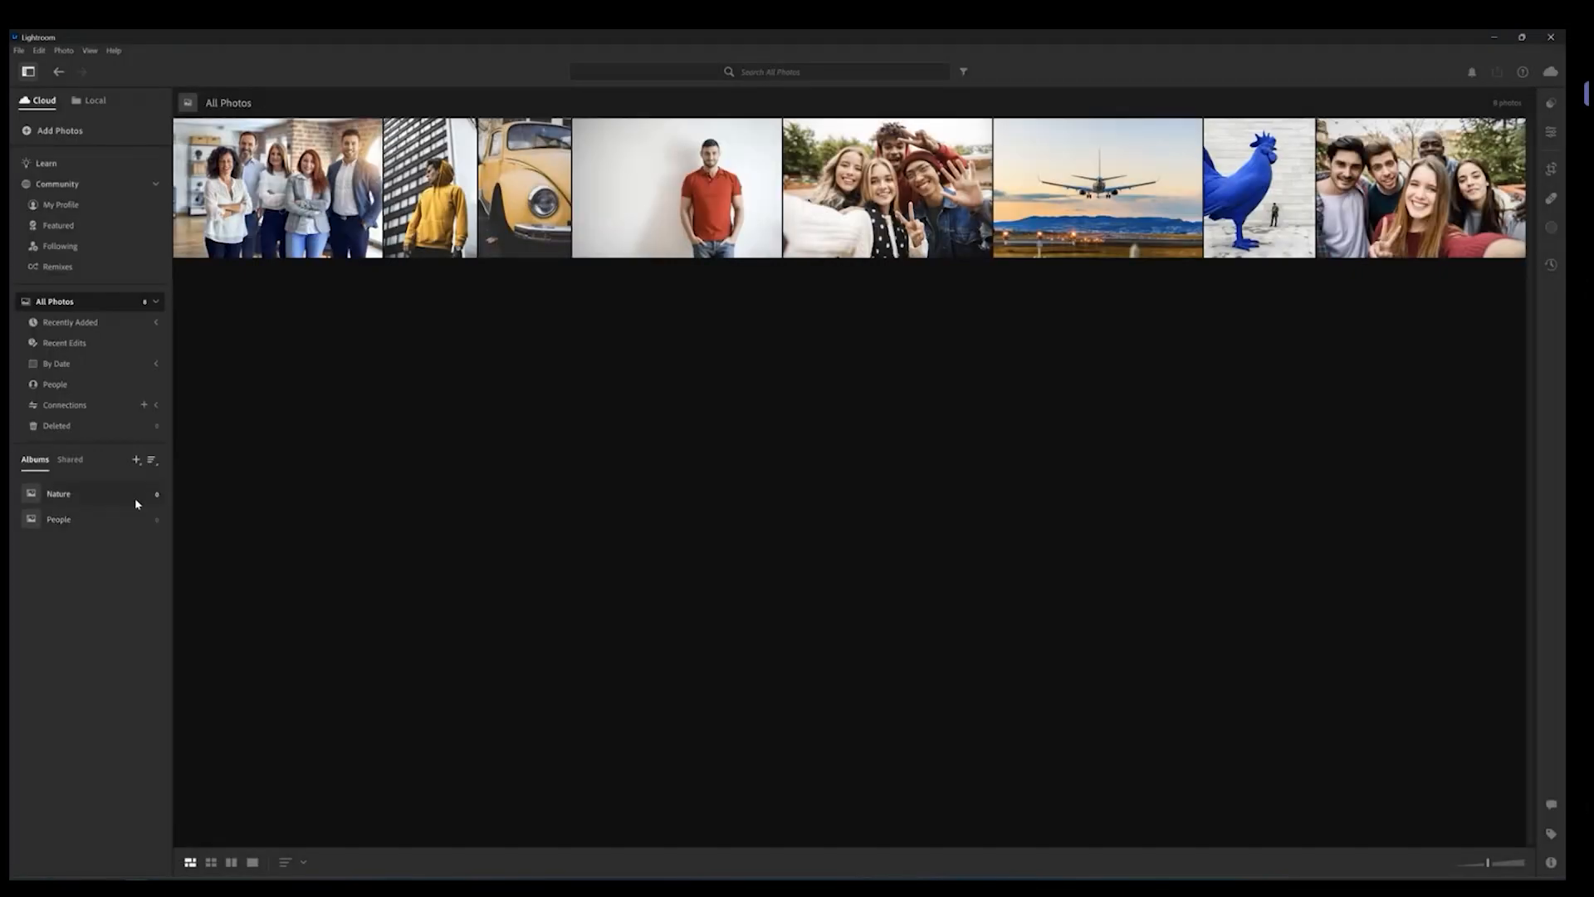
Step: Add the yellow-hoodie photo to the People album and return to the albums list
{"action": "left_click", "coordinate": [259, 220]}
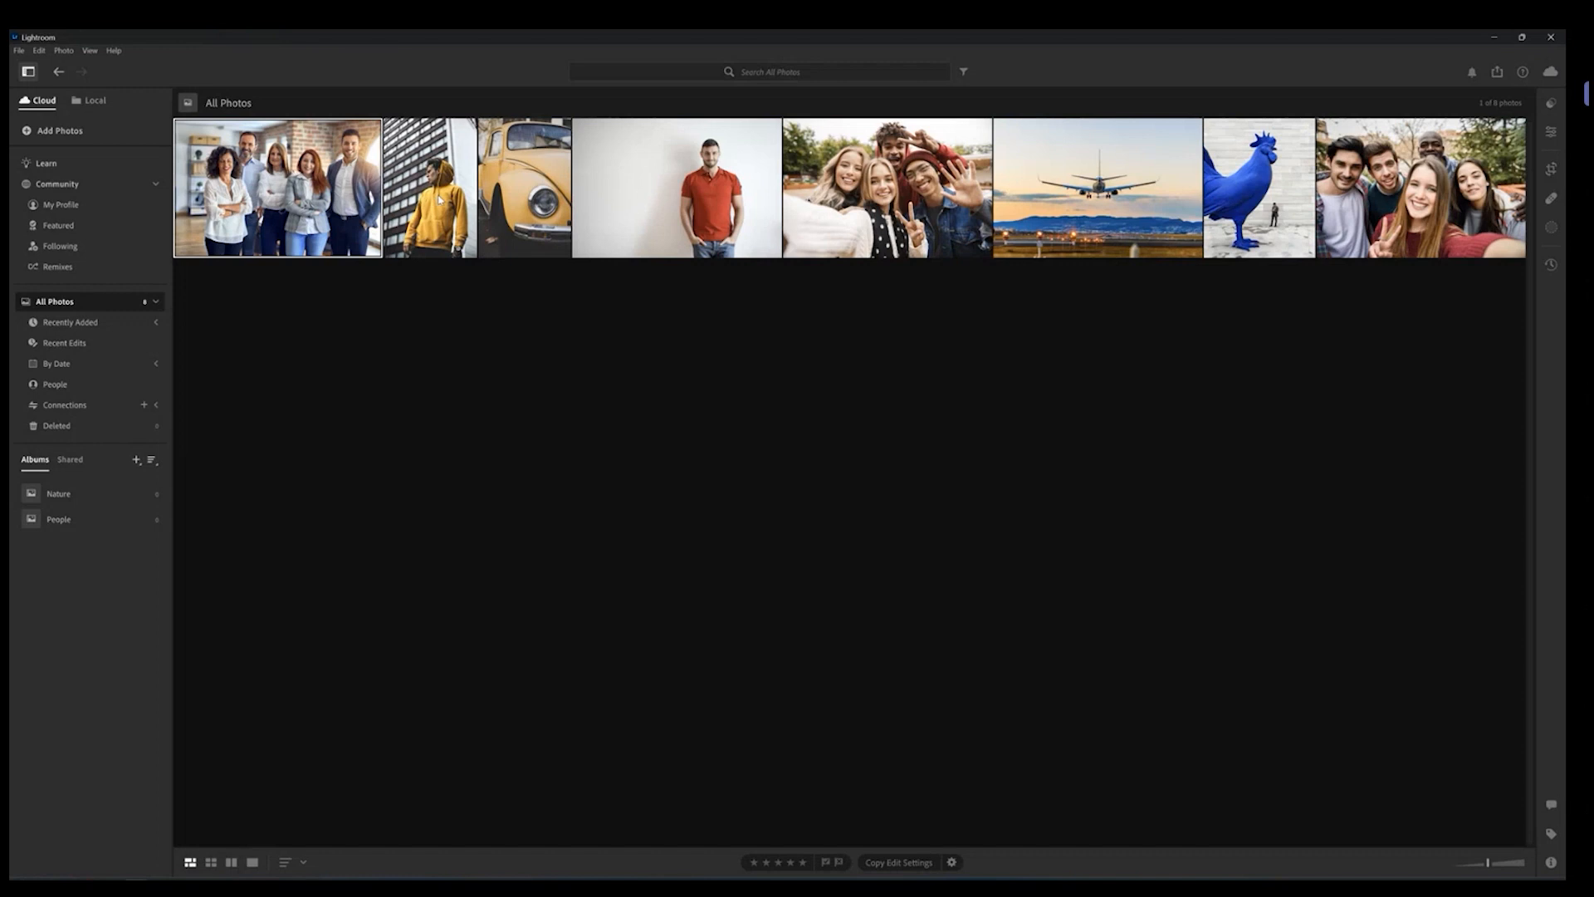
{"action": "left_click_drag", "start_coordinate": [442, 218], "coordinate": [101, 515]}
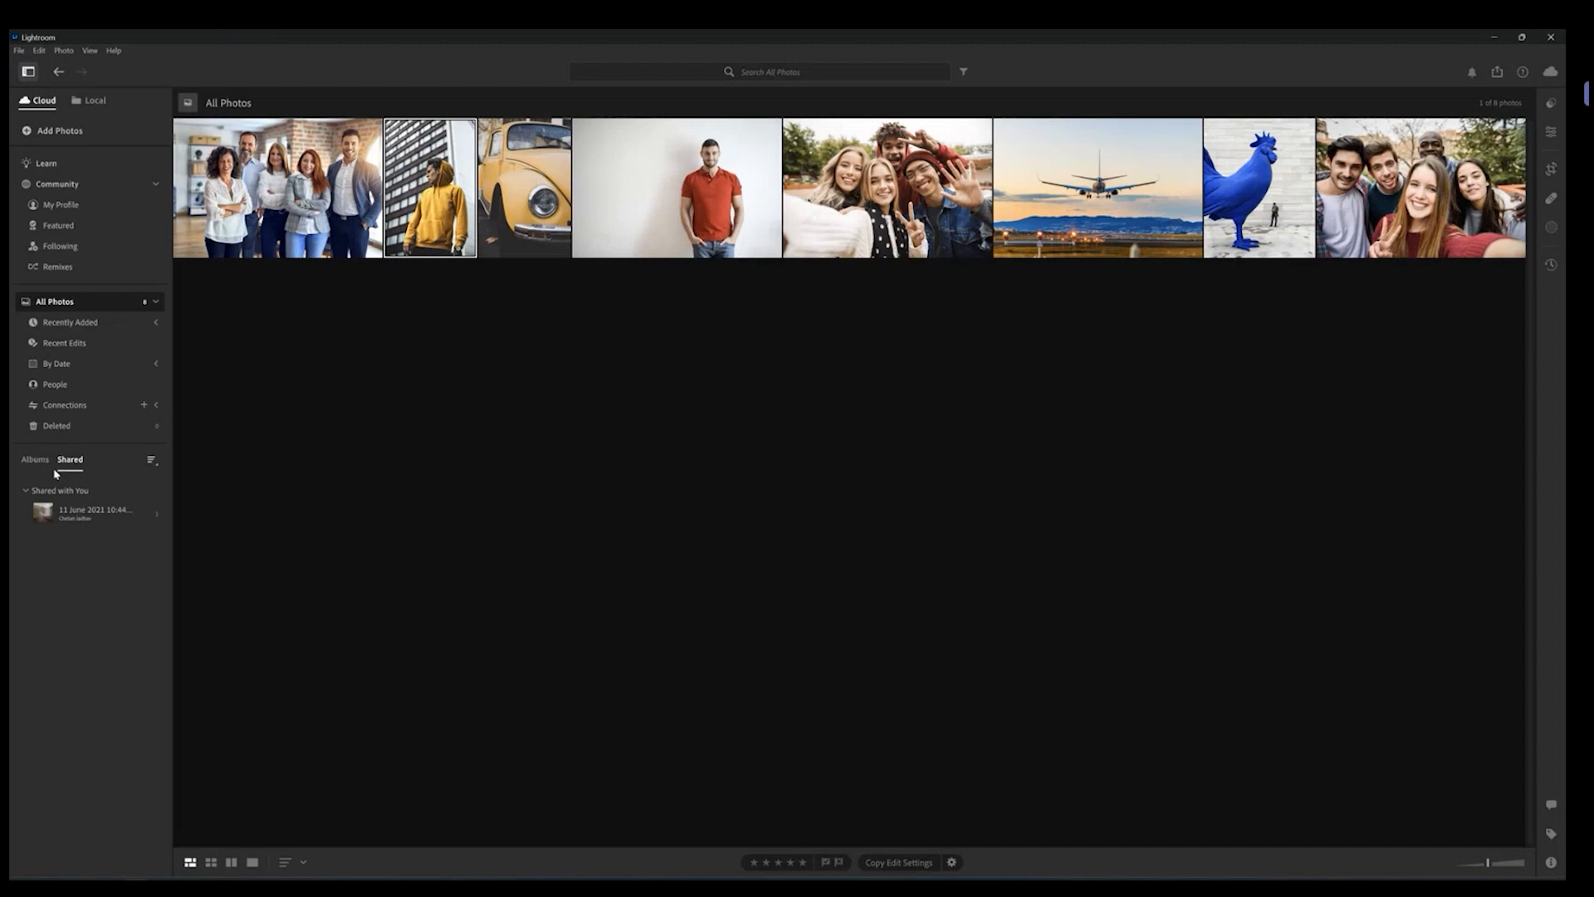
{"action": "left_click", "coordinate": [35, 461]}
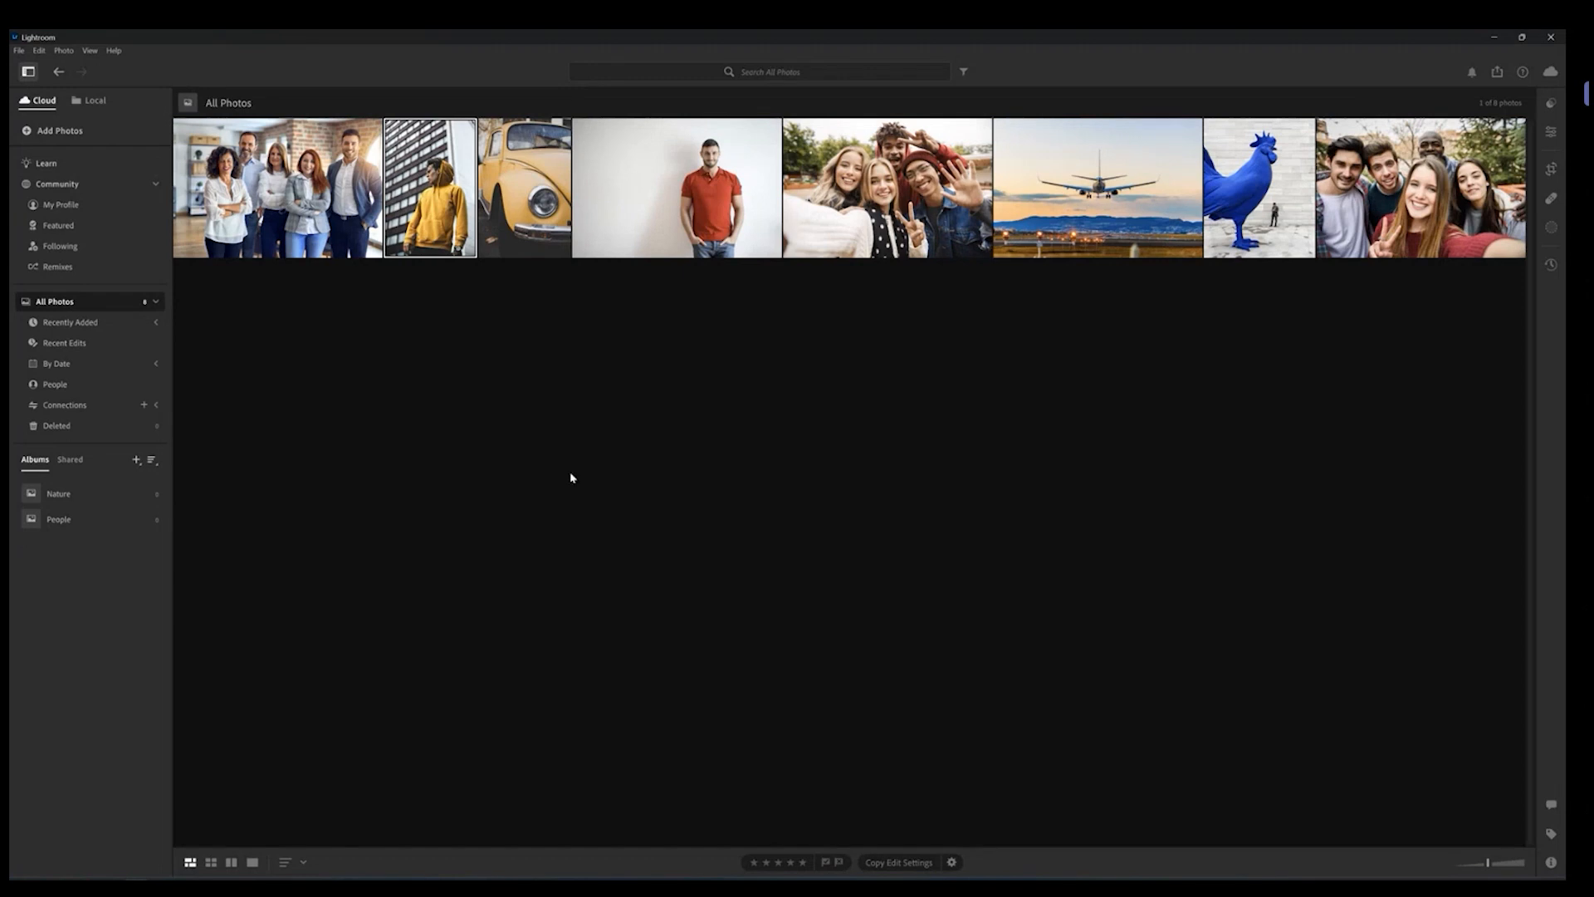
Step: Rate the red-shirt portrait four stars, the yellow car five stars, and the team photo two stars
{"action": "left_click", "coordinate": [661, 188]}
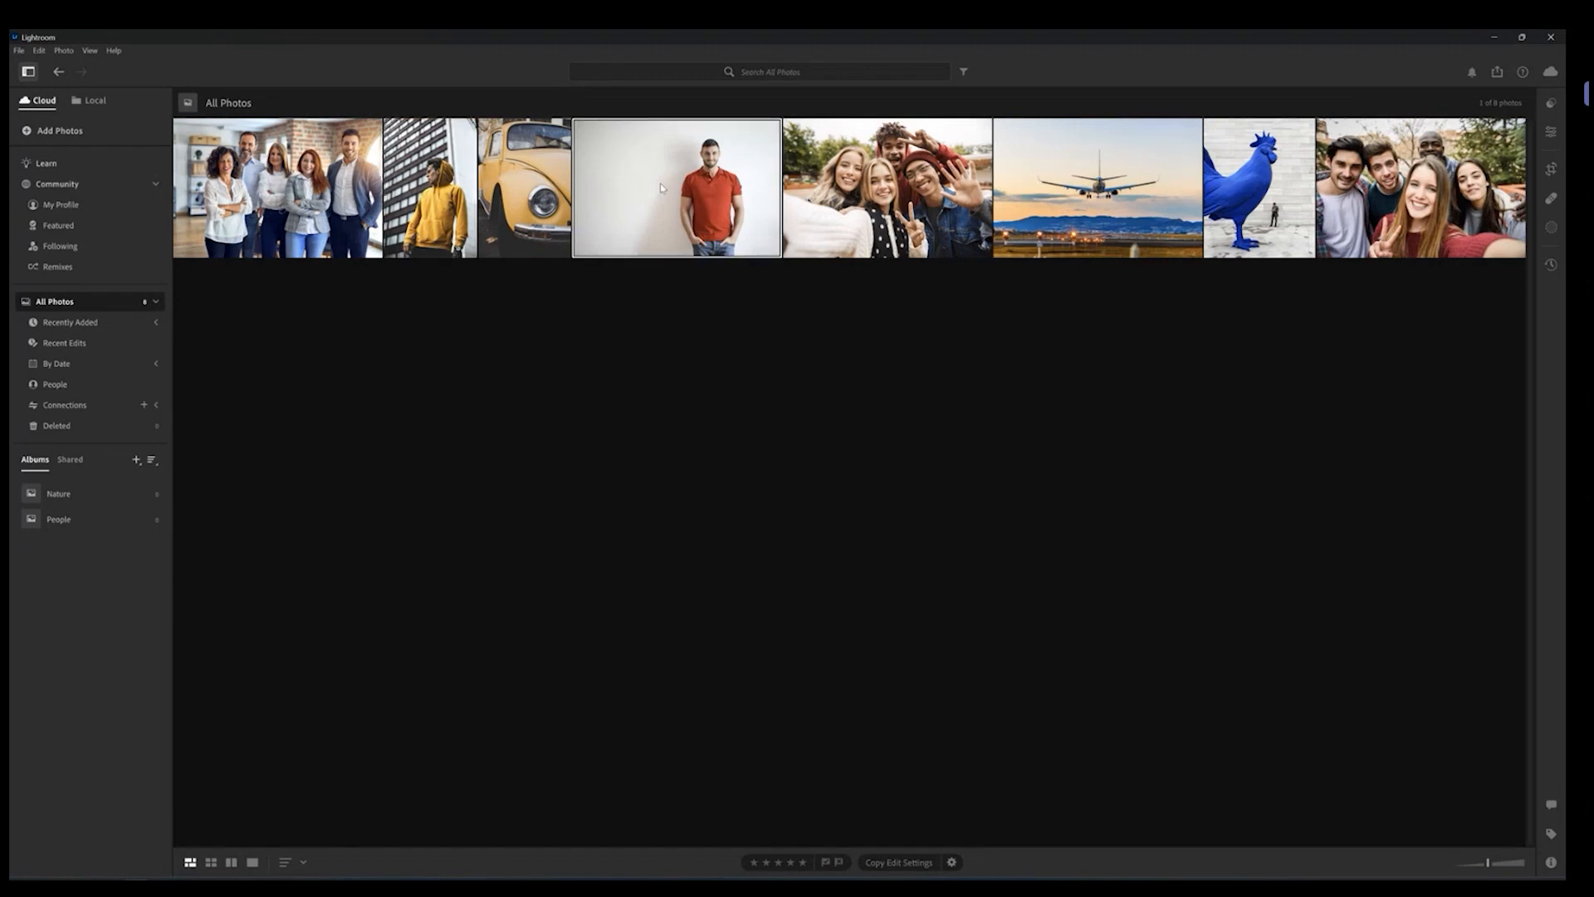
{"action": "left_click", "coordinate": [790, 862]}
{"action": "left_click", "coordinate": [523, 208]}
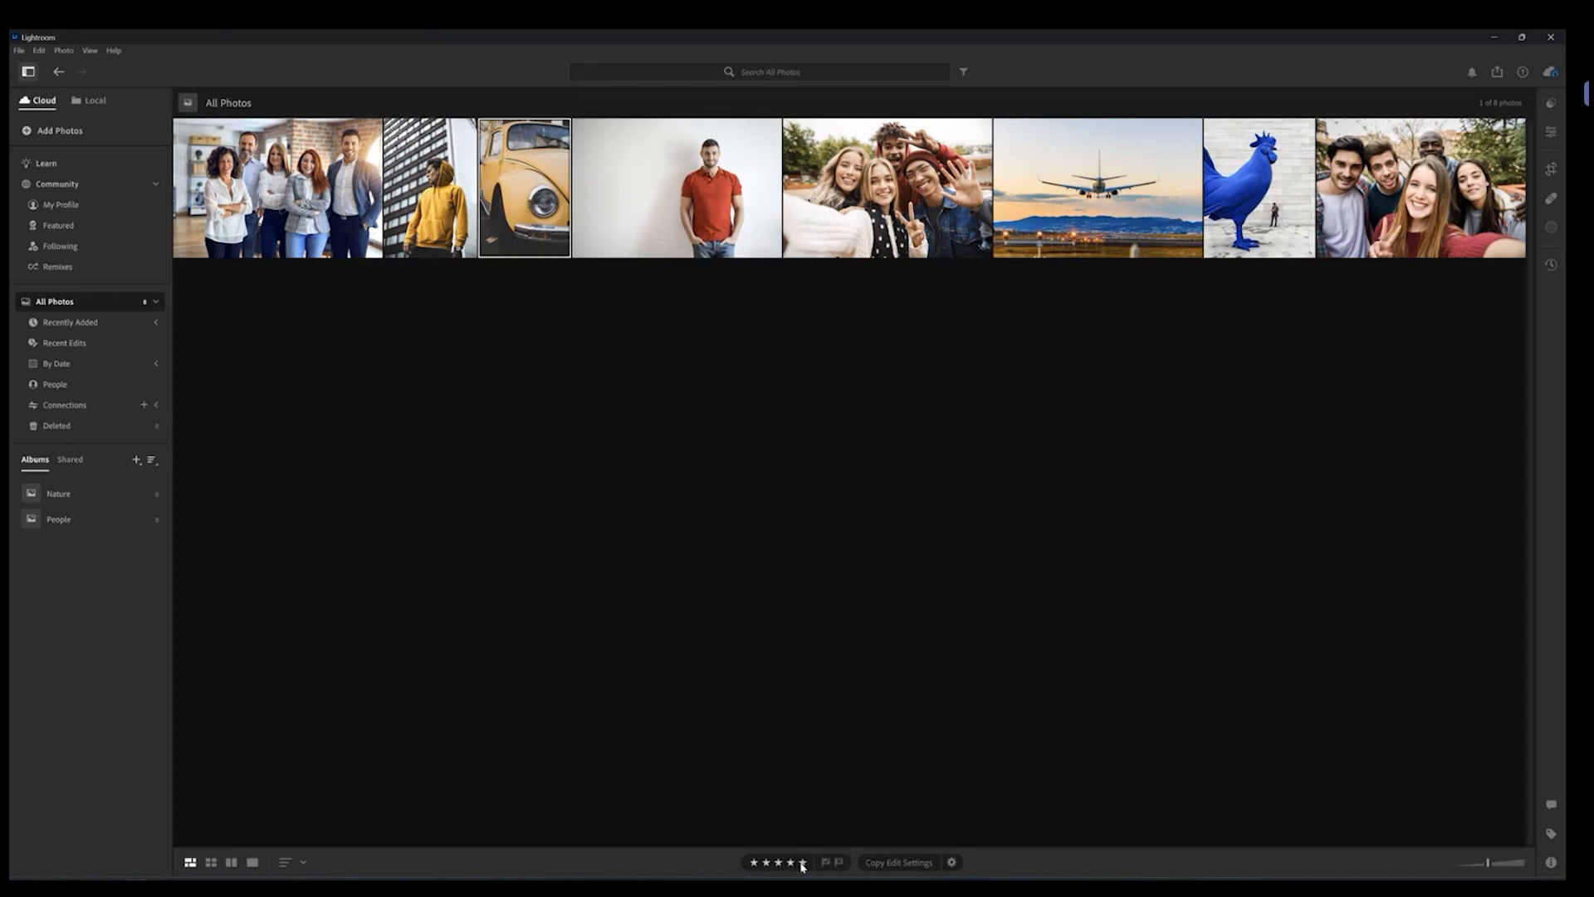
{"action": "left_click", "coordinate": [266, 217]}
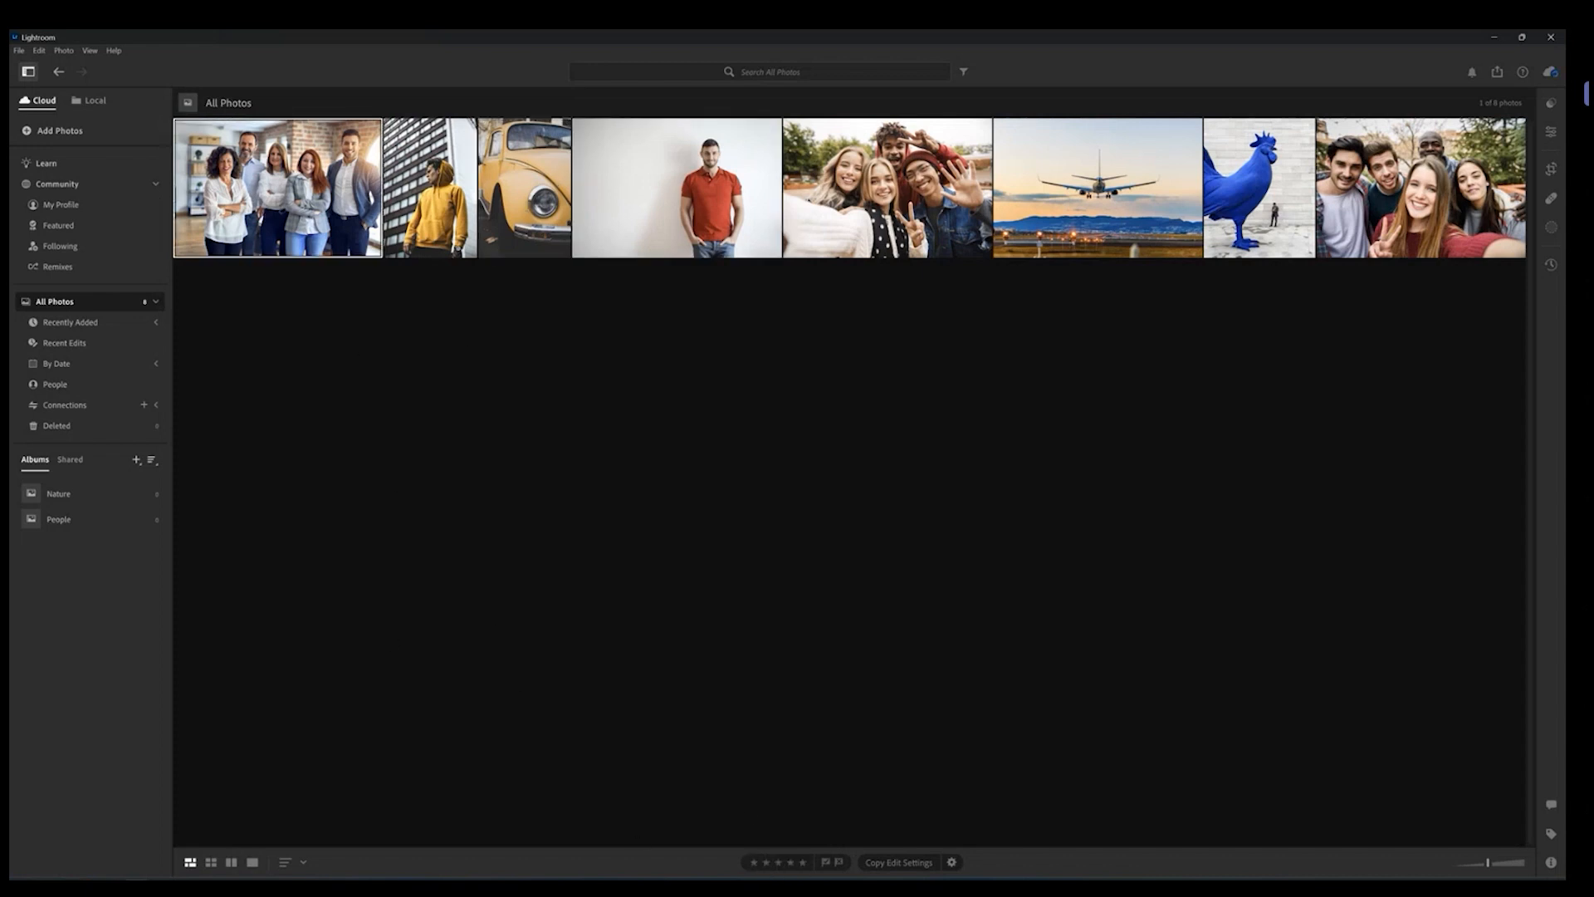
{"action": "left_click", "coordinate": [765, 743]}
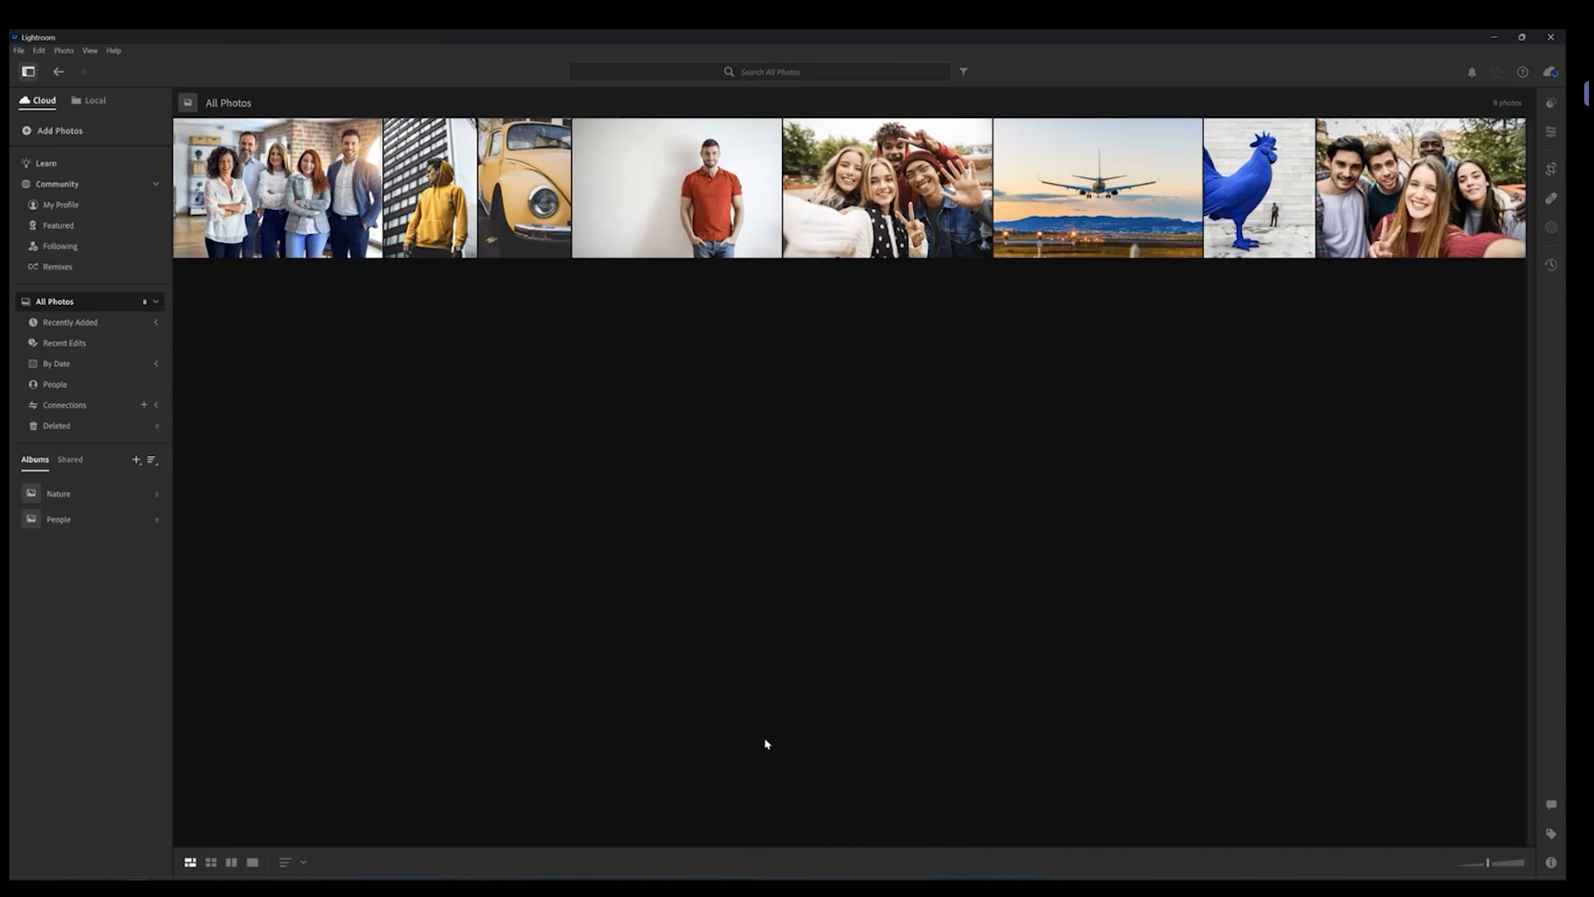
Step: Open the filter bar and filter photos by minimum star rating, trying three, two and finally five stars
{"action": "left_click", "coordinate": [330, 176]}
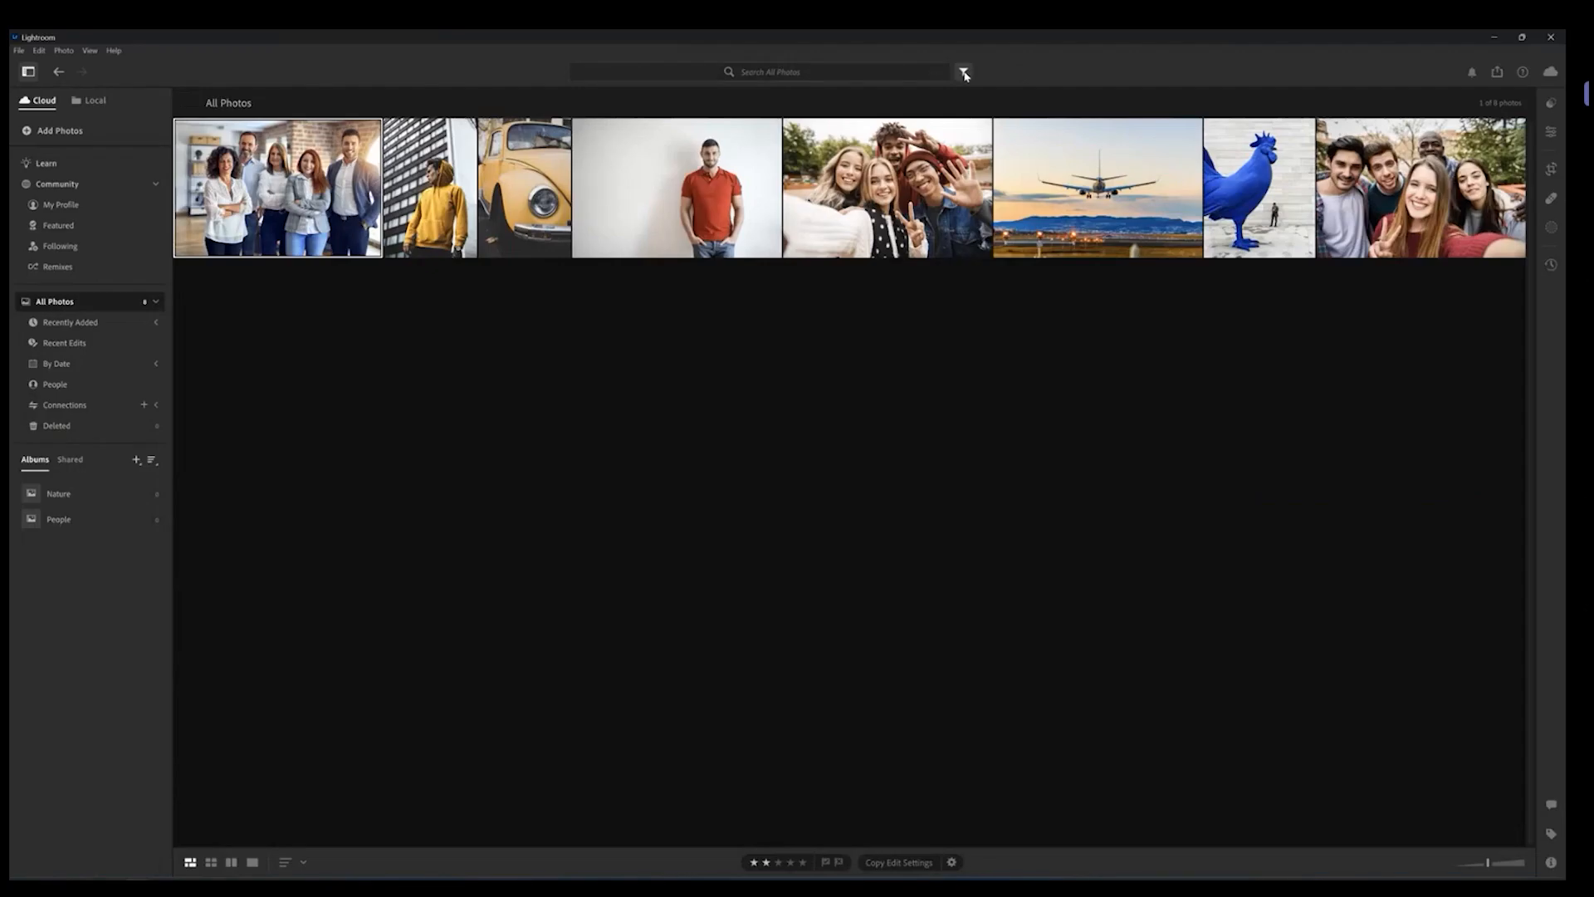
{"action": "left_click", "coordinate": [1149, 112]}
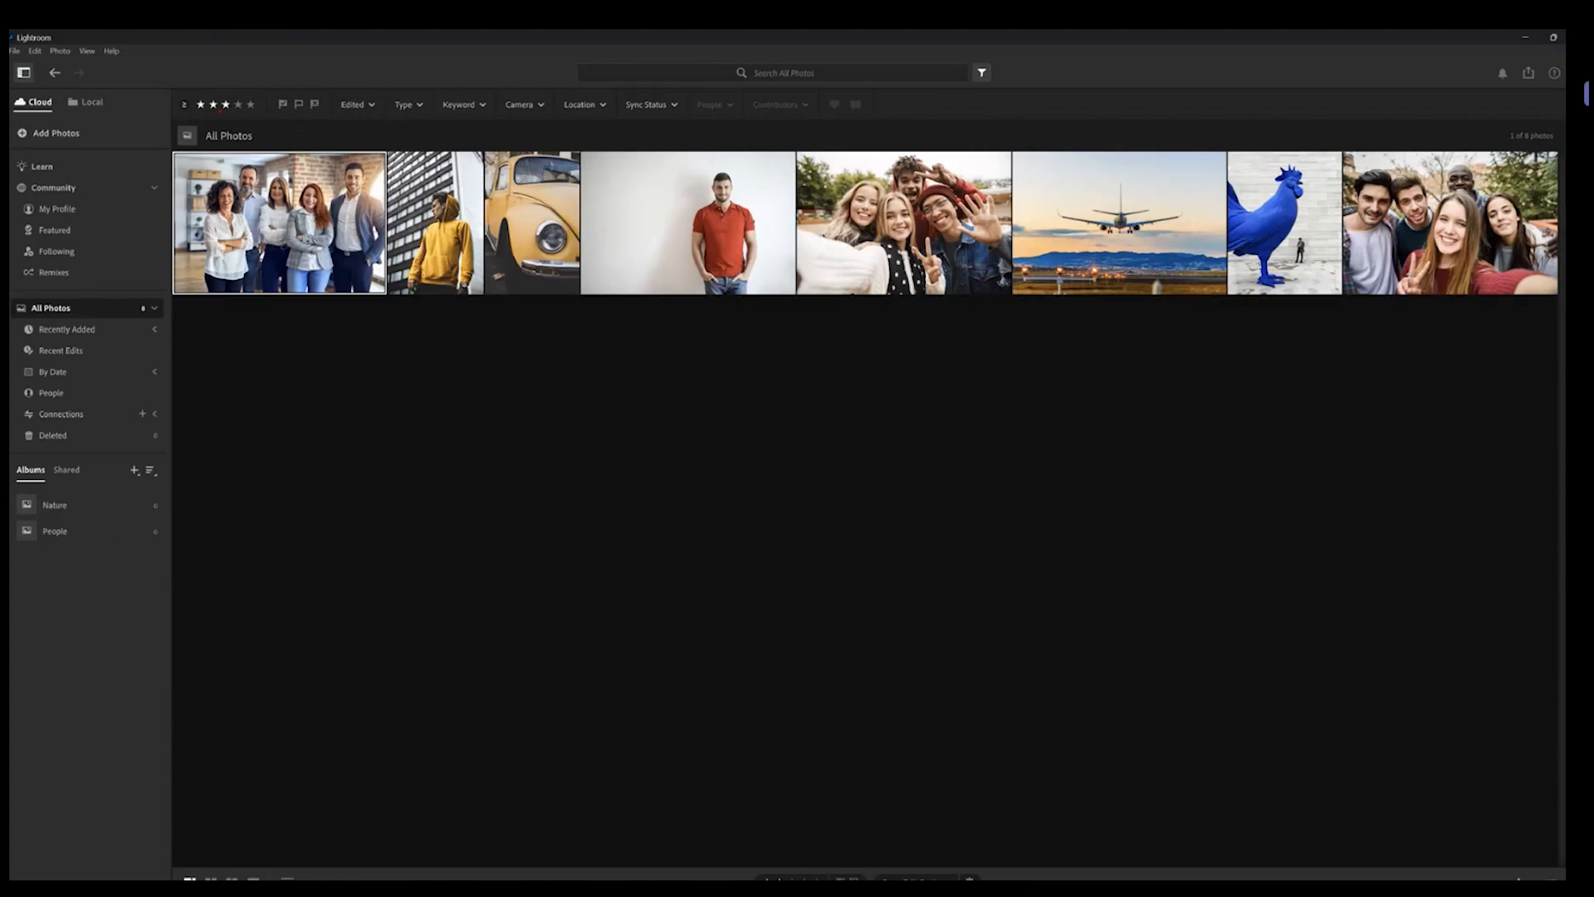
{"action": "left_click", "coordinate": [240, 124]}
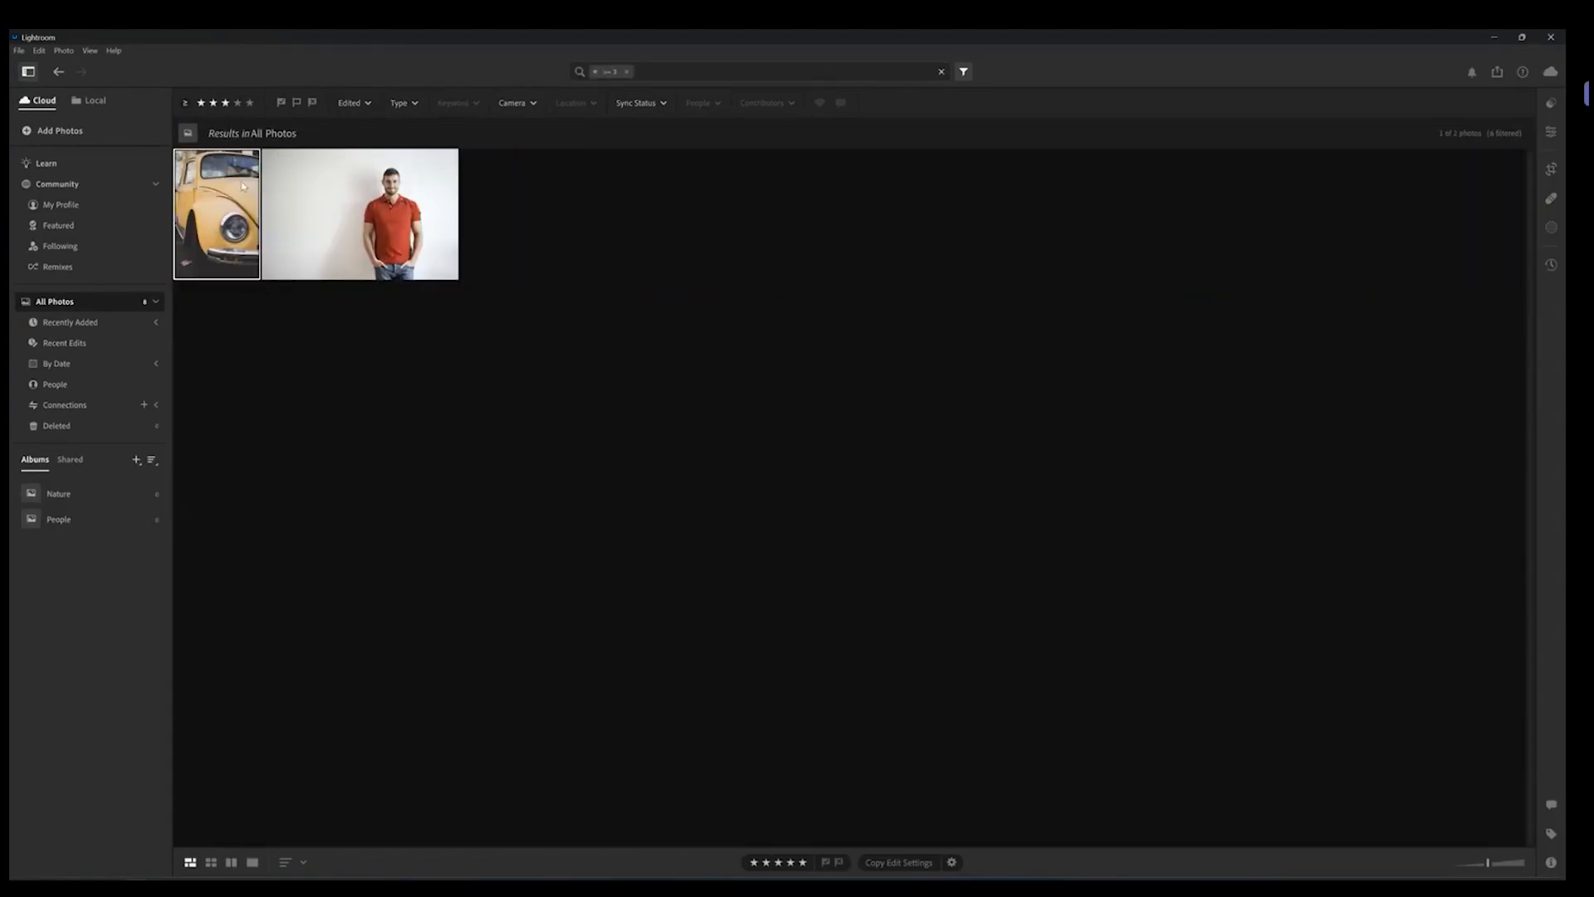
{"action": "left_click", "coordinate": [214, 103]}
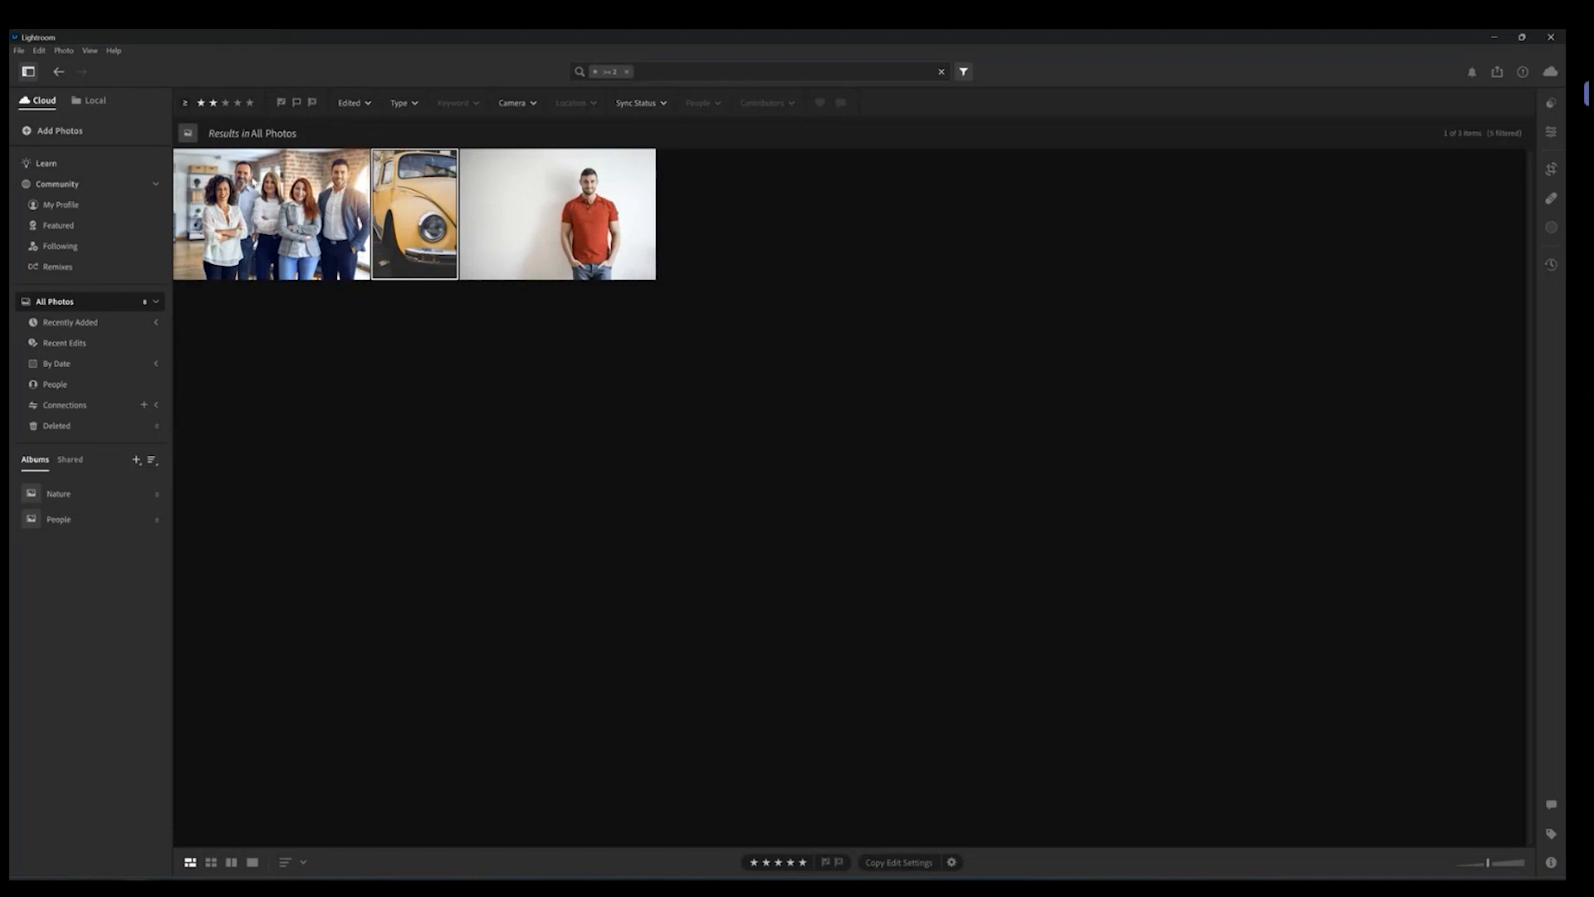
{"action": "left_click", "coordinate": [251, 103]}
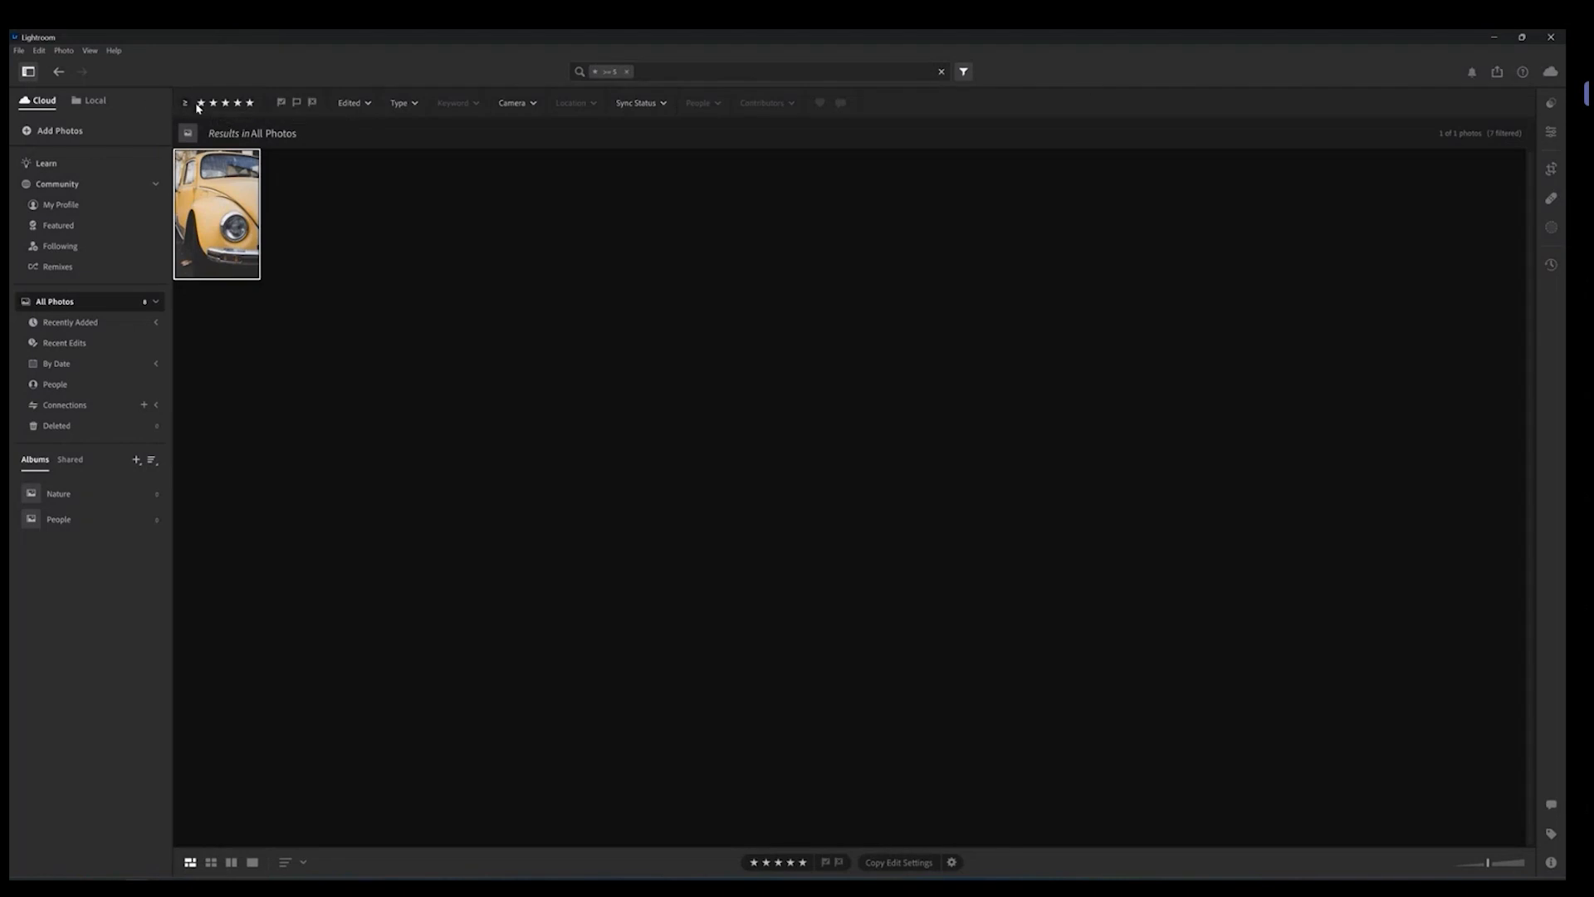
Step: Clear the star-rating filter so all photos show again and step to the next photo
{"action": "left_click", "coordinate": [250, 104]}
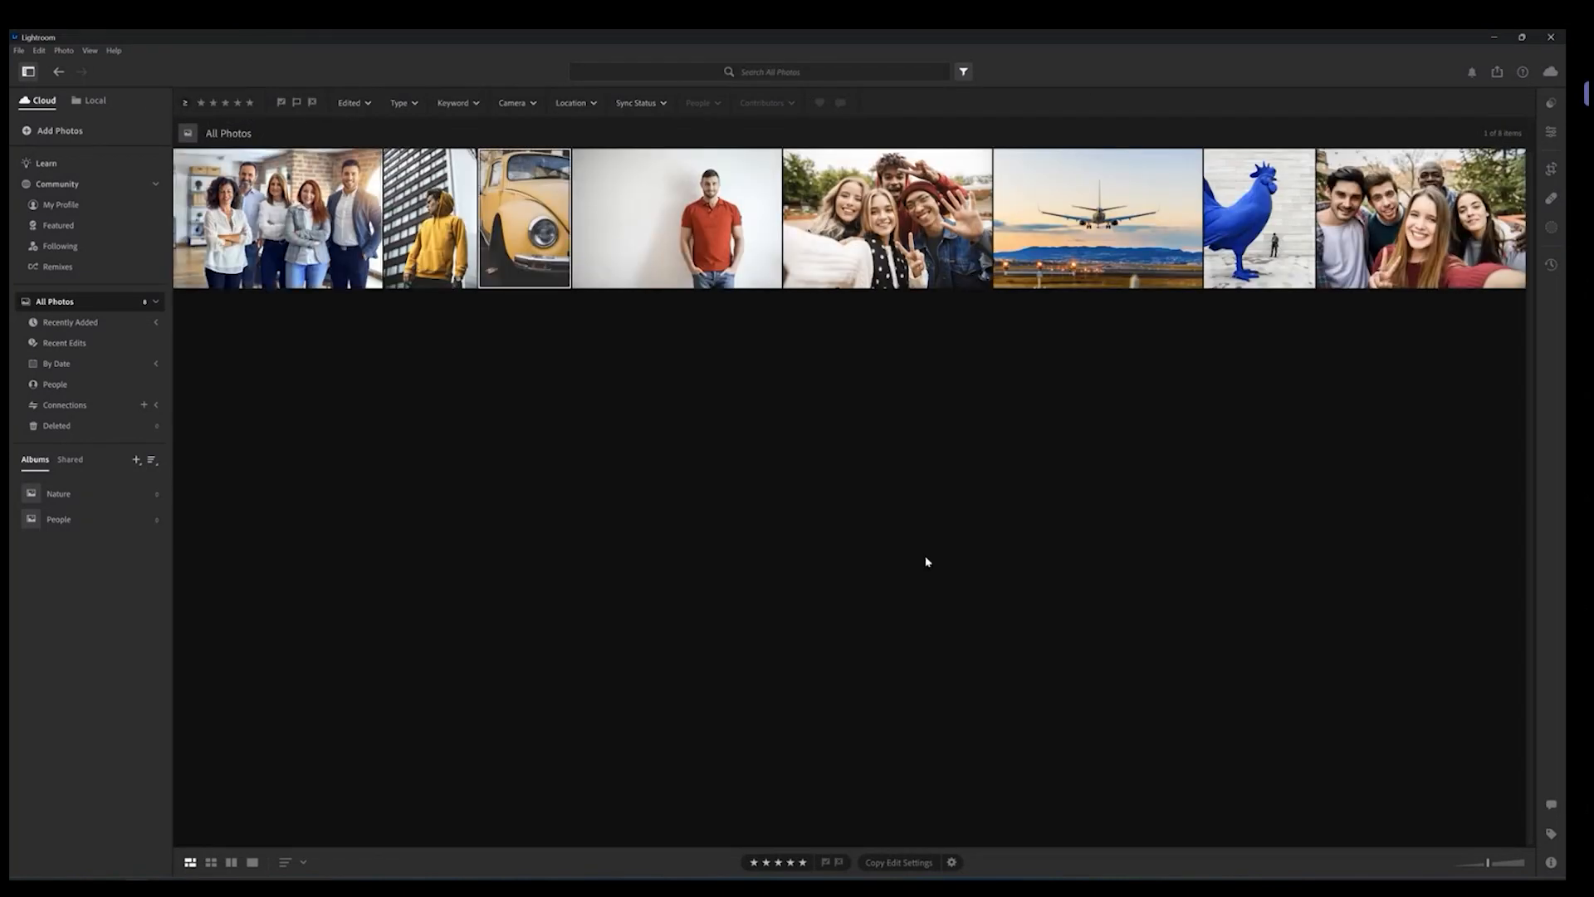
{"action": "key", "text": "Right"}
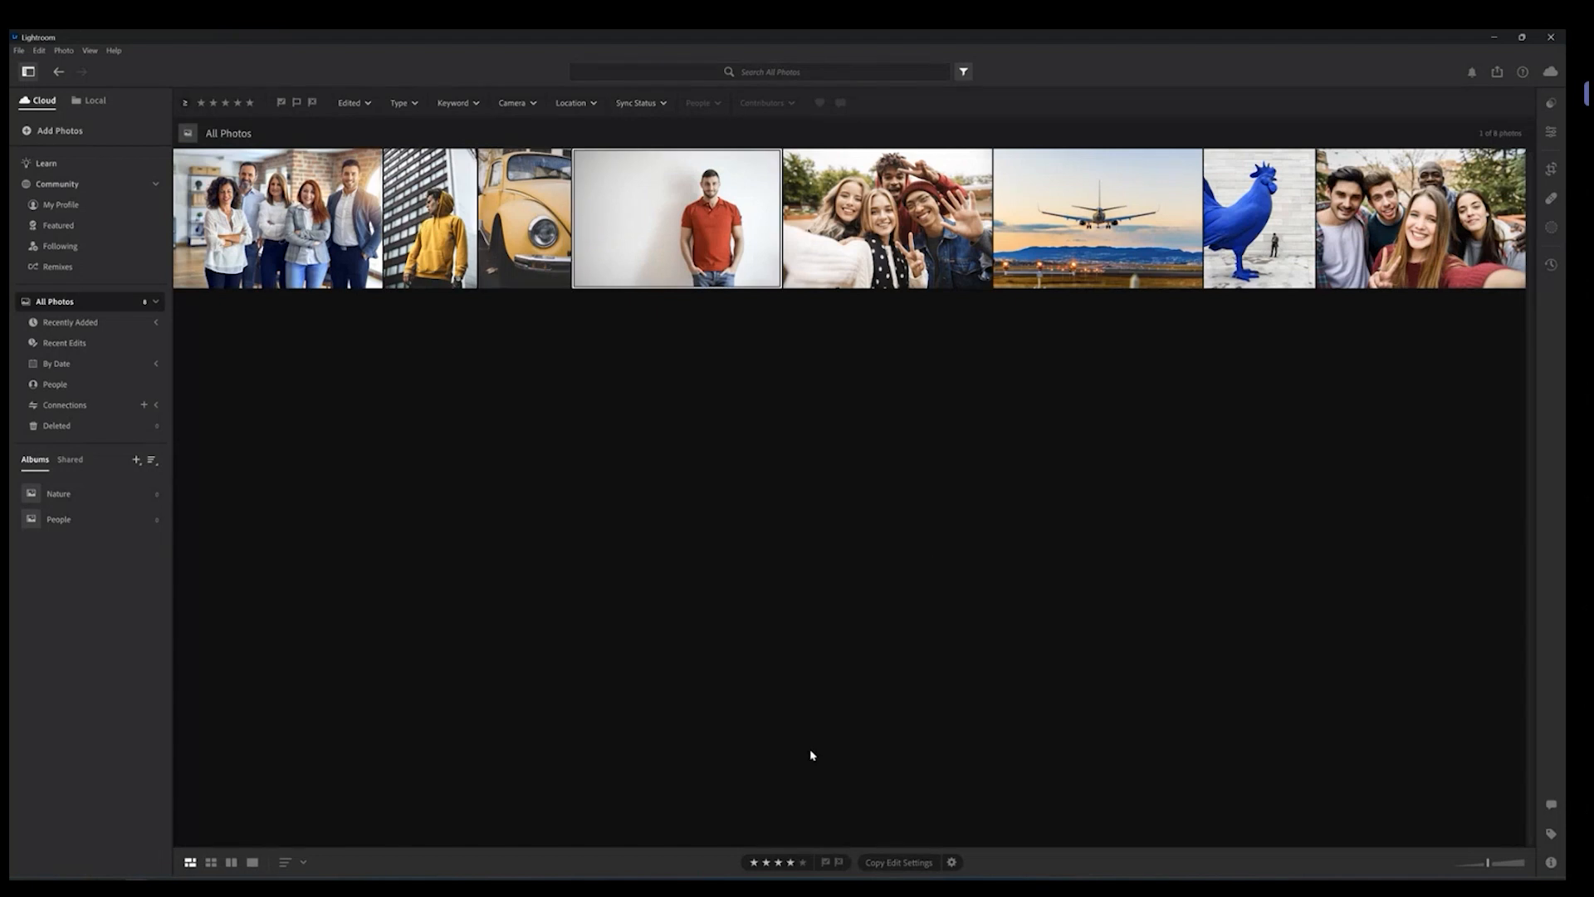
{"action": "double_click", "coordinate": [754, 864]}
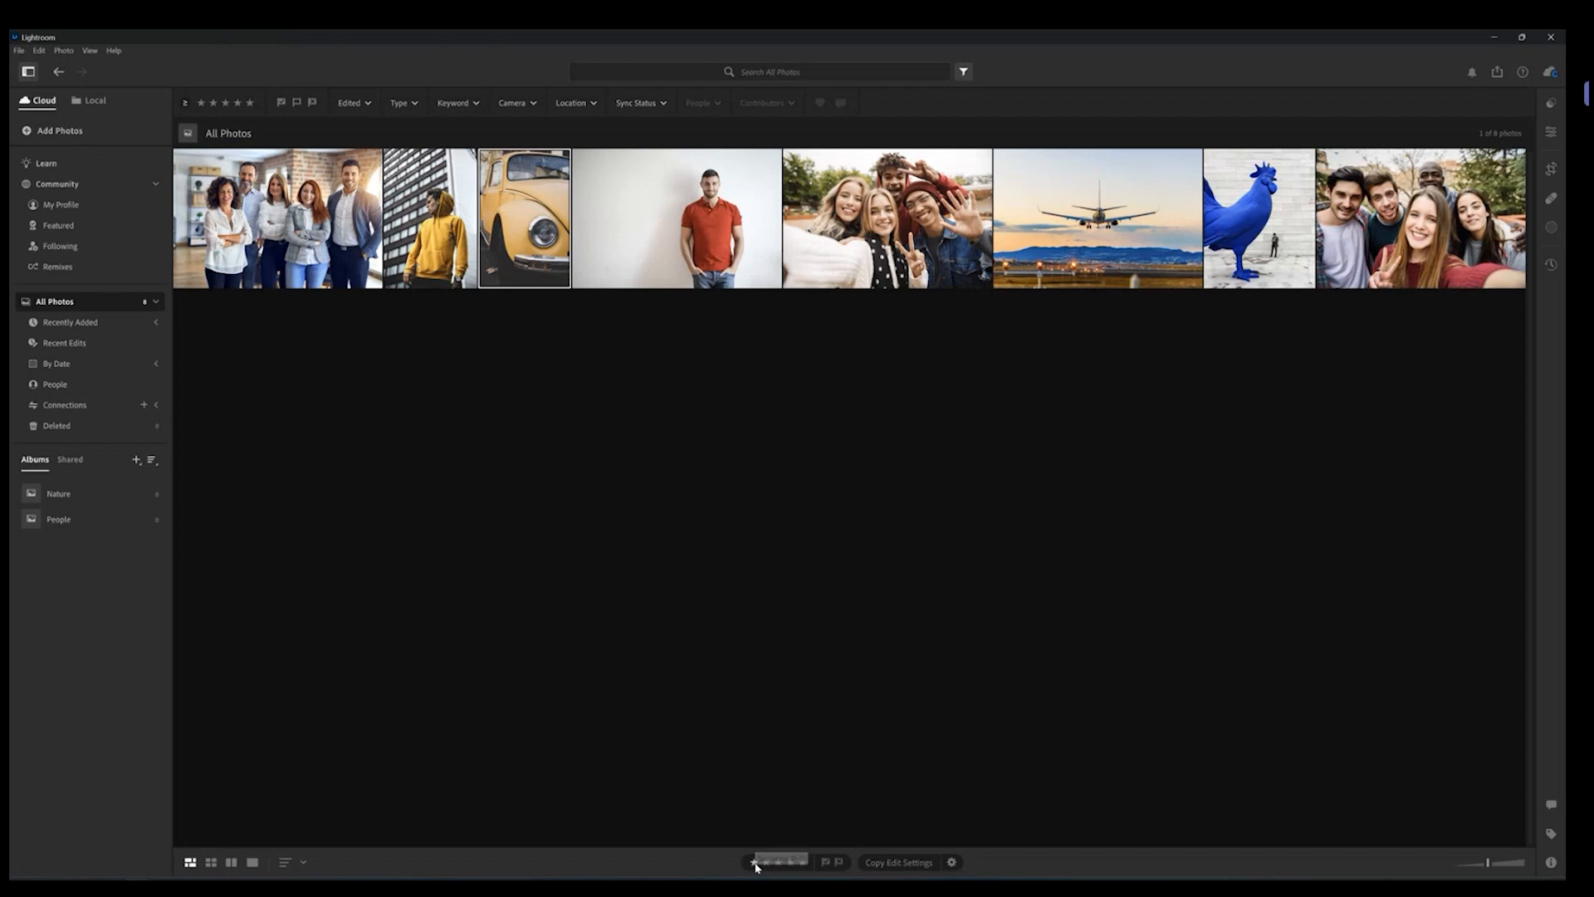
Step: Flag the yellow-hoodie photo and the red-shirt portrait using the pick and reject flags
{"action": "left_click", "coordinate": [427, 285]}
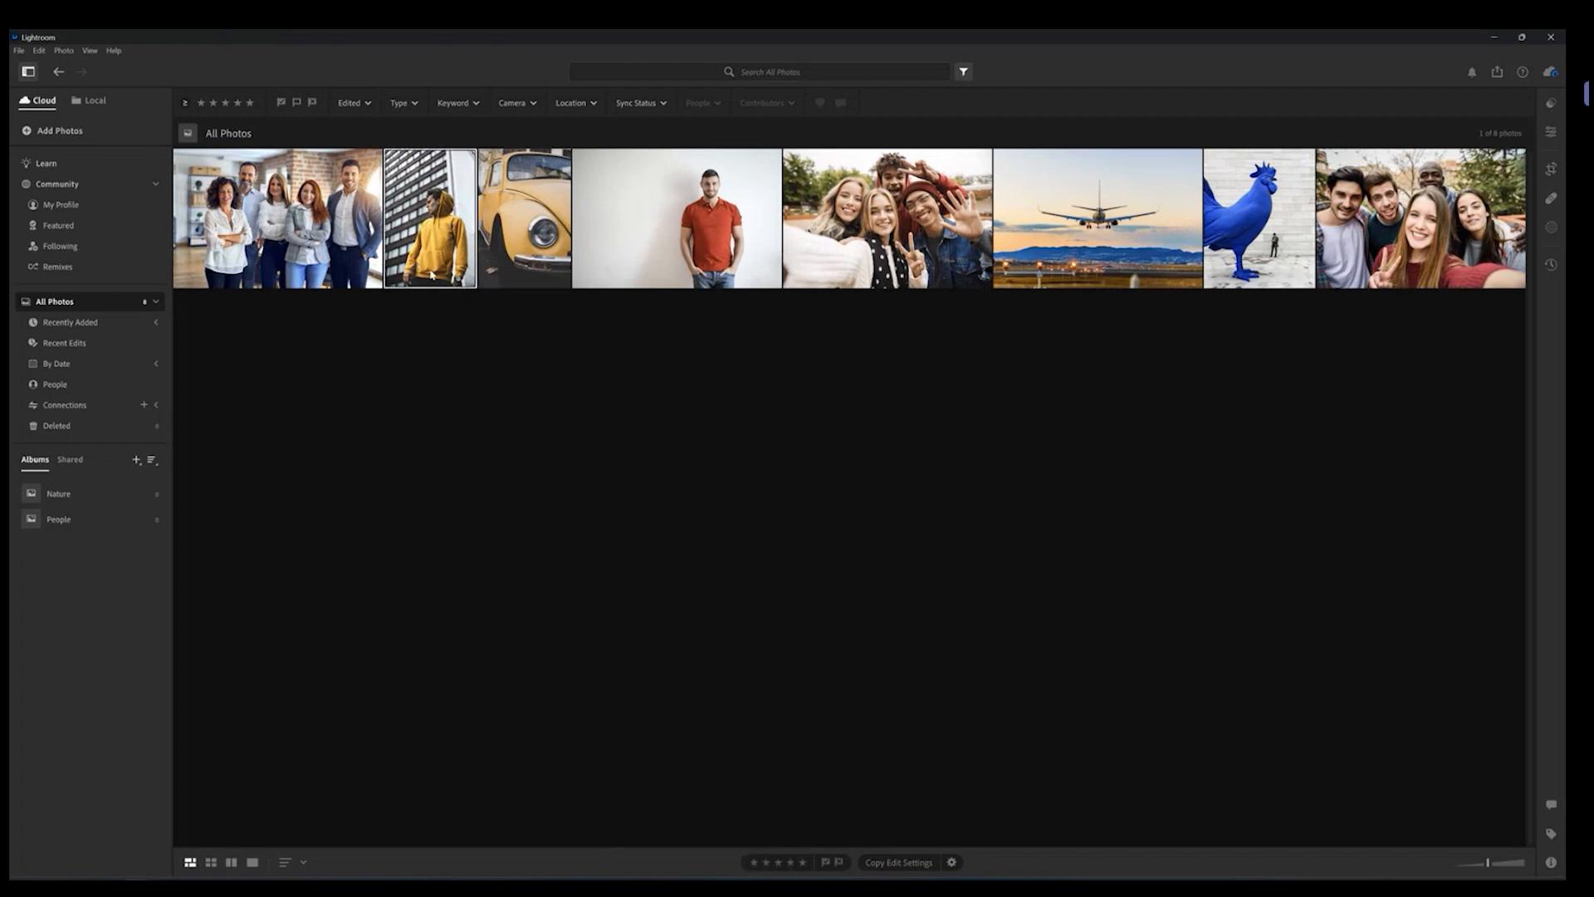
{"action": "left_click", "coordinate": [677, 224]}
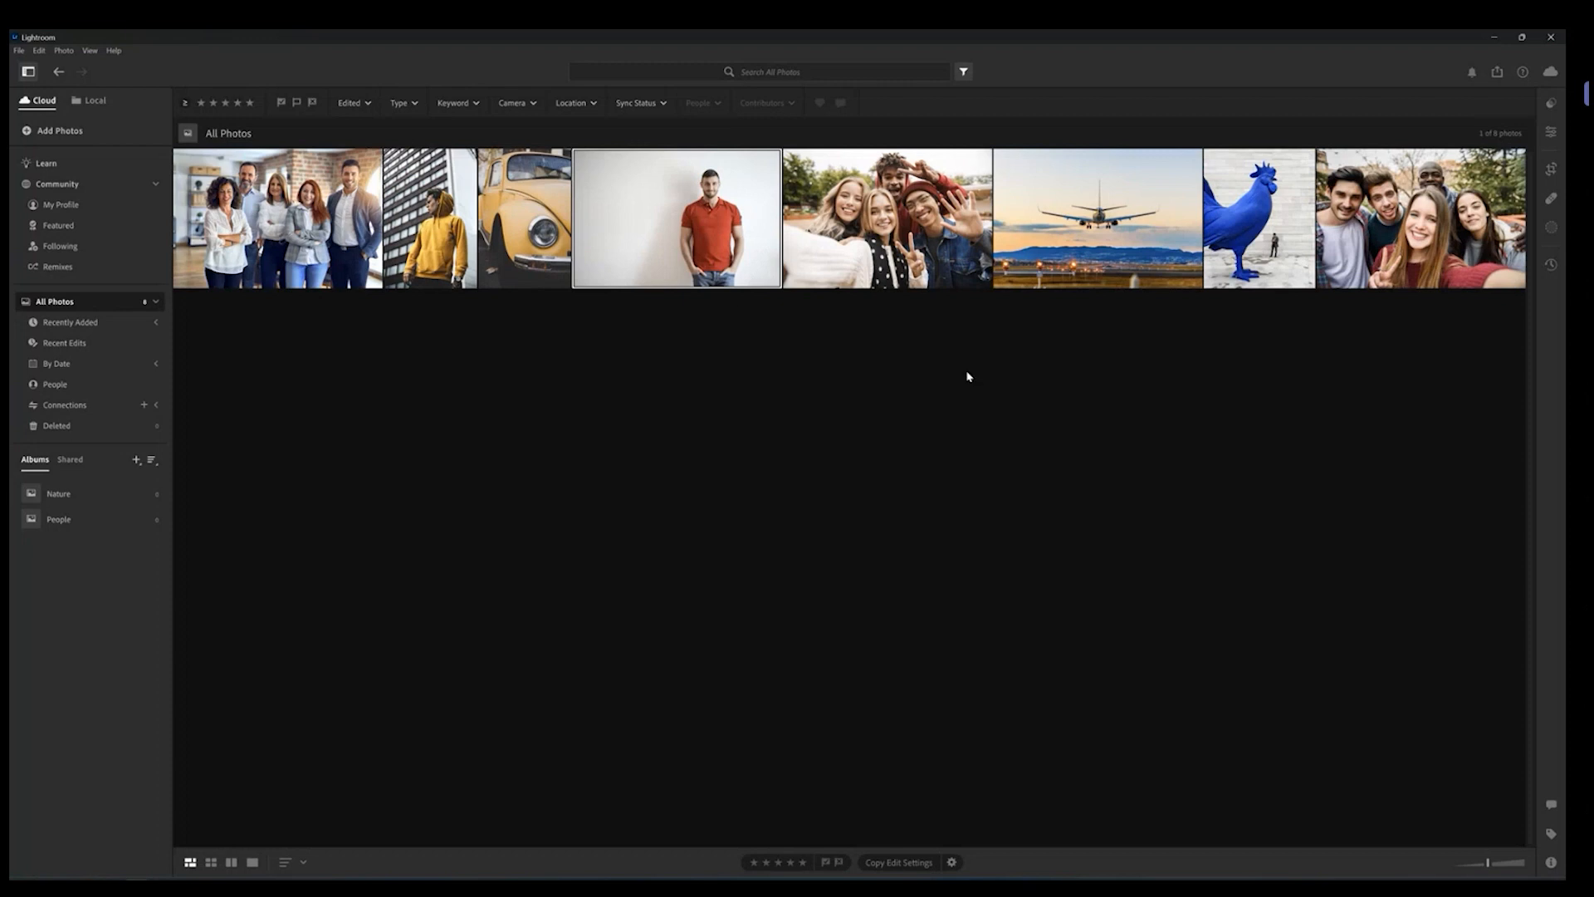
{"action": "left_click", "coordinate": [425, 244]}
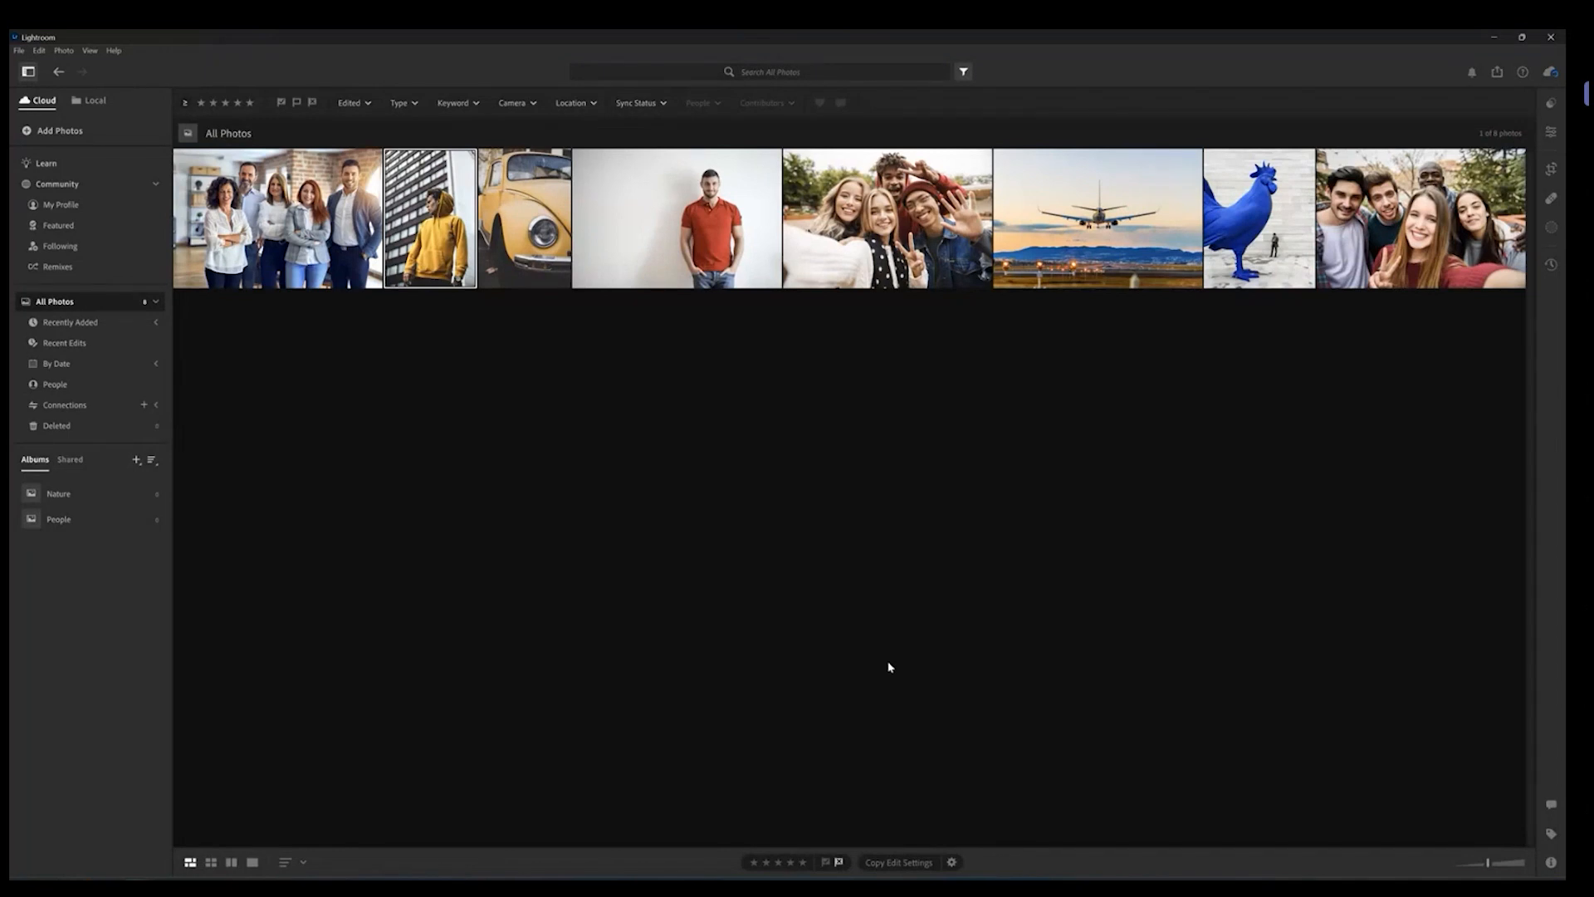
{"action": "left_click", "coordinate": [841, 862]}
{"action": "left_click", "coordinate": [653, 245]}
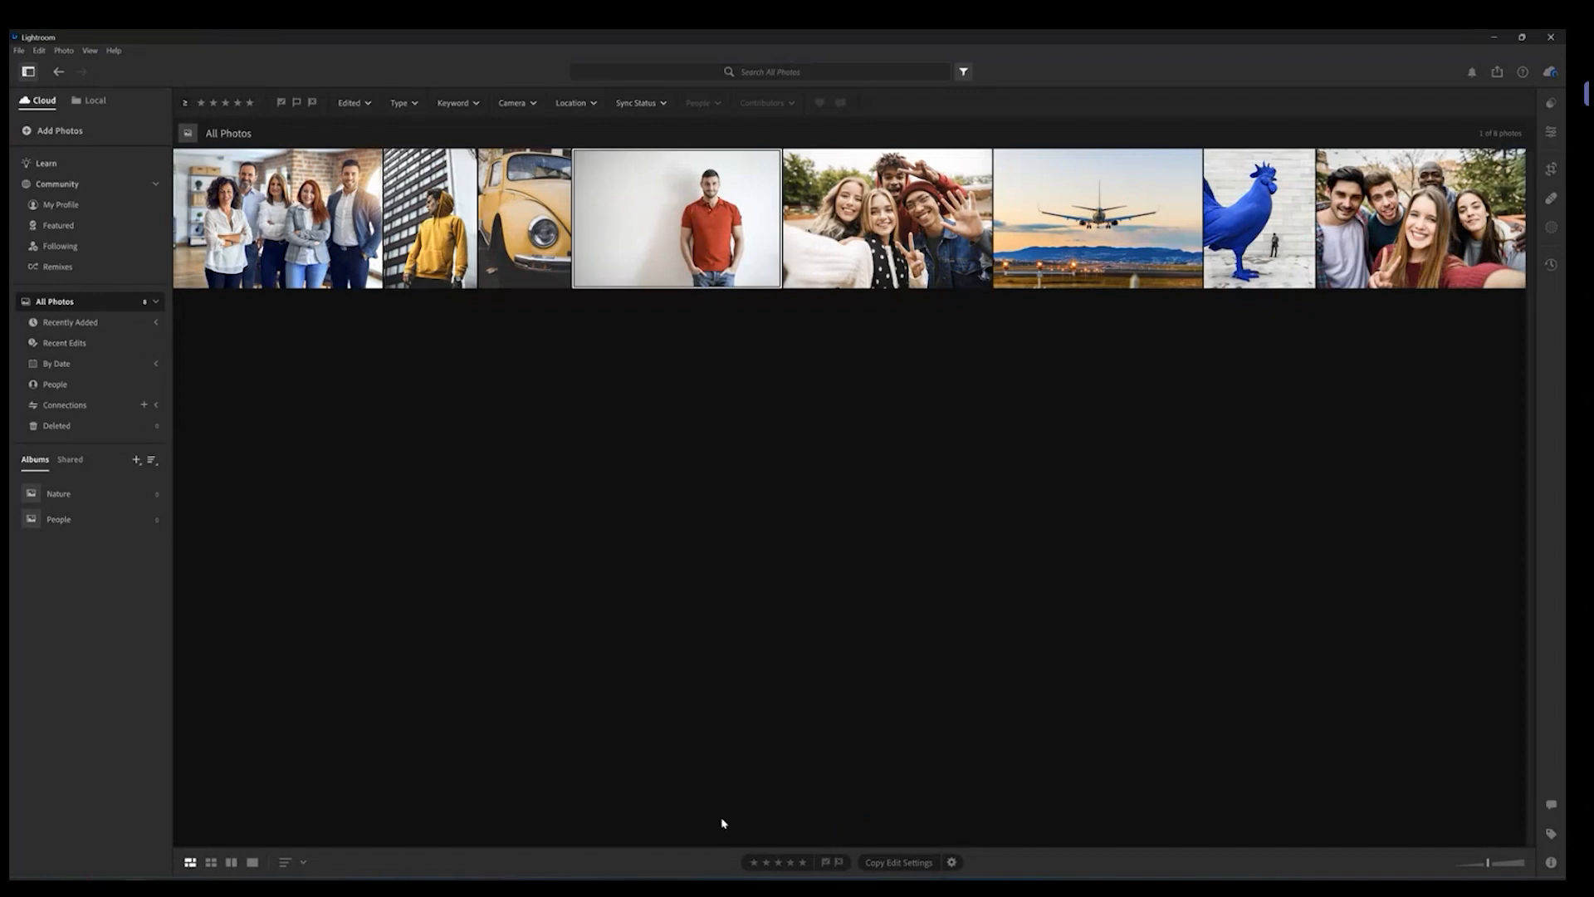
{"action": "left_click", "coordinate": [826, 862]}
{"action": "left_click", "coordinate": [879, 652]}
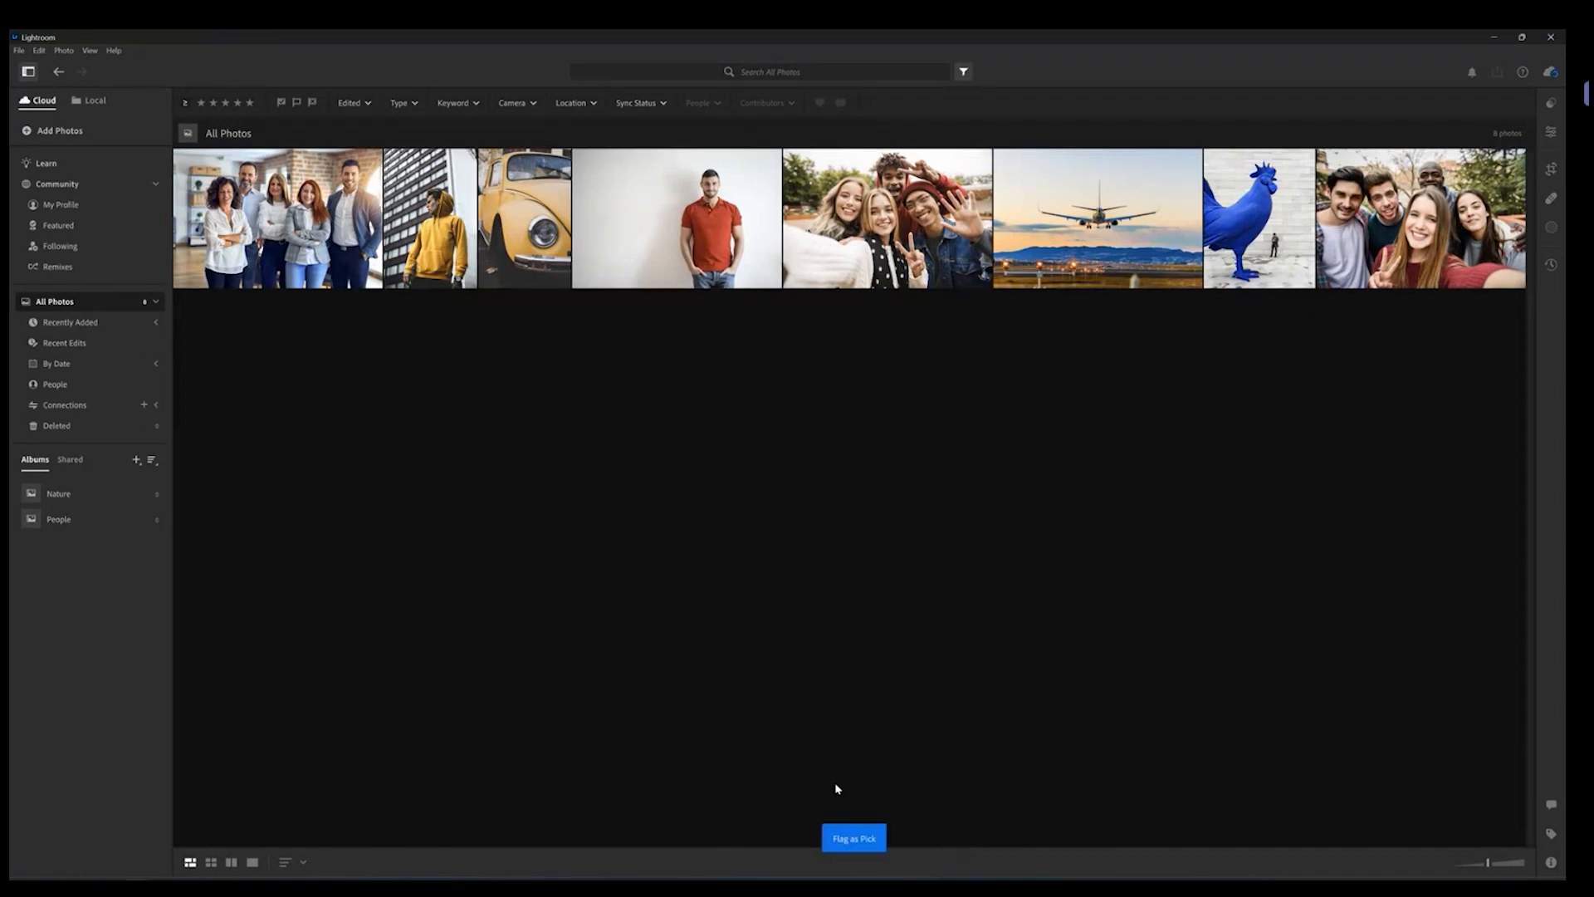
{"action": "left_click", "coordinate": [721, 249]}
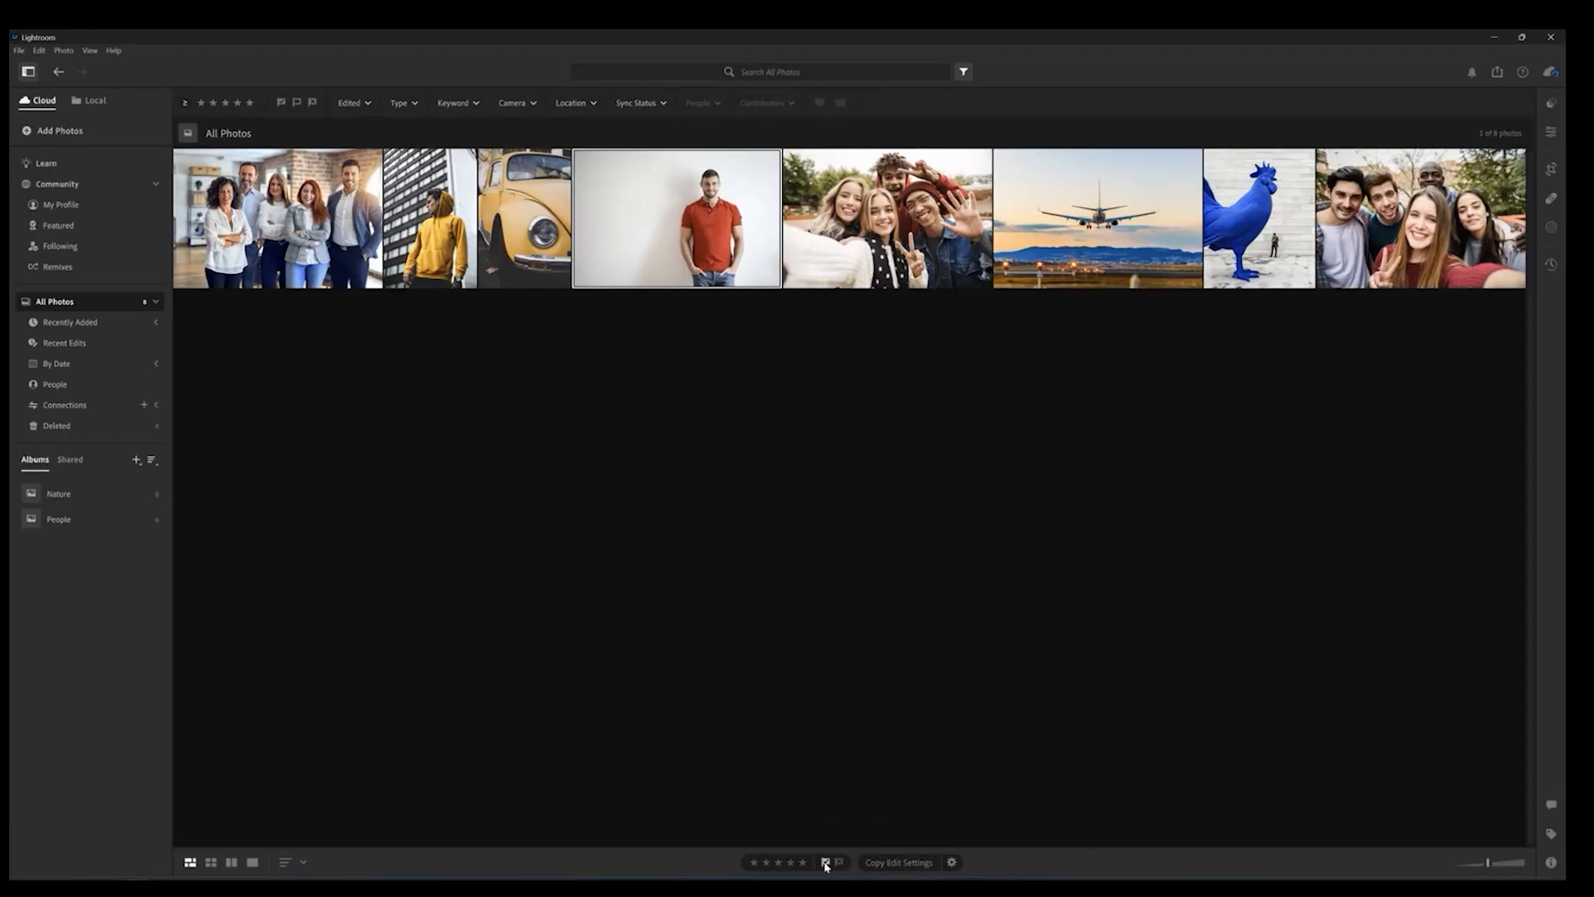
{"action": "left_click", "coordinate": [825, 817]}
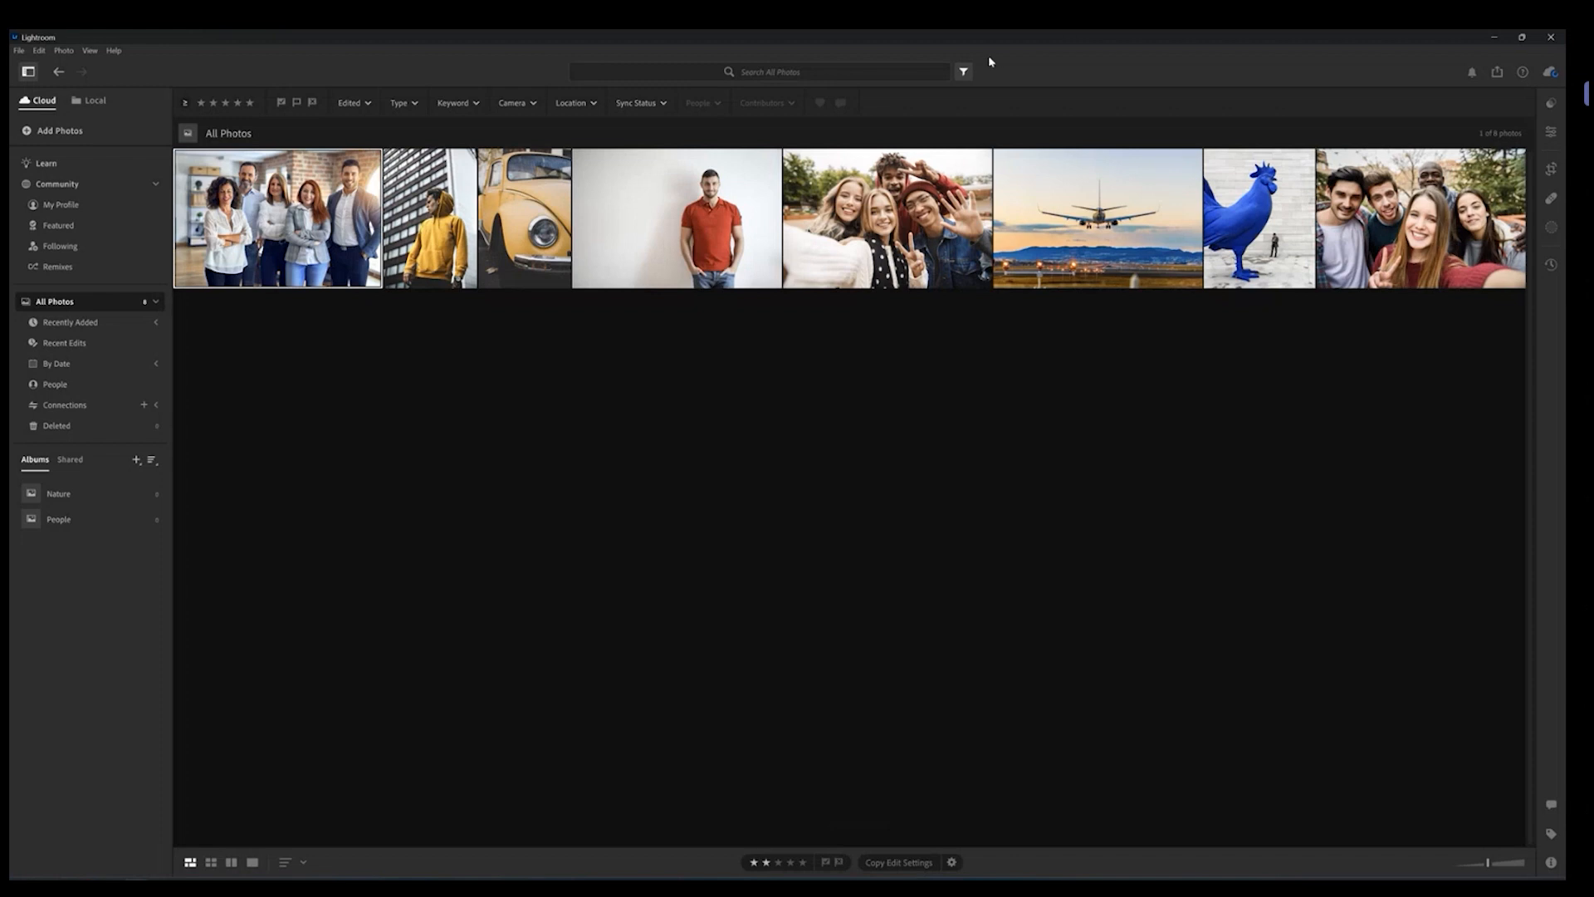
Step: Close the filter bar and open the yellow car photo in single-photo view
{"action": "left_click", "coordinate": [962, 72]}
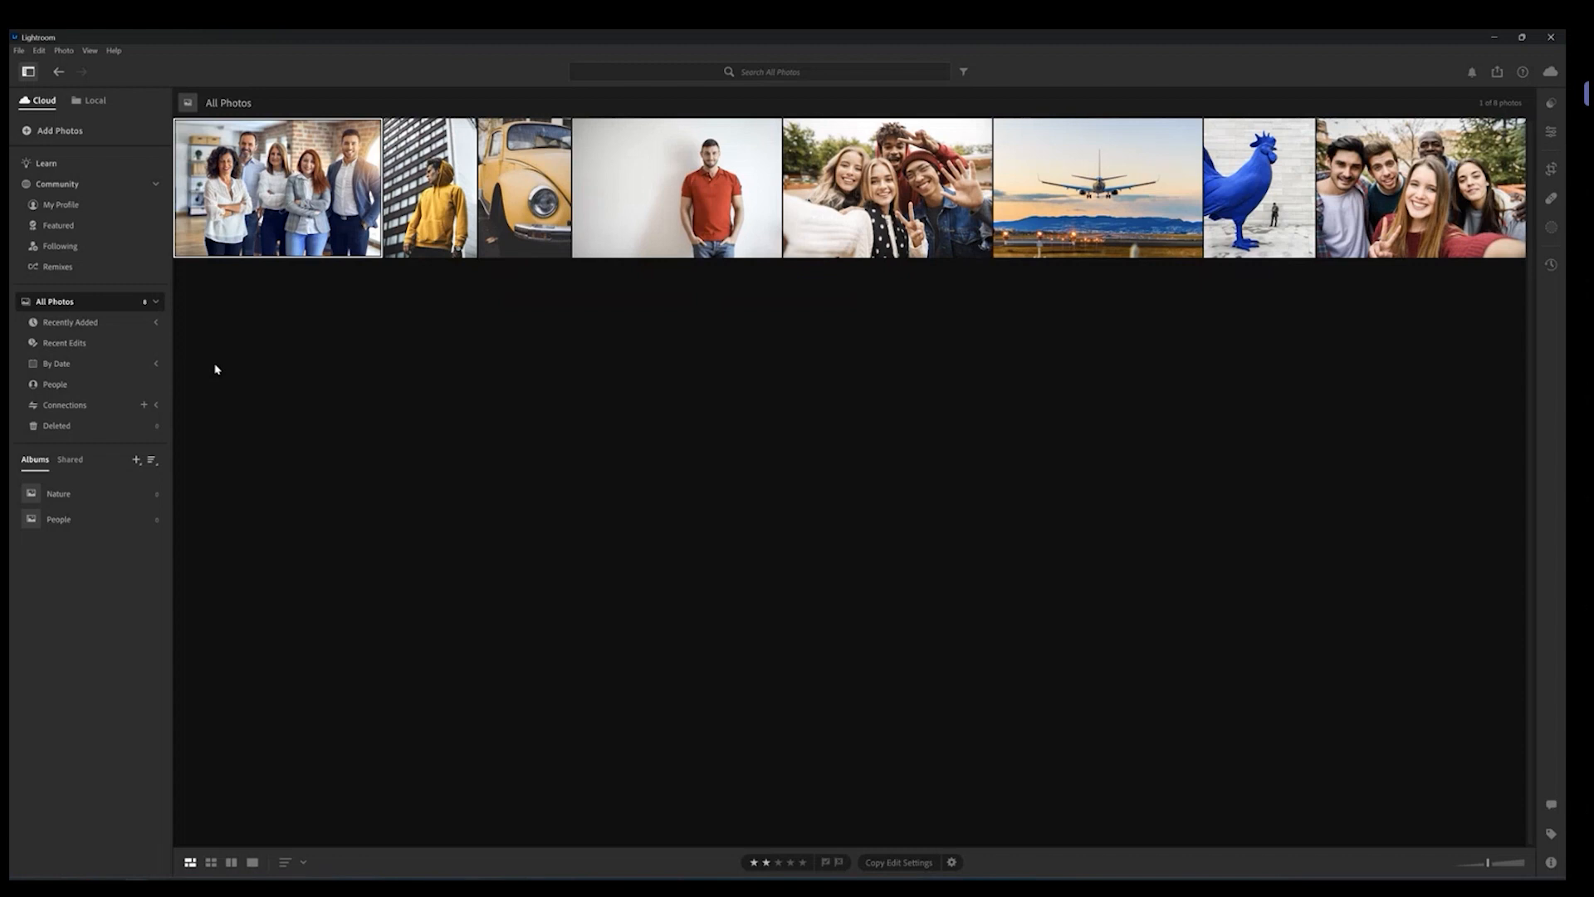
{"action": "left_click", "coordinate": [755, 863]}
{"action": "double_click", "coordinate": [517, 173]}
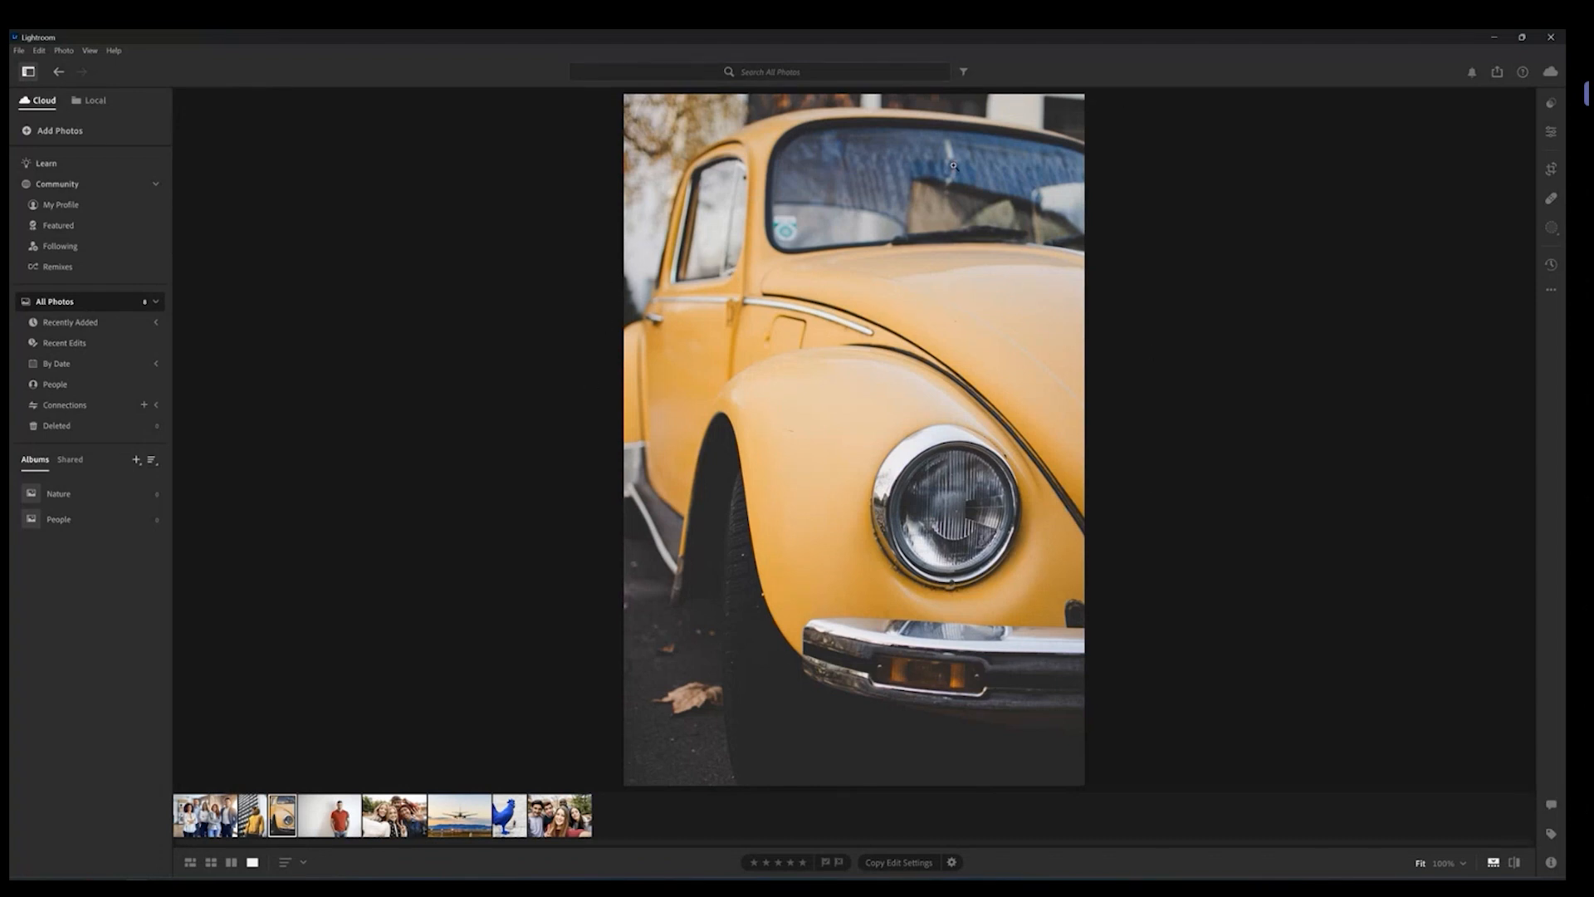
Step: Browse through the photos one by one in the filmstrip, ending back on the yellow car
{"action": "left_click", "coordinate": [336, 821]}
{"action": "left_click", "coordinate": [404, 821]}
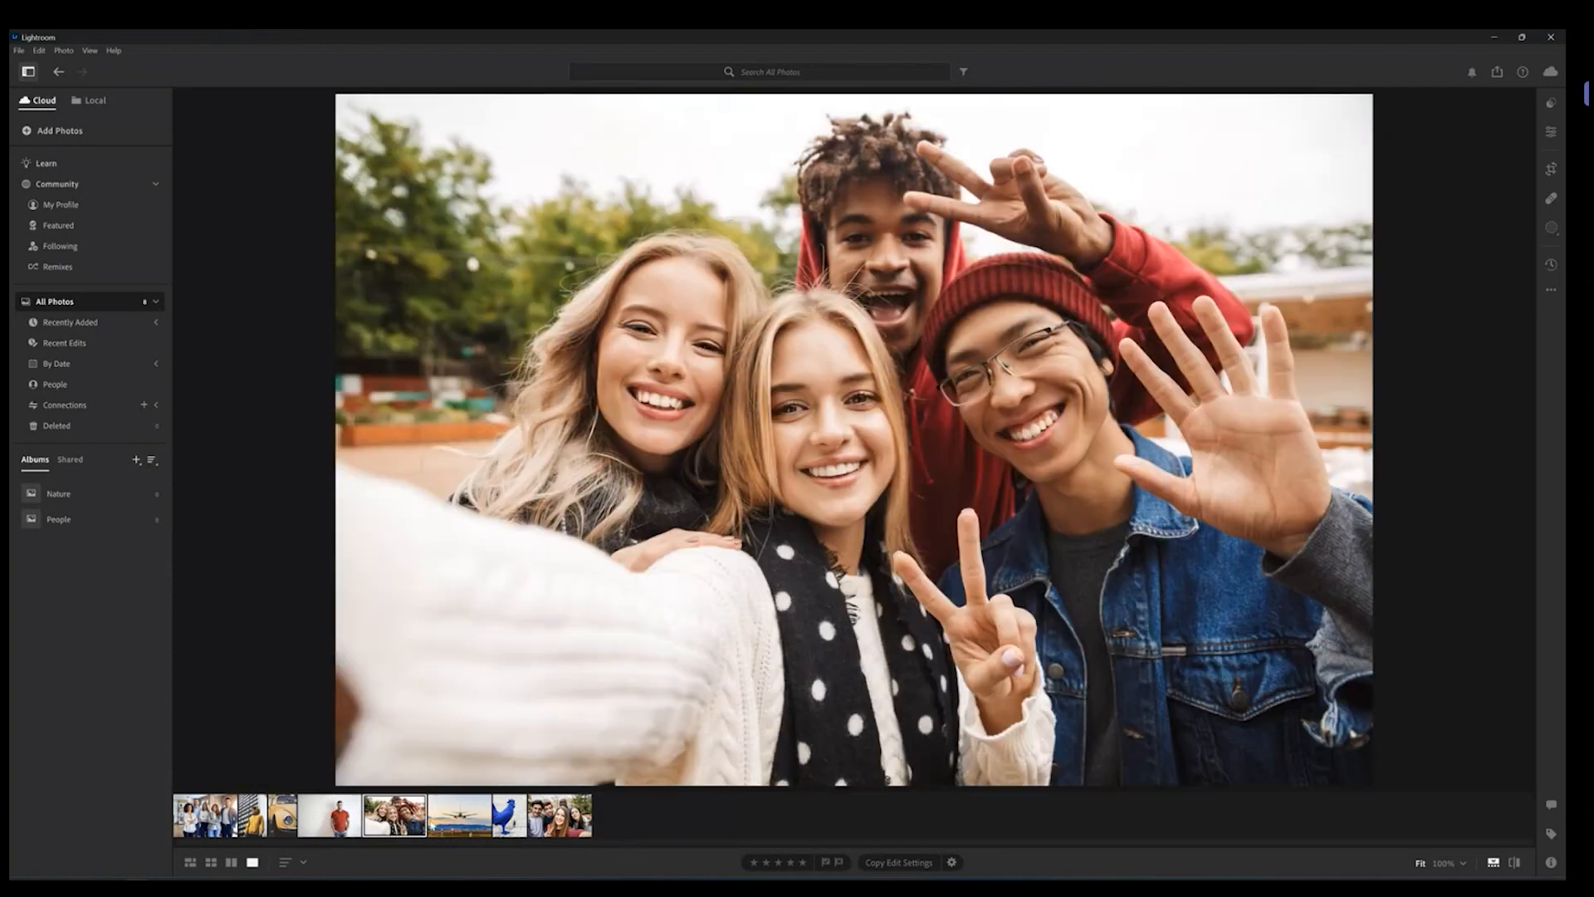
{"action": "left_click", "coordinate": [451, 823]}
{"action": "left_click", "coordinate": [508, 822]}
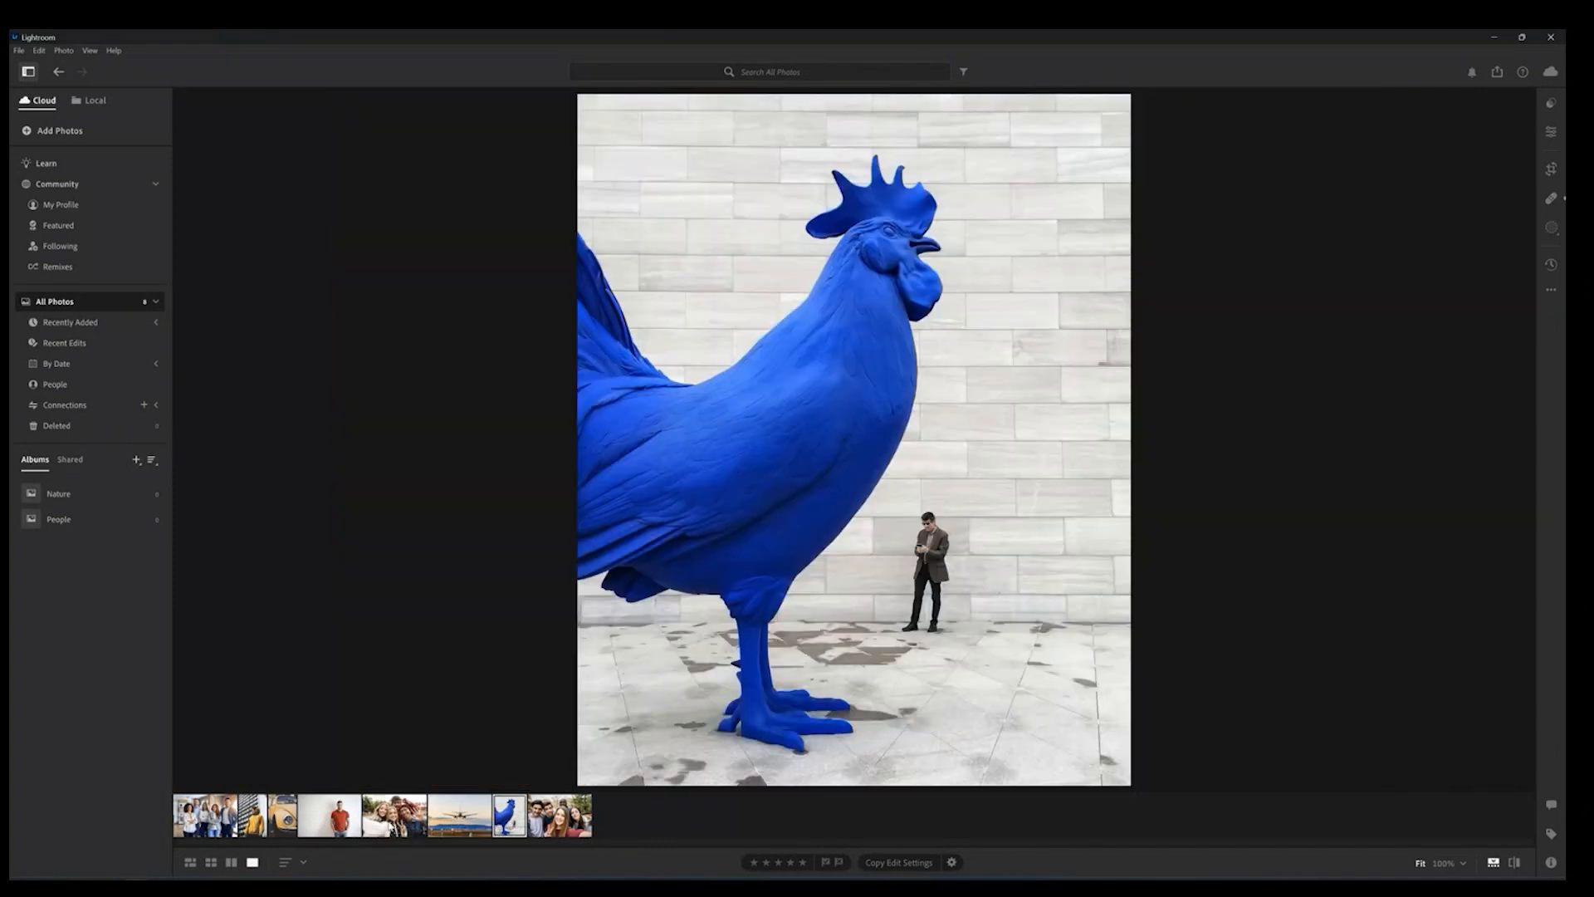
{"action": "left_click", "coordinate": [558, 822]}
{"action": "left_click", "coordinate": [282, 822]}
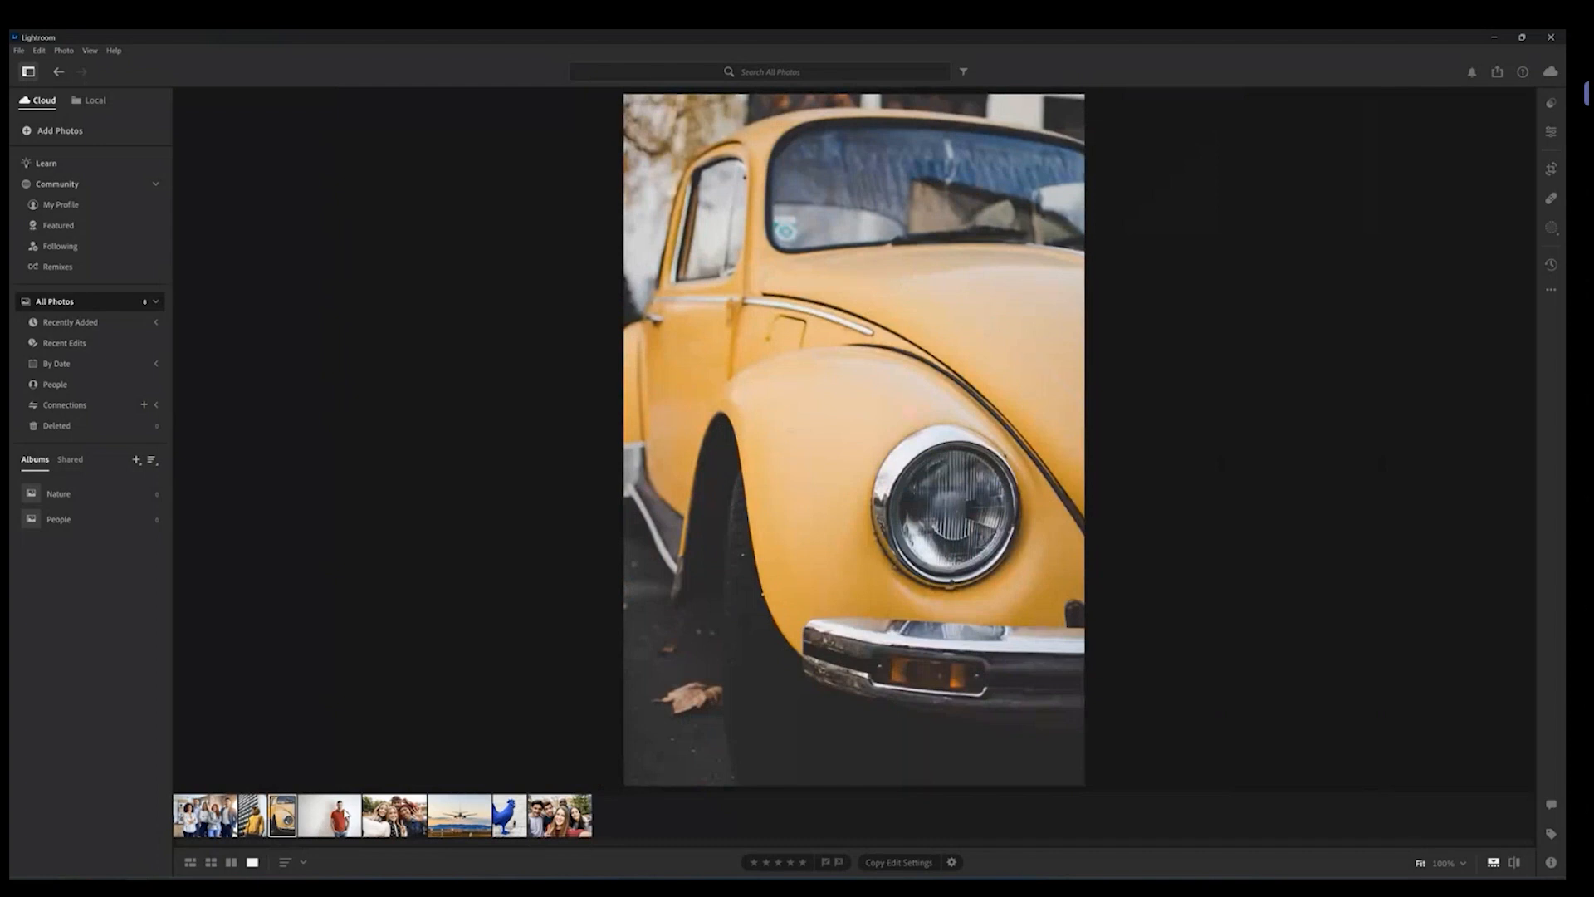
{"action": "left_click", "coordinate": [330, 817]}
{"action": "left_click", "coordinate": [287, 820]}
{"action": "left_click", "coordinate": [218, 818]}
{"action": "left_click", "coordinate": [284, 818]}
{"action": "left_click", "coordinate": [306, 821]}
{"action": "left_click", "coordinate": [283, 820]}
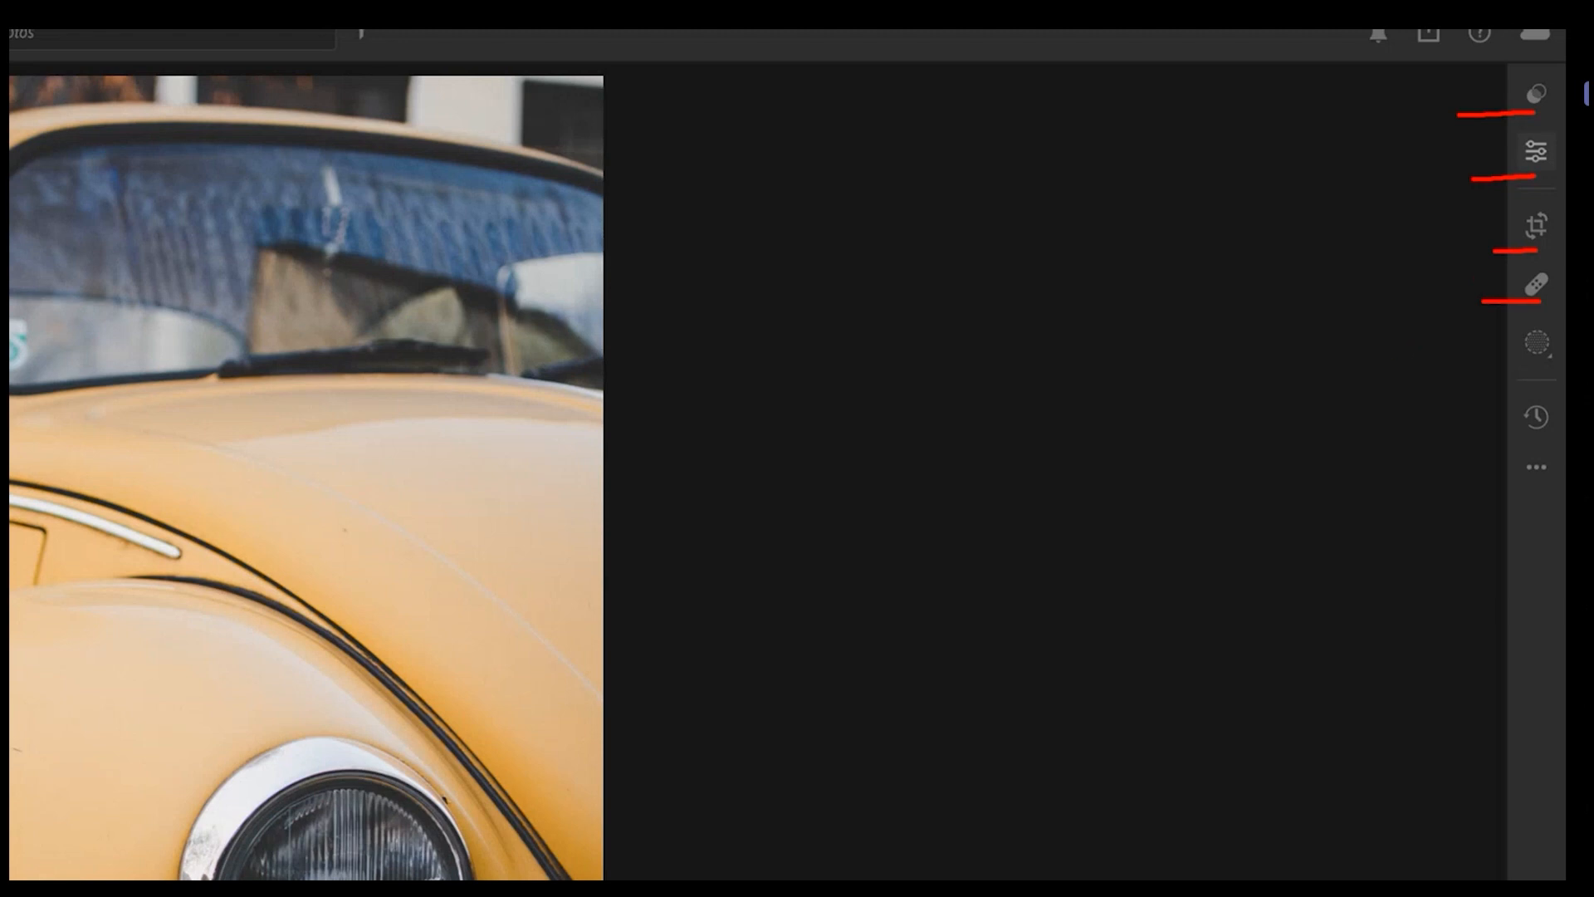
{"action": "left_click_drag", "start_coordinate": [1462, 362], "coordinate": [1537, 362]}
{"action": "left_click_drag", "start_coordinate": [1475, 433], "coordinate": [1535, 434]}
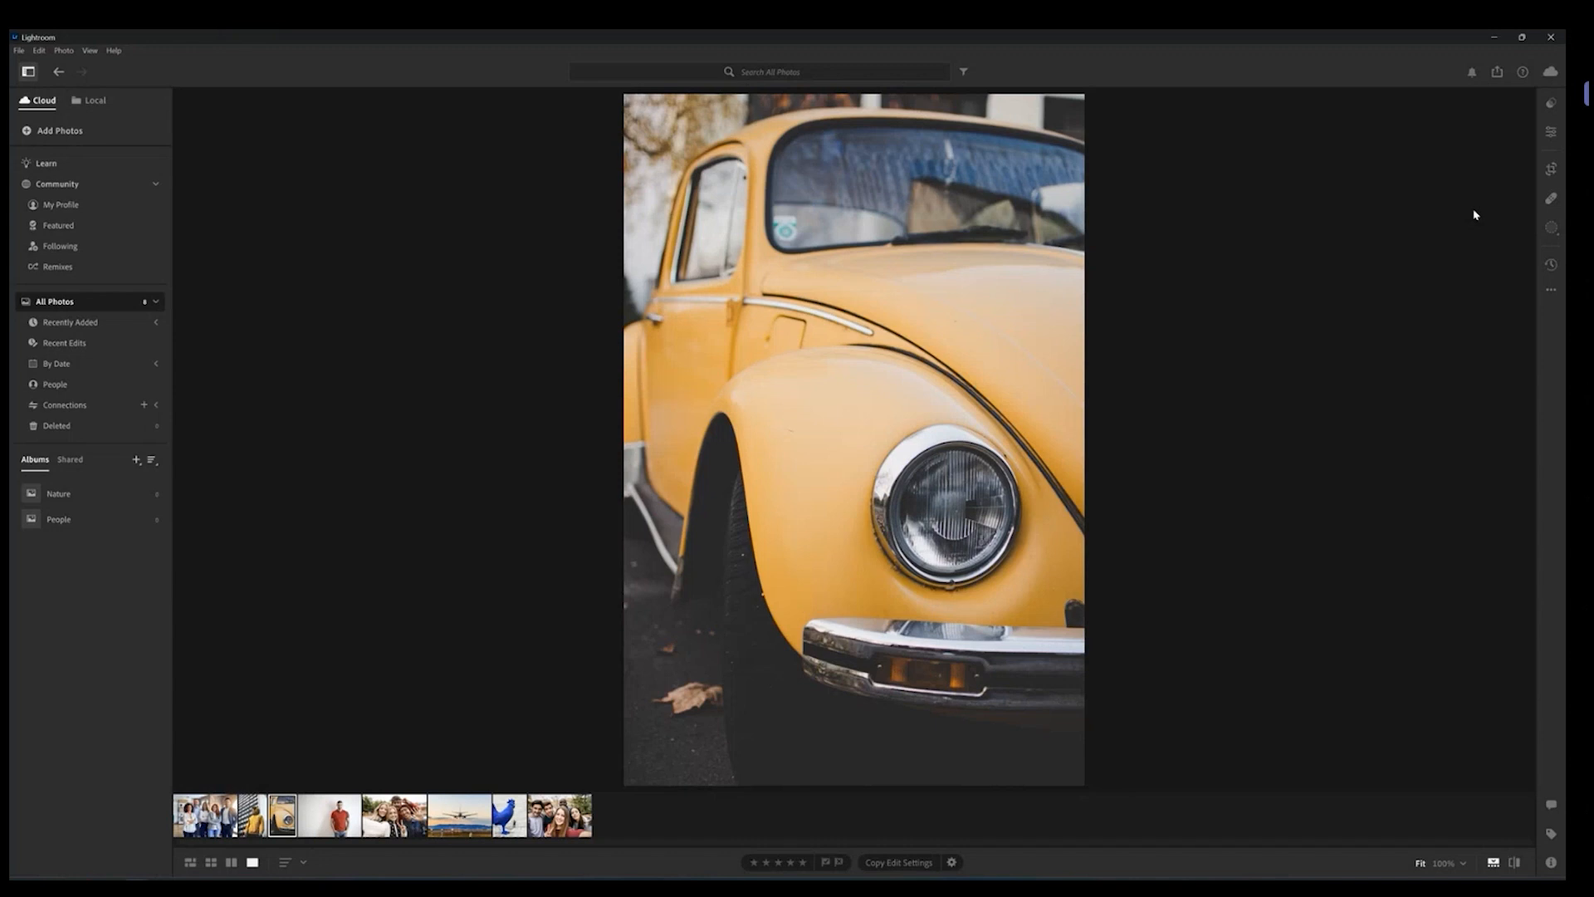
Step: Open the Presets panel, expand the Adaptive: Portrait premium presets, and switch to the Recommended presets
{"action": "left_click", "coordinate": [1550, 104]}
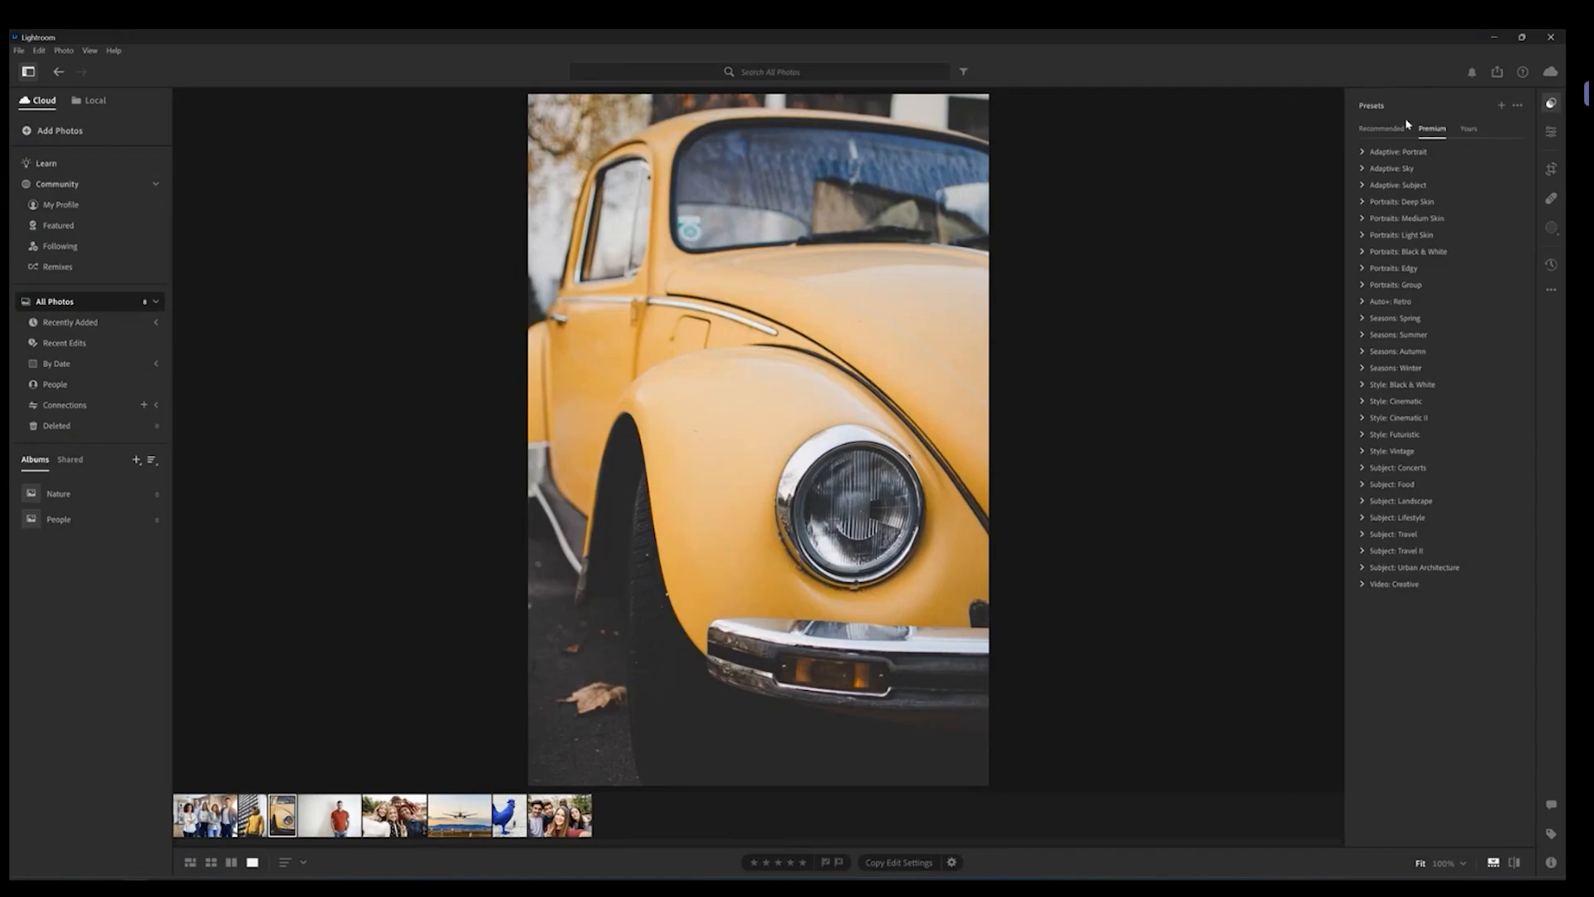
{"action": "left_click", "coordinate": [1400, 151]}
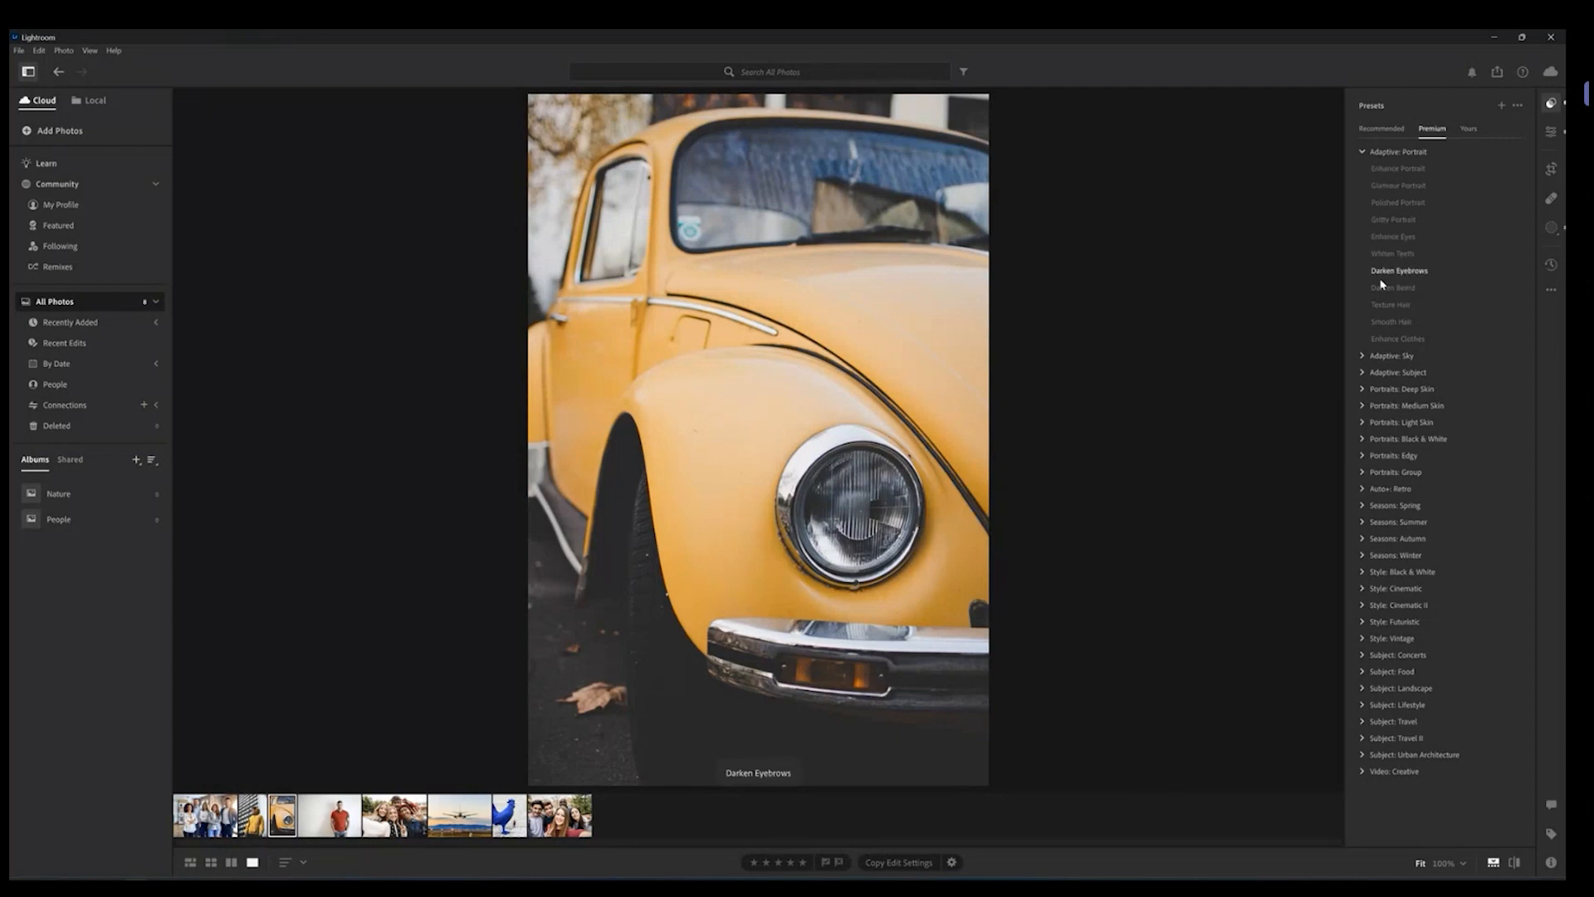
{"action": "left_click", "coordinate": [1377, 130]}
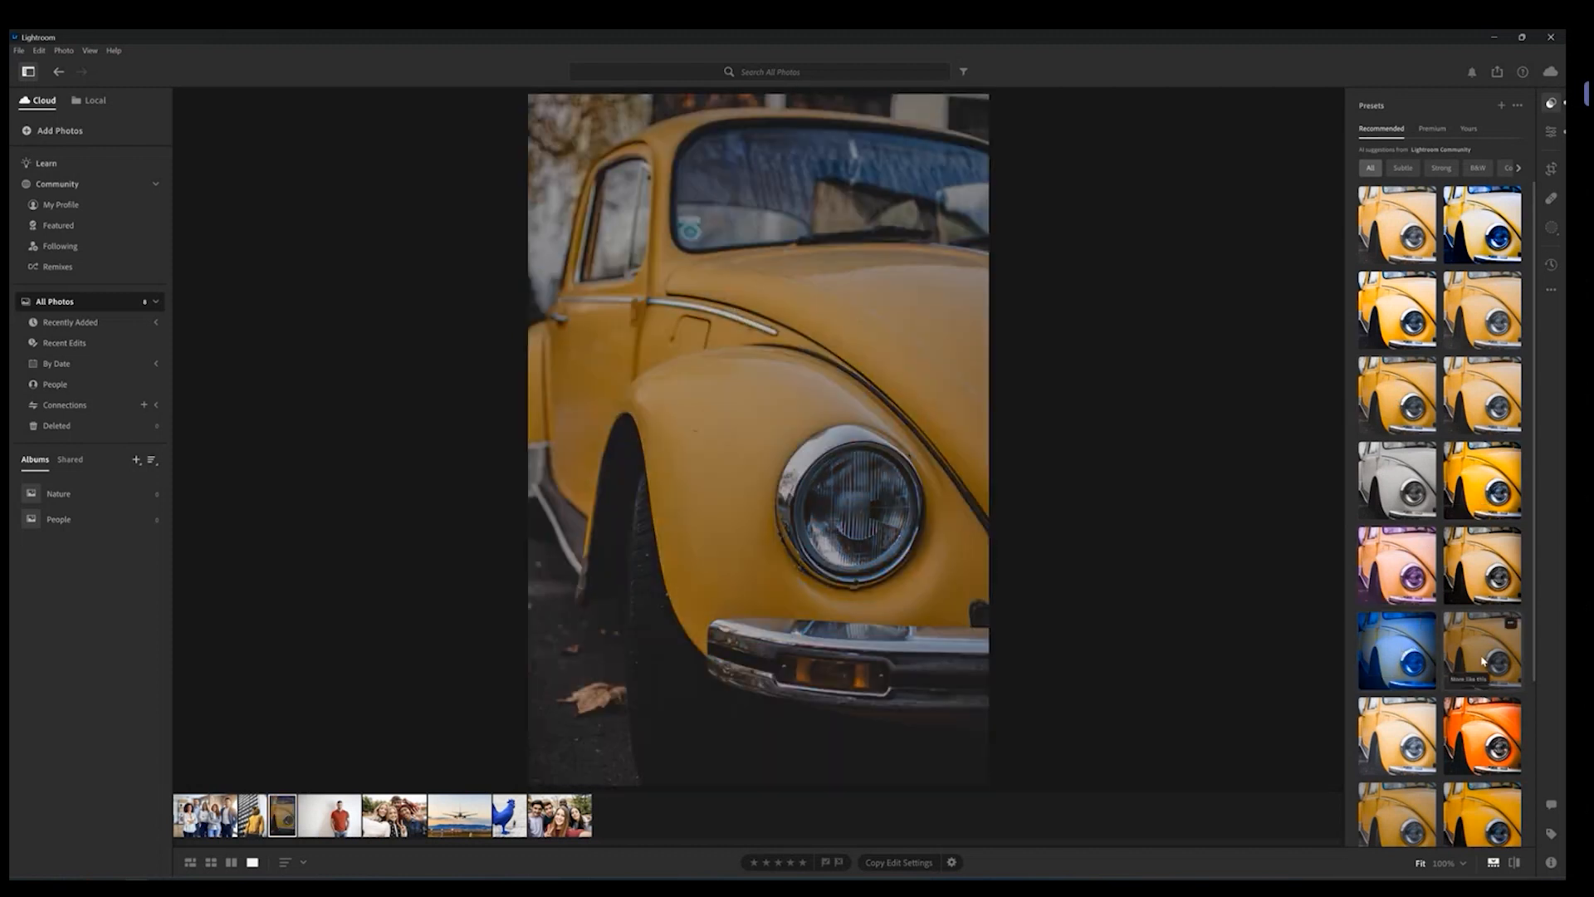
Step: Apply the black-and-white recommended preset to the yellow car photo
{"action": "scroll", "coordinate": [1486, 652], "scroll_direction": "down", "scroll_amount": 1}
{"action": "scroll", "coordinate": [1488, 653], "scroll_direction": "down", "scroll_amount": 1}
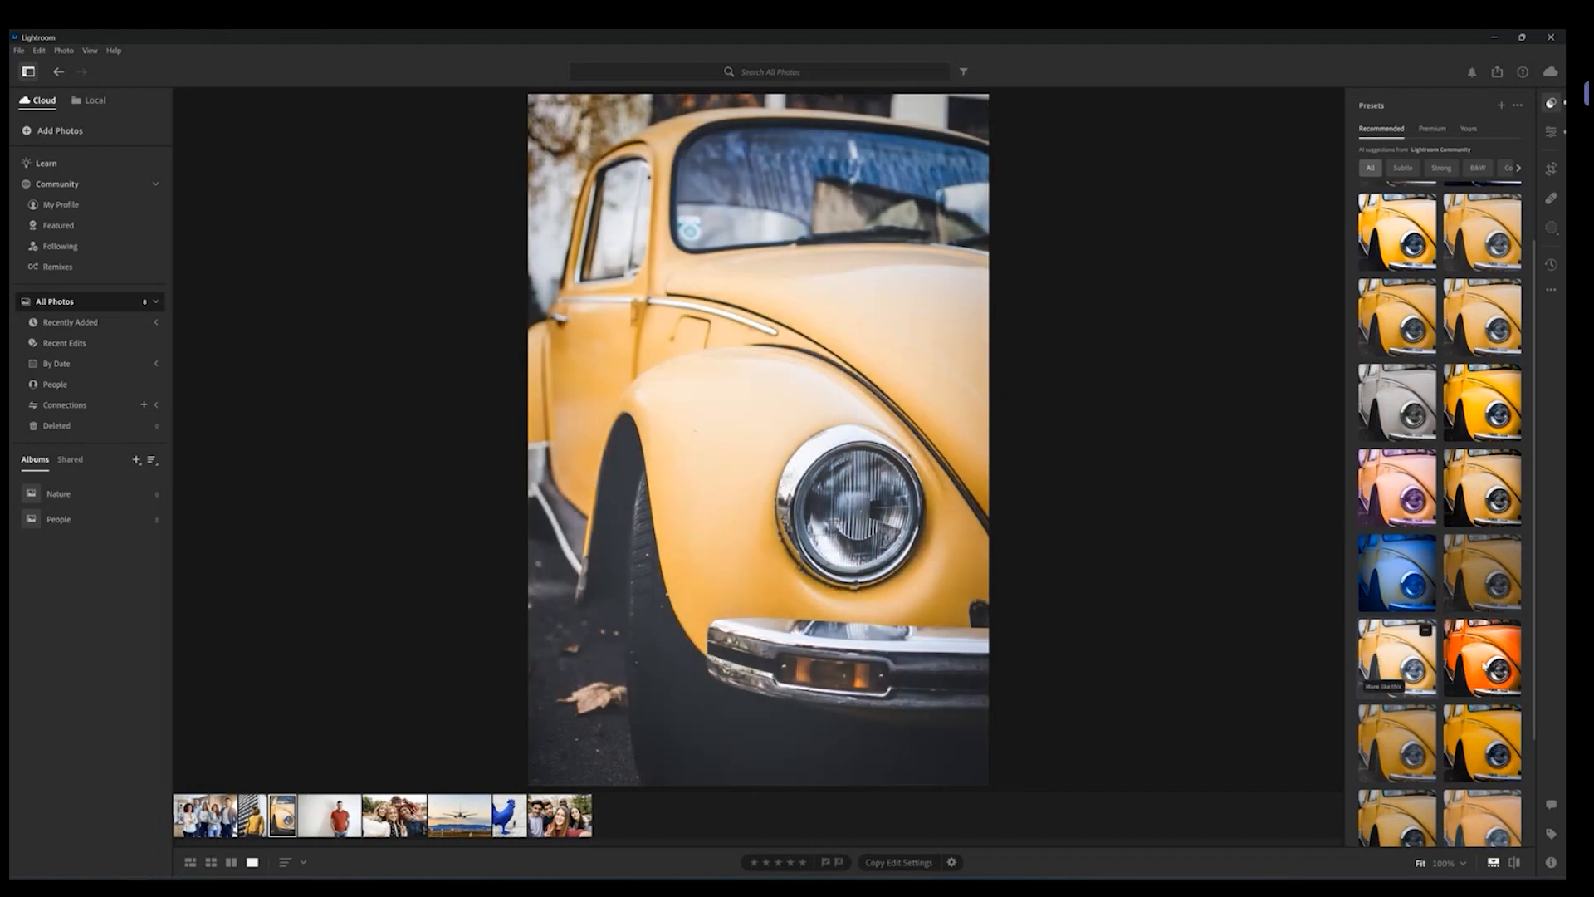
{"action": "left_click", "coordinate": [1505, 667]}
{"action": "scroll", "coordinate": [1505, 667], "scroll_direction": "down", "scroll_amount": 2}
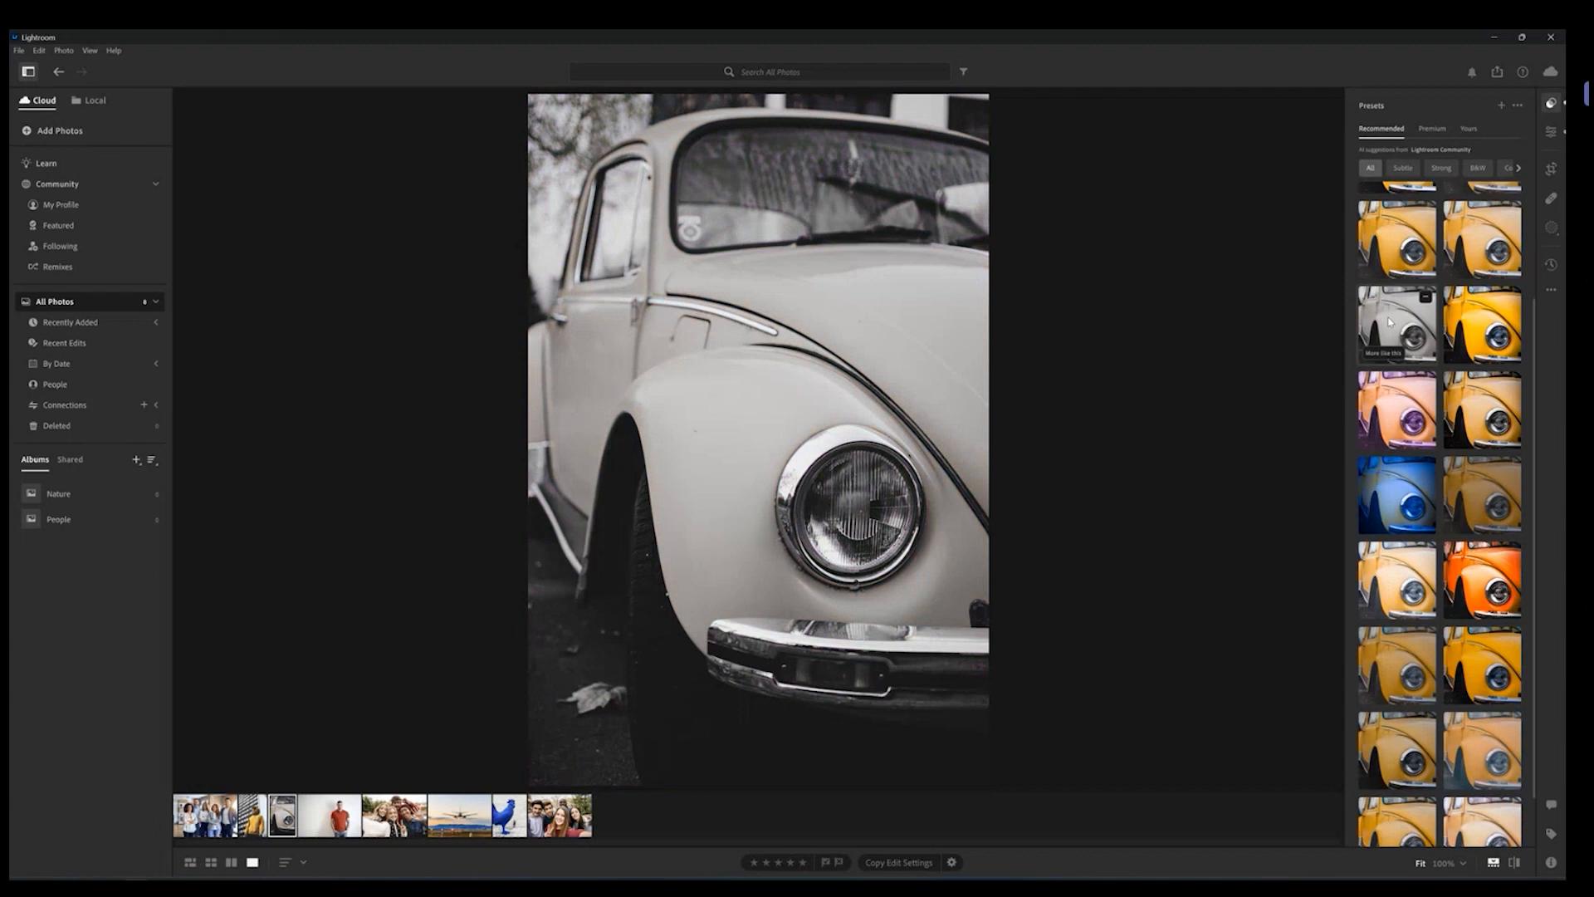
{"action": "left_click", "coordinate": [1391, 322]}
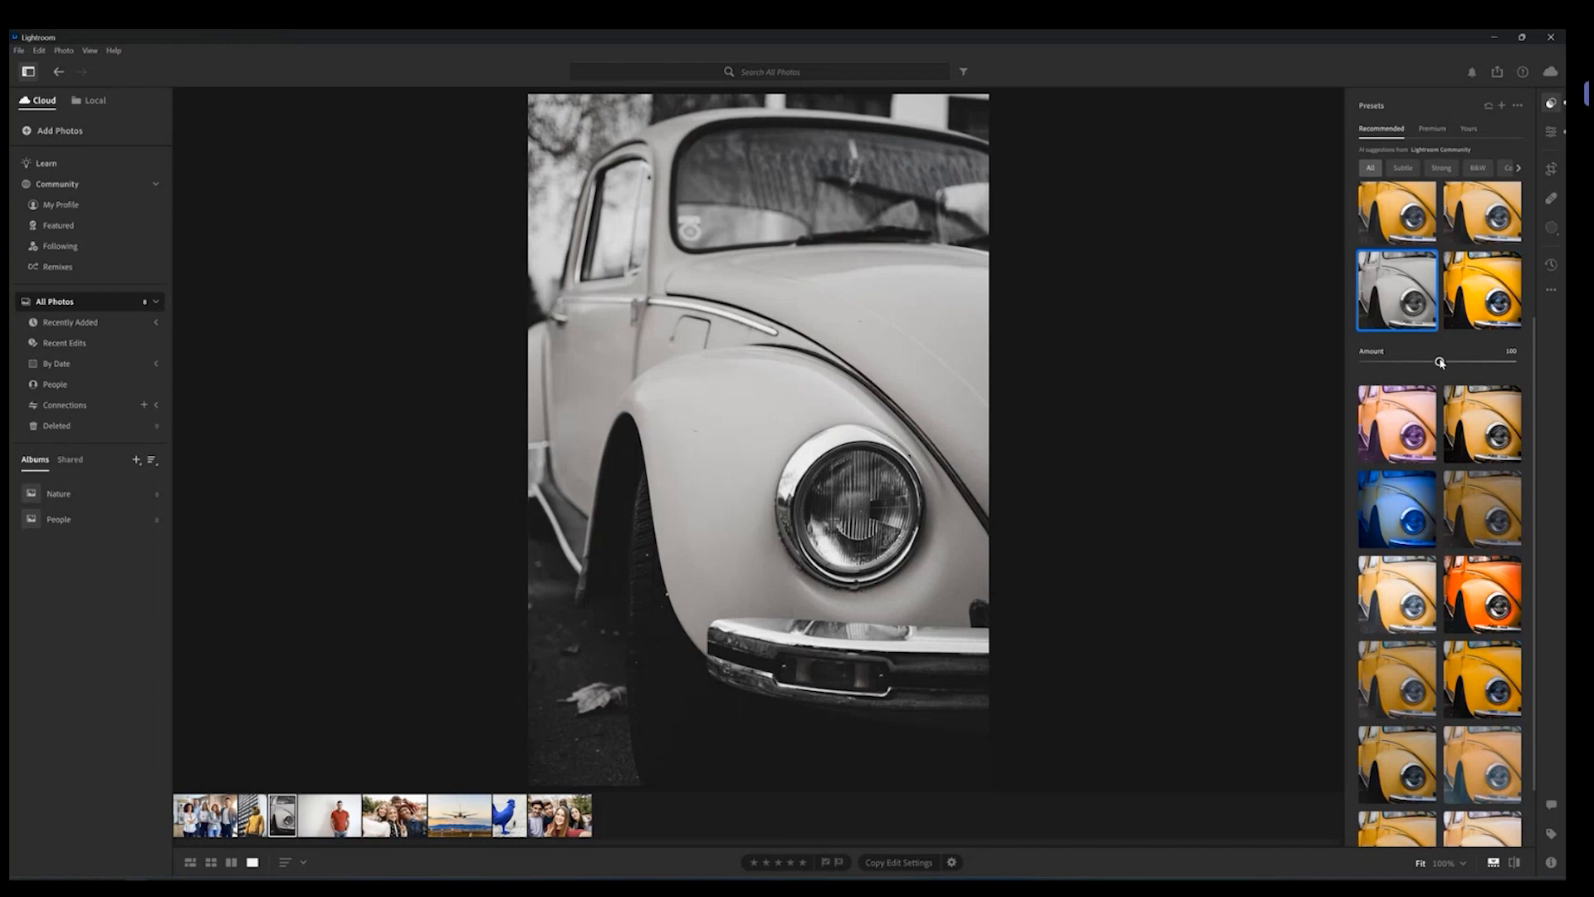
Step: Vary the preset's Amount from 0 to the maximum, then reset it to 100
{"action": "left_click_drag", "start_coordinate": [1441, 363], "coordinate": [1356, 366]}
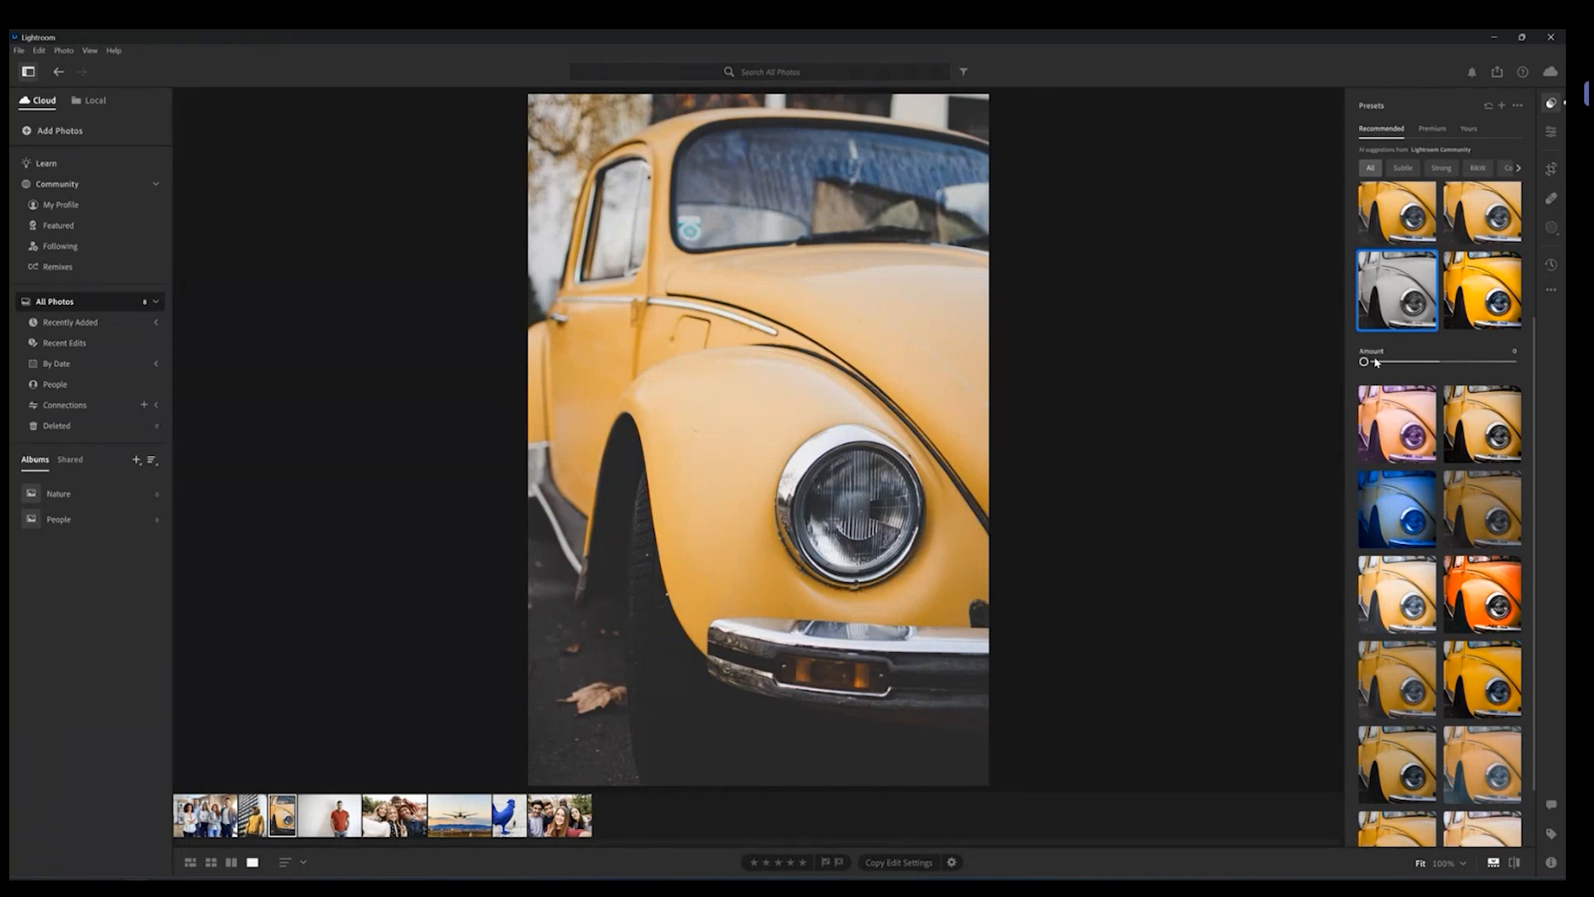
{"action": "left_click_drag", "start_coordinate": [1364, 362], "coordinate": [1511, 363]}
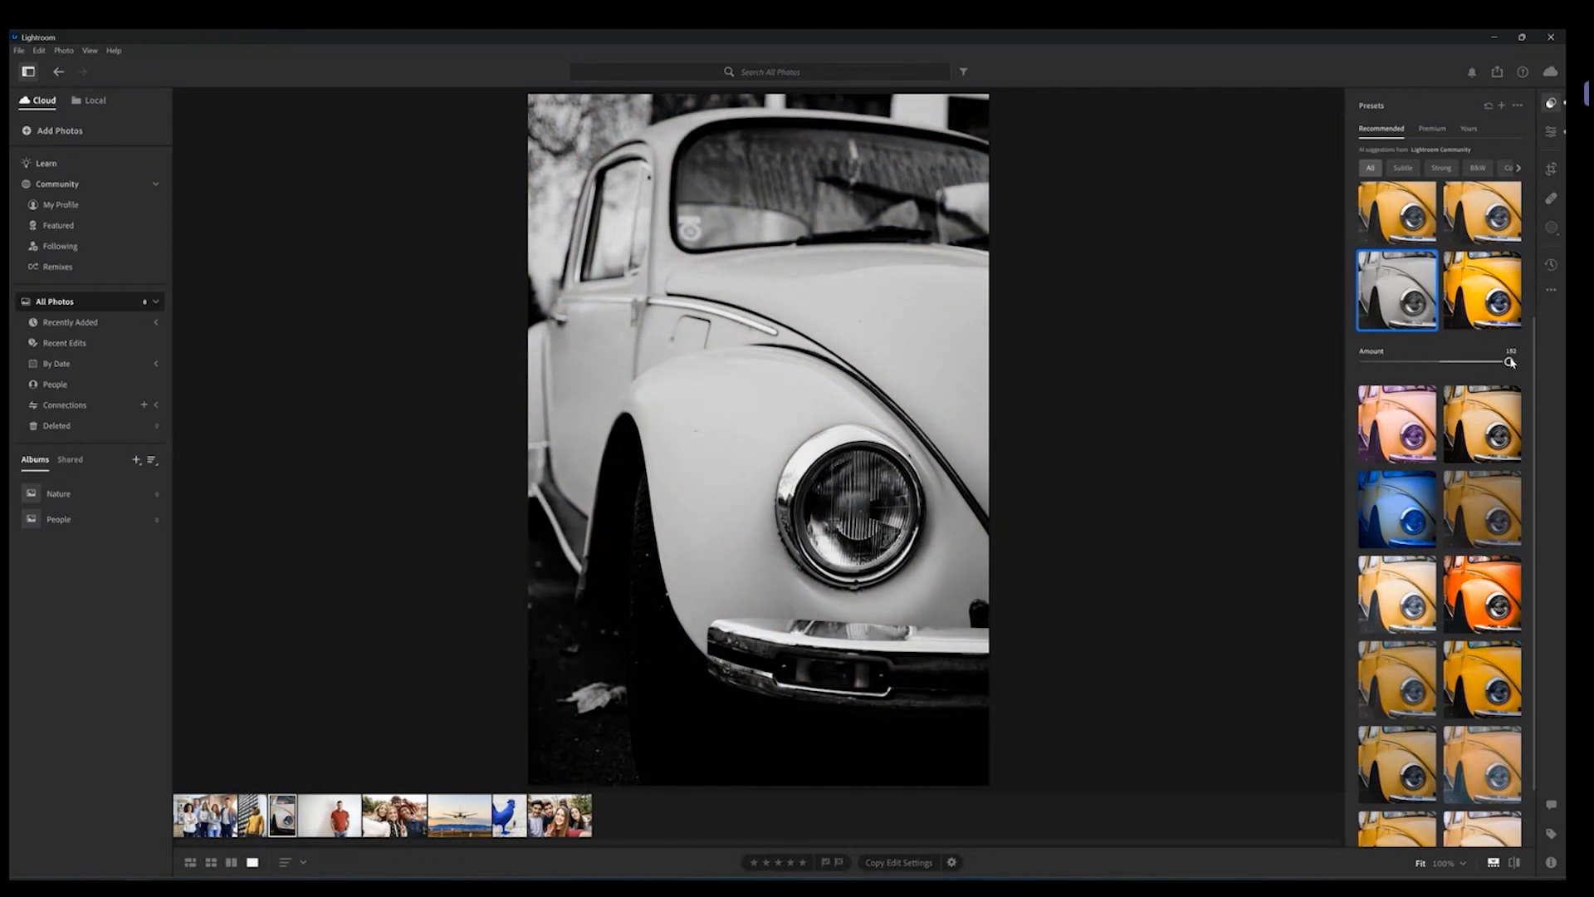
{"action": "left_click_drag", "start_coordinate": [1512, 363], "coordinate": [1457, 364]}
{"action": "double_click", "coordinate": [1457, 364]}
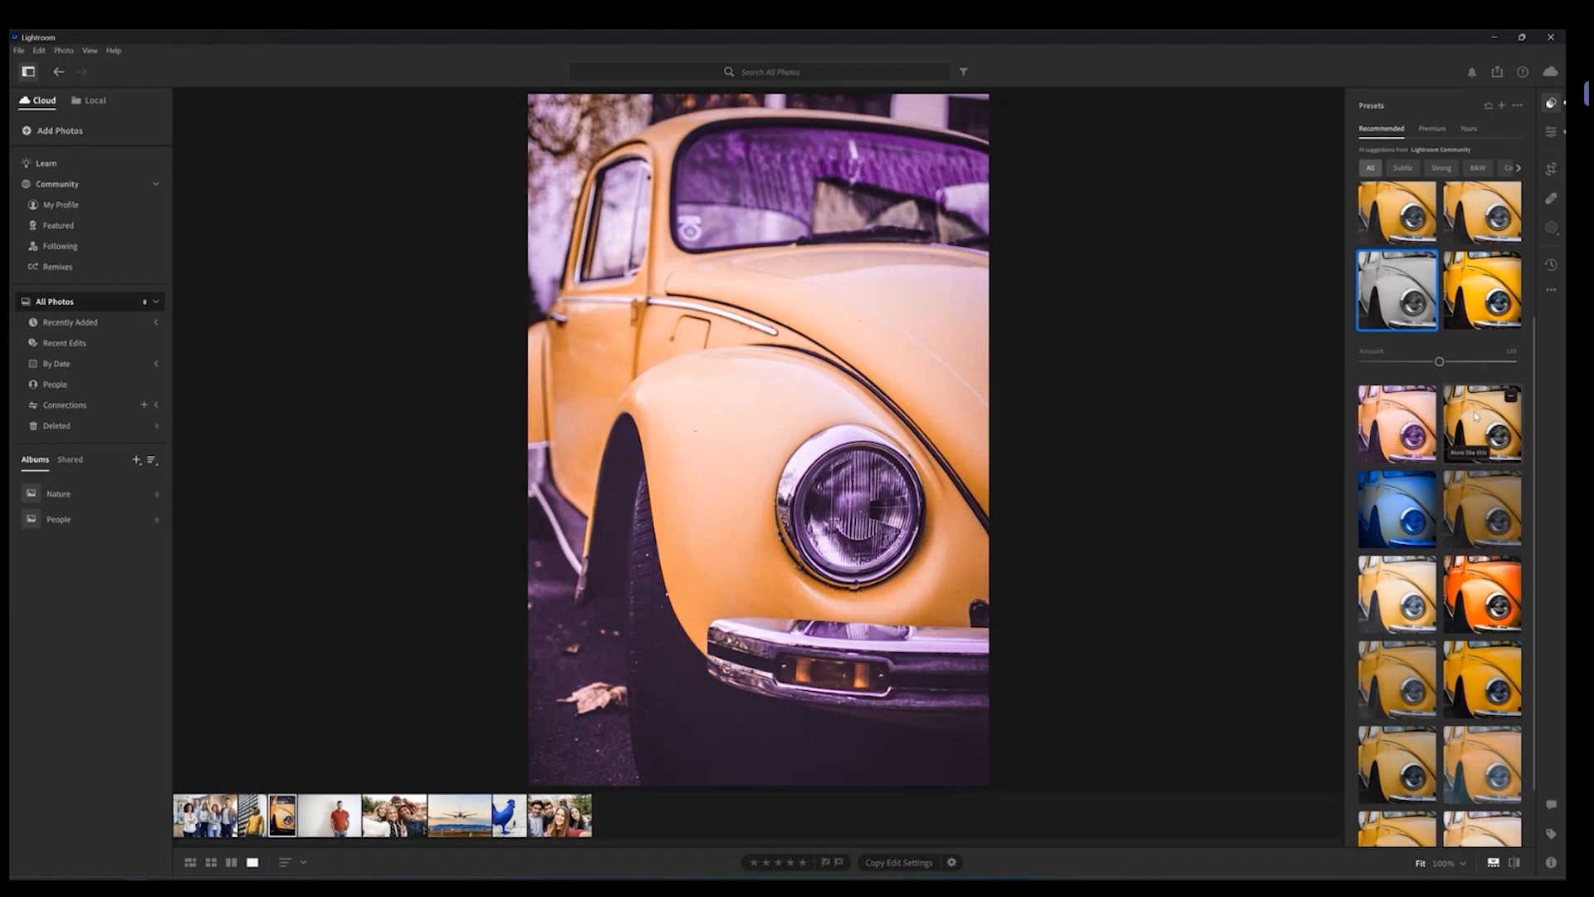
Step: Try the purple and blue recommended presets, then apply the orange one
{"action": "left_click", "coordinate": [1477, 415]}
{"action": "left_click", "coordinate": [1397, 502]}
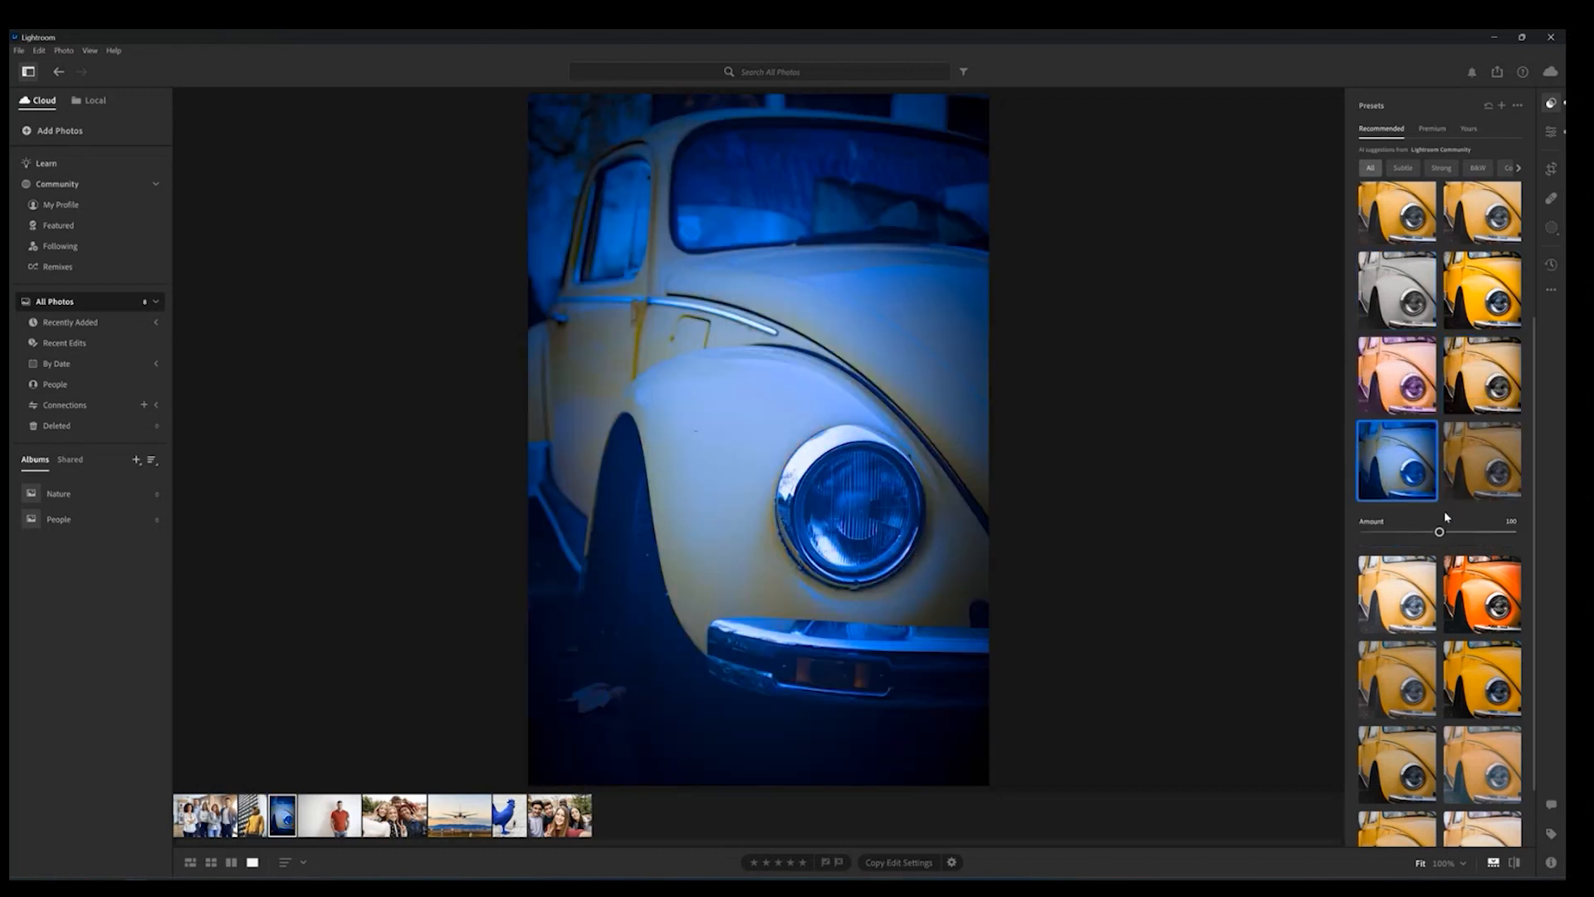
{"action": "left_click", "coordinate": [1482, 594]}
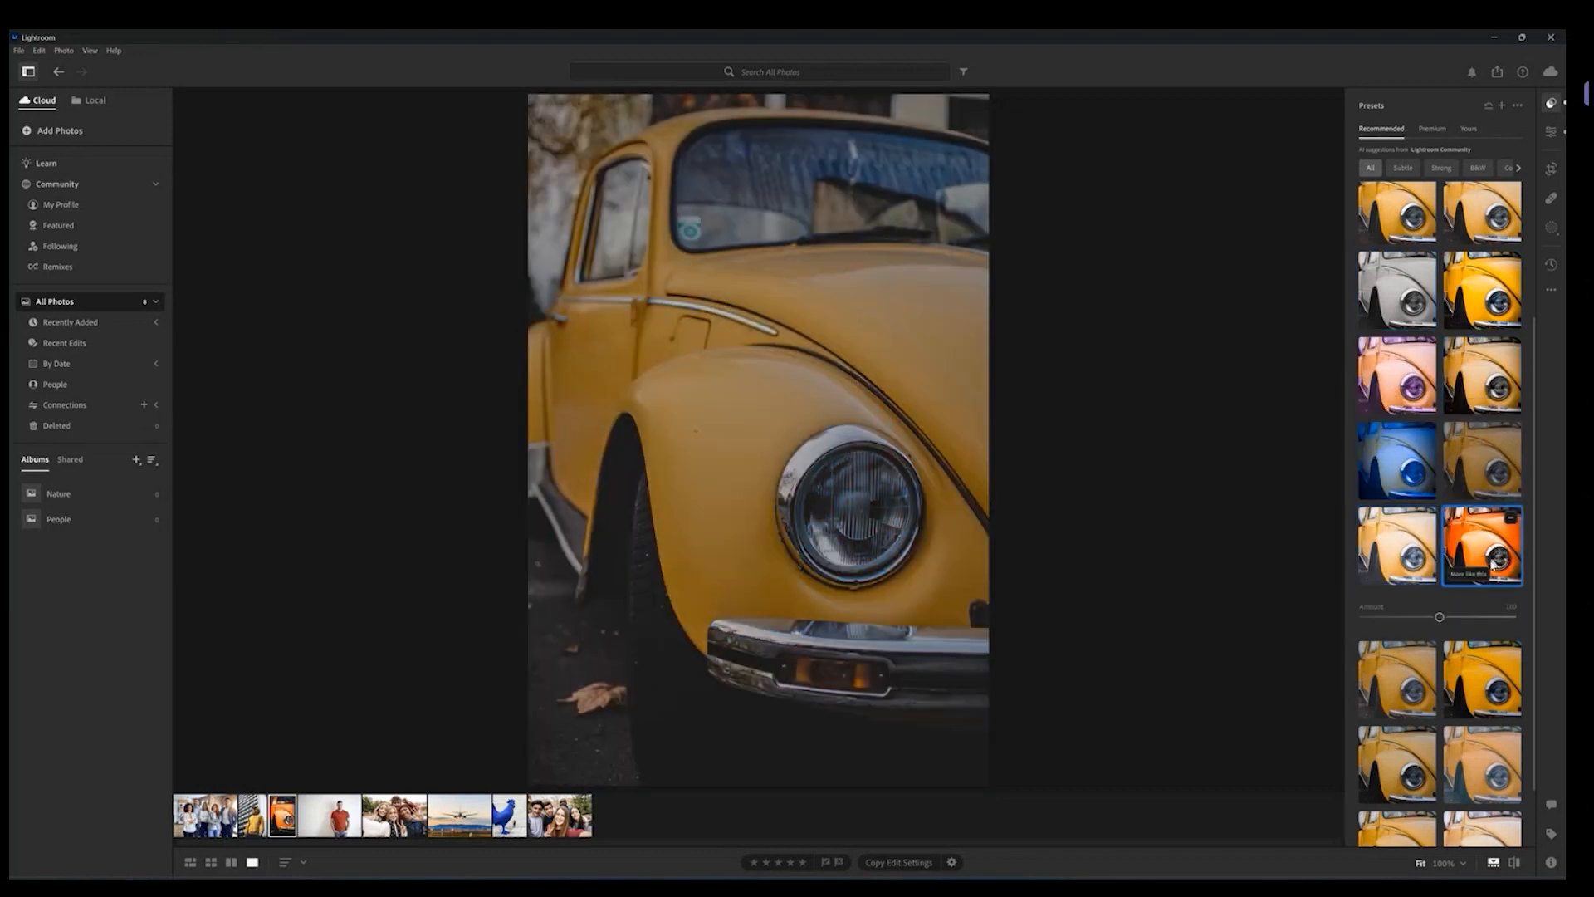
Step: Switch to the Premium preset list
{"action": "left_click", "coordinate": [1433, 128]}
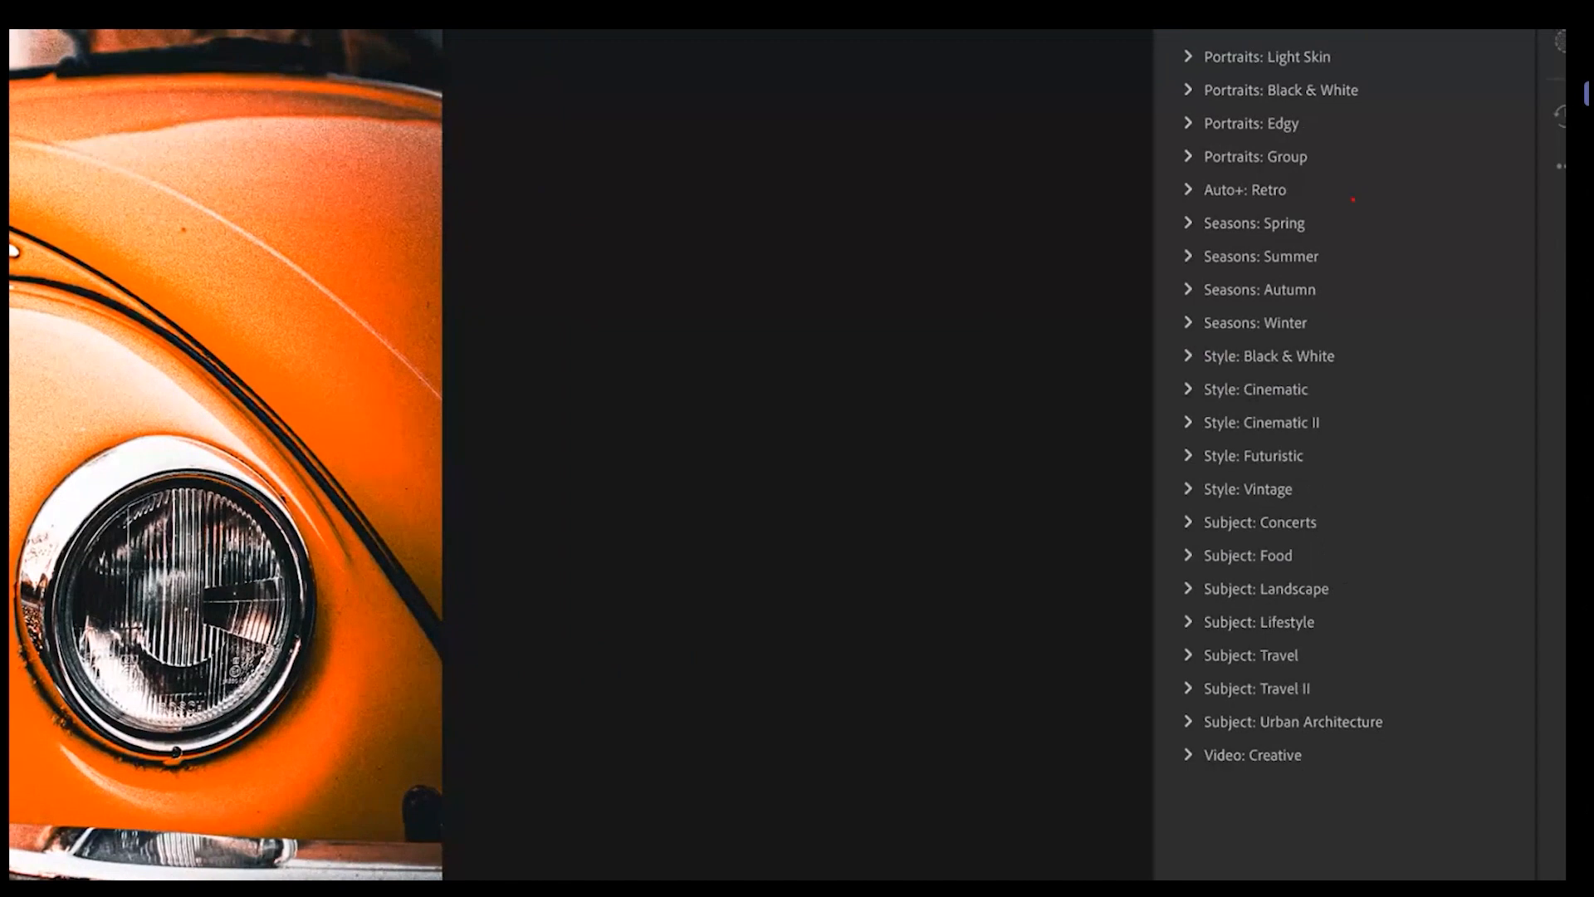
{"action": "mouse_move", "coordinate": [1353, 200]}
{"action": "left_mouse_down"}
{"action": "mouse_move", "coordinate": [1380, 244]}
{"action": "mouse_move", "coordinate": [1403, 385]}
{"action": "mouse_move", "coordinate": [1403, 749]}
{"action": "mouse_move", "coordinate": [1381, 781]}
{"action": "mouse_move", "coordinate": [1286, 805]}
{"action": "mouse_move", "coordinate": [1210, 801]}
{"action": "mouse_move", "coordinate": [1166, 747]}
{"action": "mouse_move", "coordinate": [1156, 682]}
{"action": "mouse_move", "coordinate": [1166, 141]}
{"action": "left_mouse_up"}
{"action": "key", "text": "Escape"}
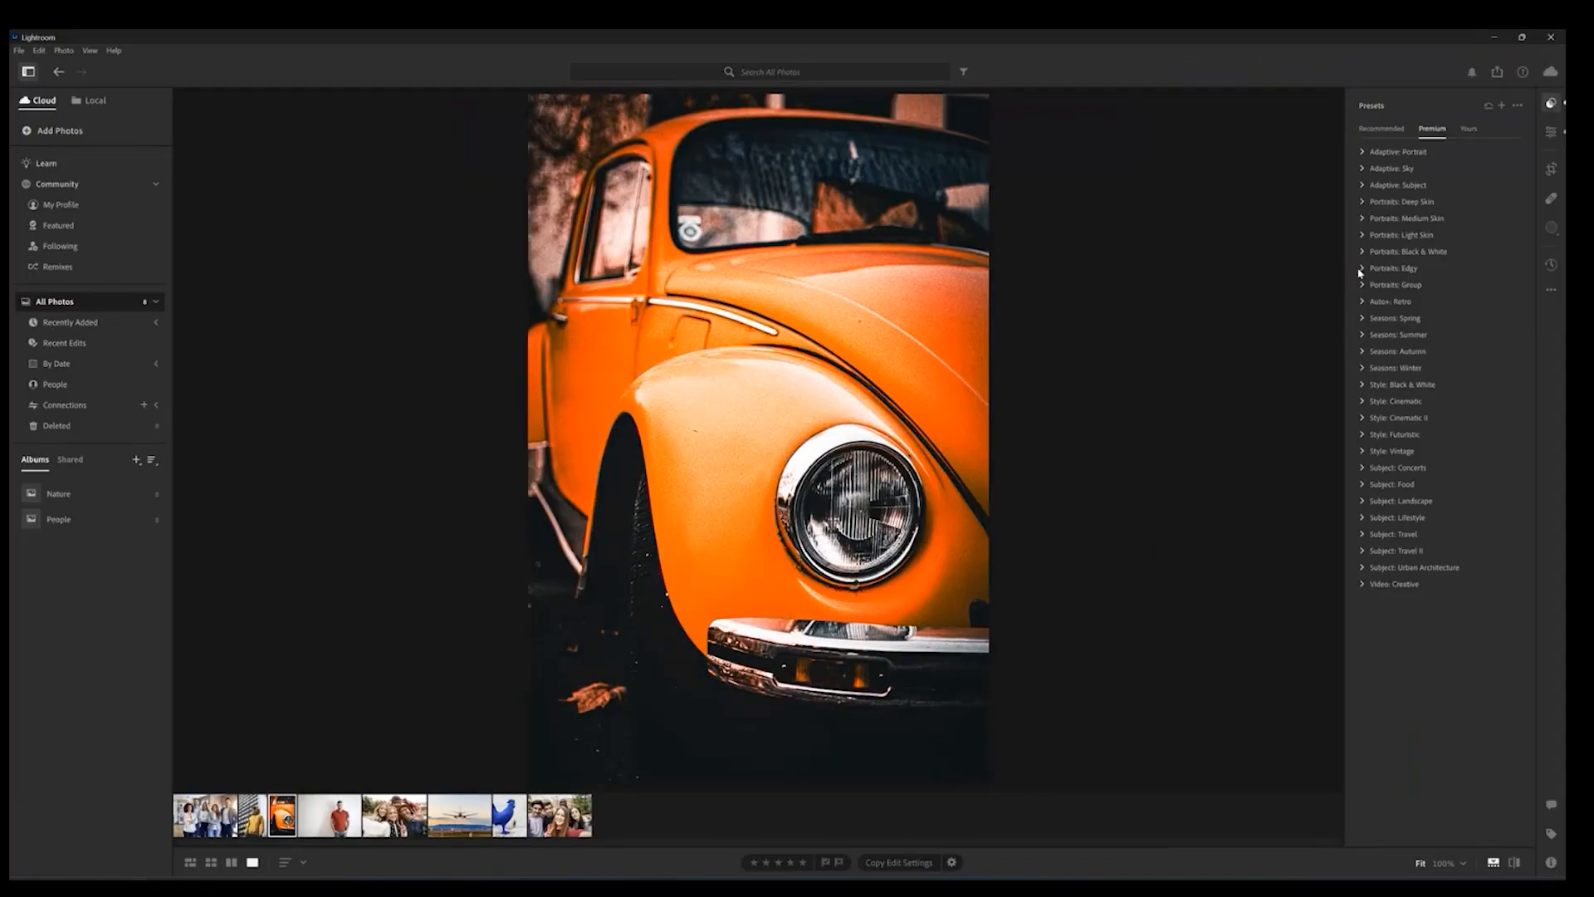
Step: Zoom into the car photo and back out, then open and dismiss the photo's context menu
{"action": "left_click", "coordinate": [686, 482]}
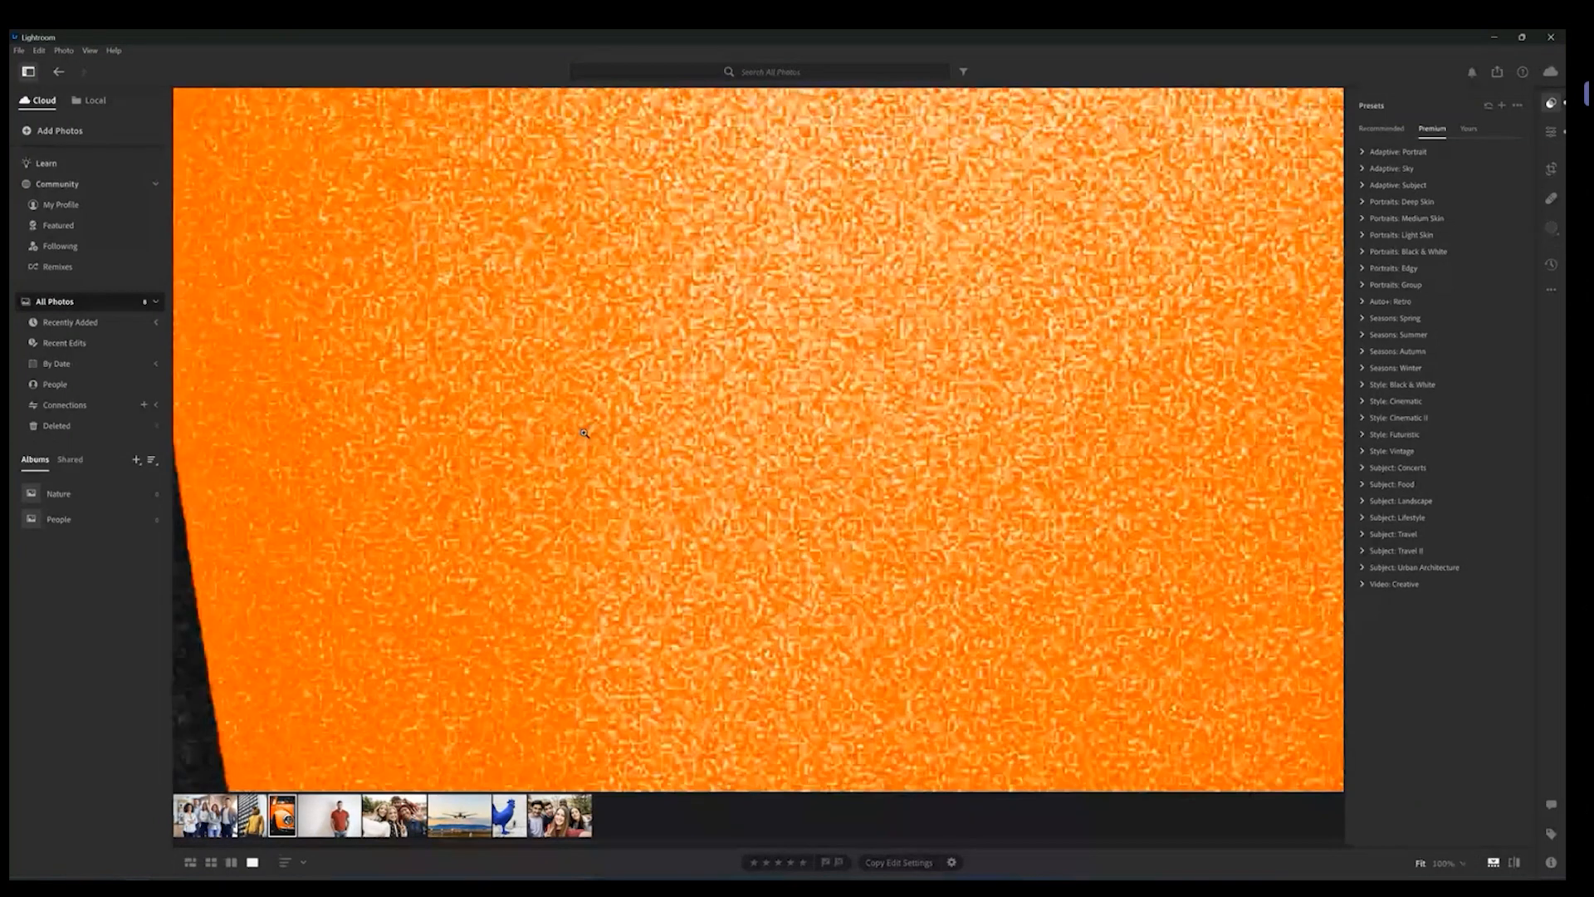
{"action": "left_click", "coordinate": [583, 432]}
{"action": "right_click", "coordinate": [616, 440]}
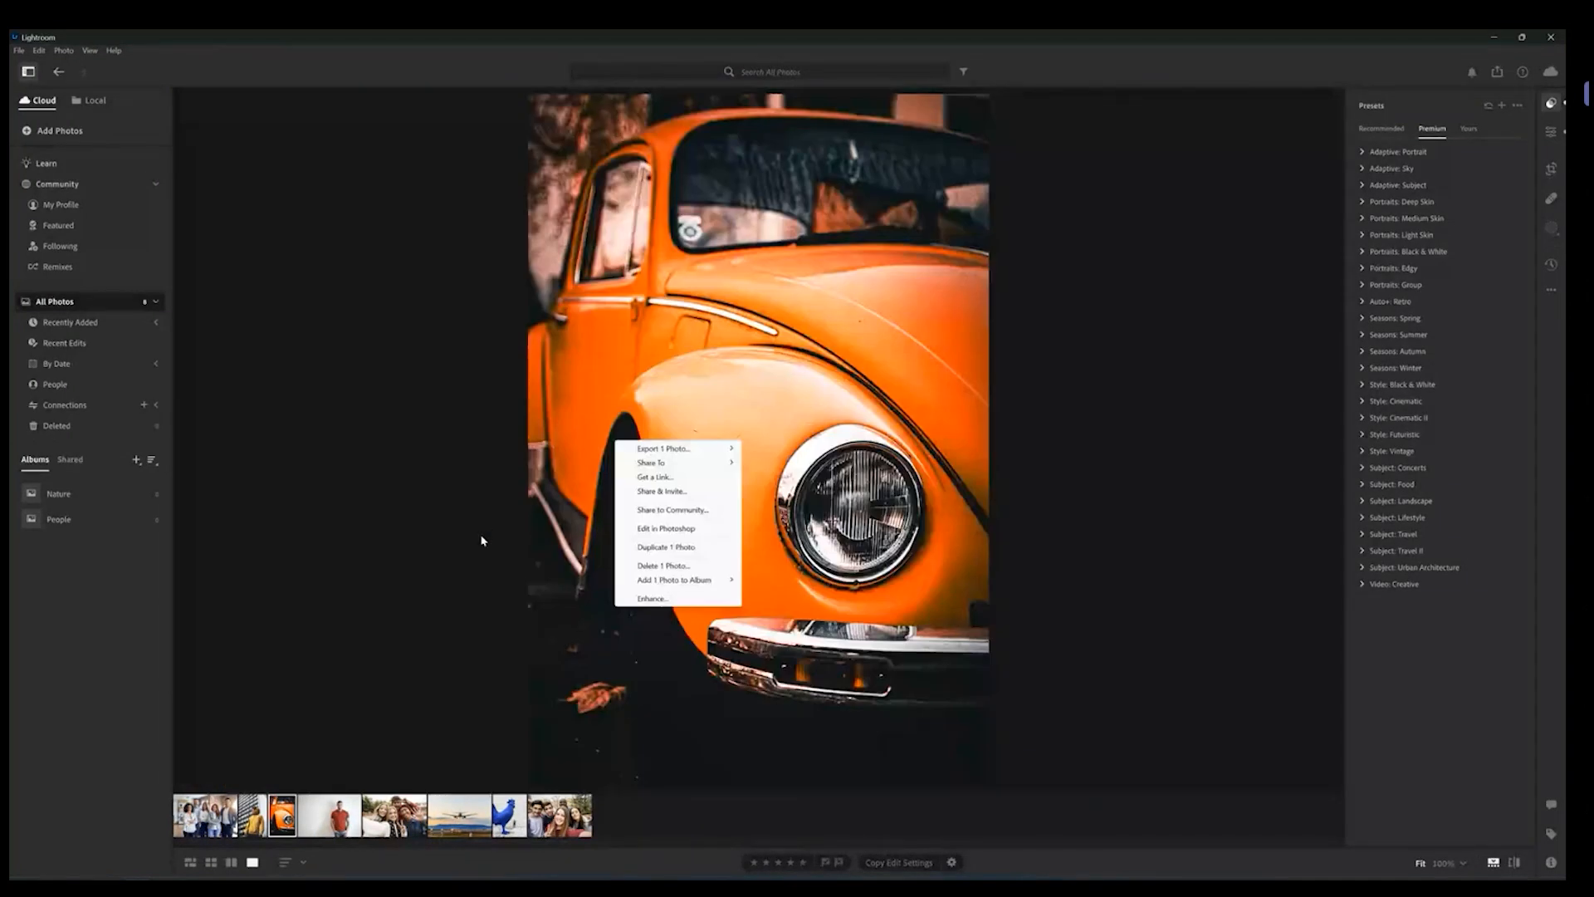
{"action": "left_click", "coordinate": [477, 563]}
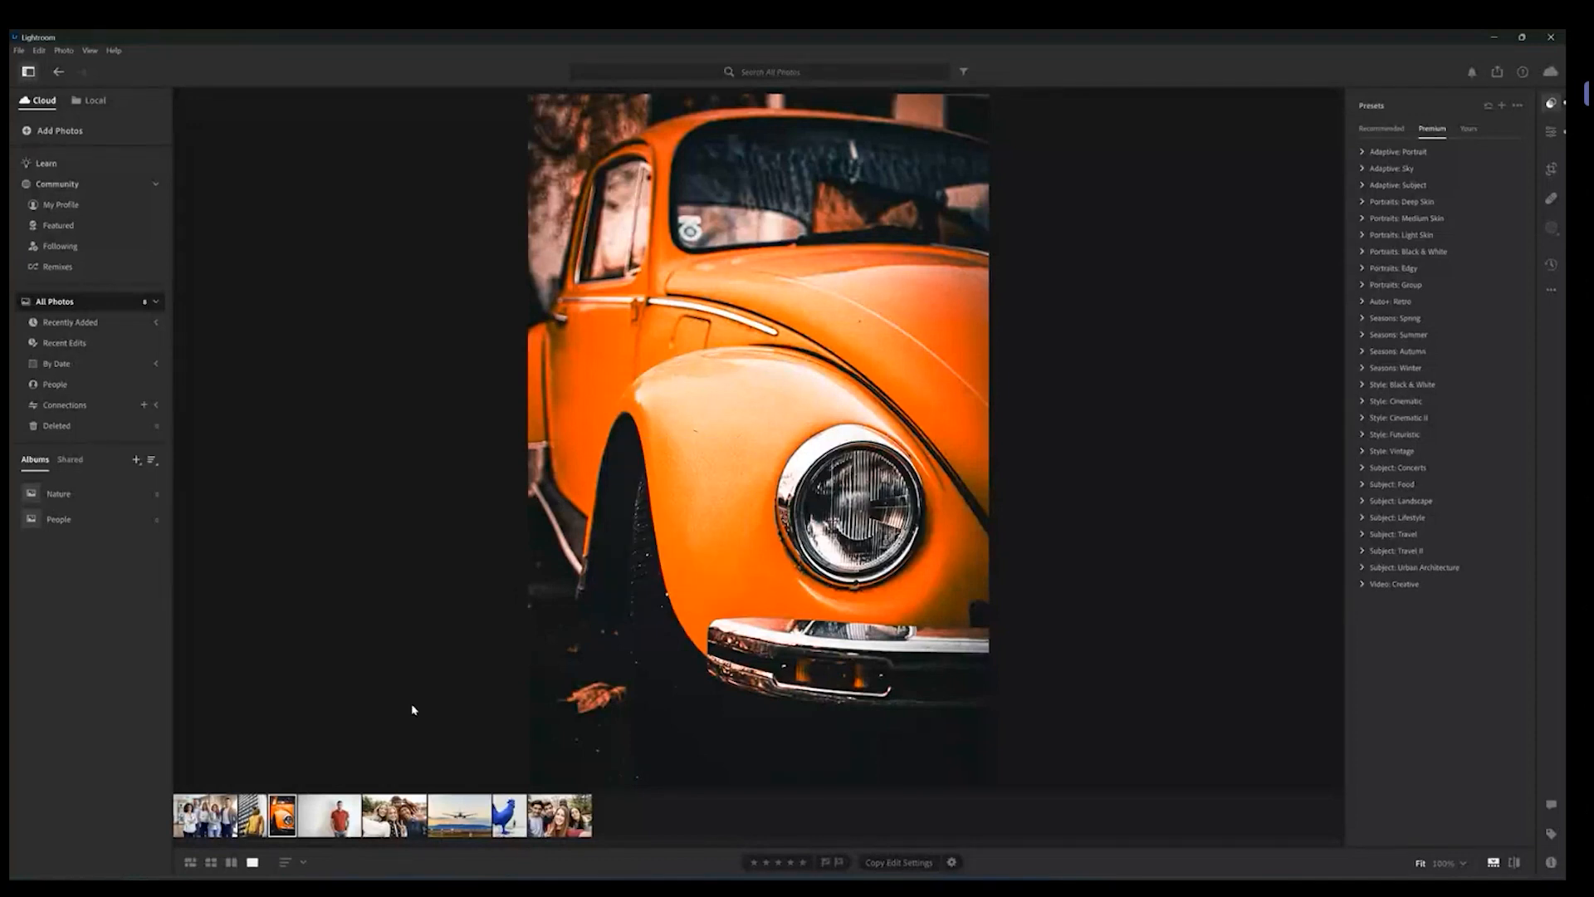
Step: Reset all edits on the yellow car photo
{"action": "right_click", "coordinate": [280, 825]}
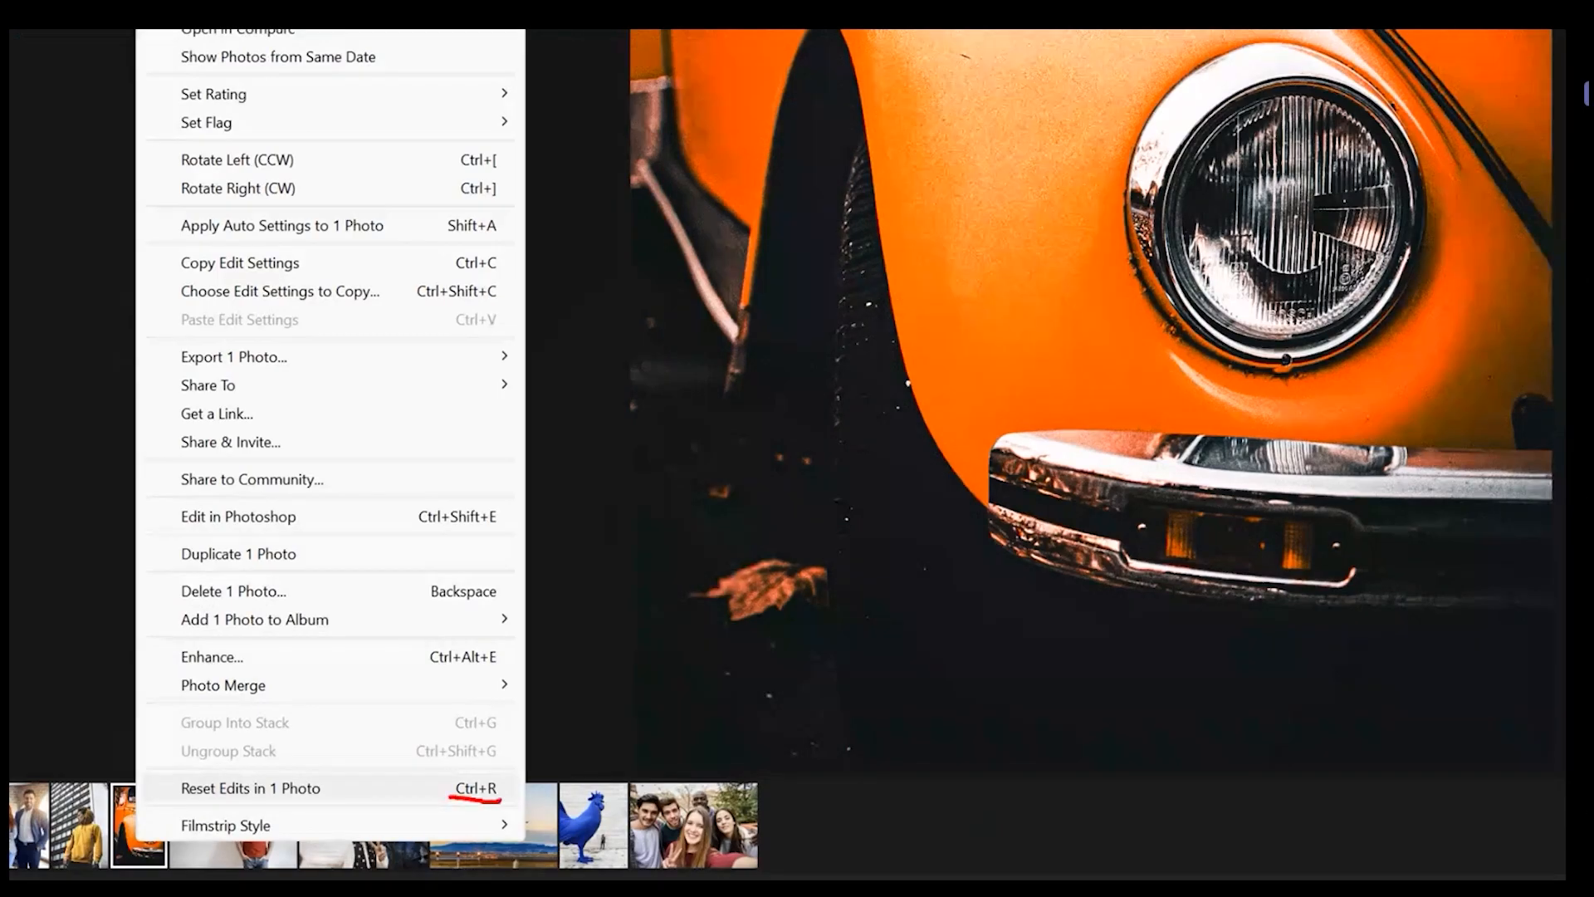
{"action": "left_click", "coordinate": [291, 788]}
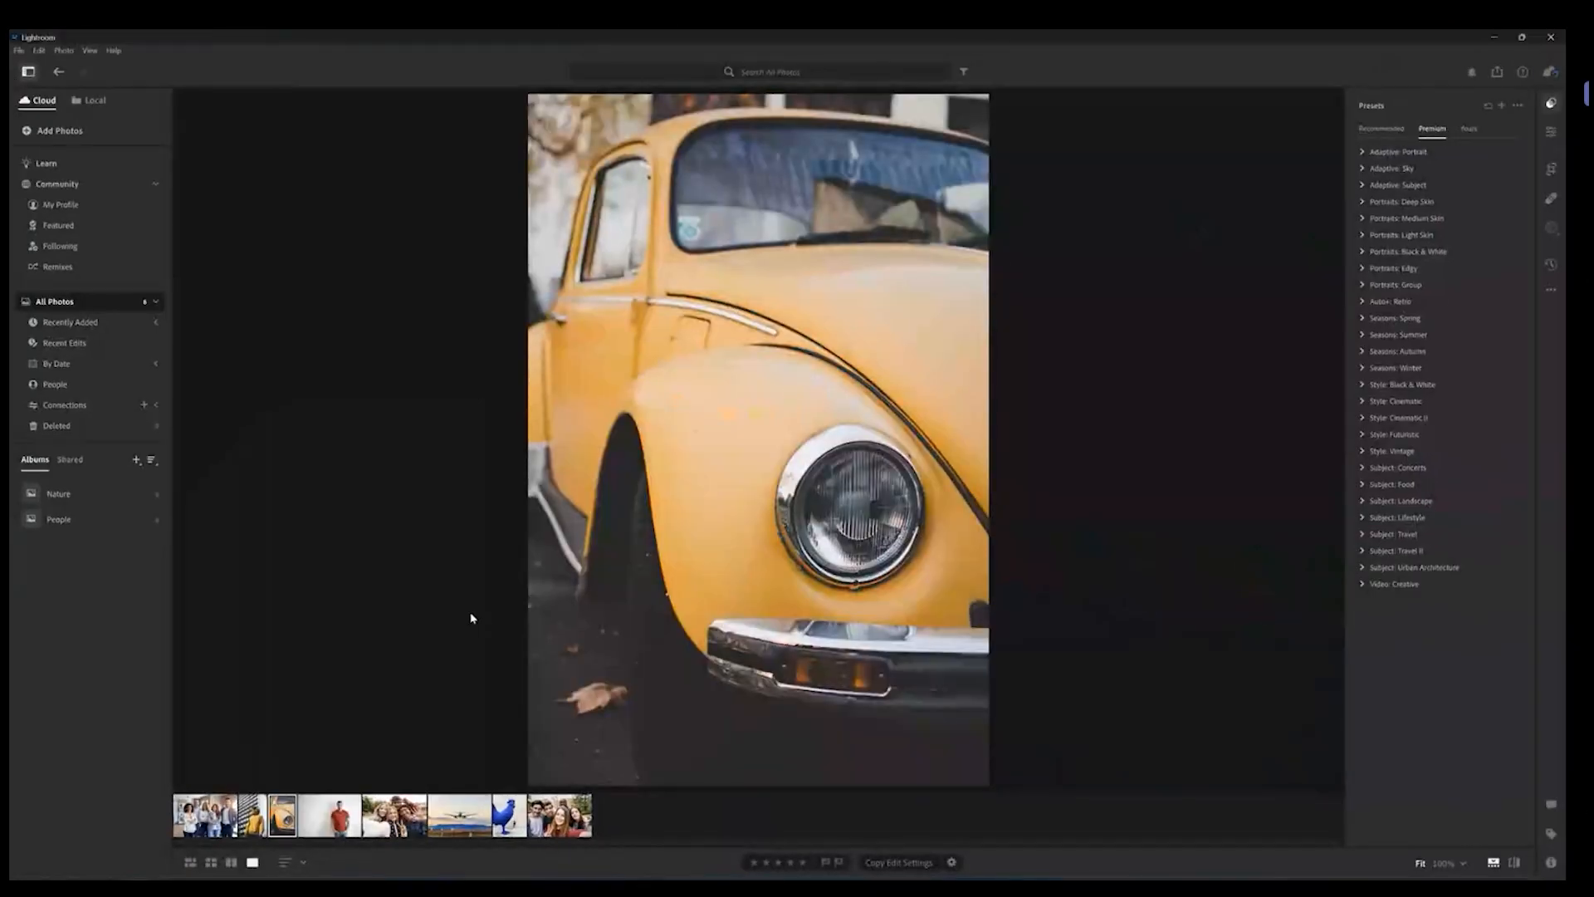
Step: Reset the car photo's edits again and switch back to the Recommended presets list
{"action": "right_click", "coordinate": [284, 812]}
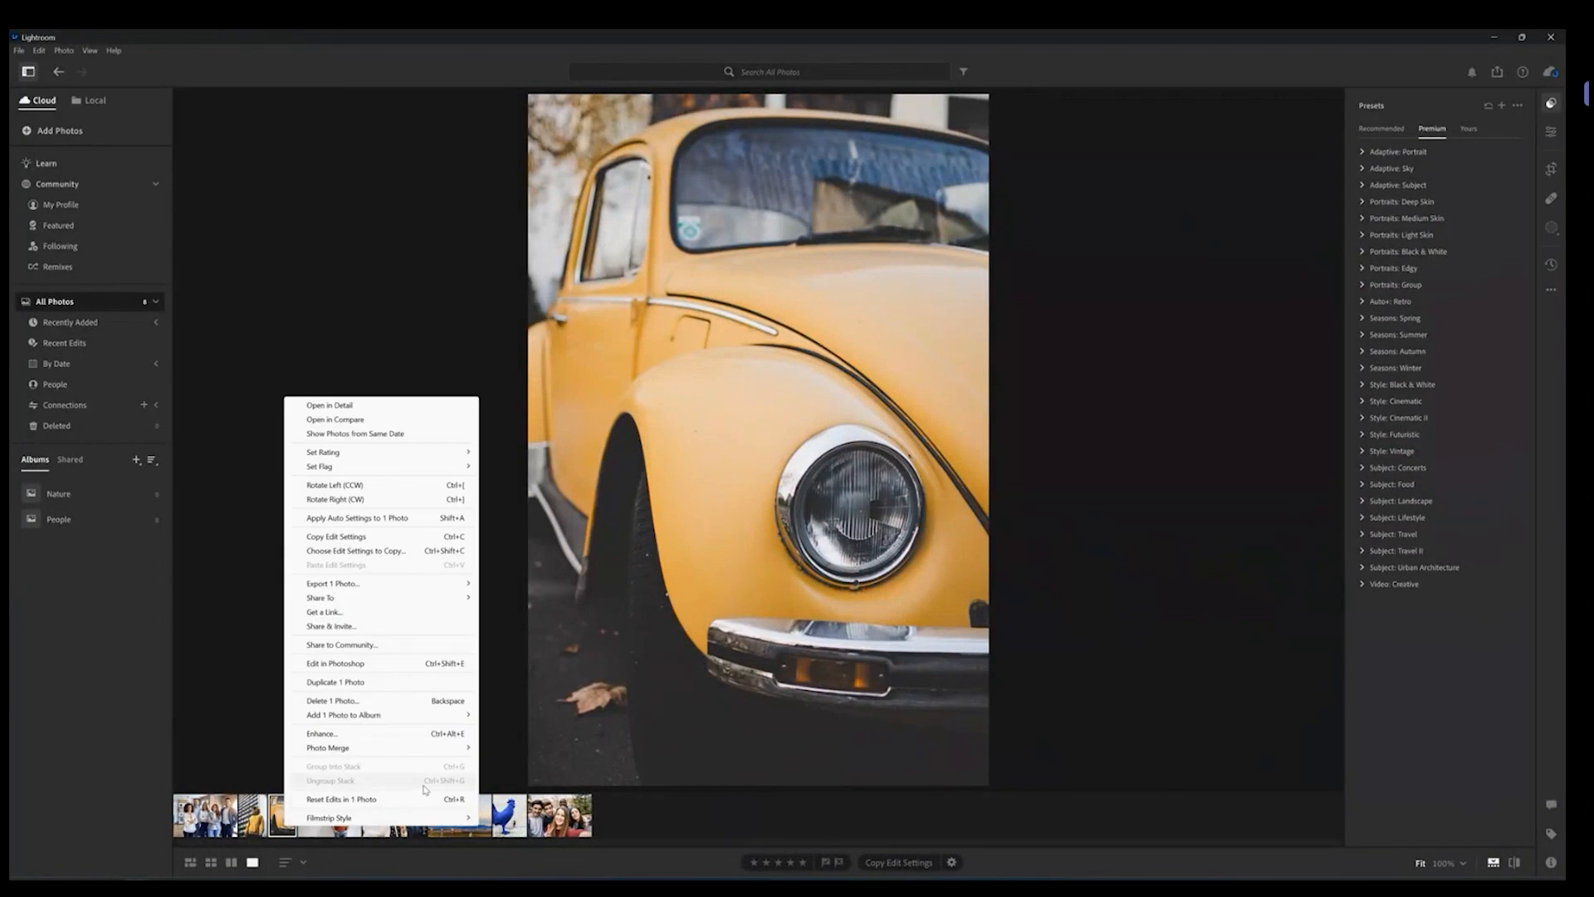
{"action": "left_click", "coordinate": [413, 802]}
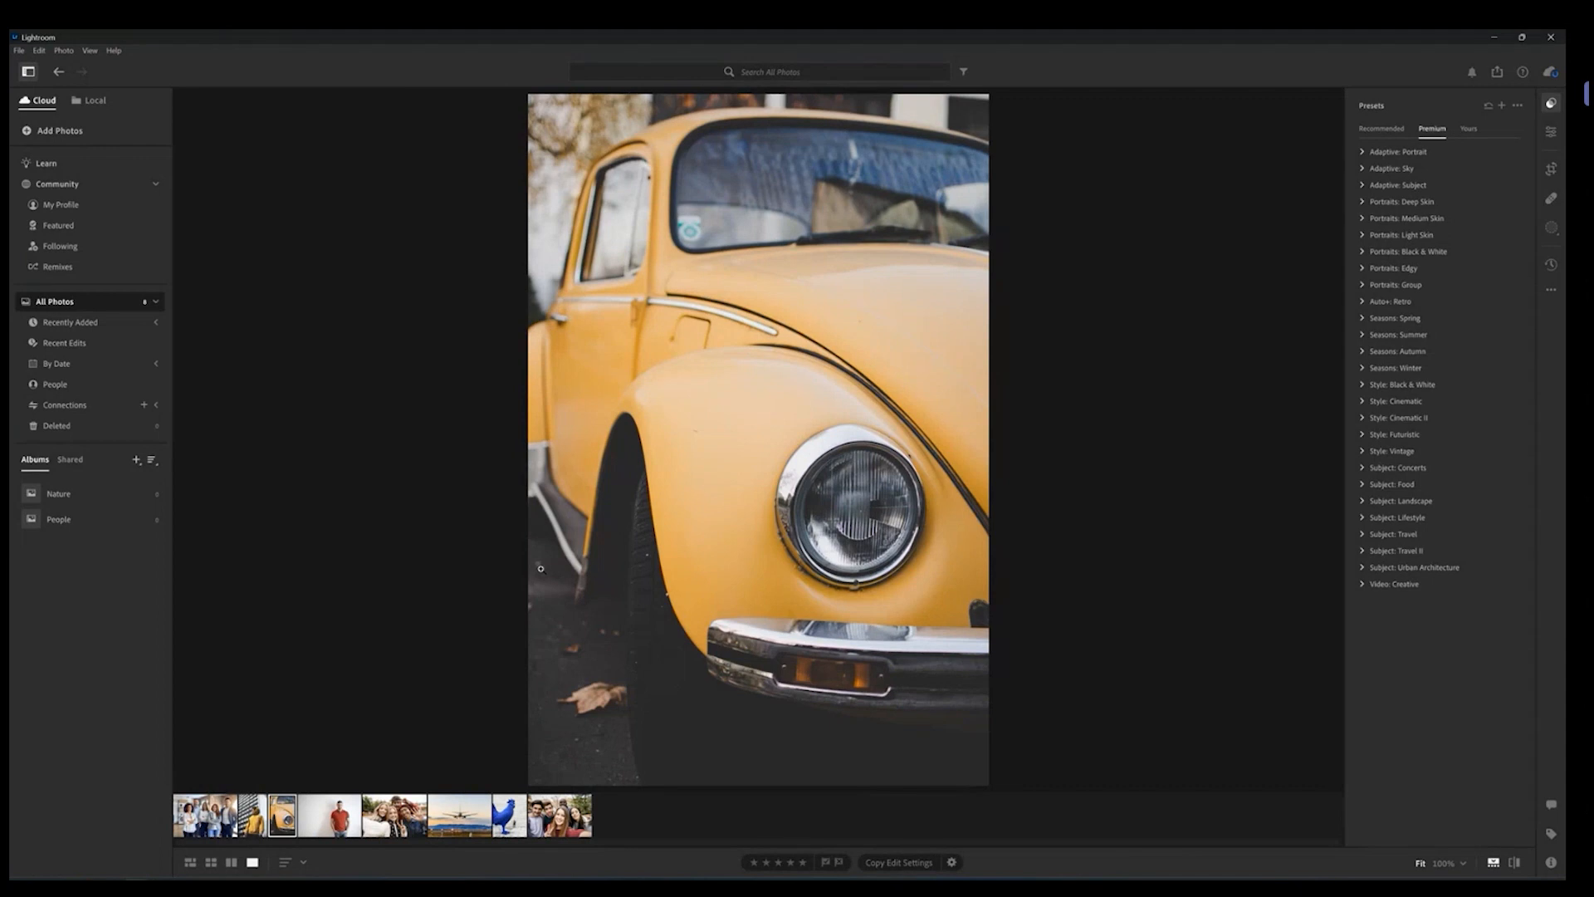
{"action": "left_click", "coordinate": [1362, 235]}
{"action": "left_click", "coordinate": [1362, 235]}
{"action": "left_click", "coordinate": [1380, 128]}
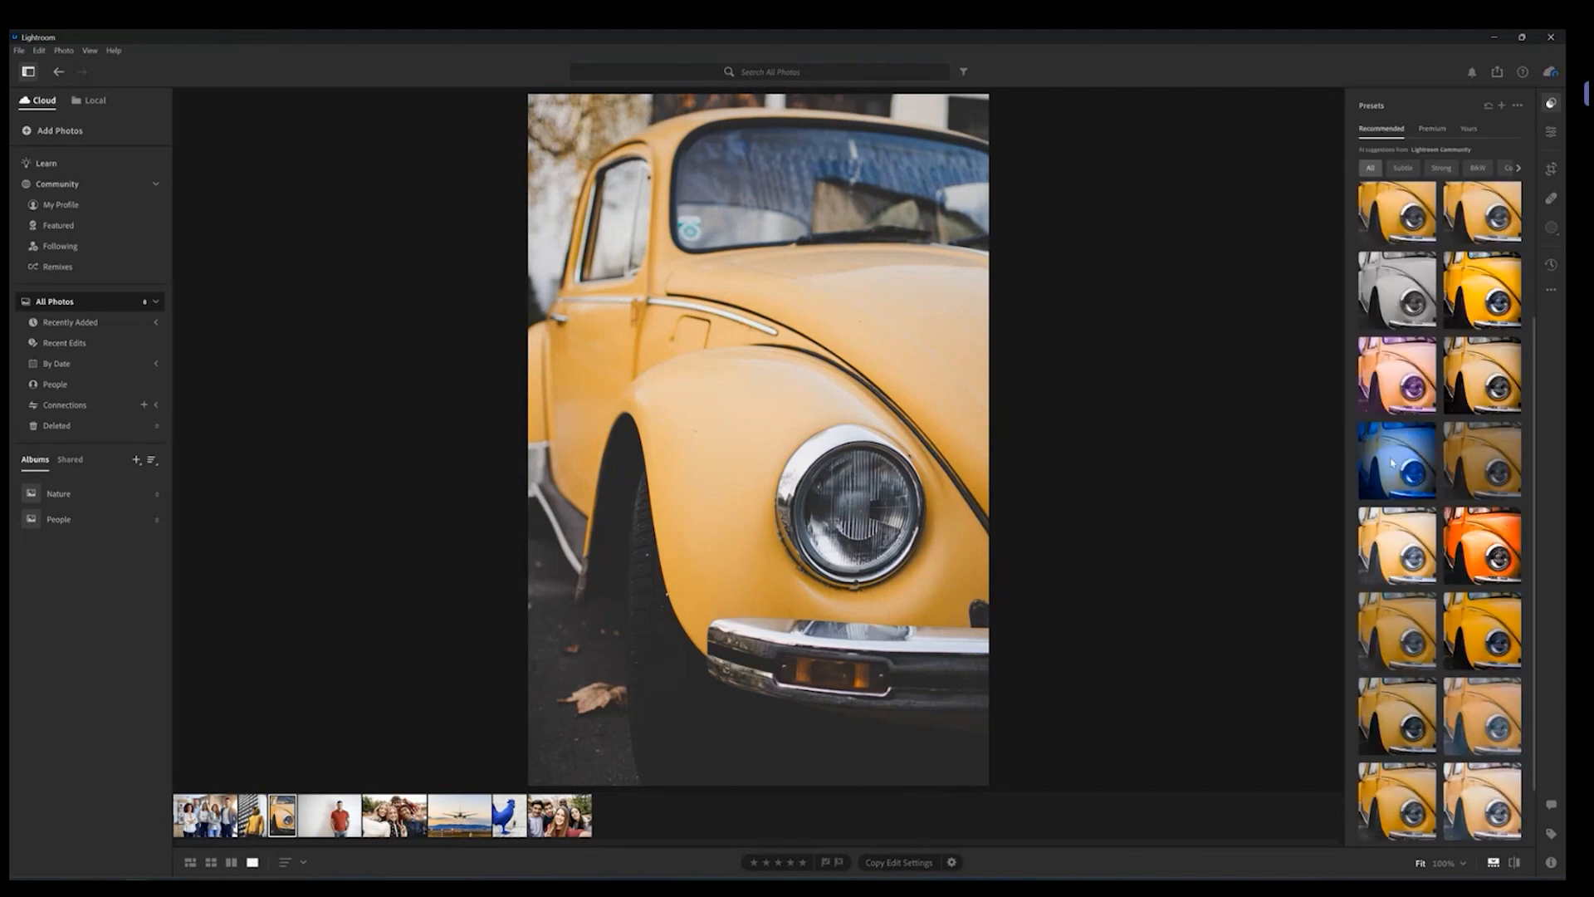
Step: Apply the purple recommended preset and reset the photo's edits, repeating it a second time
{"action": "left_click", "coordinate": [1397, 376]}
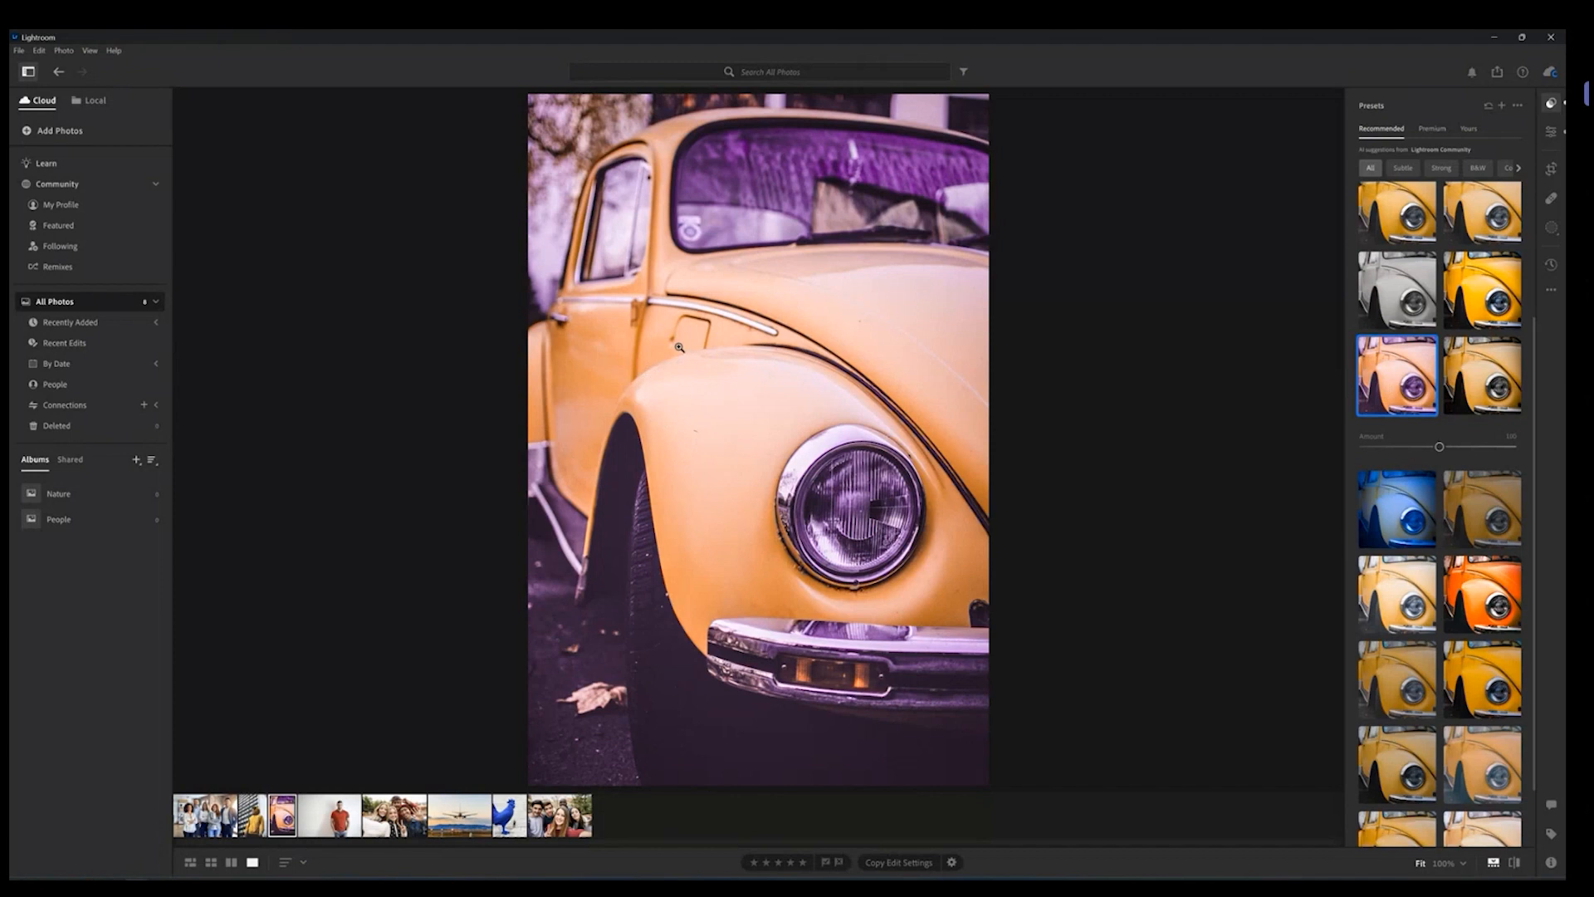
{"action": "right_click", "coordinate": [279, 816]}
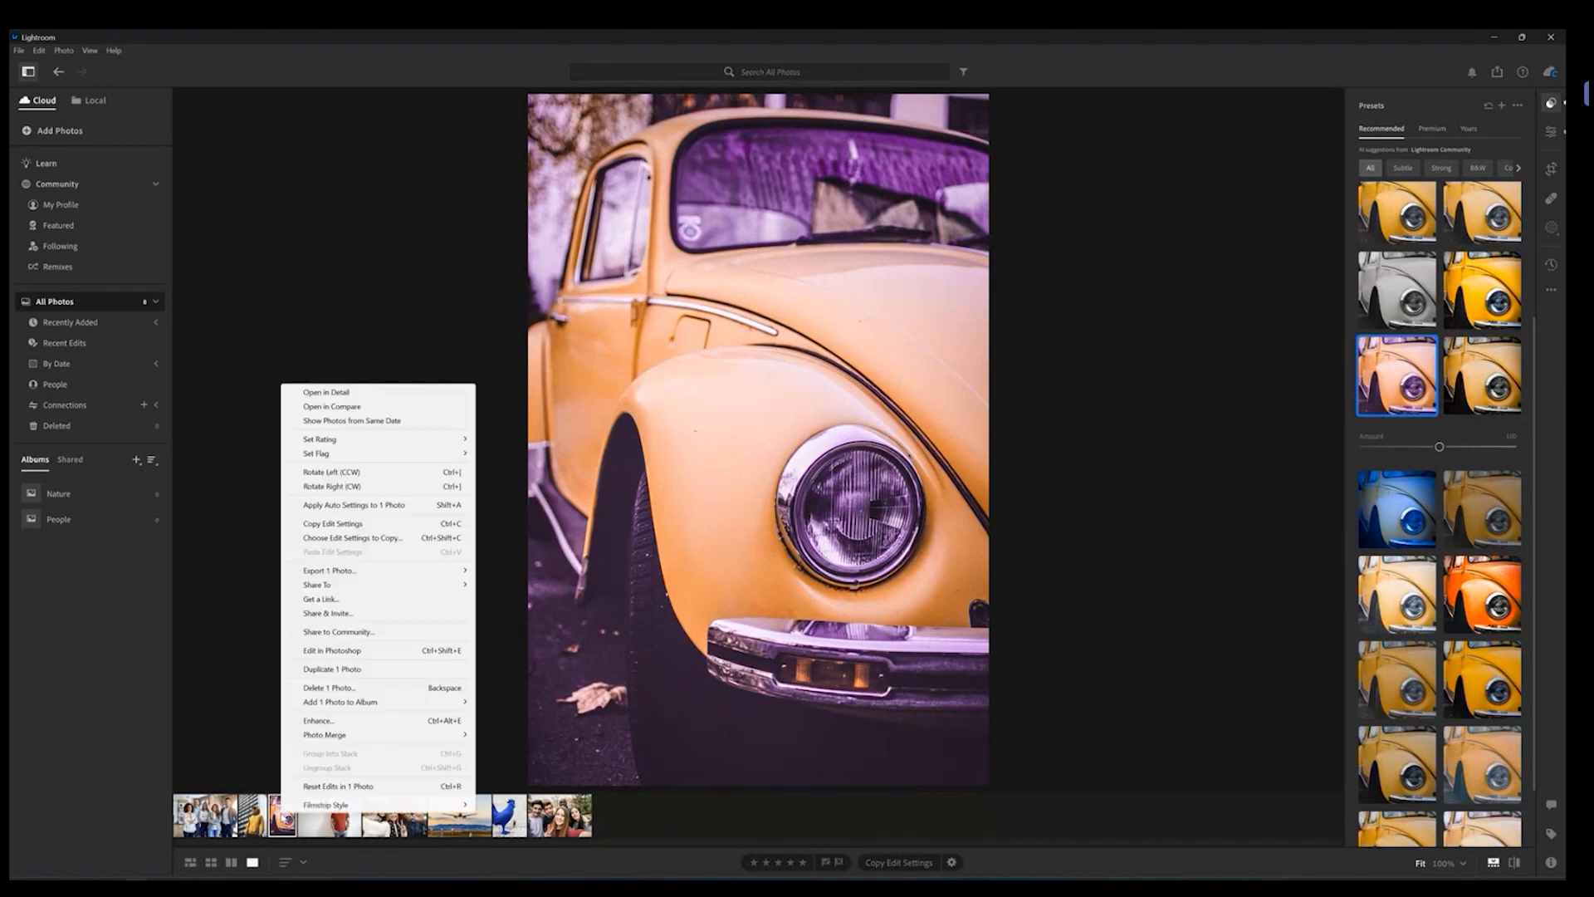
{"action": "left_click", "coordinate": [378, 786]}
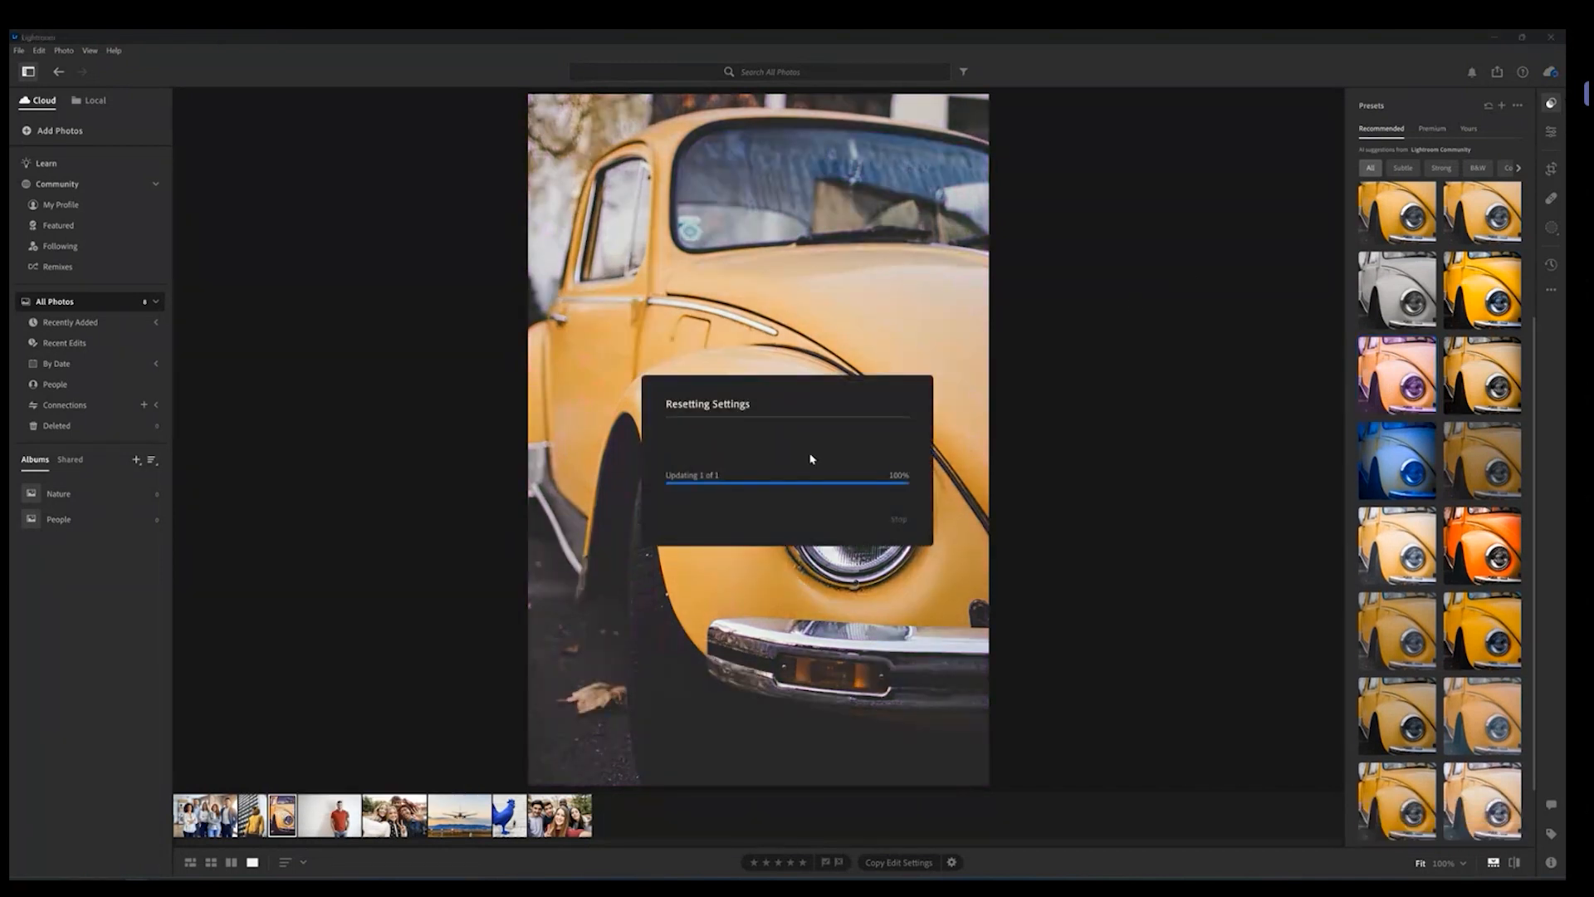
{"action": "left_click", "coordinate": [1392, 373]}
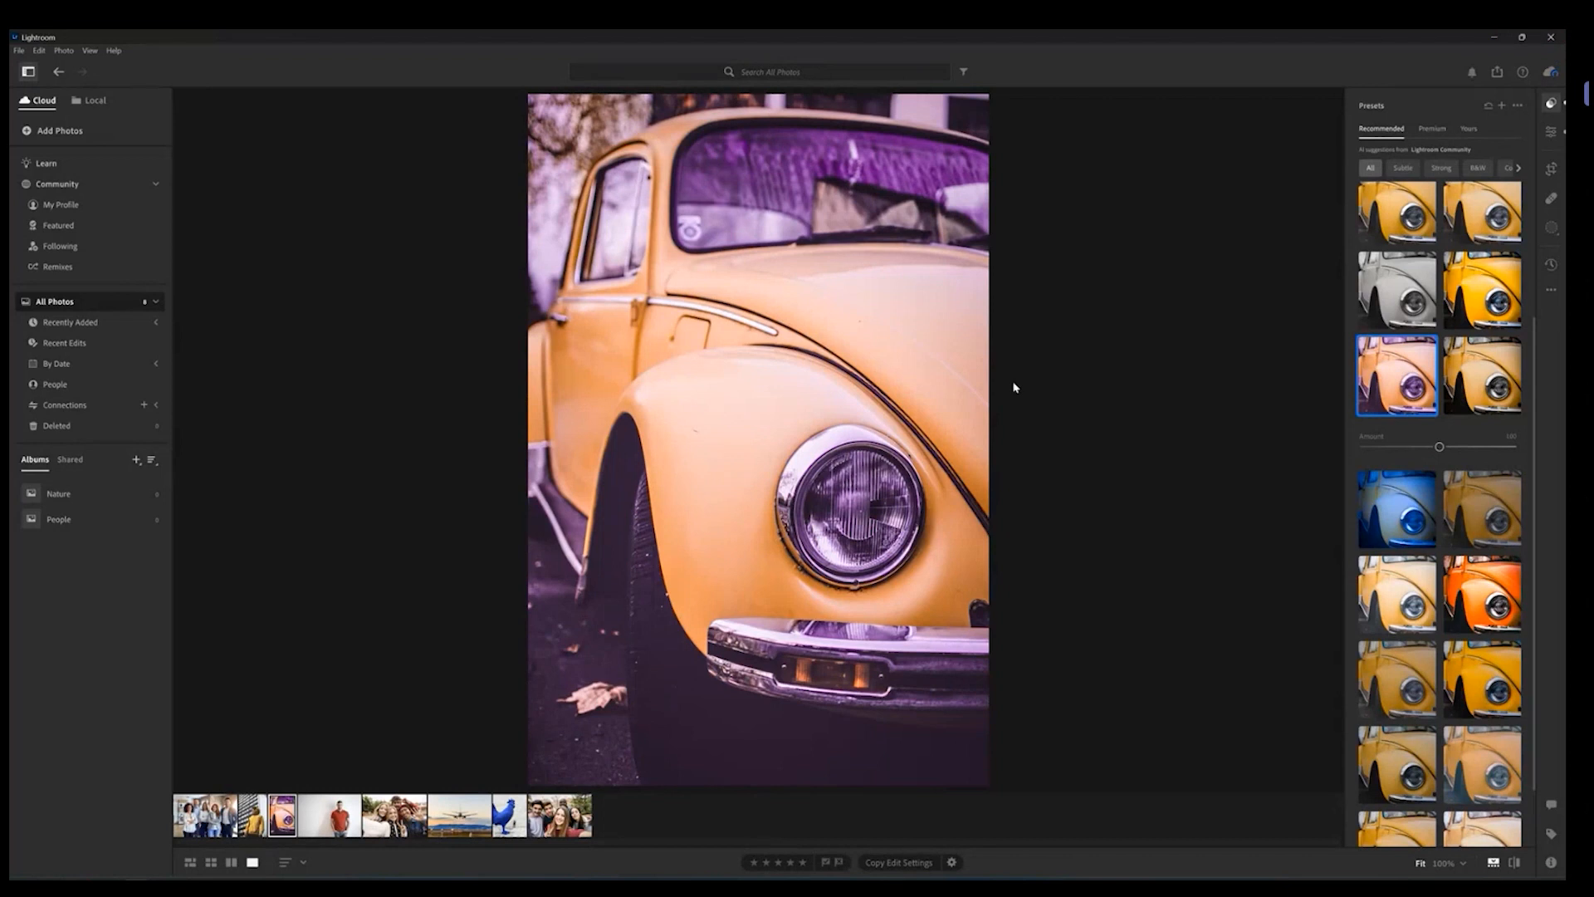
{"action": "right_click", "coordinate": [288, 809]}
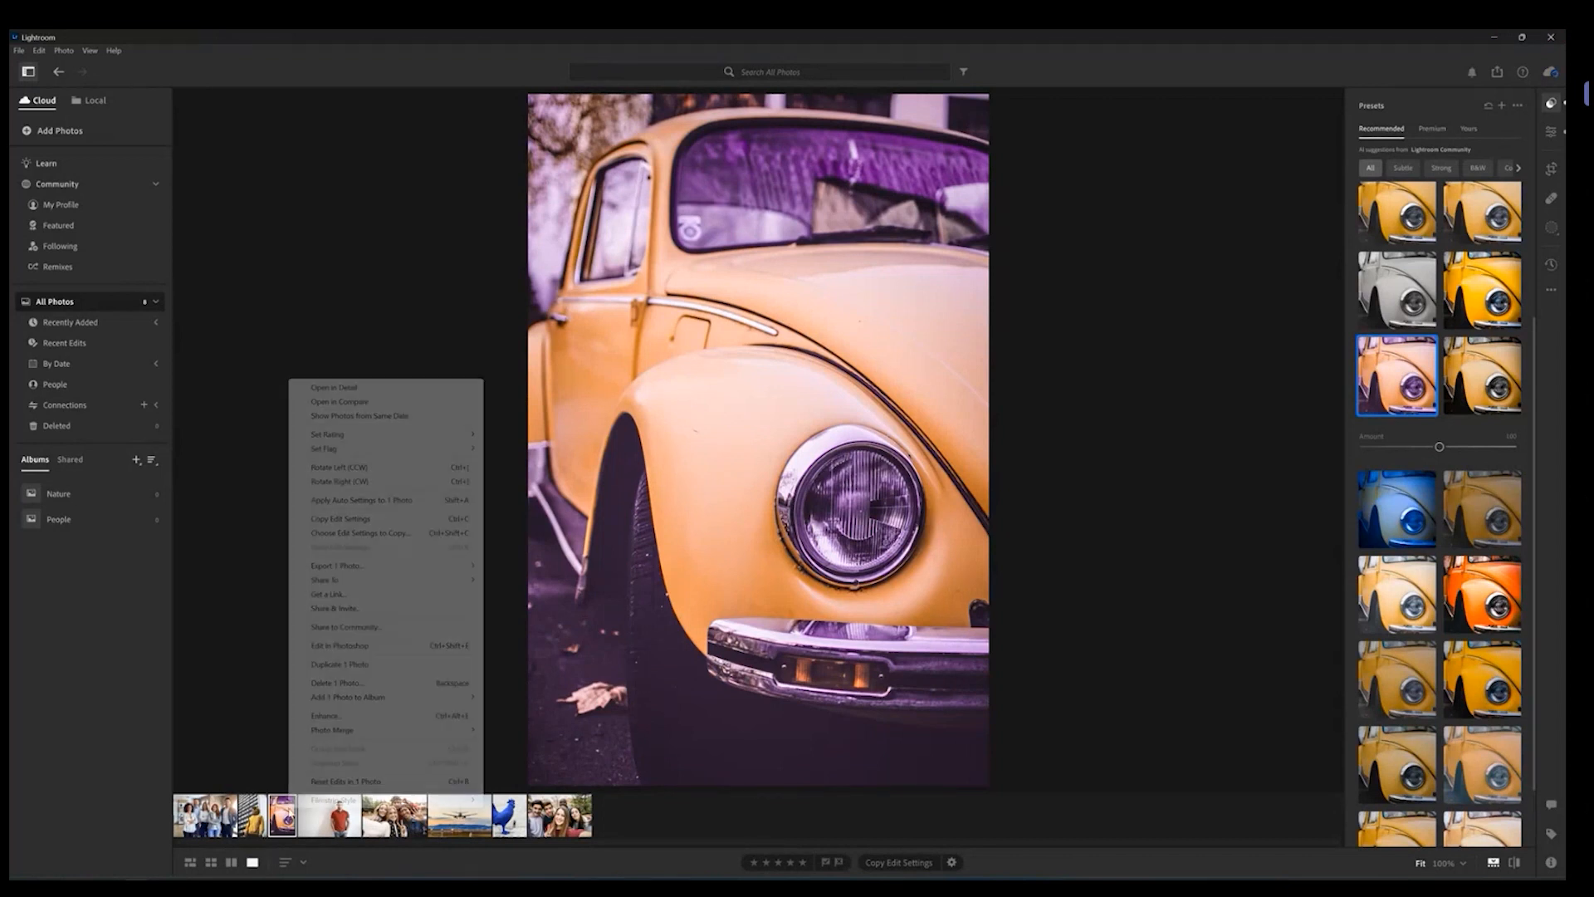
{"action": "left_click", "coordinate": [375, 782]}
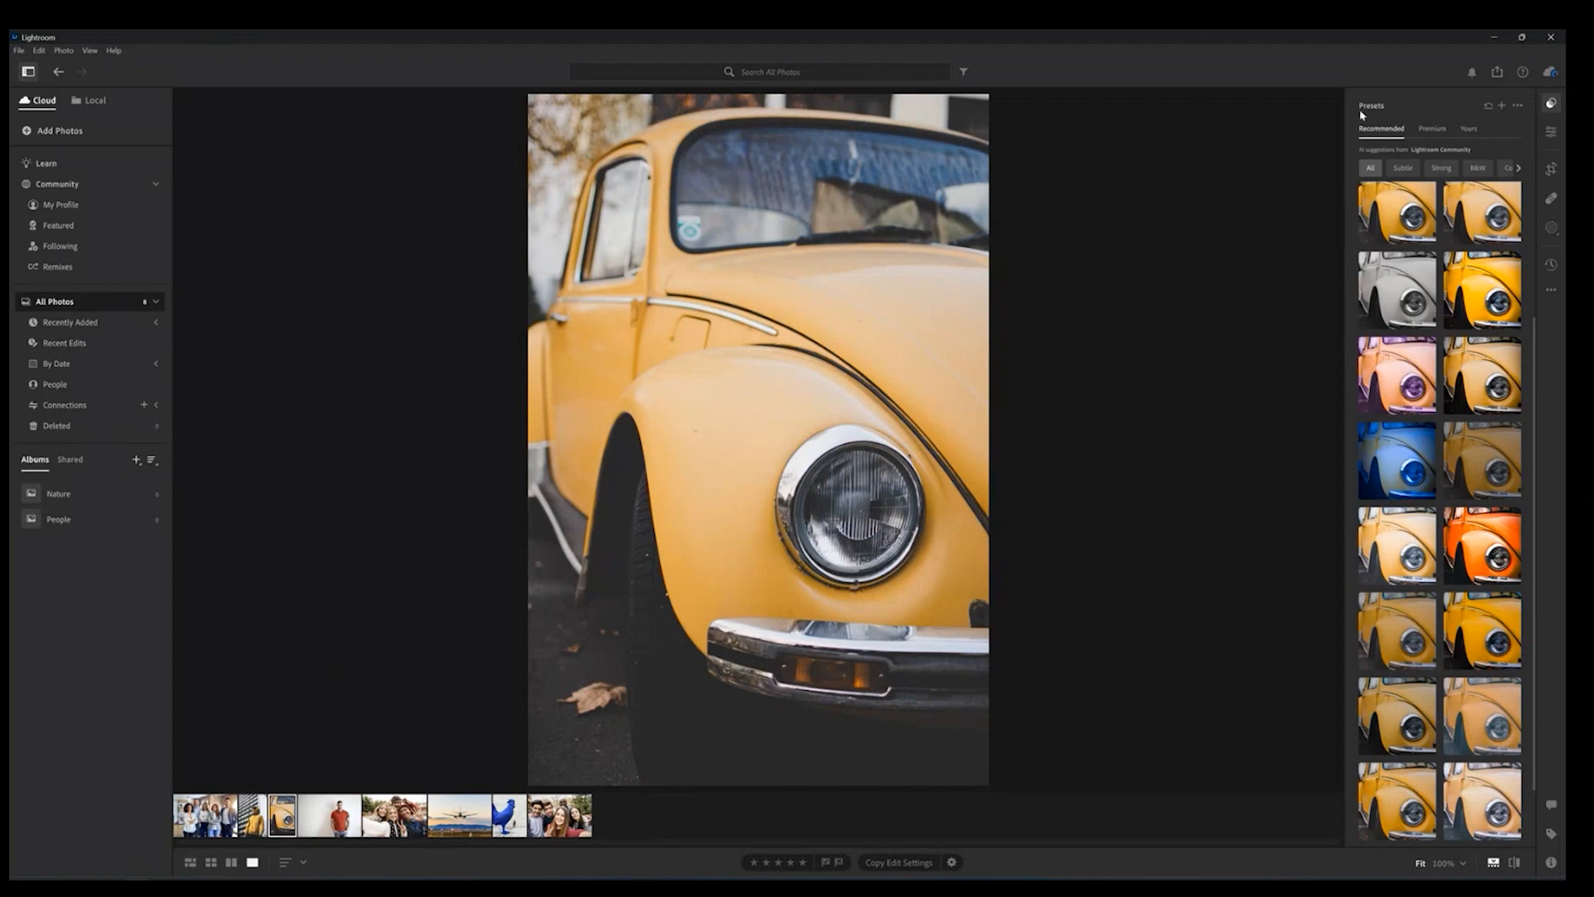
Step: Close the Presets panel and open the Edit panel instead
{"action": "left_click", "coordinate": [1550, 103]}
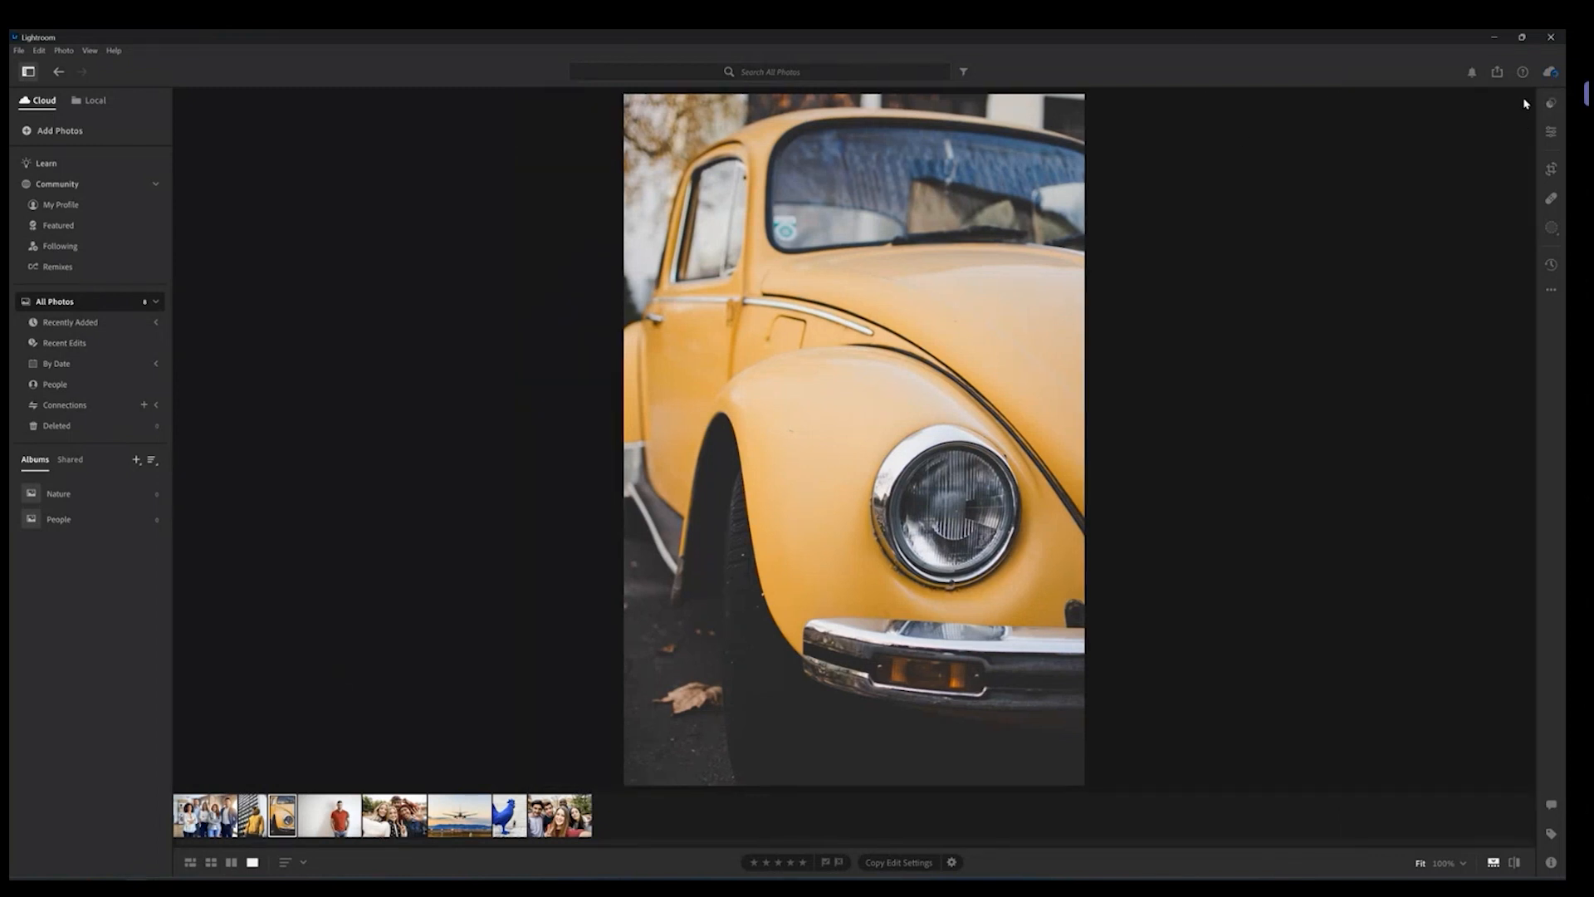
{"action": "left_click", "coordinate": [1550, 103]}
{"action": "left_click", "coordinate": [1551, 103]}
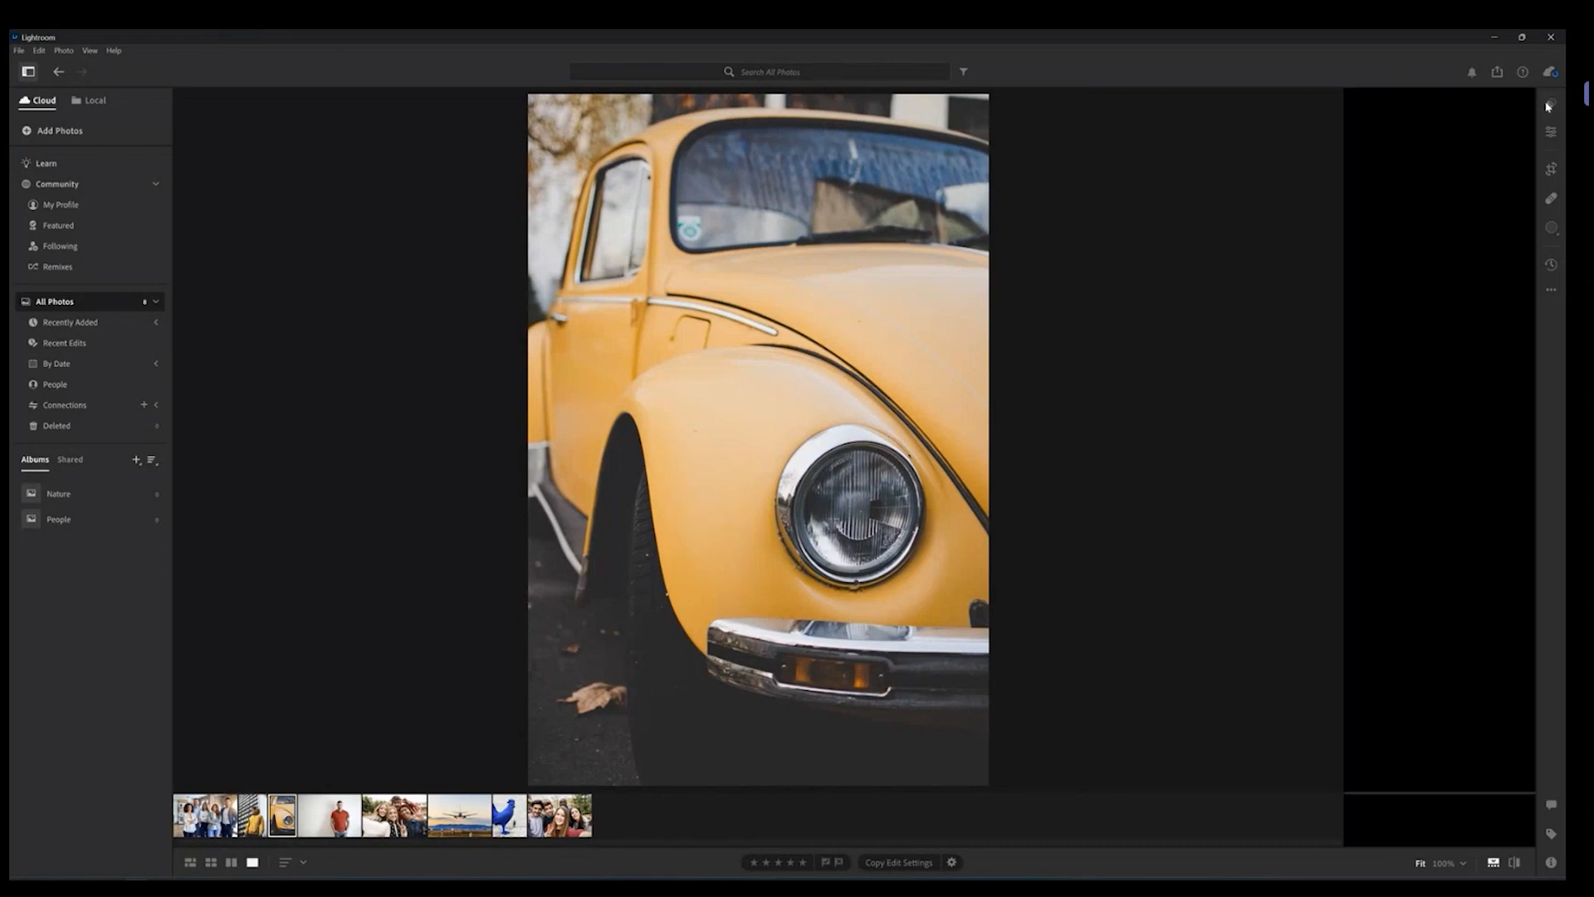
{"action": "left_click", "coordinate": [1550, 133]}
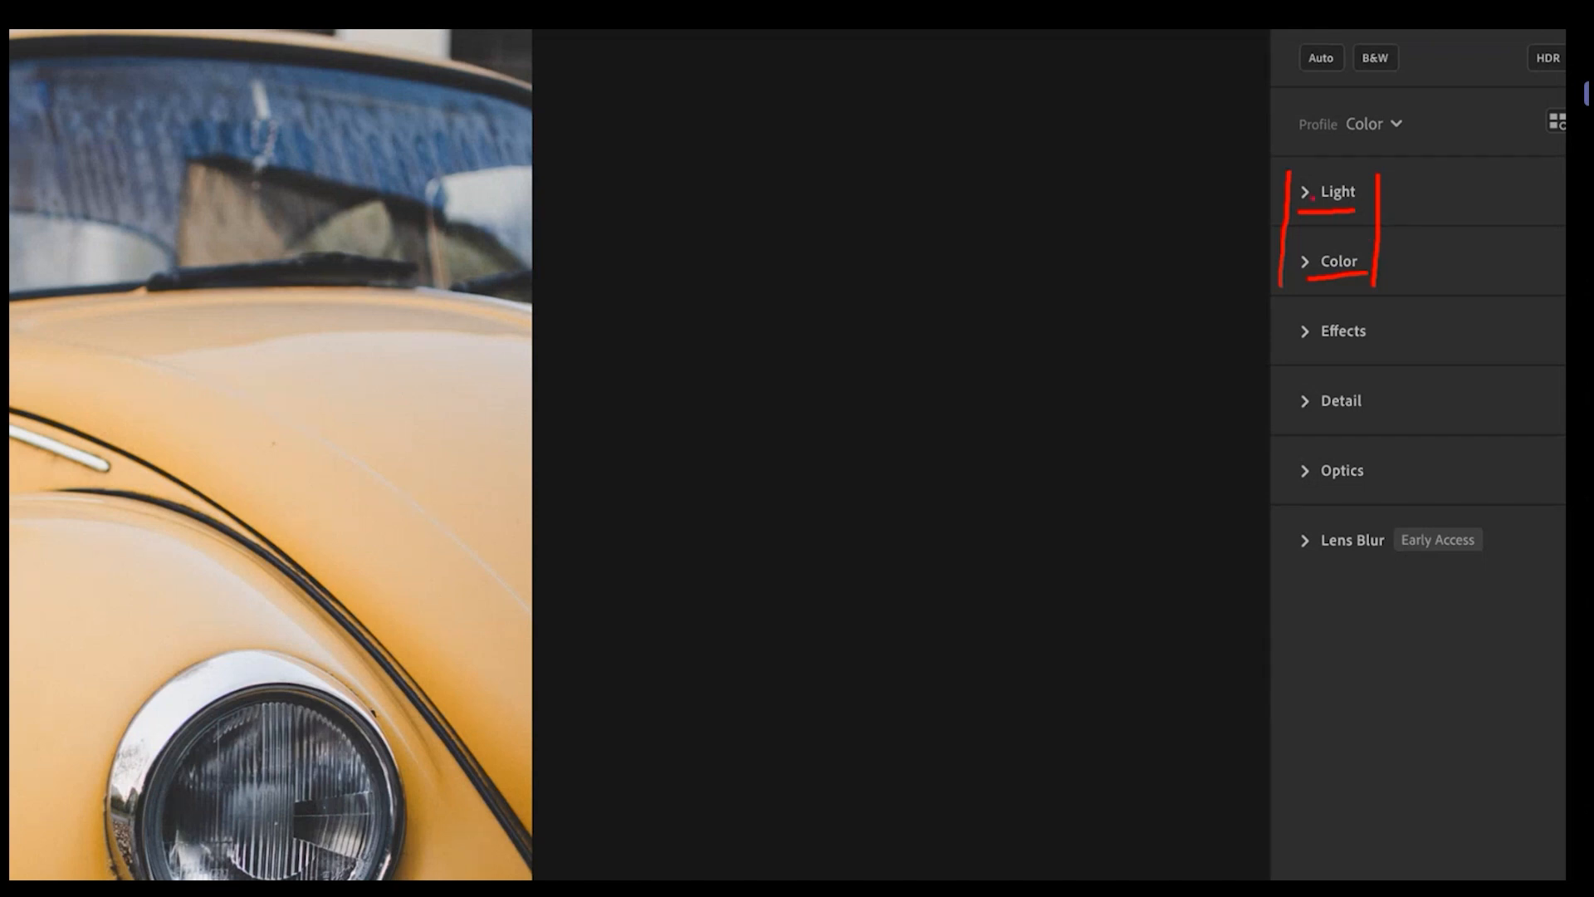
Step: Expand the Light section of the Edit panel
{"action": "mouse_move", "coordinate": [1308, 211]}
{"action": "left_mouse_down"}
{"action": "mouse_move", "coordinate": [1395, 184]}
{"action": "mouse_move", "coordinate": [1316, 170]}
{"action": "mouse_move", "coordinate": [1280, 211]}
{"action": "left_mouse_up"}
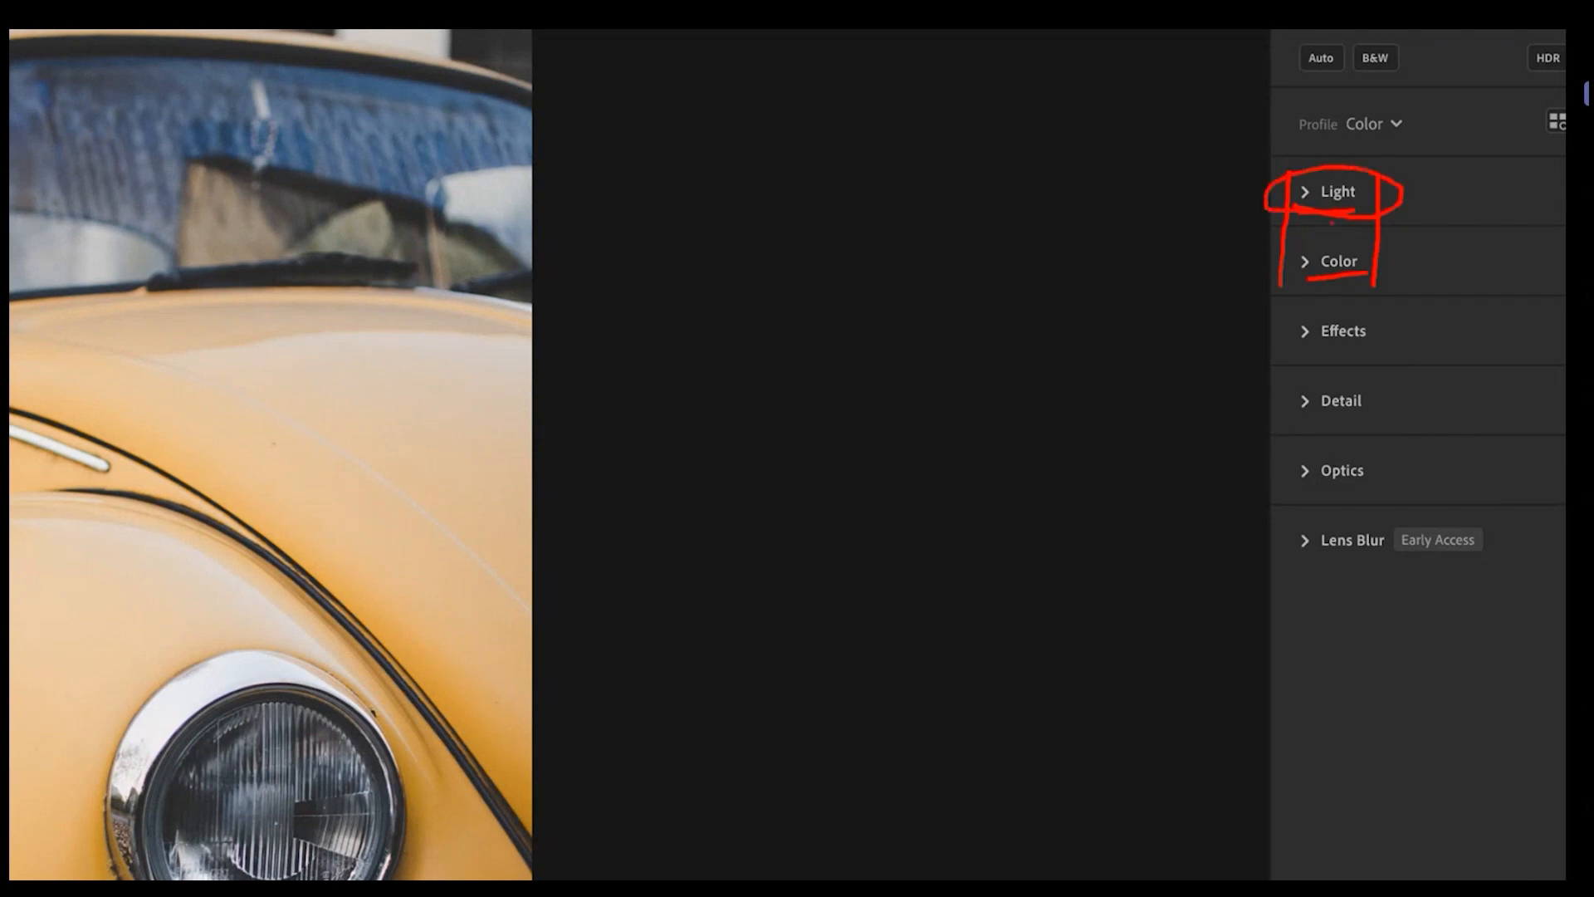
{"action": "mouse_move", "coordinate": [1358, 237]}
{"action": "left_mouse_down"}
{"action": "mouse_move", "coordinate": [1302, 235]}
{"action": "mouse_move", "coordinate": [1262, 282]}
{"action": "mouse_move", "coordinate": [1377, 278]}
{"action": "mouse_move", "coordinate": [1355, 232]}
{"action": "left_mouse_up"}
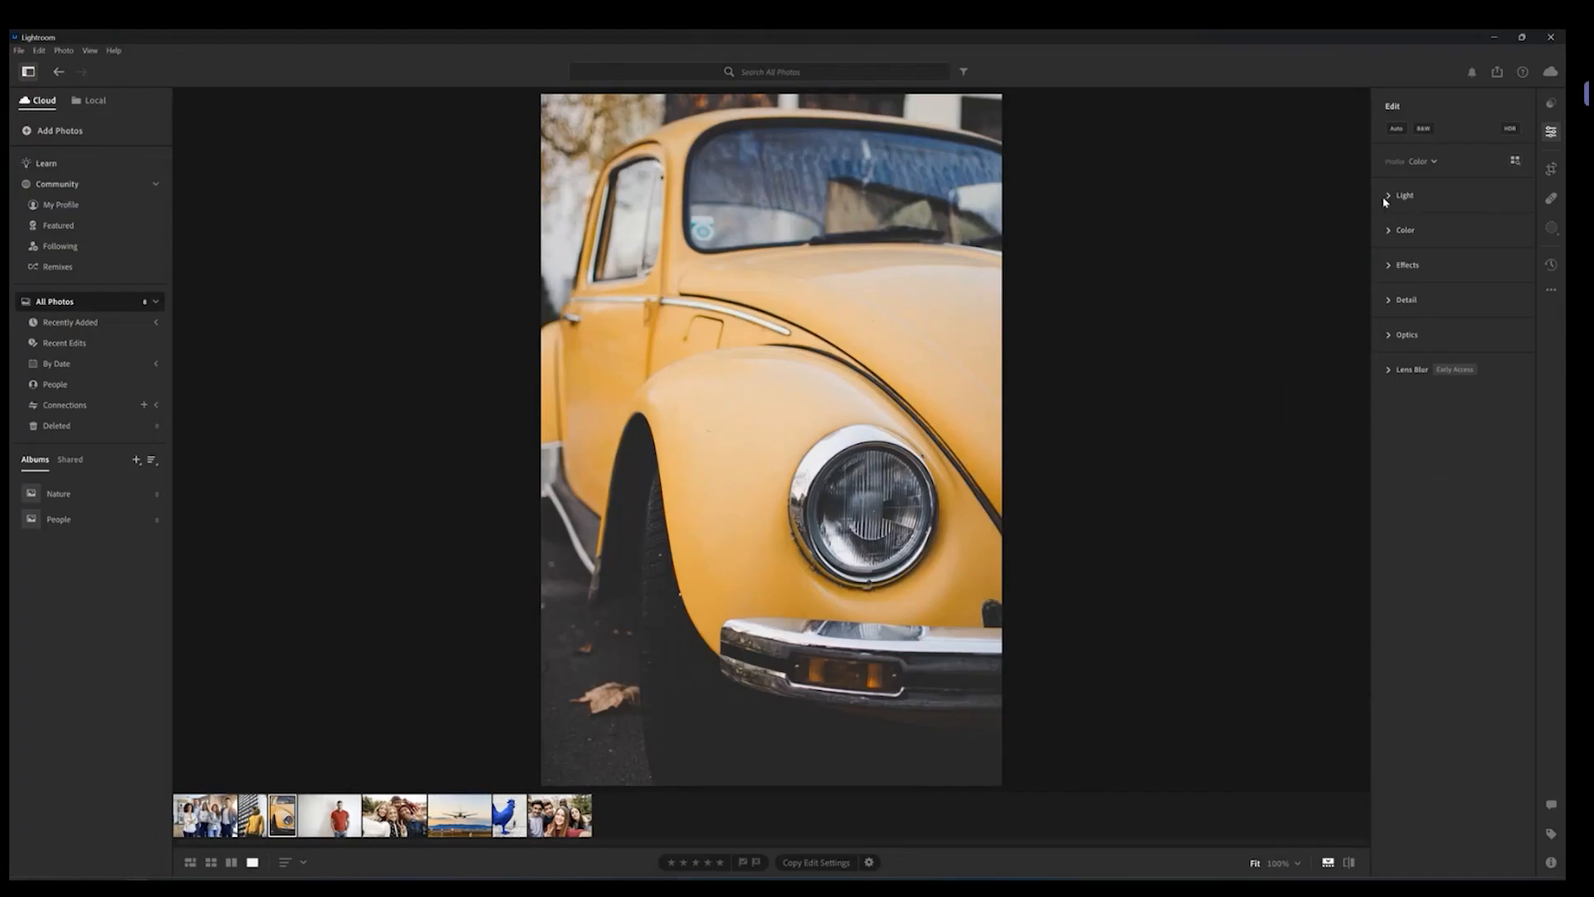
{"action": "left_click", "coordinate": [1385, 196]}
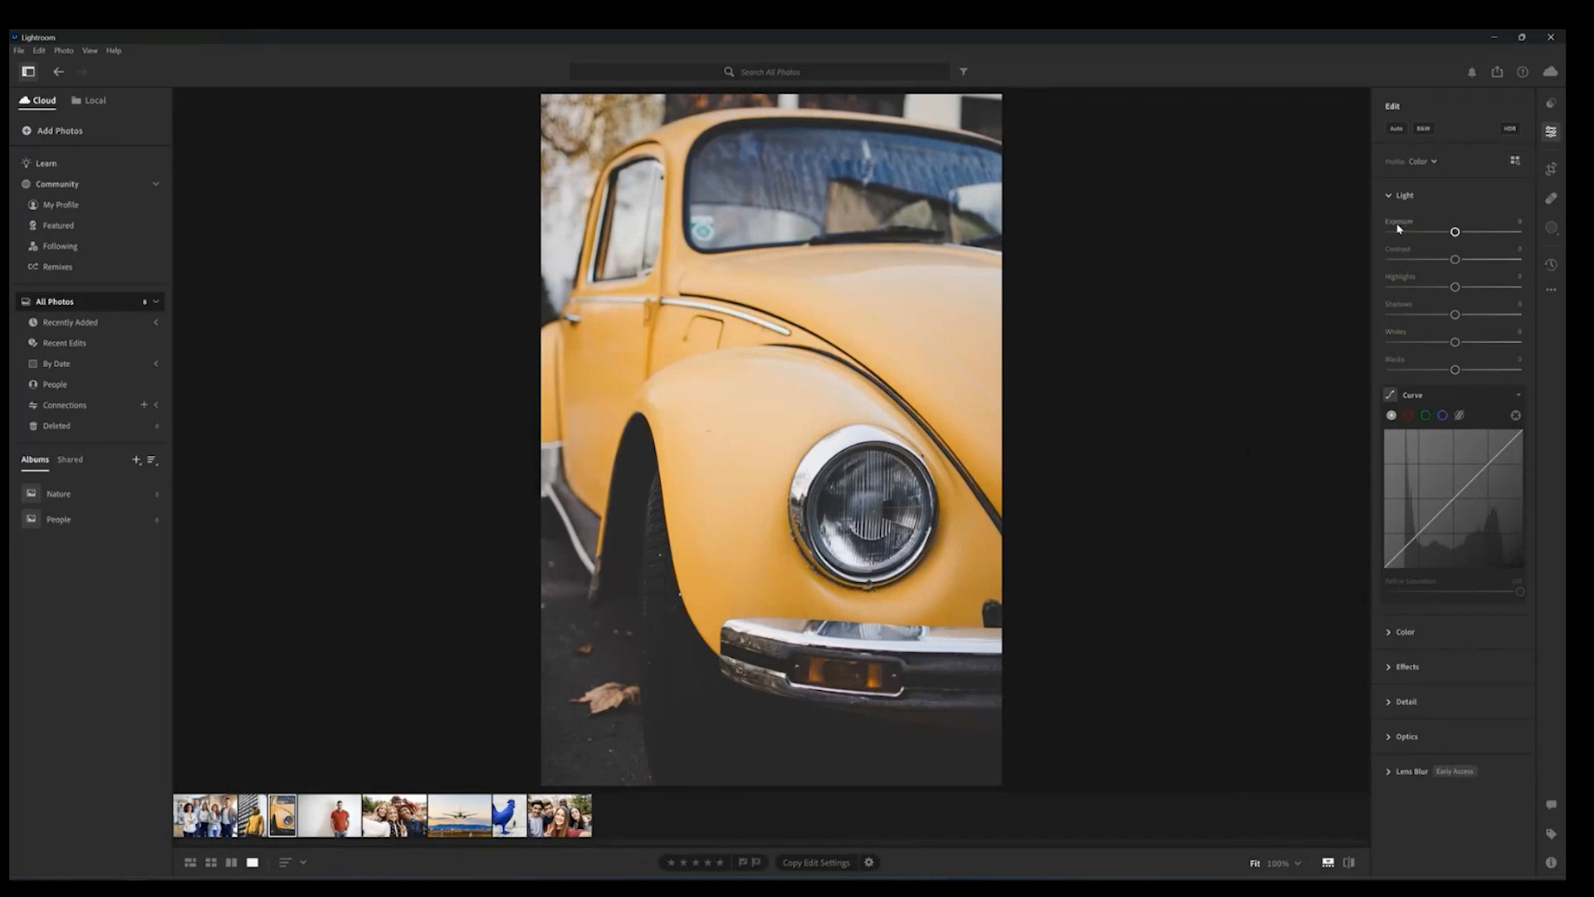
Step: Raise Exposure sharply to brighten the photo, then reset Exposure to its default
{"action": "mouse_move", "coordinate": [1399, 228]}
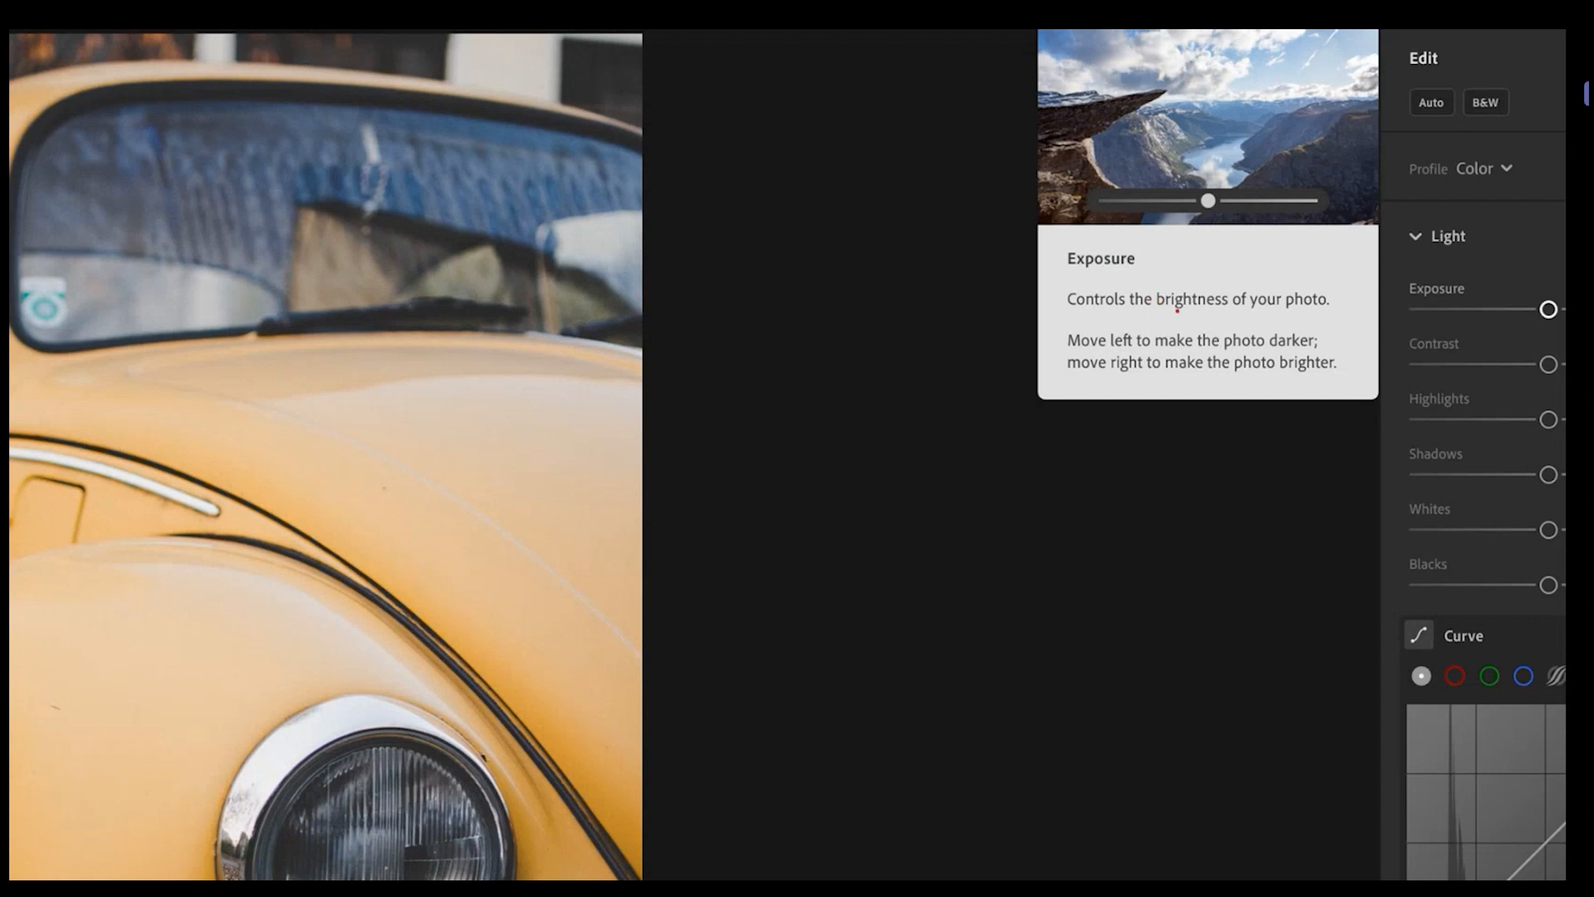
{"action": "left_click_drag", "start_coordinate": [1177, 312], "coordinate": [1317, 315]}
{"action": "left_click_drag", "start_coordinate": [1117, 351], "coordinate": [1285, 347]}
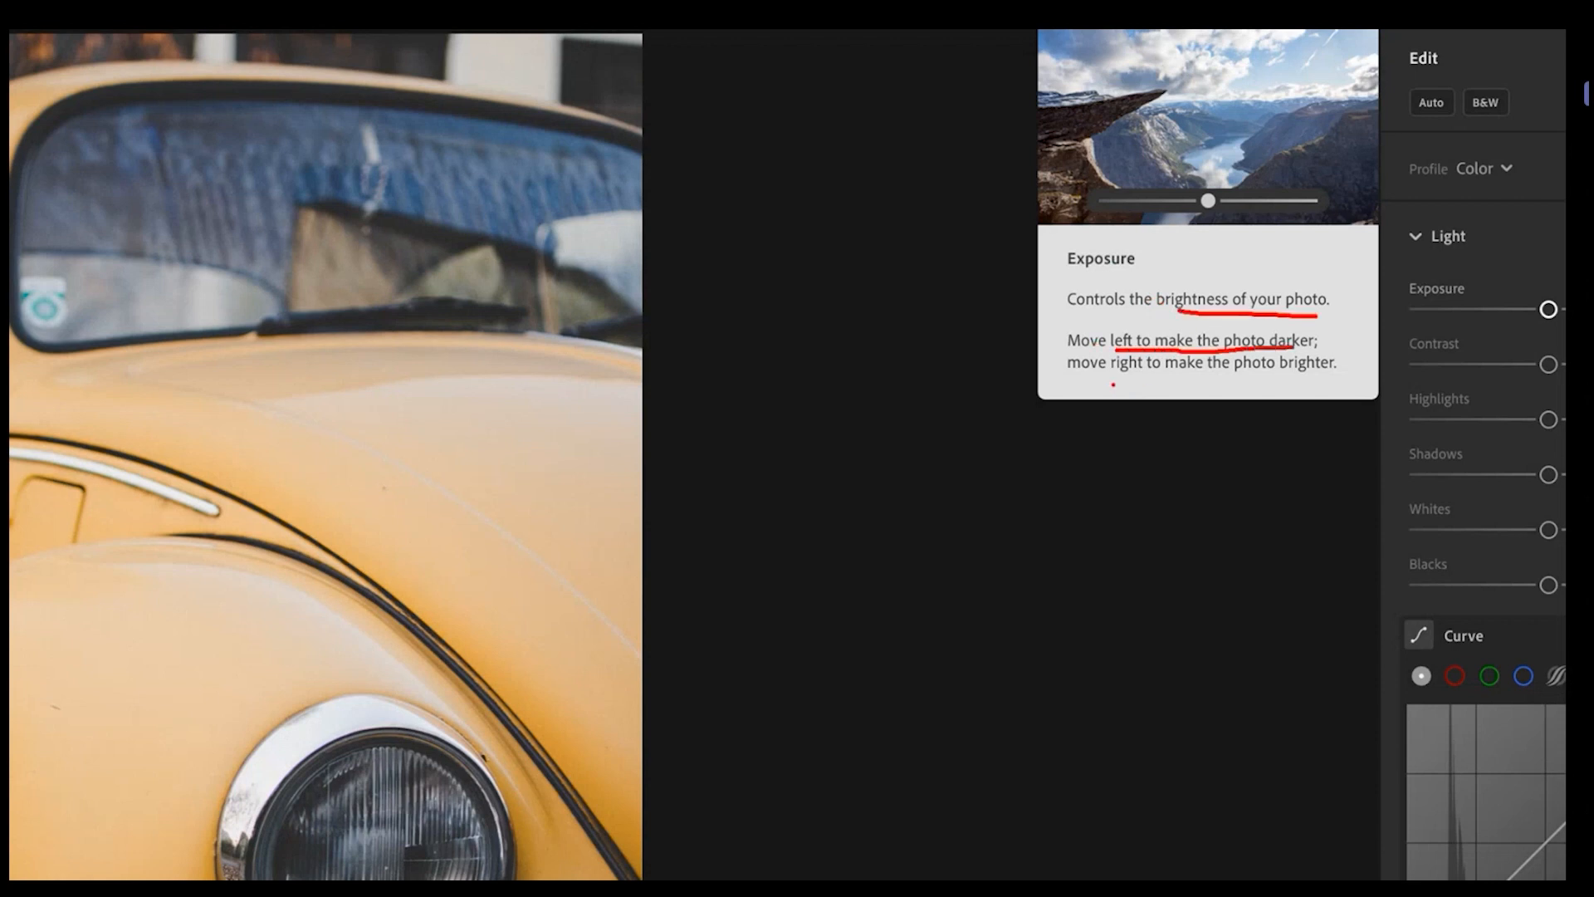
{"action": "left_click_drag", "start_coordinate": [1112, 385], "coordinate": [1326, 385]}
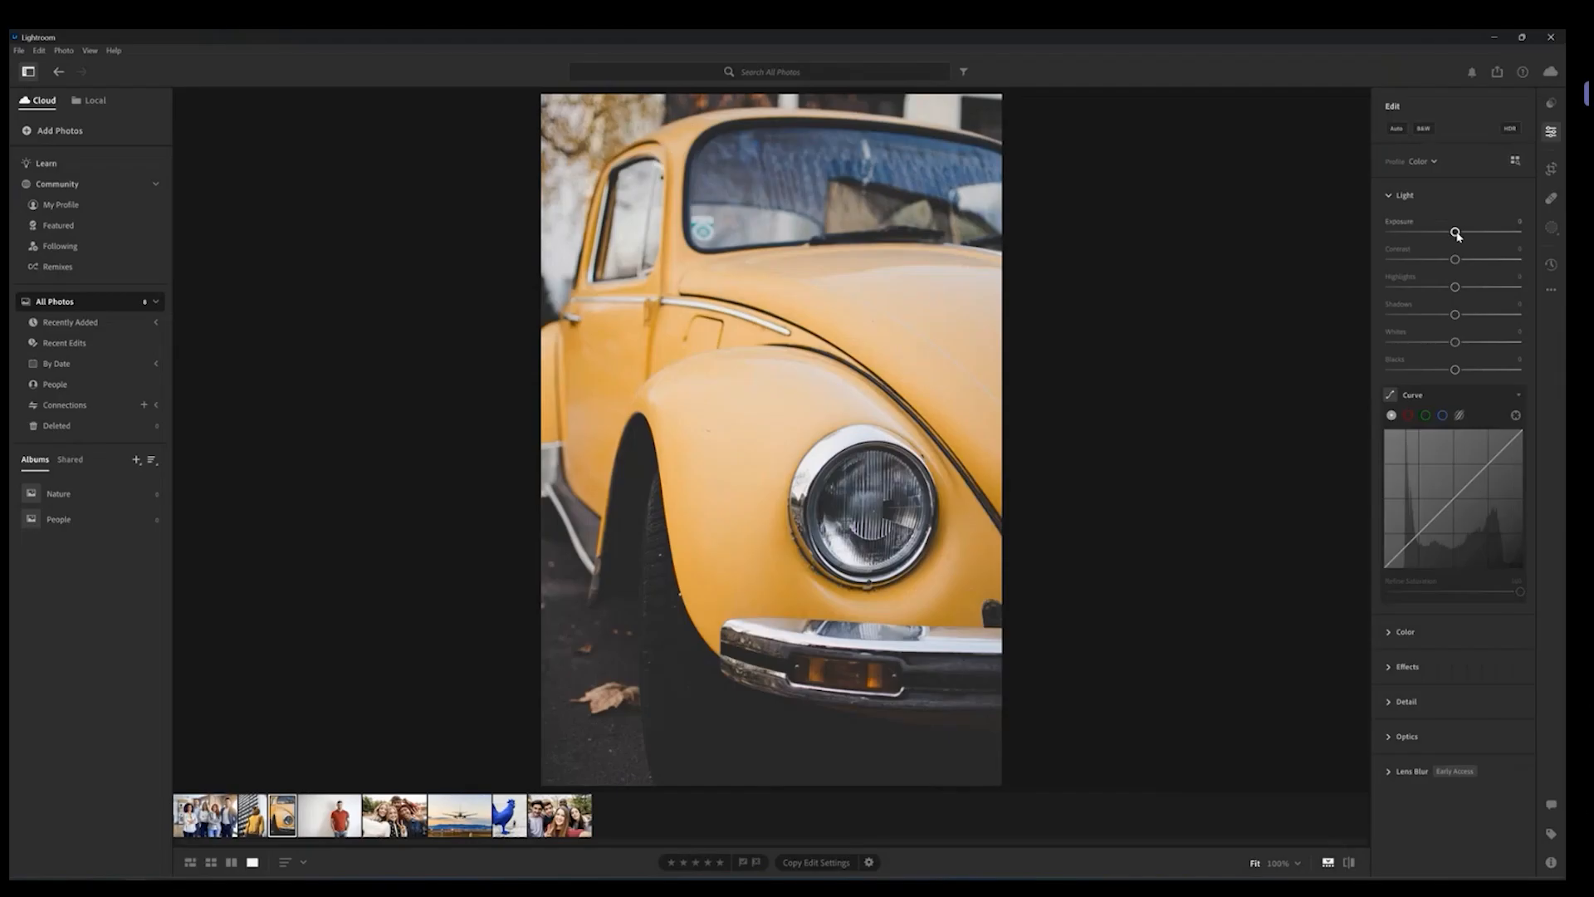
{"action": "left_click_drag", "start_coordinate": [1548, 311], "coordinate": [1531, 313]}
{"action": "left_click_drag", "start_coordinate": [1446, 234], "coordinate": [1499, 238]}
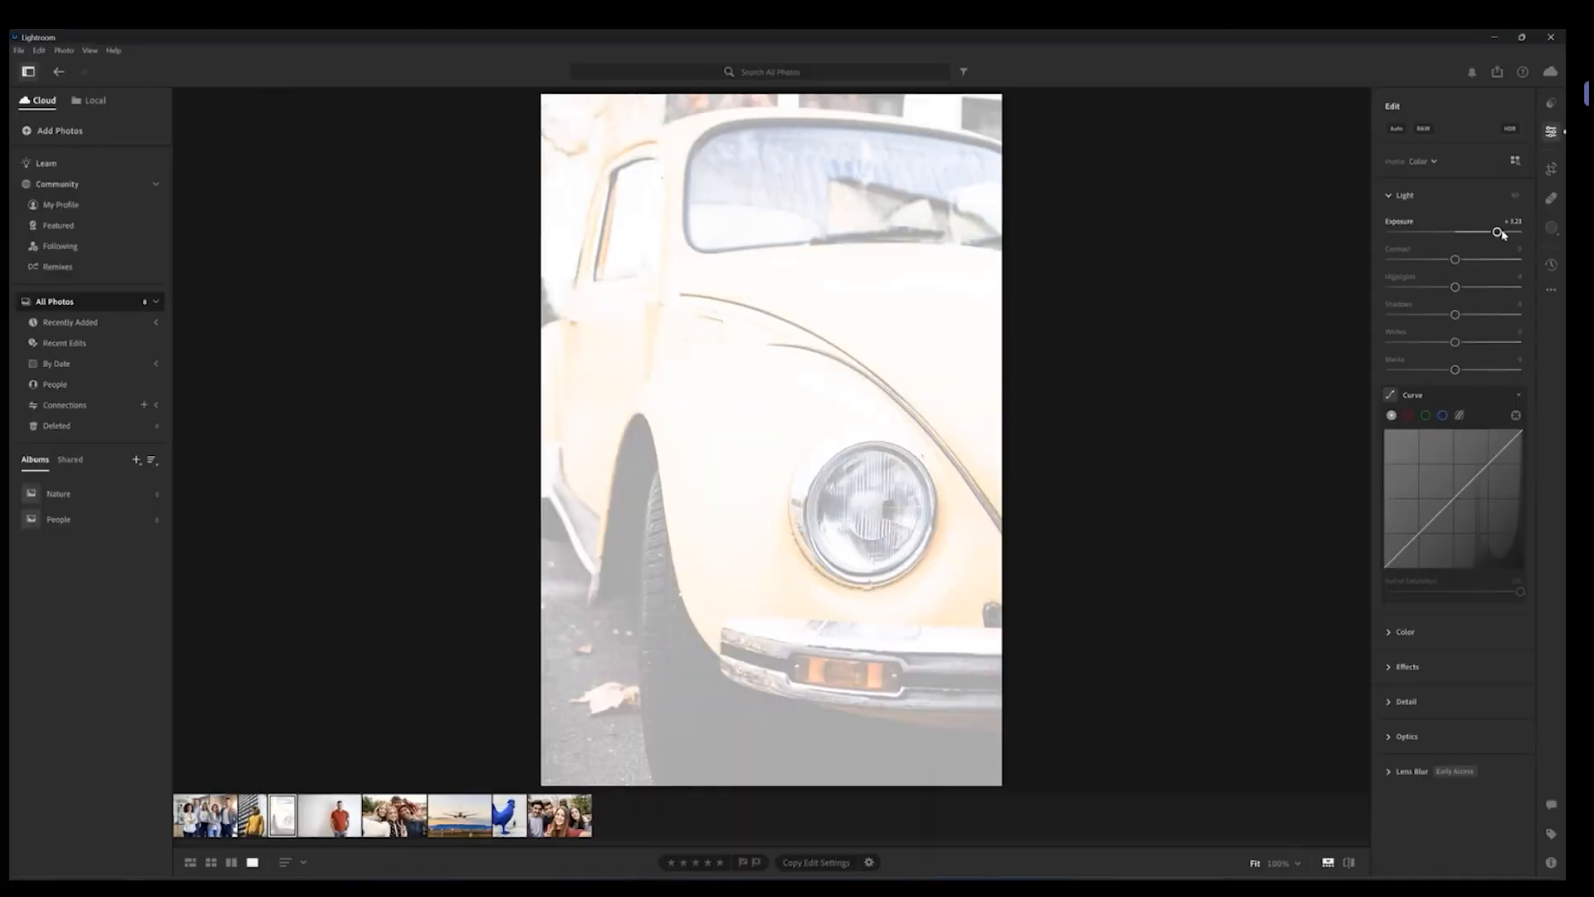
{"action": "double_click", "coordinate": [1498, 235]}
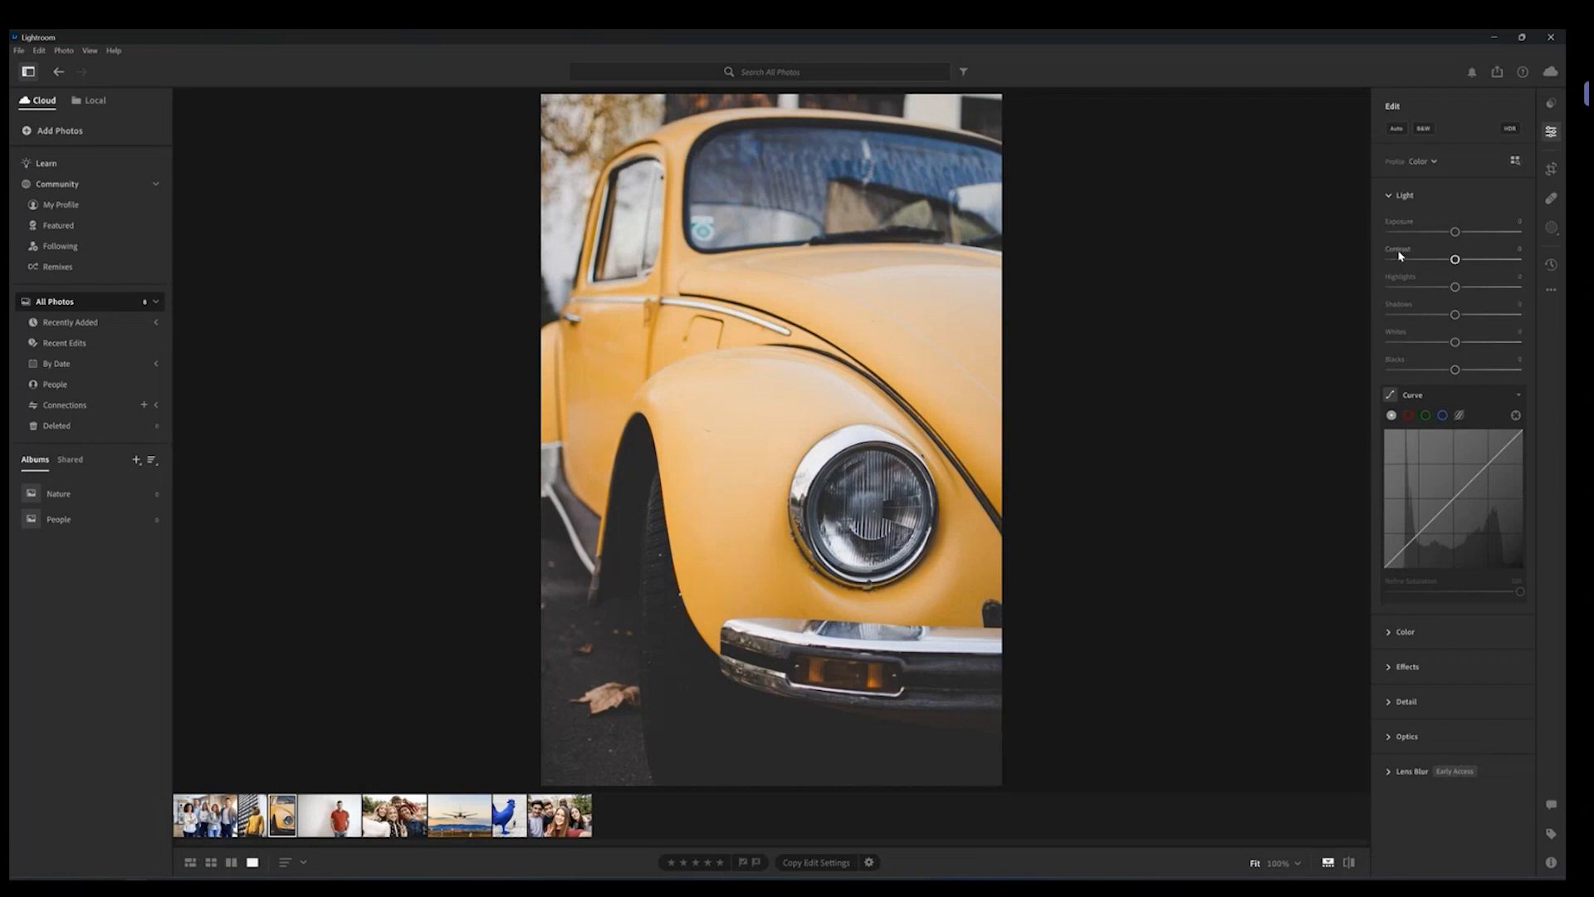
Step: Lower Contrast, checking a zoomed-in detail, push it down to -100, then reset Contrast to its default
{"action": "mouse_move", "coordinate": [1399, 253]}
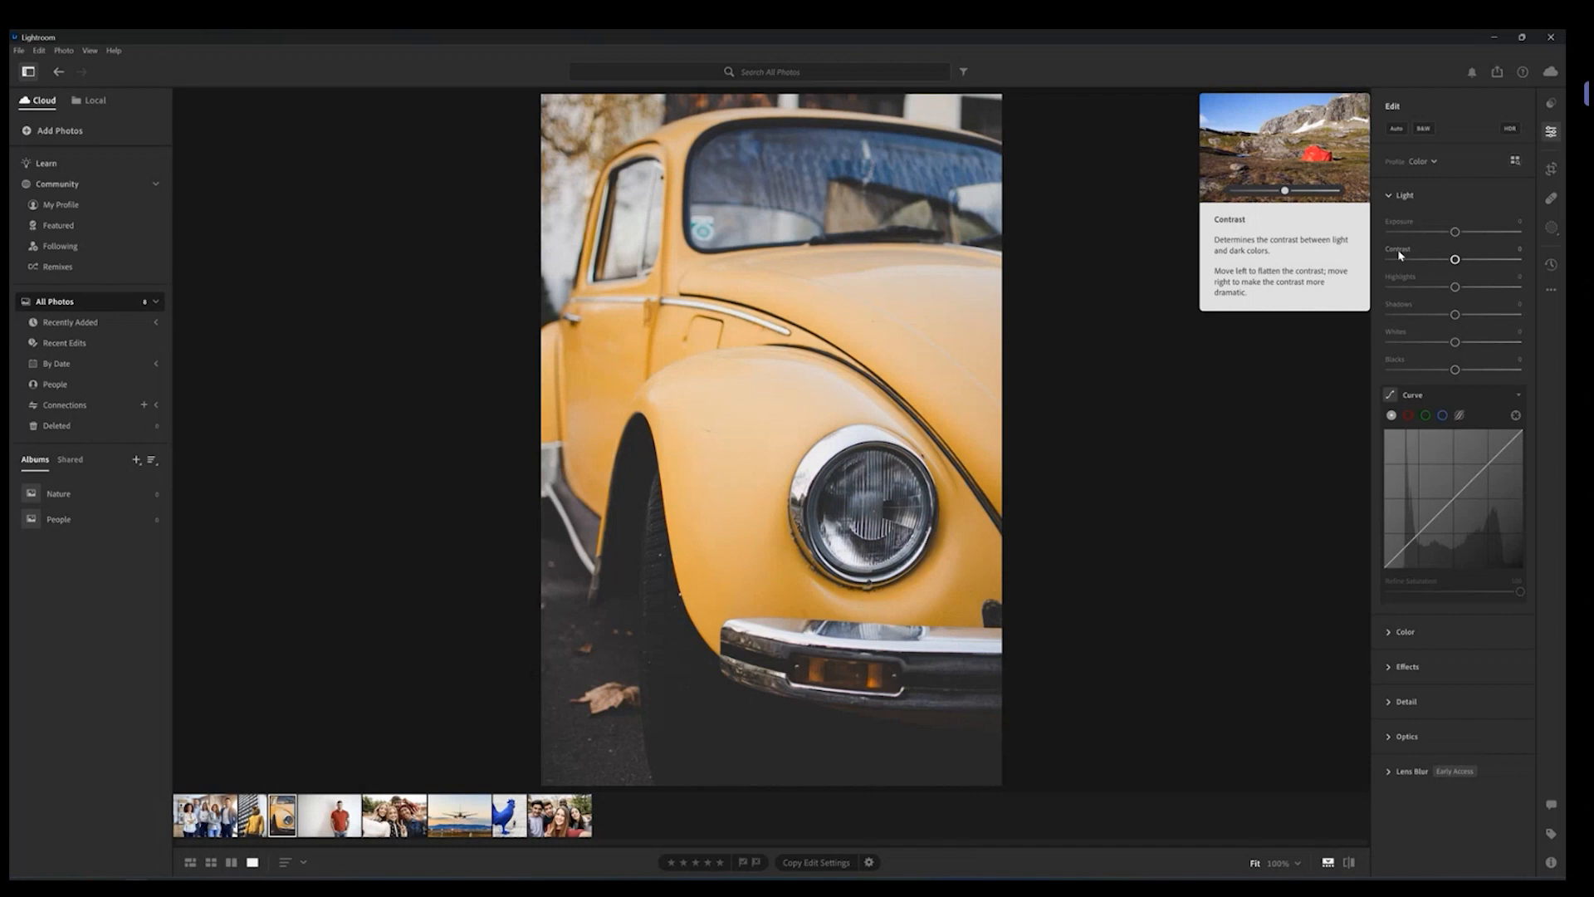
{"action": "mouse_move", "coordinate": [1455, 259]}
{"action": "left_mouse_down"}
{"action": "mouse_move", "coordinate": [1476, 261]}
{"action": "mouse_move", "coordinate": [1434, 260]}
{"action": "mouse_move", "coordinate": [1474, 262]}
{"action": "mouse_move", "coordinate": [1432, 274]}
{"action": "left_mouse_up"}
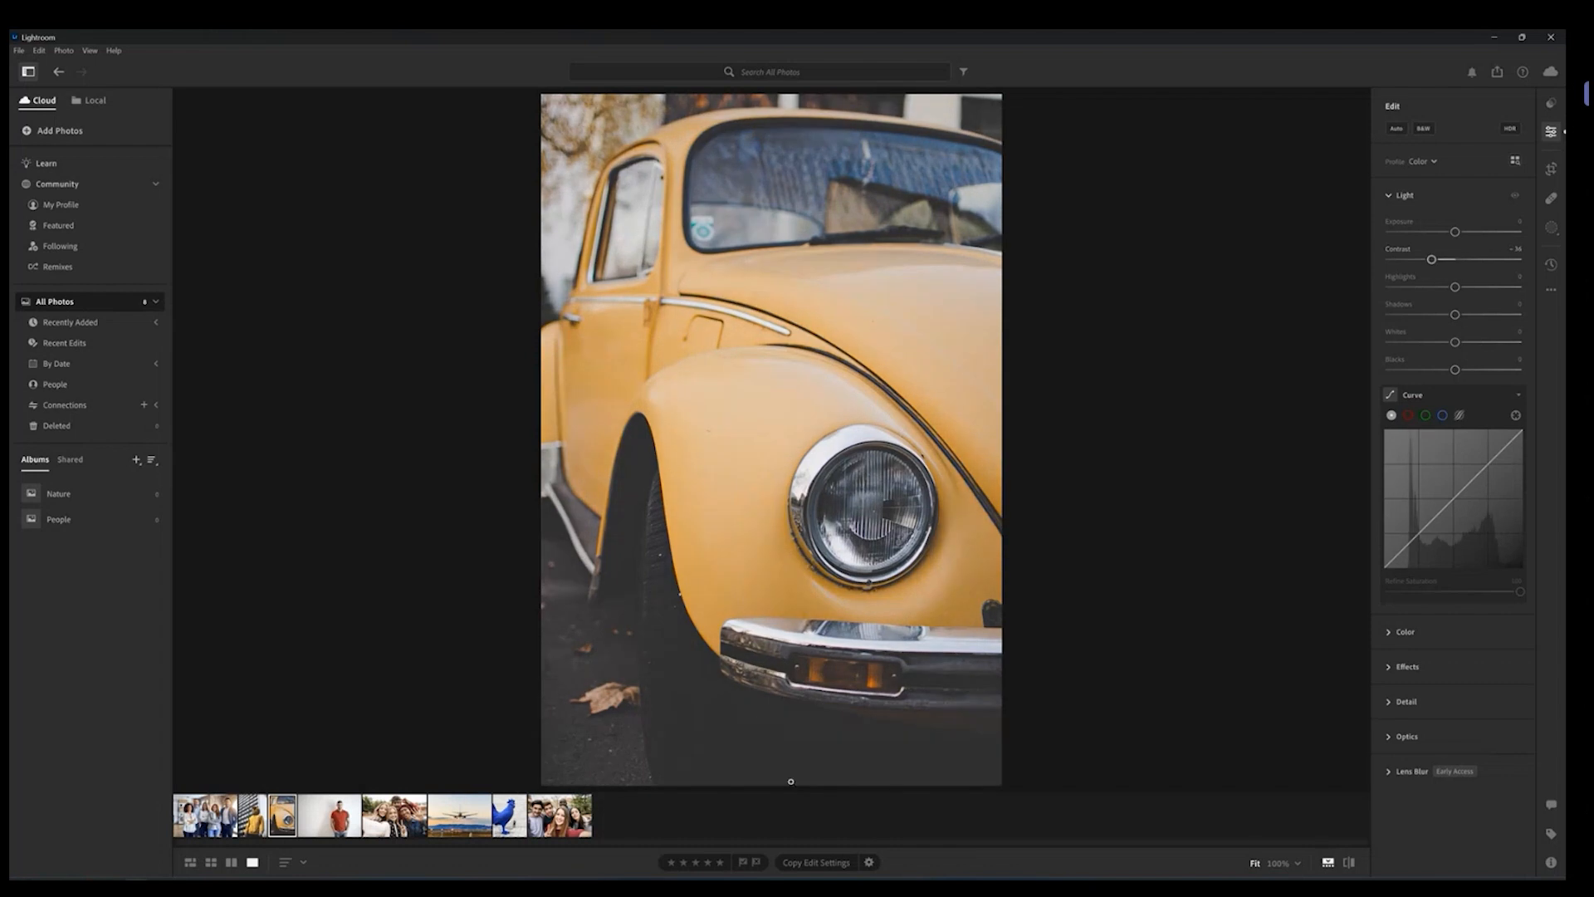
{"action": "left_click", "coordinate": [846, 748]}
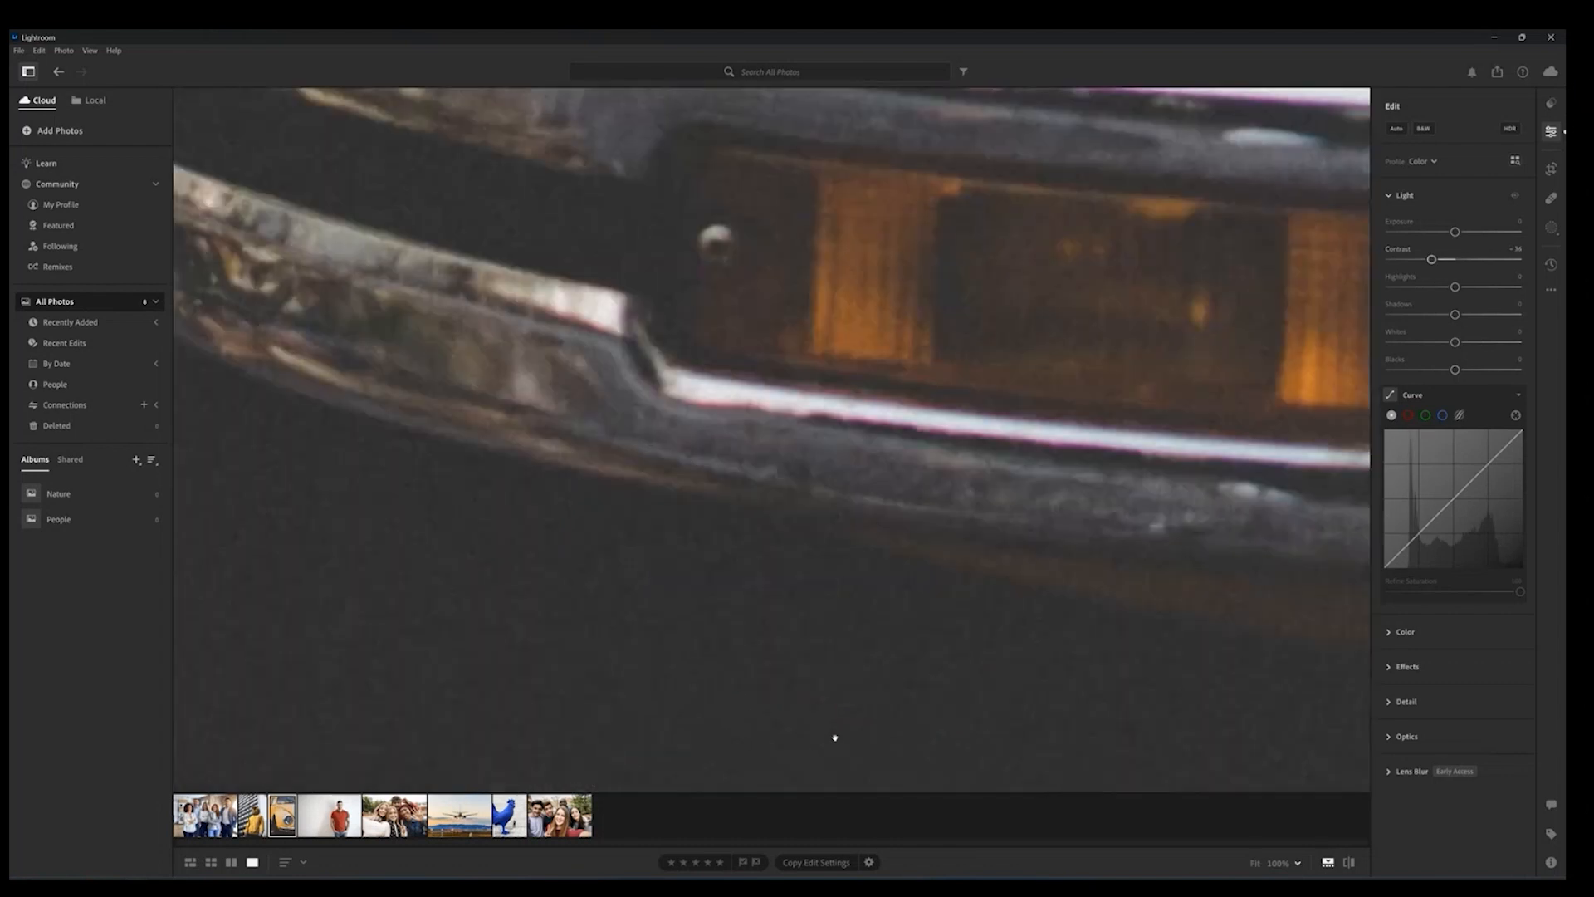
{"action": "key", "text": "ctrl+minus"}
{"action": "key", "text": "ctrl+minus"}
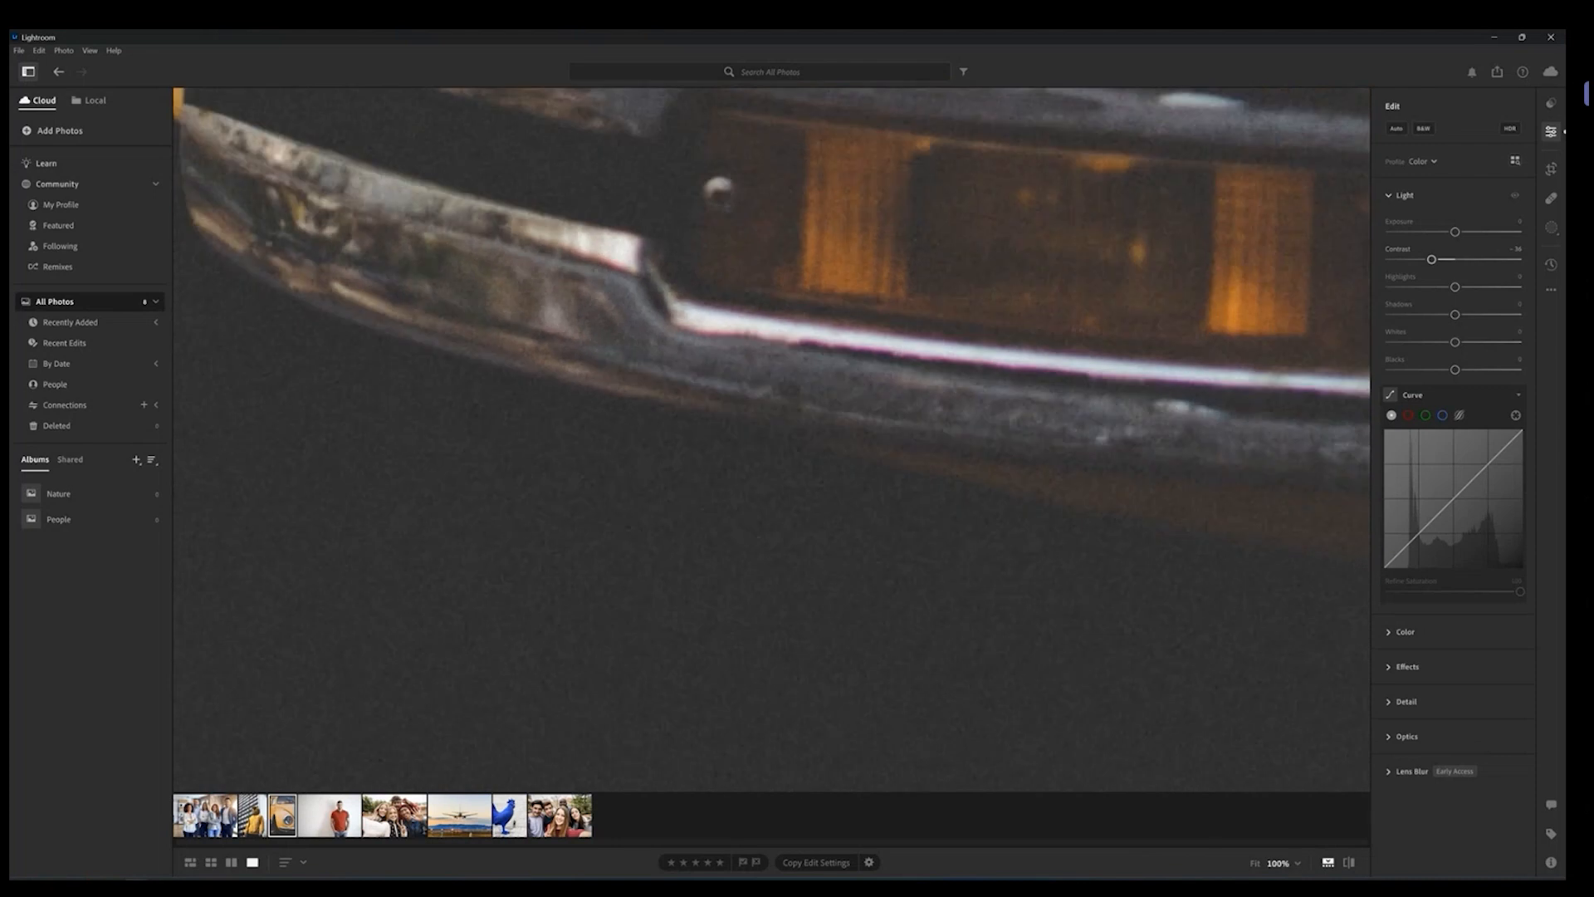
{"action": "key", "text": "ctrl+minus"}
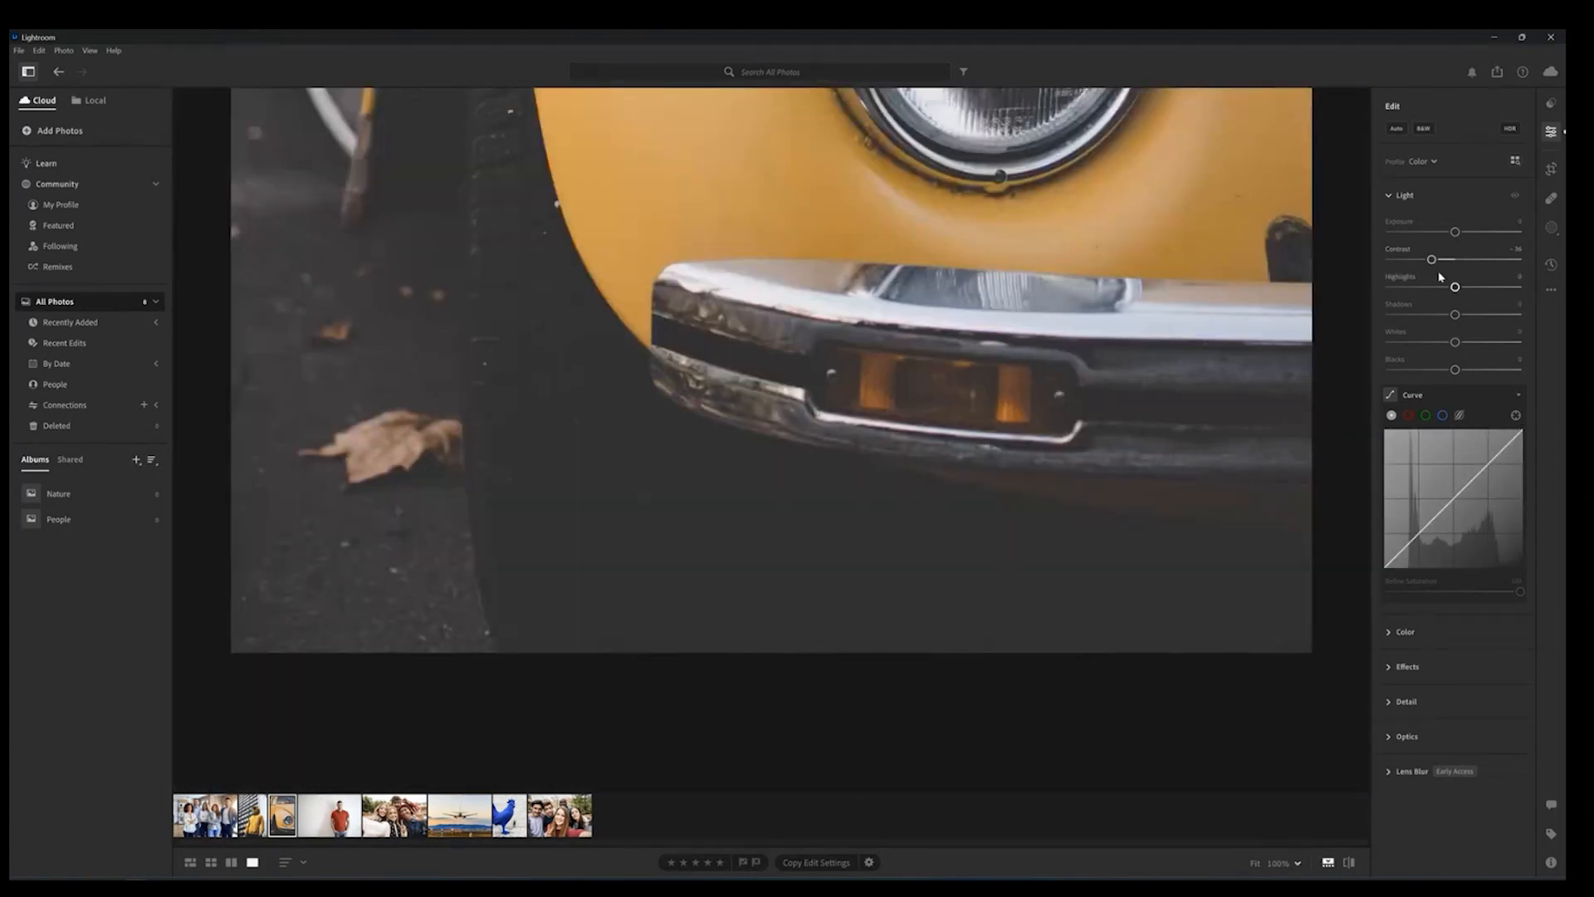
{"action": "mouse_move", "coordinate": [1432, 260]}
{"action": "left_mouse_down"}
{"action": "mouse_move", "coordinate": [1505, 261]}
{"action": "mouse_move", "coordinate": [1427, 261]}
{"action": "mouse_move", "coordinate": [1416, 278]}
{"action": "left_mouse_up"}
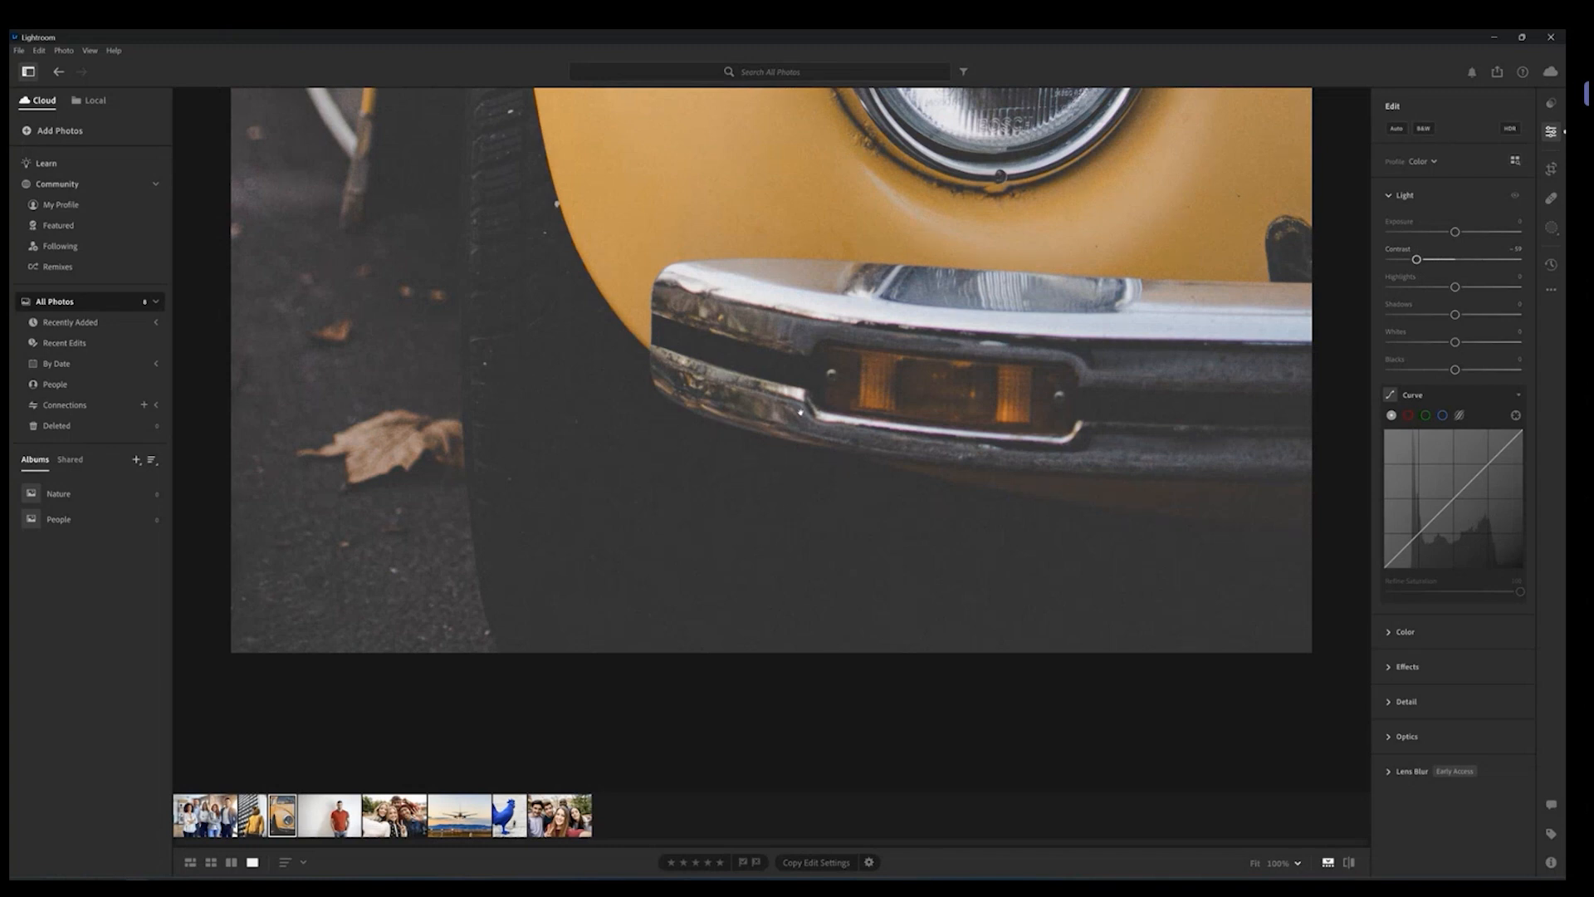
{"action": "left_click", "coordinate": [897, 242]}
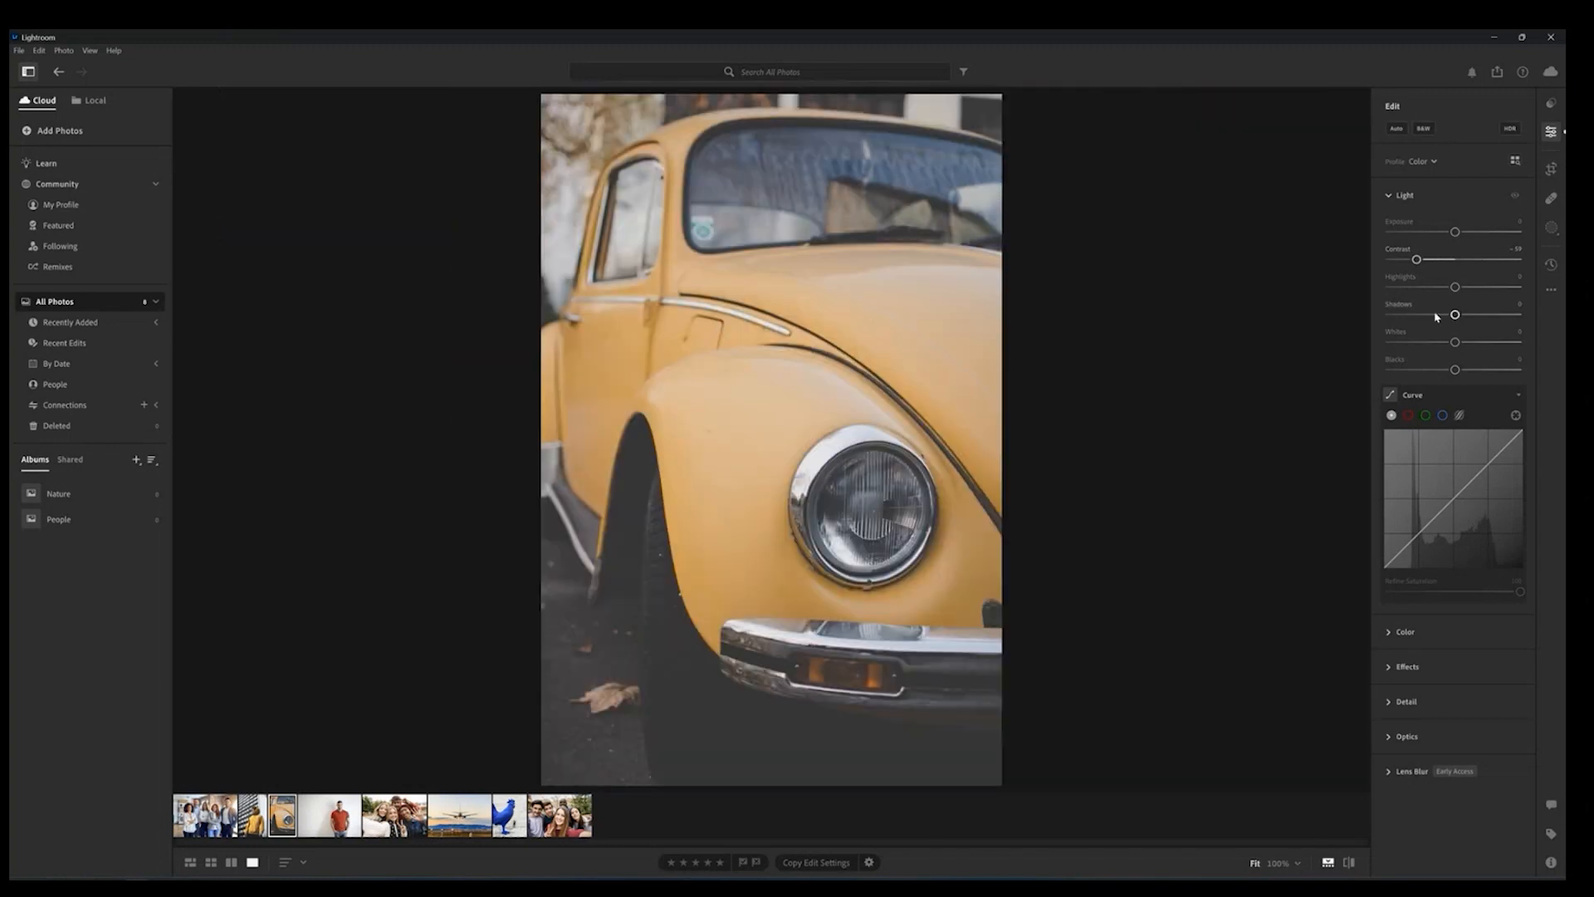
{"action": "left_click_drag", "start_coordinate": [1418, 260], "coordinate": [1383, 262]}
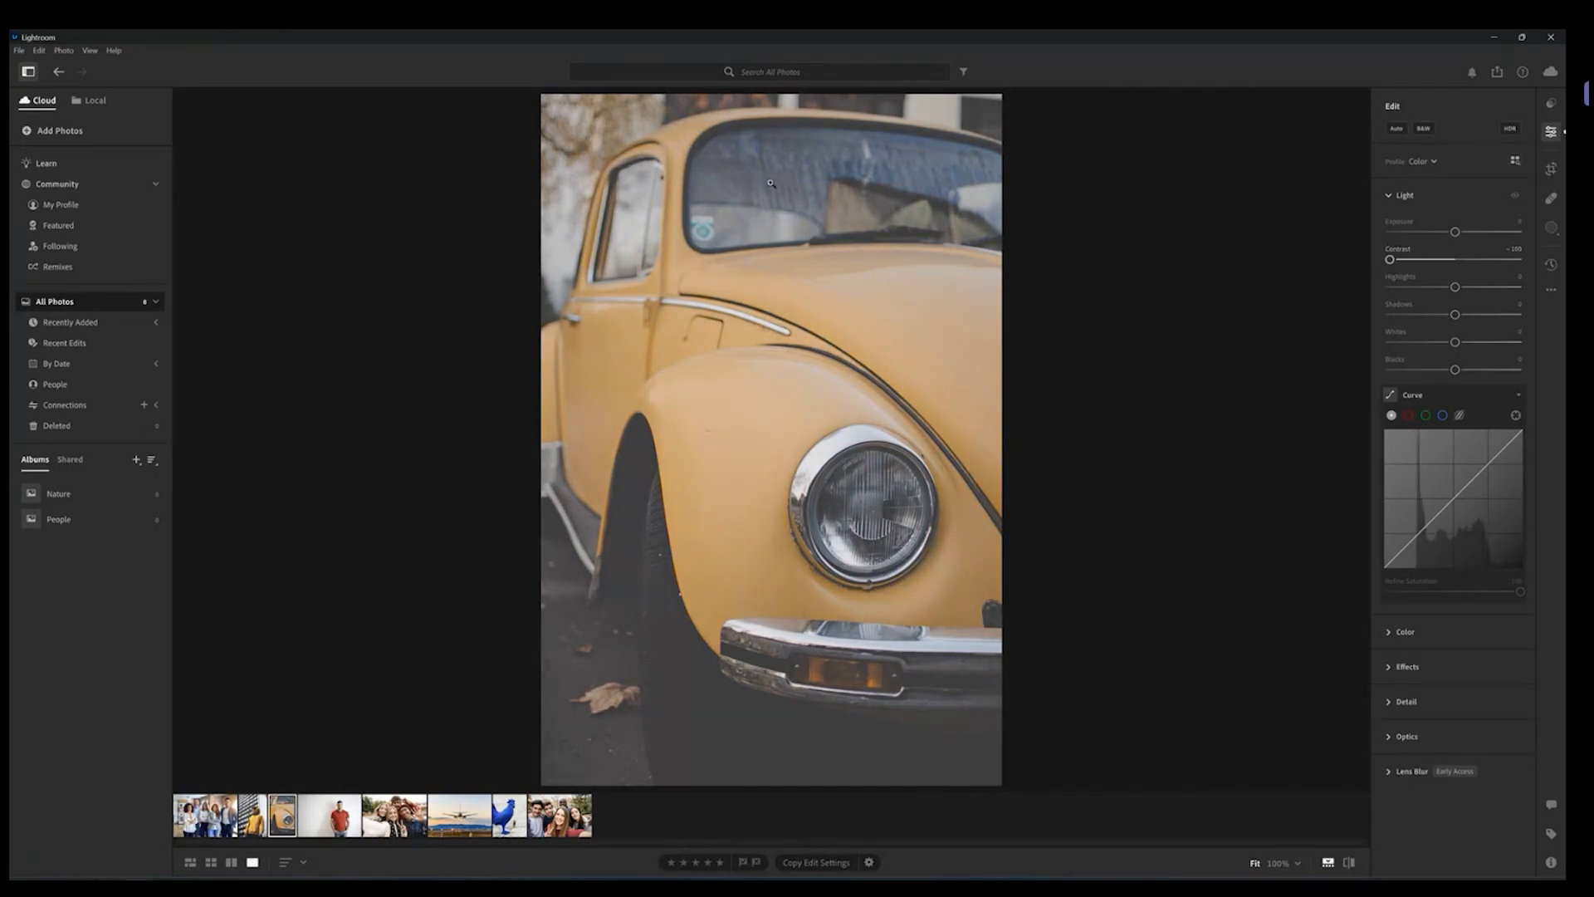
{"action": "mouse_move", "coordinate": [1390, 259]}
{"action": "left_mouse_down"}
{"action": "mouse_move", "coordinate": [1420, 259]}
{"action": "mouse_move", "coordinate": [1404, 262]}
{"action": "left_mouse_up"}
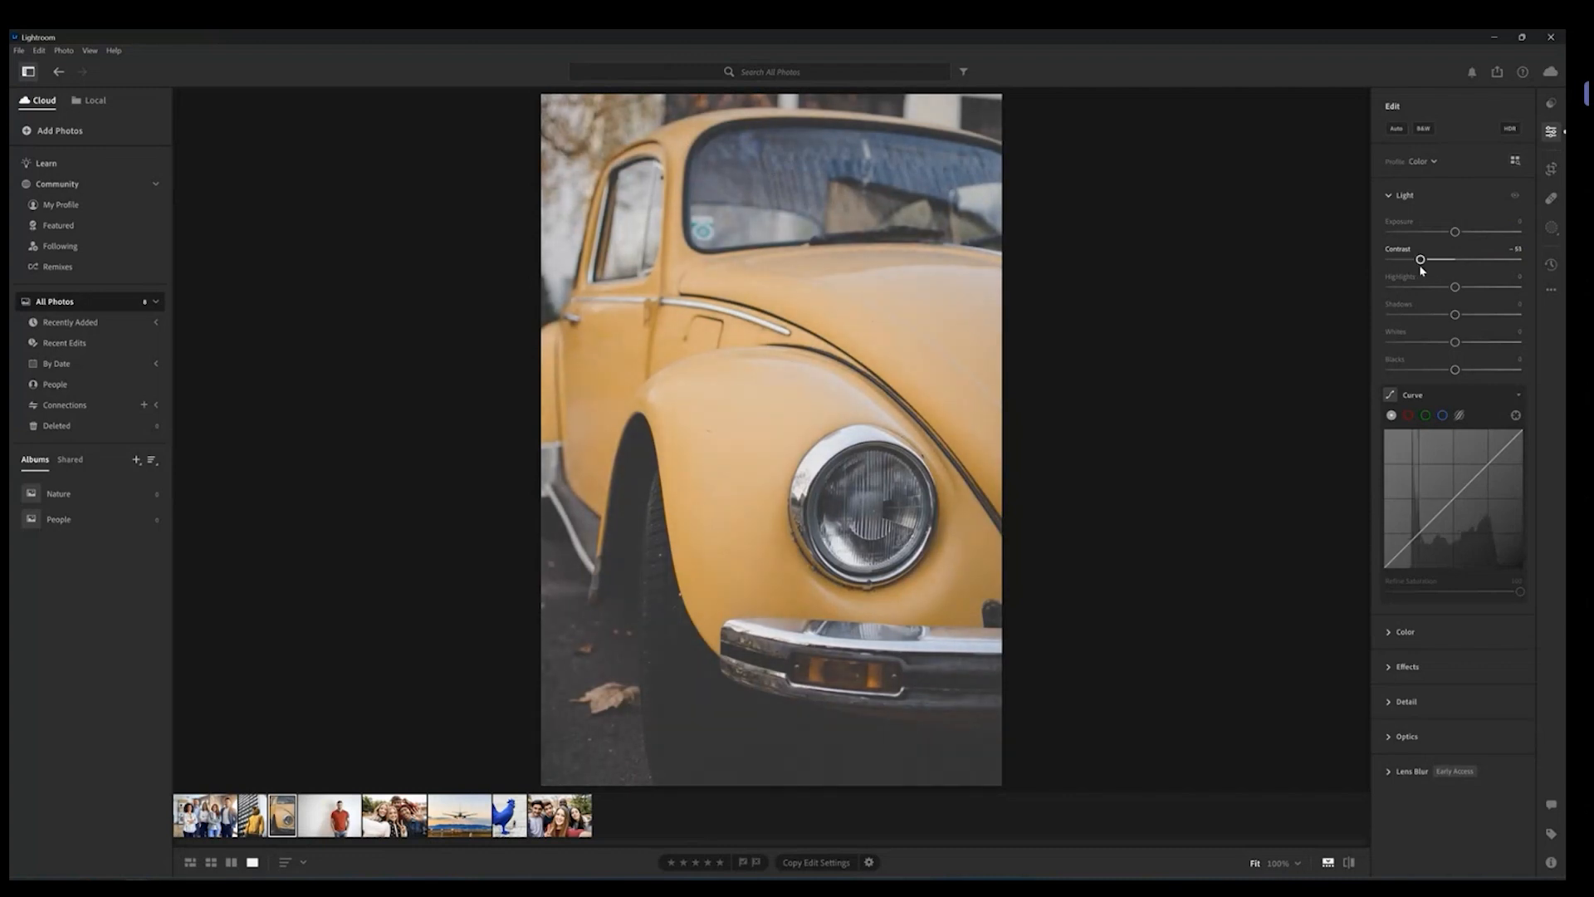
{"action": "double_click", "coordinate": [1418, 260]}
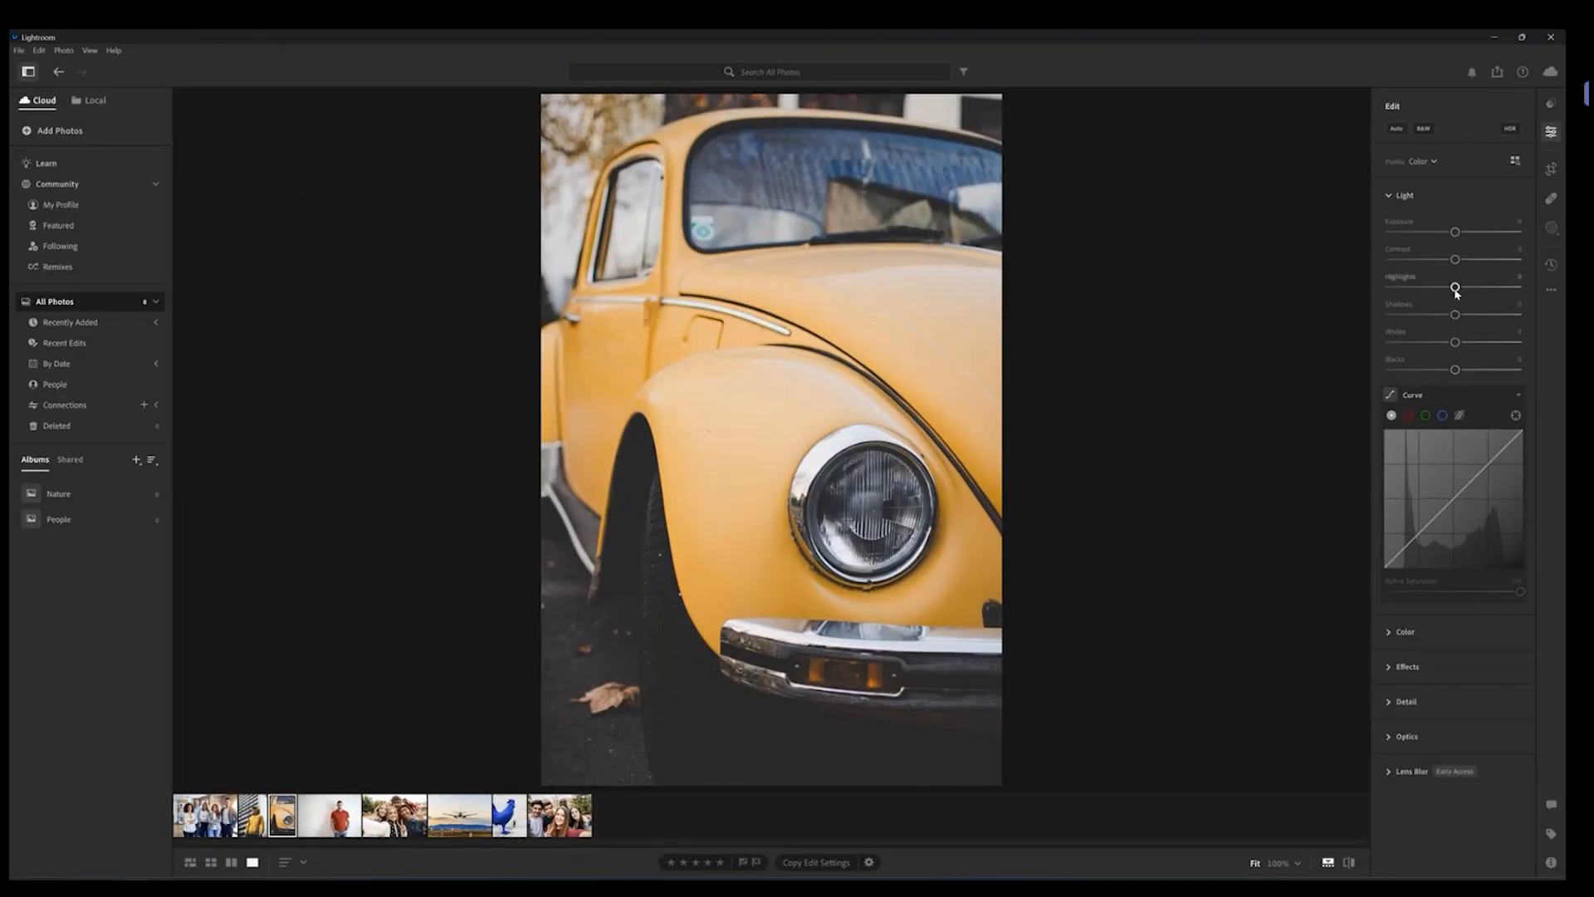
Step: Raise Highlights to +20, then reset Highlights to its default
{"action": "mouse_move", "coordinate": [1455, 288]}
{"action": "left_mouse_down"}
{"action": "mouse_move", "coordinate": [1495, 287]}
{"action": "mouse_move", "coordinate": [1468, 287]}
{"action": "left_mouse_up"}
{"action": "left_click", "coordinate": [827, 395]}
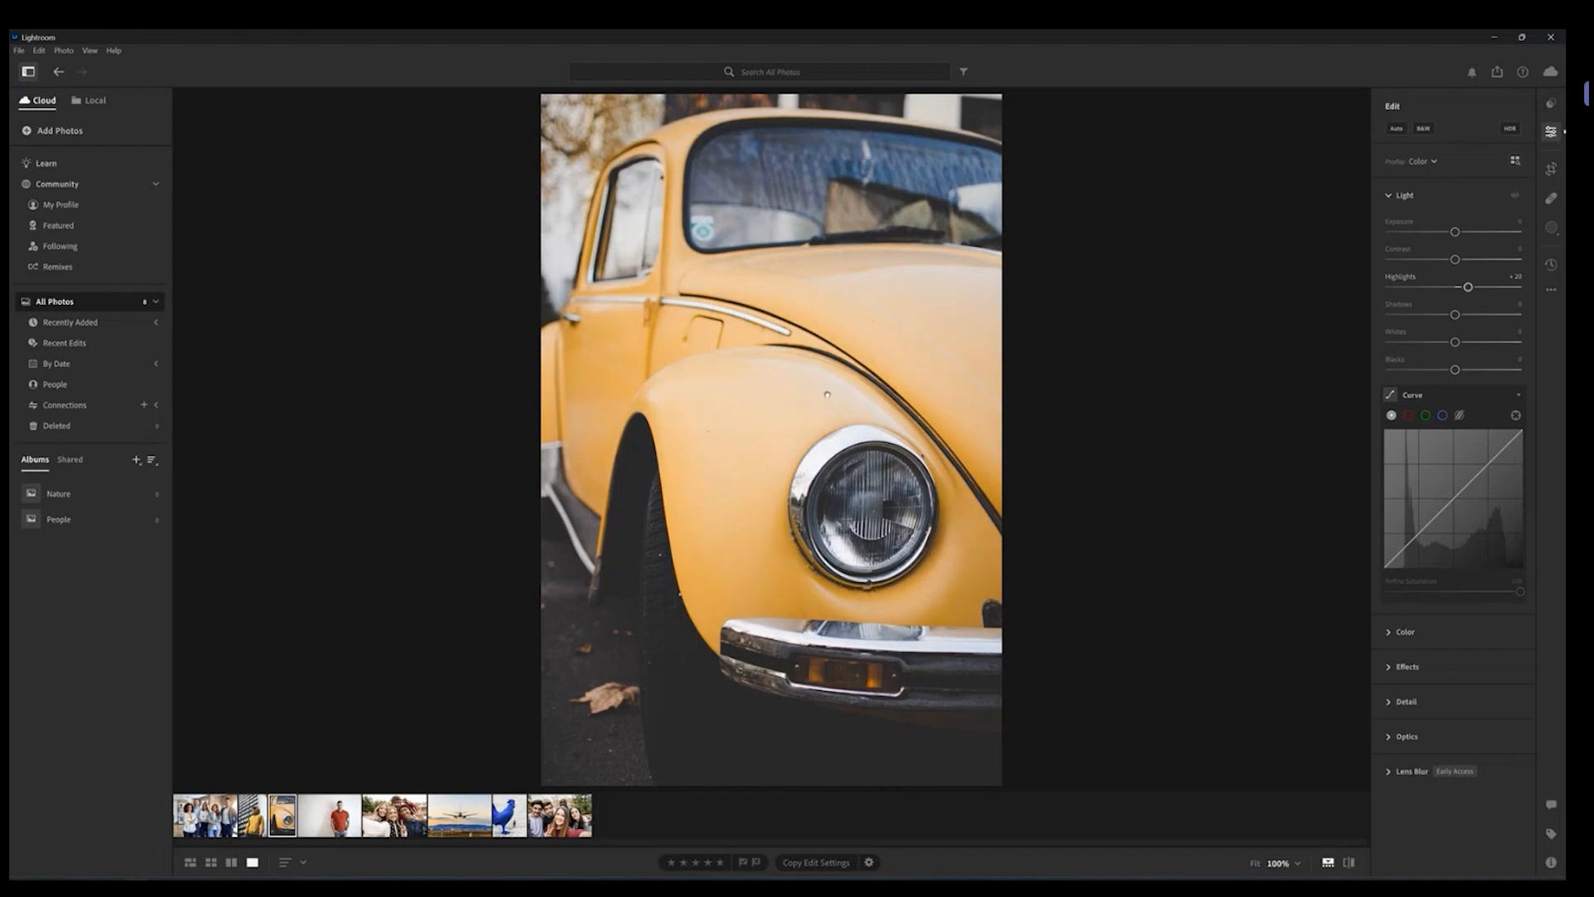
{"action": "left_click_drag", "start_coordinate": [1468, 287], "coordinate": [1451, 321]}
{"action": "double_click", "coordinate": [1442, 288]}
Step: Zoom into the headlight and raise the Shadows slider to brighten dark areas
{"action": "left_click", "coordinate": [942, 525]}
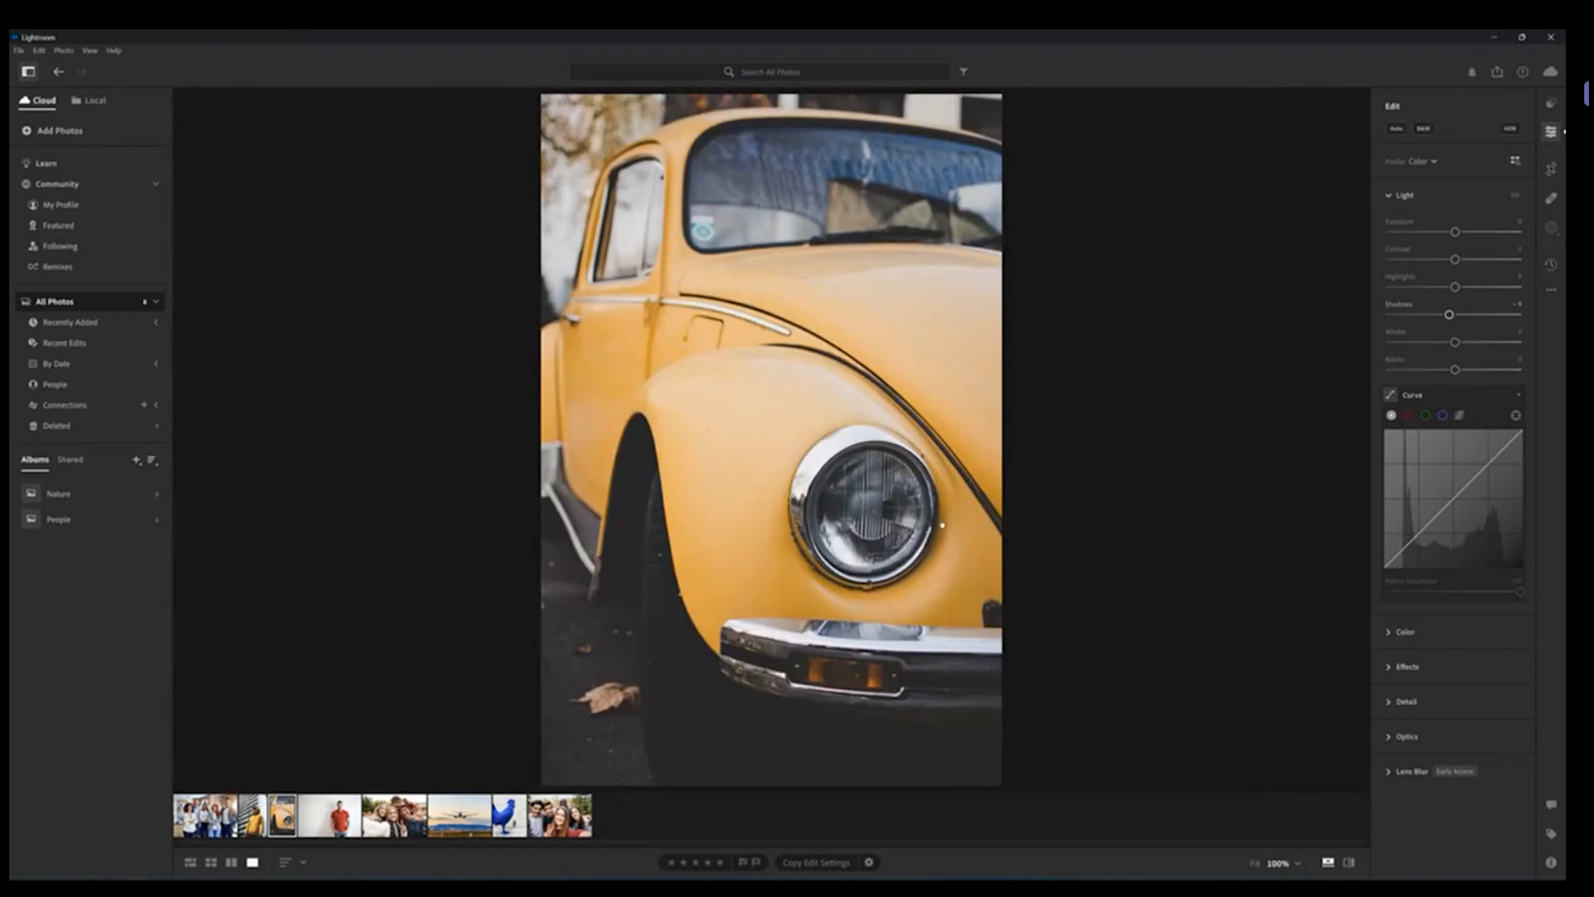
{"action": "left_click", "coordinate": [942, 524]}
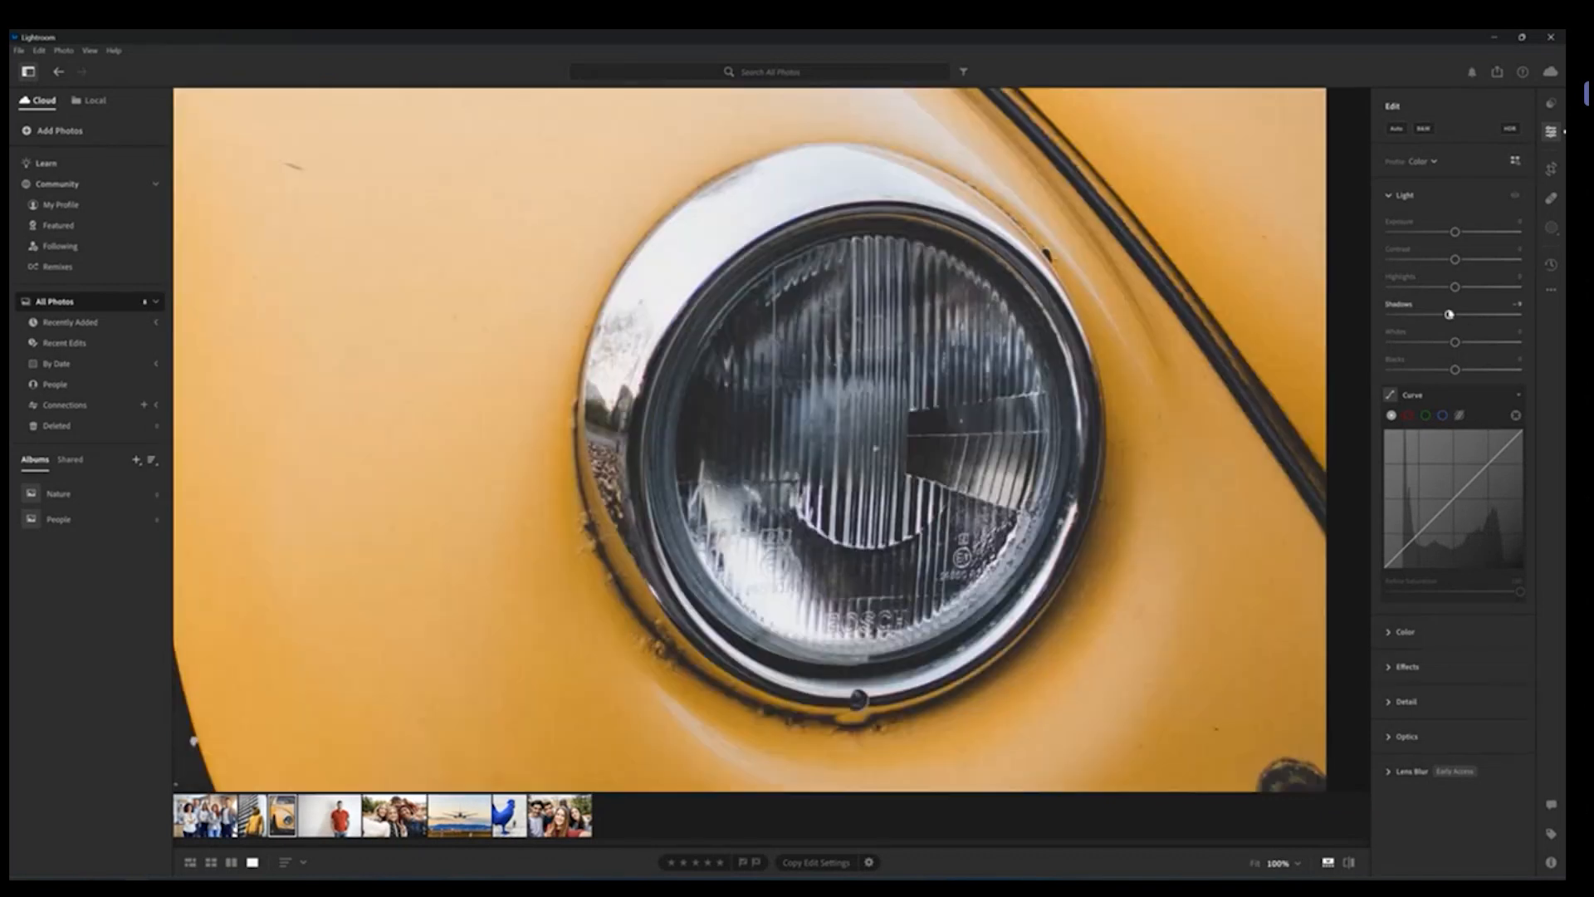
{"action": "left_click_drag", "start_coordinate": [1449, 314], "coordinate": [1465, 344]}
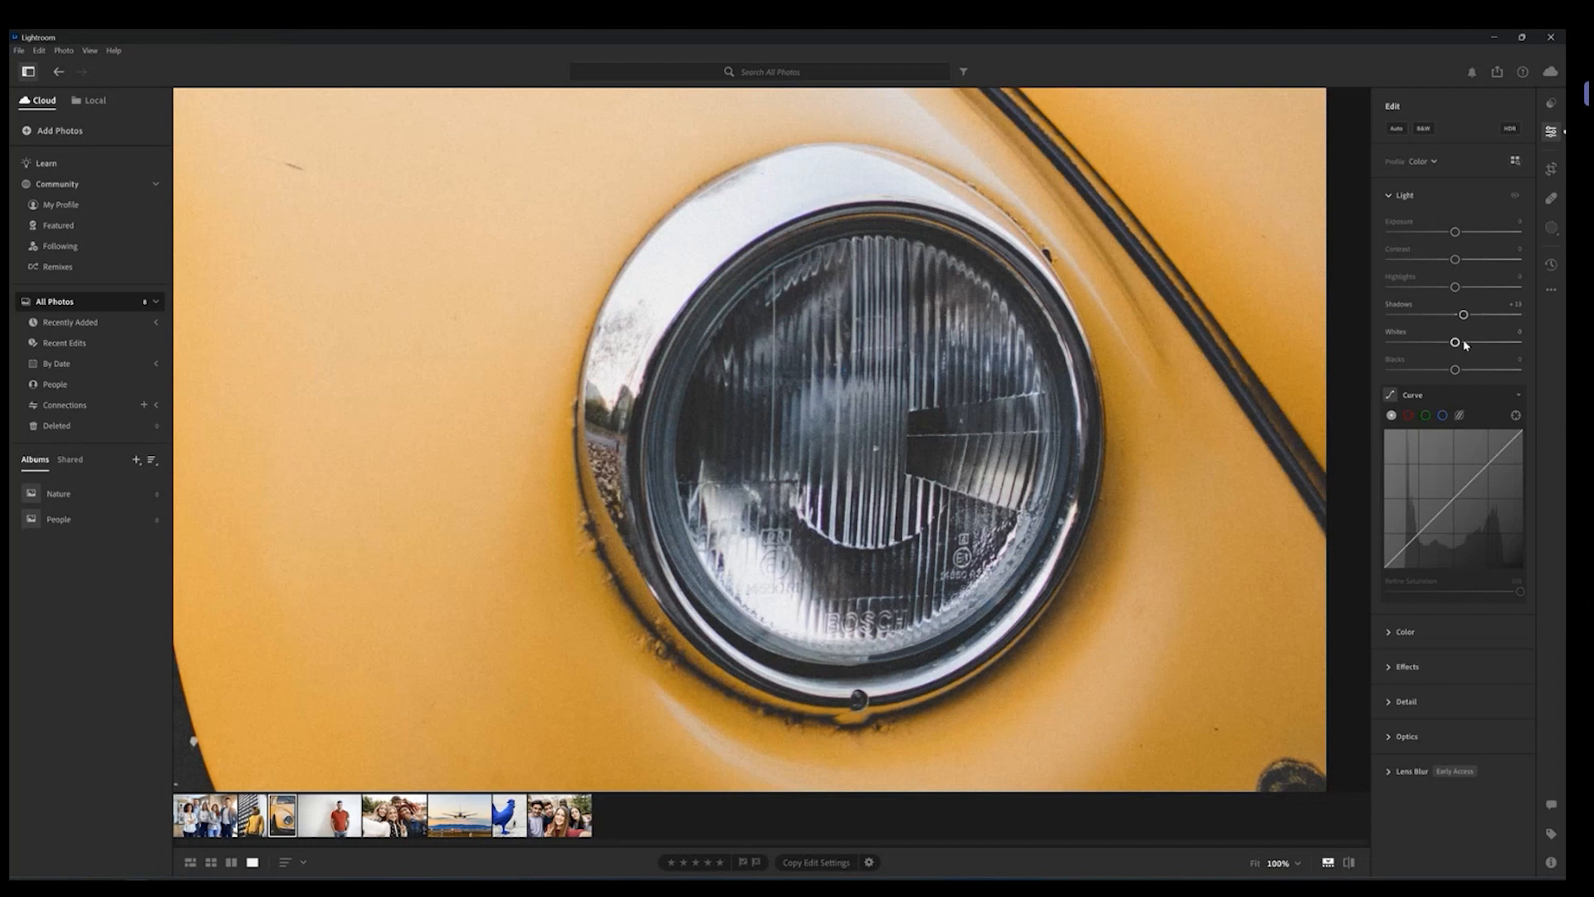
{"action": "mouse_move", "coordinate": [1461, 315]}
{"action": "left_mouse_down"}
{"action": "mouse_move", "coordinate": [1392, 314]}
{"action": "mouse_move", "coordinate": [1486, 314]}
{"action": "mouse_move", "coordinate": [1388, 315]}
{"action": "mouse_move", "coordinate": [1480, 314]}
{"action": "left_mouse_up"}
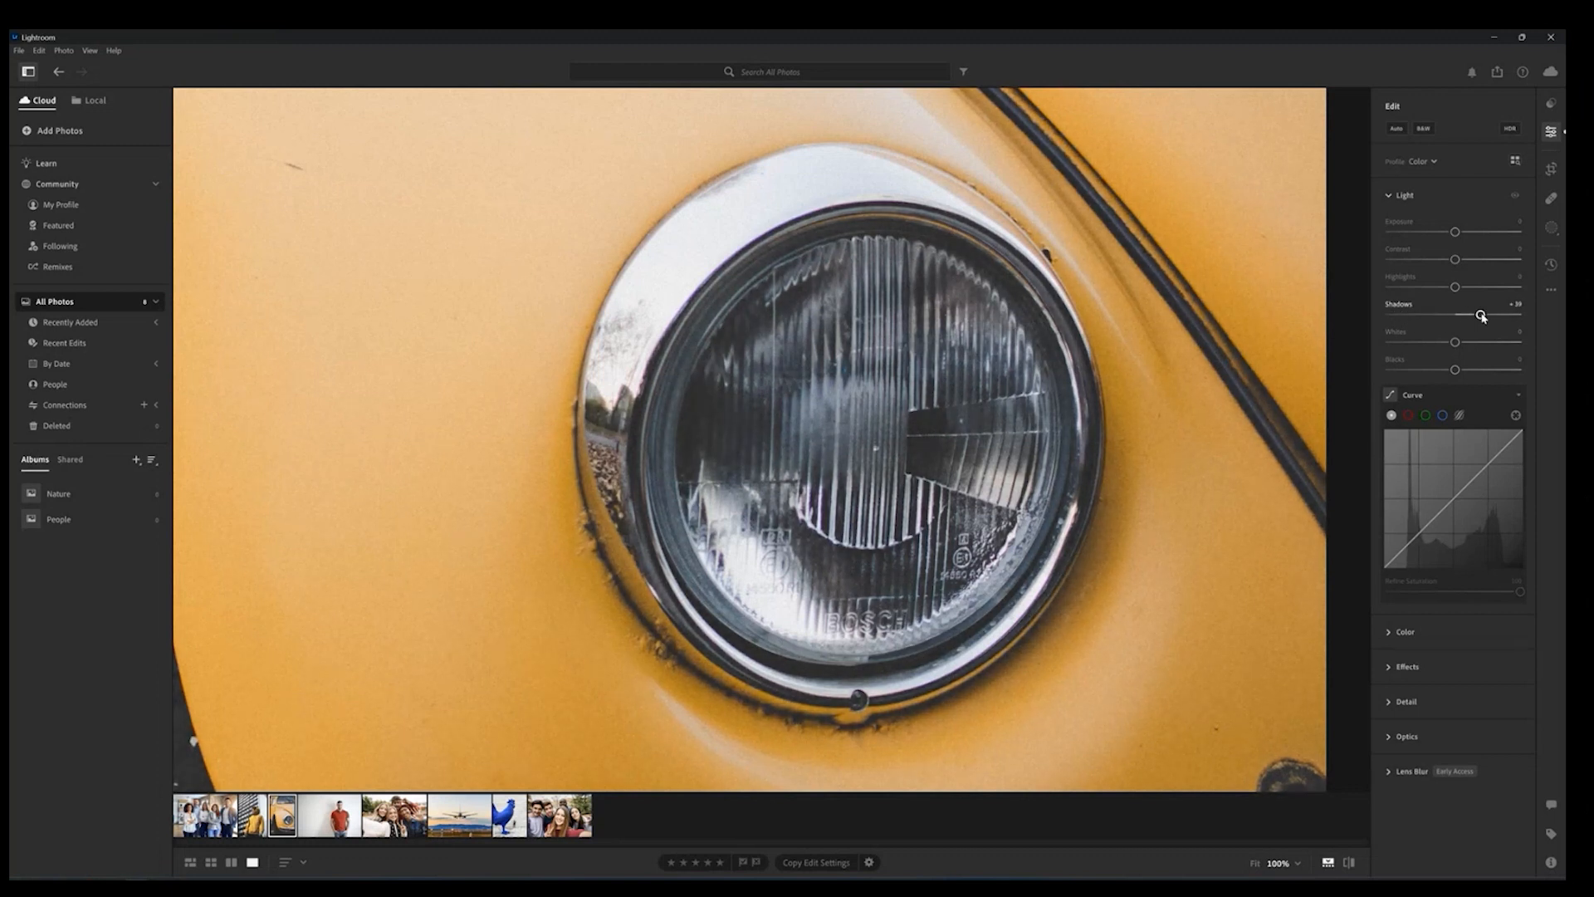
Step: Reset Shadows to its default, then shape an S-curve on the tone curve and remove its points again
{"action": "double_click", "coordinate": [1481, 316]}
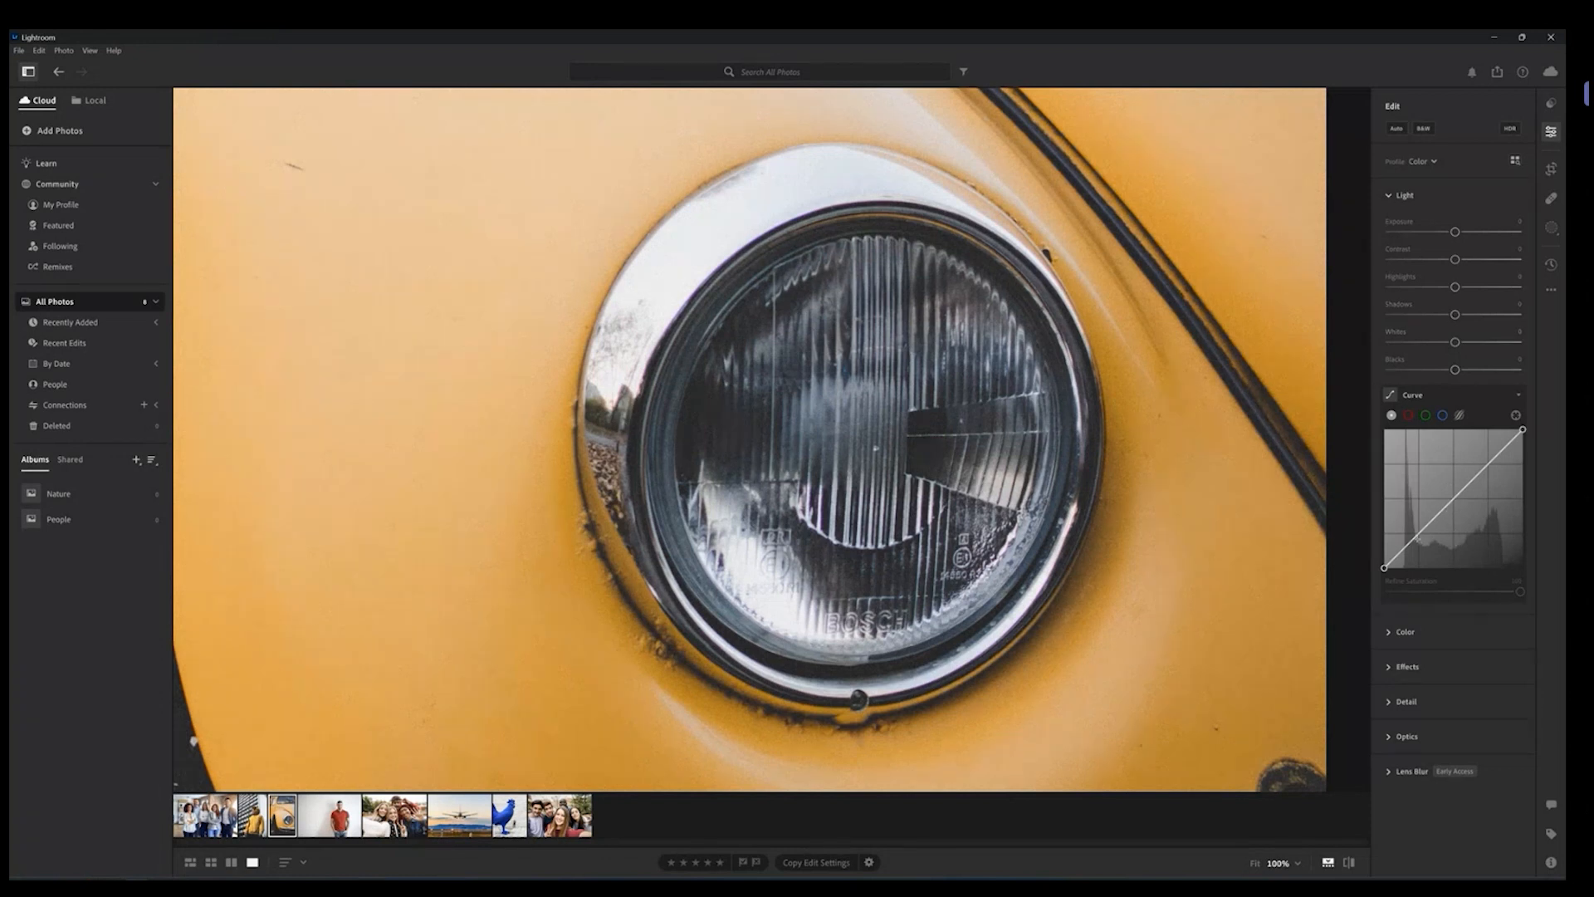
{"action": "left_click_drag", "start_coordinate": [1418, 537], "coordinate": [1447, 494]}
{"action": "left_click", "coordinate": [1153, 501]}
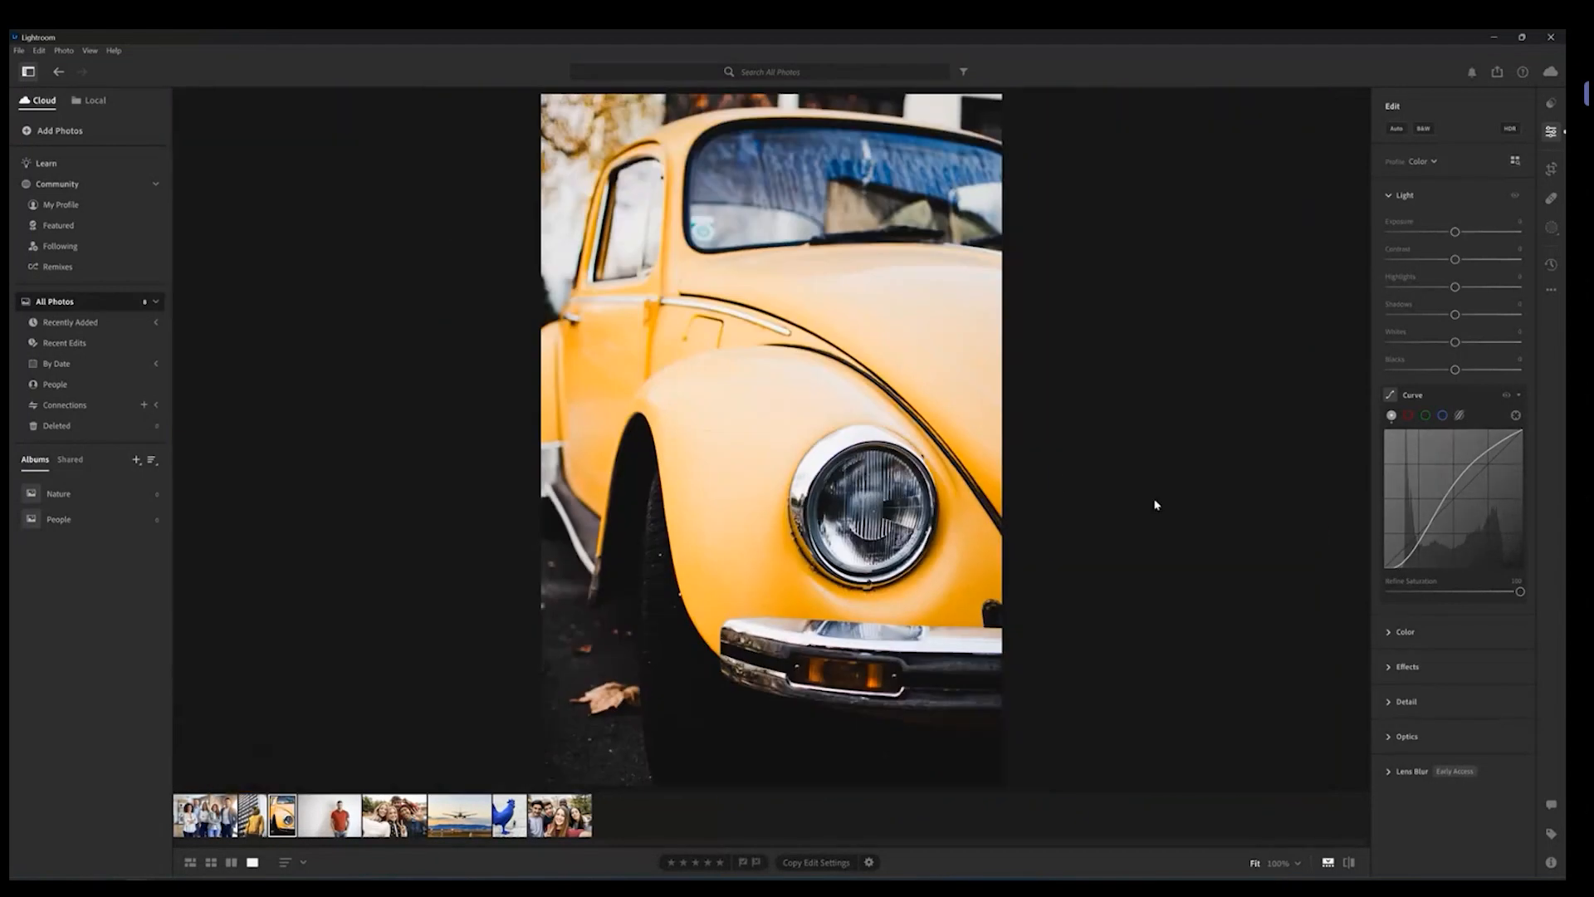
{"action": "left_click_drag", "start_coordinate": [1394, 568], "coordinate": [1474, 461]}
{"action": "mouse_move", "coordinate": [1431, 535]}
{"action": "left_mouse_down"}
{"action": "mouse_move", "coordinate": [1410, 516]}
{"action": "mouse_move", "coordinate": [1441, 538]}
{"action": "mouse_move", "coordinate": [1433, 521]}
{"action": "left_mouse_up"}
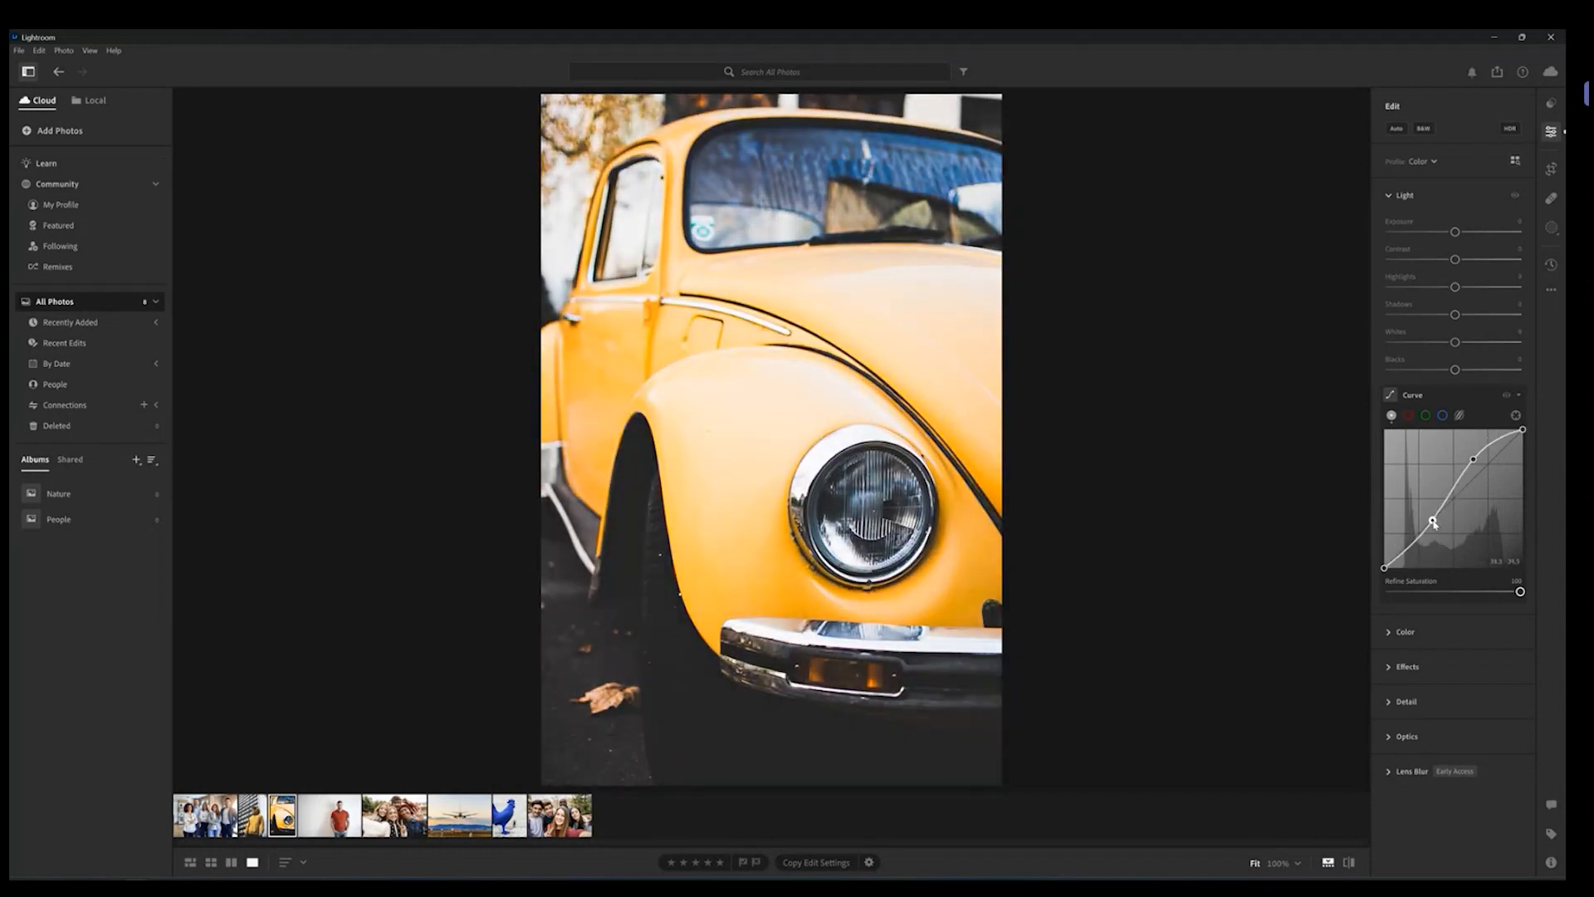
{"action": "left_click_drag", "start_coordinate": [1474, 460], "coordinate": [1468, 462]}
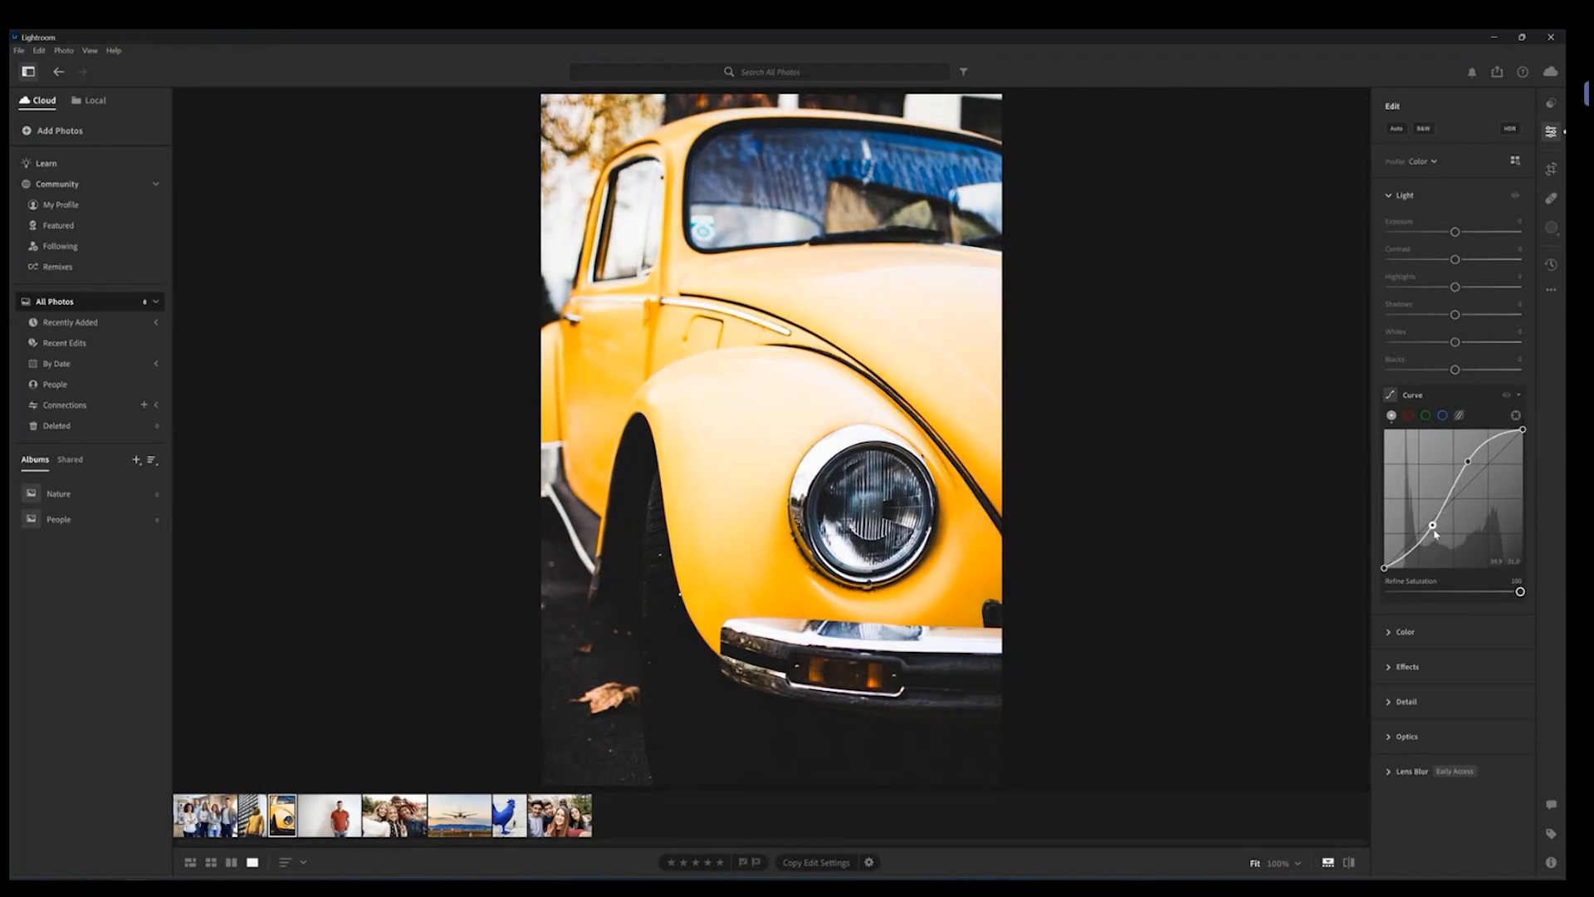
{"action": "left_click_drag", "start_coordinate": [1435, 532], "coordinate": [1437, 534]}
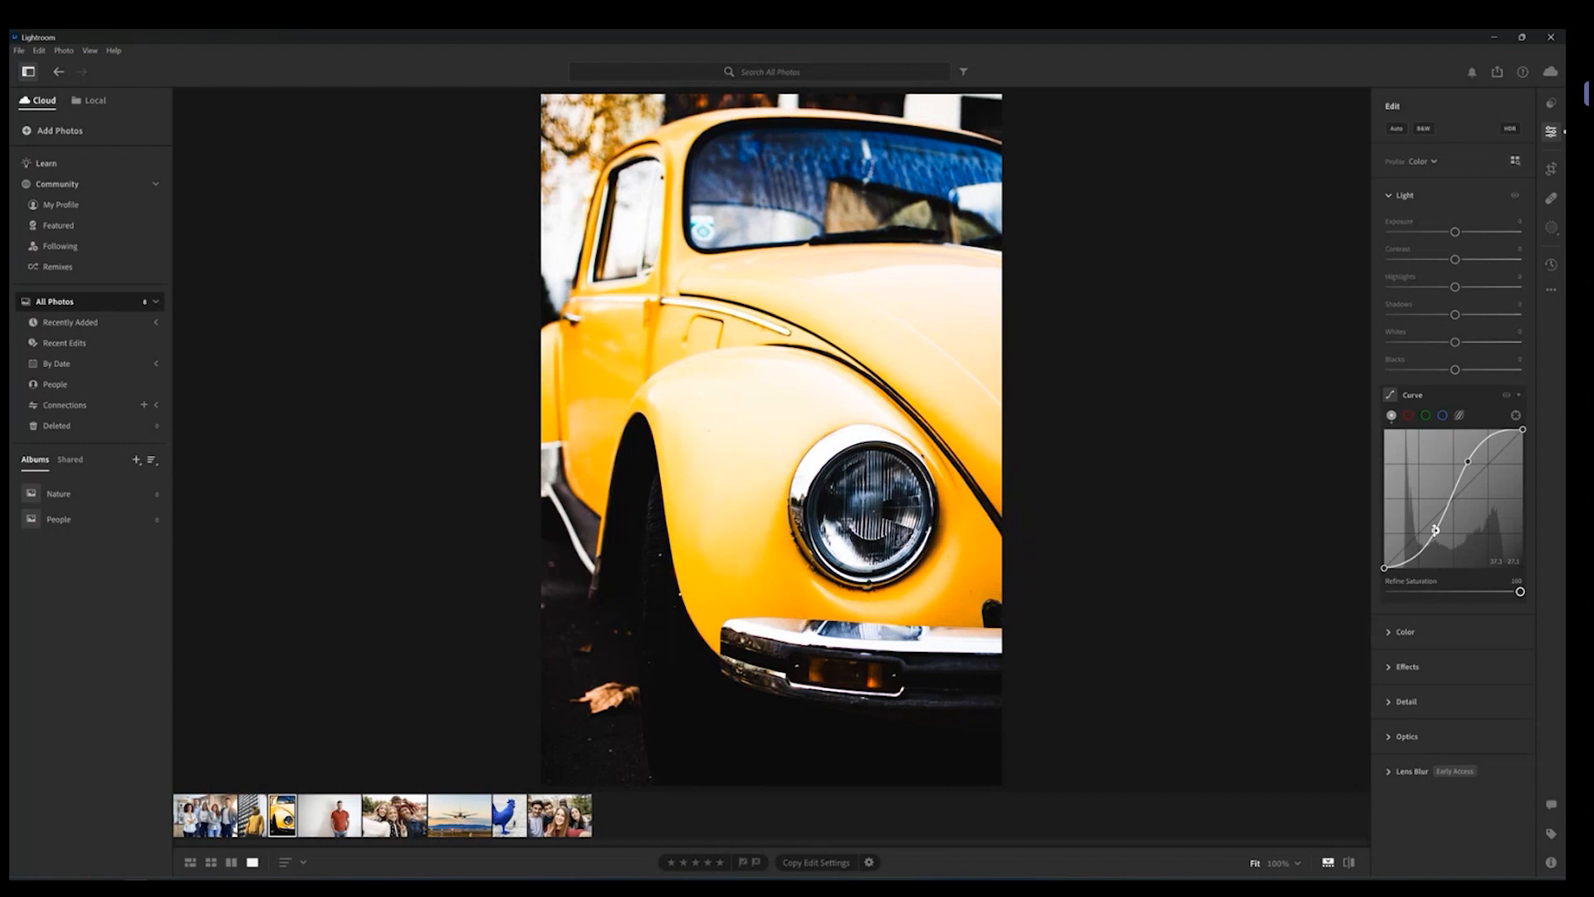
{"action": "double_click", "coordinate": [1467, 461]}
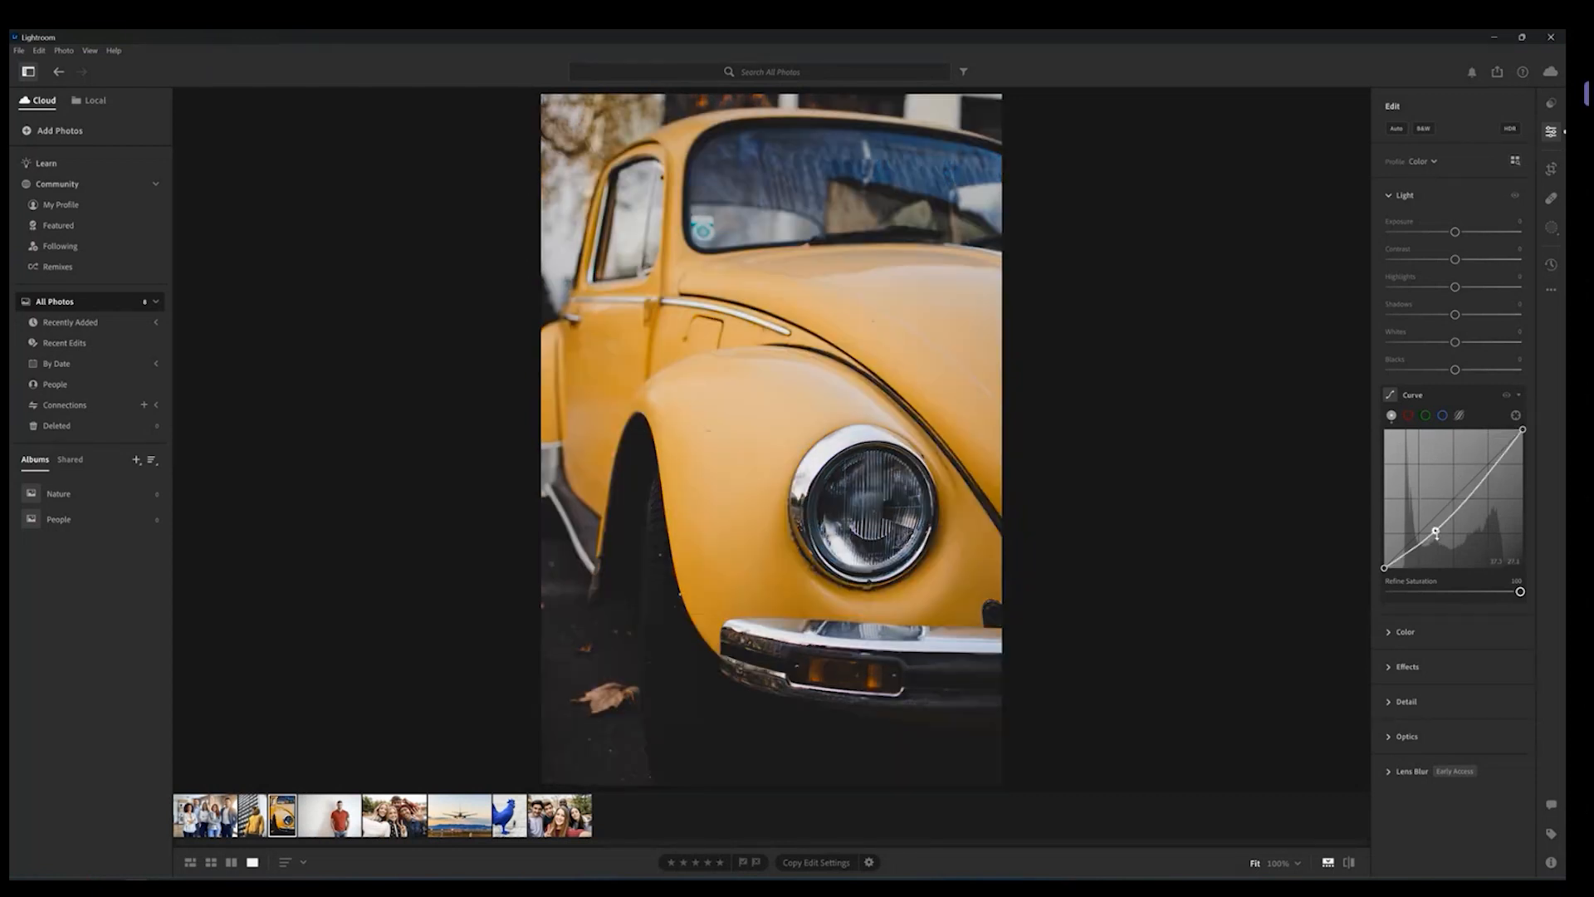
{"action": "double_click", "coordinate": [1436, 533]}
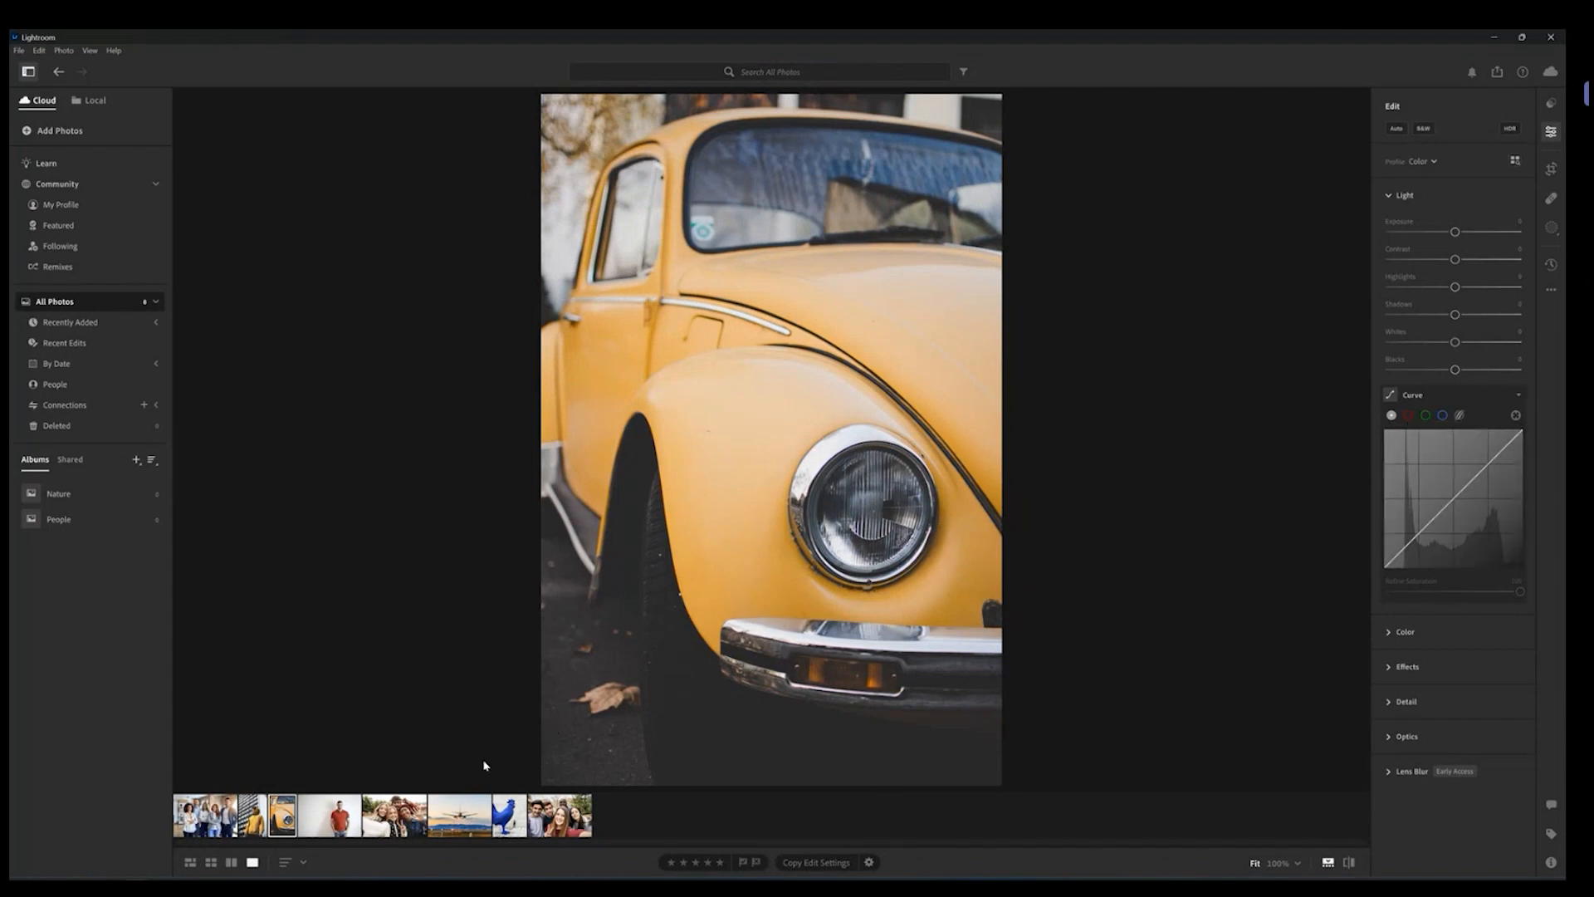
Step: Switch to local photos, open the AP folder, then open the CC folder's dark market photo
{"action": "left_click", "coordinate": [93, 101]}
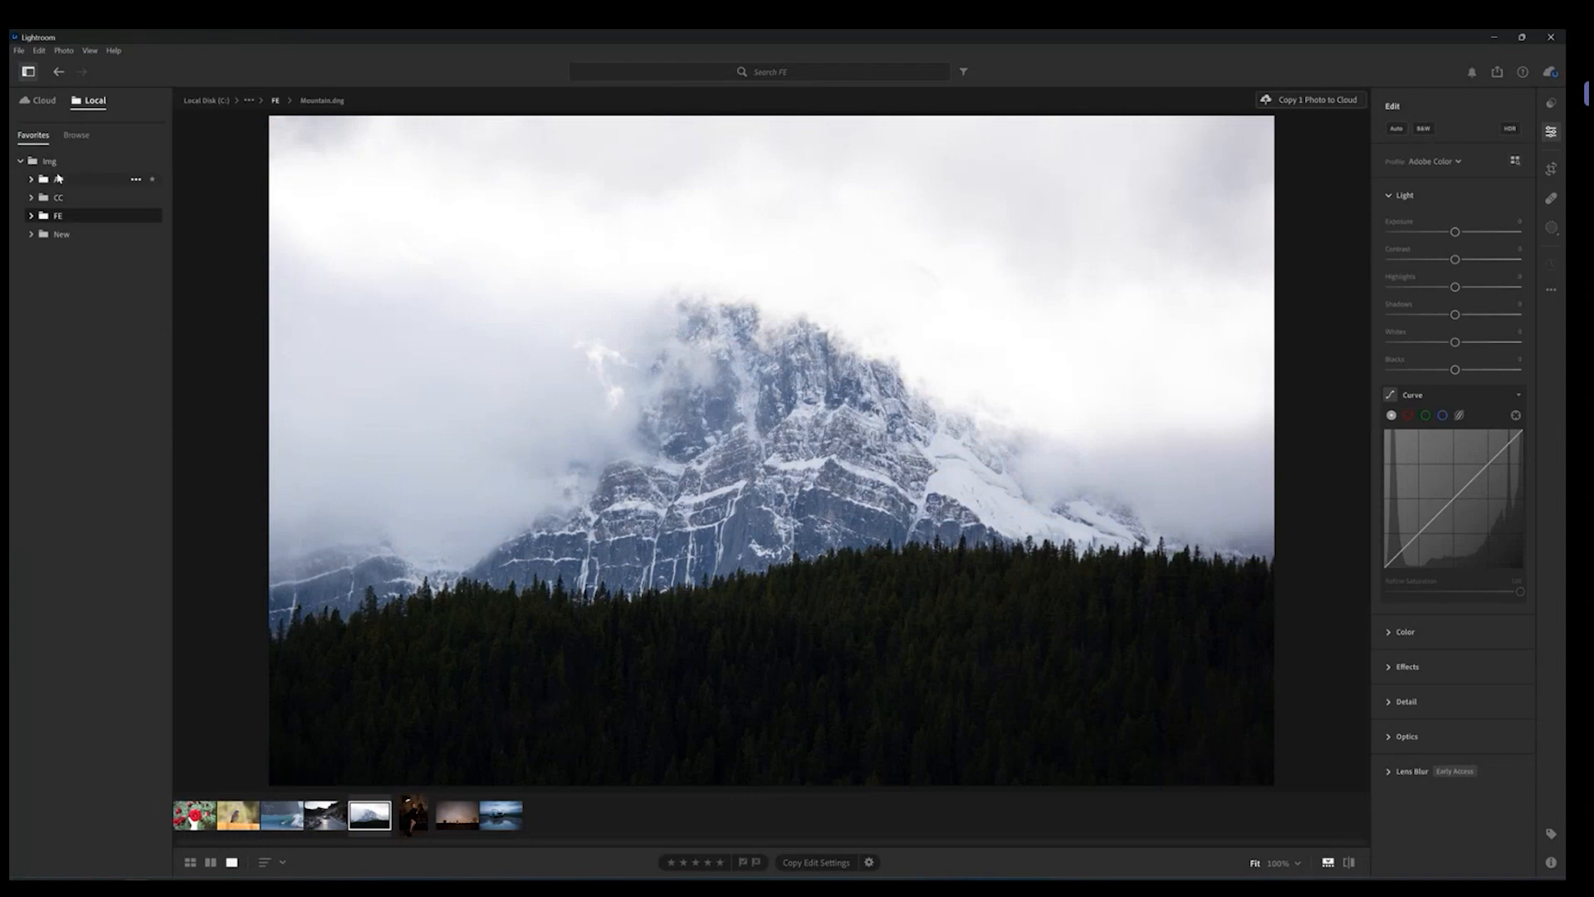
{"action": "left_click", "coordinate": [52, 179]}
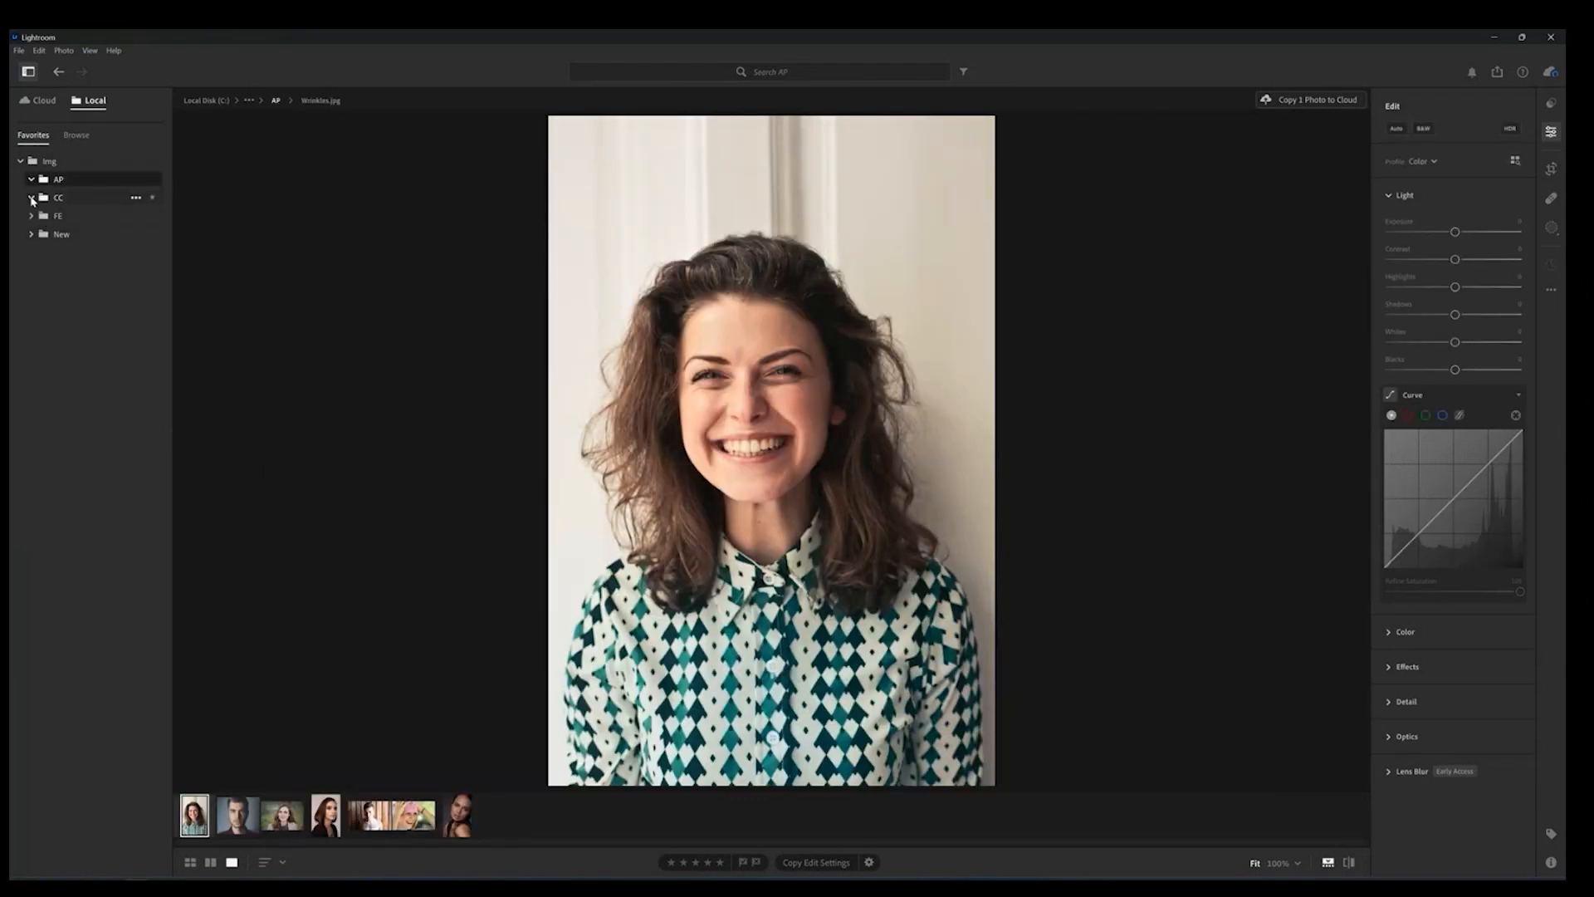
{"action": "left_click", "coordinate": [35, 199]}
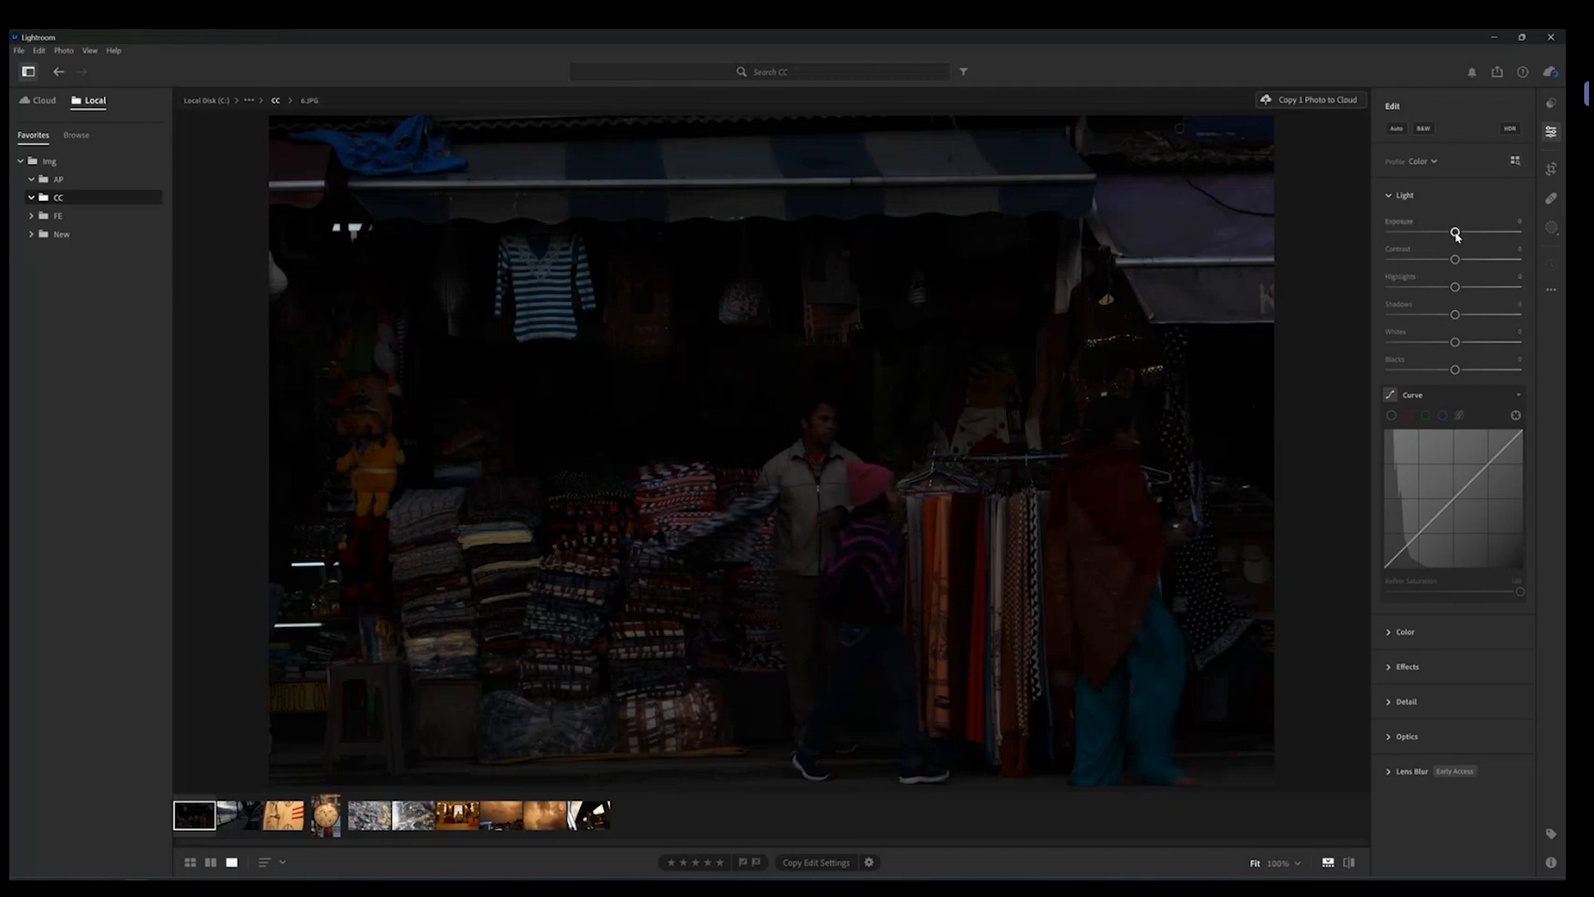
Step: Push Exposure to +5.00 on the market photo, then reset it
{"action": "left_click_drag", "start_coordinate": [1455, 234], "coordinate": [1541, 229]}
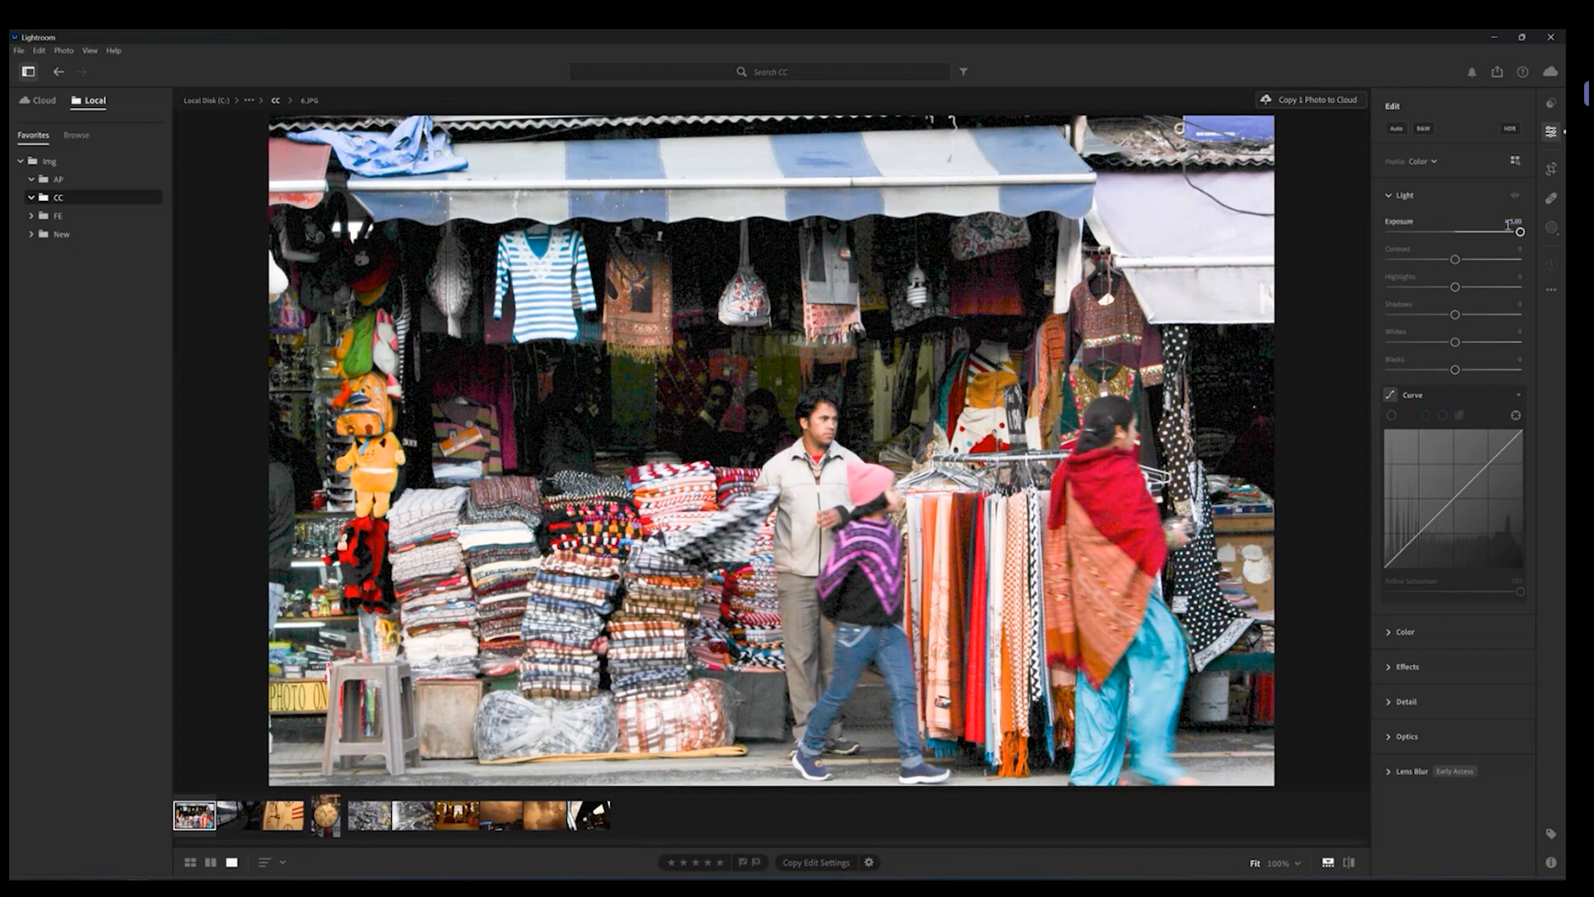
{"action": "mouse_move", "coordinate": [1521, 234]}
{"action": "left_mouse_down"}
{"action": "mouse_move", "coordinate": [1484, 233]}
{"action": "mouse_move", "coordinate": [1512, 238]}
{"action": "left_mouse_up"}
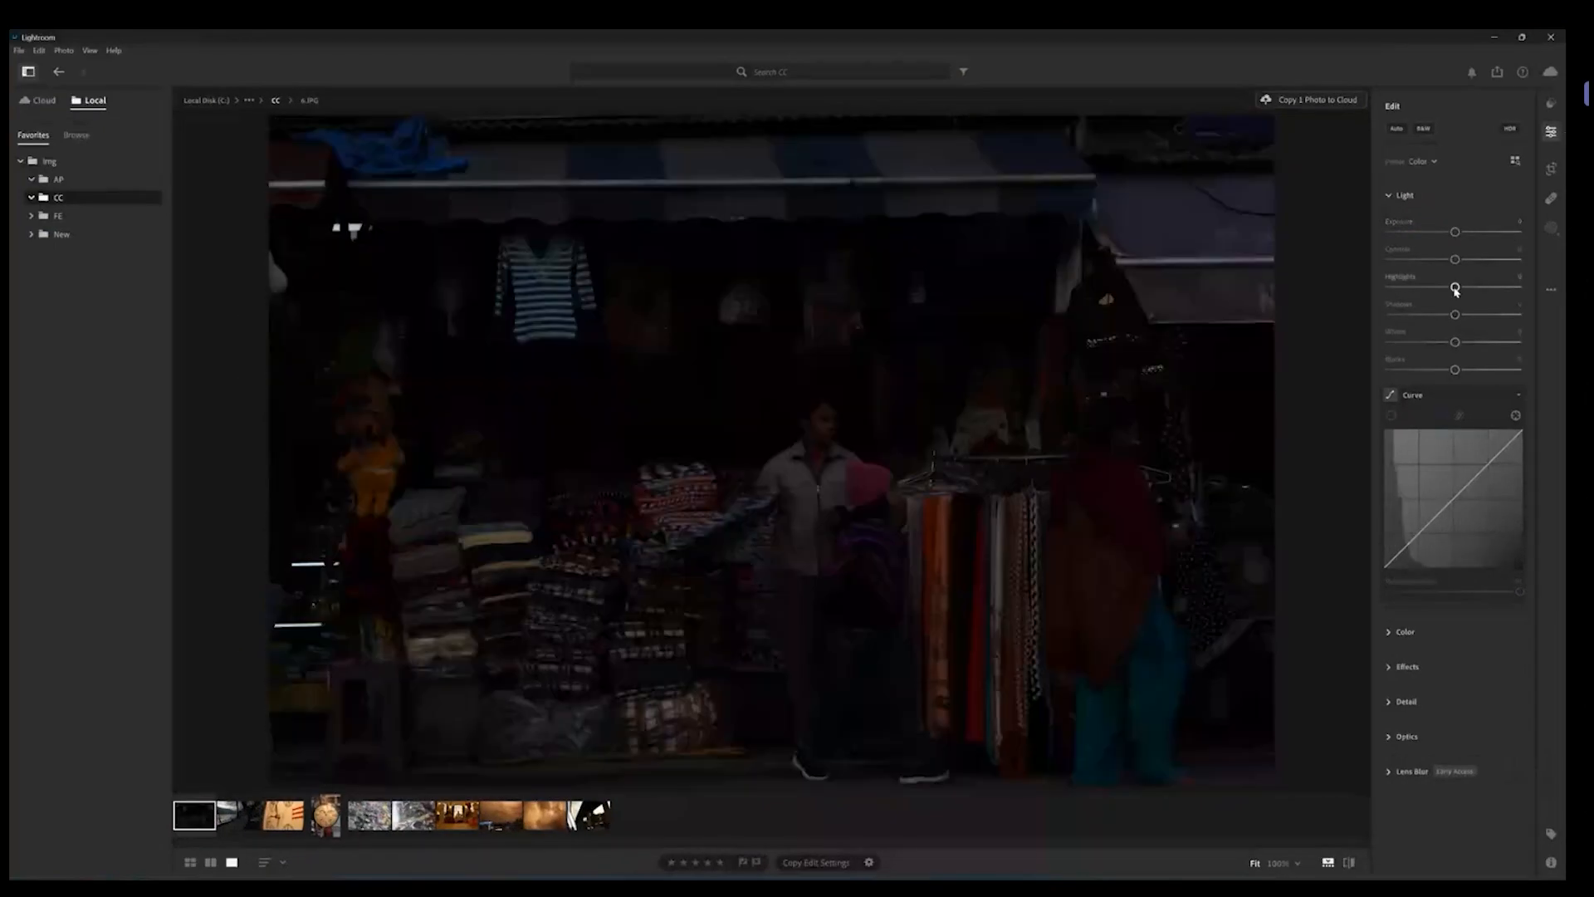
Step: Expand and collapse the Color, Light and Effects panels to browse their sliders
{"action": "left_click", "coordinate": [1391, 634]}
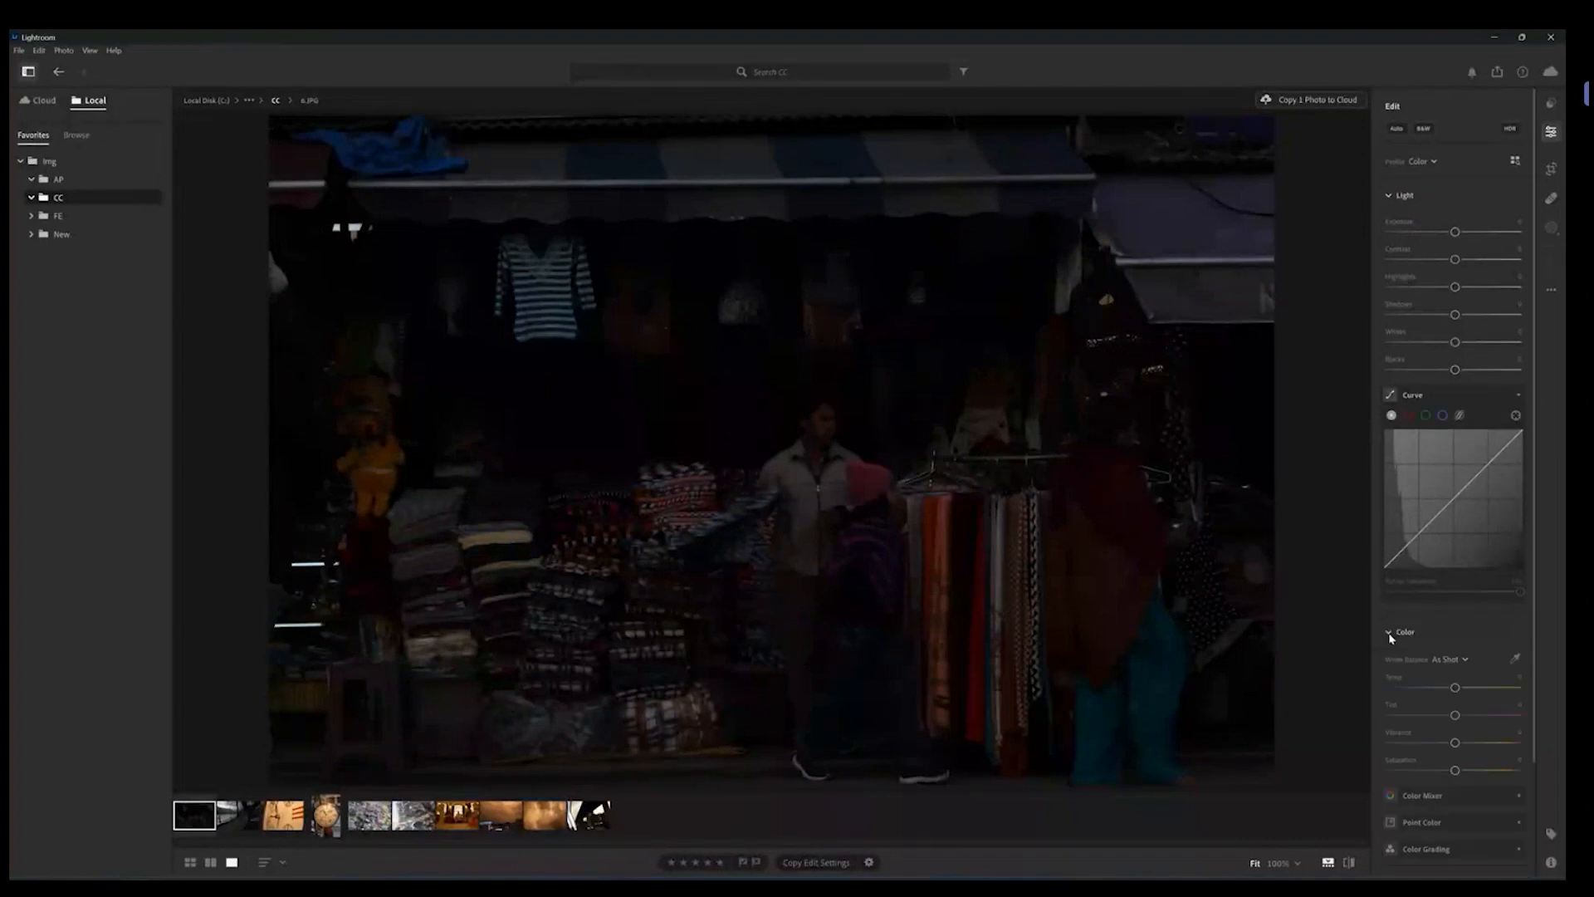
{"action": "left_click", "coordinate": [1390, 195]}
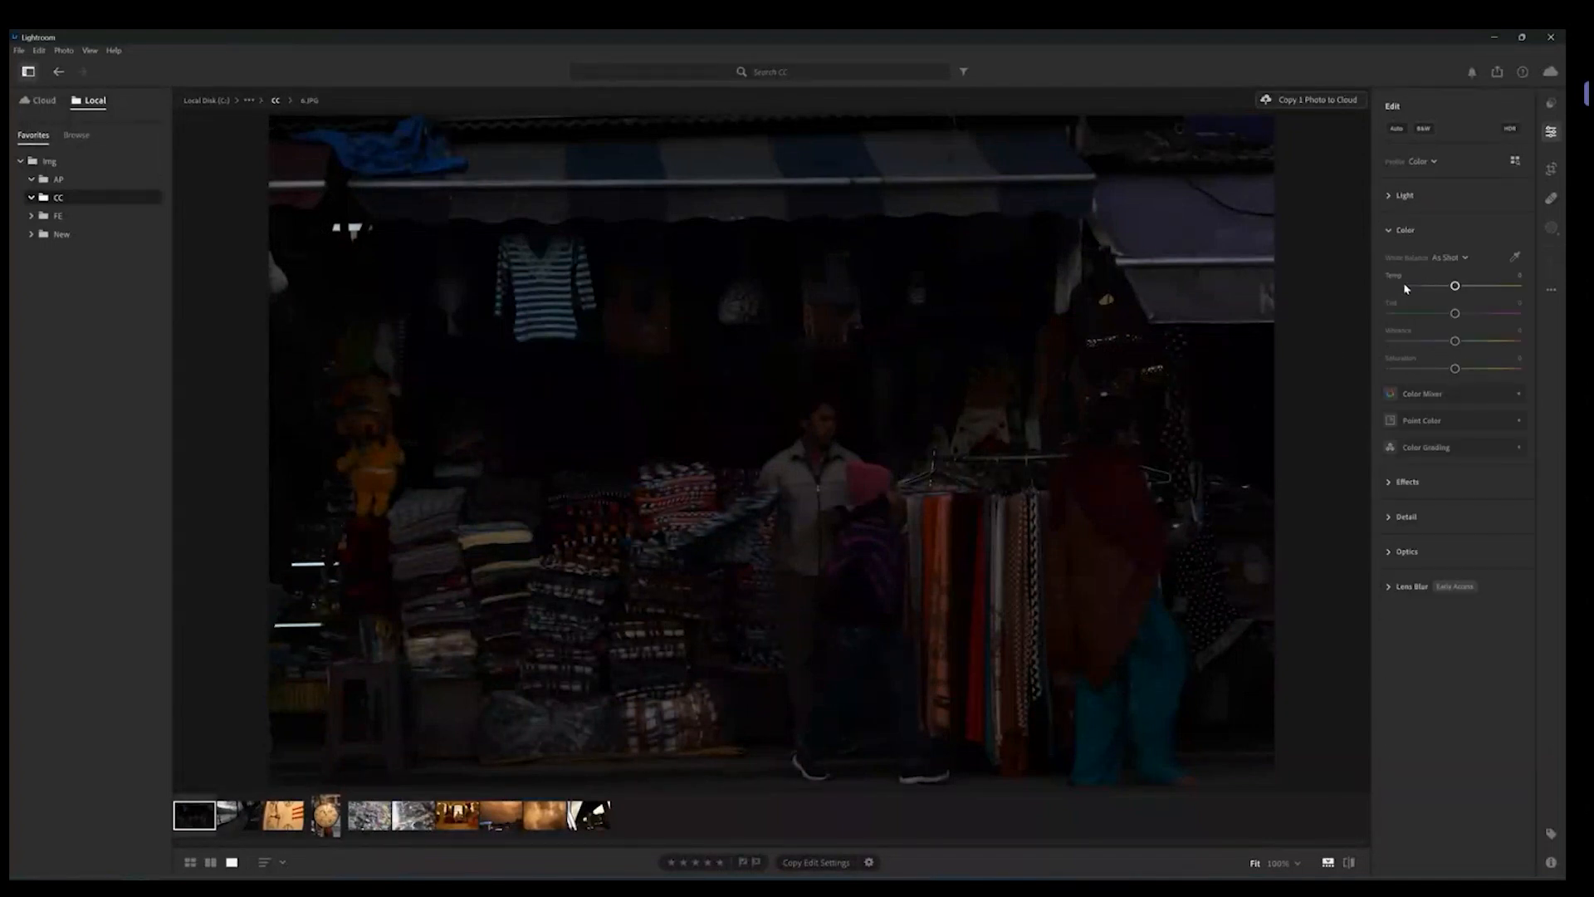
{"action": "left_click", "coordinate": [1389, 230]}
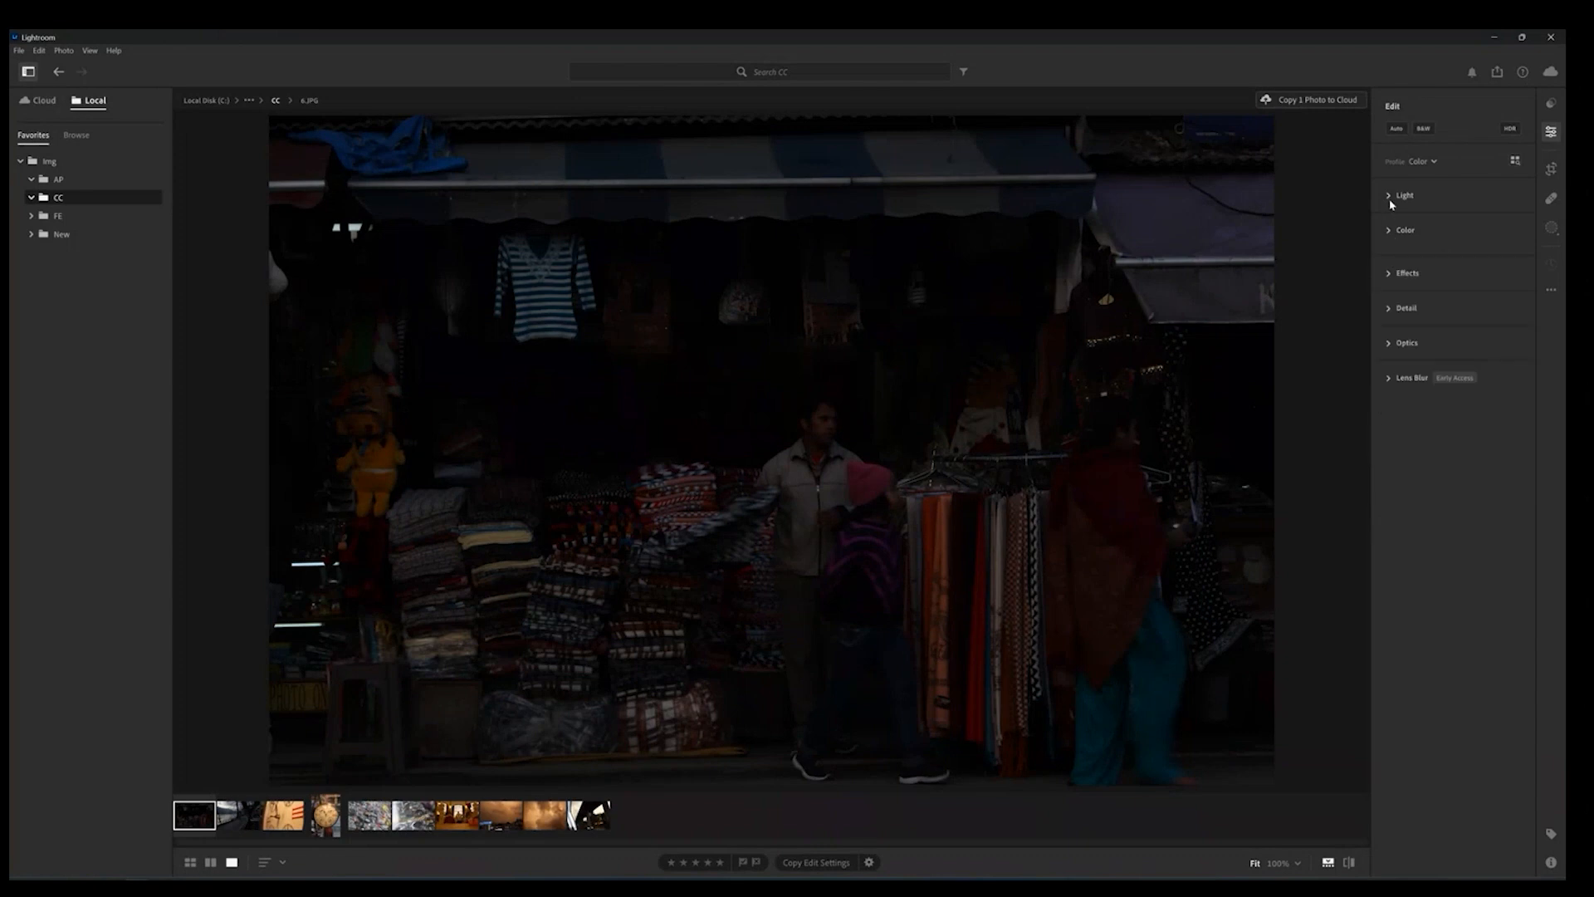
{"action": "left_click", "coordinate": [1389, 196]}
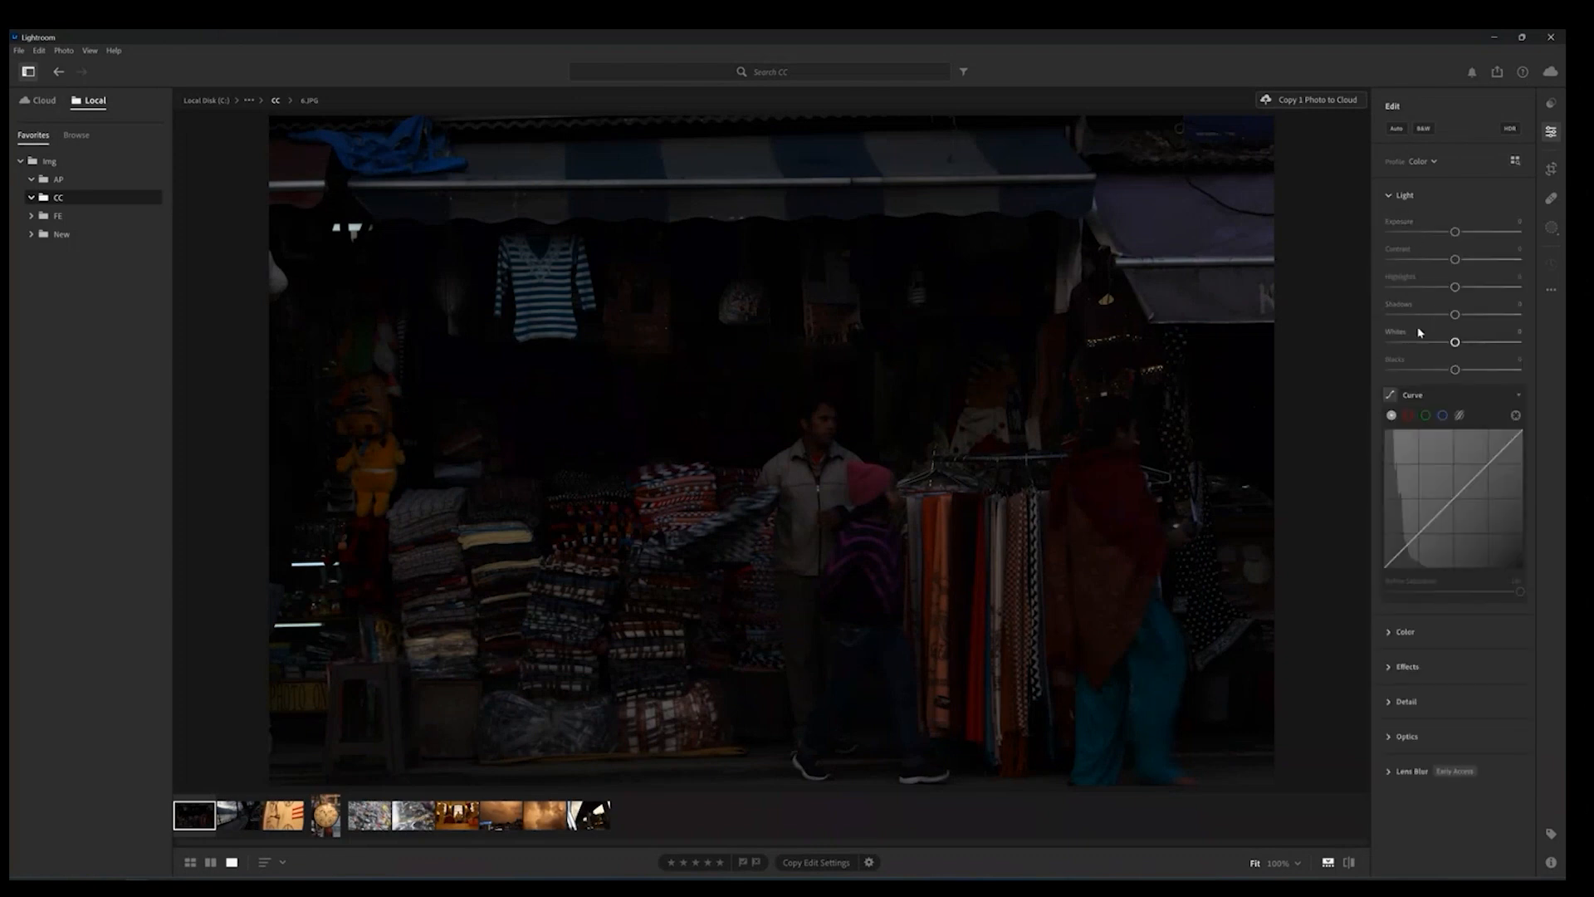
{"action": "left_click", "coordinate": [1389, 666]}
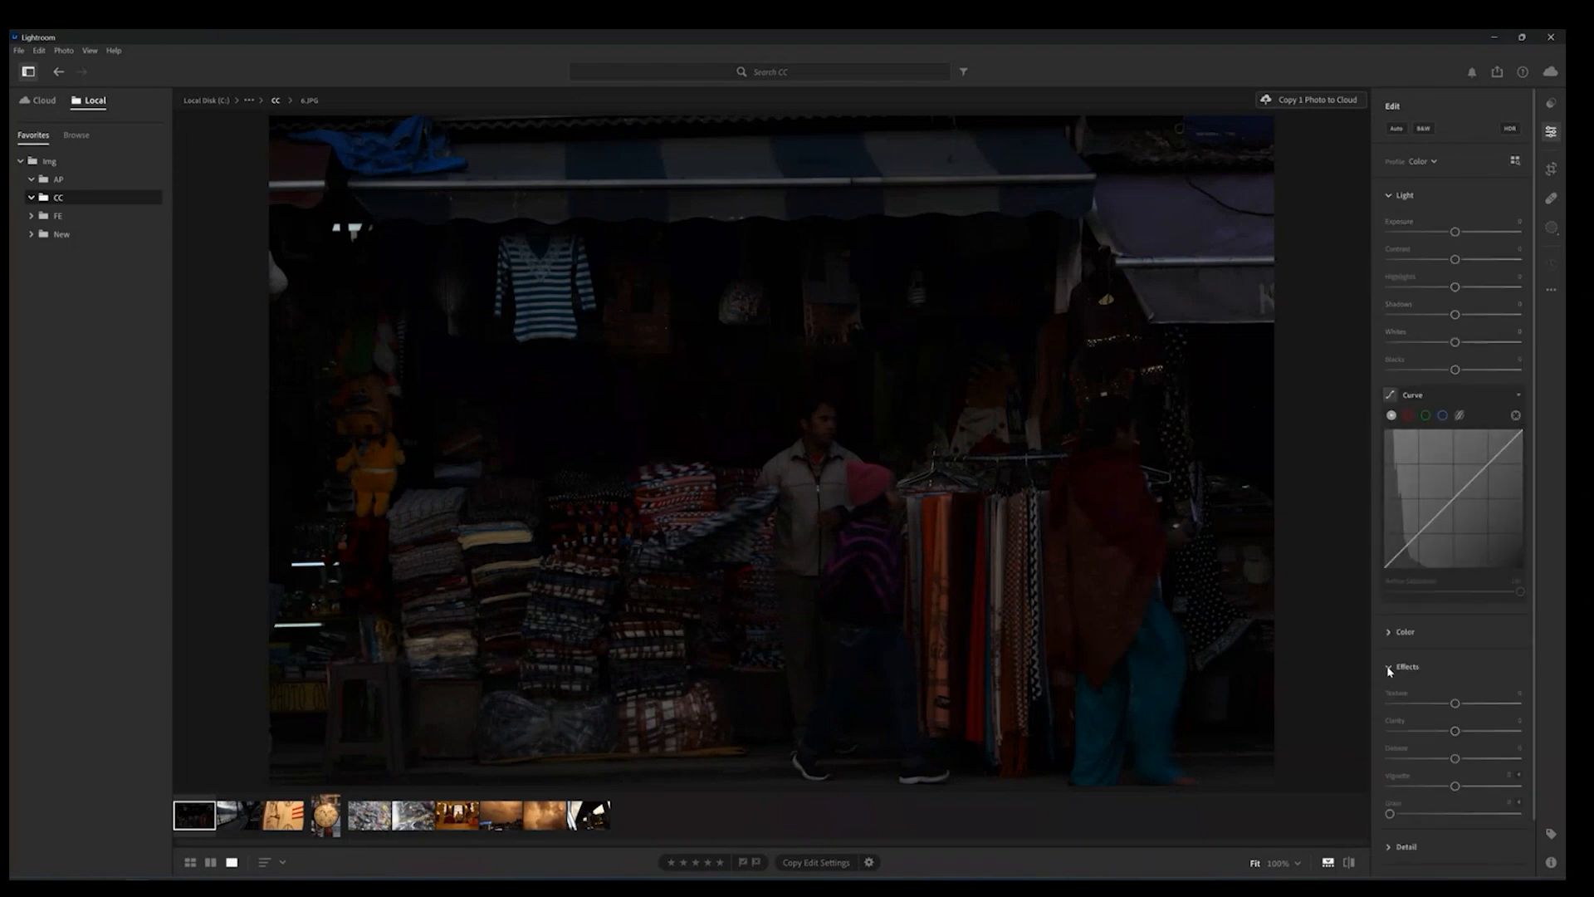
{"action": "left_click", "coordinate": [1390, 668]}
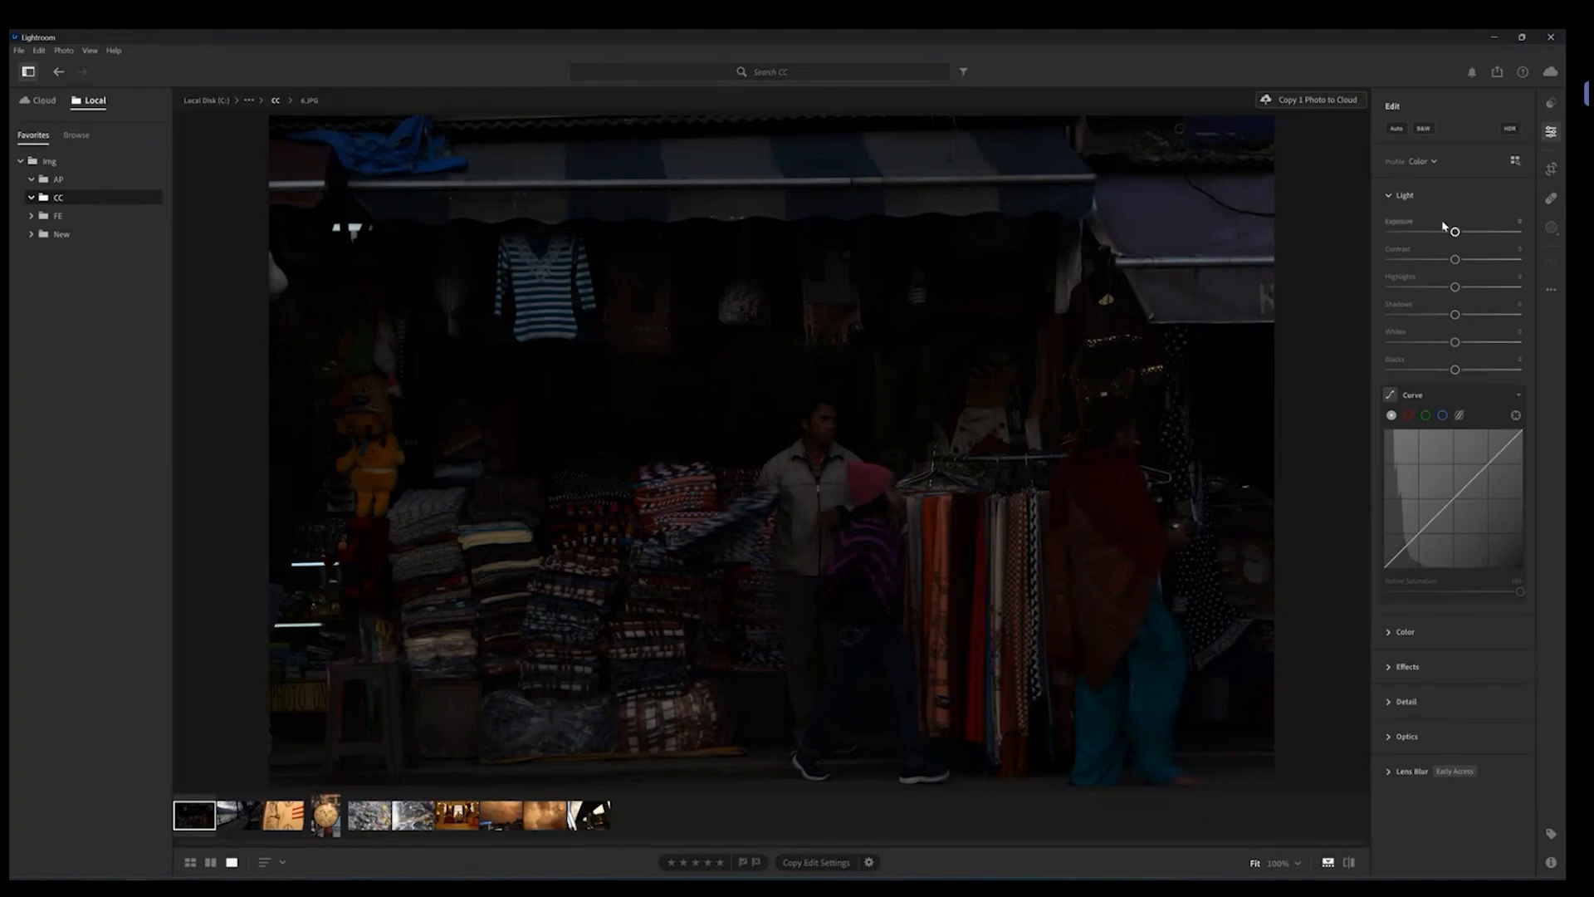
Step: Raise Exposure to about +0.58, then lower Contrast to -76 and reset it after a zoomed-in check
{"action": "left_click_drag", "start_coordinate": [1456, 233], "coordinate": [1497, 238]}
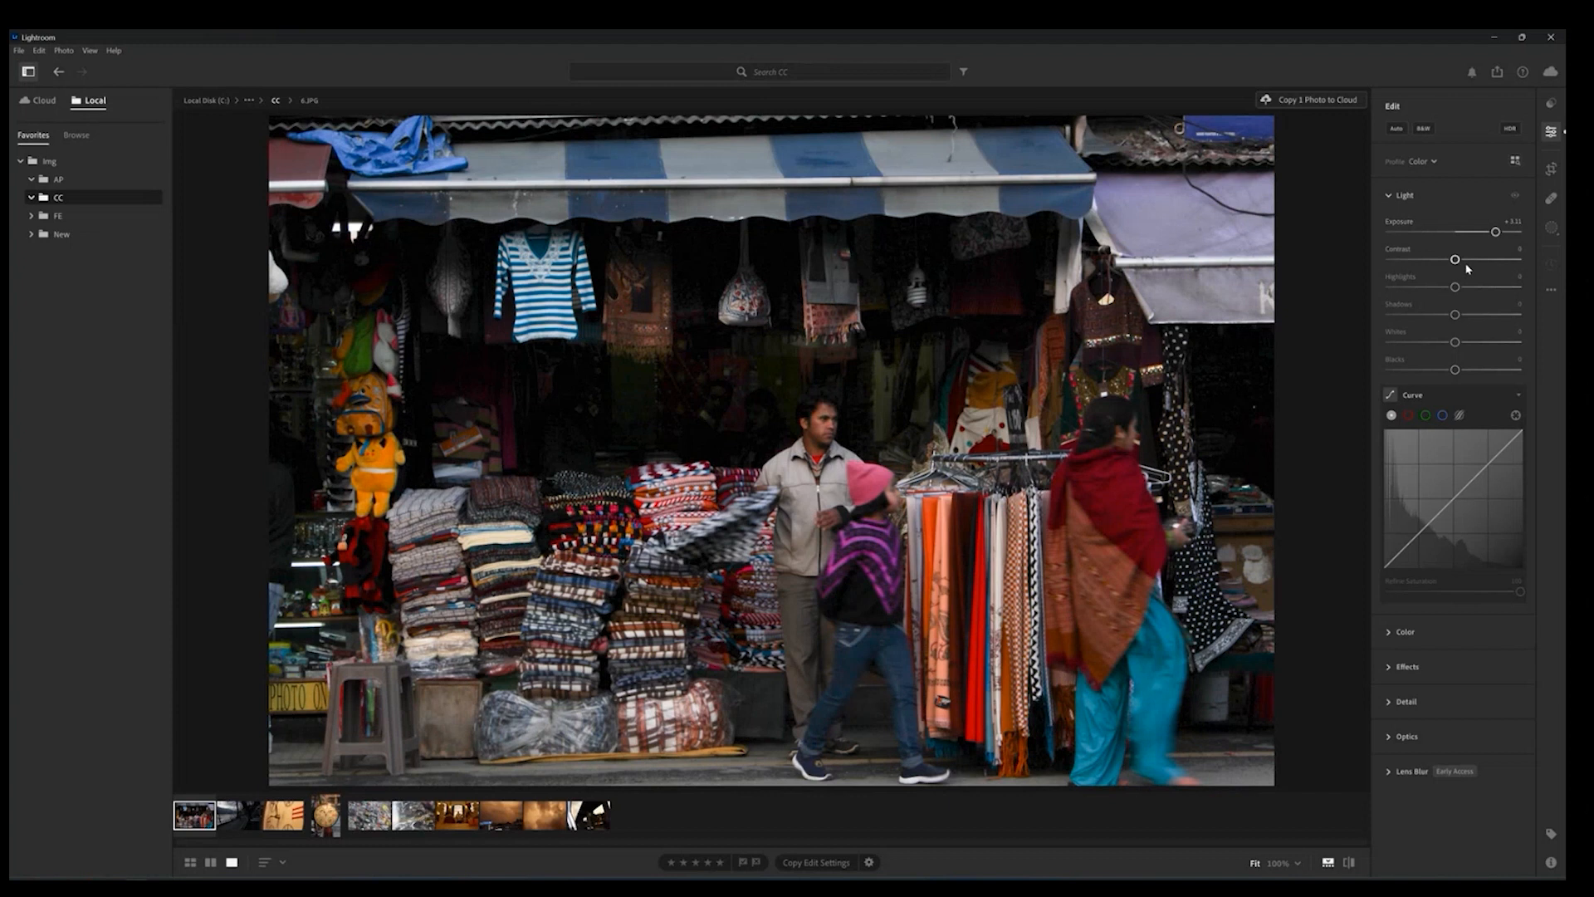
{"action": "left_click_drag", "start_coordinate": [1496, 233], "coordinate": [1403, 264]}
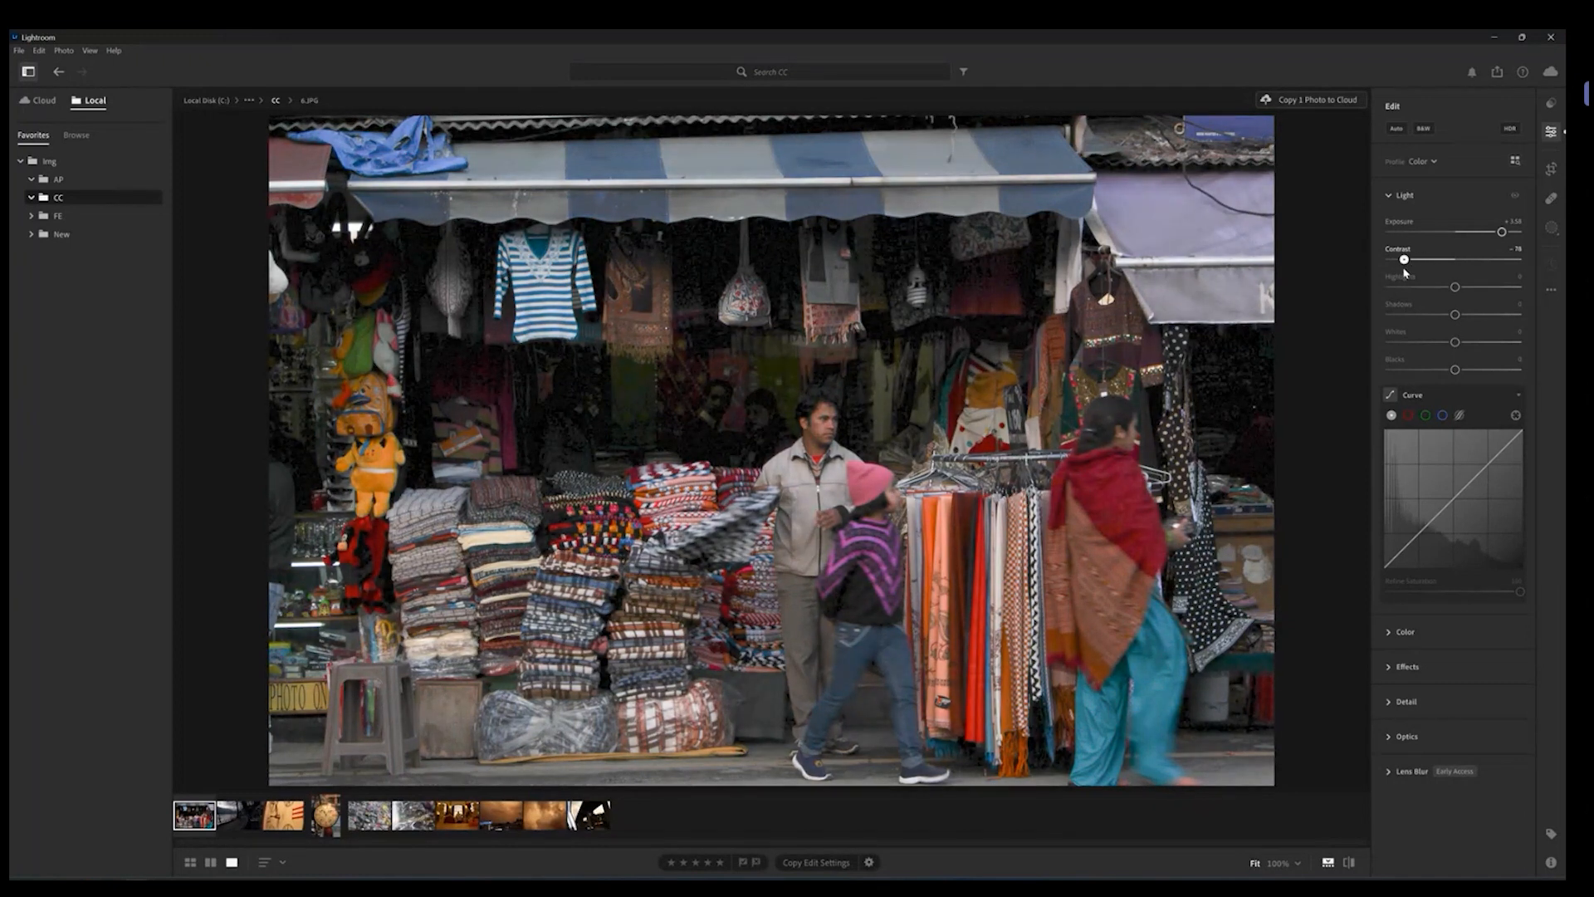
{"action": "left_click", "coordinate": [728, 419]}
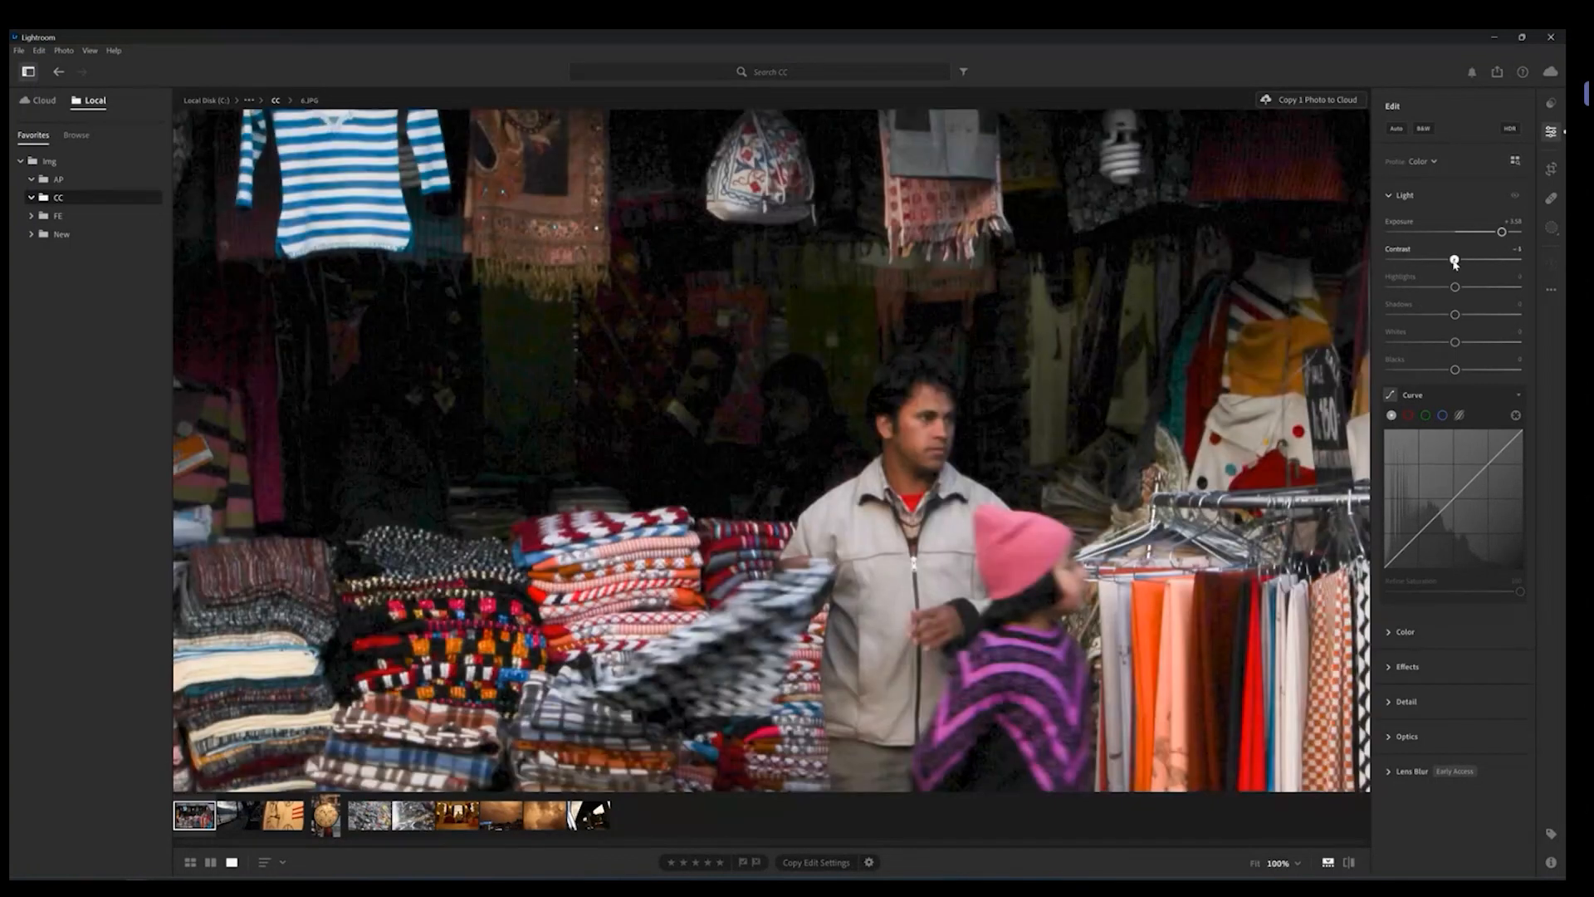
{"action": "double_click", "coordinate": [1455, 260]}
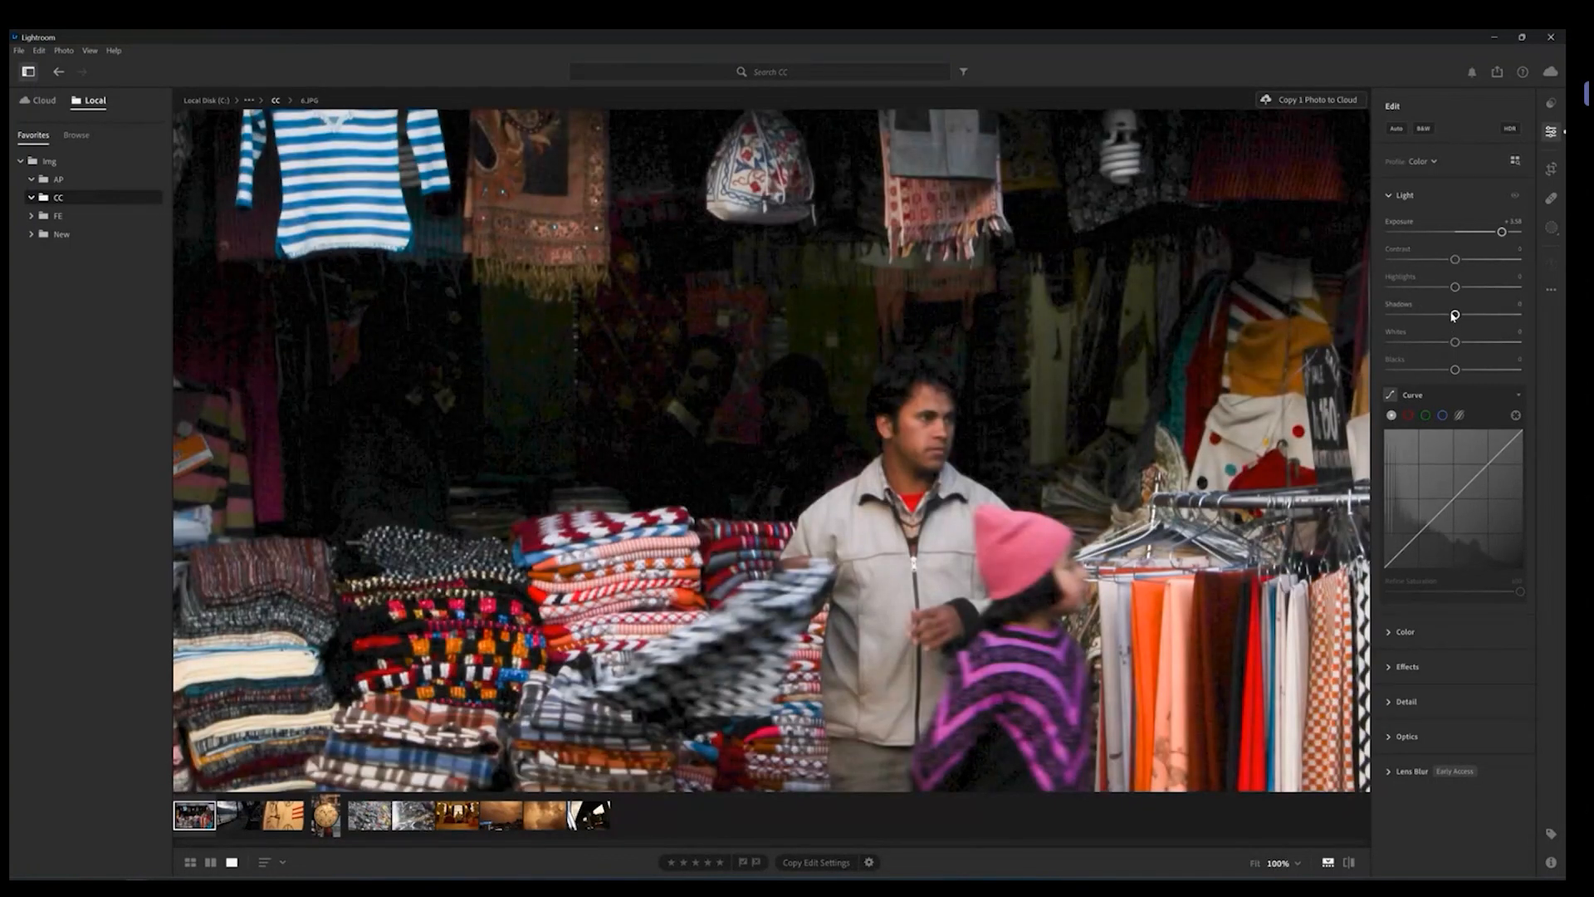
Step: Test Shadows at -94 and +80, settle on +21, and zoom back out to the full photo
{"action": "left_click_drag", "start_coordinate": [1455, 315], "coordinate": [1417, 316]}
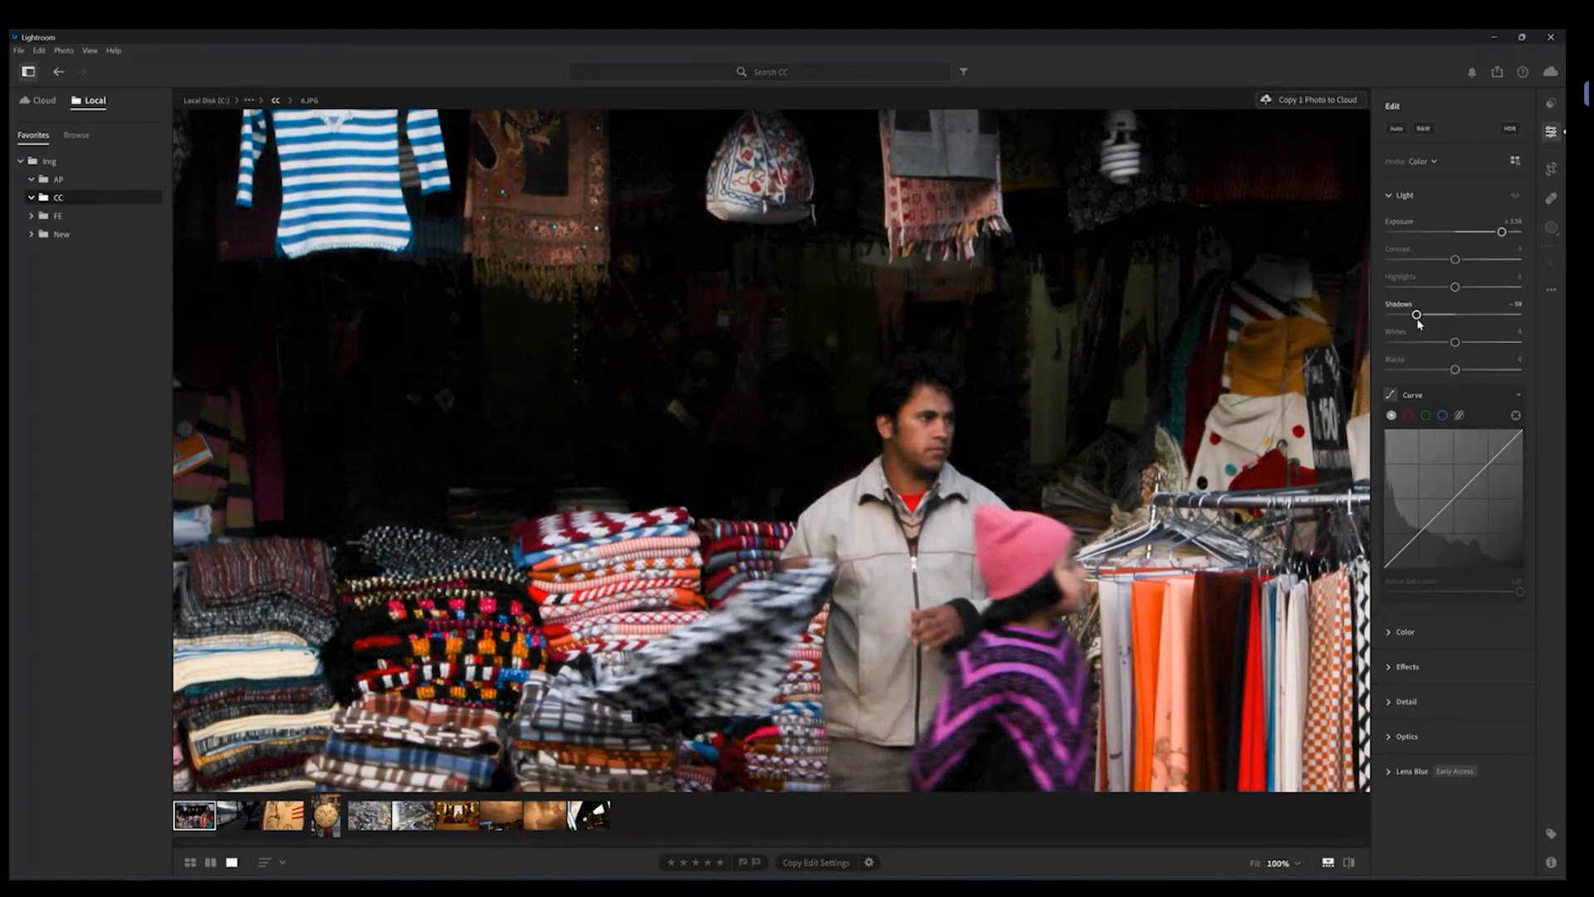
{"action": "left_click_drag", "start_coordinate": [1417, 316], "coordinate": [1507, 317]}
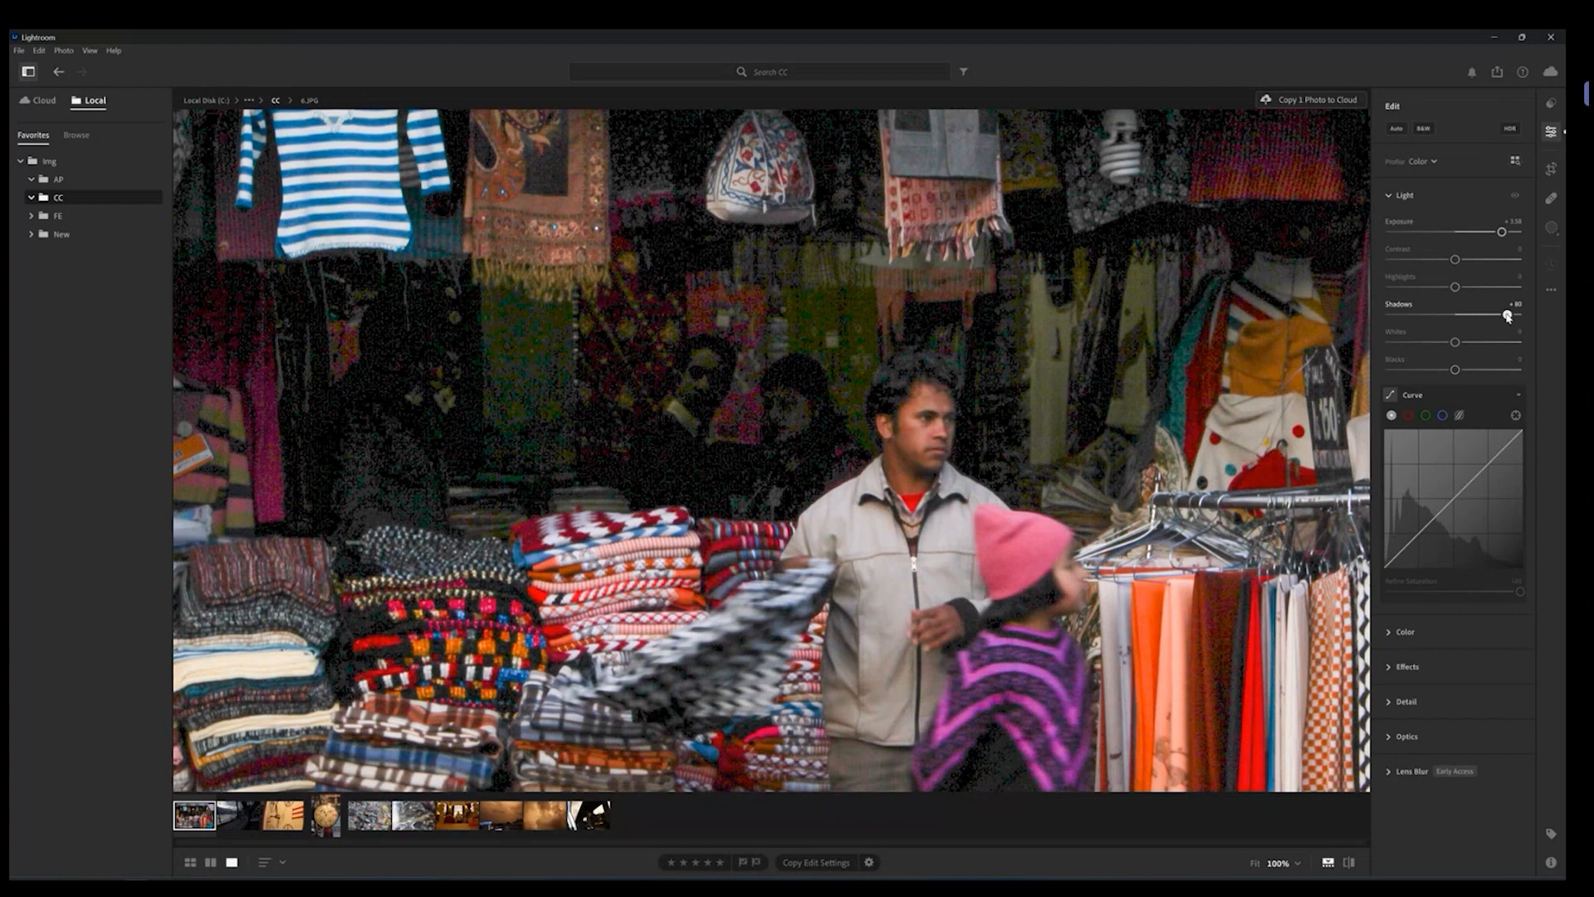
{"action": "left_click_drag", "start_coordinate": [1507, 315], "coordinate": [1469, 316]}
{"action": "left_click", "coordinate": [796, 348]}
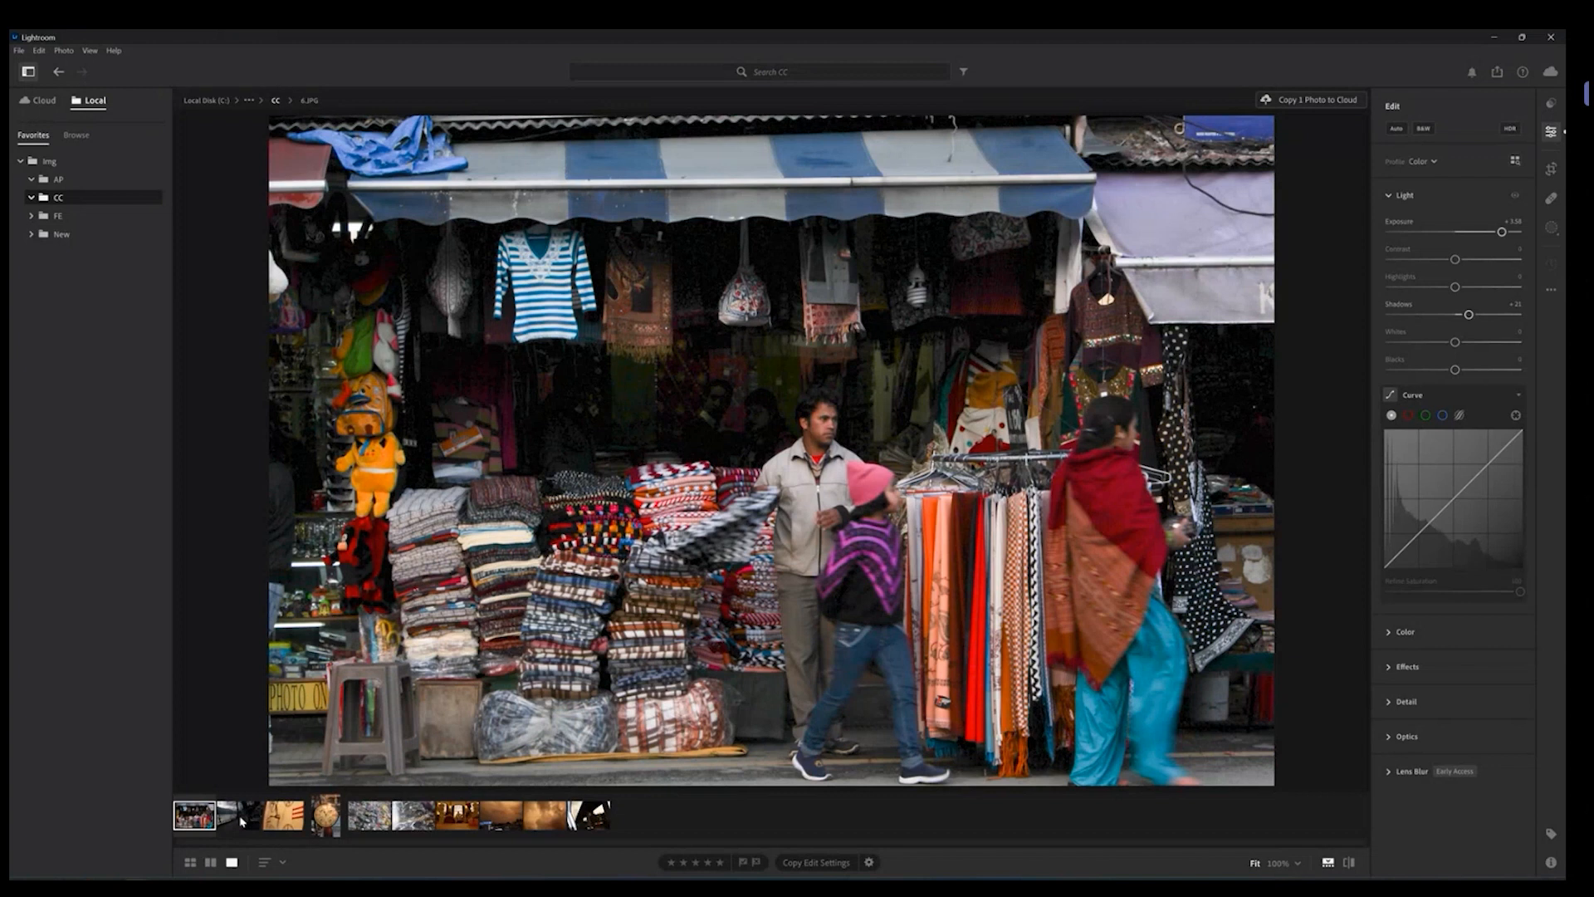
Step: Open the lakeside road photo, push Exposure to its maximum, then reset Exposure
{"action": "left_click", "coordinate": [240, 818]}
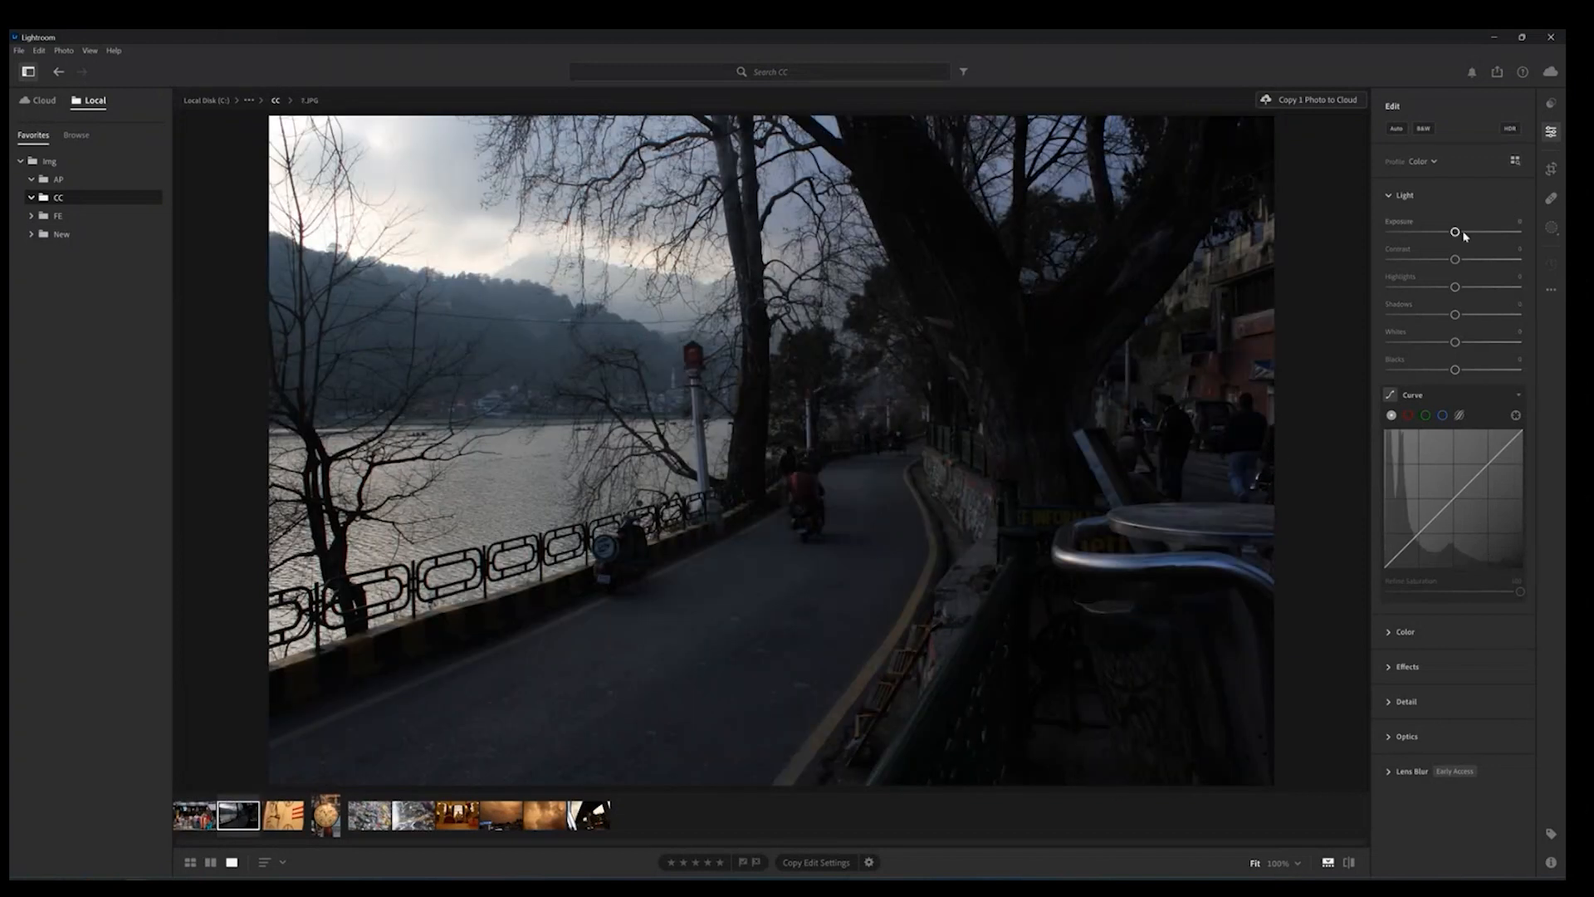
{"action": "left_click_drag", "start_coordinate": [1455, 233], "coordinate": [1522, 234]}
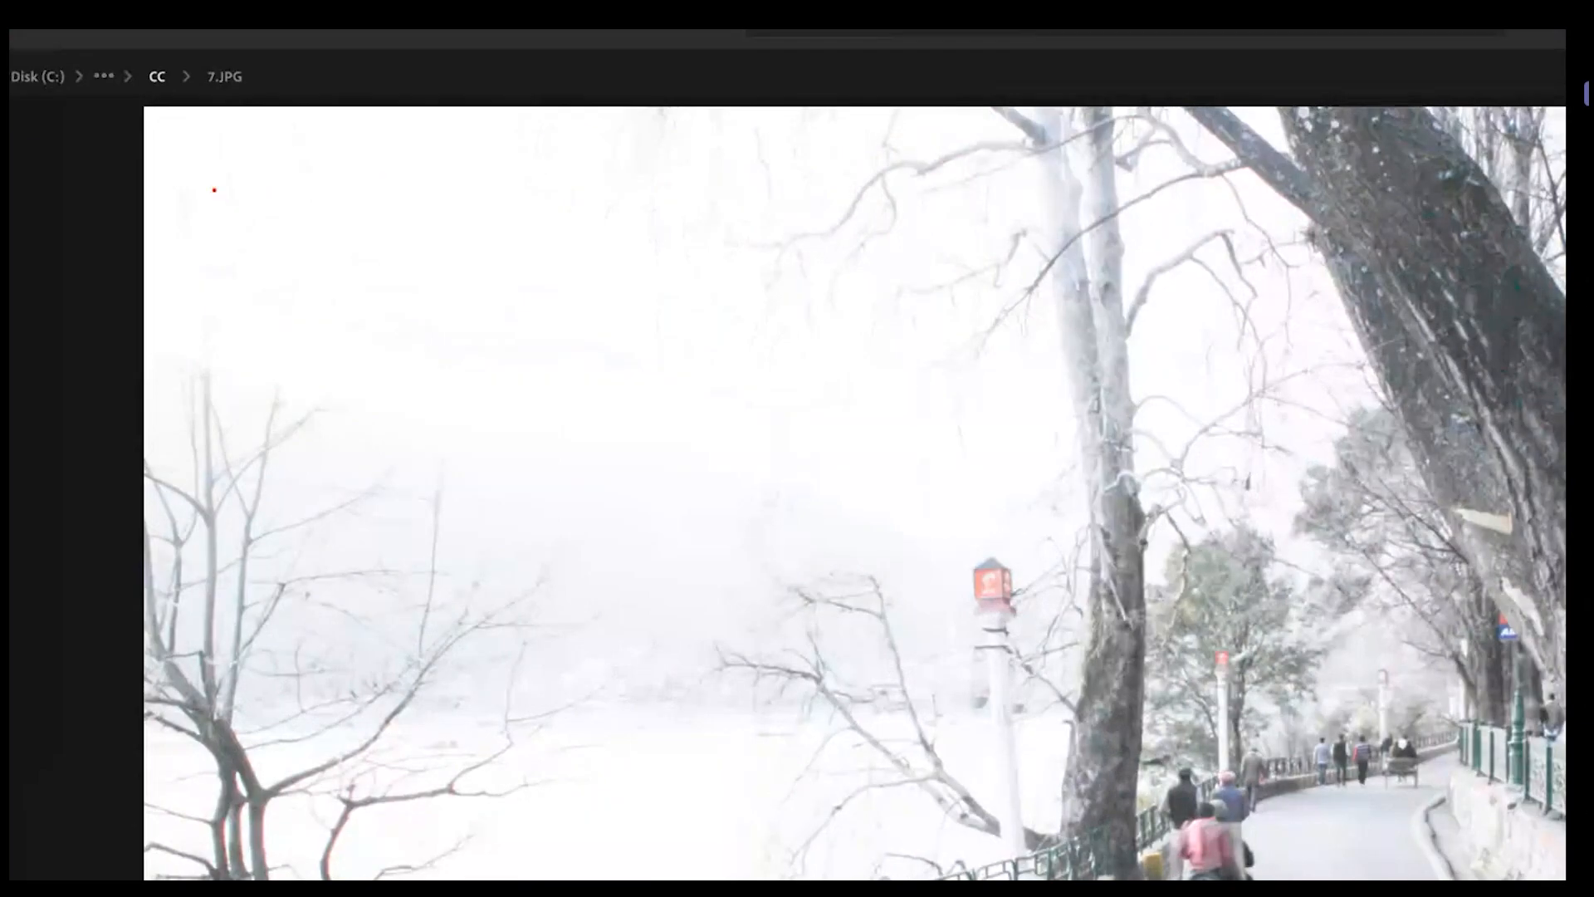
{"action": "mouse_move", "coordinate": [248, 151]}
{"action": "left_mouse_down"}
{"action": "mouse_move", "coordinate": [852, 278]}
{"action": "mouse_move", "coordinate": [259, 309]}
{"action": "mouse_move", "coordinate": [325, 141]}
{"action": "left_mouse_up"}
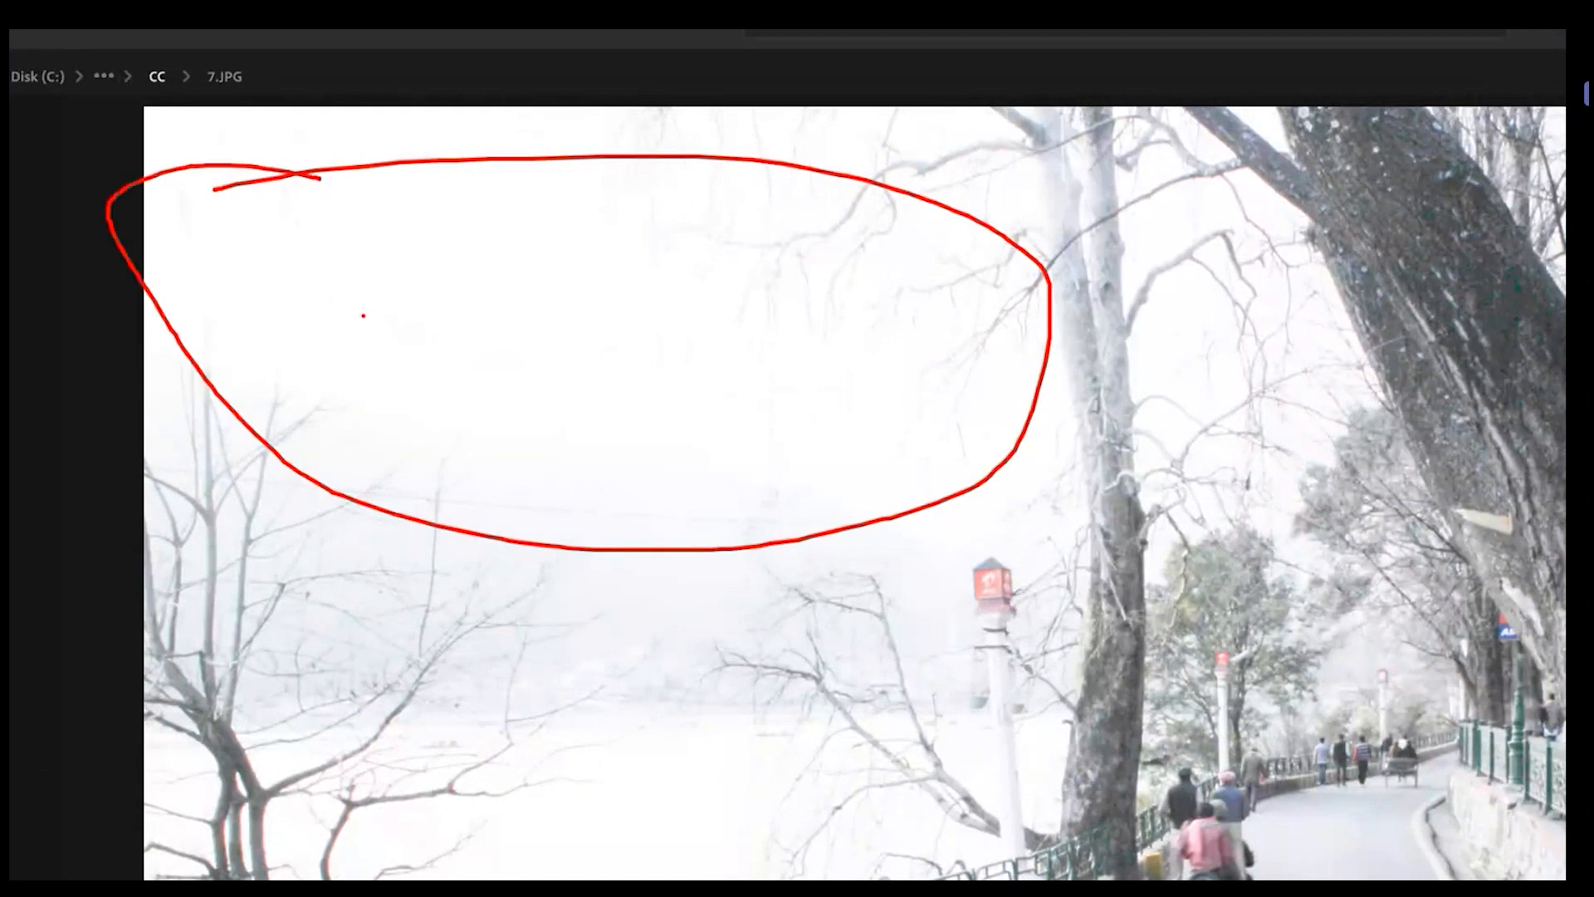
{"action": "left_click_drag", "start_coordinate": [374, 321], "coordinate": [947, 306]}
{"action": "left_click_drag", "start_coordinate": [455, 224], "coordinate": [756, 445]}
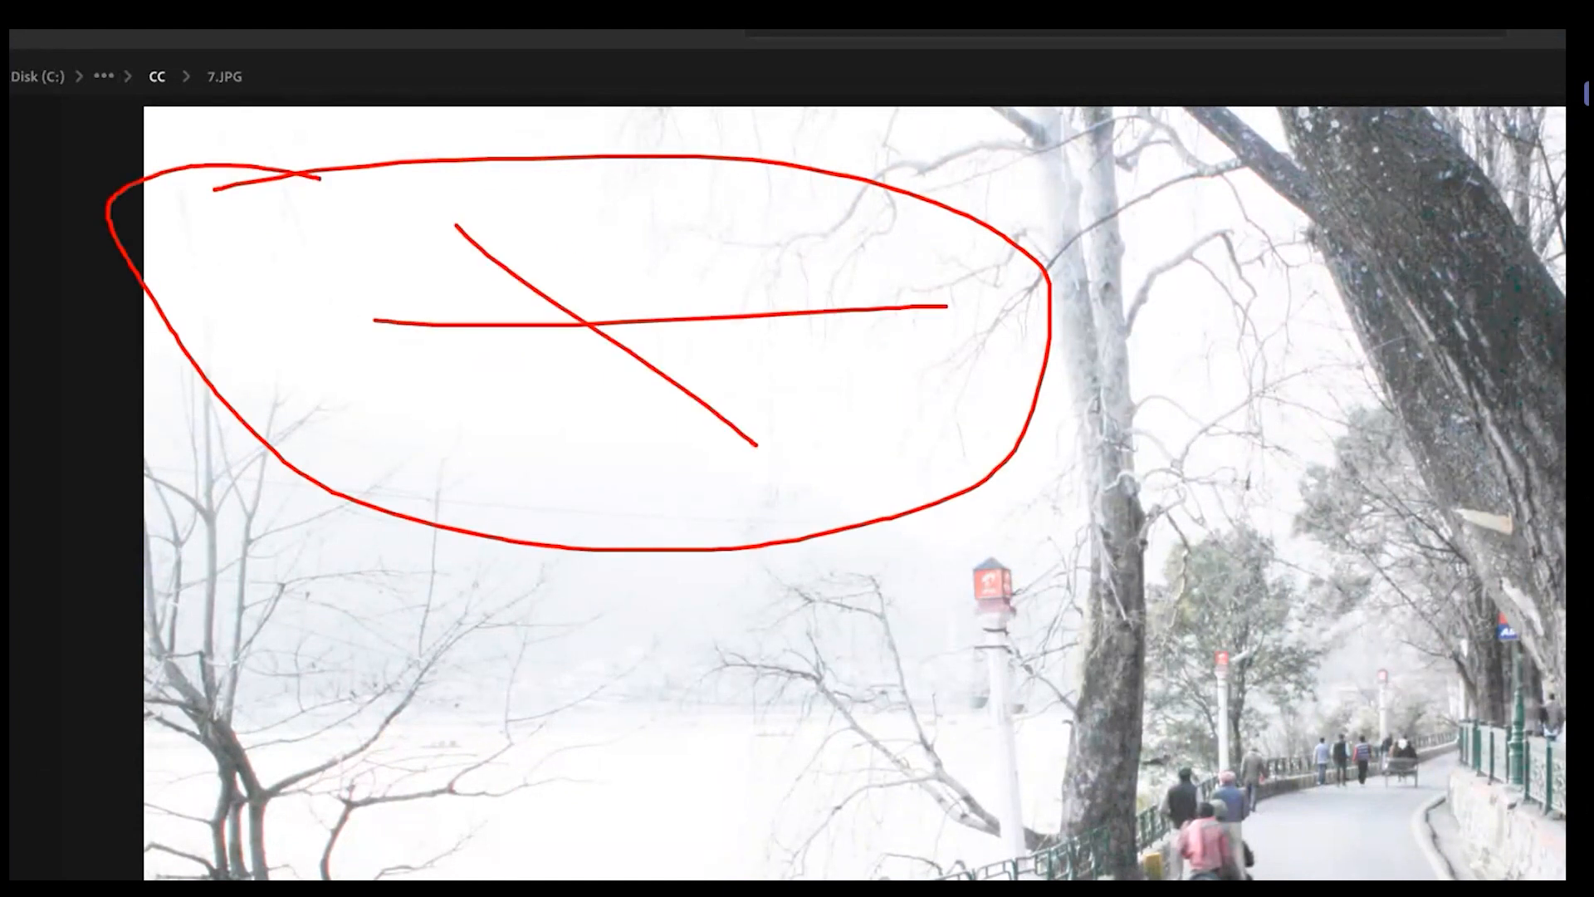
{"action": "key", "text": "Escape"}
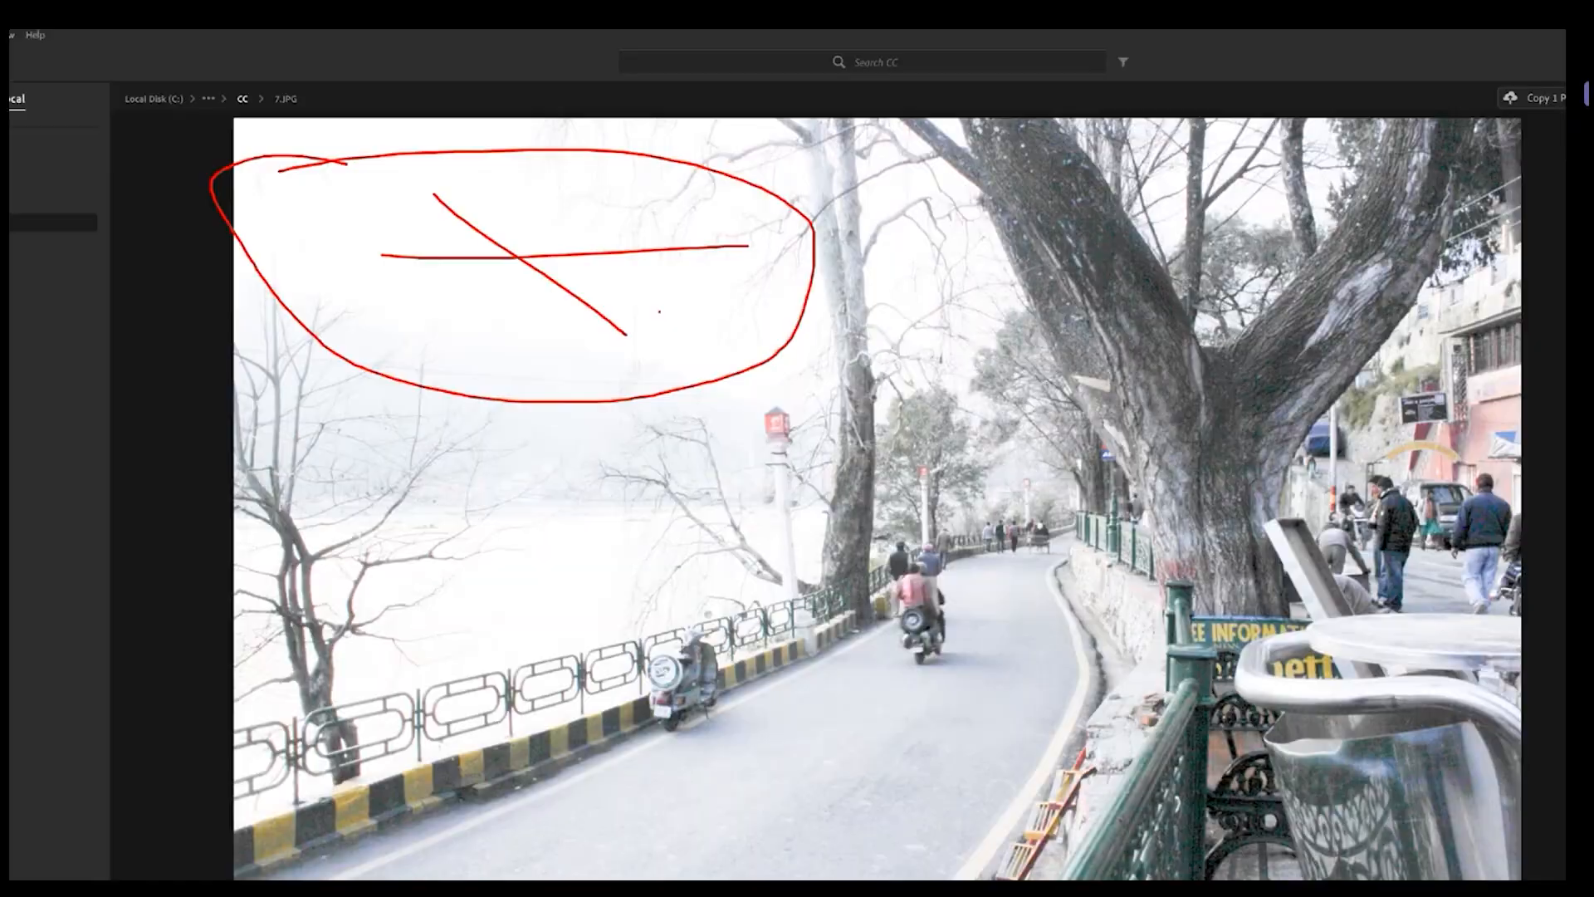
{"action": "double_click", "coordinate": [1519, 233]}
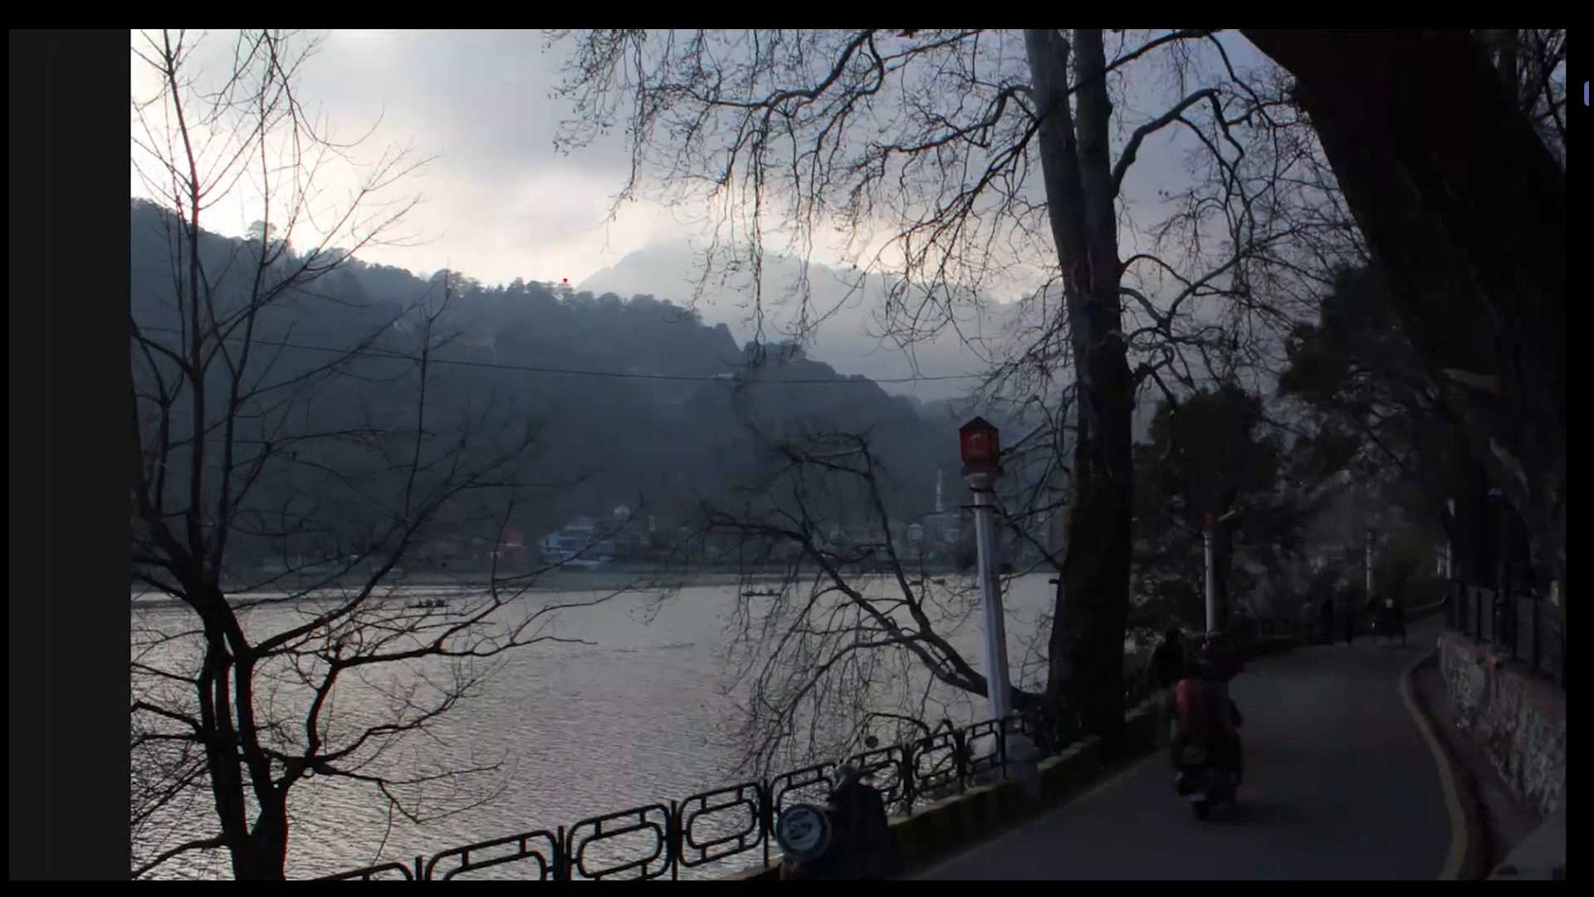
Step: Raise Exposure to about +1.16 on the road photo, then reset it
{"action": "mouse_move", "coordinate": [553, 260]}
{"action": "left_mouse_down"}
{"action": "mouse_move", "coordinate": [667, 251]}
{"action": "mouse_move", "coordinate": [762, 272]}
{"action": "left_mouse_up"}
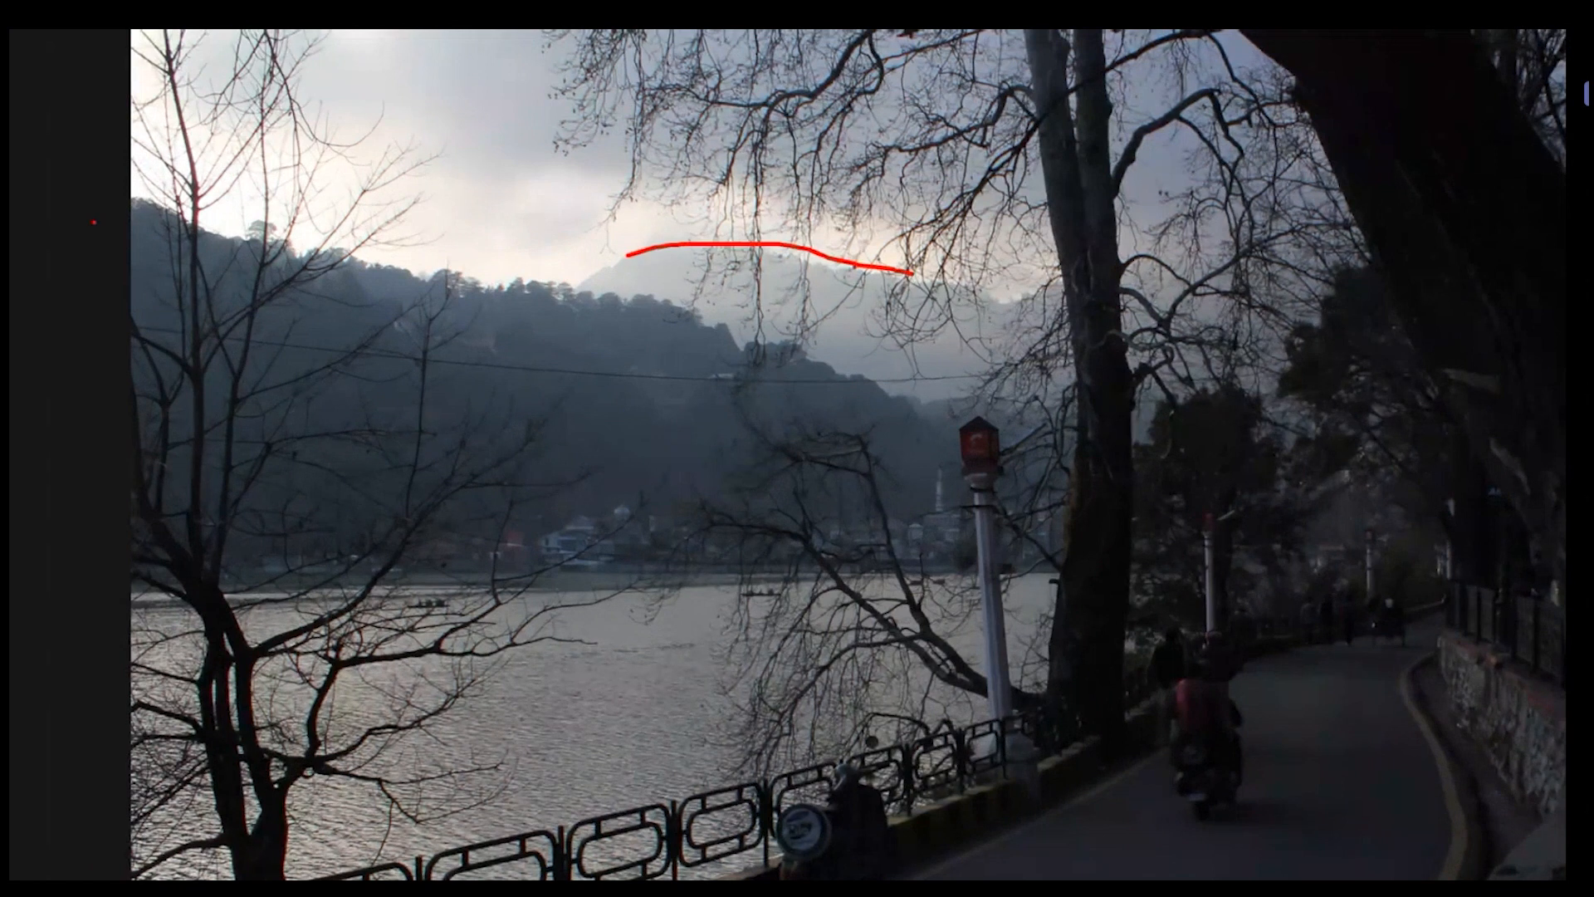
{"action": "mouse_move", "coordinate": [166, 223]}
{"action": "left_mouse_down"}
{"action": "mouse_move", "coordinate": [516, 286]}
{"action": "mouse_move", "coordinate": [847, 387]}
{"action": "left_mouse_up"}
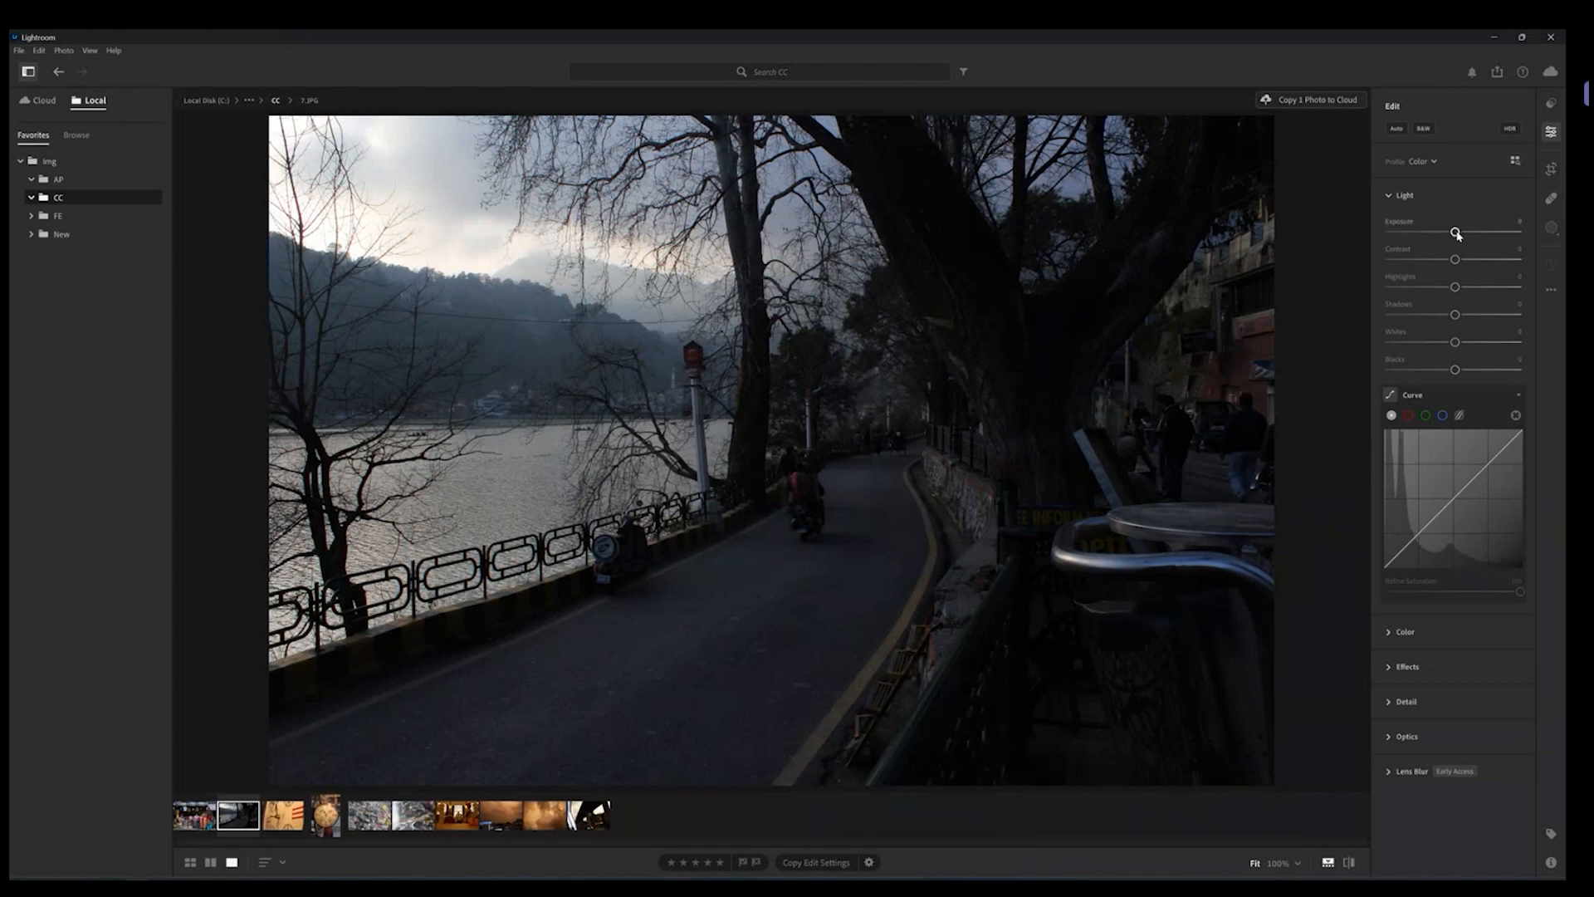
{"action": "left_click_drag", "start_coordinate": [1455, 232], "coordinate": [1468, 232]}
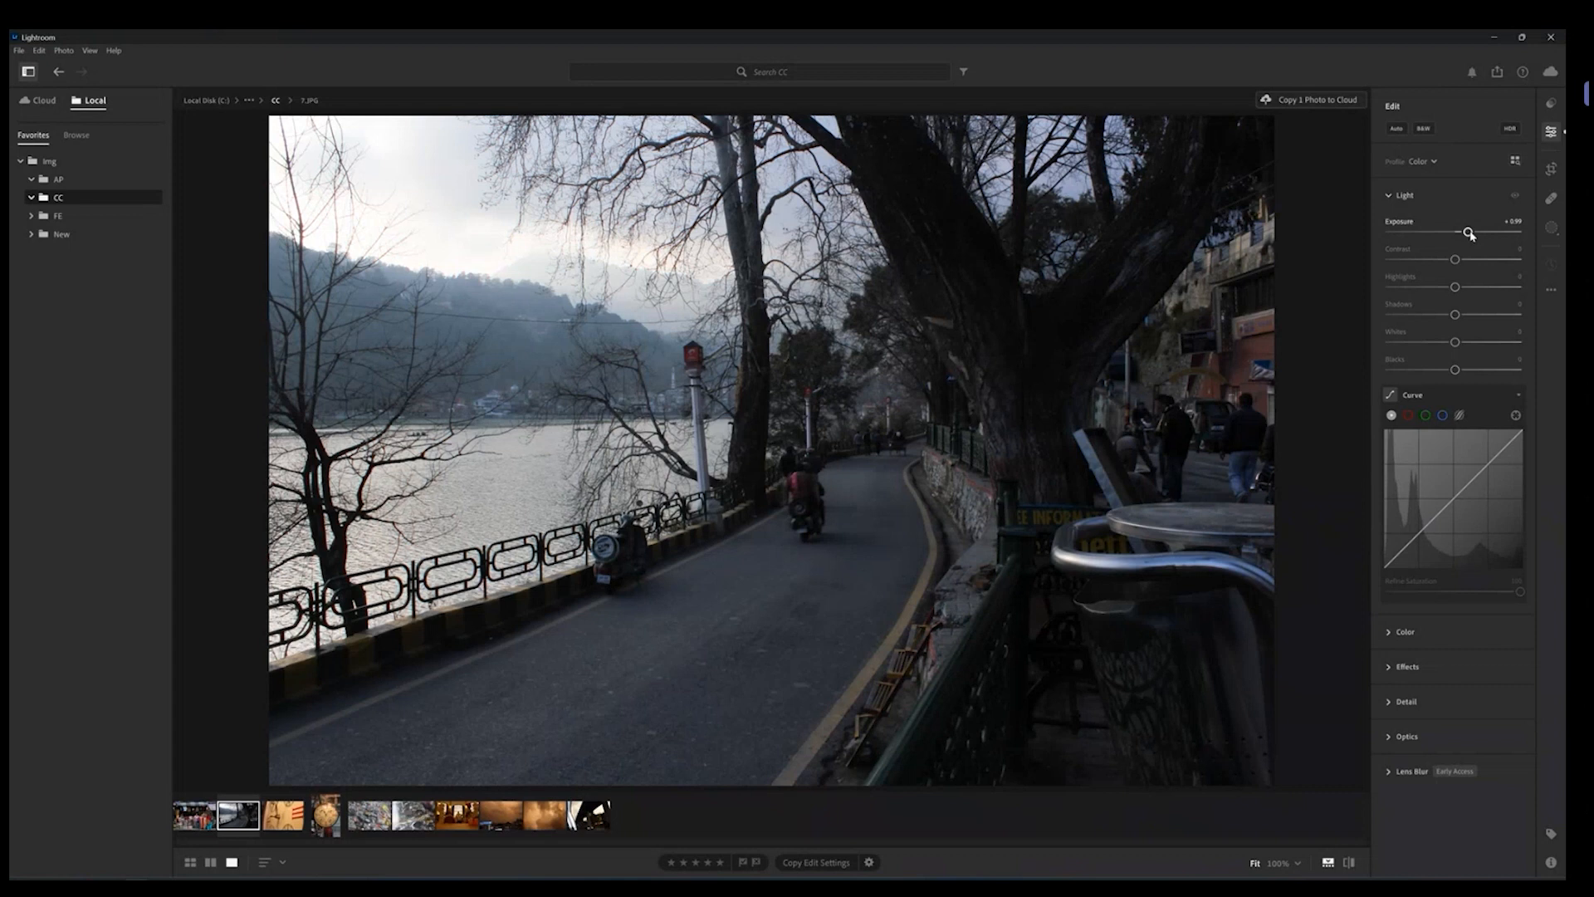
{"action": "left_click_drag", "start_coordinate": [1471, 235], "coordinate": [1481, 238]}
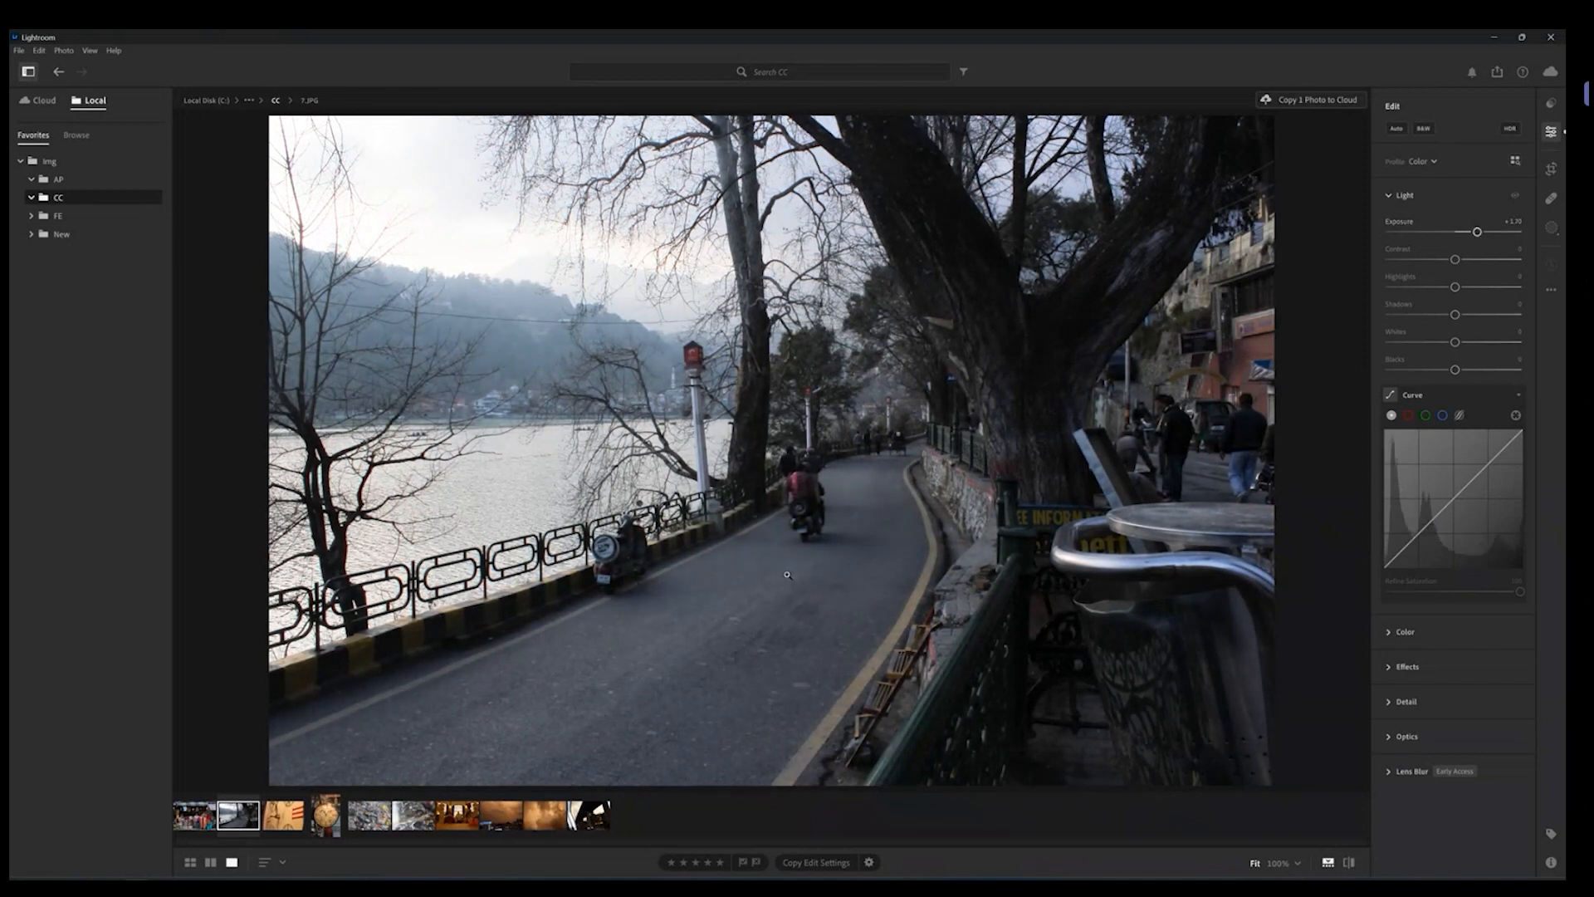
{"action": "double_click", "coordinate": [1477, 233]}
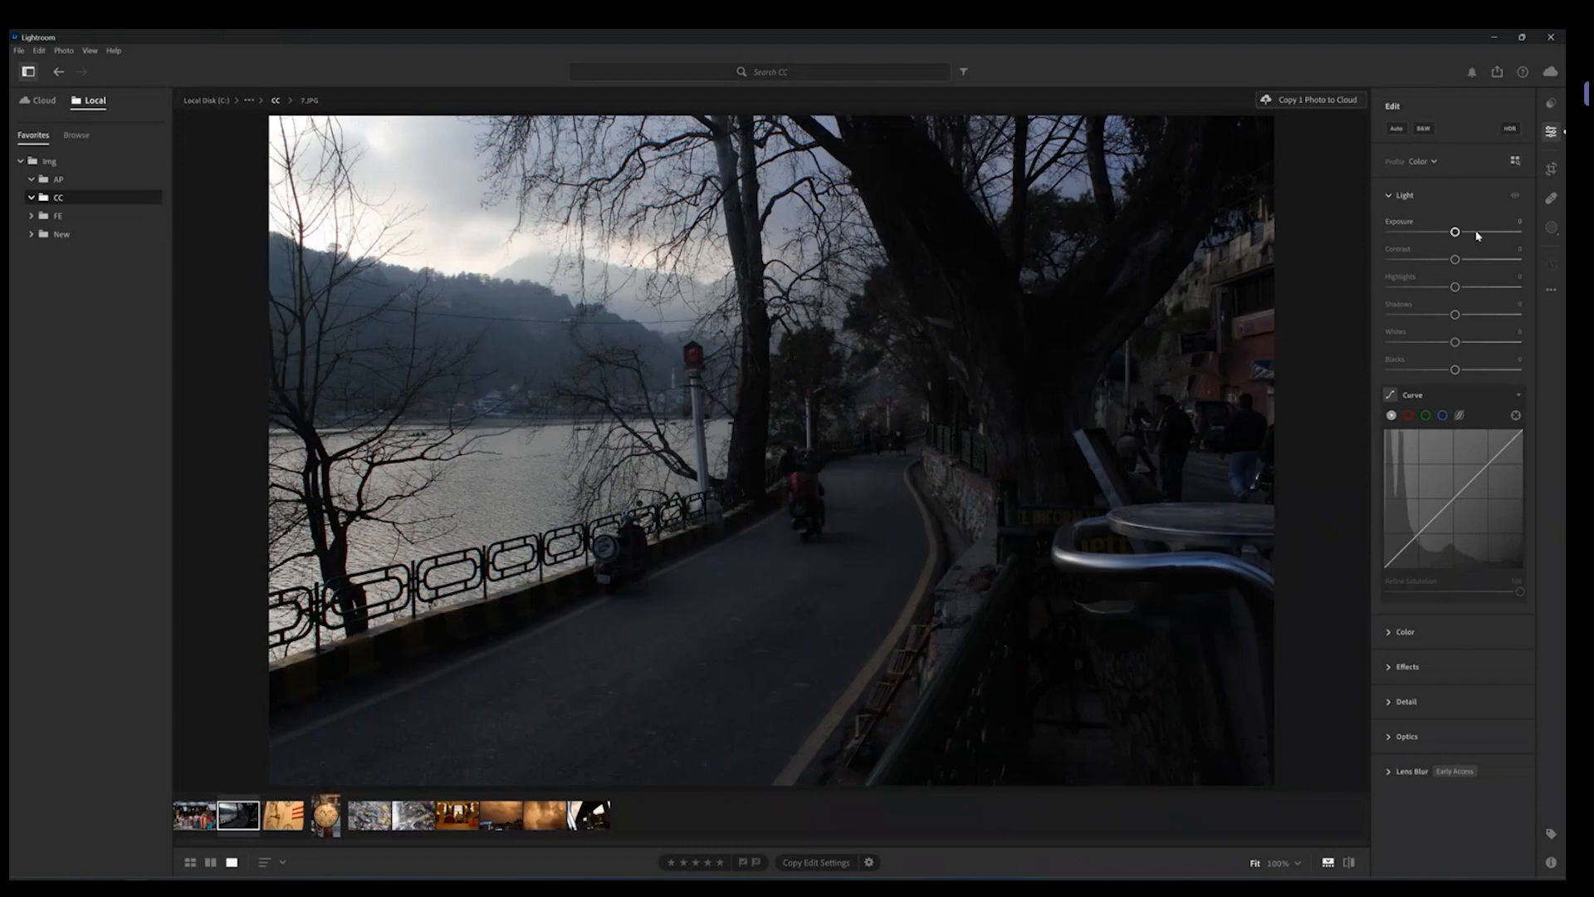
Step: Collapse the Light panel, expand the Color panel, and open the clock photo
{"action": "left_click", "coordinate": [1403, 195]}
{"action": "left_click", "coordinate": [1403, 230]}
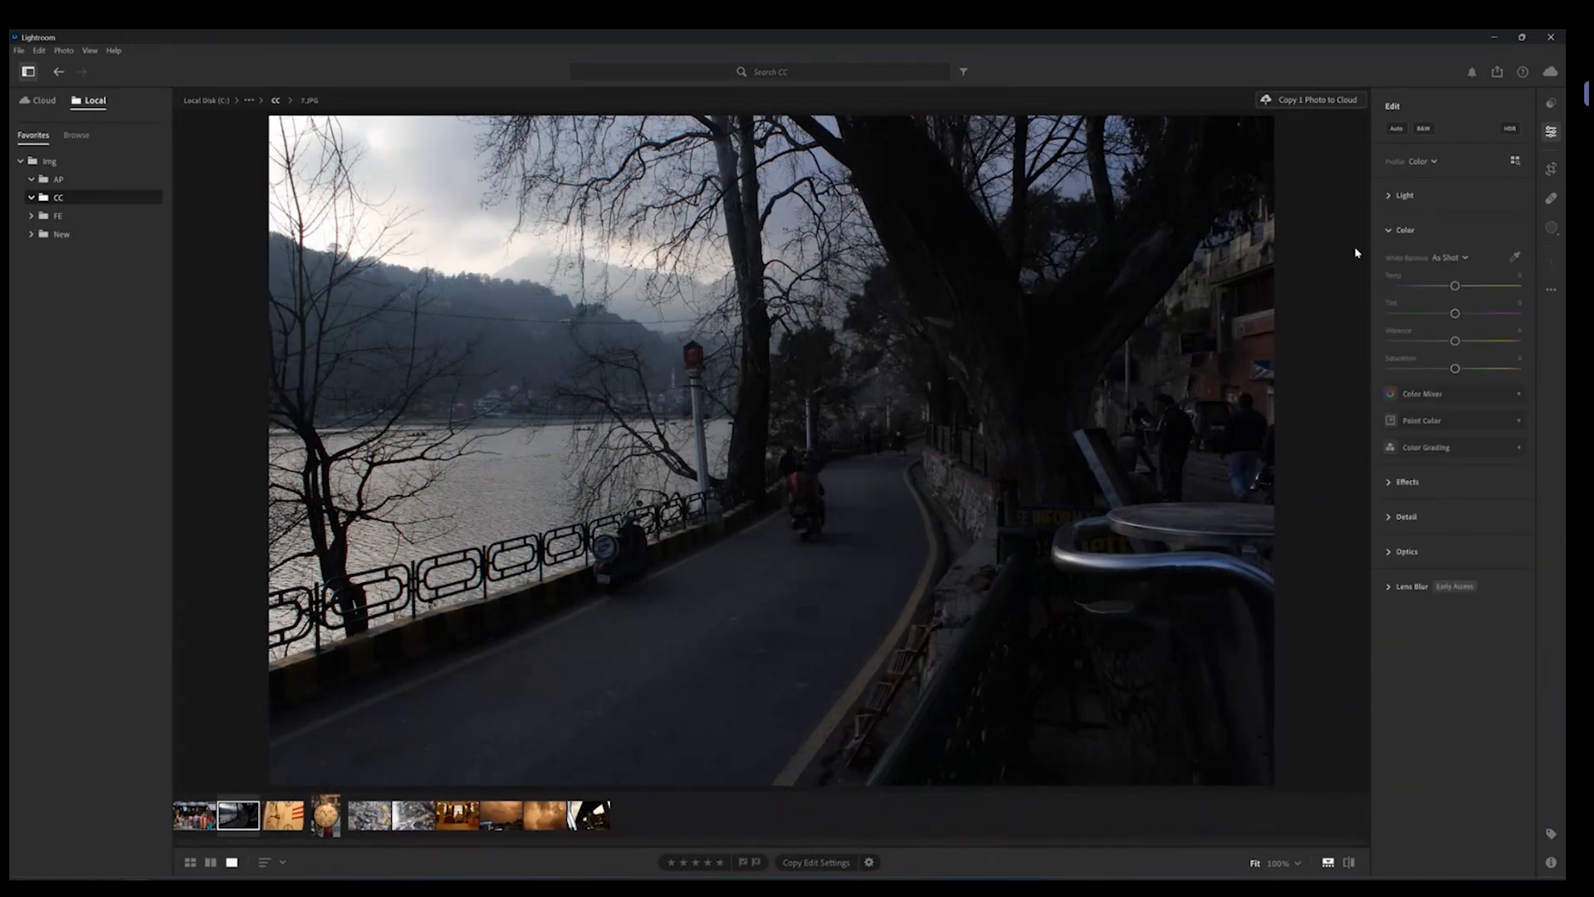
{"action": "left_click", "coordinate": [287, 824]}
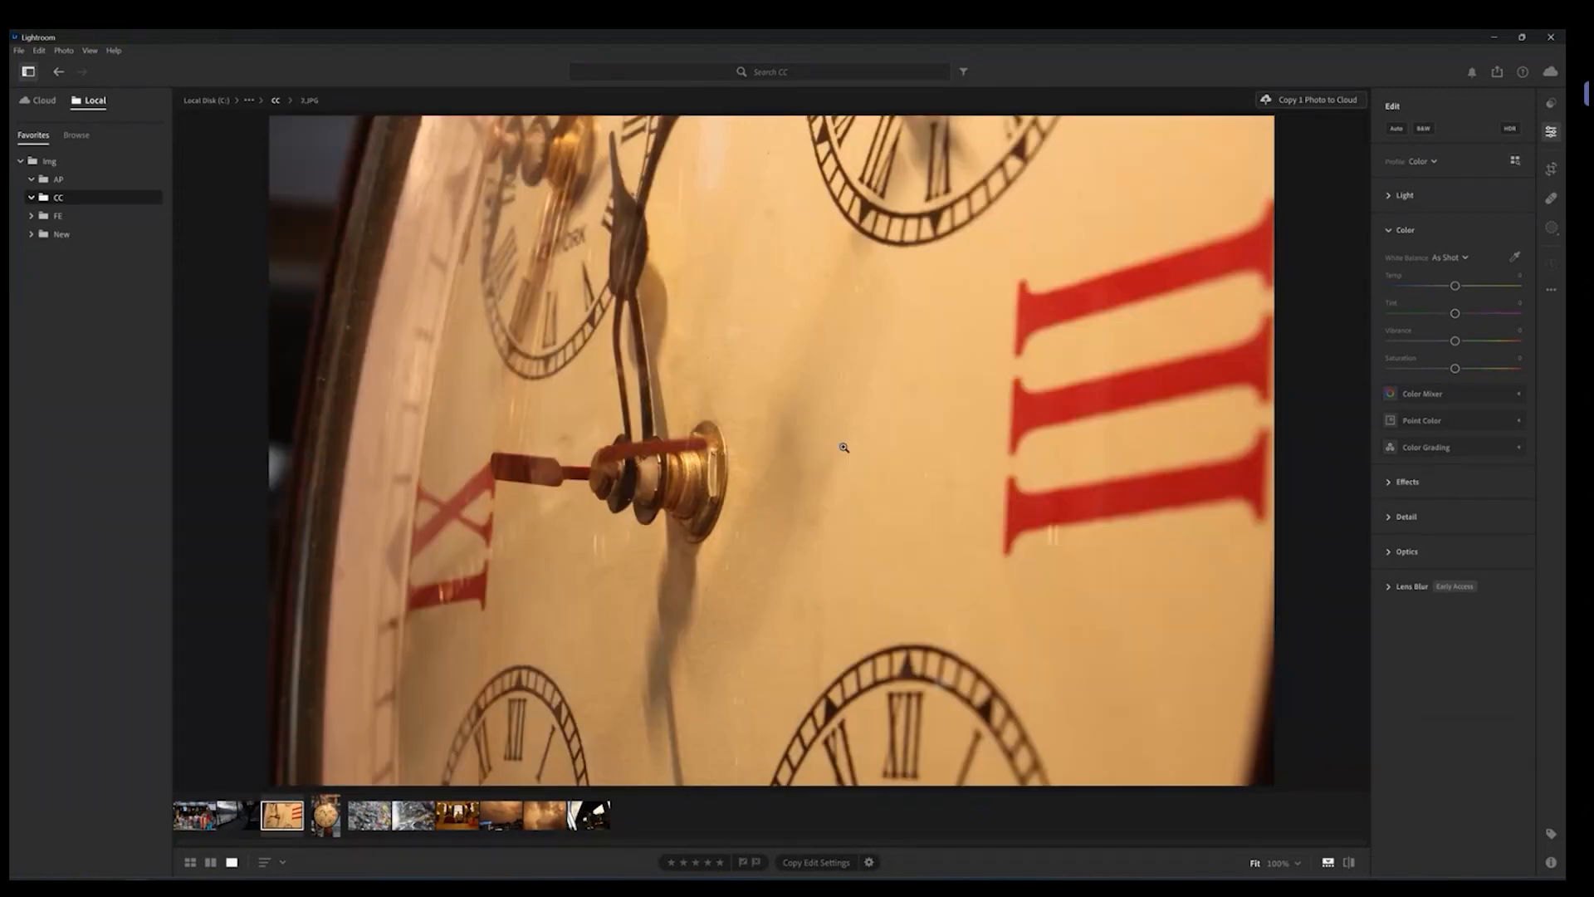
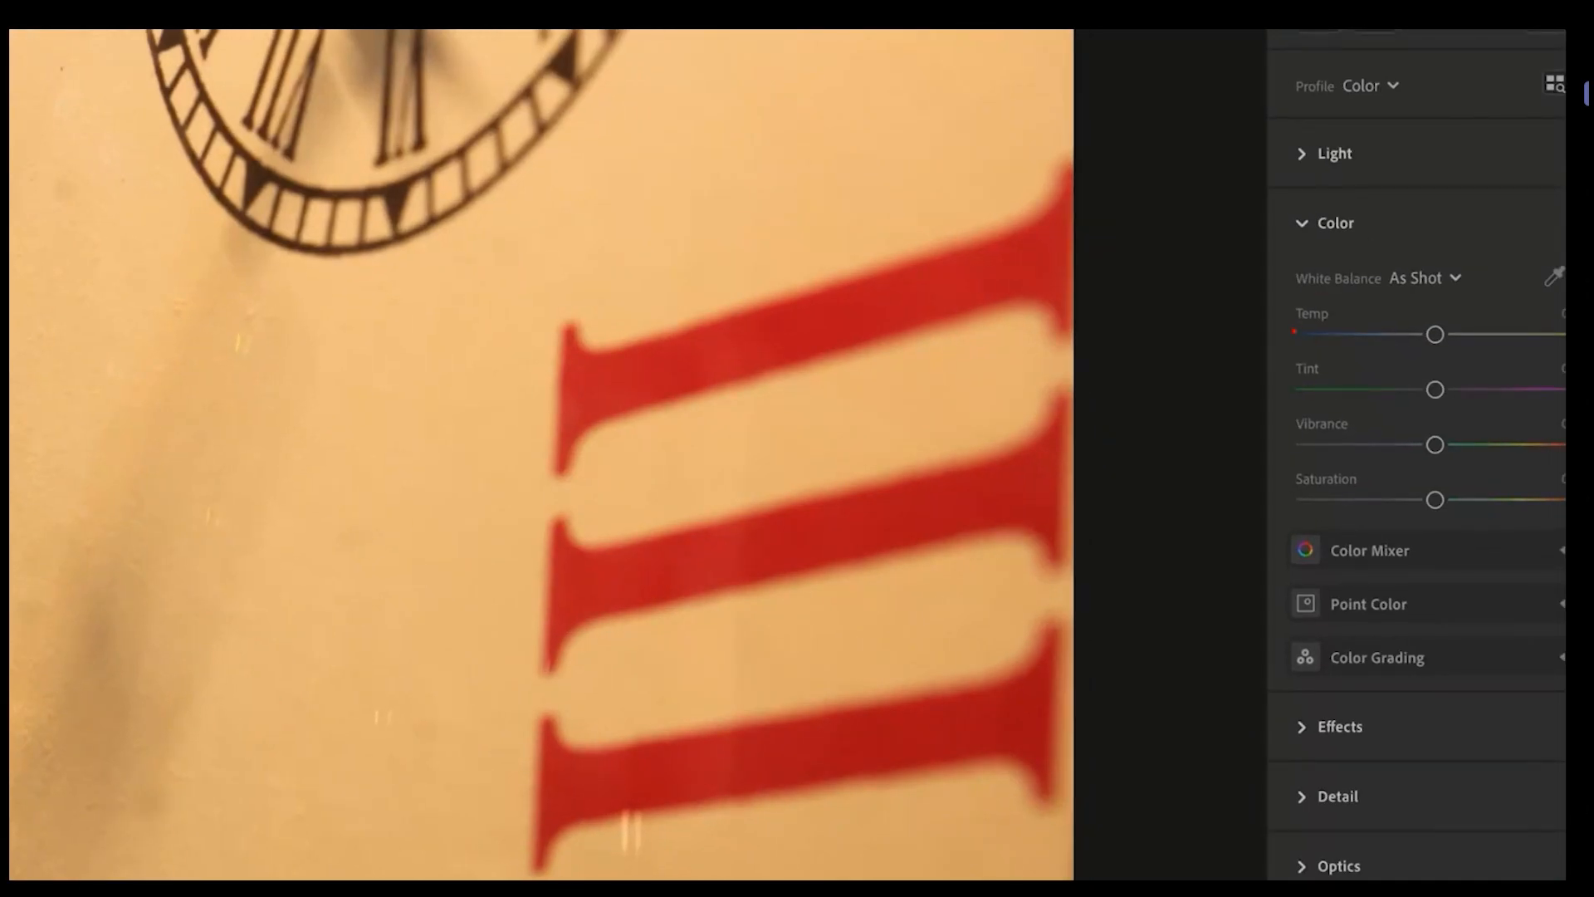
{"action": "left_click_drag", "start_coordinate": [1294, 332], "coordinate": [1343, 326]}
{"action": "left_click_drag", "start_coordinate": [1295, 380], "coordinate": [1351, 380]}
{"action": "left_click_drag", "start_coordinate": [1308, 434], "coordinate": [1351, 435]}
{"action": "left_click_drag", "start_coordinate": [1300, 489], "coordinate": [1371, 493]}
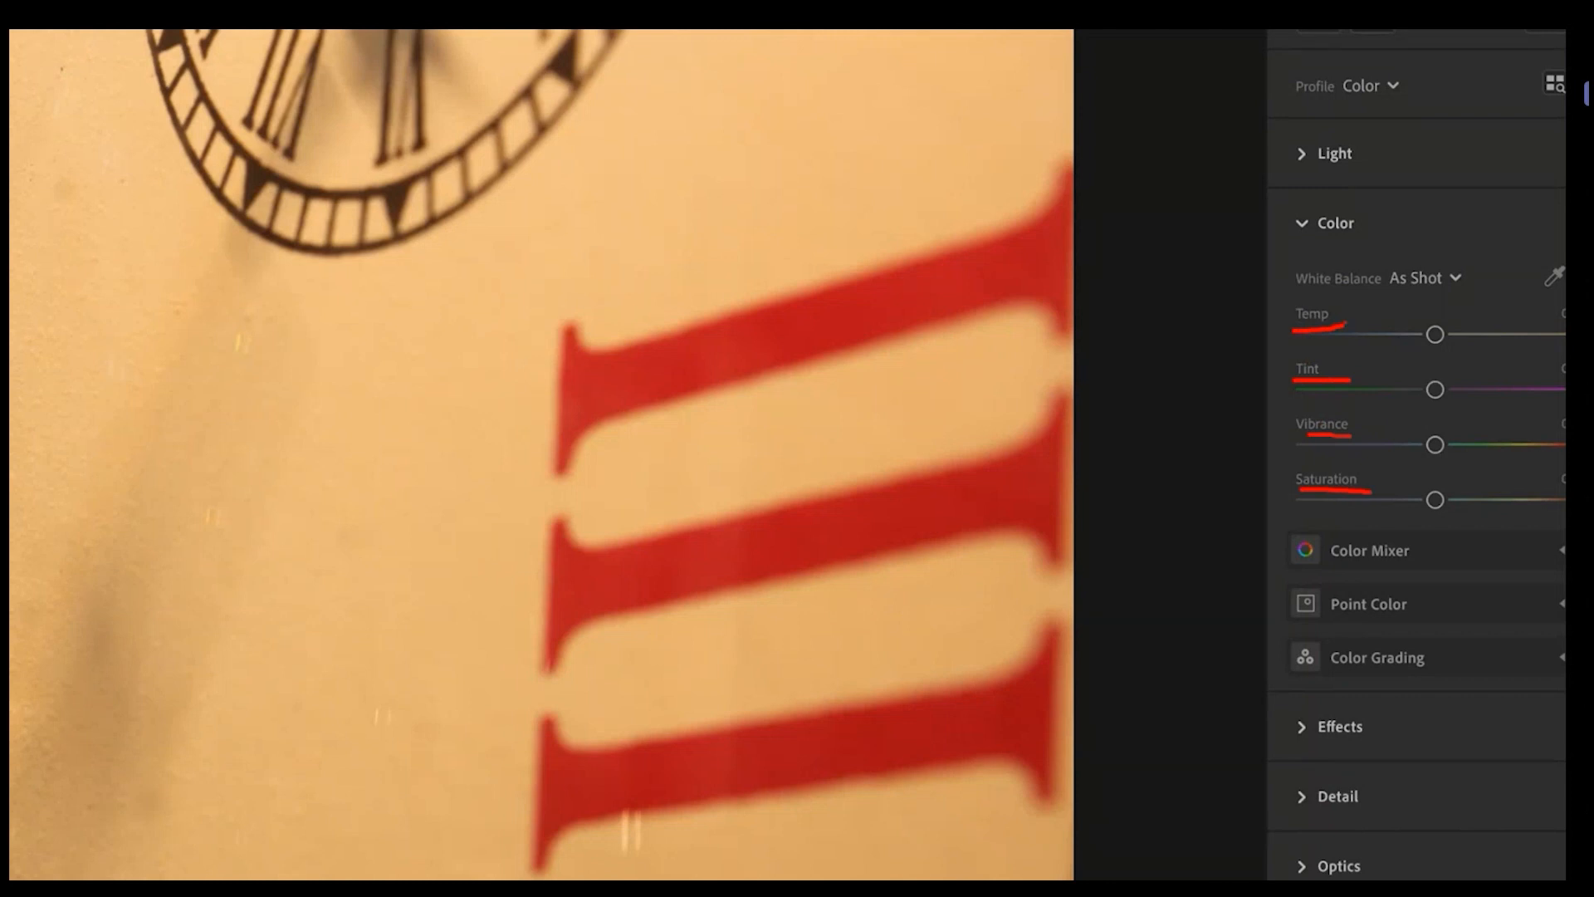
{"action": "mouse_move", "coordinate": [1348, 300]}
{"action": "left_mouse_down"}
{"action": "mouse_move", "coordinate": [1280, 302]}
{"action": "mouse_move", "coordinate": [1290, 390]}
{"action": "mouse_move", "coordinate": [1328, 389]}
{"action": "mouse_move", "coordinate": [1342, 311]}
{"action": "left_mouse_up"}
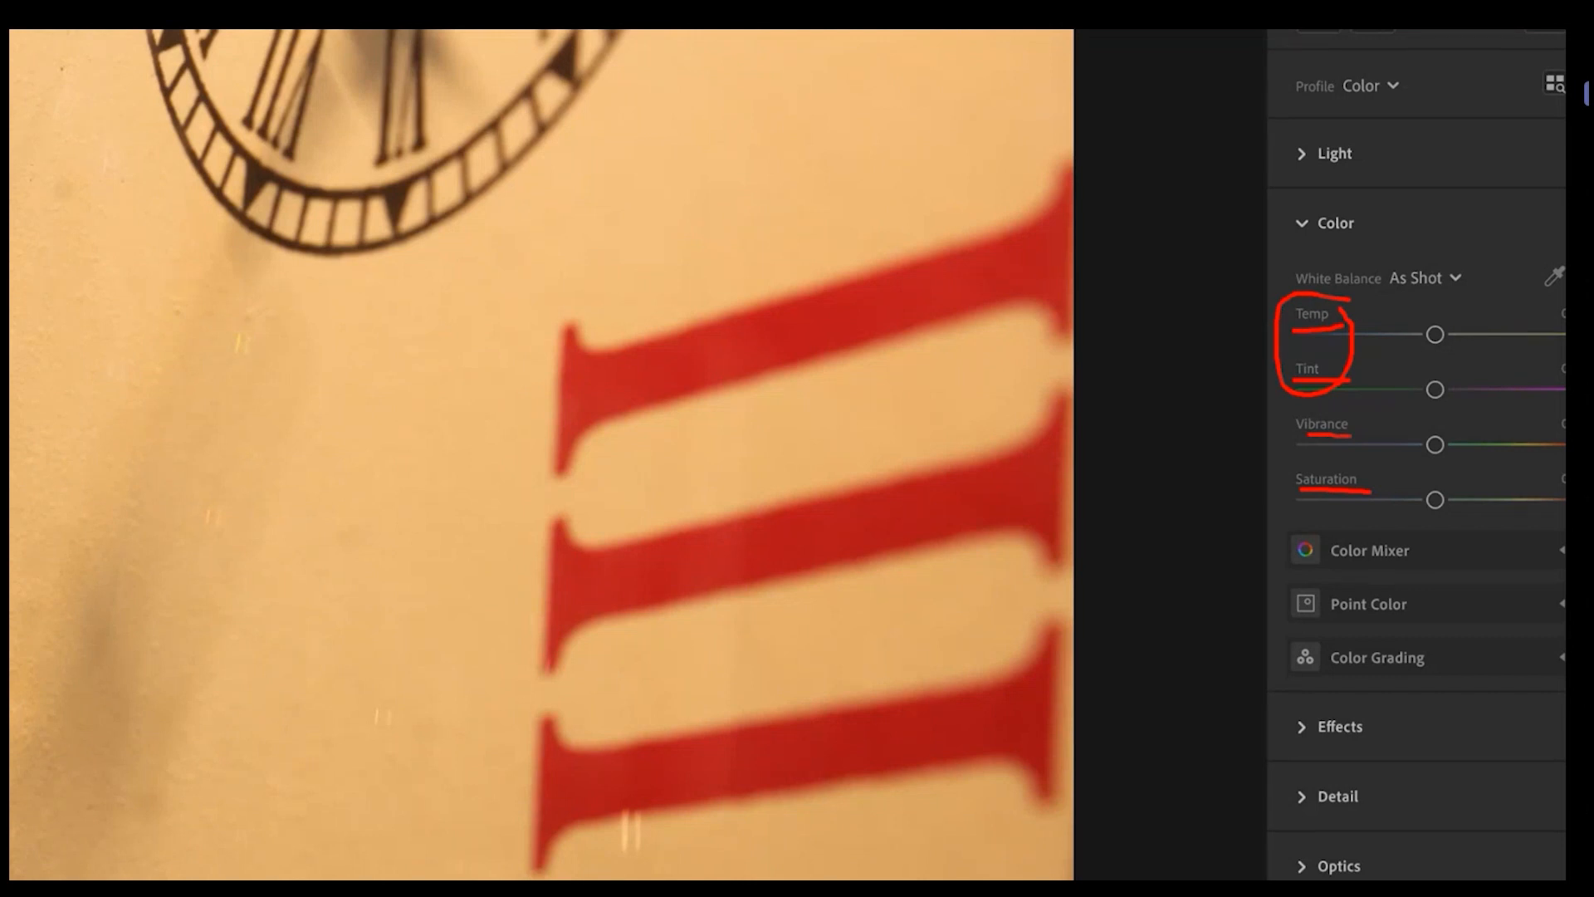
{"action": "key", "text": "Escape"}
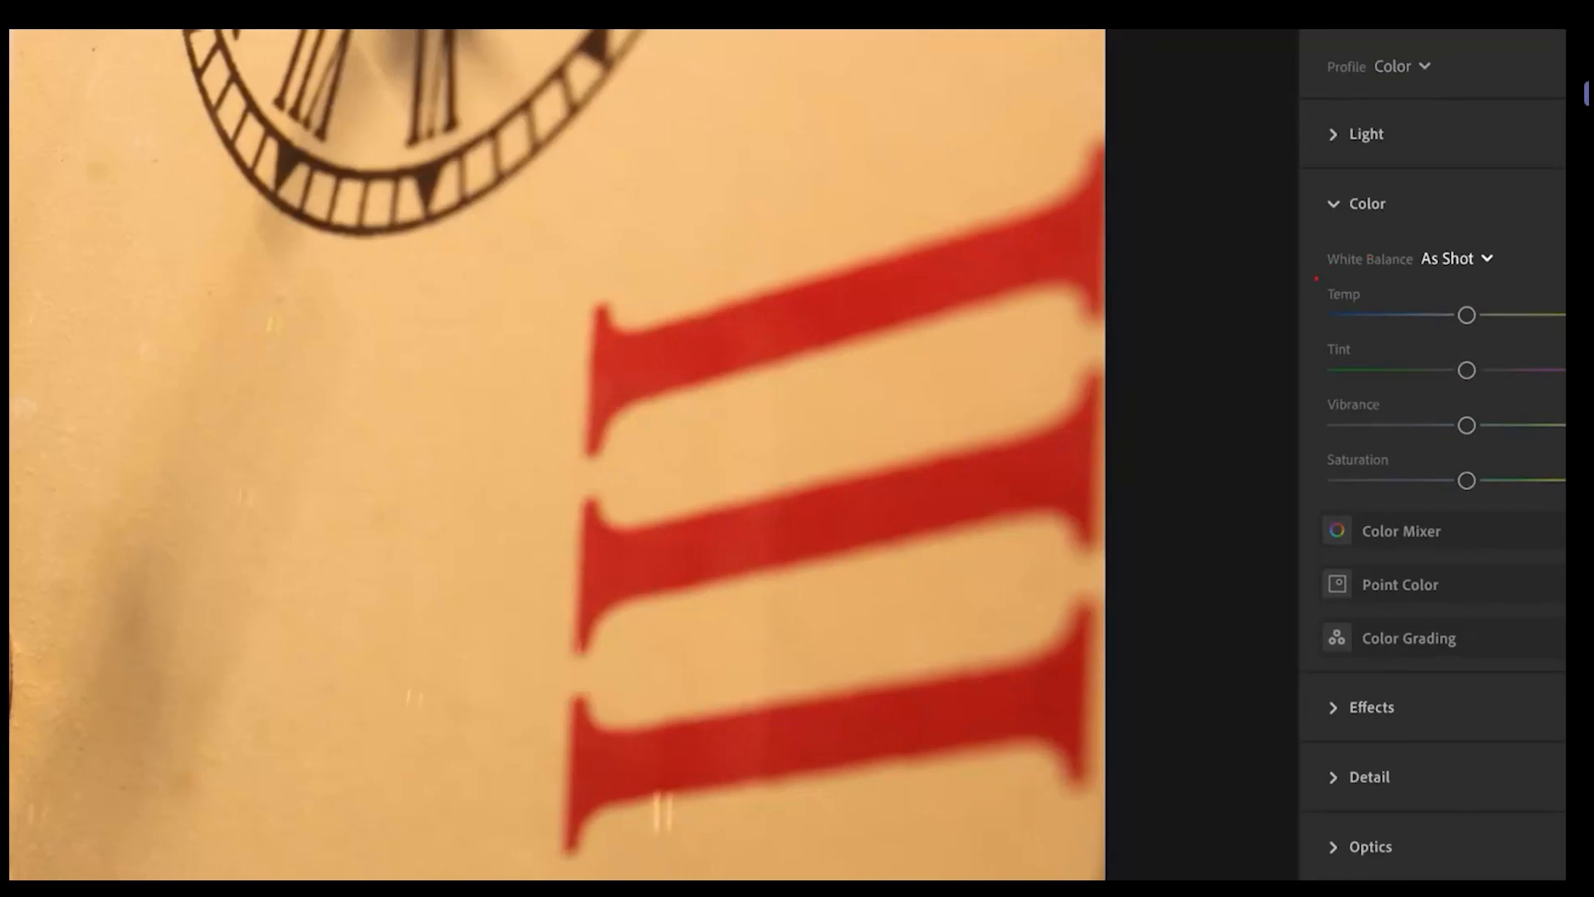
{"action": "left_click_drag", "start_coordinate": [1320, 273], "coordinate": [1416, 269]}
{"action": "key", "text": "Escape"}
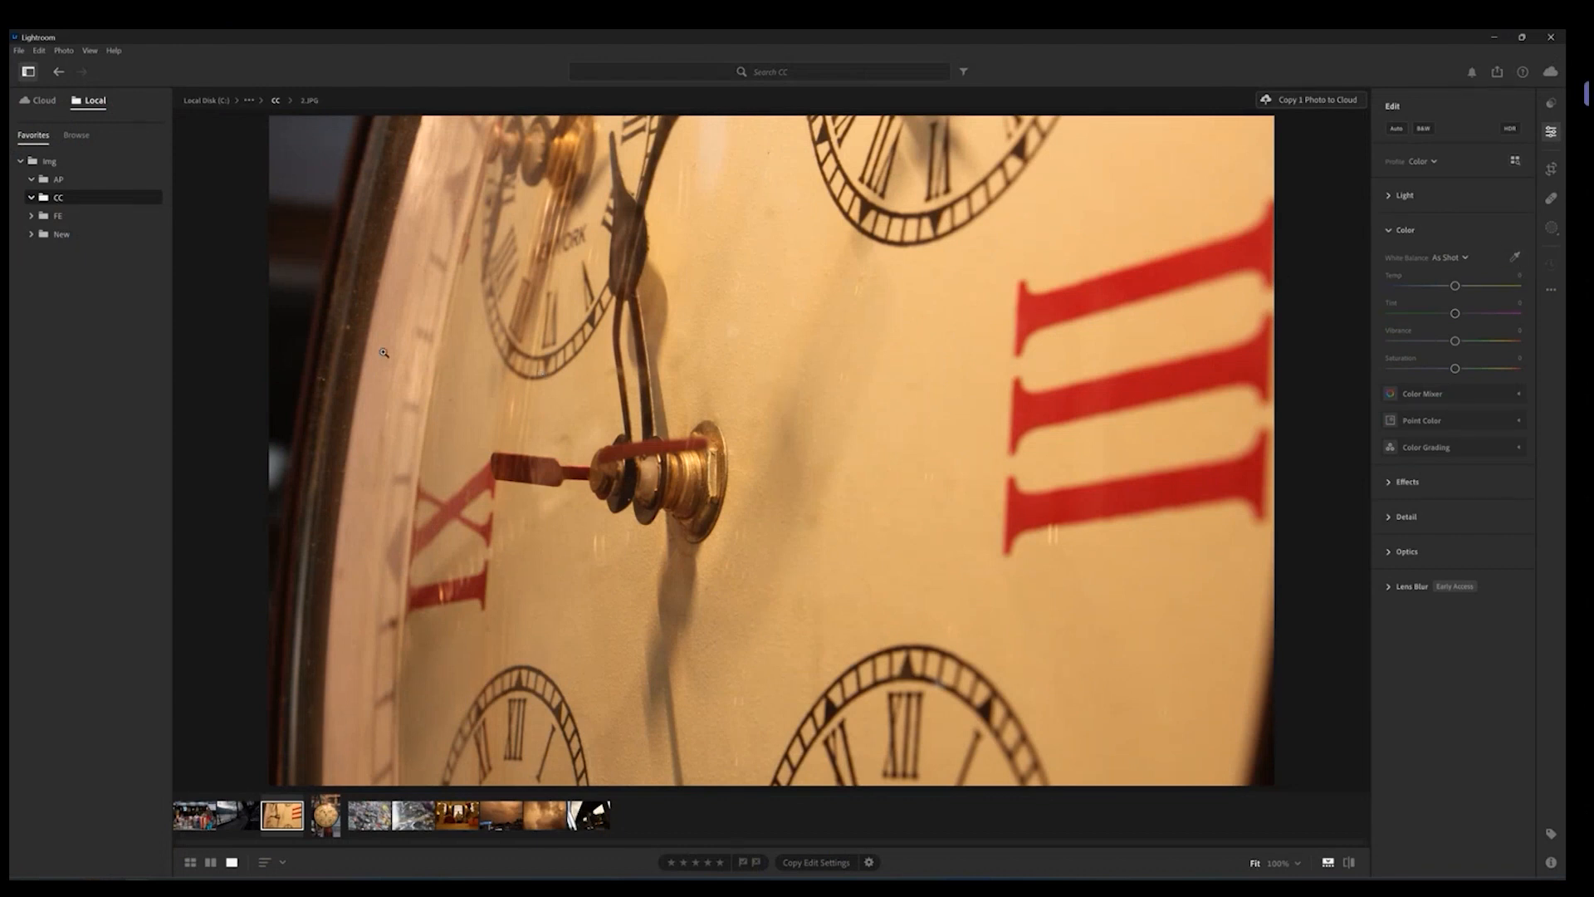
Step: Set the clock close-up's white balance with the eyedropper on the dial beside the hands' brass hub, sampling twice
{"action": "left_click", "coordinate": [1551, 131]}
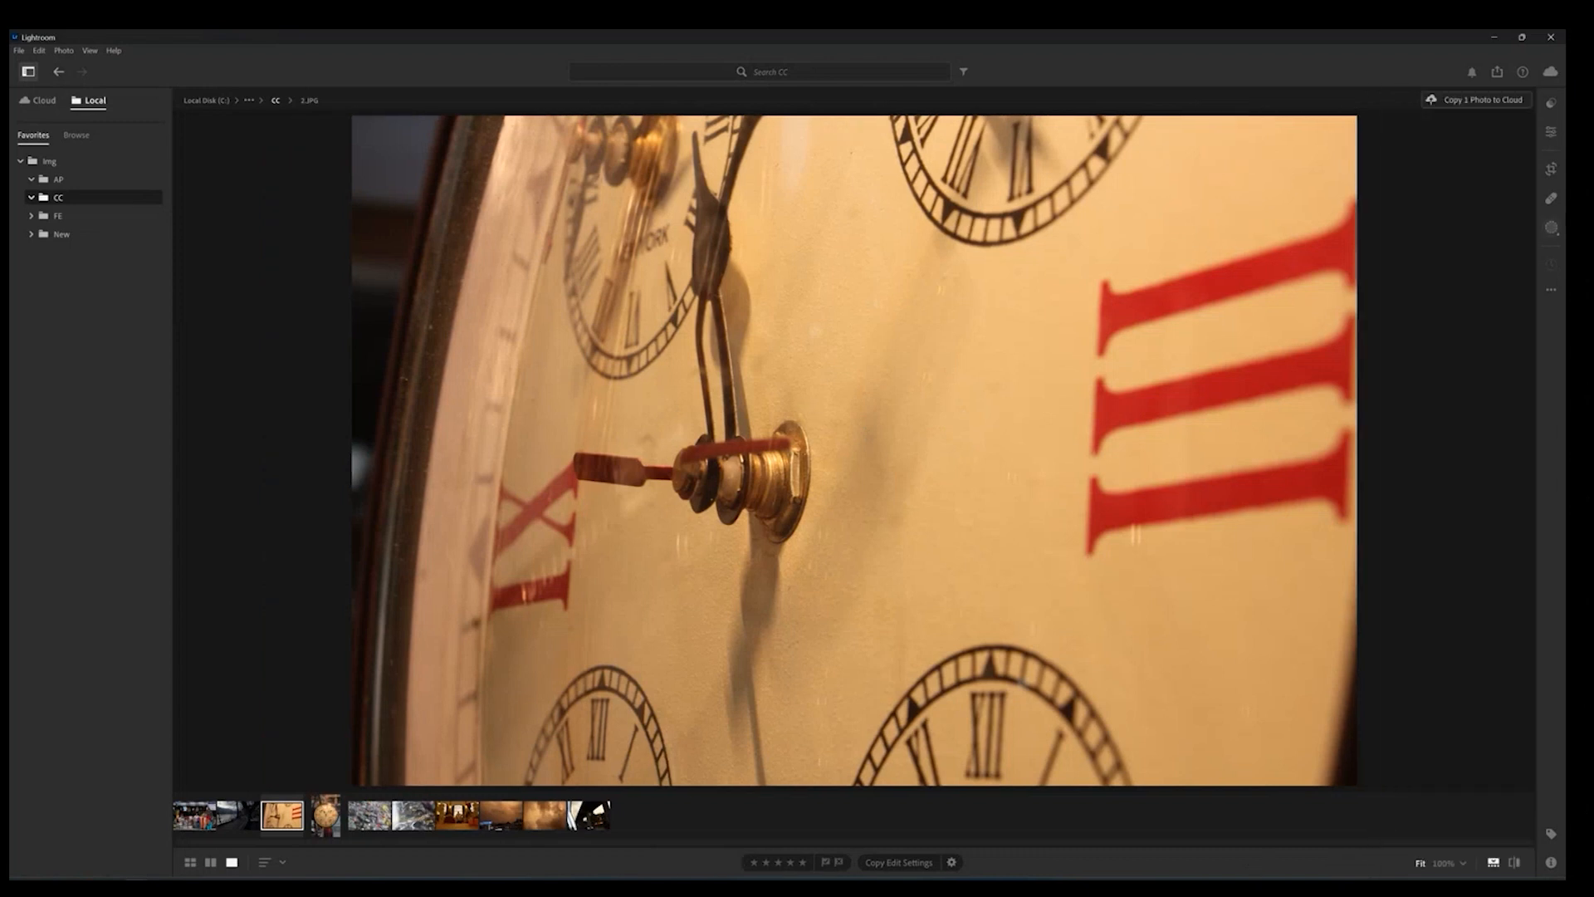
{"action": "left_click", "coordinate": [1551, 131]}
{"action": "left_click", "coordinate": [1515, 256]}
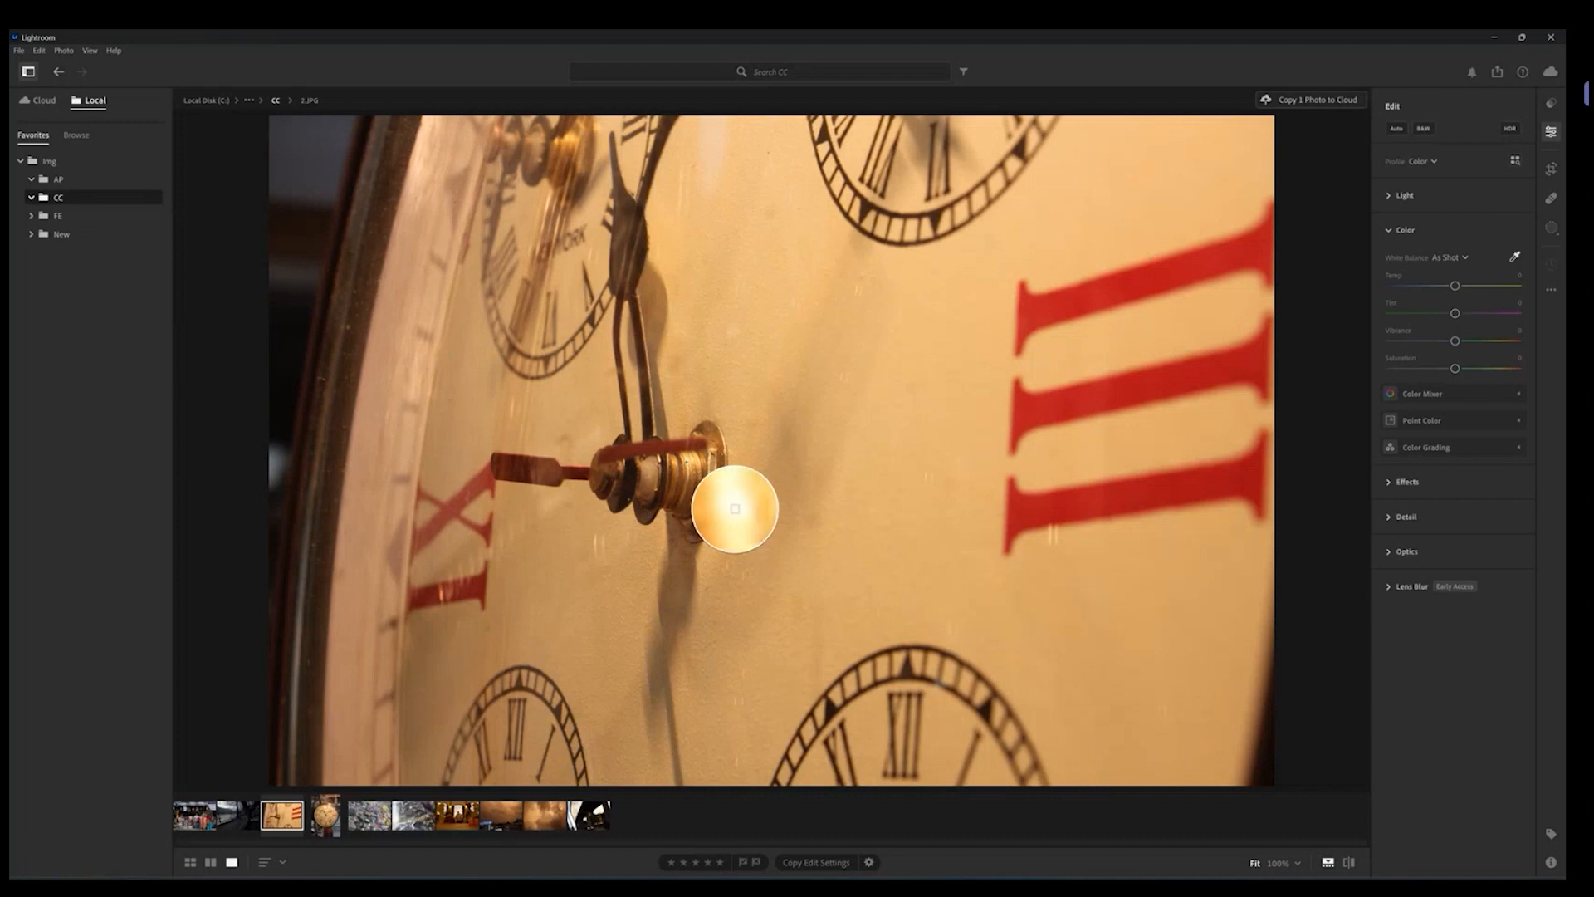
{"action": "left_click", "coordinate": [734, 508]}
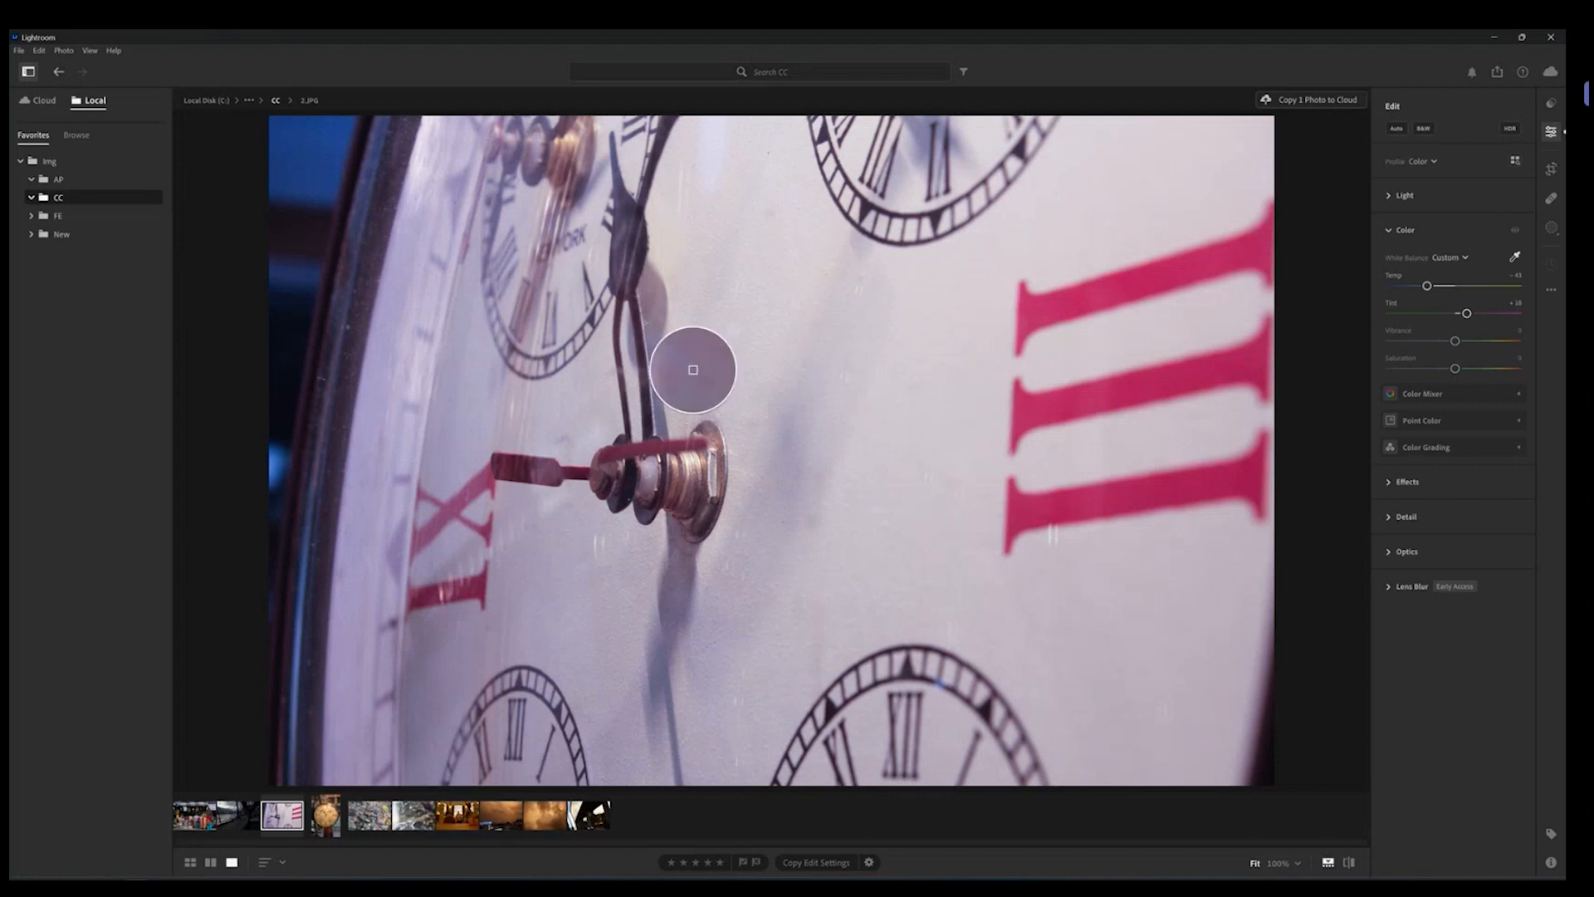
{"action": "key", "text": "ctrl+z"}
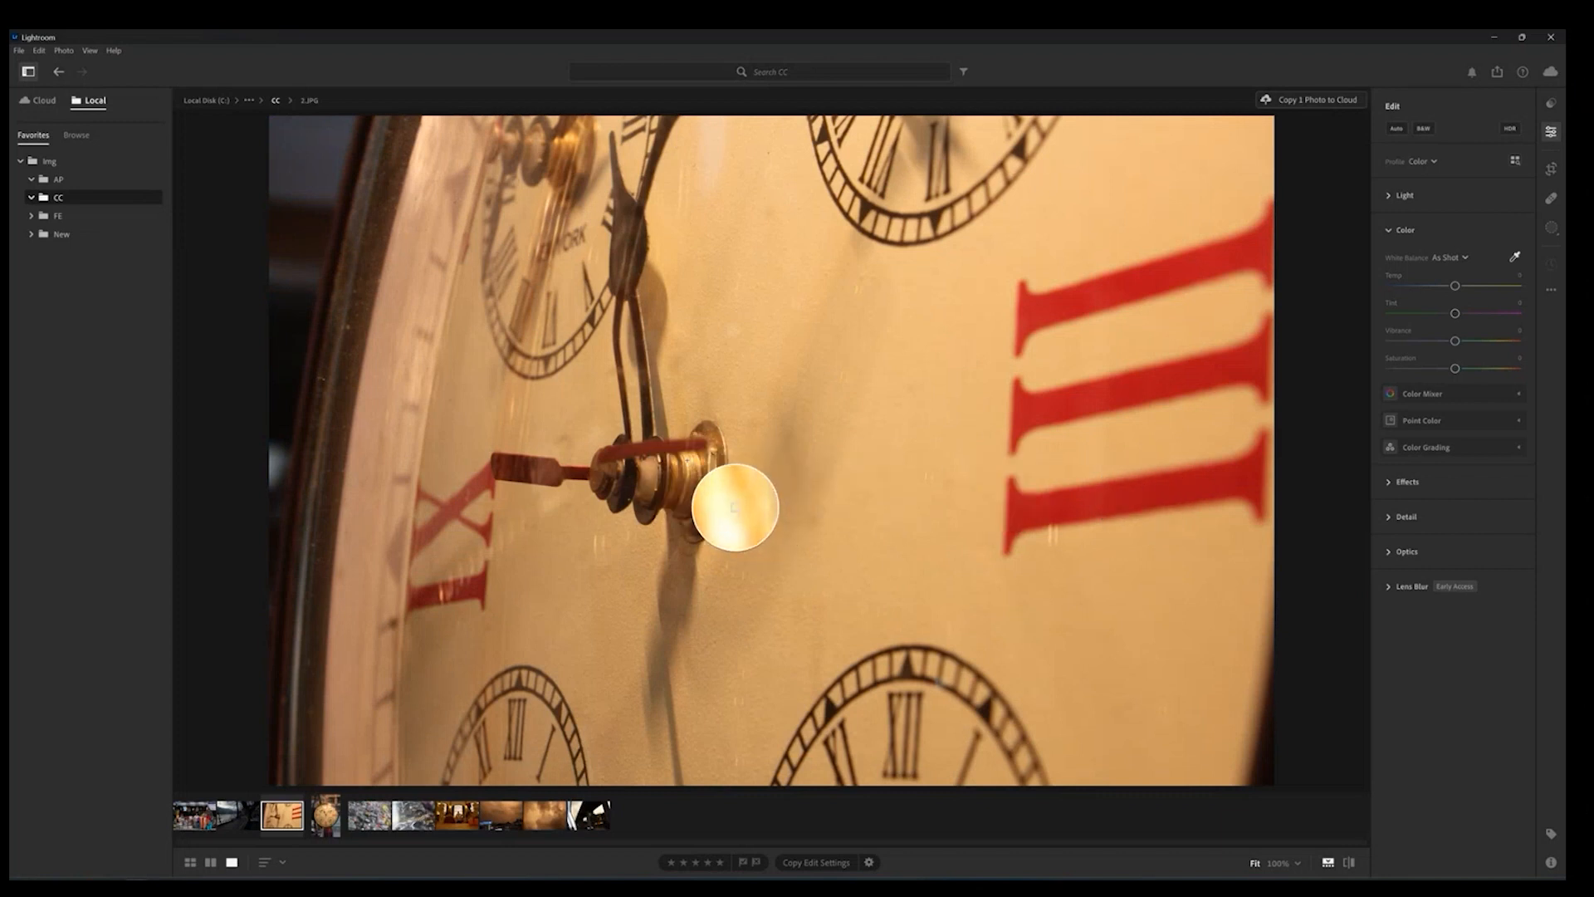
{"action": "left_click", "coordinate": [735, 508]}
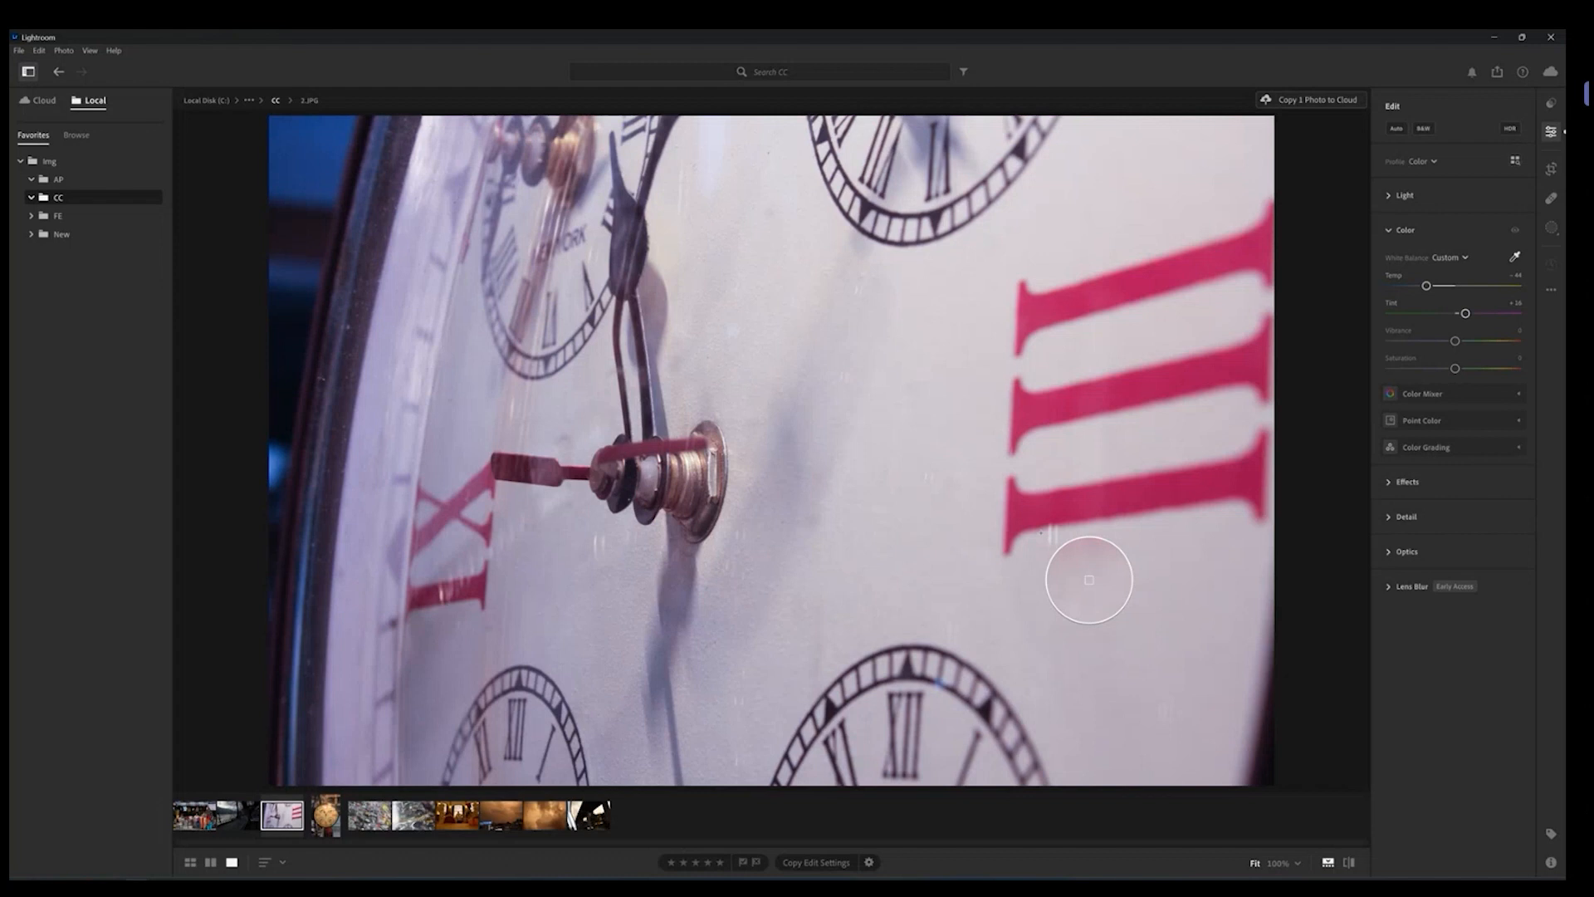
Step: Open the statue hall photo and set its white balance with the eyedropper on the central statue's base
{"action": "left_click", "coordinate": [470, 827]}
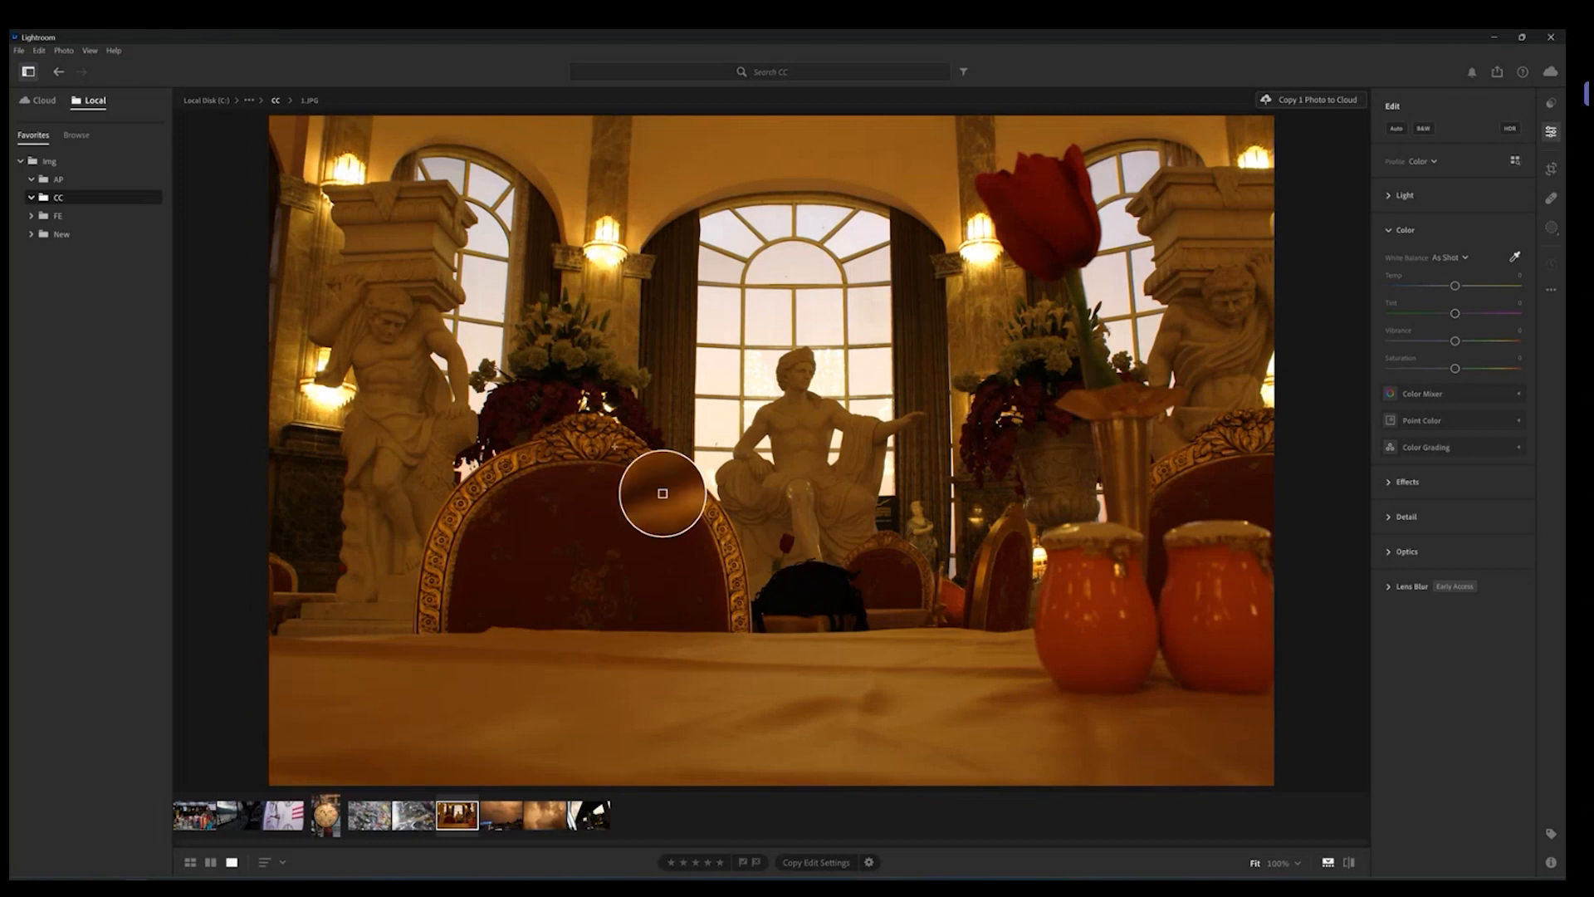
{"action": "left_click", "coordinate": [1516, 258]}
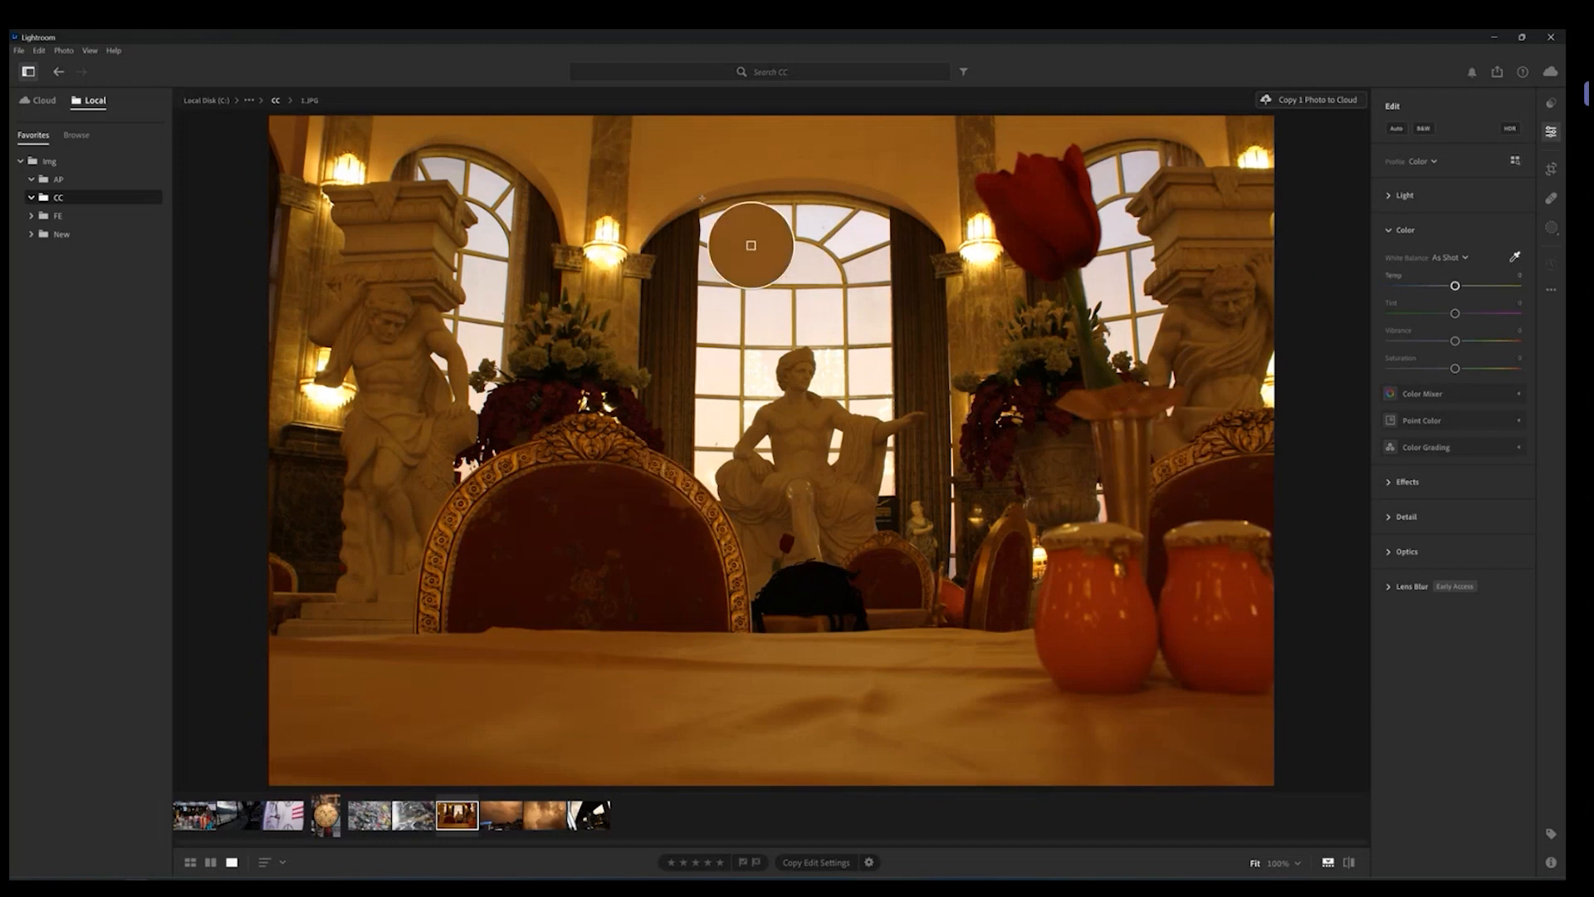
{"action": "left_click", "coordinate": [663, 283]}
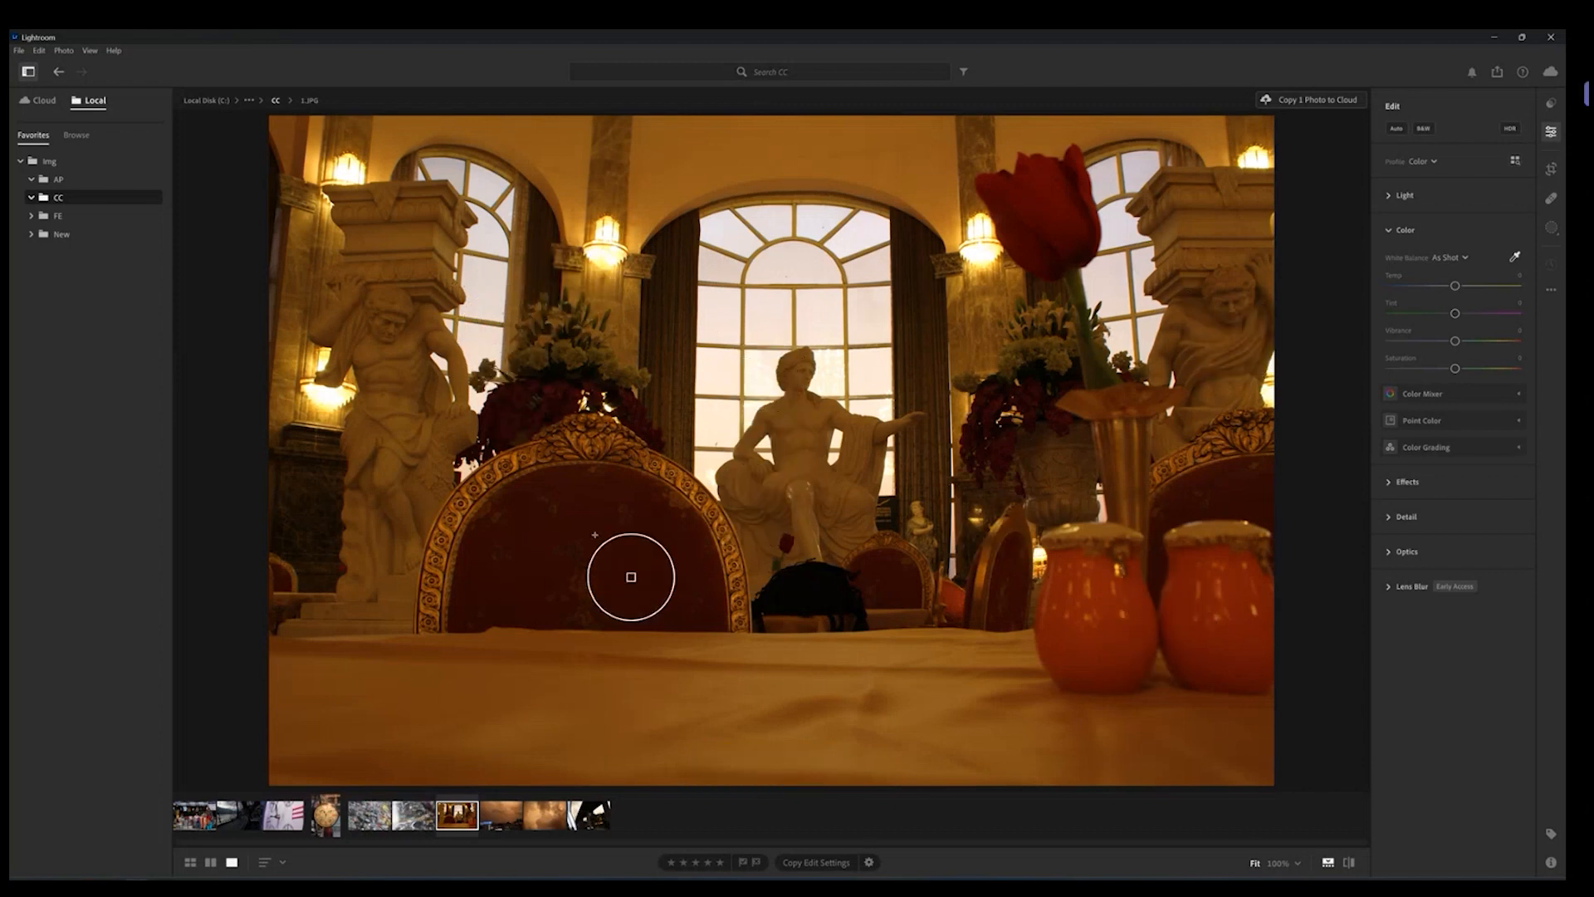
{"action": "left_click", "coordinate": [858, 530]}
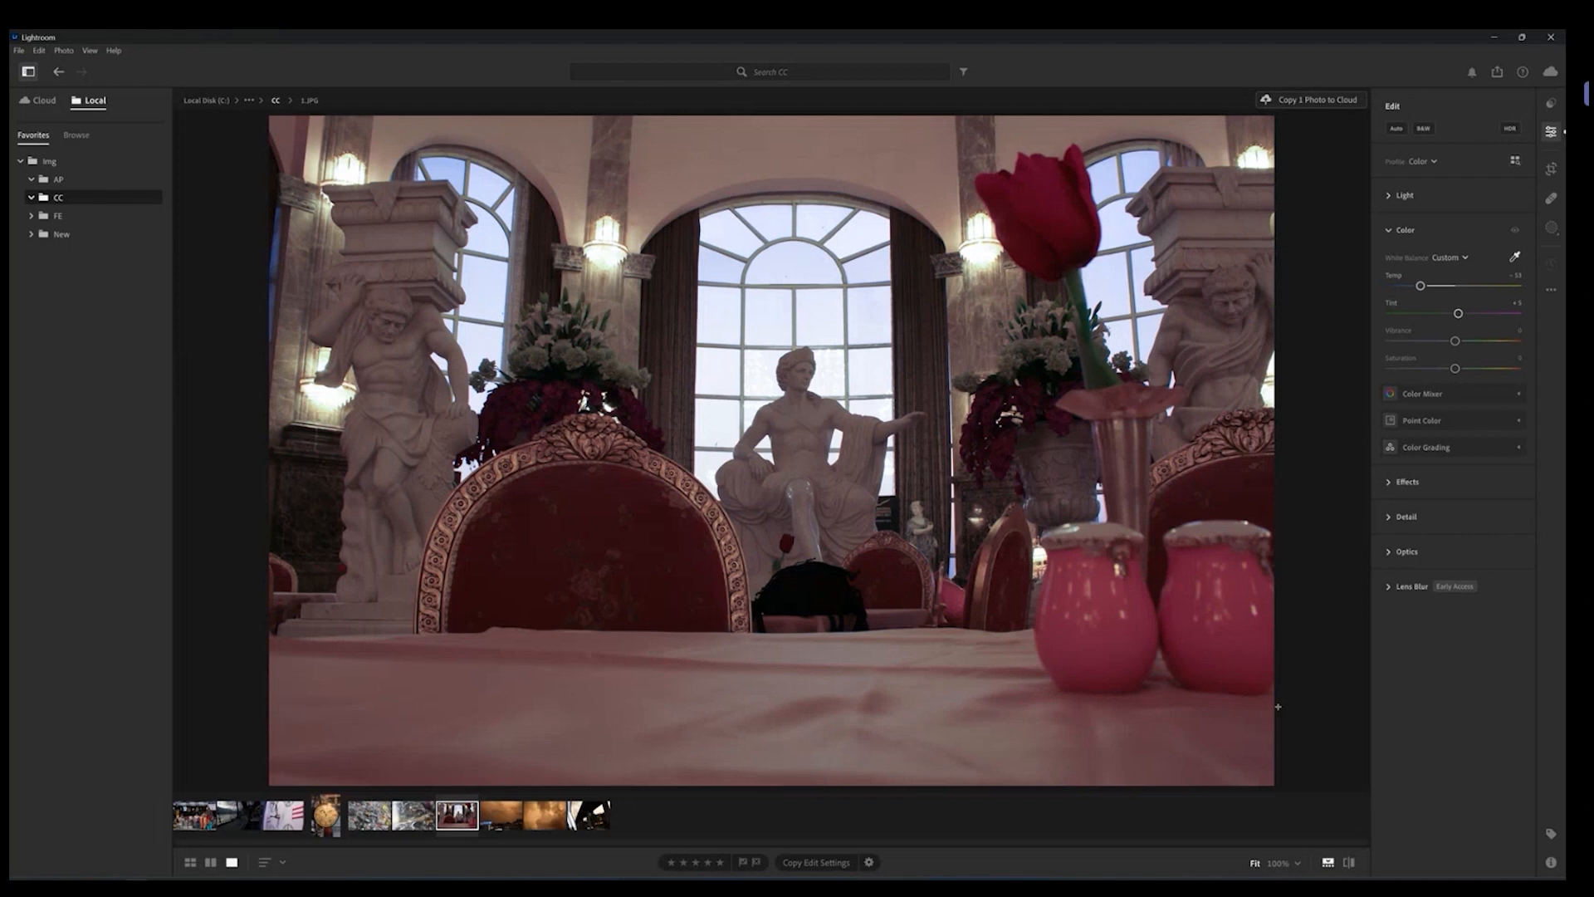
Step: Expand the Light panel and raise Exposure to about +0.94 on the statue hall photo
{"action": "left_click", "coordinate": [1400, 196]}
{"action": "left_click_drag", "start_coordinate": [1455, 233], "coordinate": [1467, 235]}
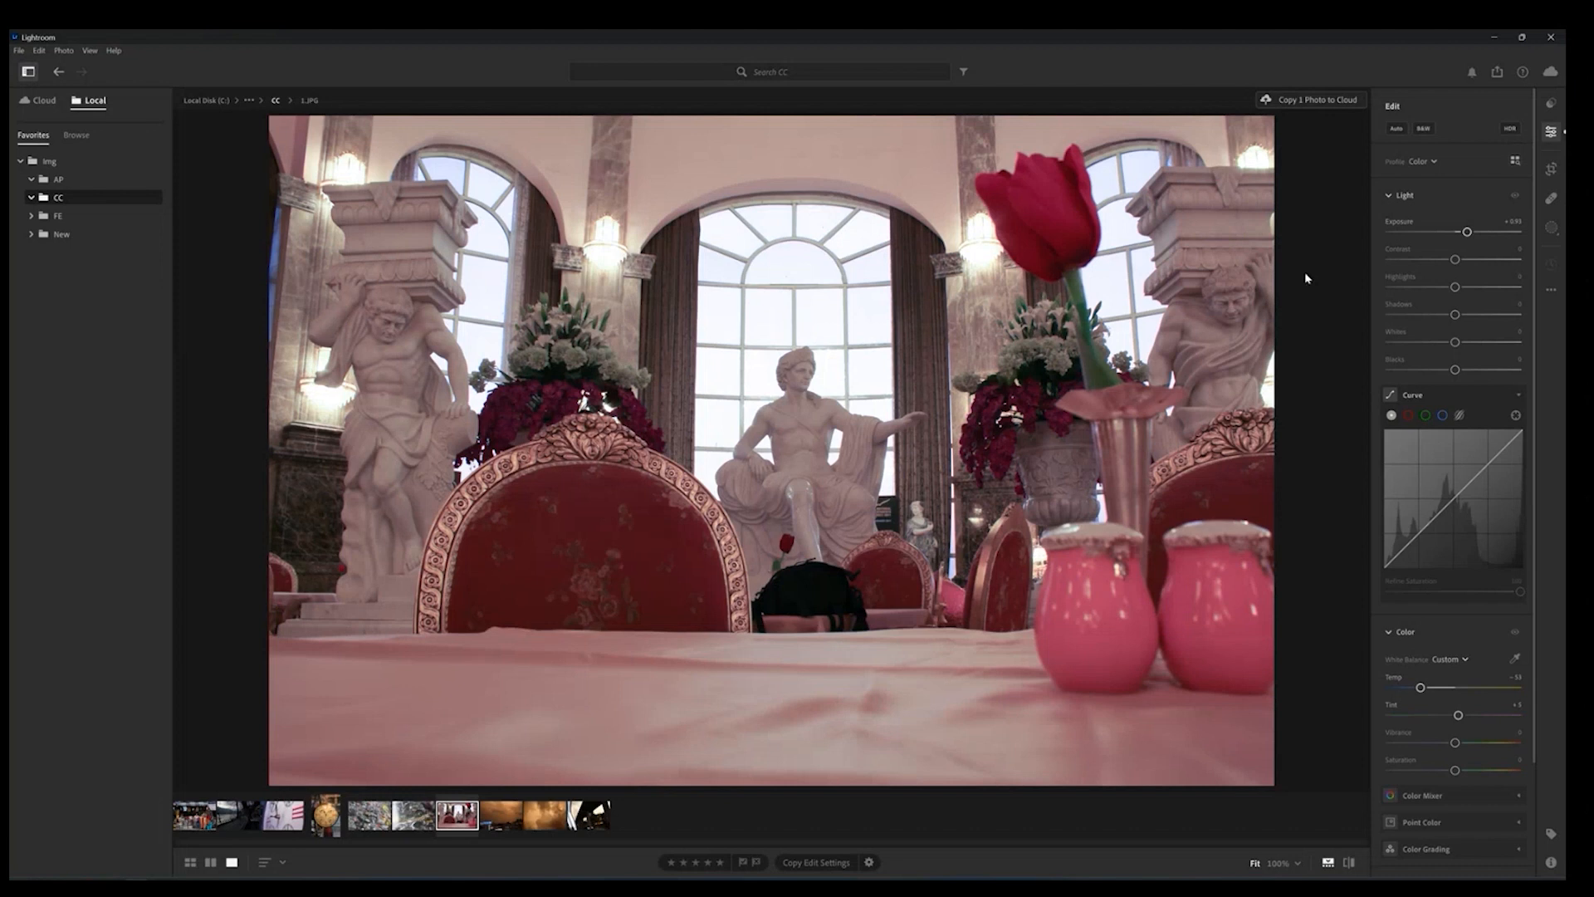
Step: Open the market stall photo, collapse Light, try cooler and warmer Temp settings, then reset Temp
{"action": "left_click", "coordinate": [192, 822]}
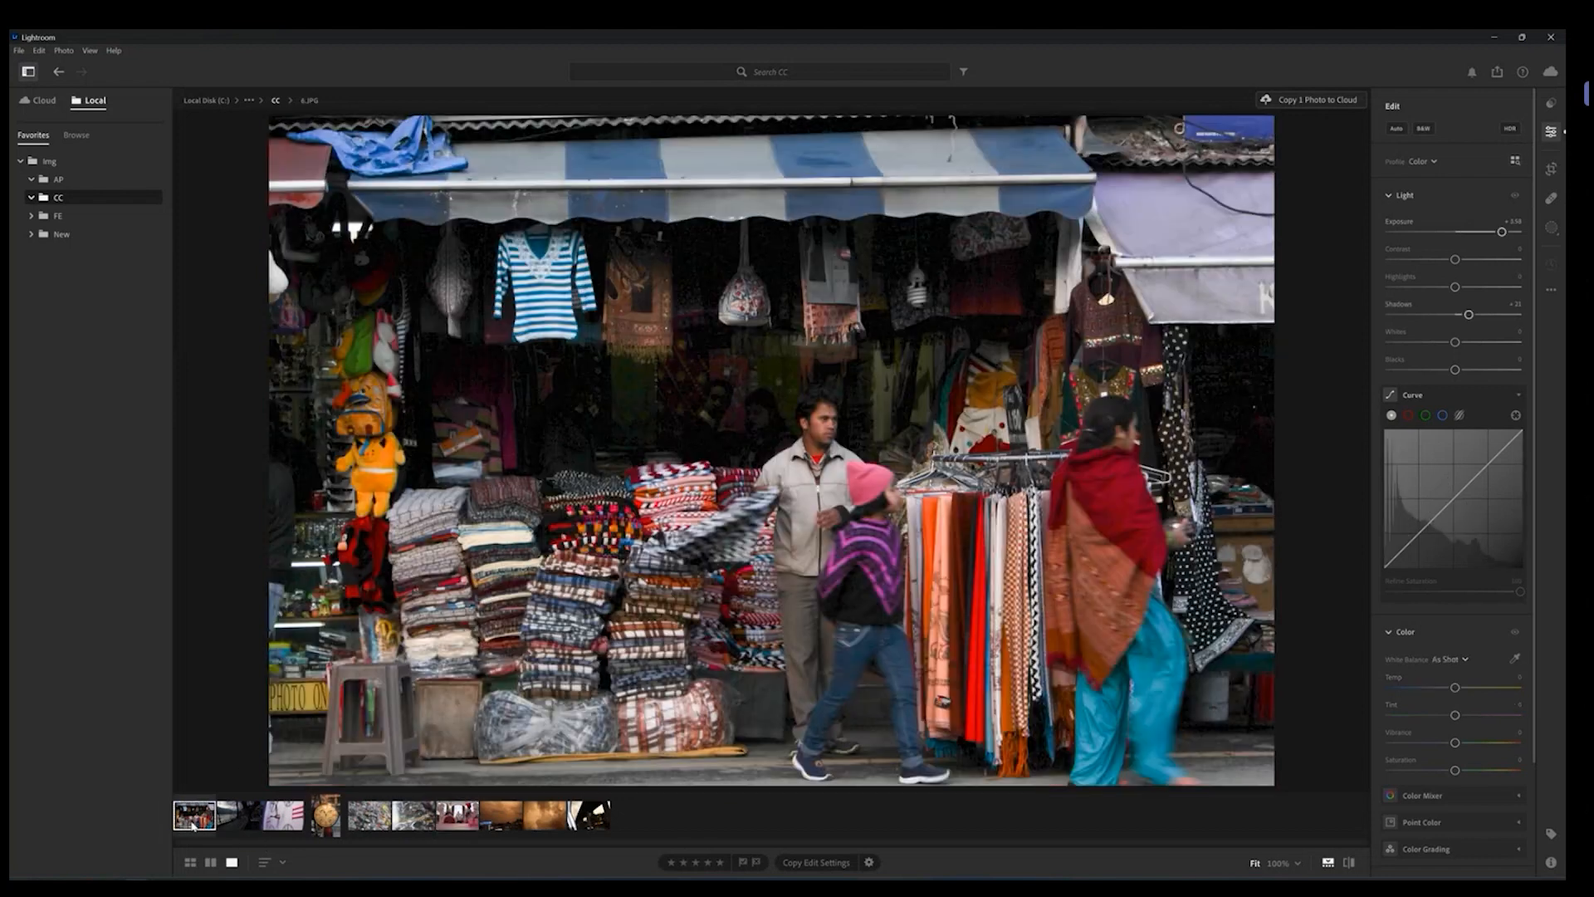
{"action": "left_click", "coordinate": [1389, 199]}
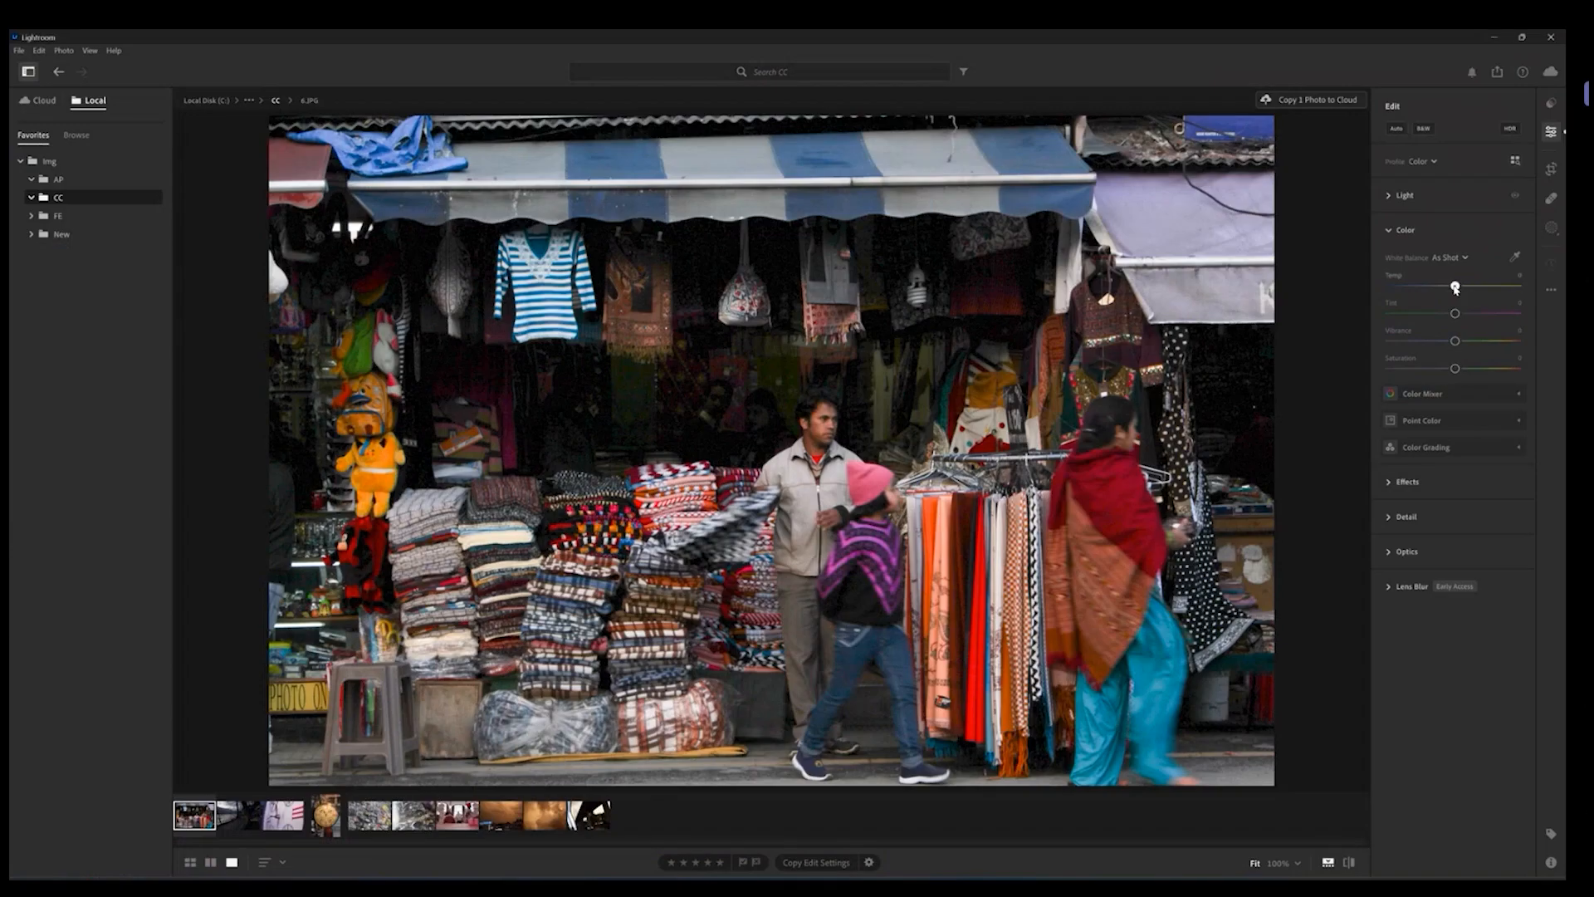
{"action": "left_click_drag", "start_coordinate": [1344, 285], "coordinate": [1321, 290]}
{"action": "left_click_drag", "start_coordinate": [1443, 288], "coordinate": [1434, 288]}
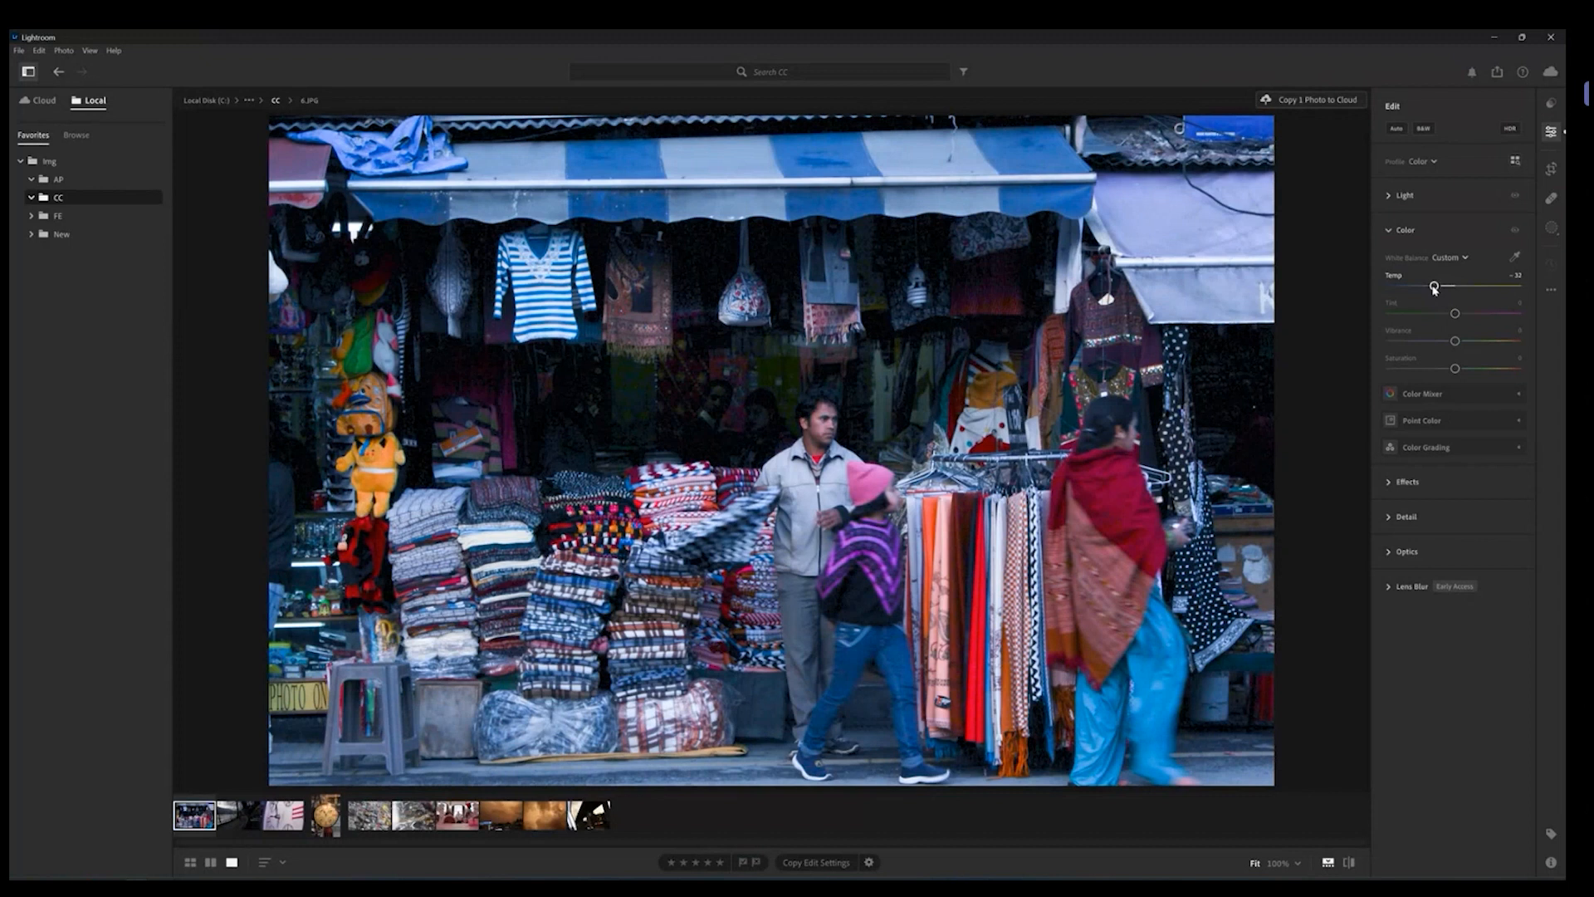
{"action": "left_click_drag", "start_coordinate": [1434, 288], "coordinate": [1481, 291]}
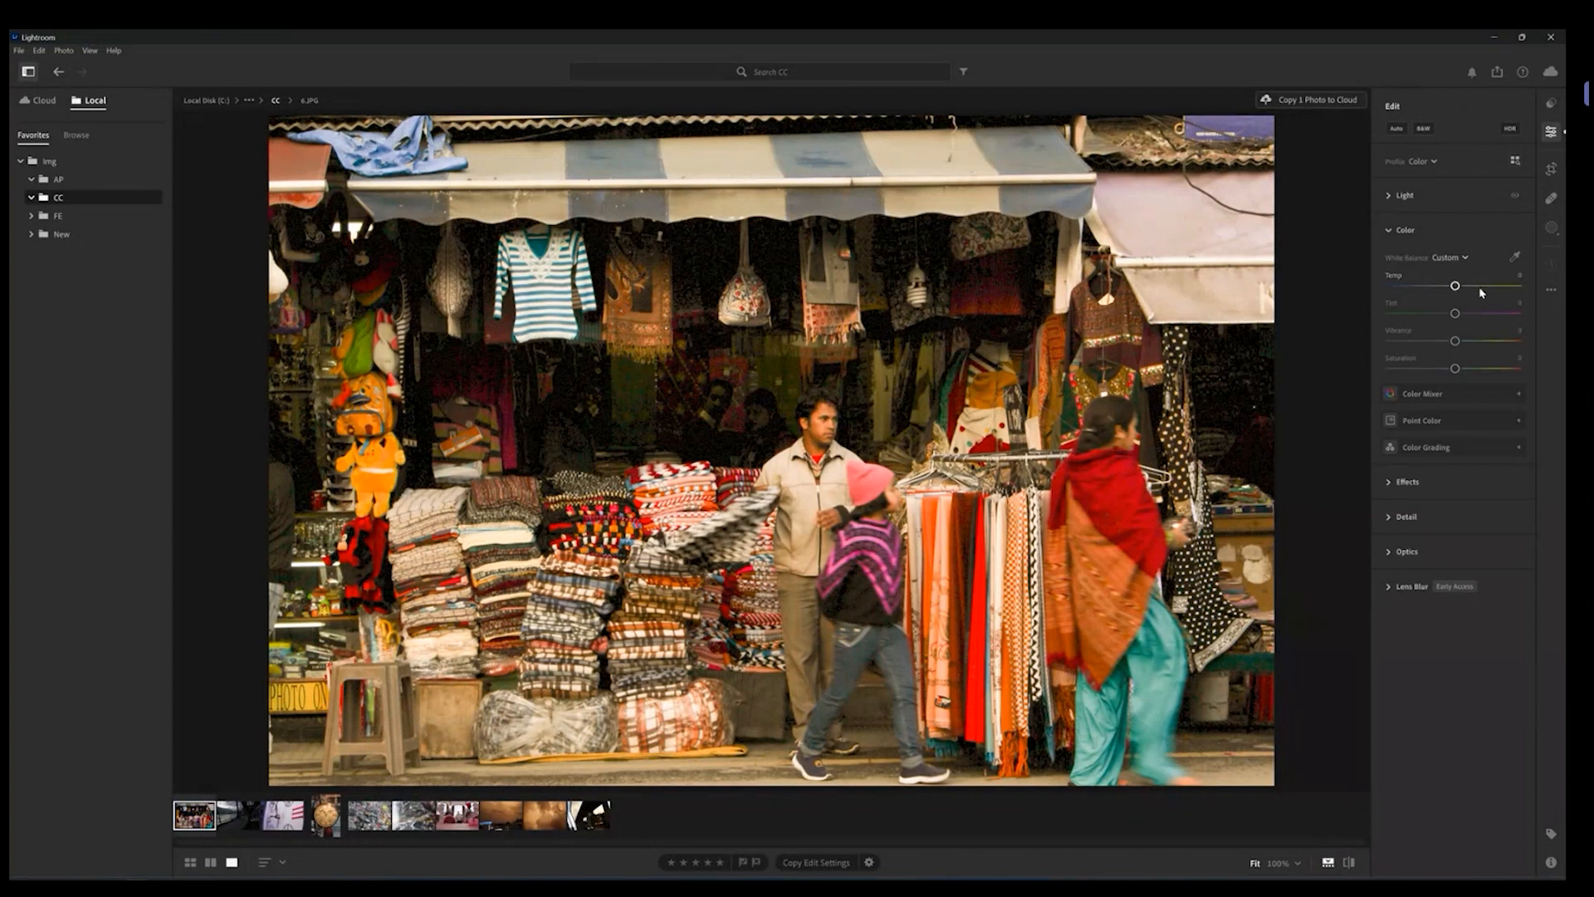
{"action": "double_click", "coordinate": [1481, 286]}
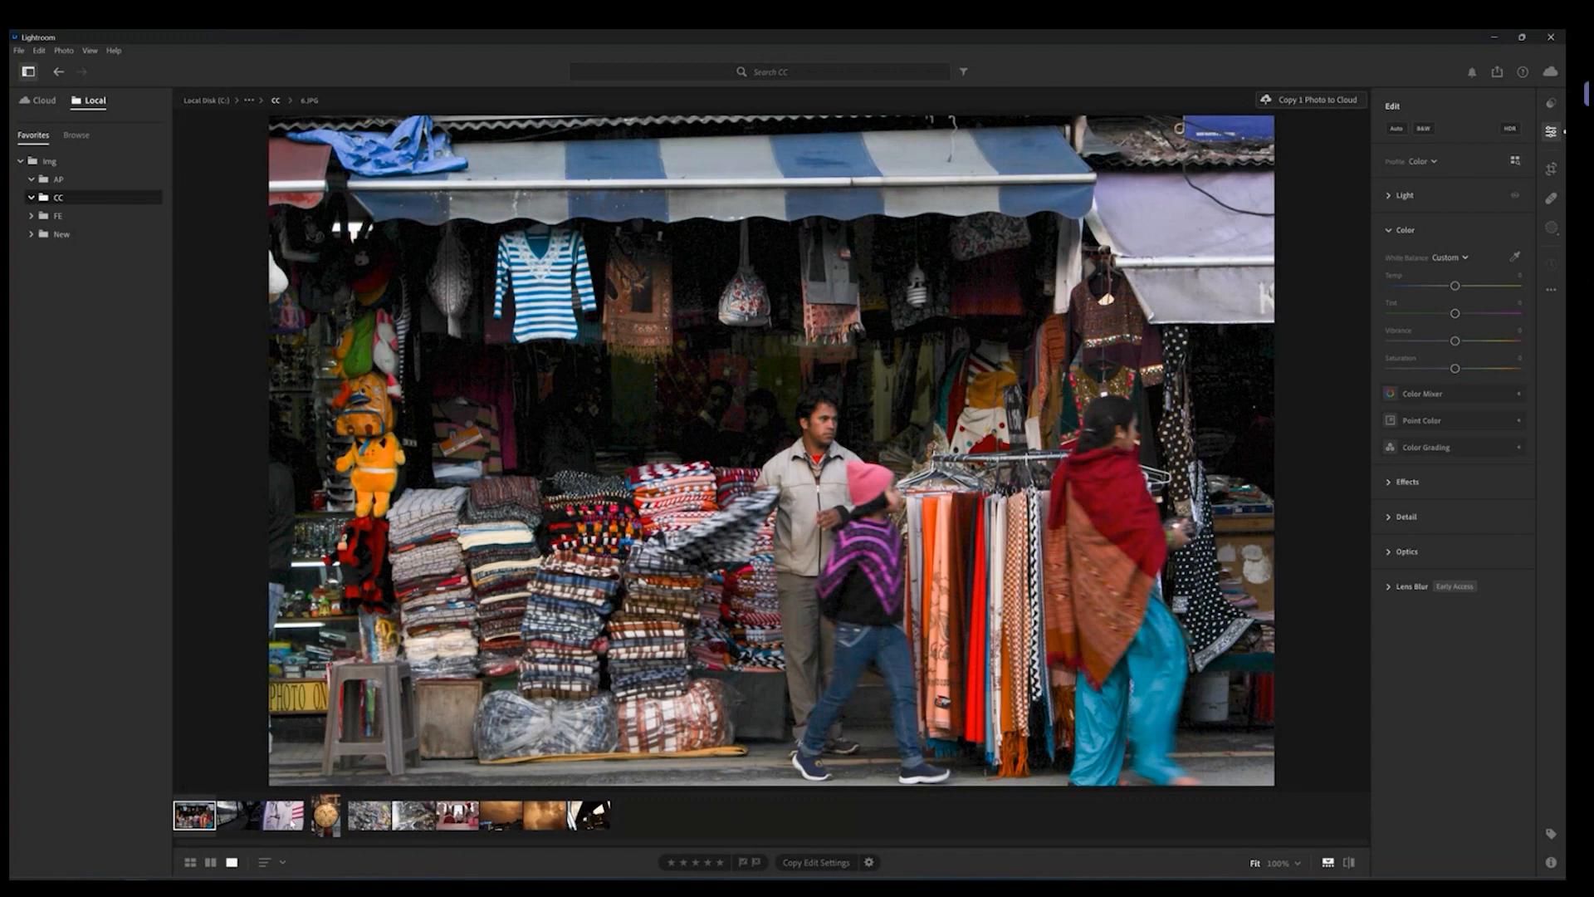
Step: Open the standing clock photo and set white balance with the eyedropper on the dial's lower right
{"action": "left_click", "coordinate": [325, 815]}
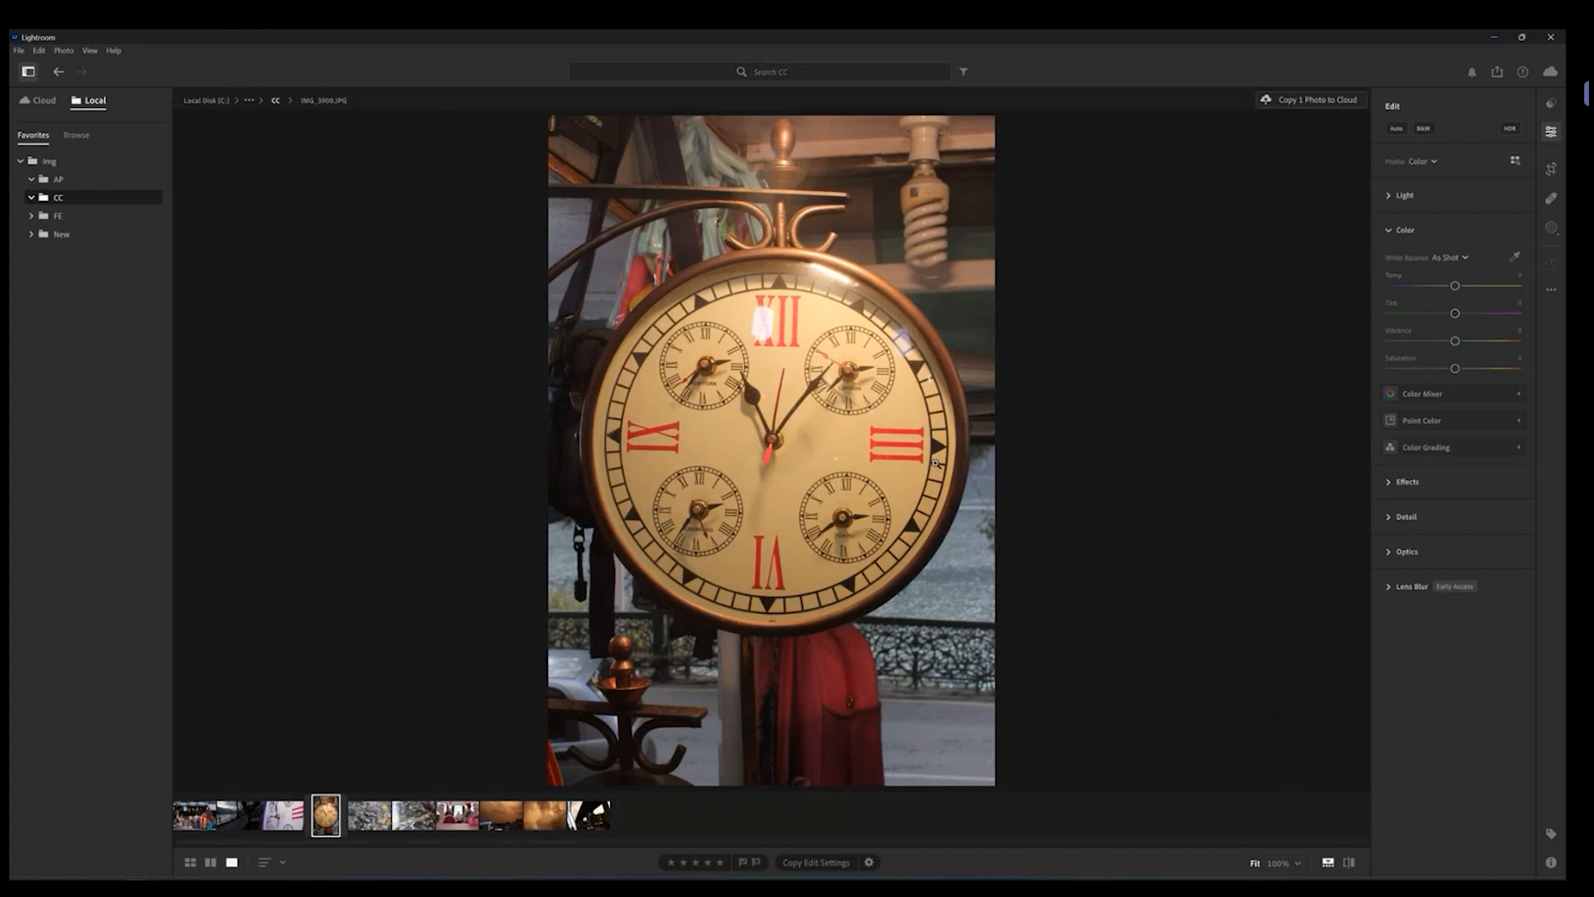
{"action": "left_click", "coordinate": [1515, 257]}
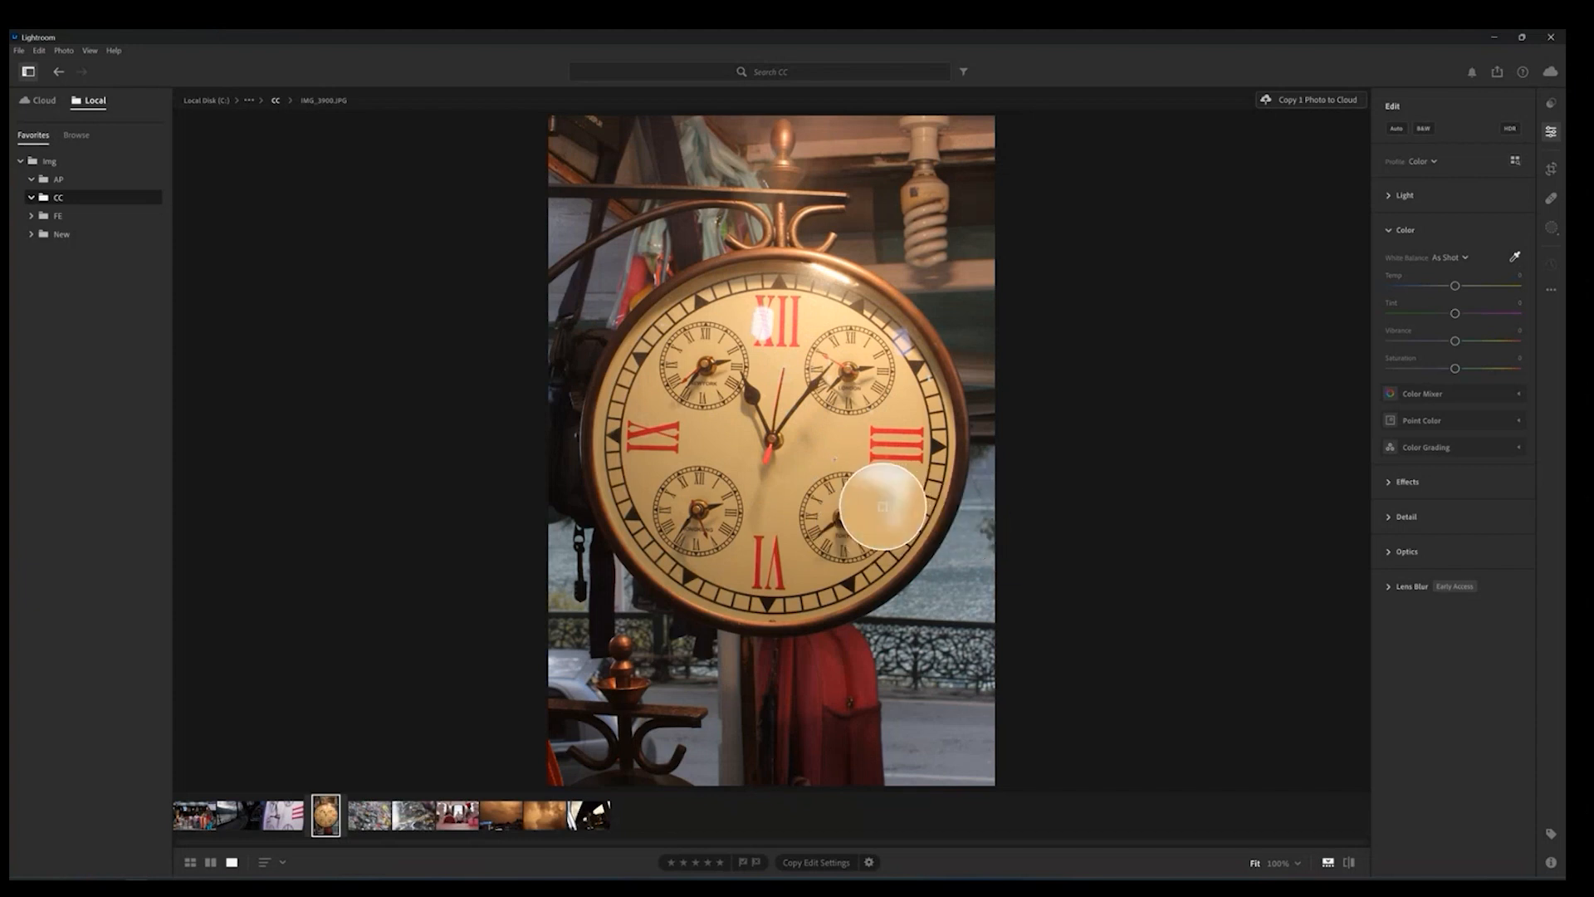
{"action": "left_click", "coordinate": [883, 507]}
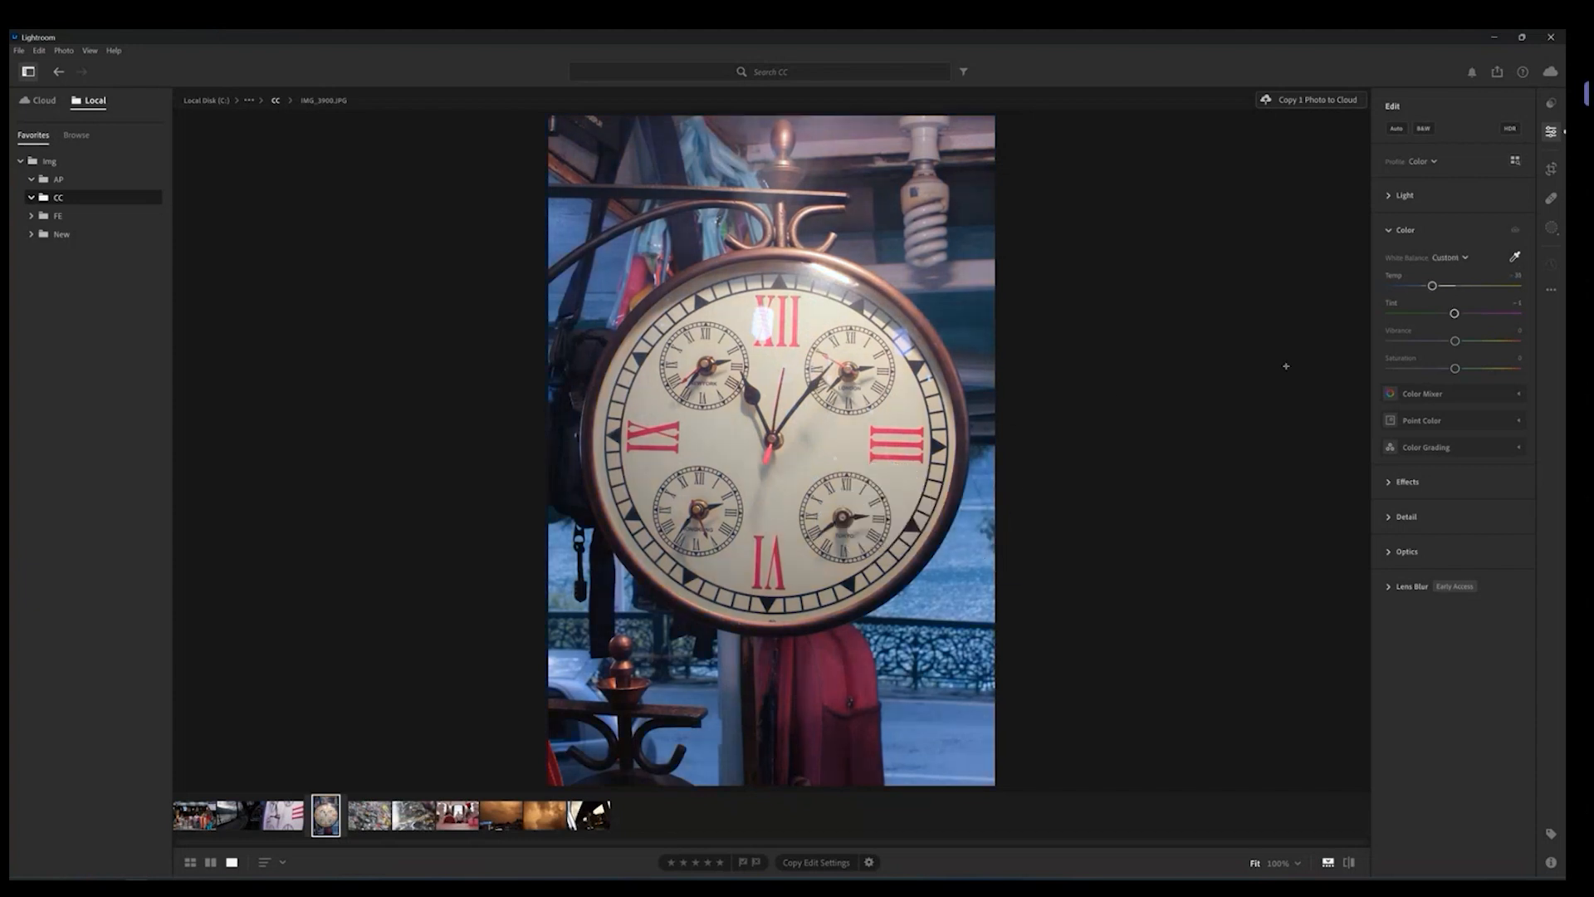
Step: Expand Light, raise Exposure to about +1.08 while viewing the clock up close, and try lowering Highlights before resetting it
{"action": "left_click", "coordinate": [1402, 196]}
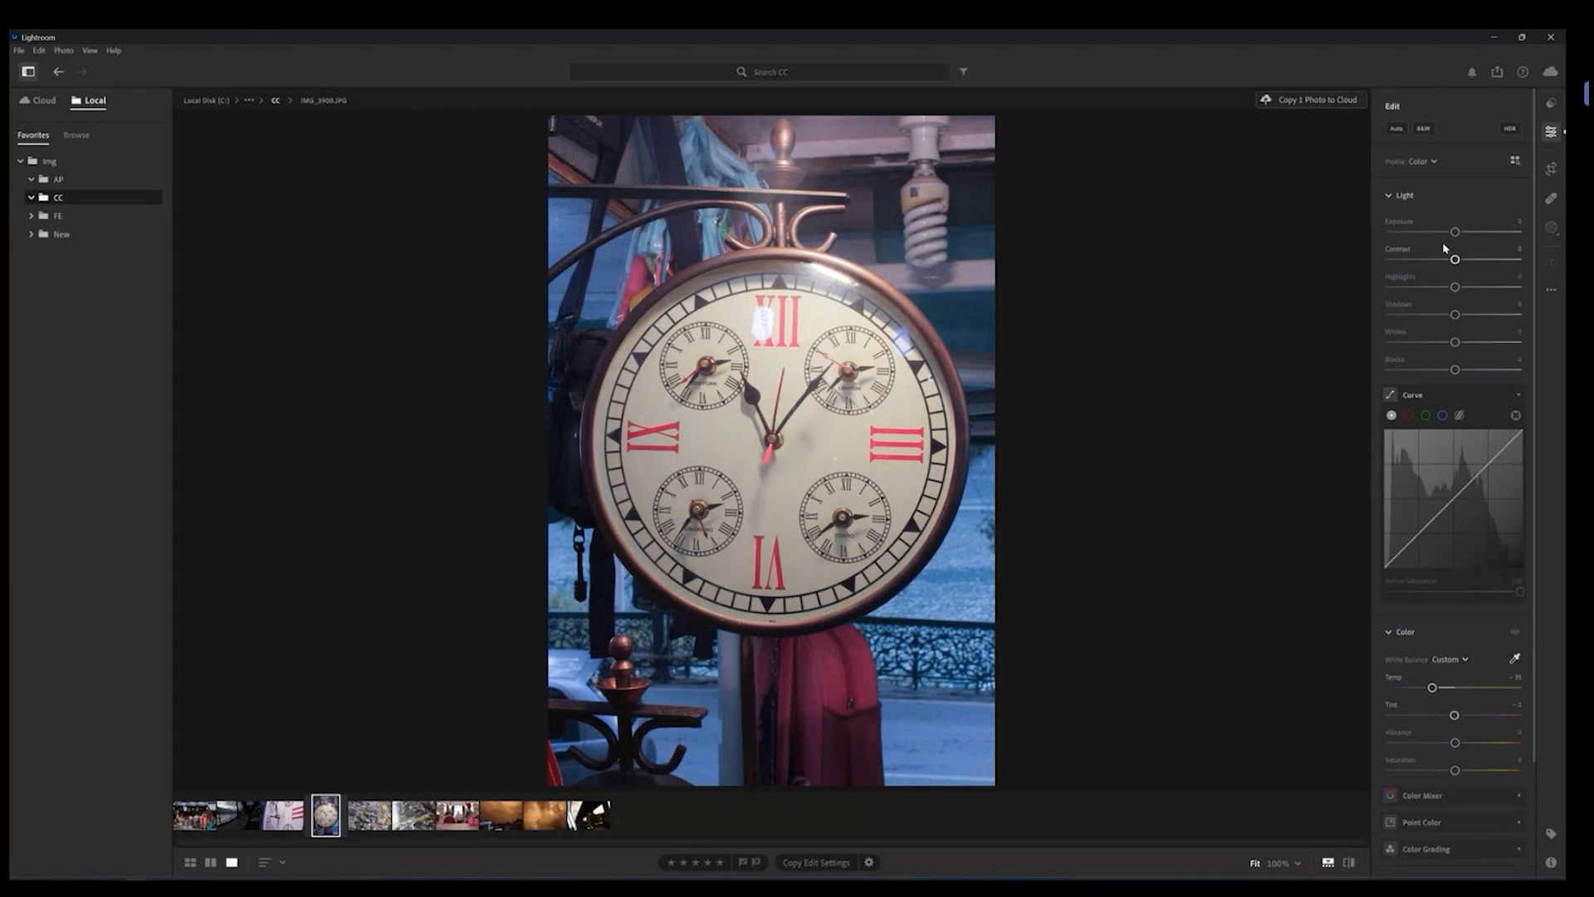
{"action": "left_click_drag", "start_coordinate": [1455, 231], "coordinate": [1470, 235]}
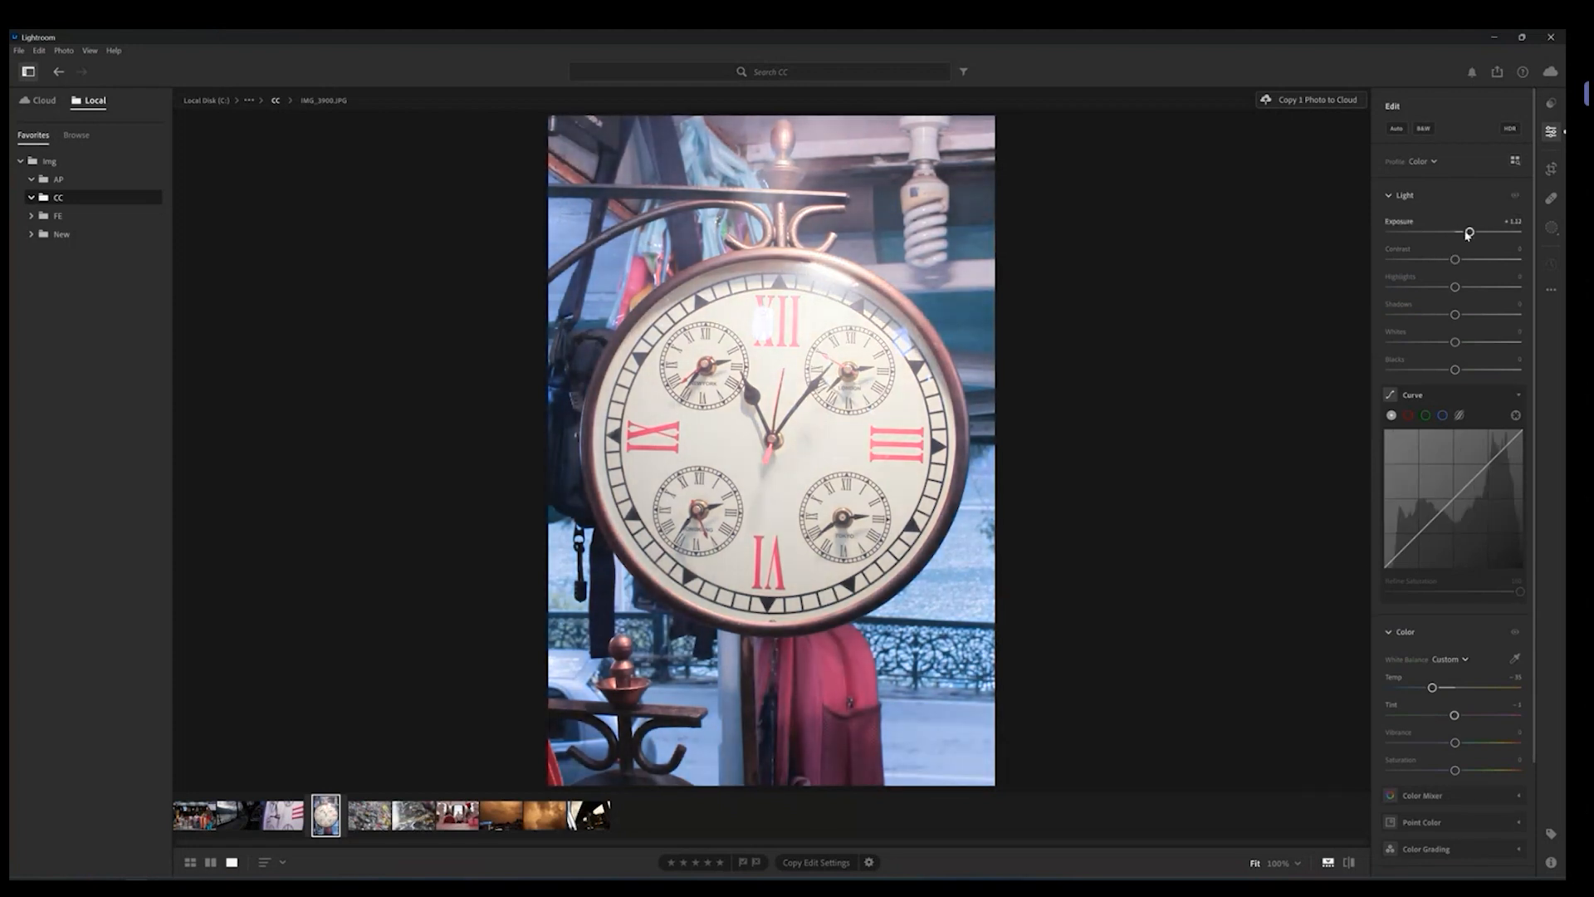
{"action": "left_click", "coordinate": [835, 268]}
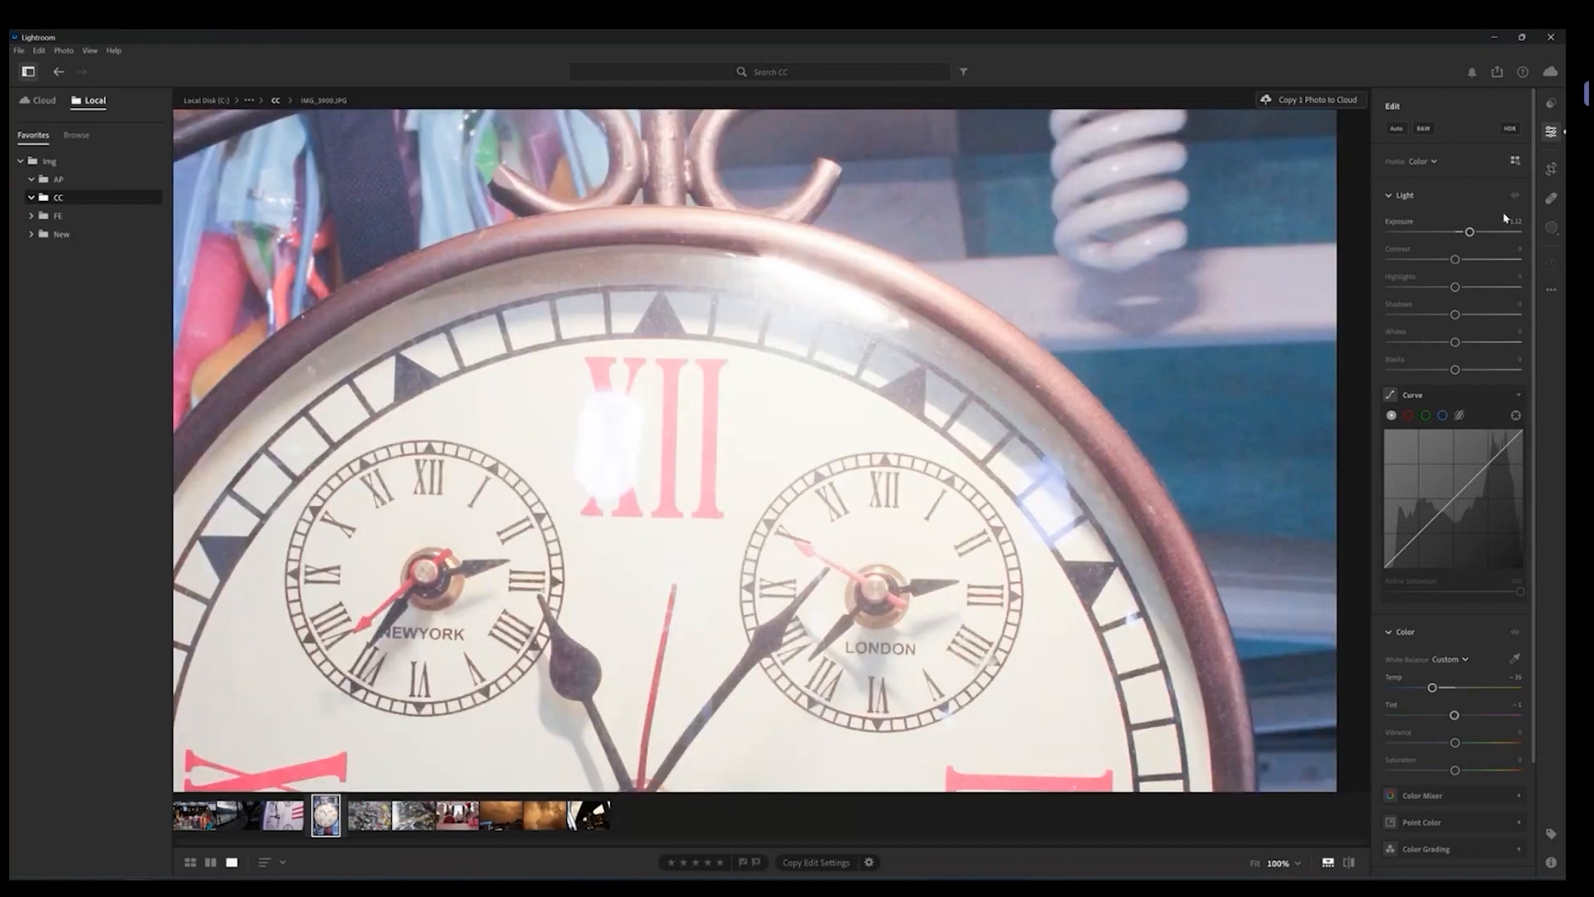
{"action": "left_click_drag", "start_coordinate": [1469, 231], "coordinate": [1467, 232]}
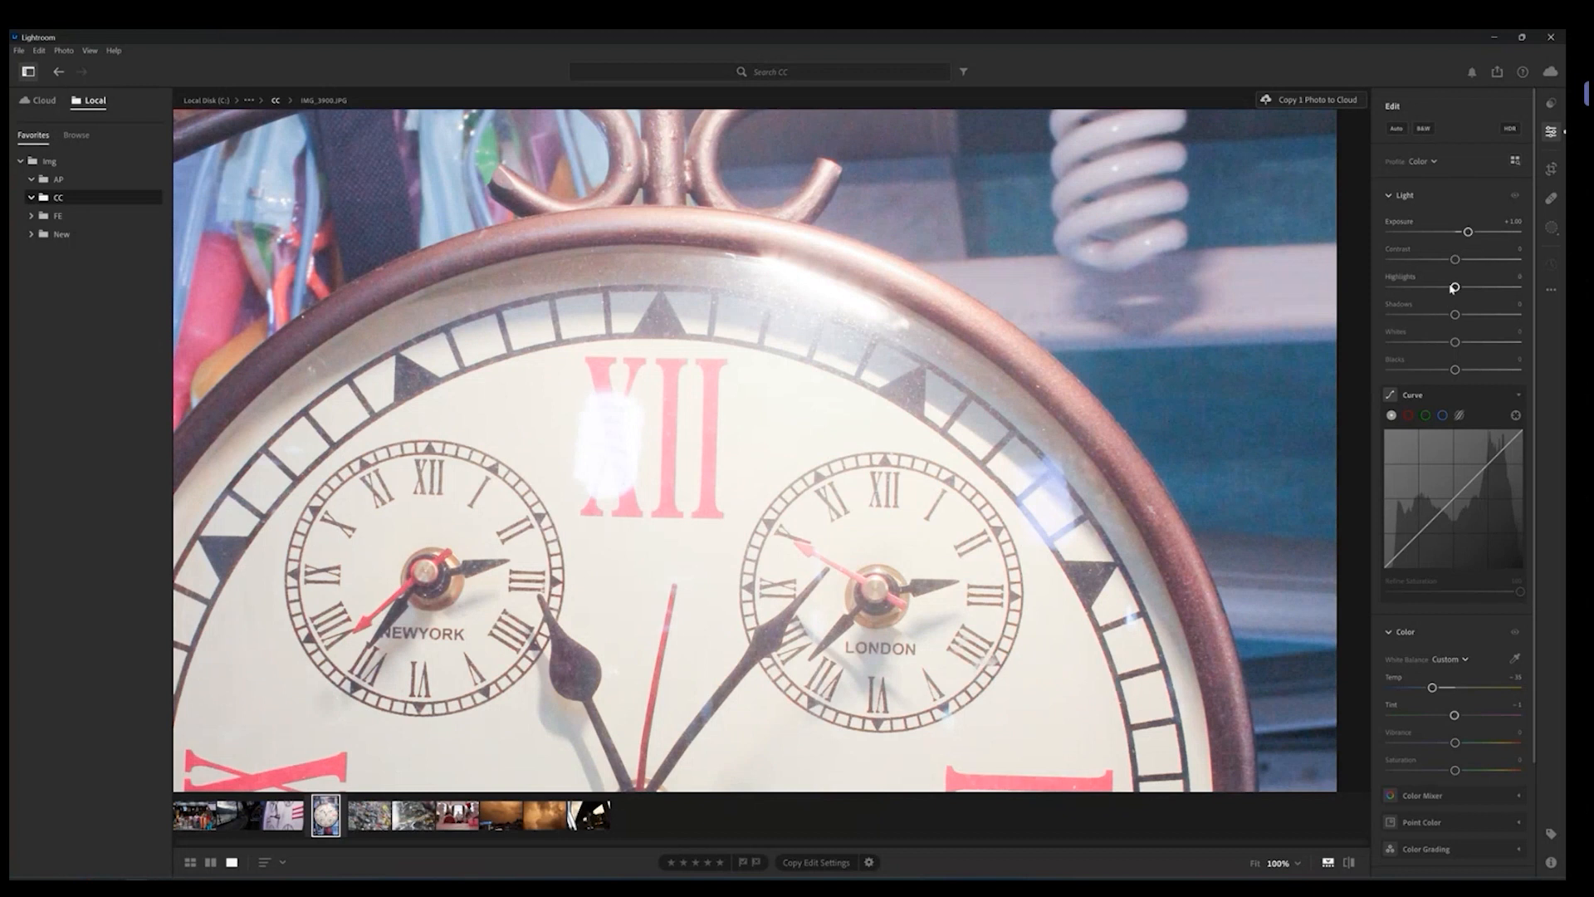
{"action": "left_click_drag", "start_coordinate": [1454, 286], "coordinate": [1410, 291]}
{"action": "double_click", "coordinate": [1409, 288]}
Step: Test Shadows down to -100 while inspecting the red bag up close, then settle Shadows at about -11
{"action": "mouse_move", "coordinate": [1455, 314]}
{"action": "left_mouse_down"}
{"action": "mouse_move", "coordinate": [1393, 315]}
{"action": "mouse_move", "coordinate": [1472, 315]}
{"action": "mouse_move", "coordinate": [1424, 315]}
{"action": "left_mouse_up"}
{"action": "left_click", "coordinate": [850, 572]}
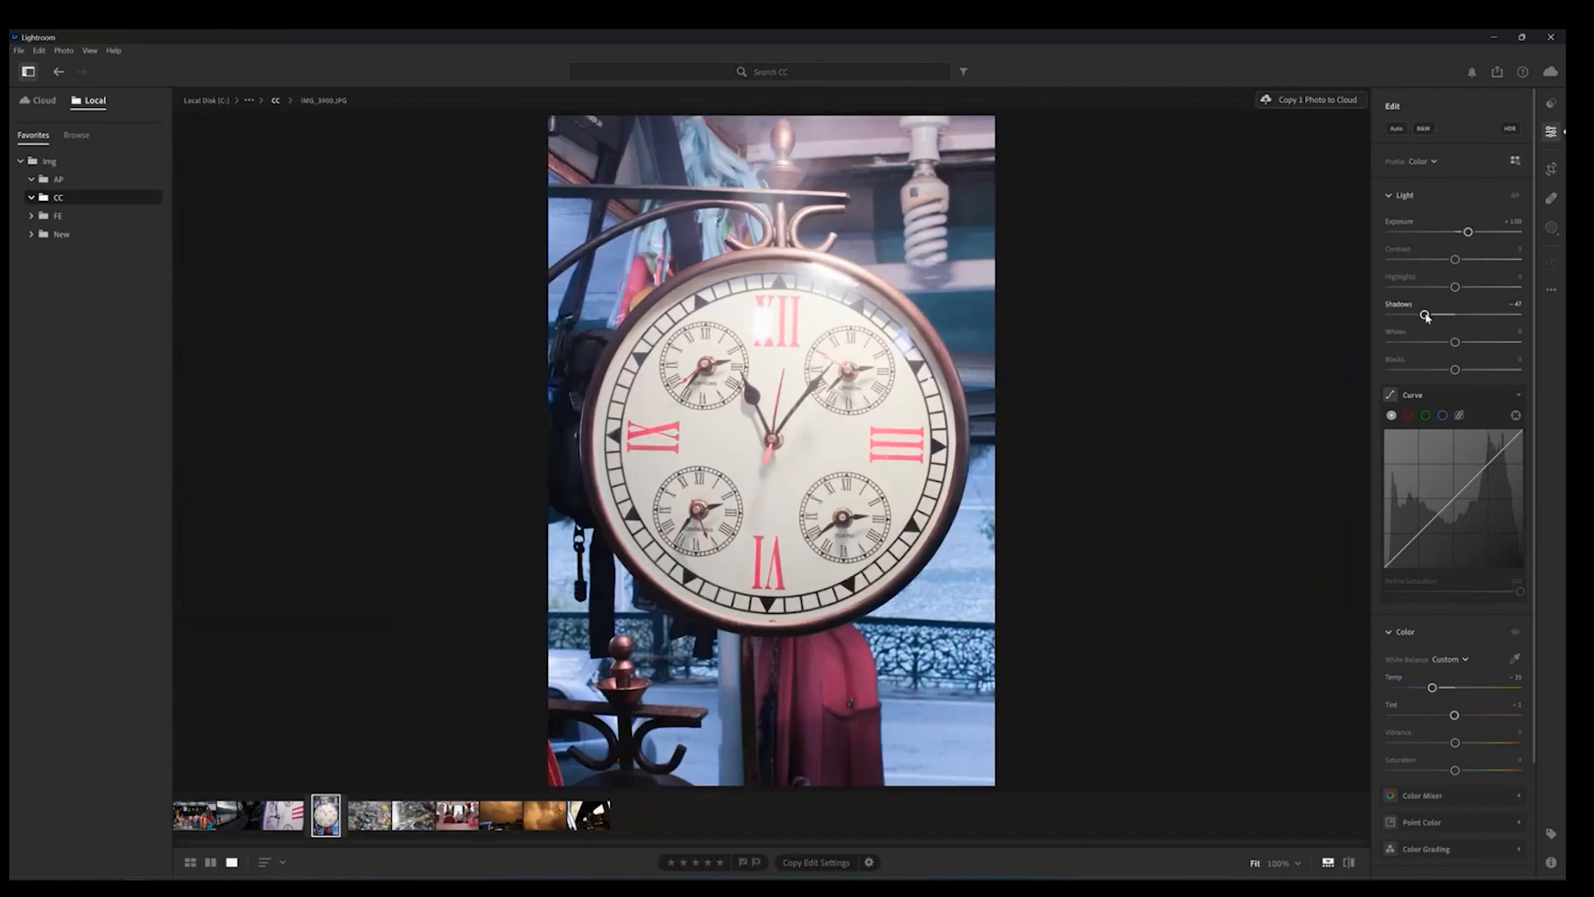
{"action": "left_click_drag", "start_coordinate": [1424, 315], "coordinate": [1390, 321]}
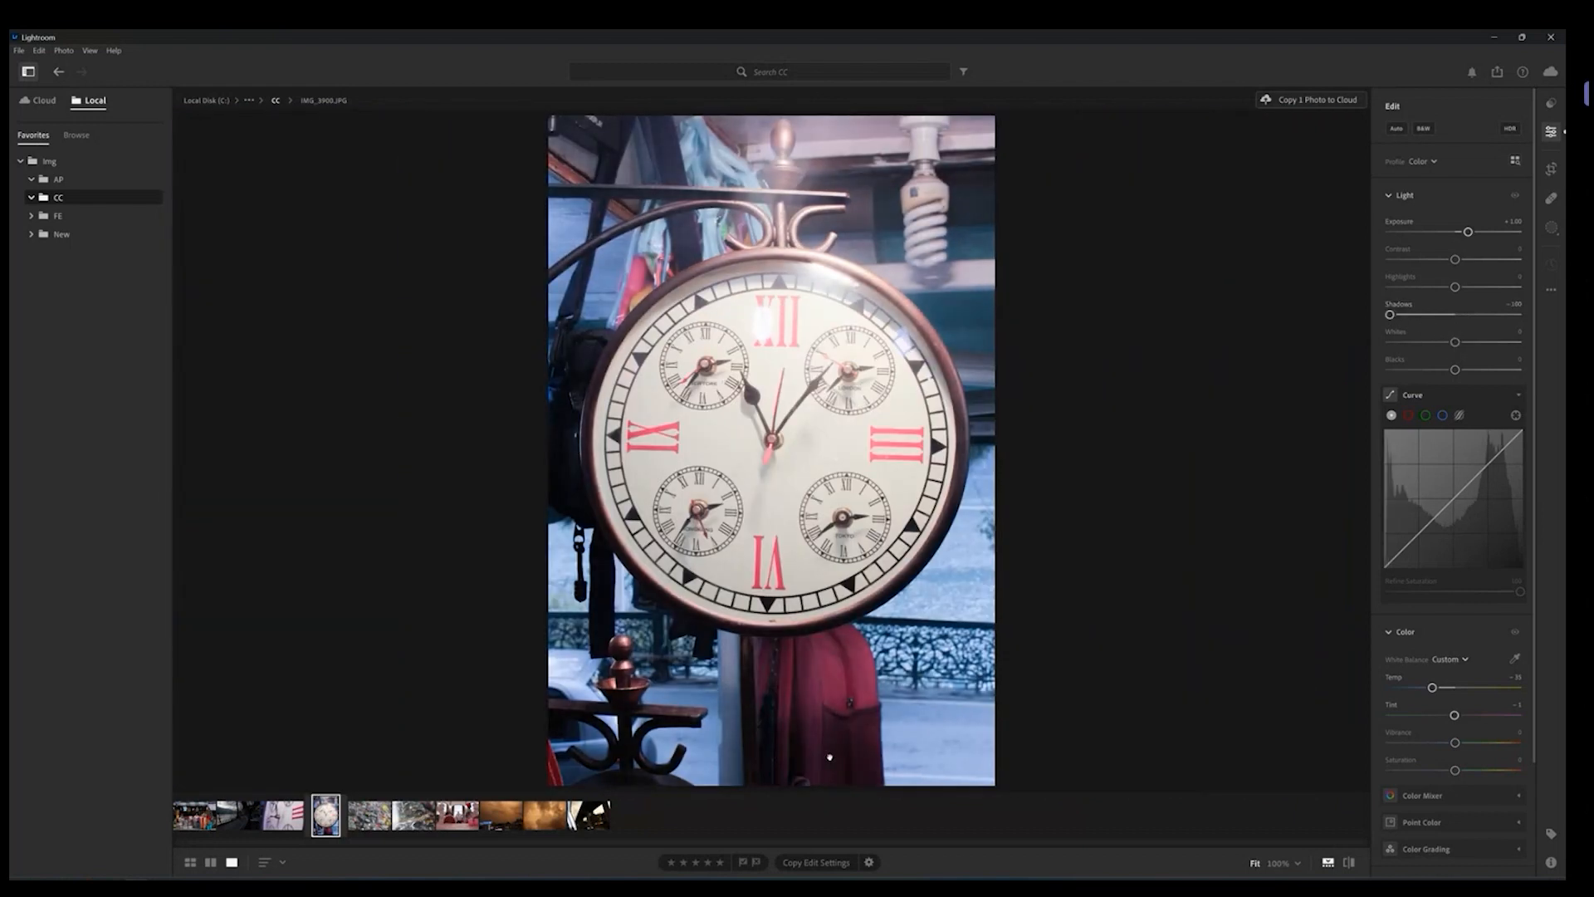
{"action": "left_click_drag", "start_coordinate": [829, 757], "coordinate": [853, 607]}
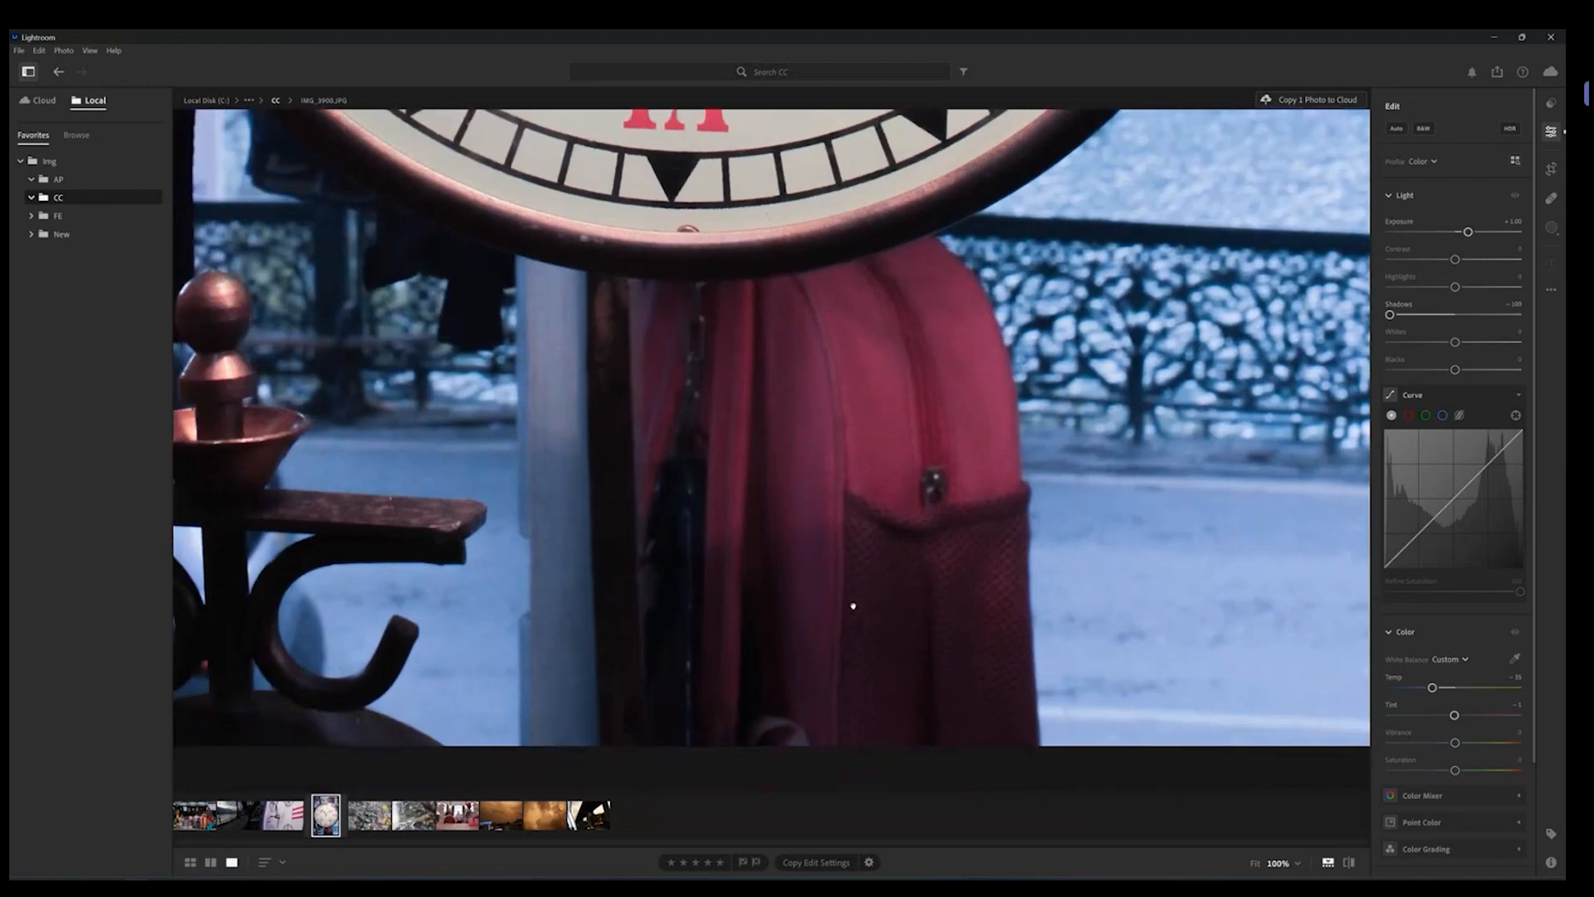
{"action": "mouse_move", "coordinate": [1389, 315]}
{"action": "left_mouse_down"}
{"action": "mouse_move", "coordinate": [1427, 318]}
{"action": "mouse_move", "coordinate": [1377, 320]}
{"action": "left_mouse_up"}
{"action": "left_click", "coordinate": [854, 615]}
{"action": "left_click", "coordinate": [827, 715]}
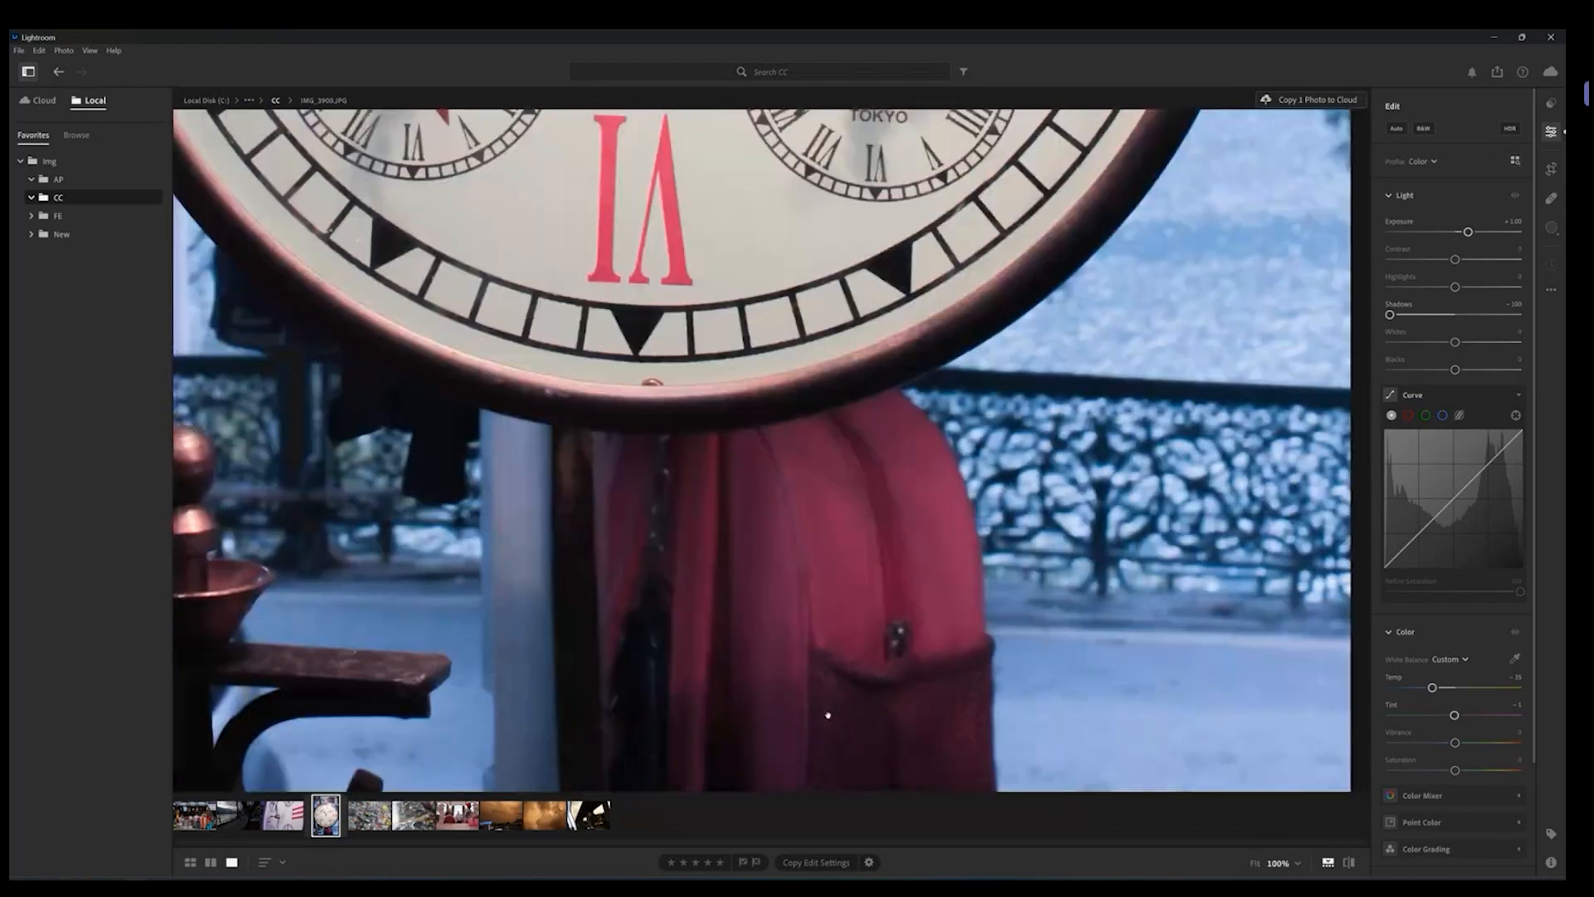
{"action": "left_click_drag", "start_coordinate": [840, 705], "coordinate": [870, 632]}
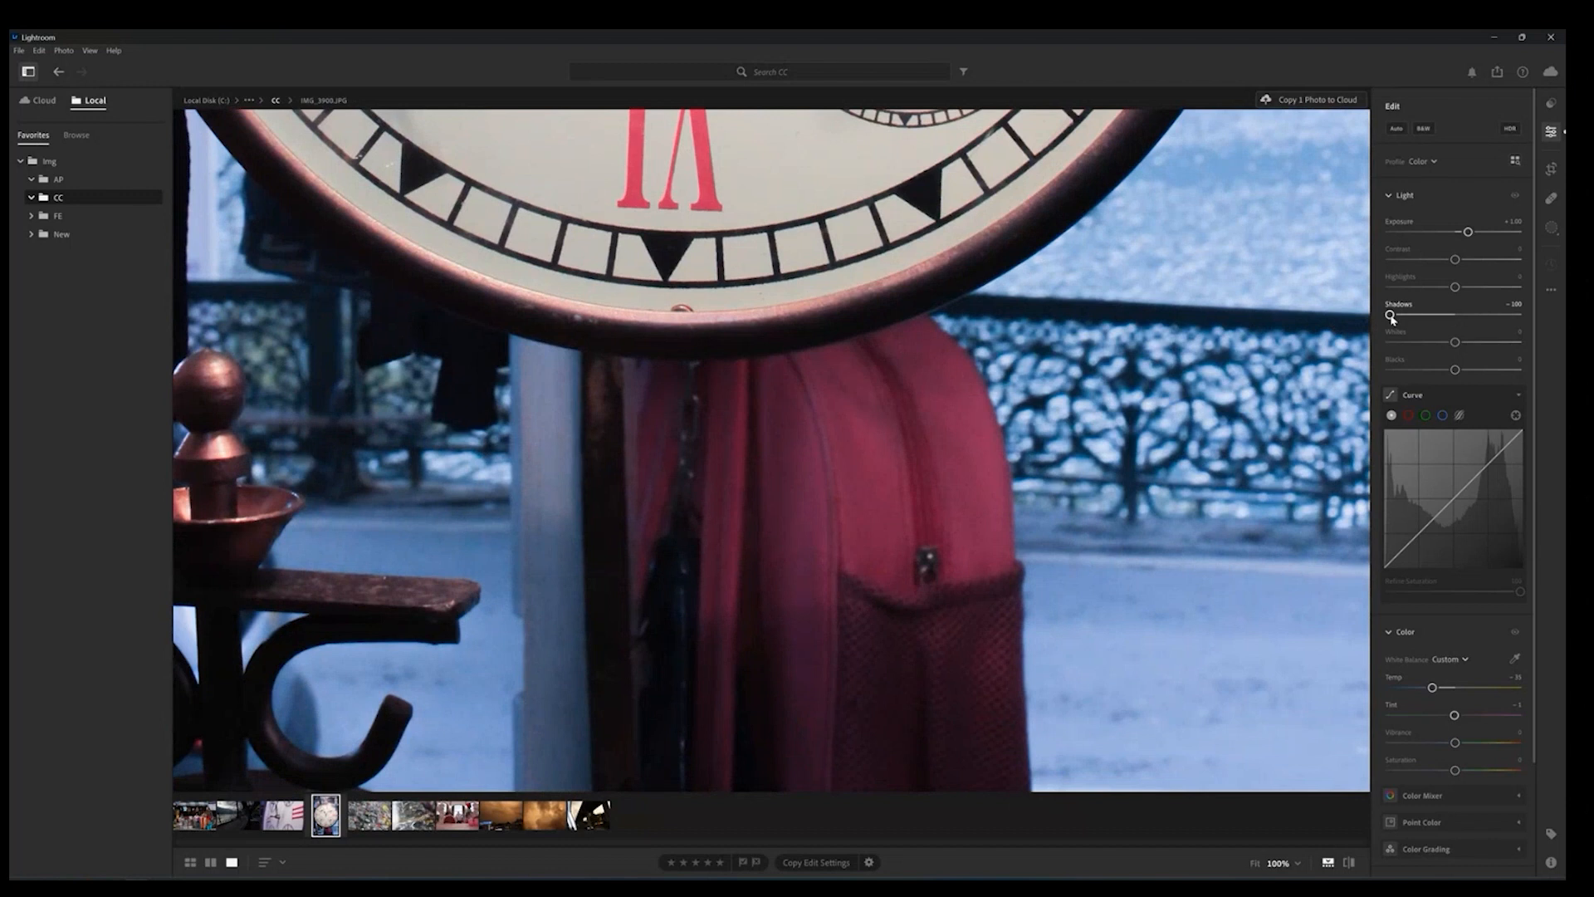
{"action": "left_click_drag", "start_coordinate": [1392, 316], "coordinate": [1448, 316]}
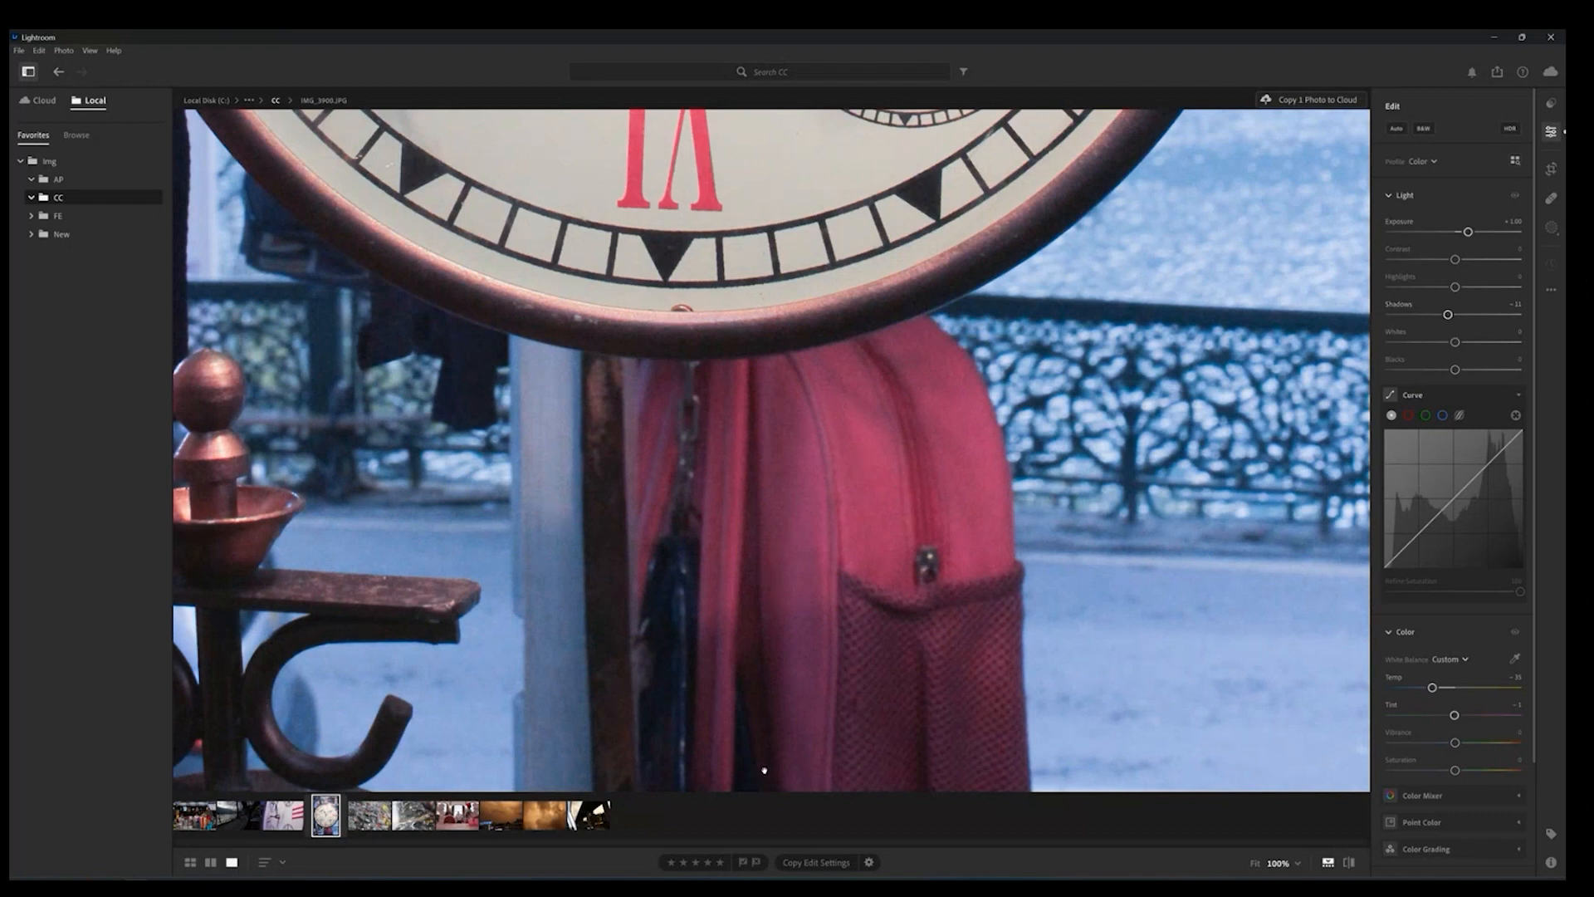
{"action": "left_click", "coordinate": [1399, 195]}
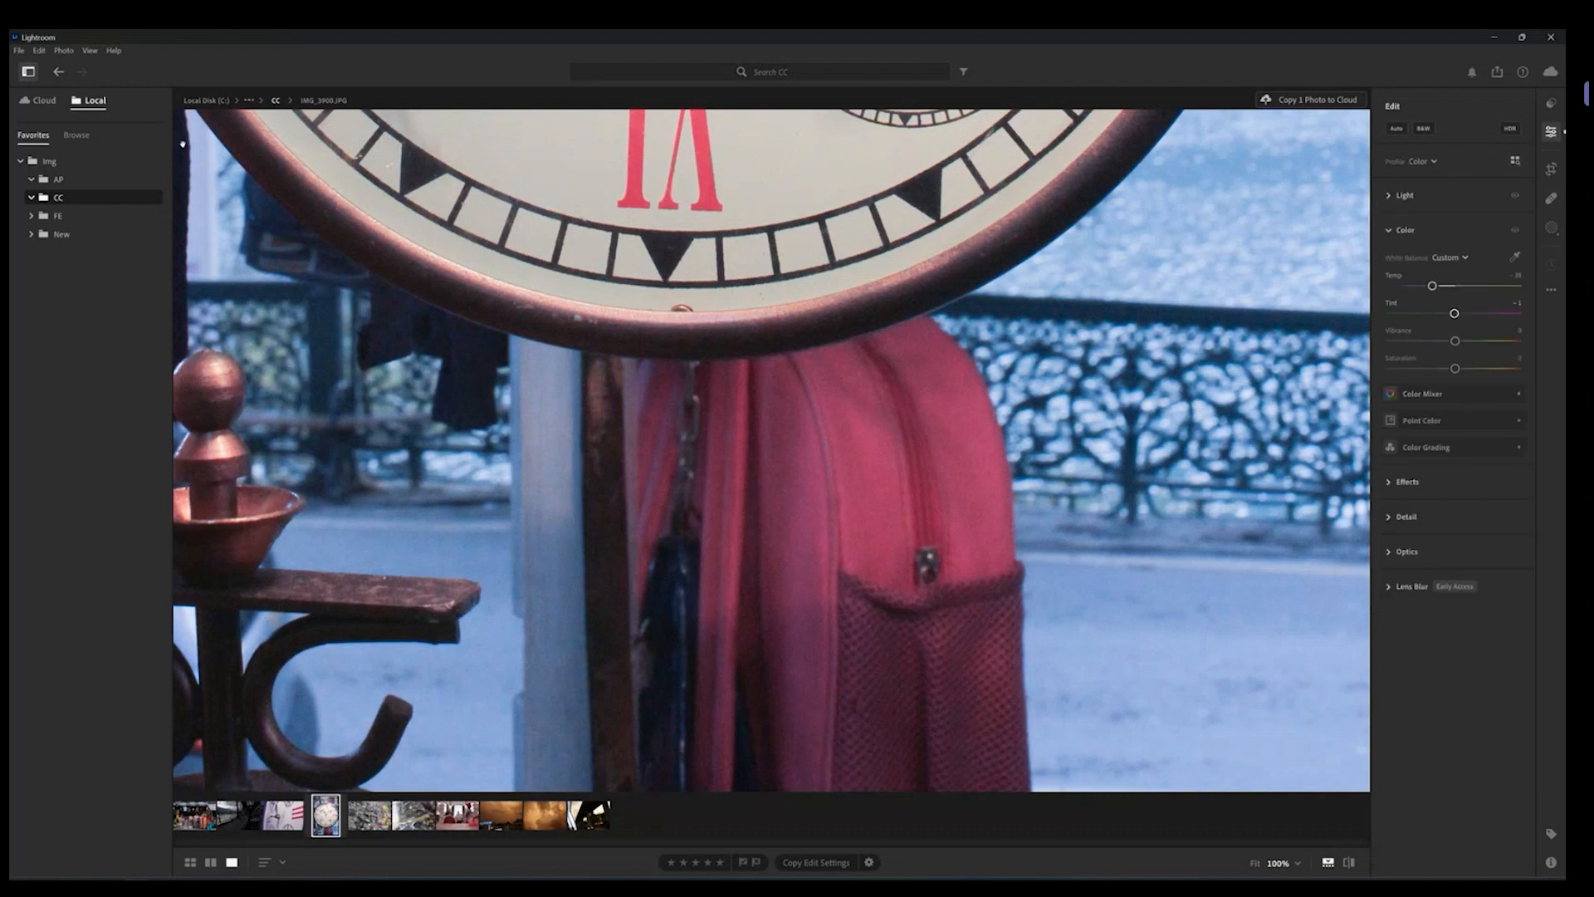
{"action": "left_click", "coordinate": [1400, 196]}
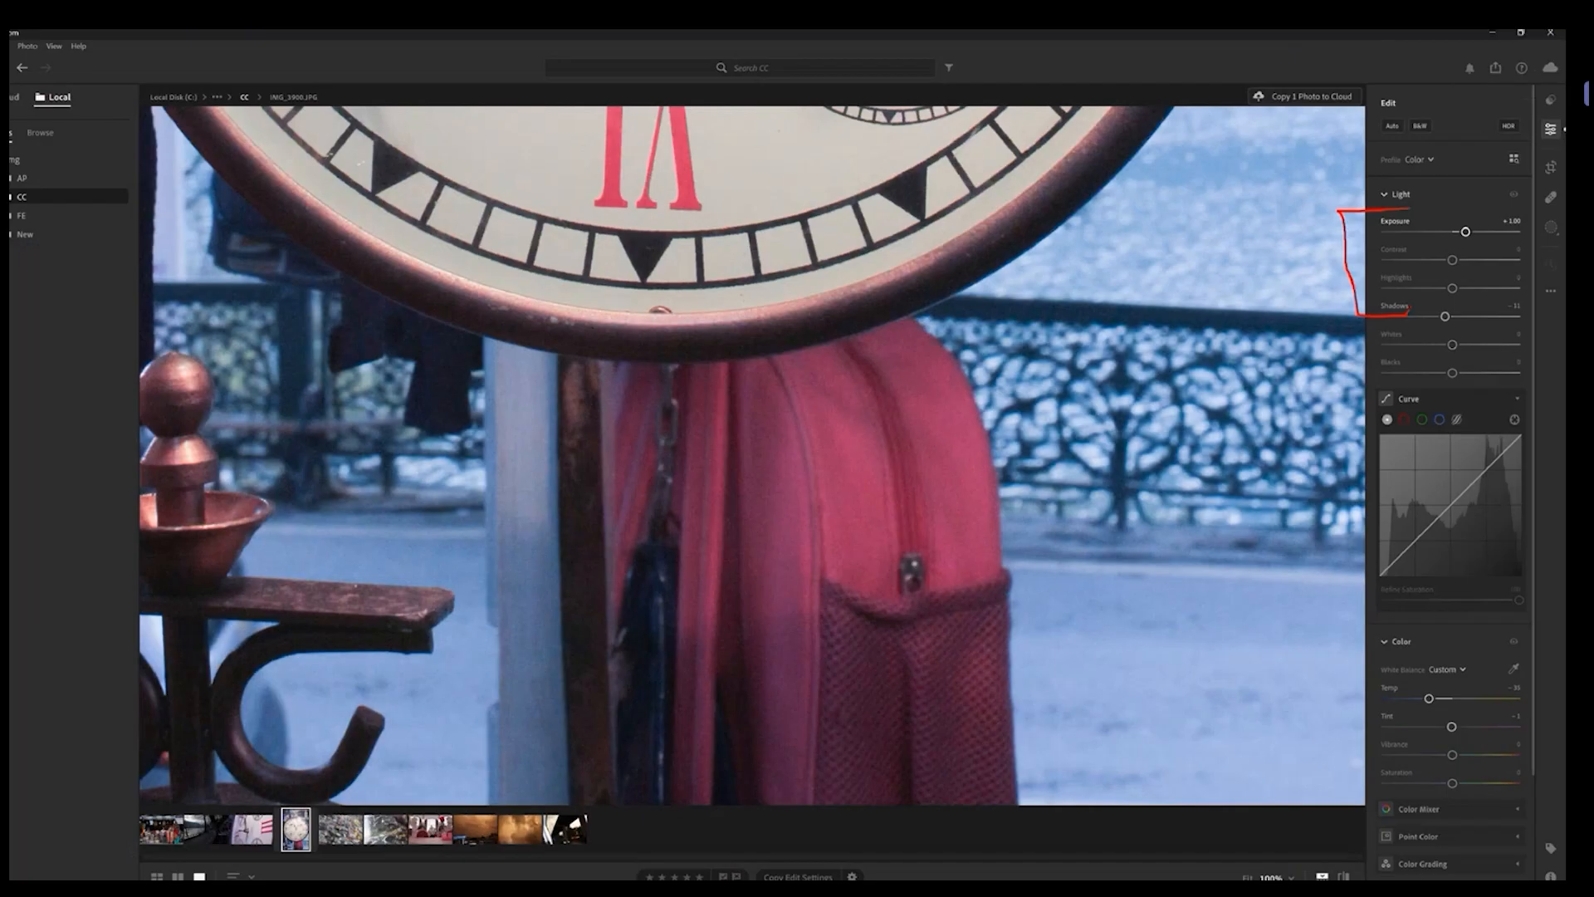
{"action": "scroll", "coordinate": [1413, 600], "scroll_direction": "down", "scroll_amount": 3}
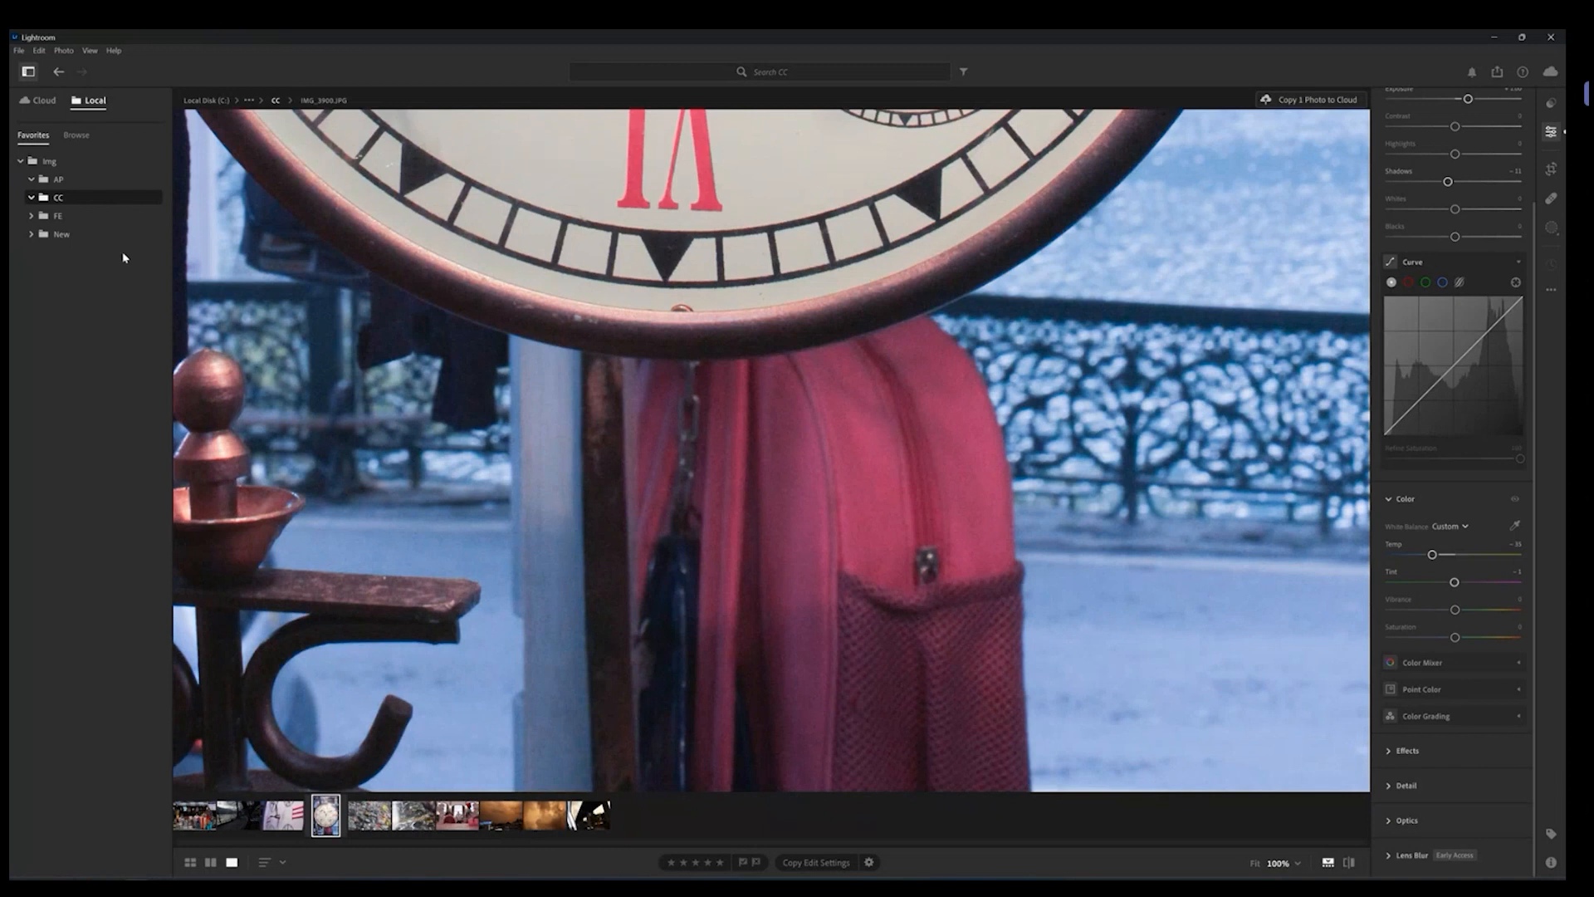
Step: Switch to the Cloud library, open the yellow car photo, and collapse the Light section
{"action": "left_click", "coordinate": [53, 105]}
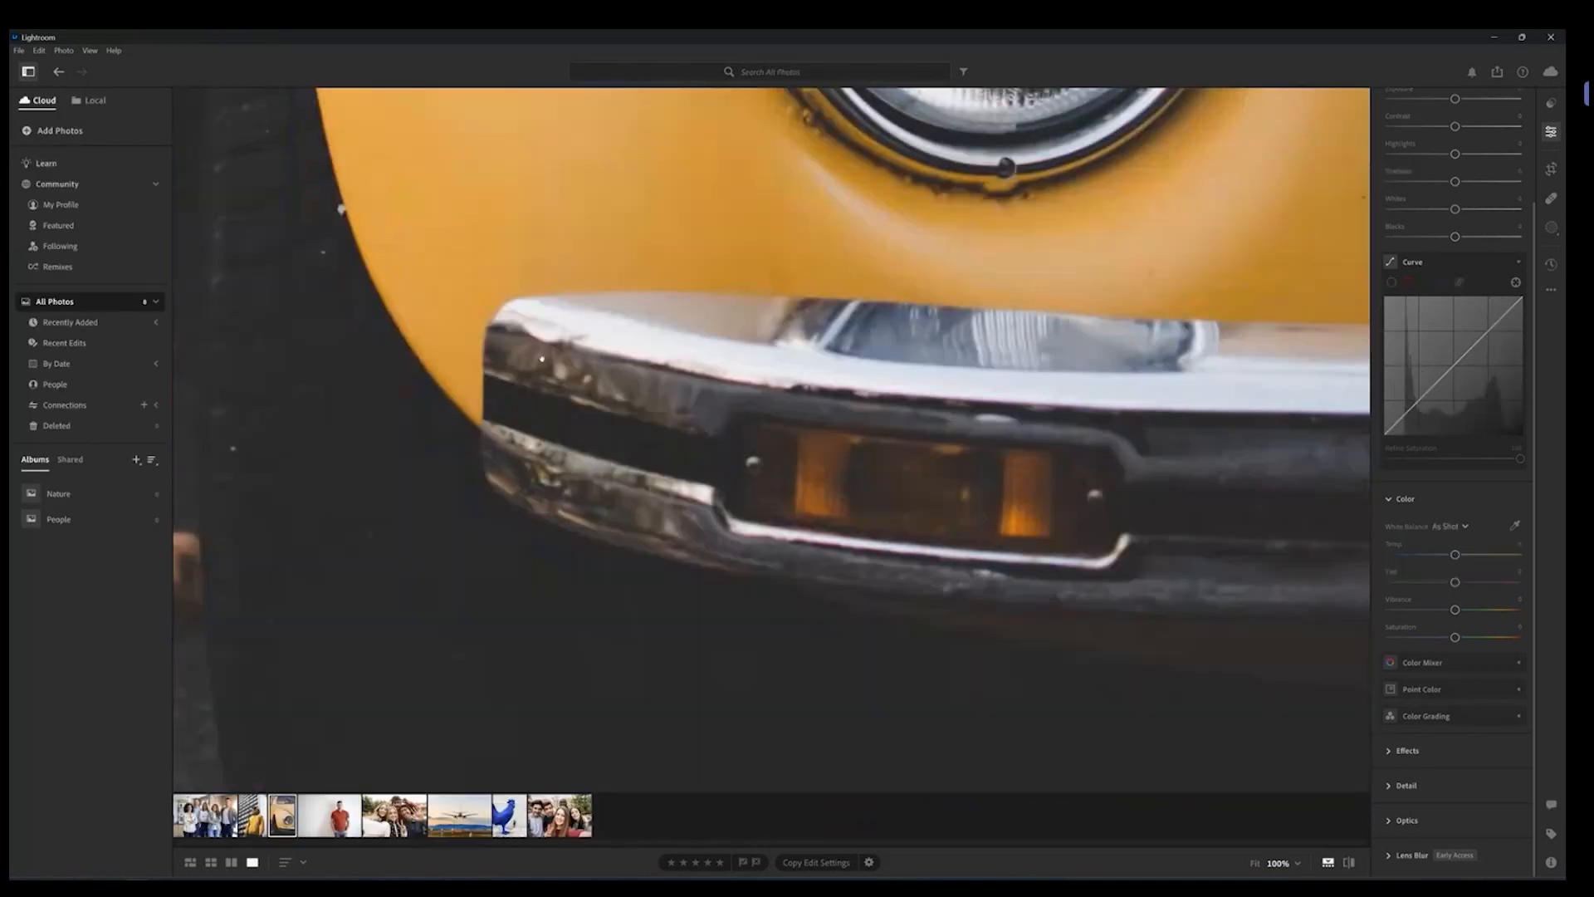
{"action": "left_click", "coordinate": [542, 359]}
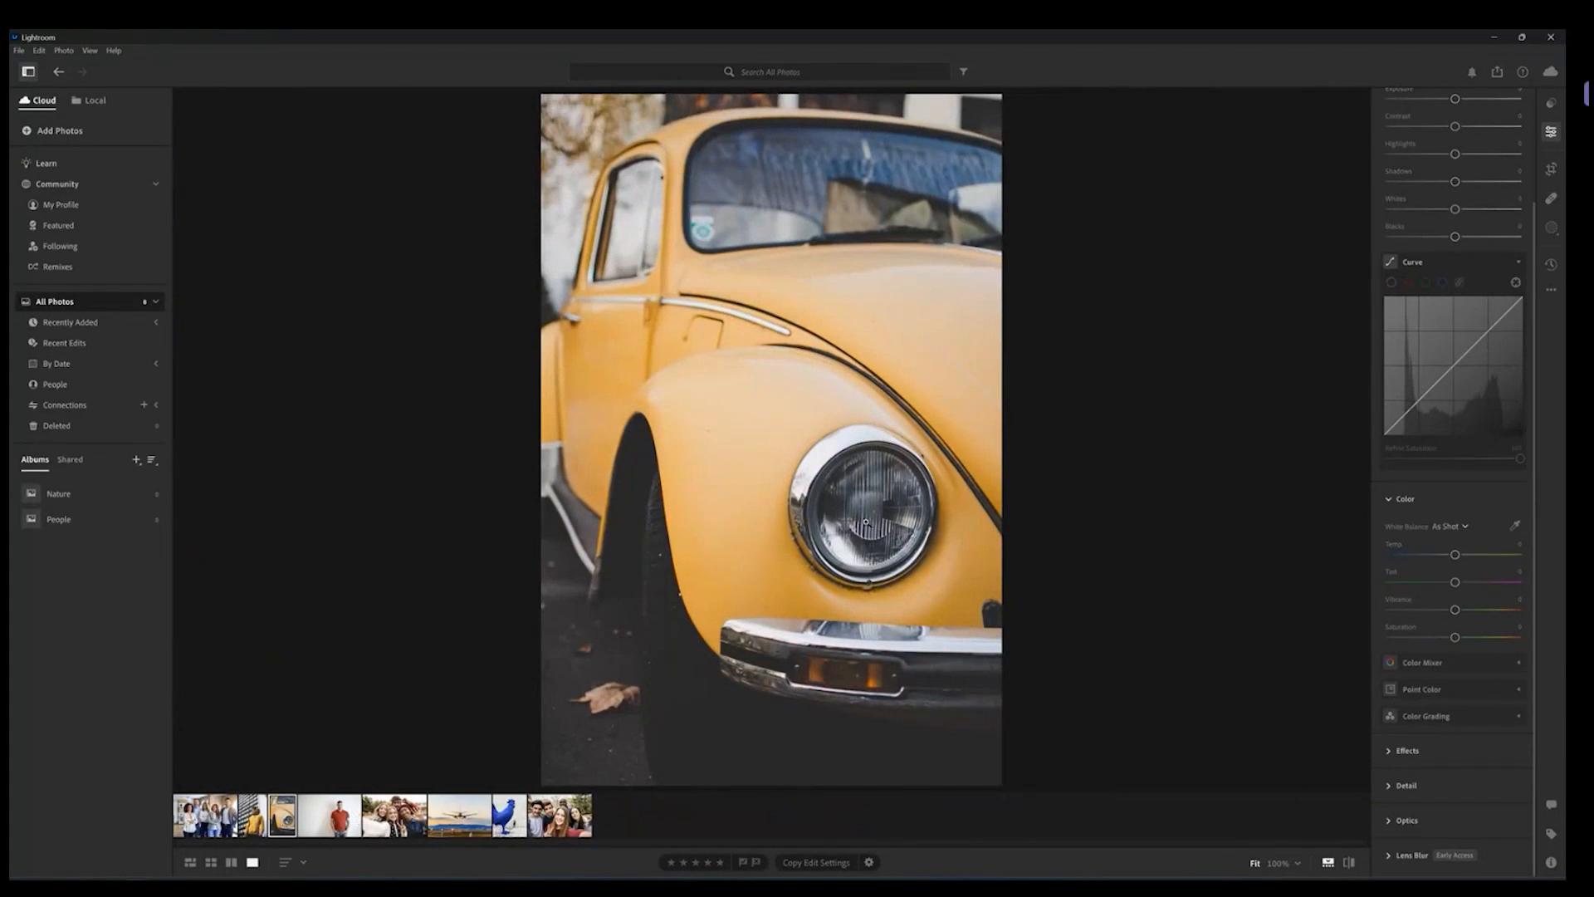
{"action": "scroll", "coordinate": [1516, 261], "scroll_direction": "up", "scroll_amount": 4}
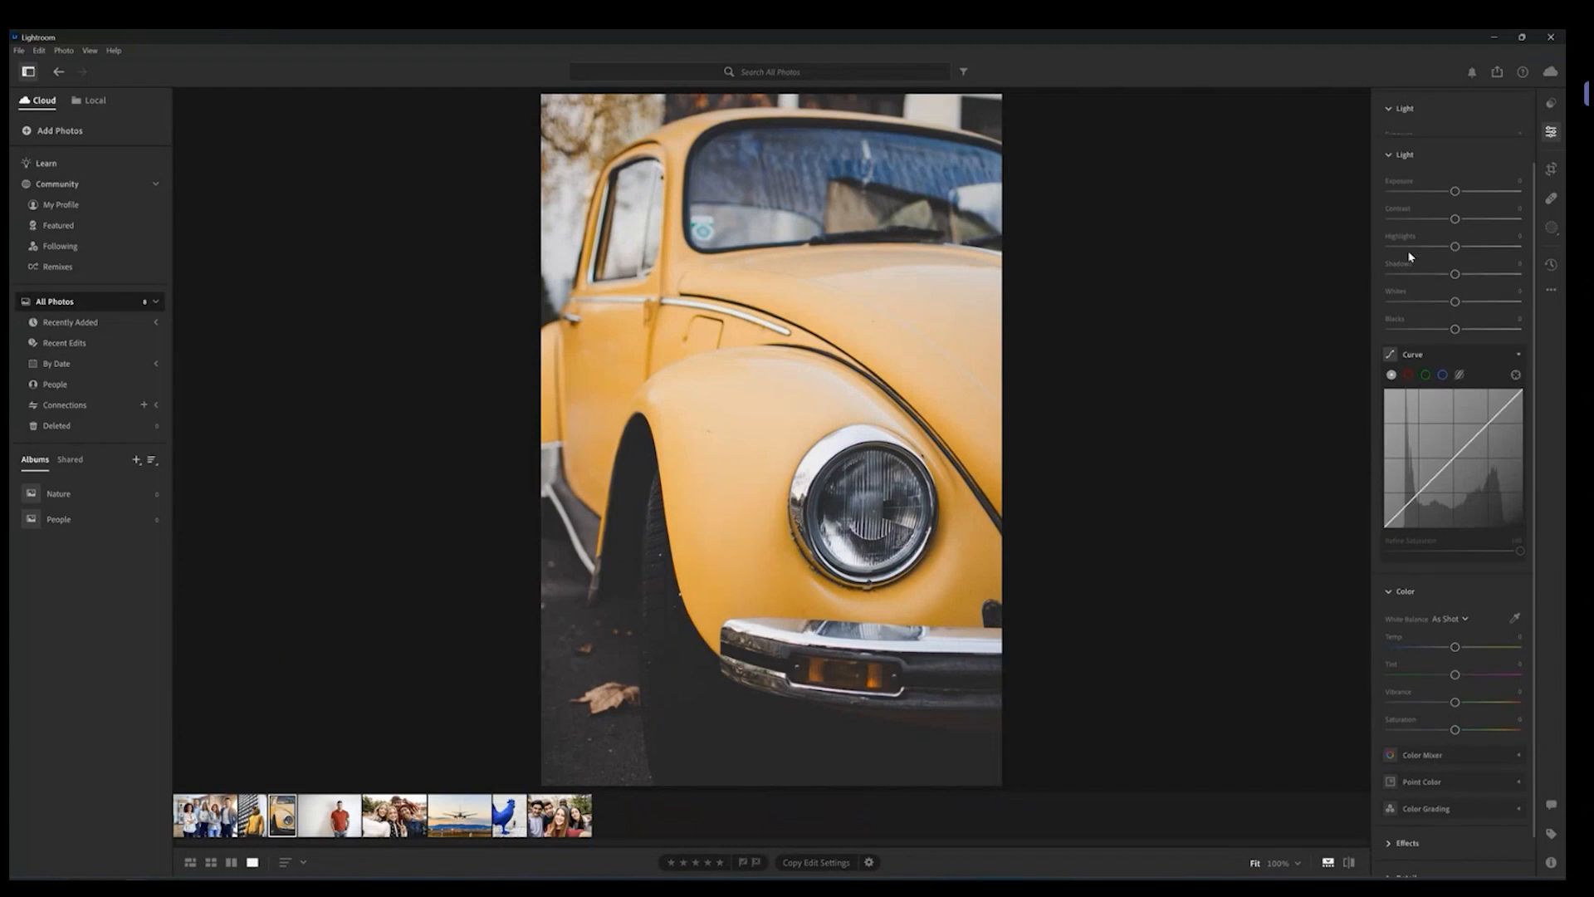
{"action": "left_click", "coordinate": [1390, 196]}
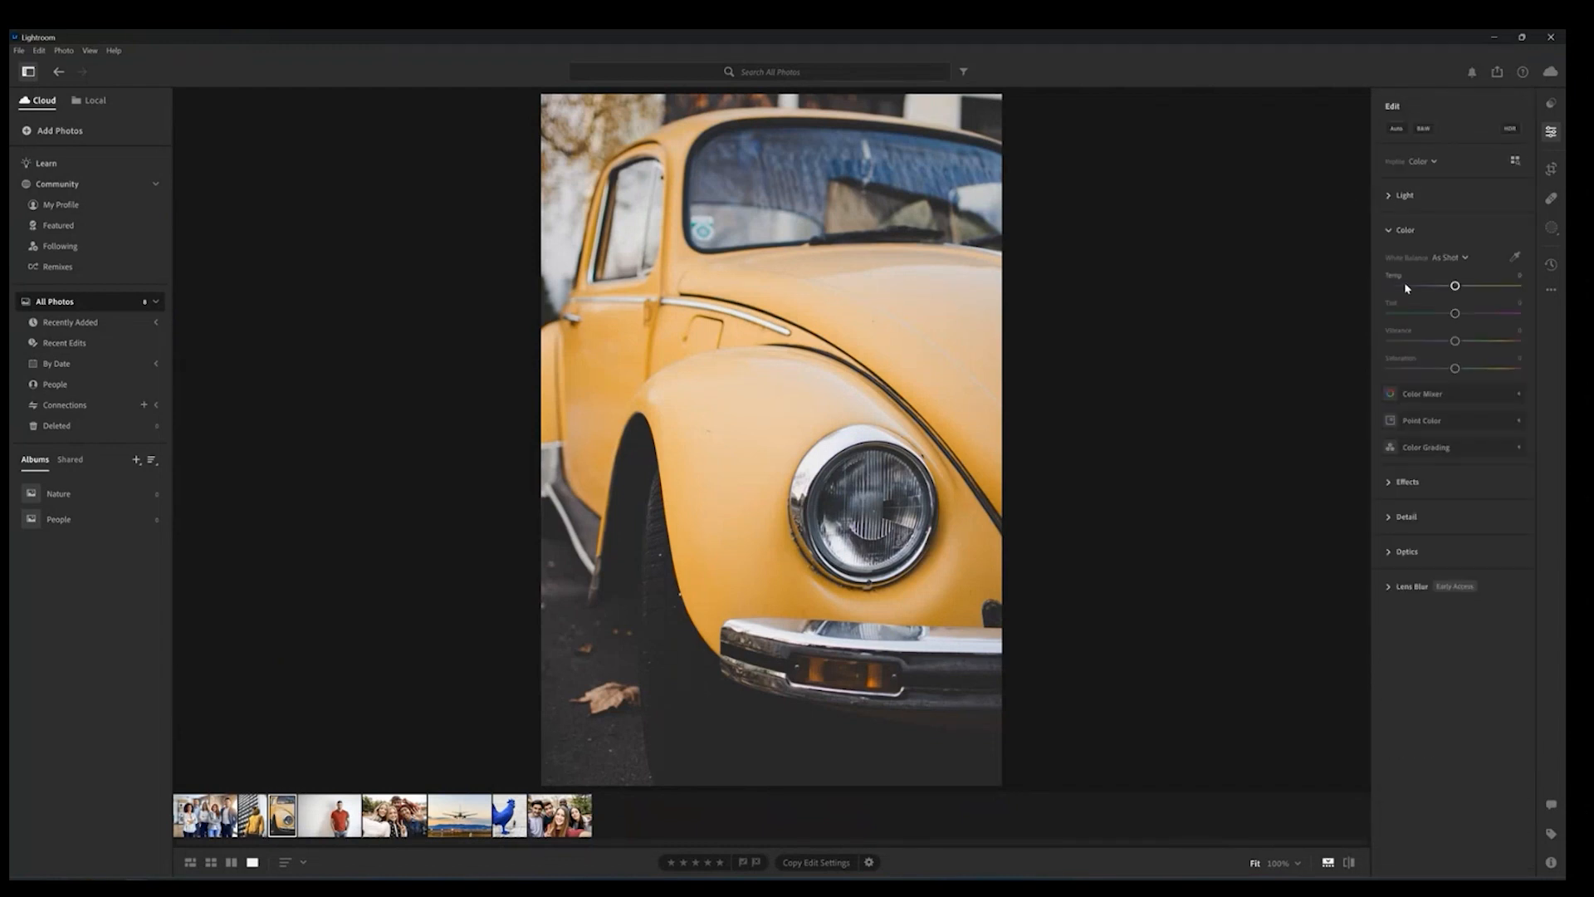
Step: In Color Mixer, select the yellow swatch, set Hue to about -73 and Saturation to about +47, and toggle the mixer's visibility to compare
{"action": "left_click", "coordinate": [1490, 393]}
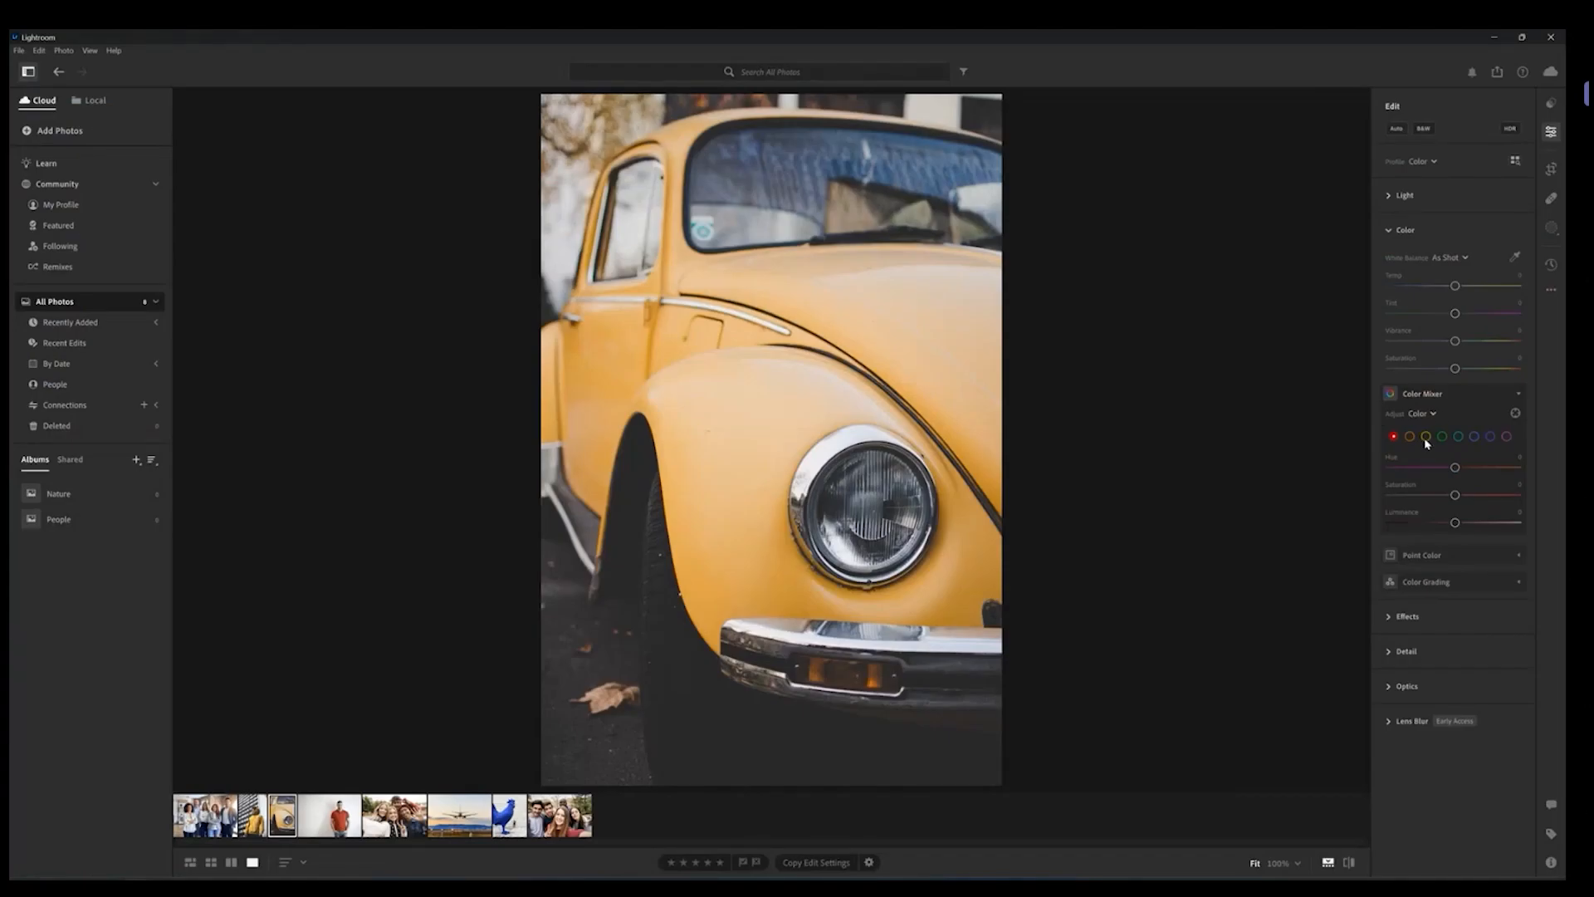
{"action": "left_click", "coordinate": [1426, 436]}
{"action": "left_click_drag", "start_coordinate": [1455, 469], "coordinate": [1509, 467]}
{"action": "left_click_drag", "start_coordinate": [1508, 467], "coordinate": [1487, 496]}
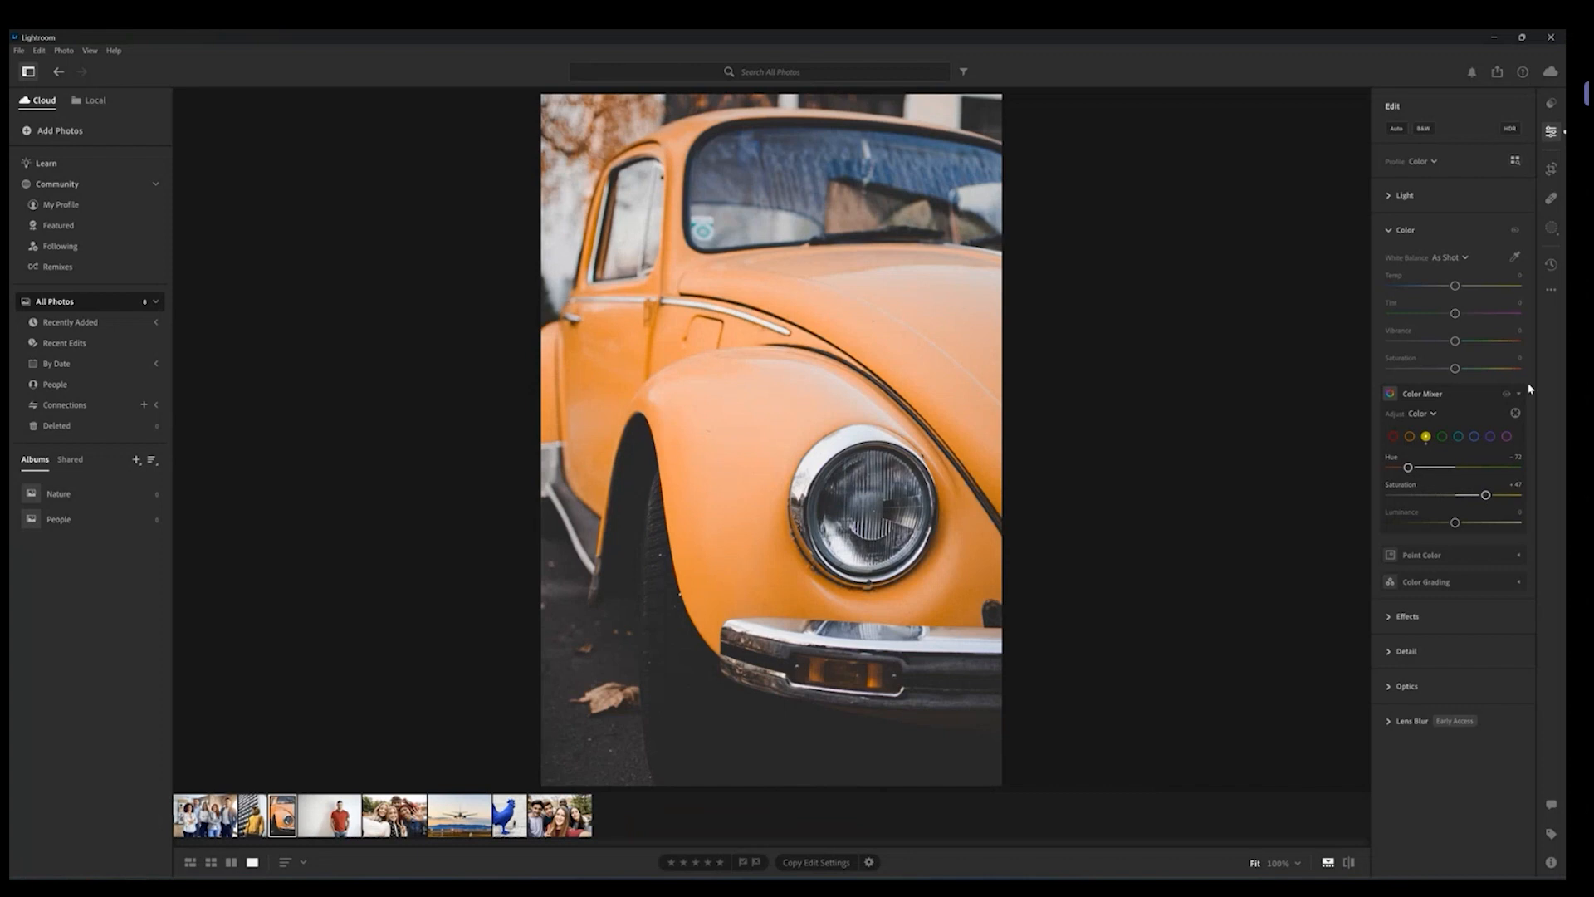
{"action": "left_click", "coordinate": [1508, 395]}
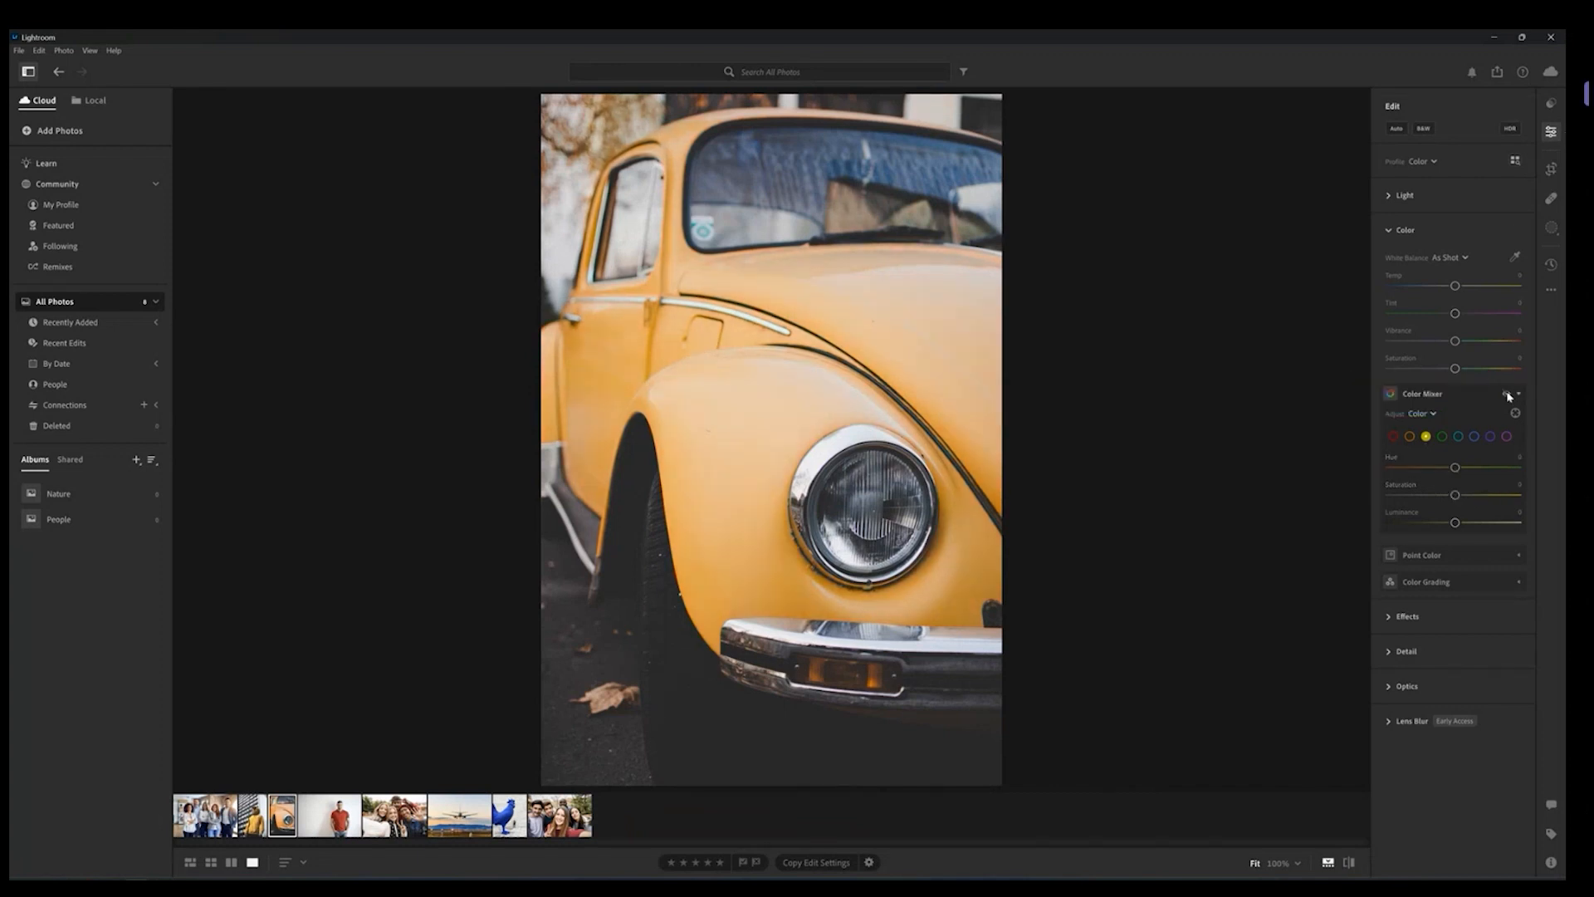
{"action": "left_click", "coordinate": [1508, 396]}
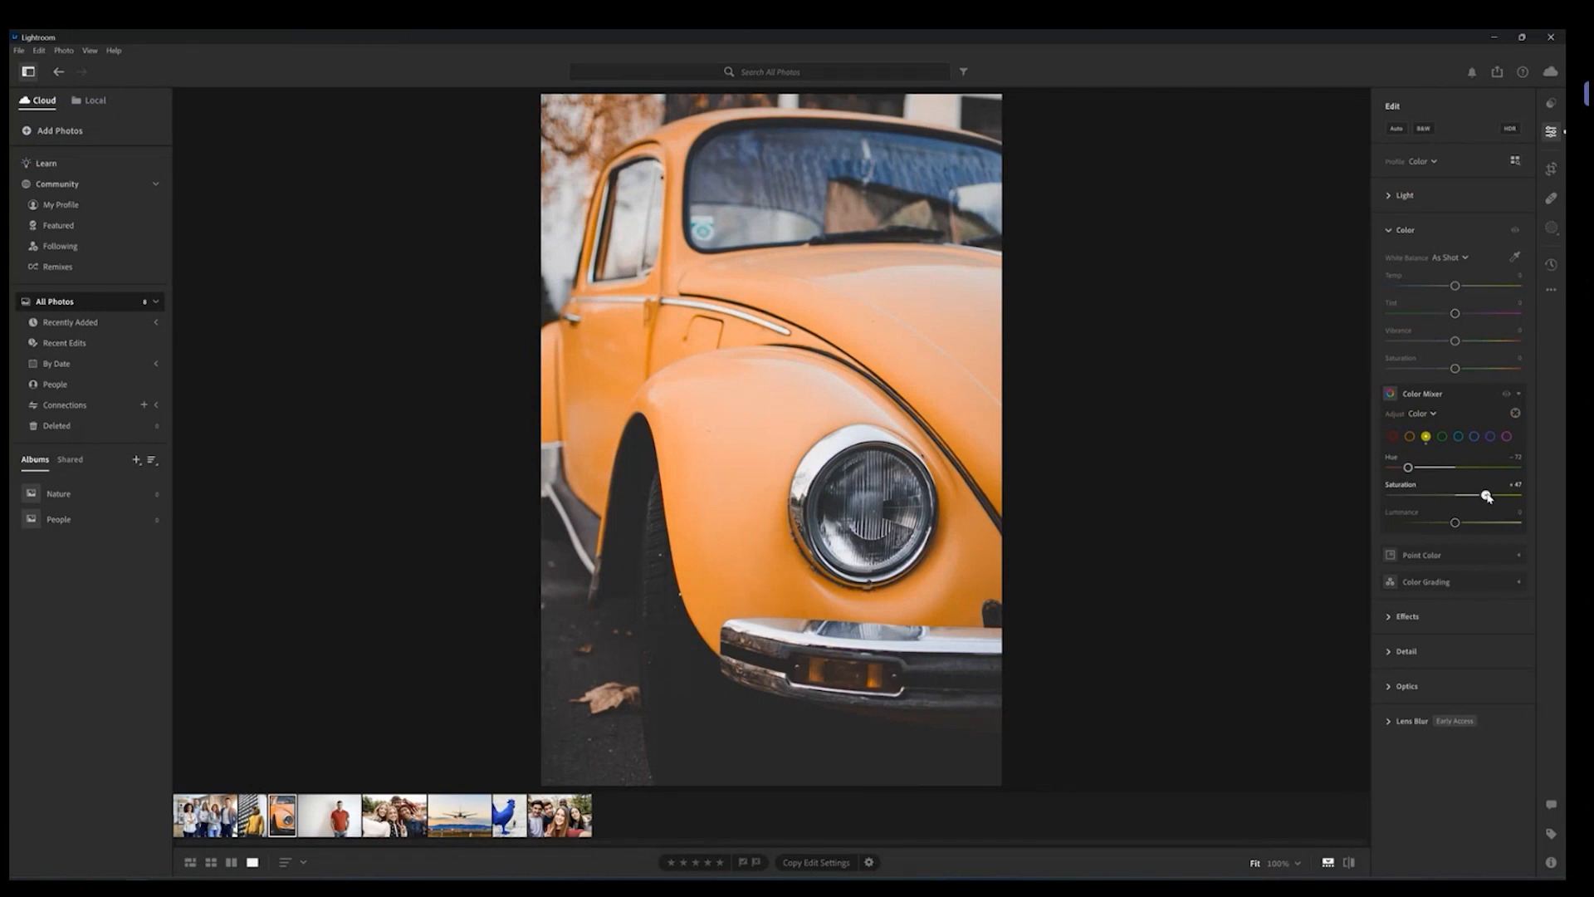
Step: Raise yellow Saturation to about +86 and, after testing and resetting Luminance, set it to about -33
{"action": "left_click_drag", "start_coordinate": [1486, 496], "coordinate": [1500, 499]}
{"action": "left_click_drag", "start_coordinate": [1500, 499], "coordinate": [1385, 519]}
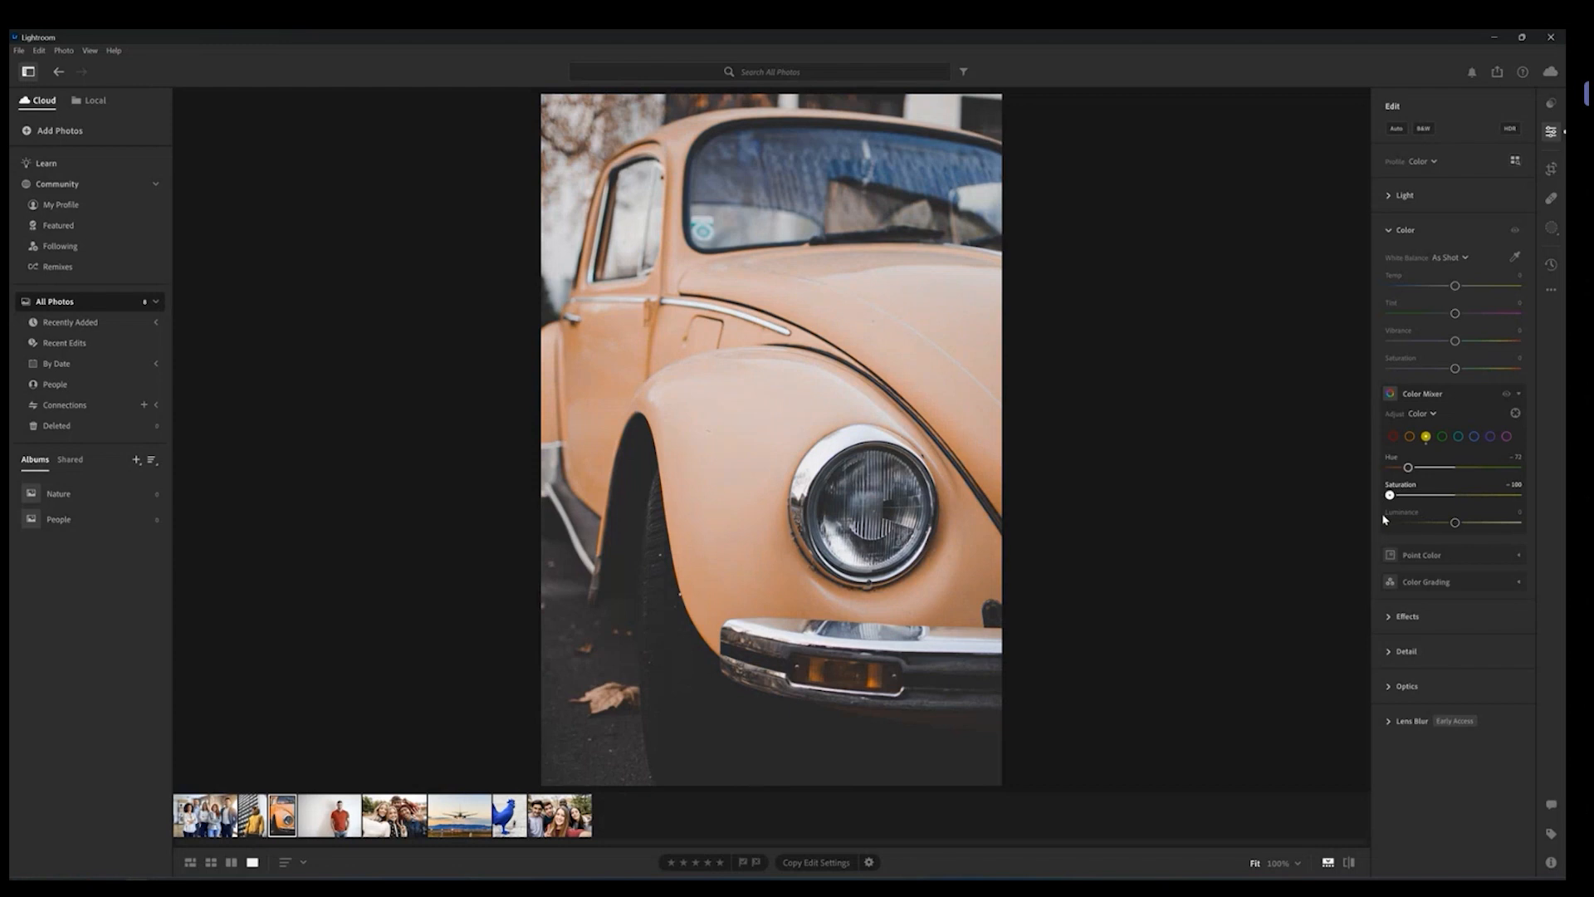
{"action": "left_click_drag", "start_coordinate": [1385, 520], "coordinate": [1453, 525]}
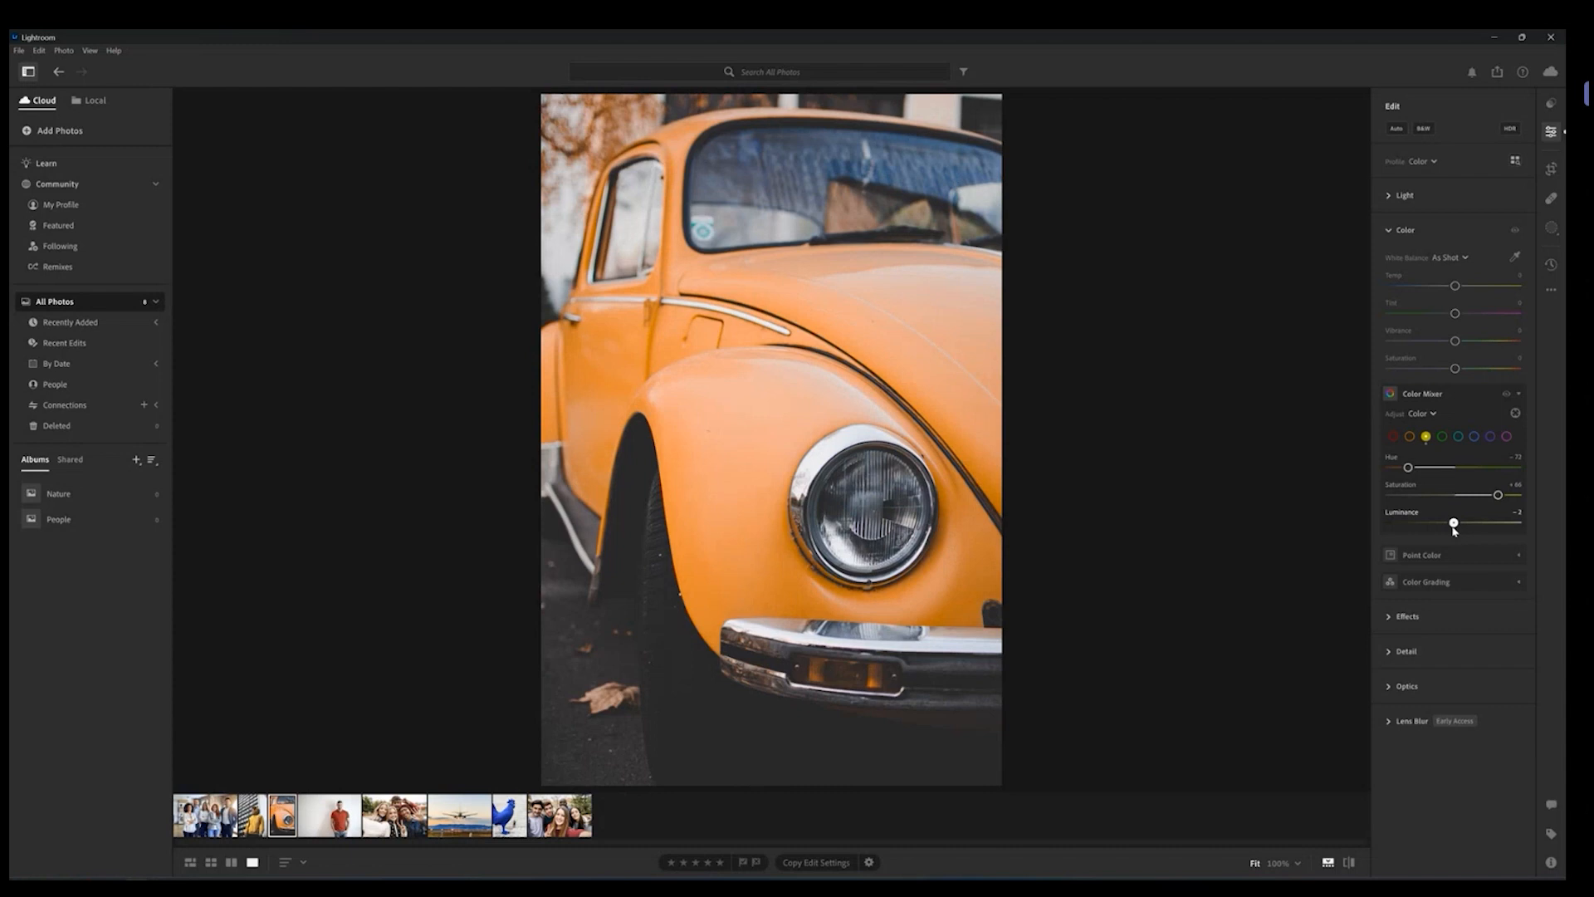
{"action": "left_click_drag", "start_coordinate": [1453, 526], "coordinate": [1418, 532]}
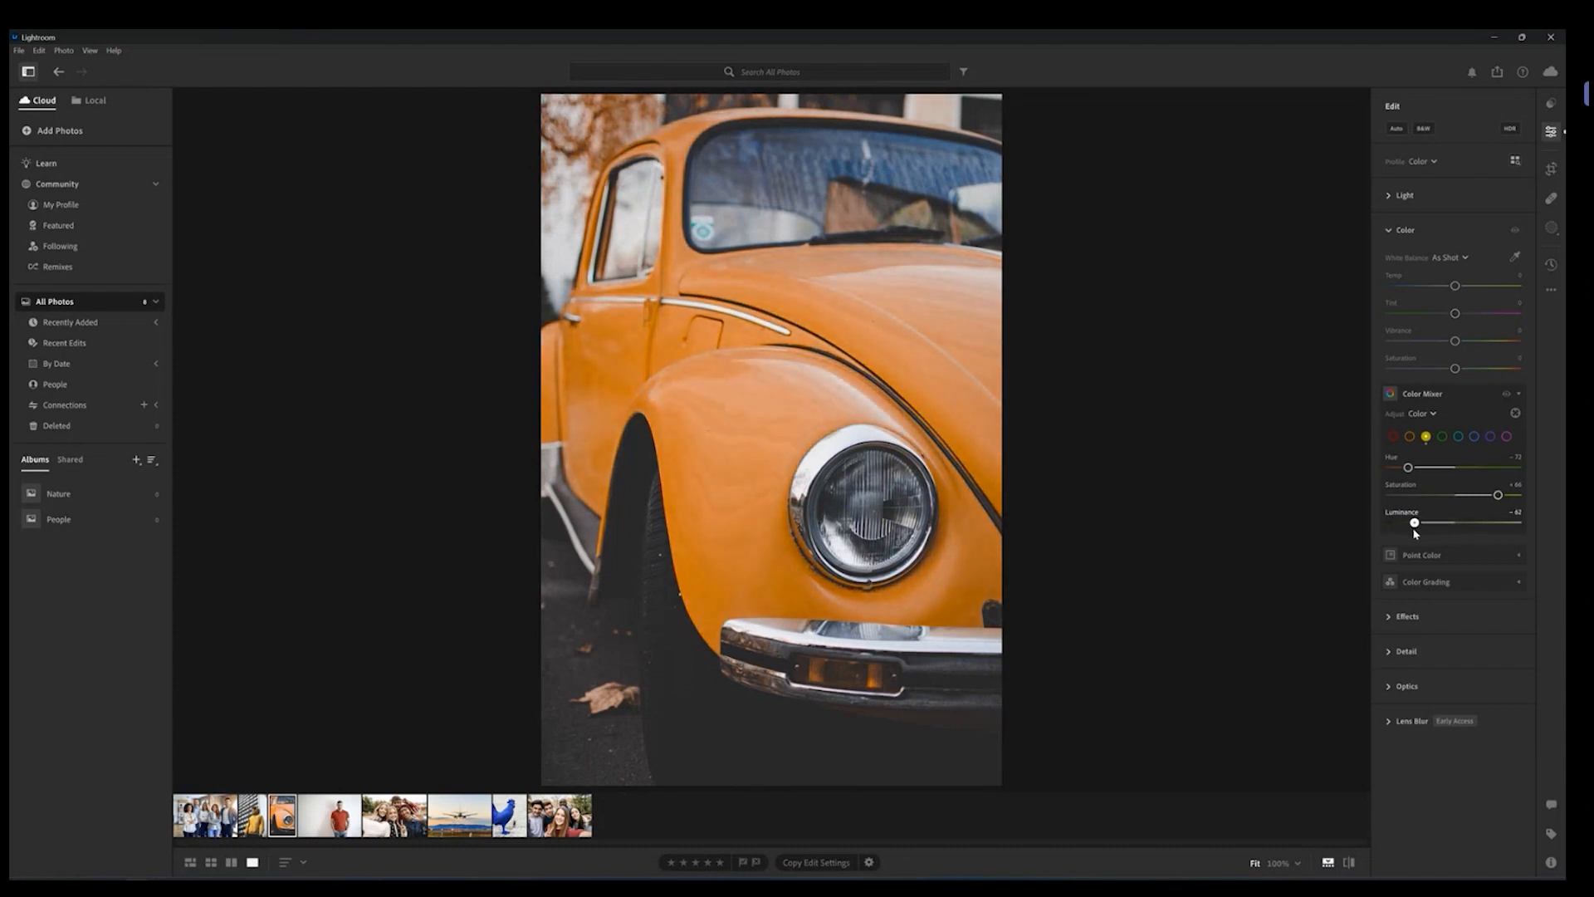
{"action": "mouse_move", "coordinate": [1414, 523]}
{"action": "left_mouse_down"}
{"action": "mouse_move", "coordinate": [1469, 520]}
{"action": "mouse_move", "coordinate": [1423, 529]}
{"action": "left_mouse_up"}
{"action": "double_click", "coordinate": [1423, 523]}
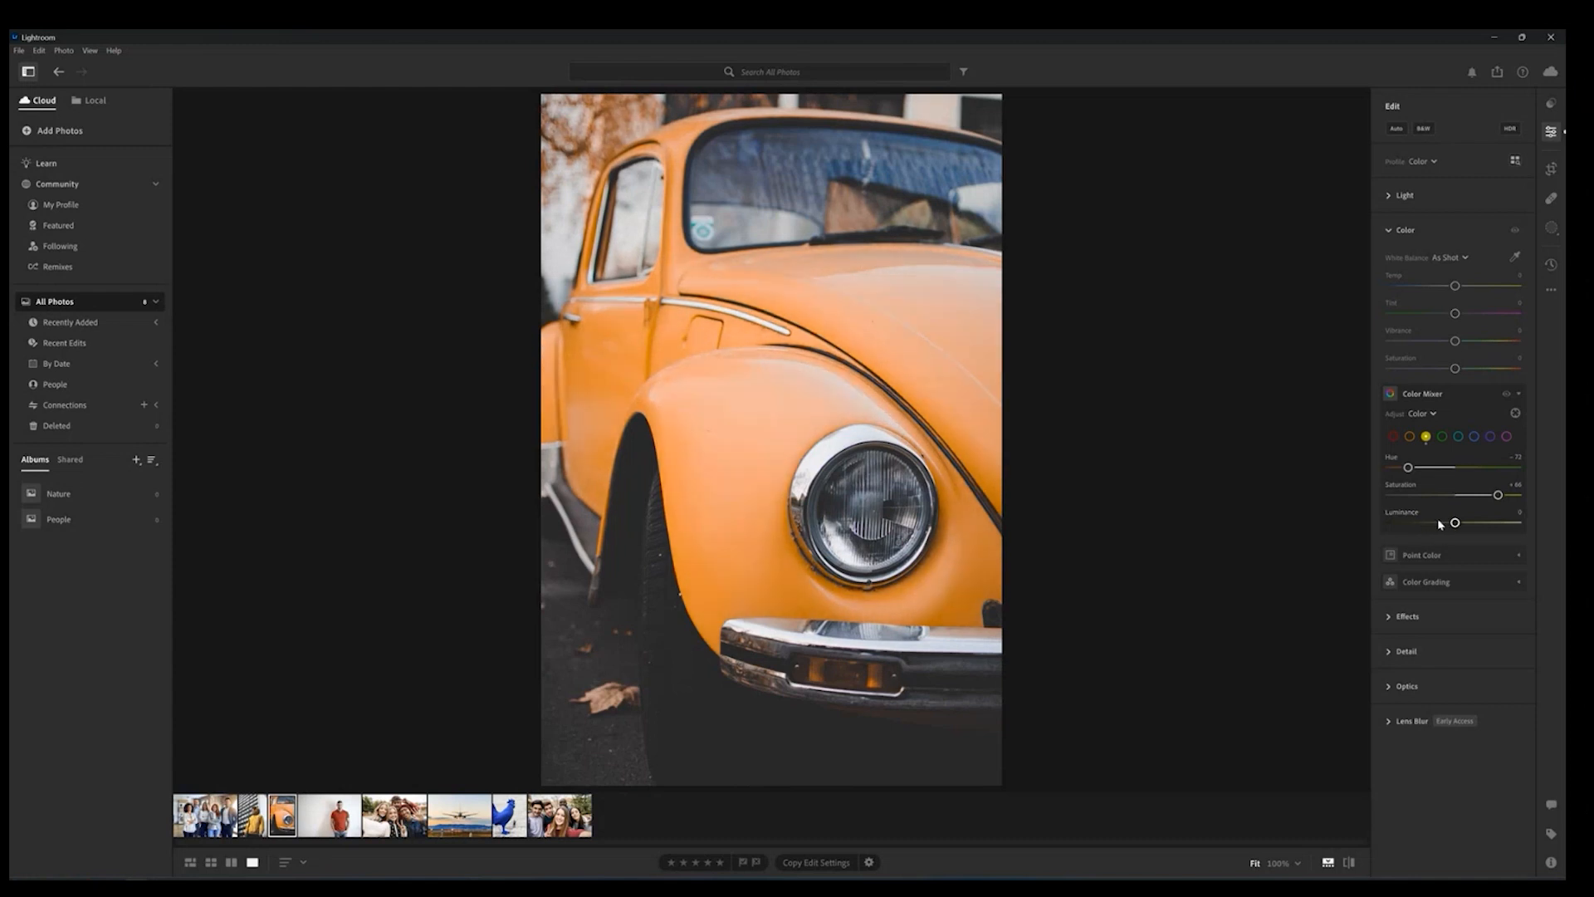
{"action": "left_click_drag", "start_coordinate": [1455, 523], "coordinate": [1420, 523]}
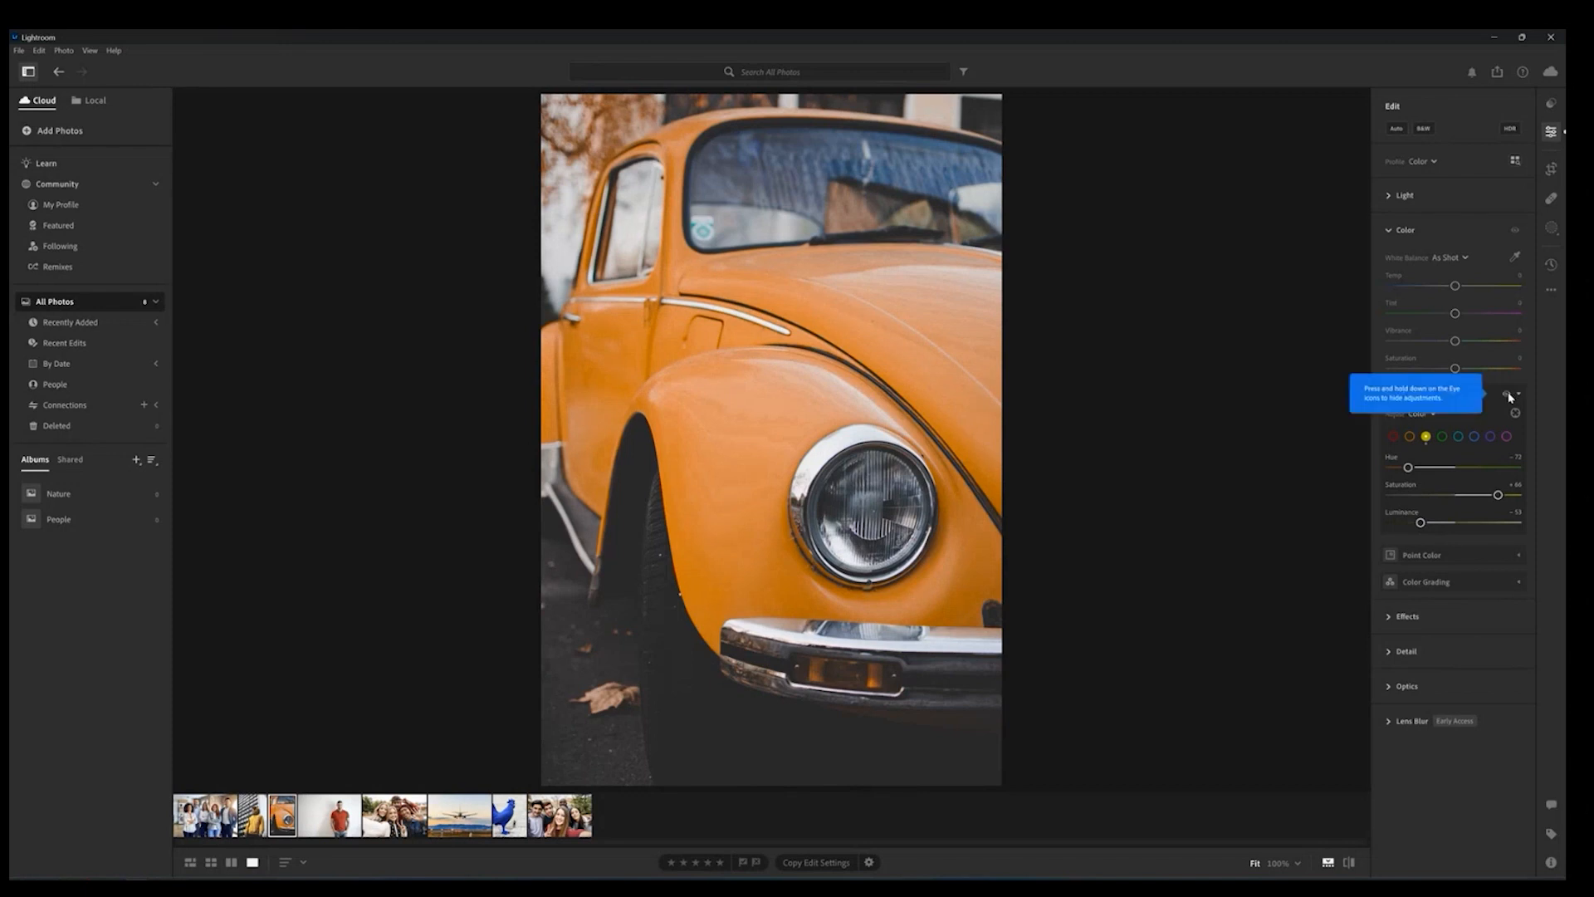
Step: Hold the Color Mixer visibility toggle to compare before and after, then collapse Color Mixer
{"action": "left_click_drag", "start_coordinate": [1509, 396], "coordinate": [1508, 395]}
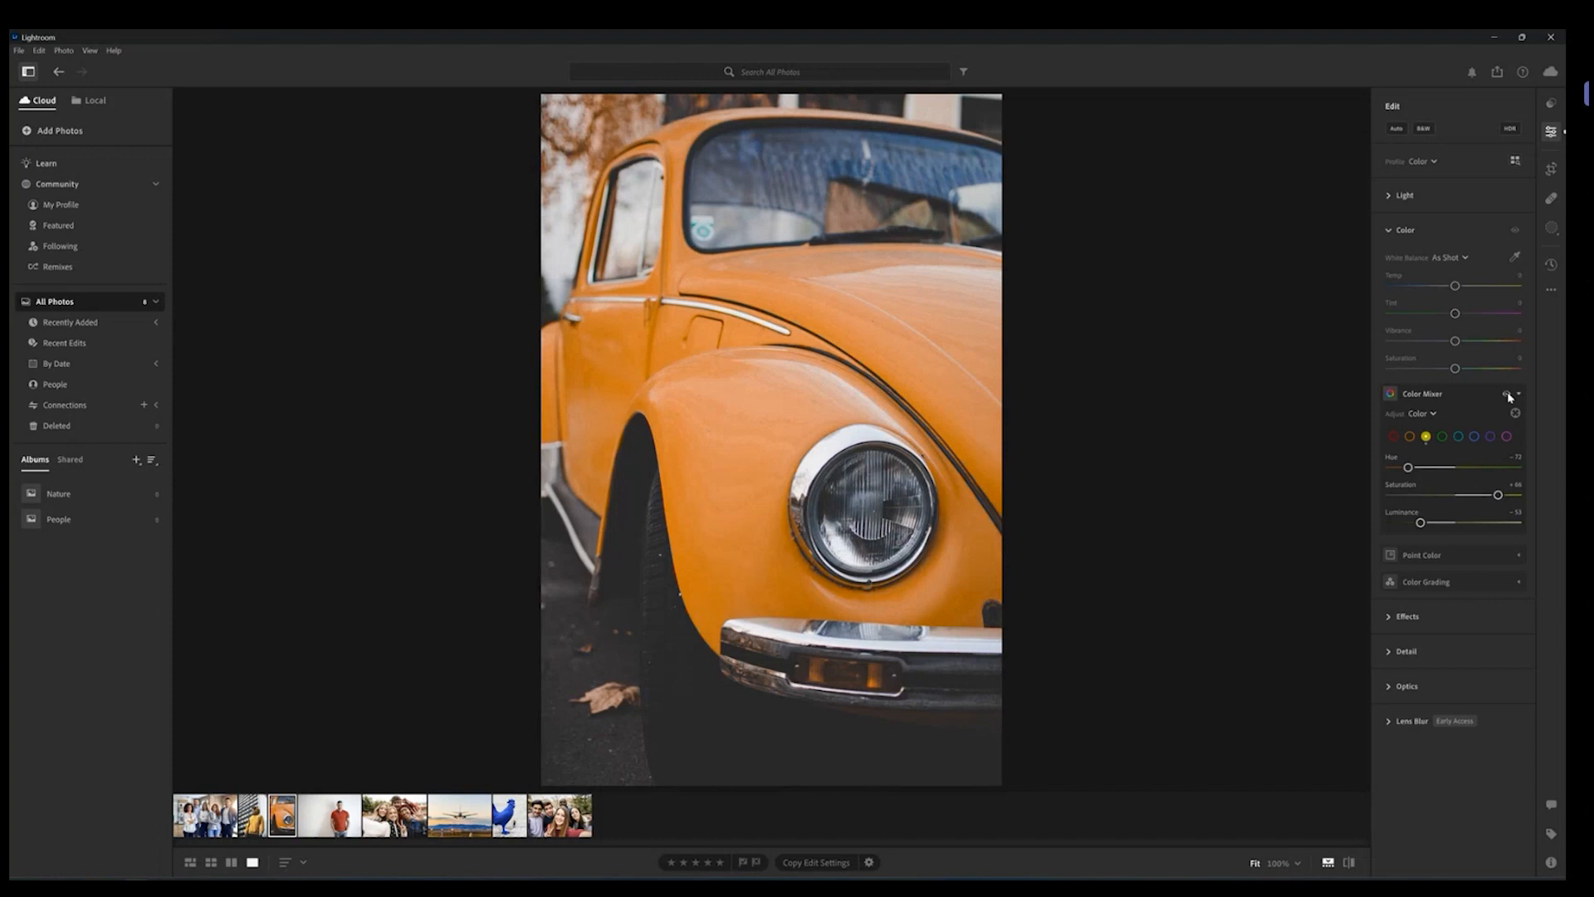
{"action": "left_click", "coordinate": [1504, 400]}
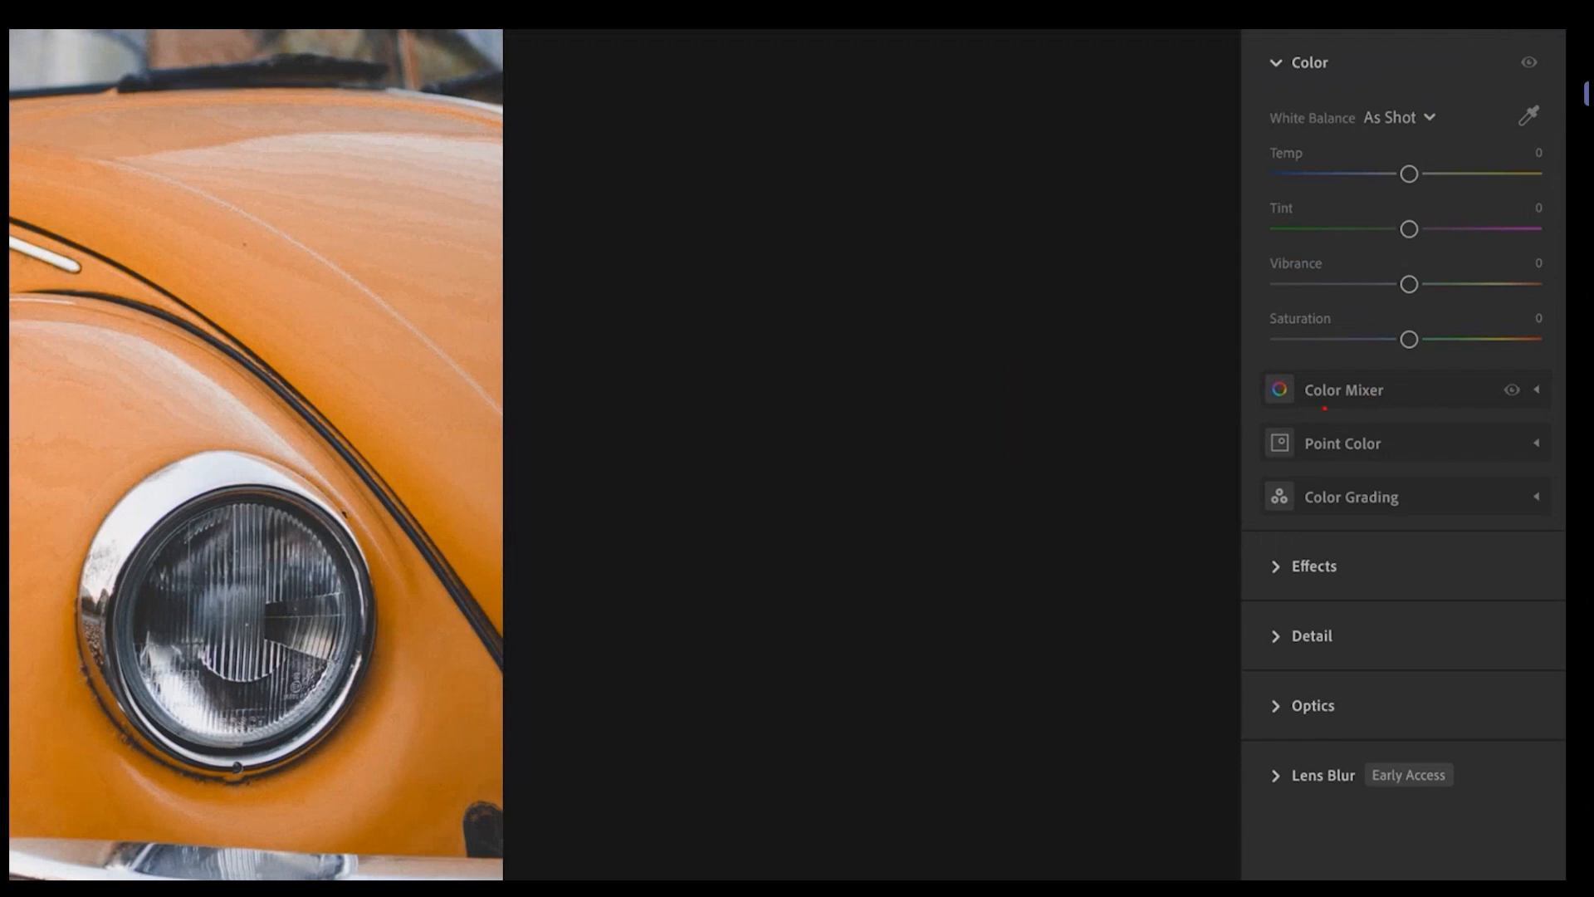
{"action": "left_click_drag", "start_coordinate": [1324, 408], "coordinate": [1372, 406]}
{"action": "left_click_drag", "start_coordinate": [1302, 458], "coordinate": [1369, 455]}
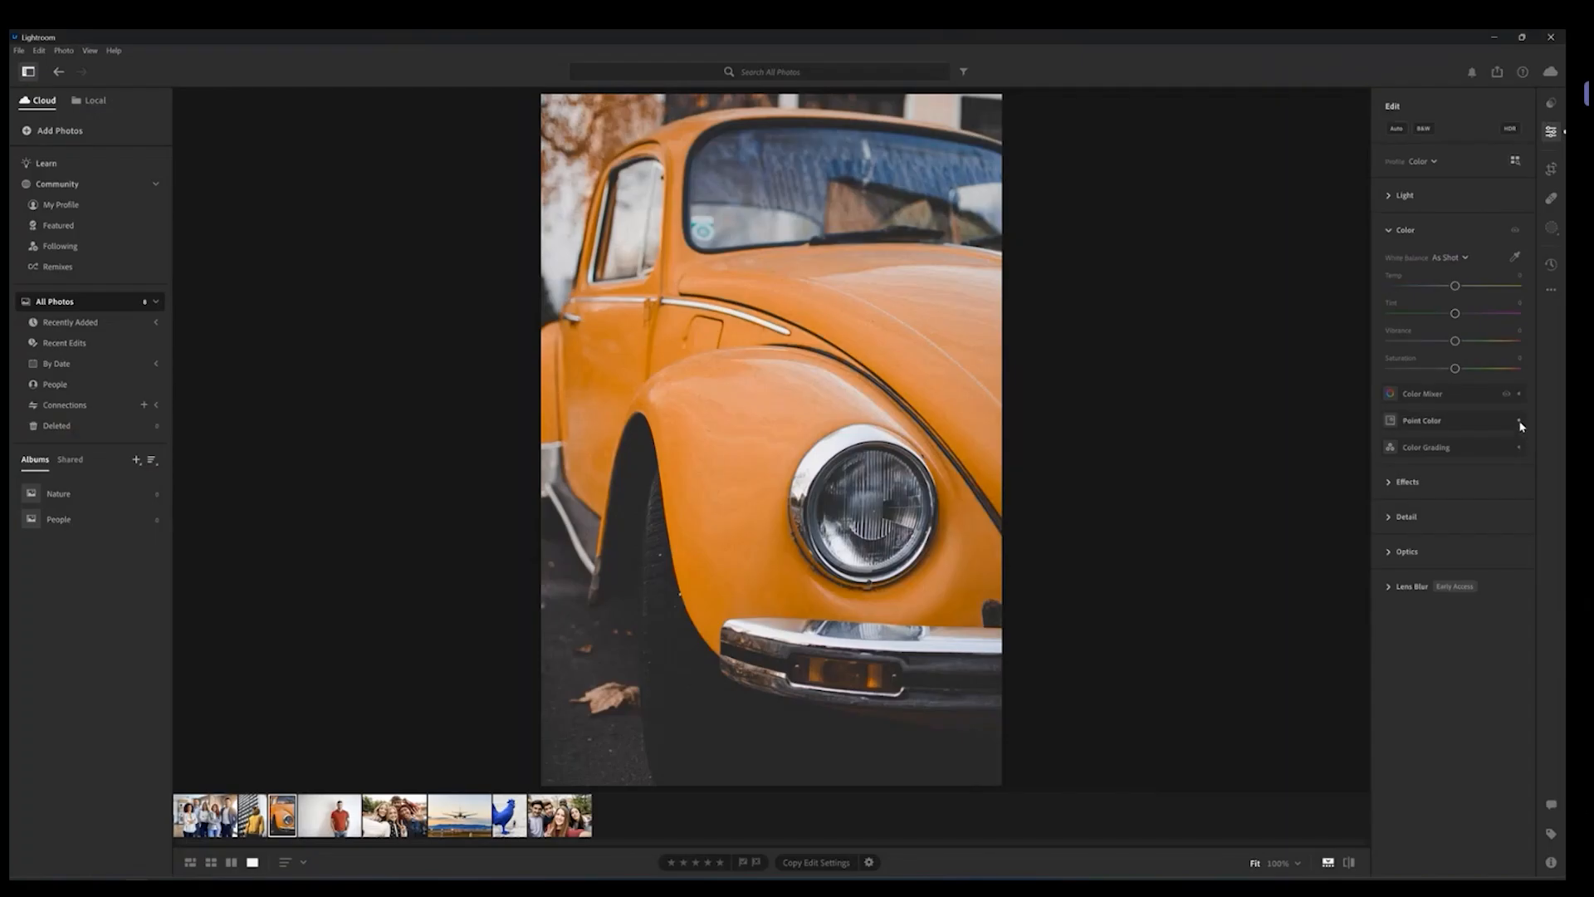
Step: Expand Point Color and Color Grading in turn to view their controls, collapsing each afterwards
{"action": "left_click", "coordinate": [1536, 442]}
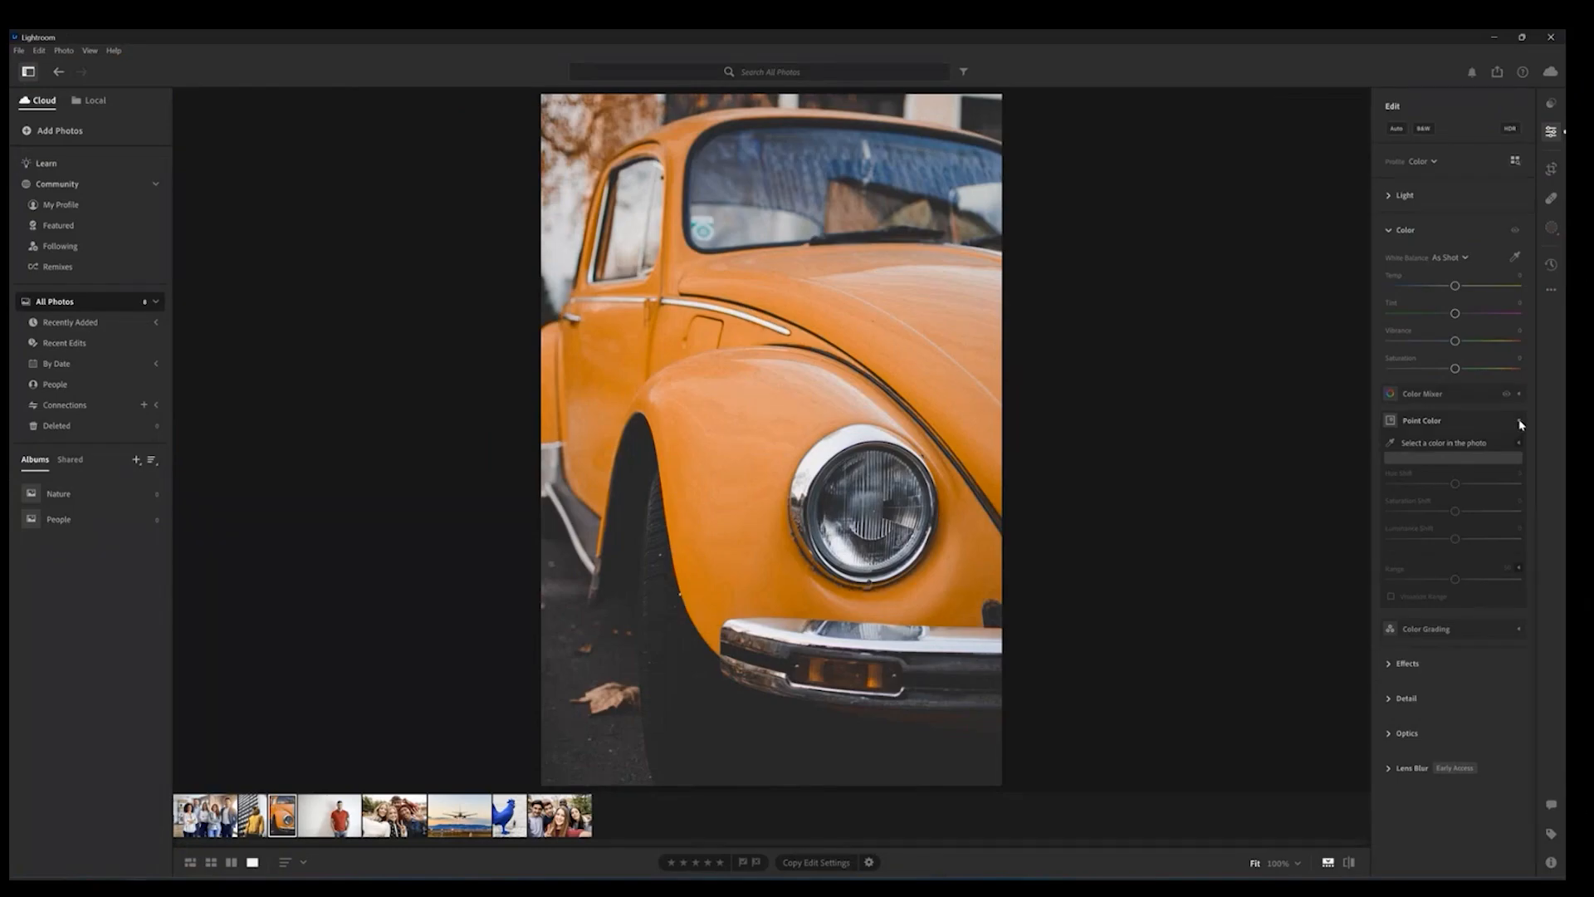
{"action": "left_click", "coordinate": [1558, 392]}
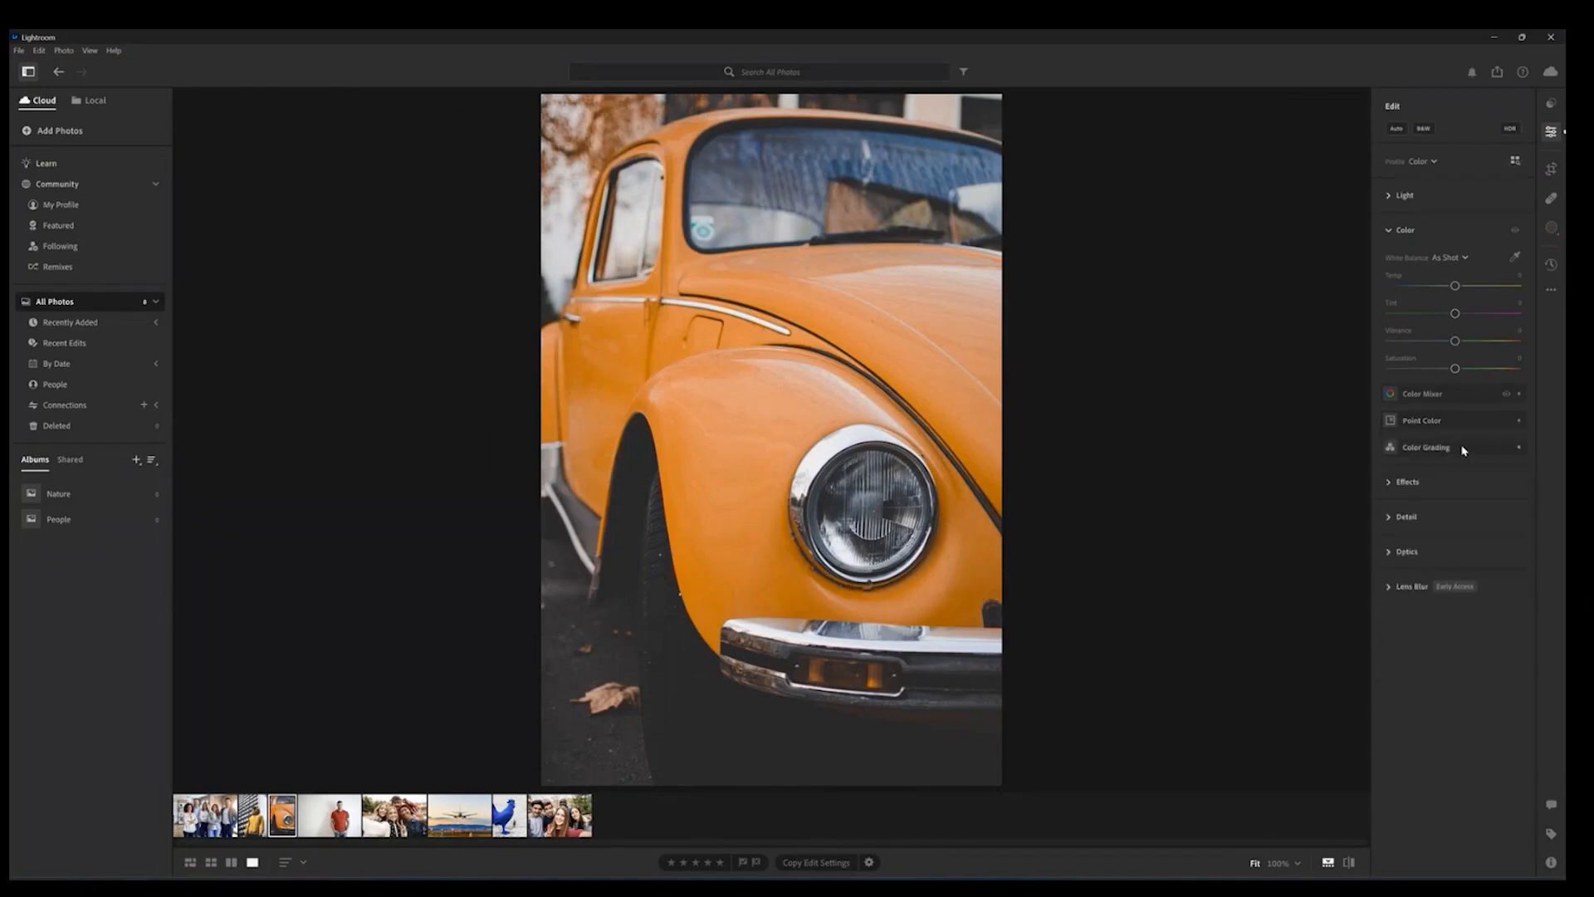
{"action": "left_click", "coordinate": [1458, 448]}
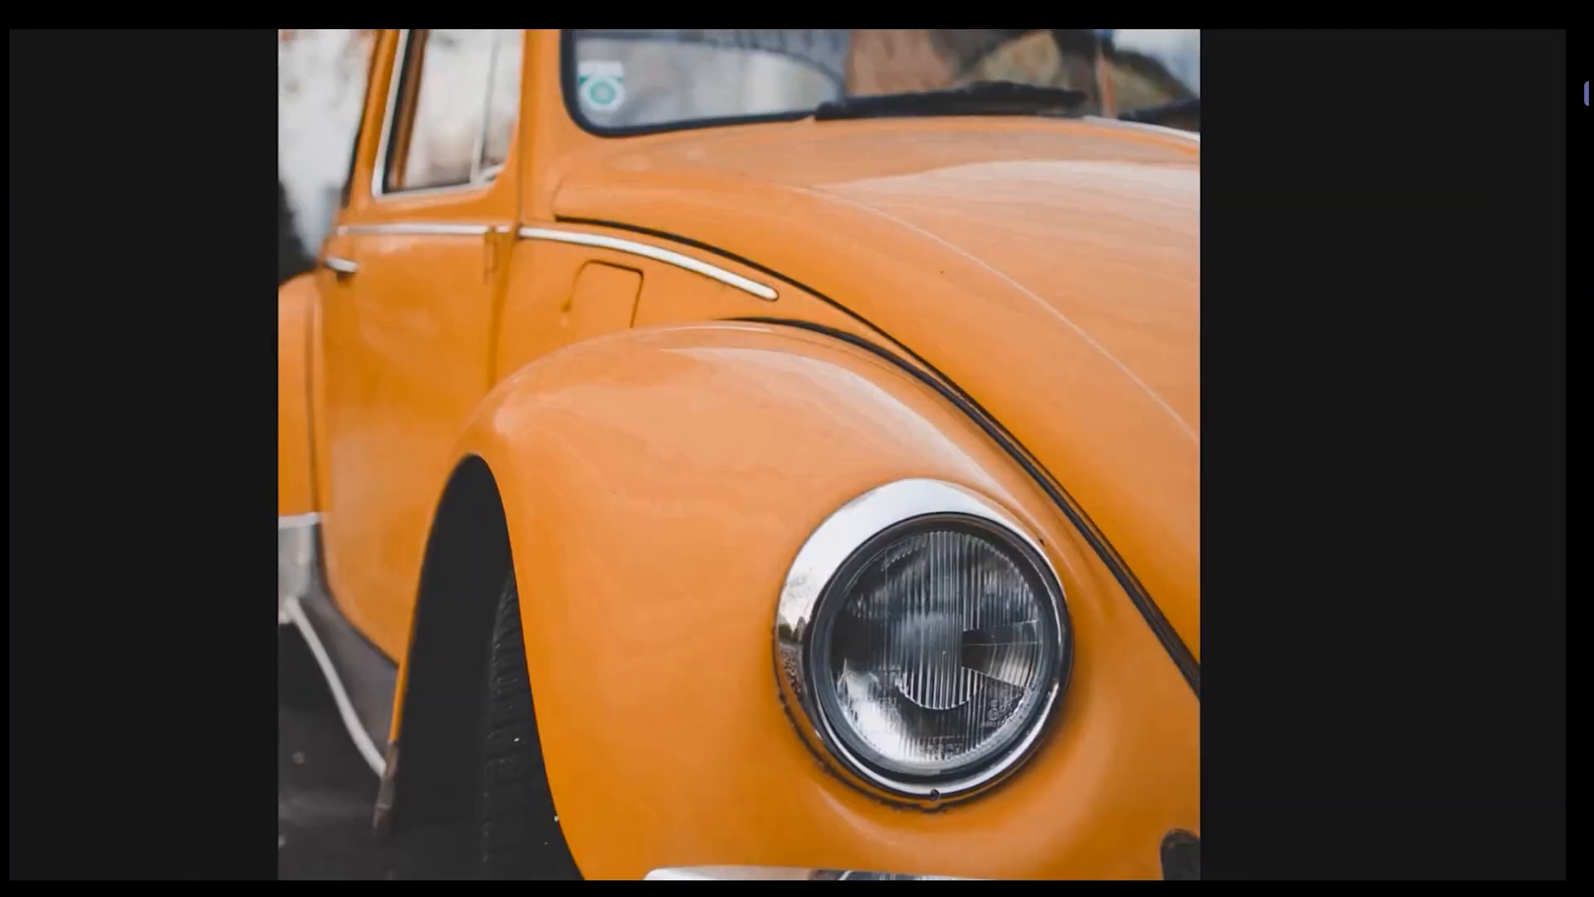
{"action": "mouse_move", "coordinate": [829, 371]}
{"action": "left_mouse_down"}
{"action": "mouse_move", "coordinate": [905, 399]}
{"action": "mouse_move", "coordinate": [956, 473]}
{"action": "left_mouse_up"}
{"action": "key", "text": "Escape"}
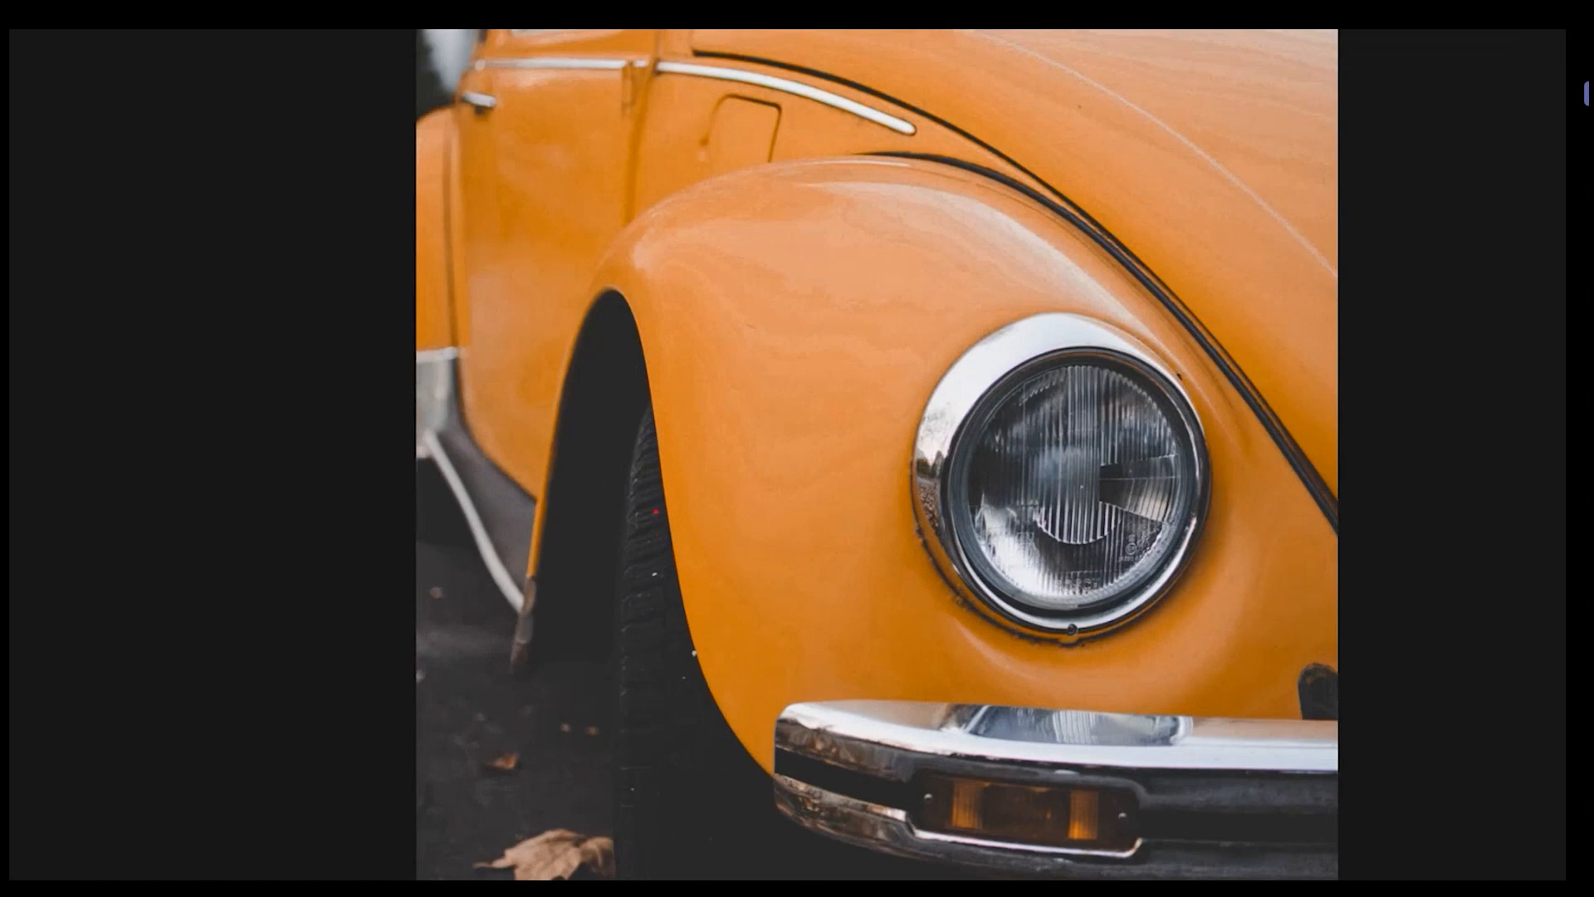
{"action": "left_click_drag", "start_coordinate": [667, 525], "coordinate": [662, 664]}
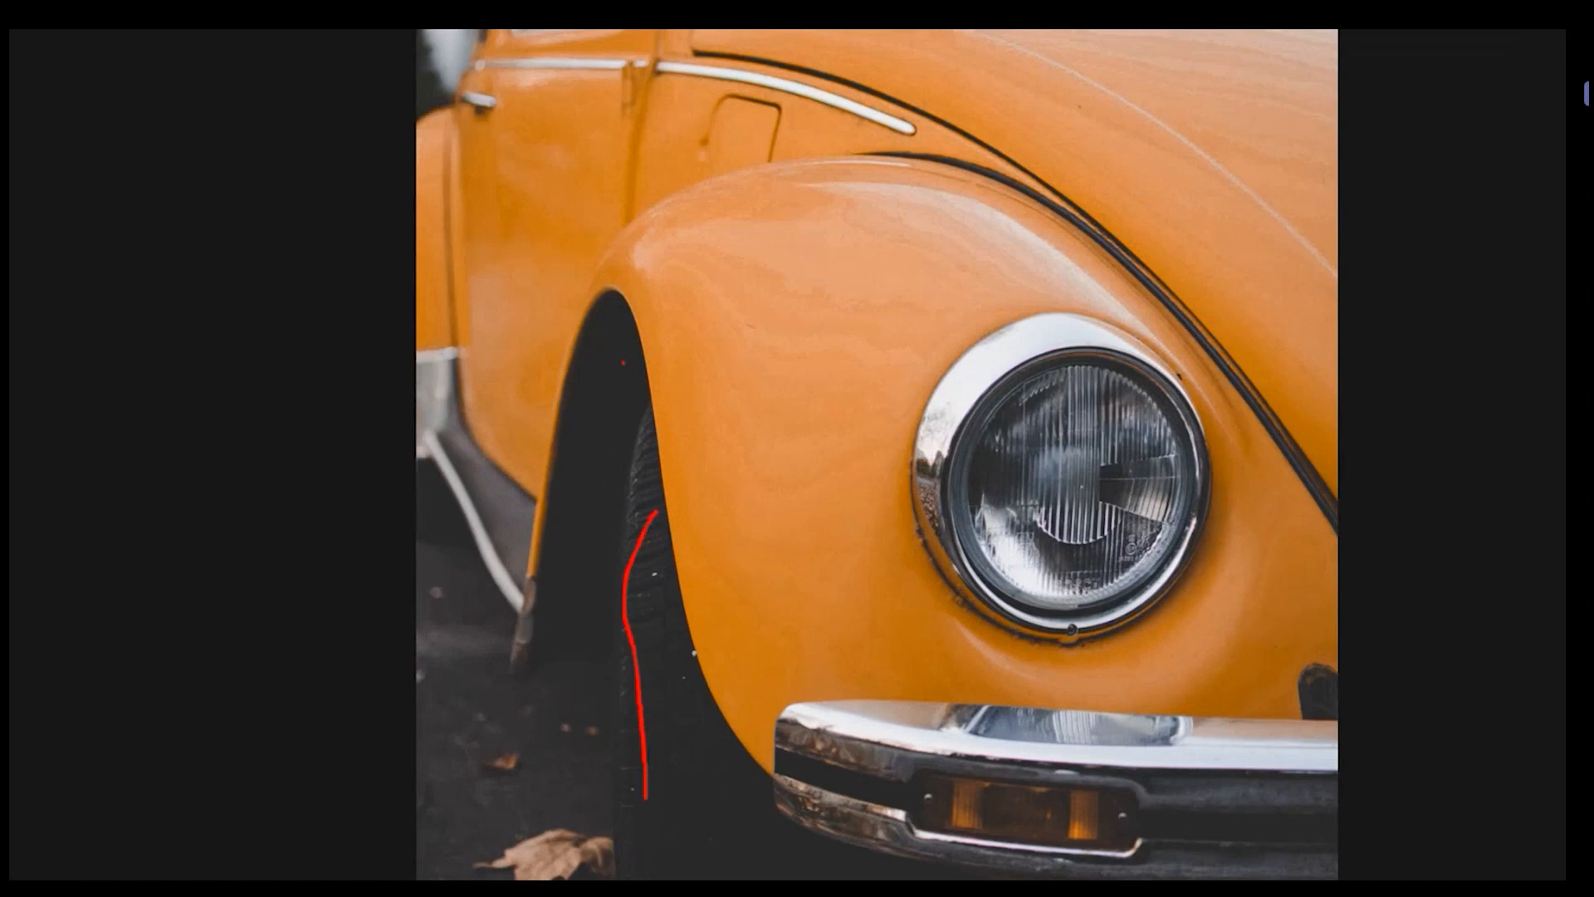
{"action": "mouse_move", "coordinate": [623, 363]}
{"action": "left_mouse_down"}
{"action": "mouse_move", "coordinate": [588, 428]}
{"action": "mouse_move", "coordinate": [565, 587]}
{"action": "left_mouse_up"}
{"action": "key", "text": "Escape"}
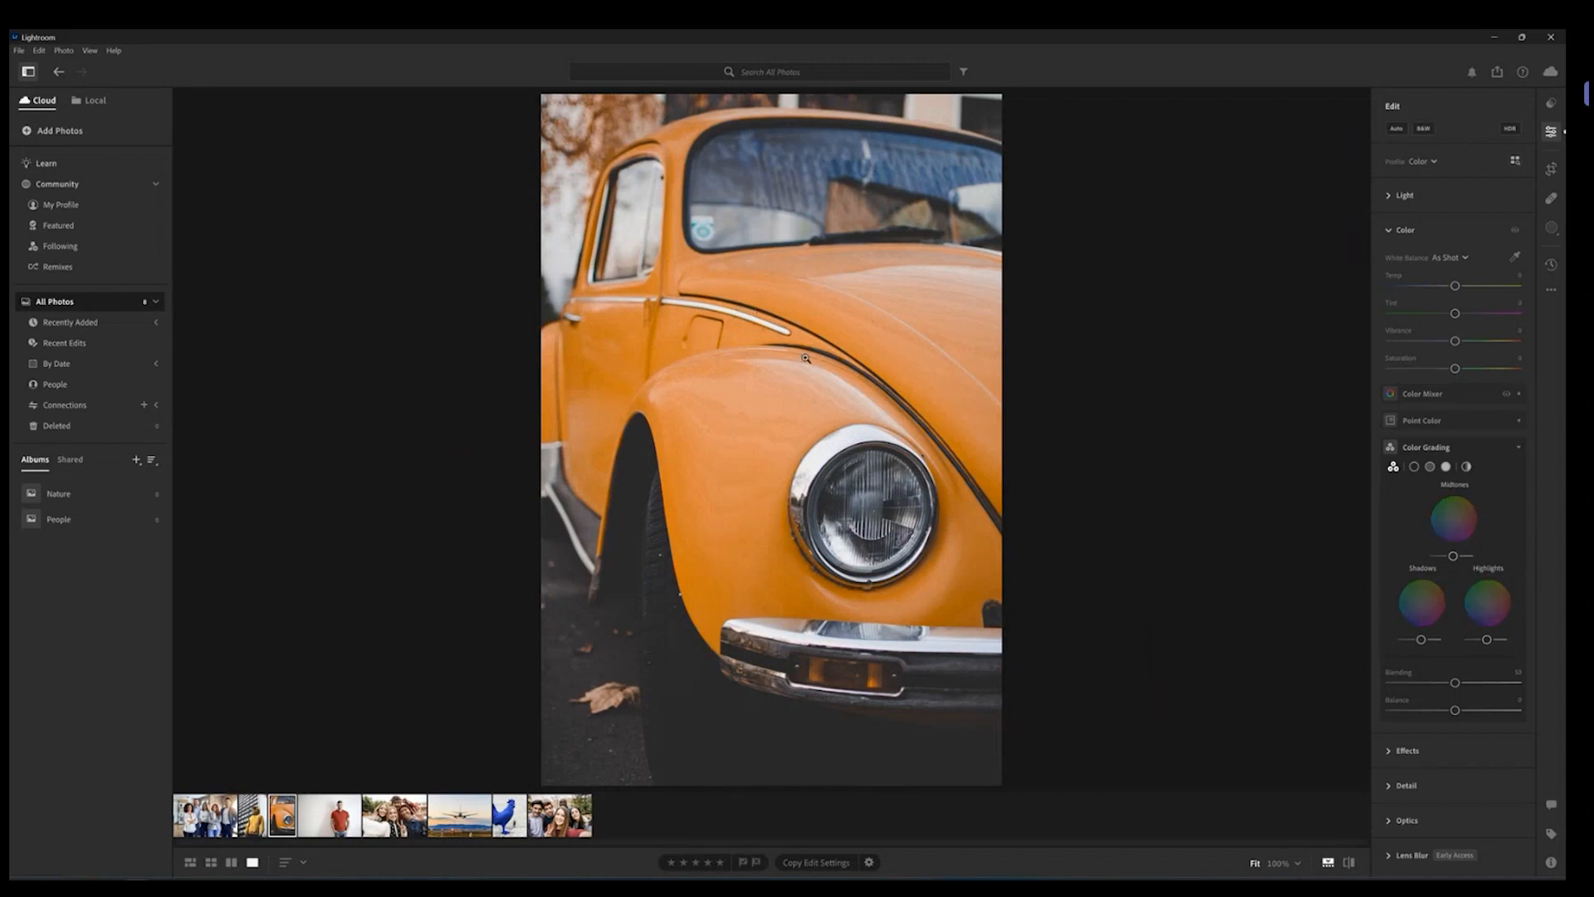
{"action": "left_click", "coordinate": [1506, 448]}
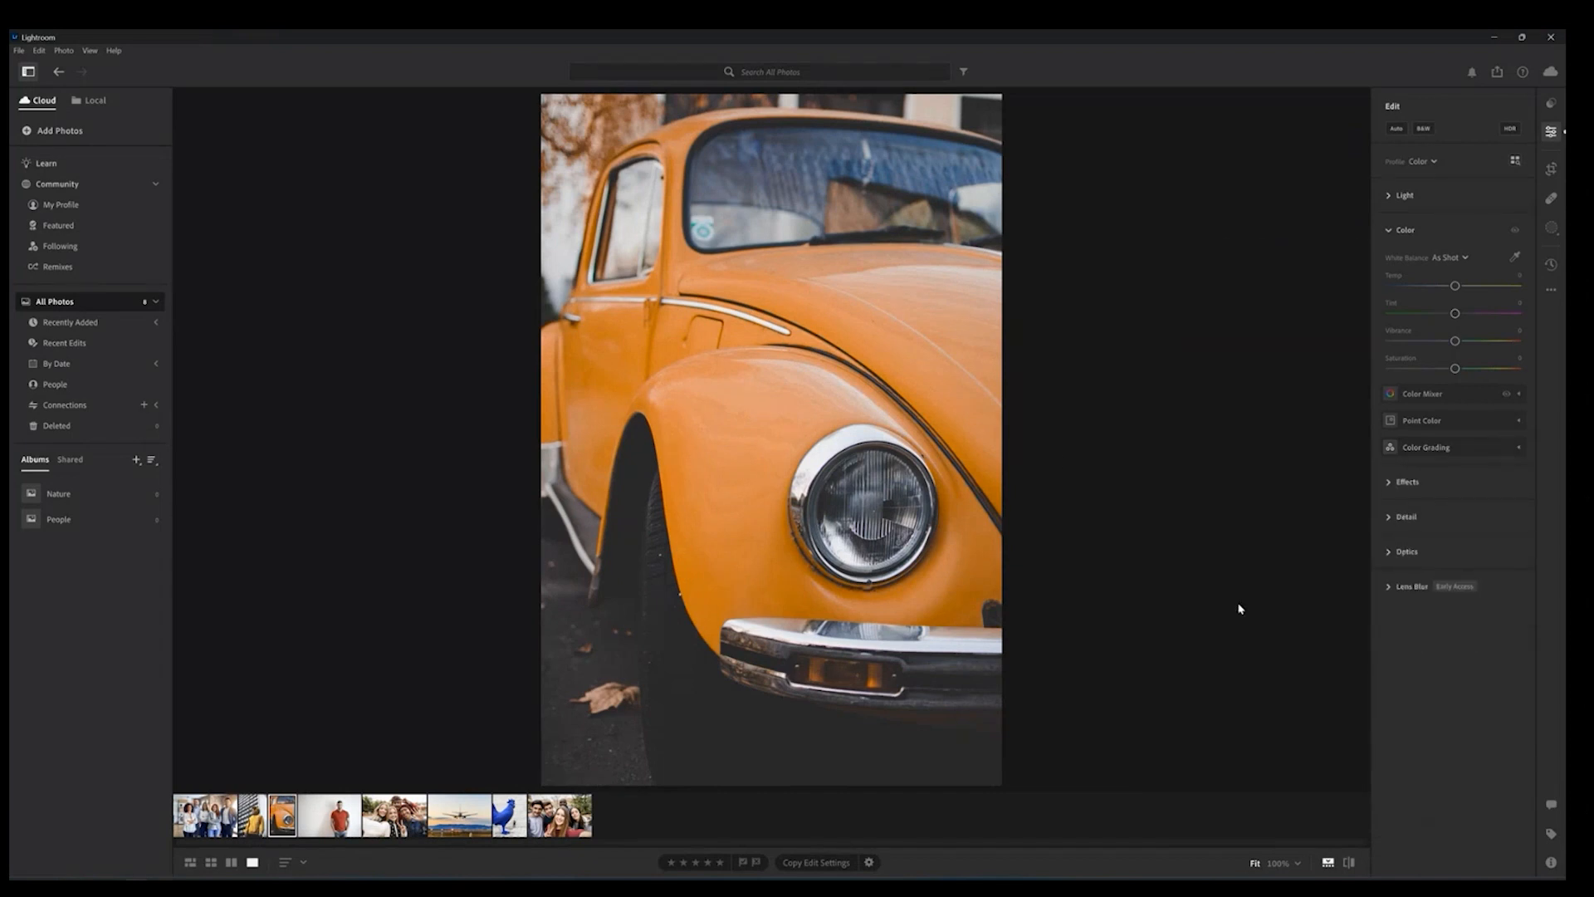
Step: Expand Effects and raise Texture to +100 while viewing the car's fender at 100% zoom
{"action": "left_click", "coordinate": [1389, 483]}
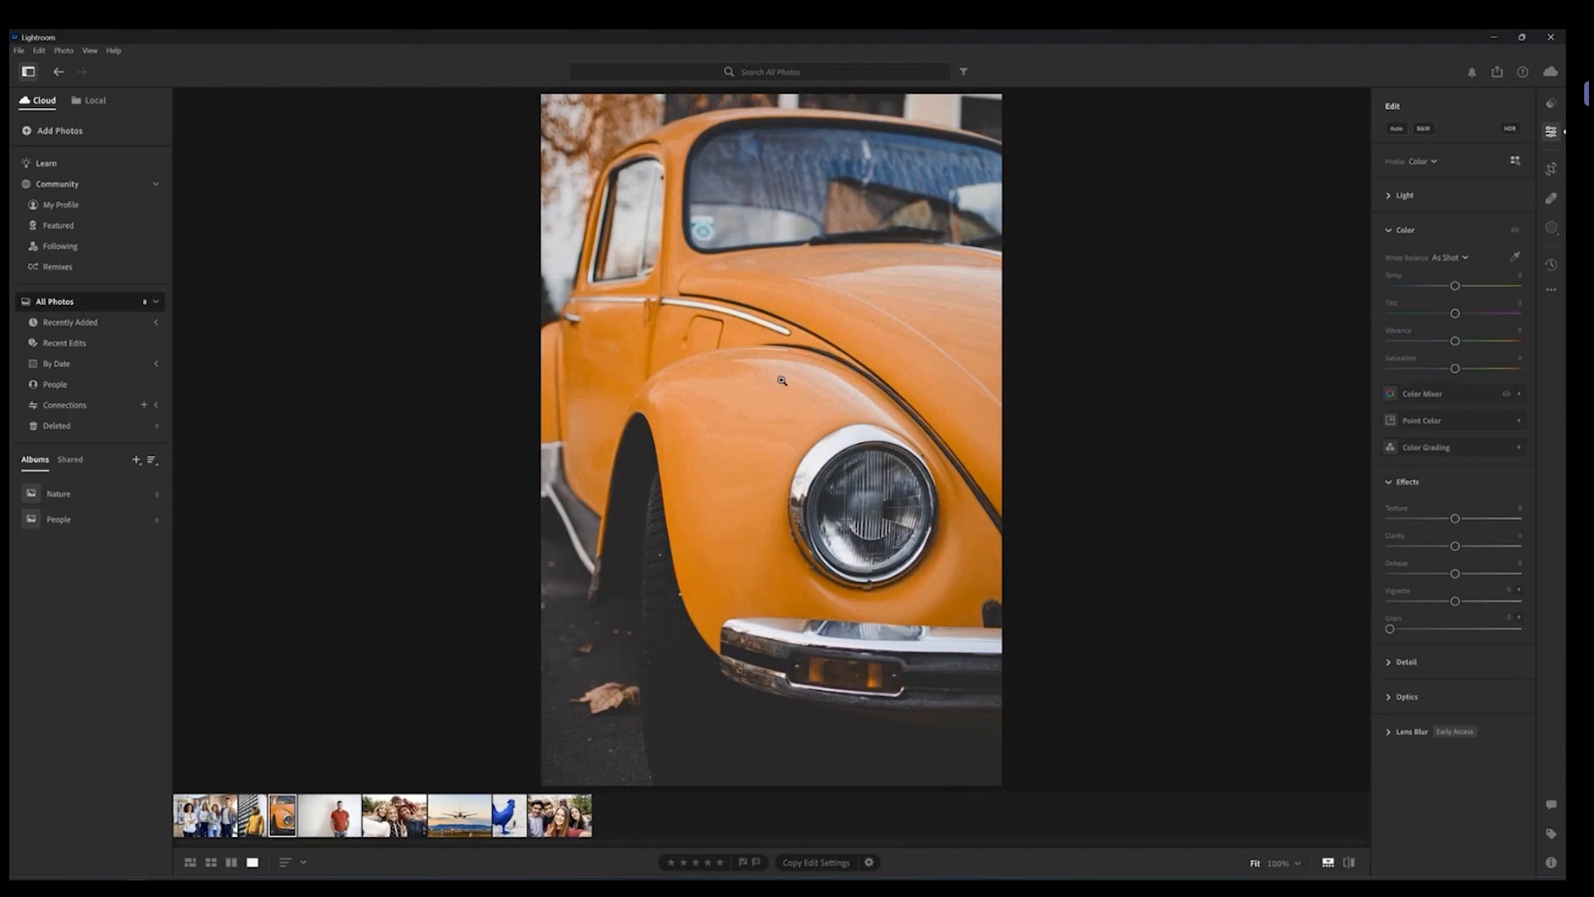
{"action": "left_click", "coordinate": [781, 382]}
{"action": "left_click", "coordinate": [781, 383]}
{"action": "left_click", "coordinate": [779, 387]}
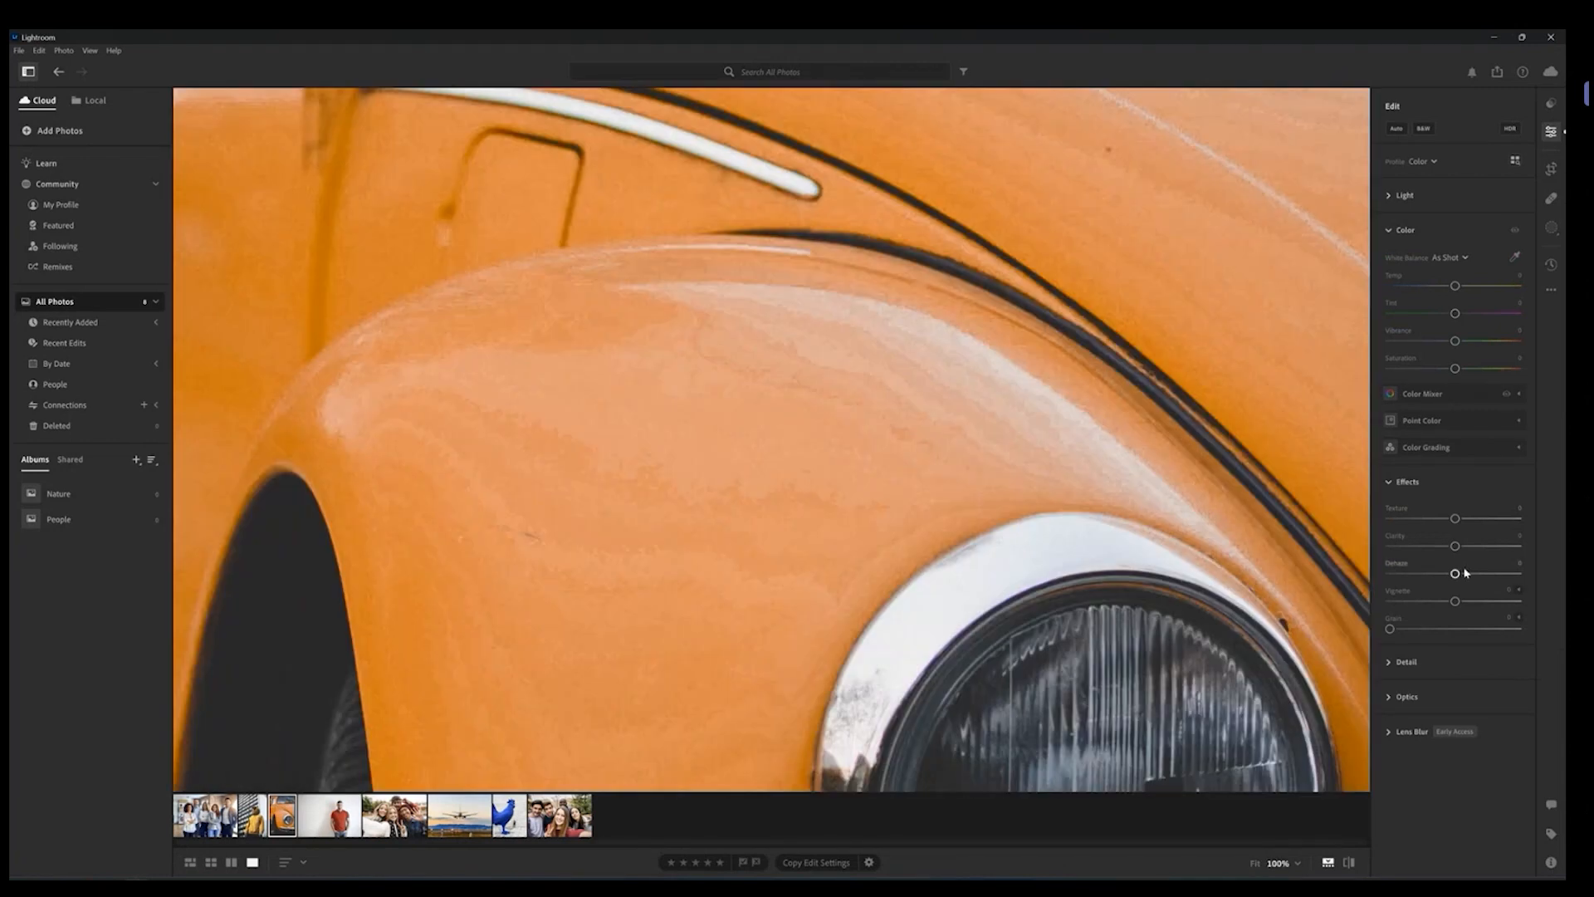
{"action": "left_click_drag", "start_coordinate": [1452, 520], "coordinate": [1523, 528]}
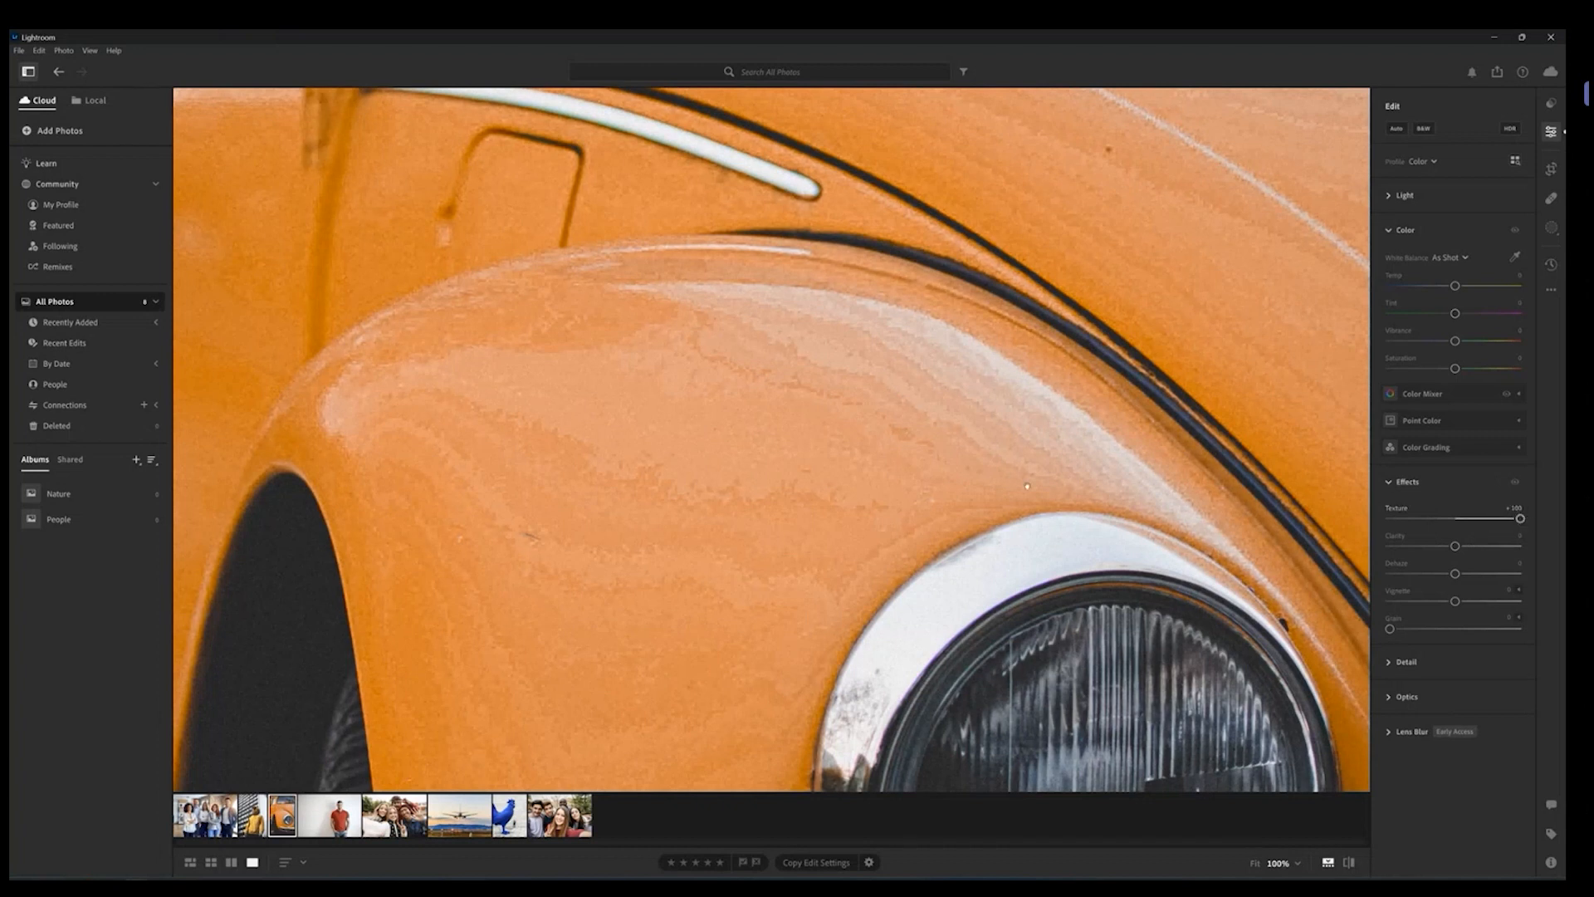
Step: Lower Texture to about +31, then collapse the Effects and Color sections
{"action": "left_click", "coordinate": [812, 444]}
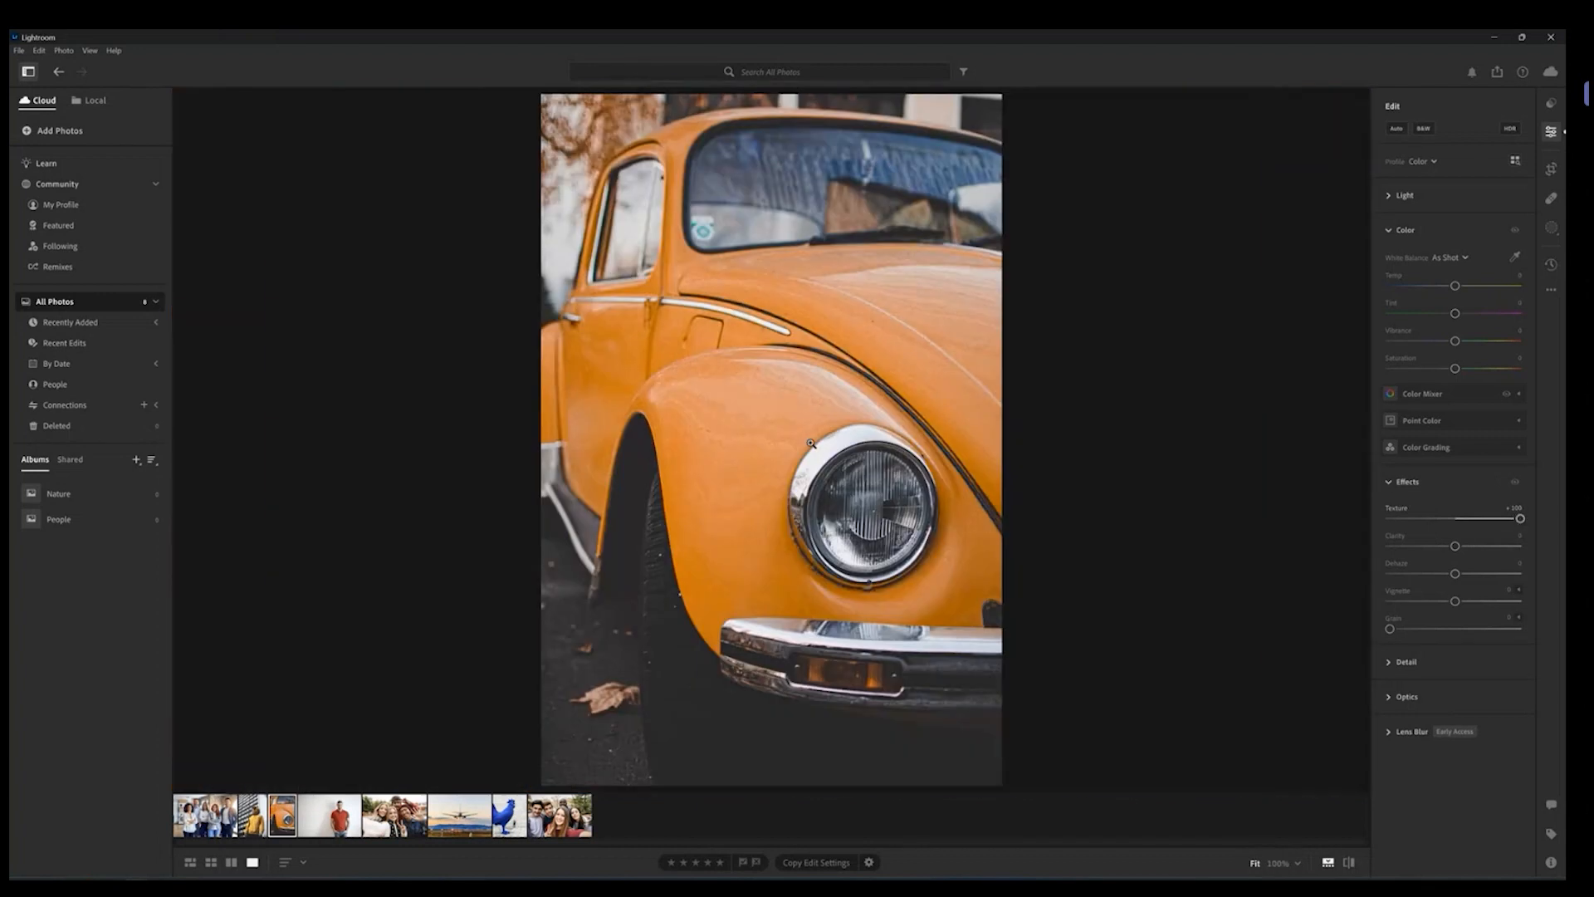
{"action": "left_click", "coordinate": [769, 398]}
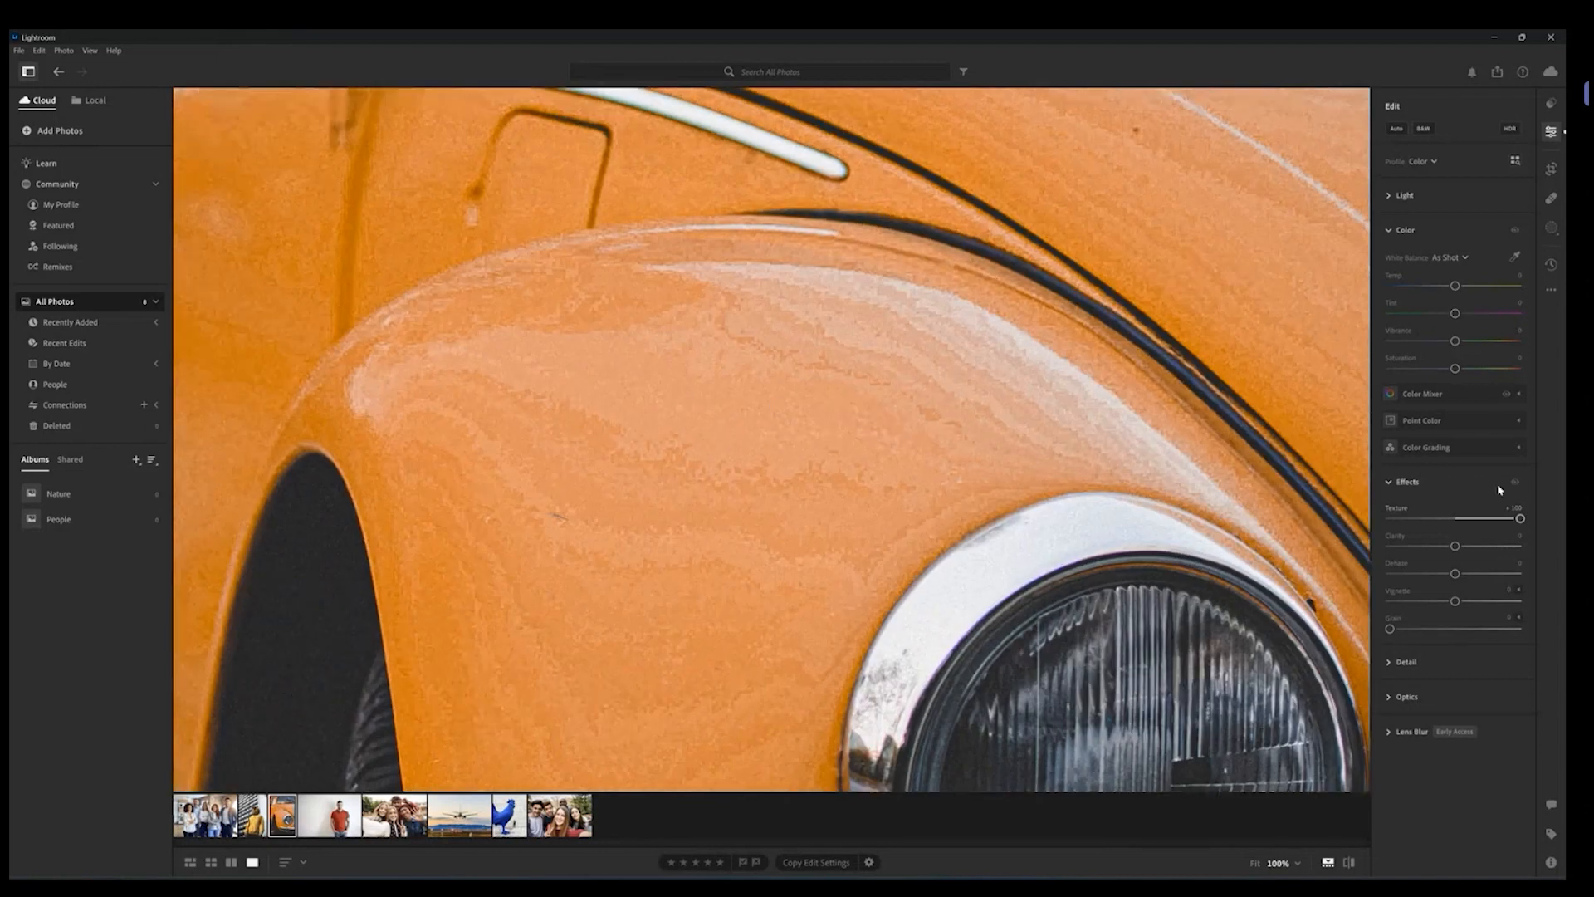
{"action": "left_click_drag", "start_coordinate": [1520, 518], "coordinate": [1468, 532]}
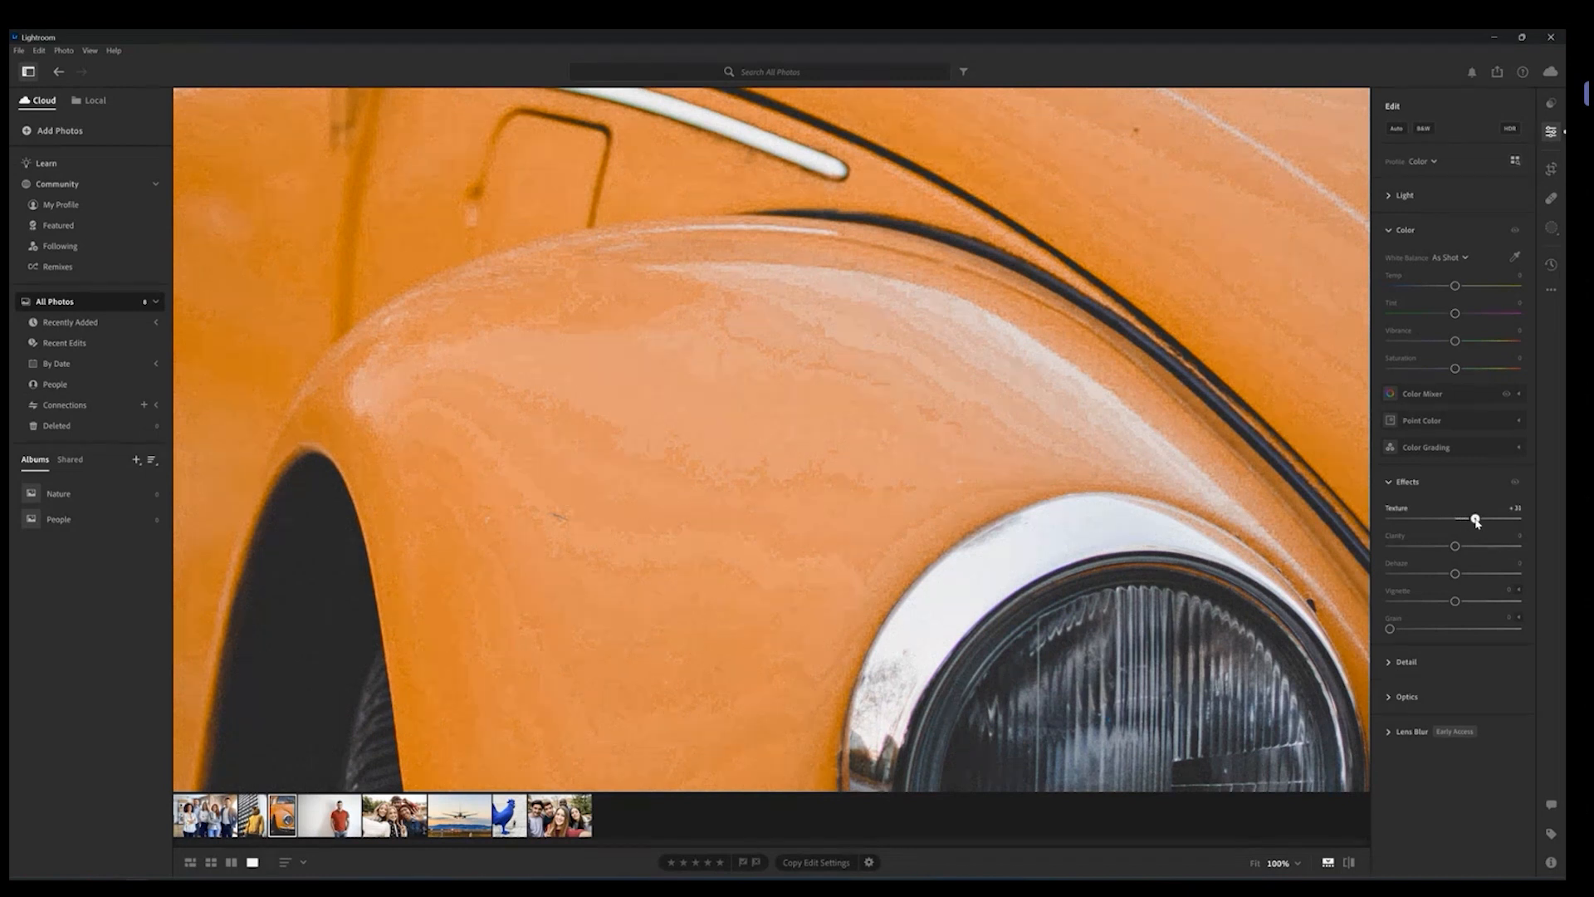
{"action": "left_click_drag", "start_coordinate": [1469, 519], "coordinate": [1463, 523]}
{"action": "left_click", "coordinate": [1389, 481]}
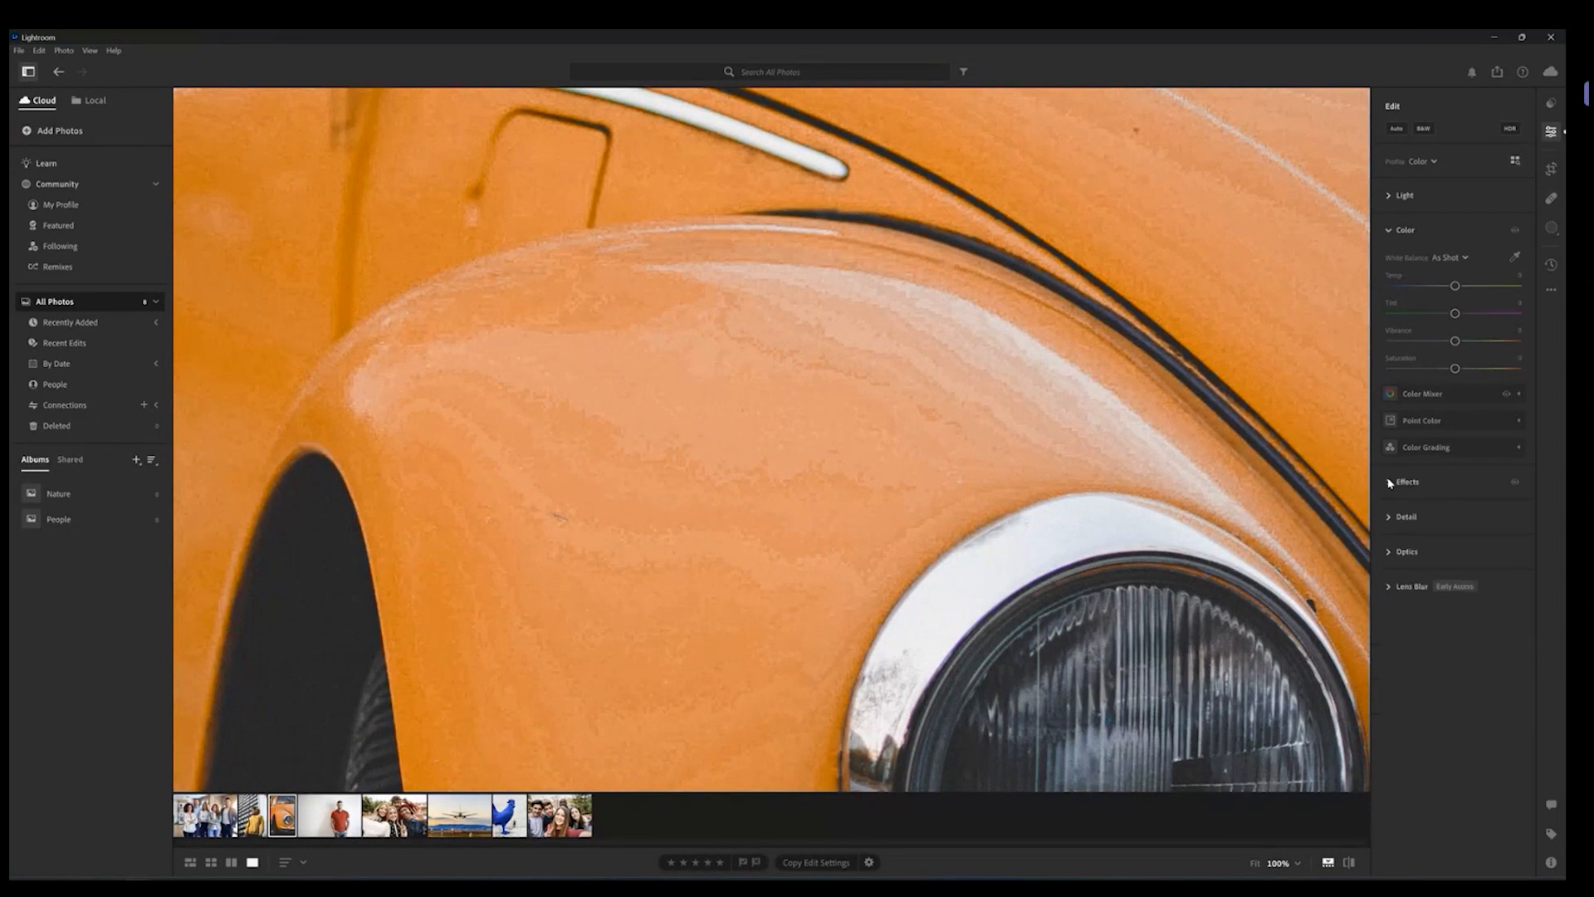
{"action": "left_click", "coordinate": [1174, 269]}
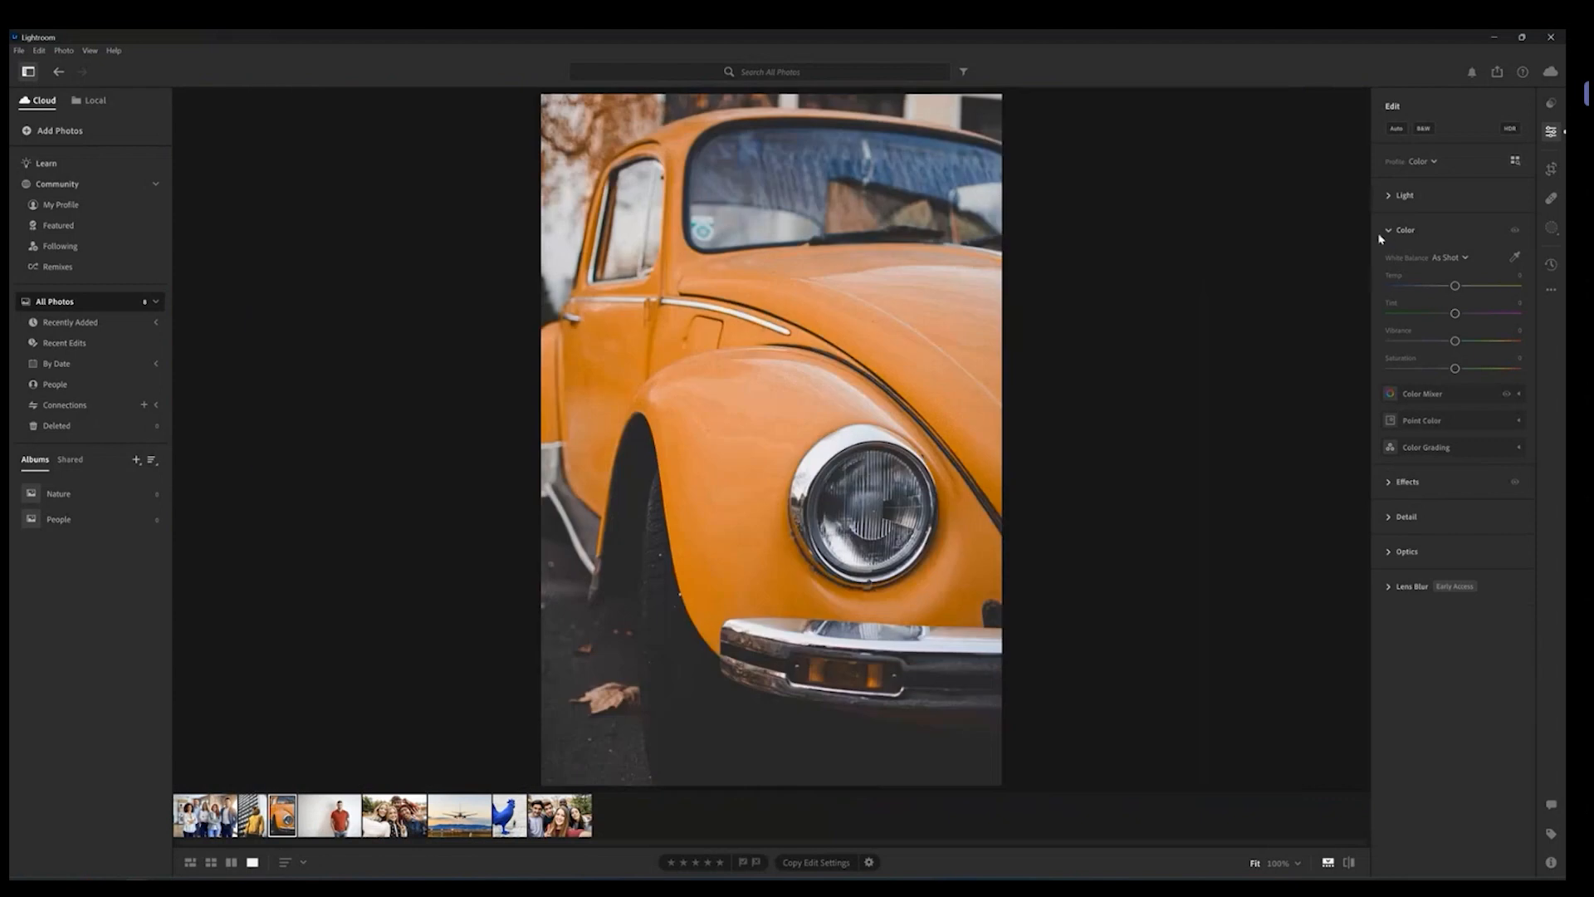
{"action": "left_click", "coordinate": [1390, 231]}
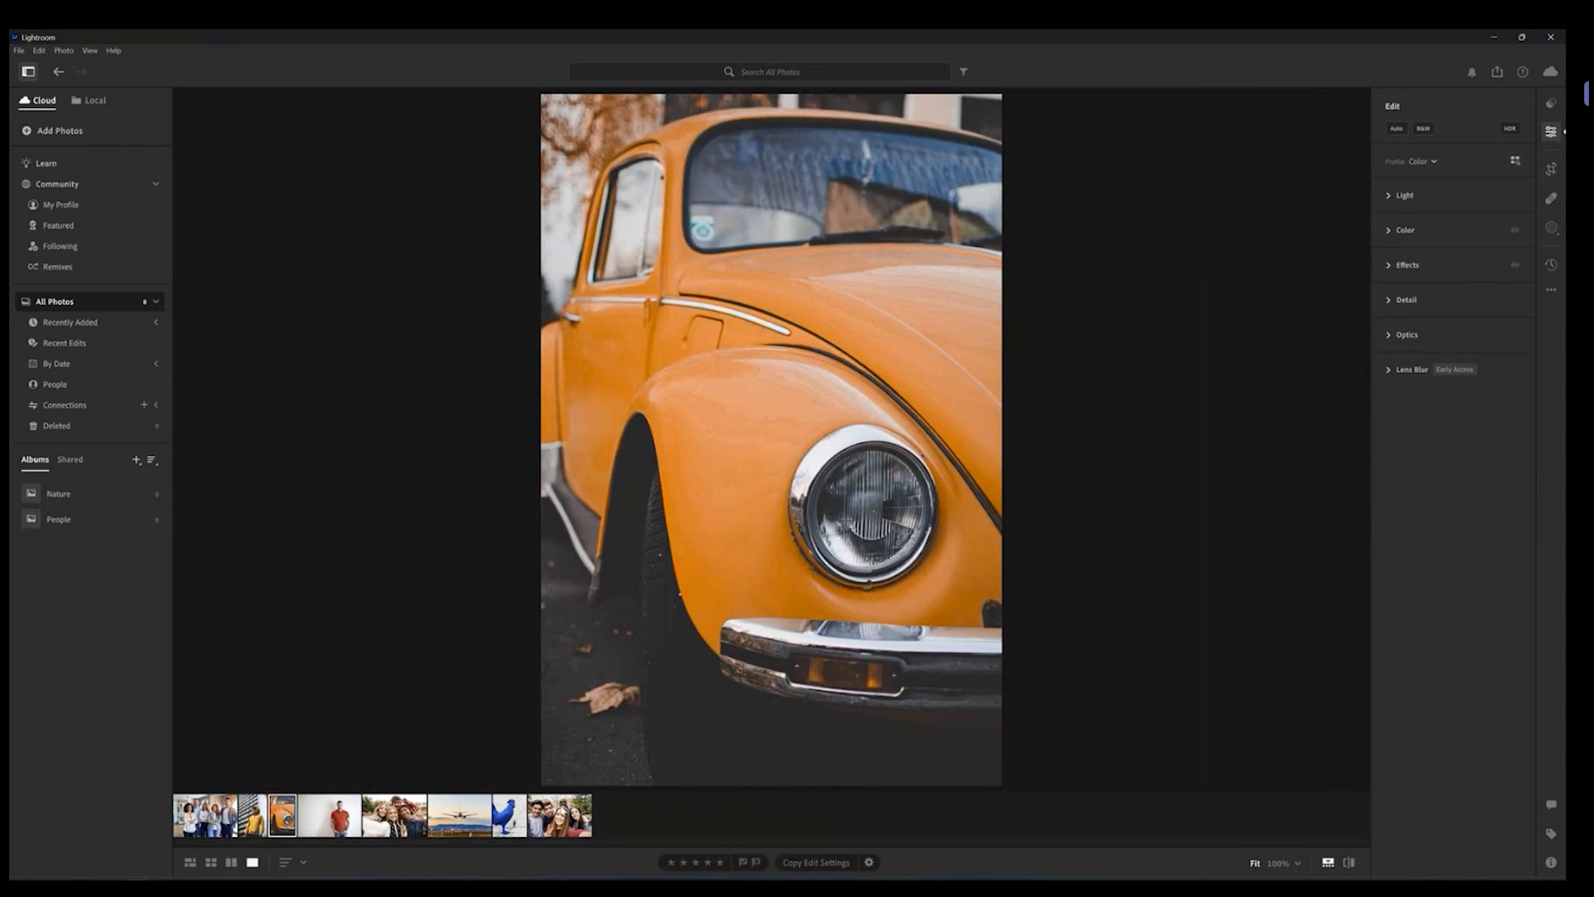
Step: Open the group selfie photo and switch to the Masking panel to view the people masks
{"action": "left_click", "coordinate": [561, 817]}
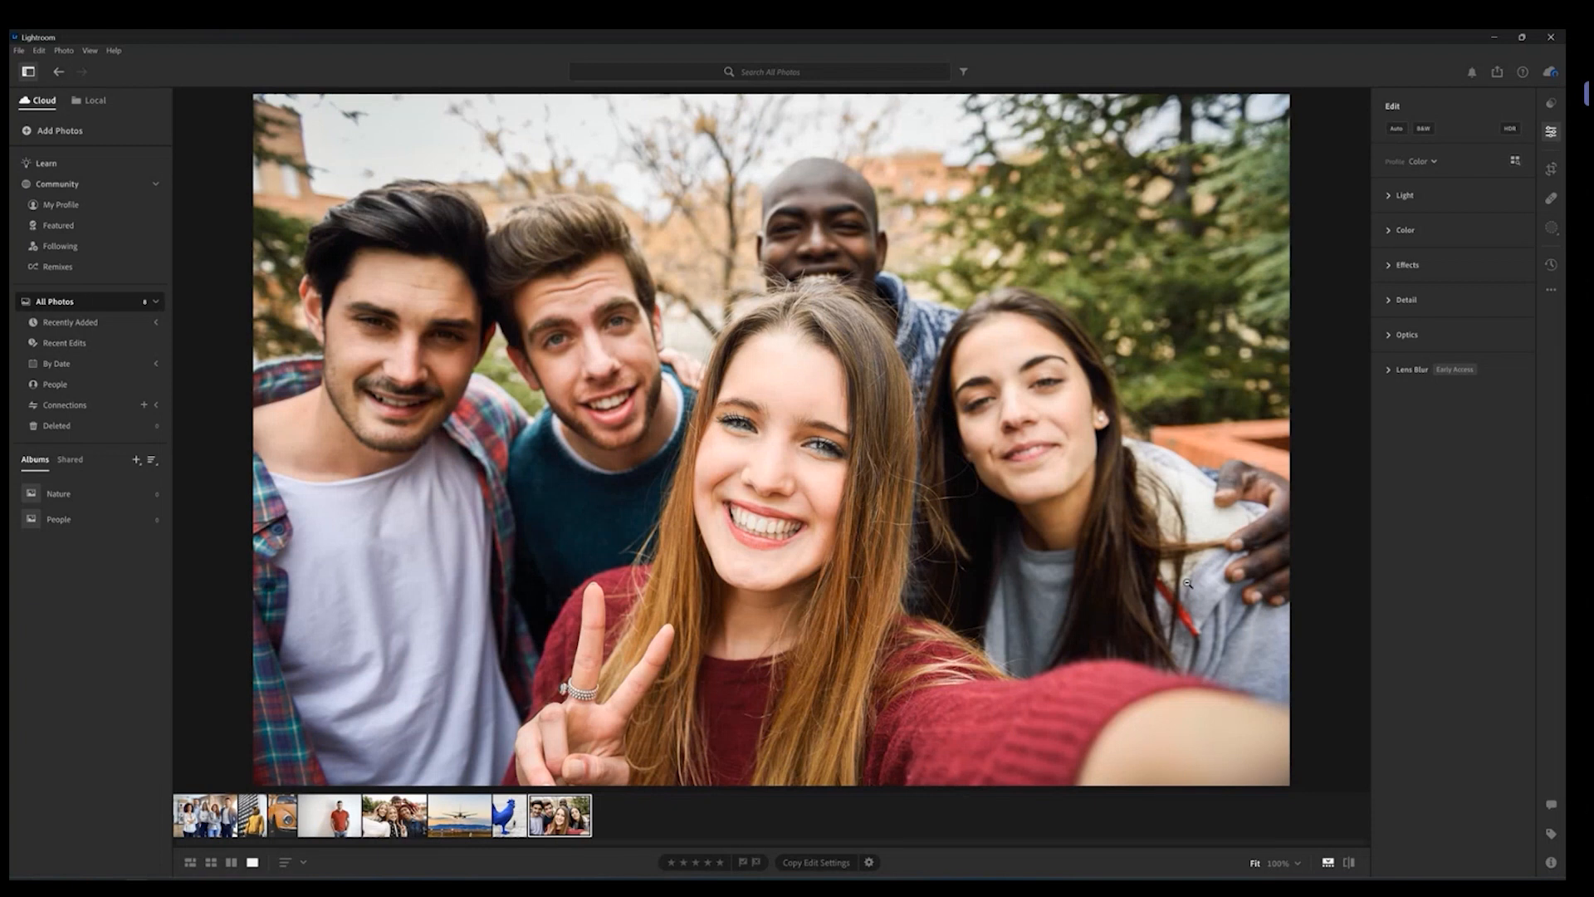
{"action": "left_click", "coordinate": [1551, 228]}
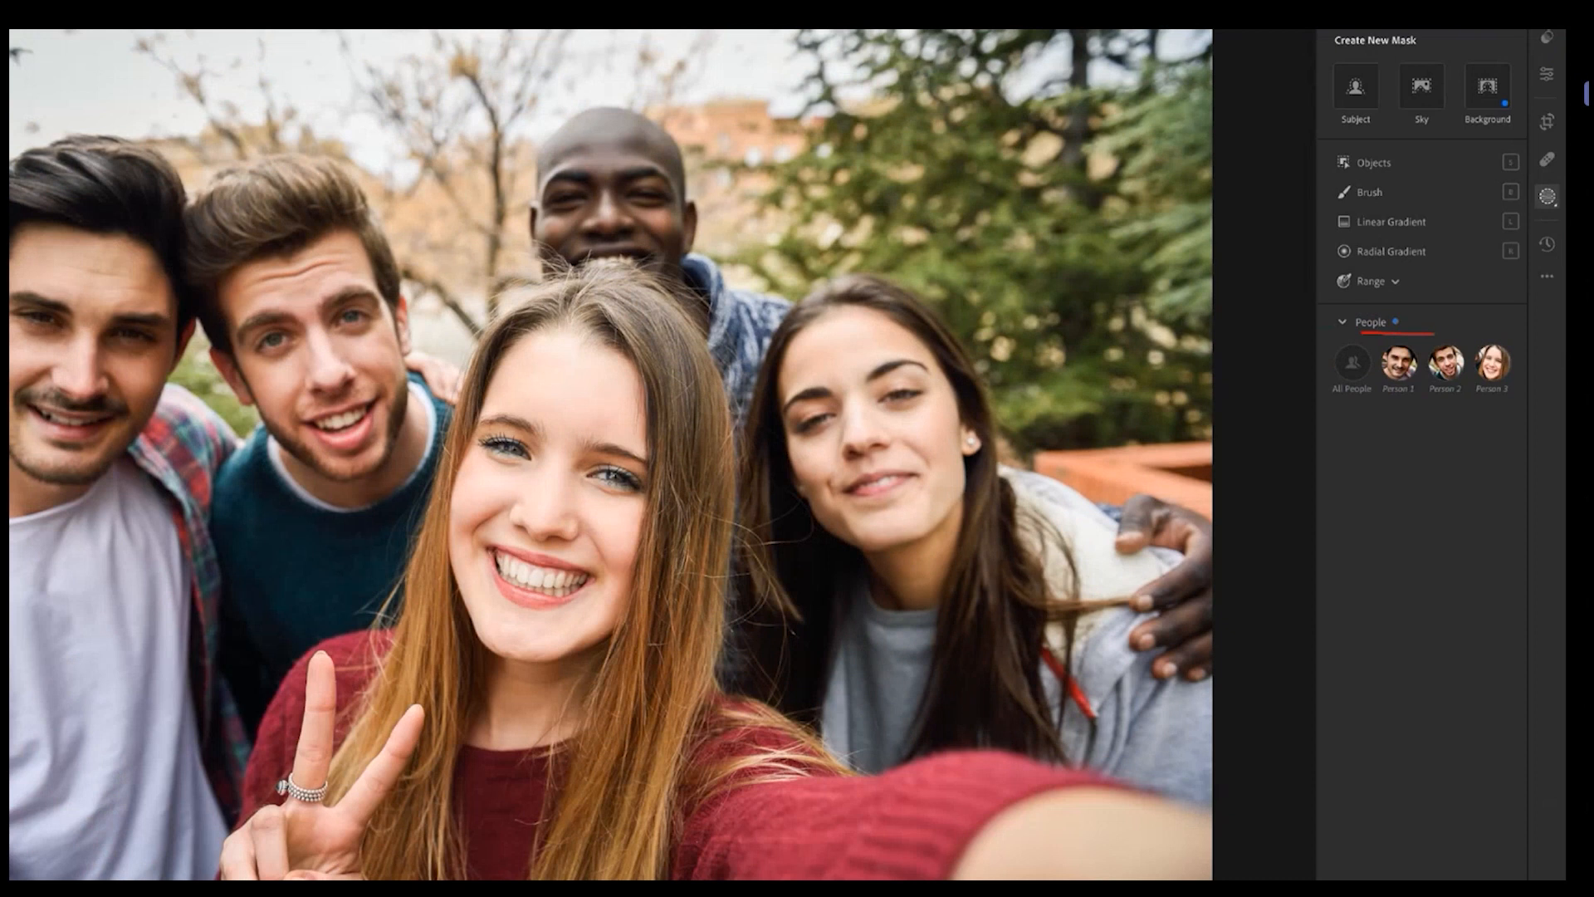
{"action": "mouse_move", "coordinate": [1312, 377]}
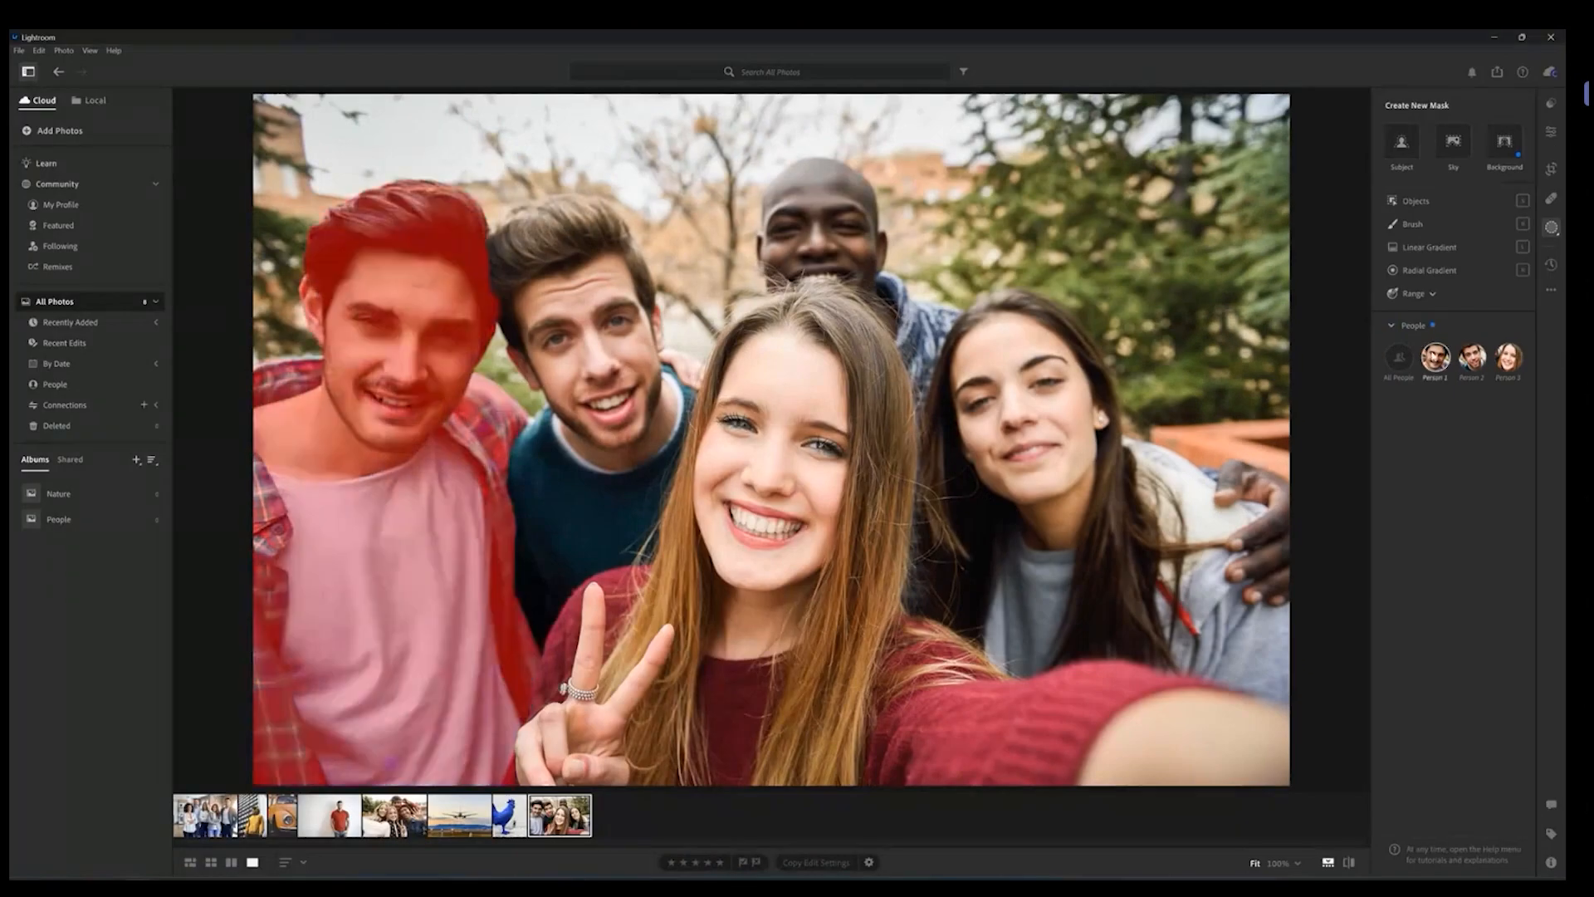
{"action": "mouse_move", "coordinate": [1508, 365]}
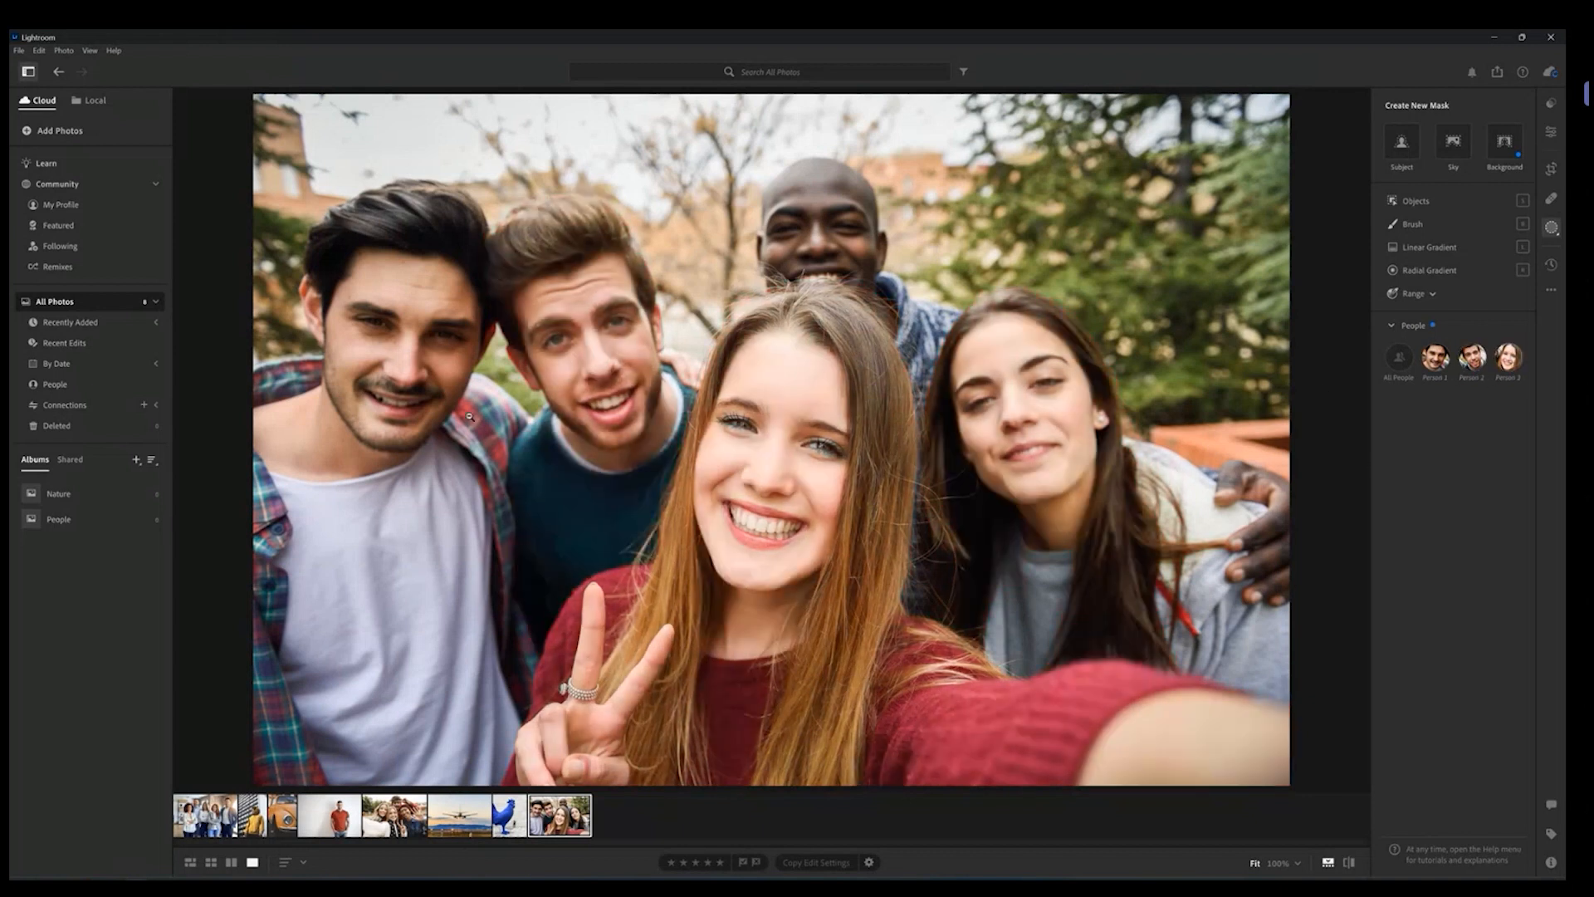
Step: Create a Facial Skin mask for Person 1 in the group selfie and raise its Exposure slightly
{"action": "mouse_move", "coordinate": [1436, 357]}
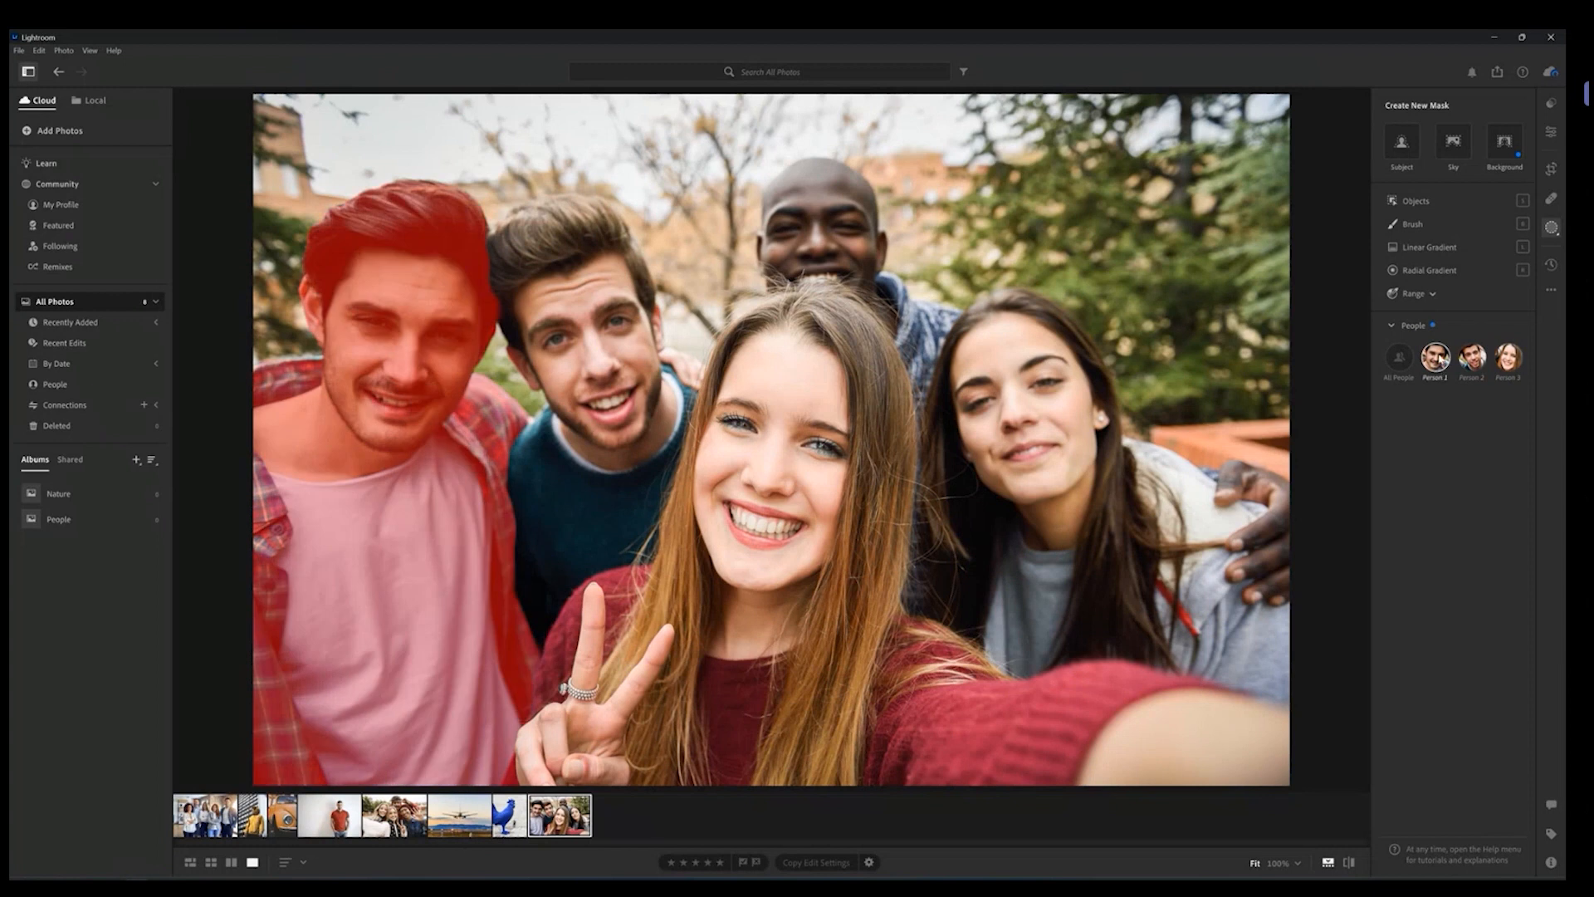
{"action": "left_click", "coordinate": [1435, 357]}
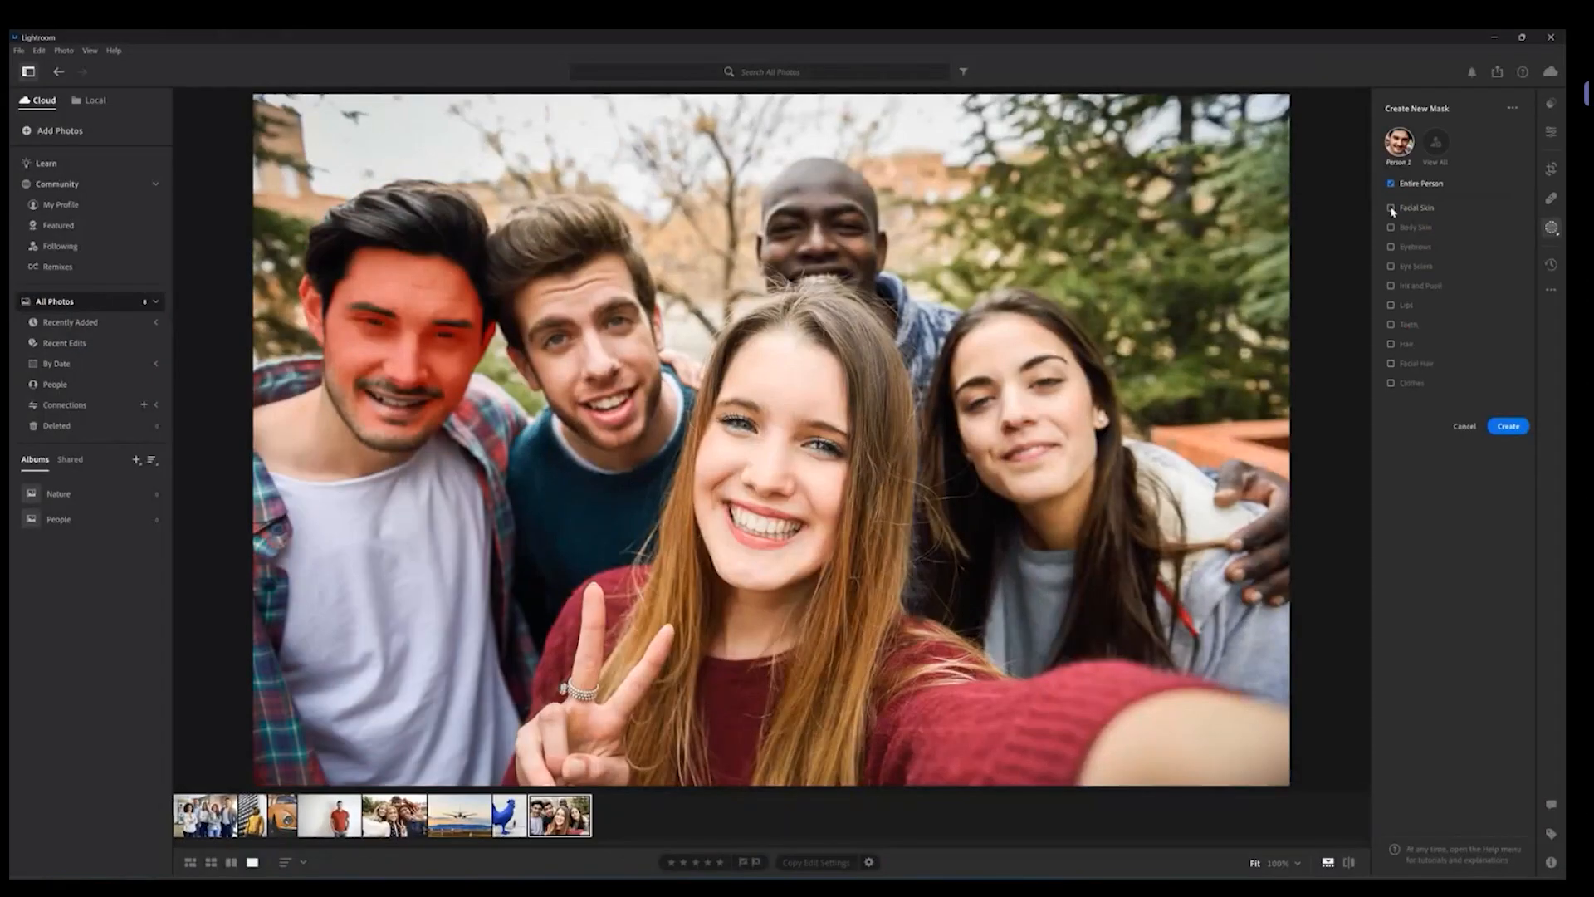
{"action": "left_click", "coordinate": [1392, 209]}
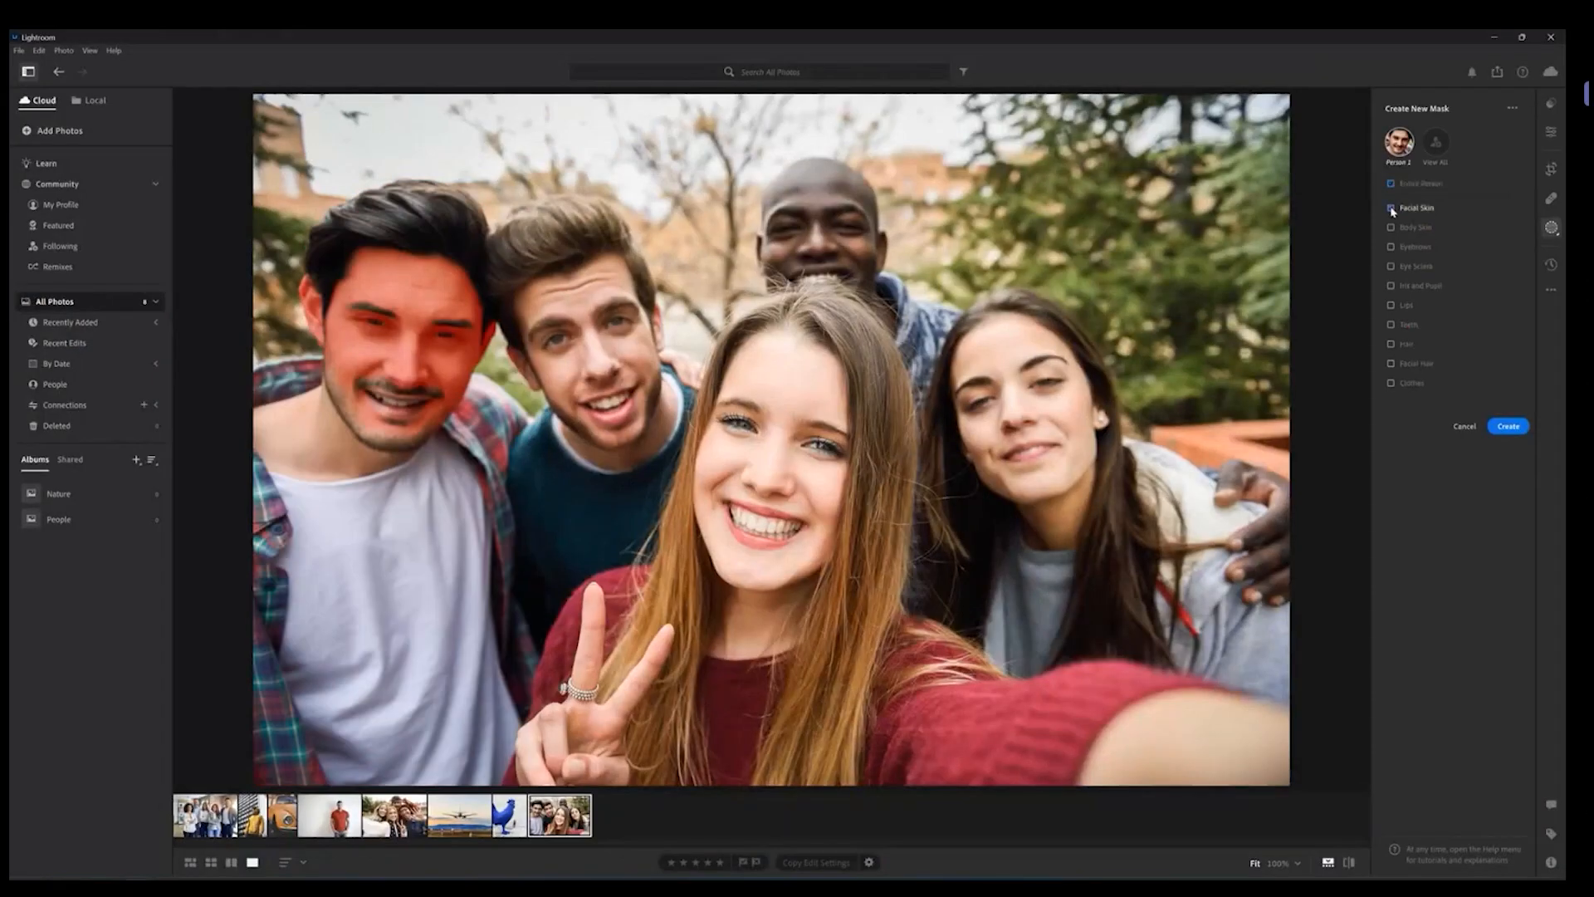
{"action": "left_click", "coordinate": [1505, 427]}
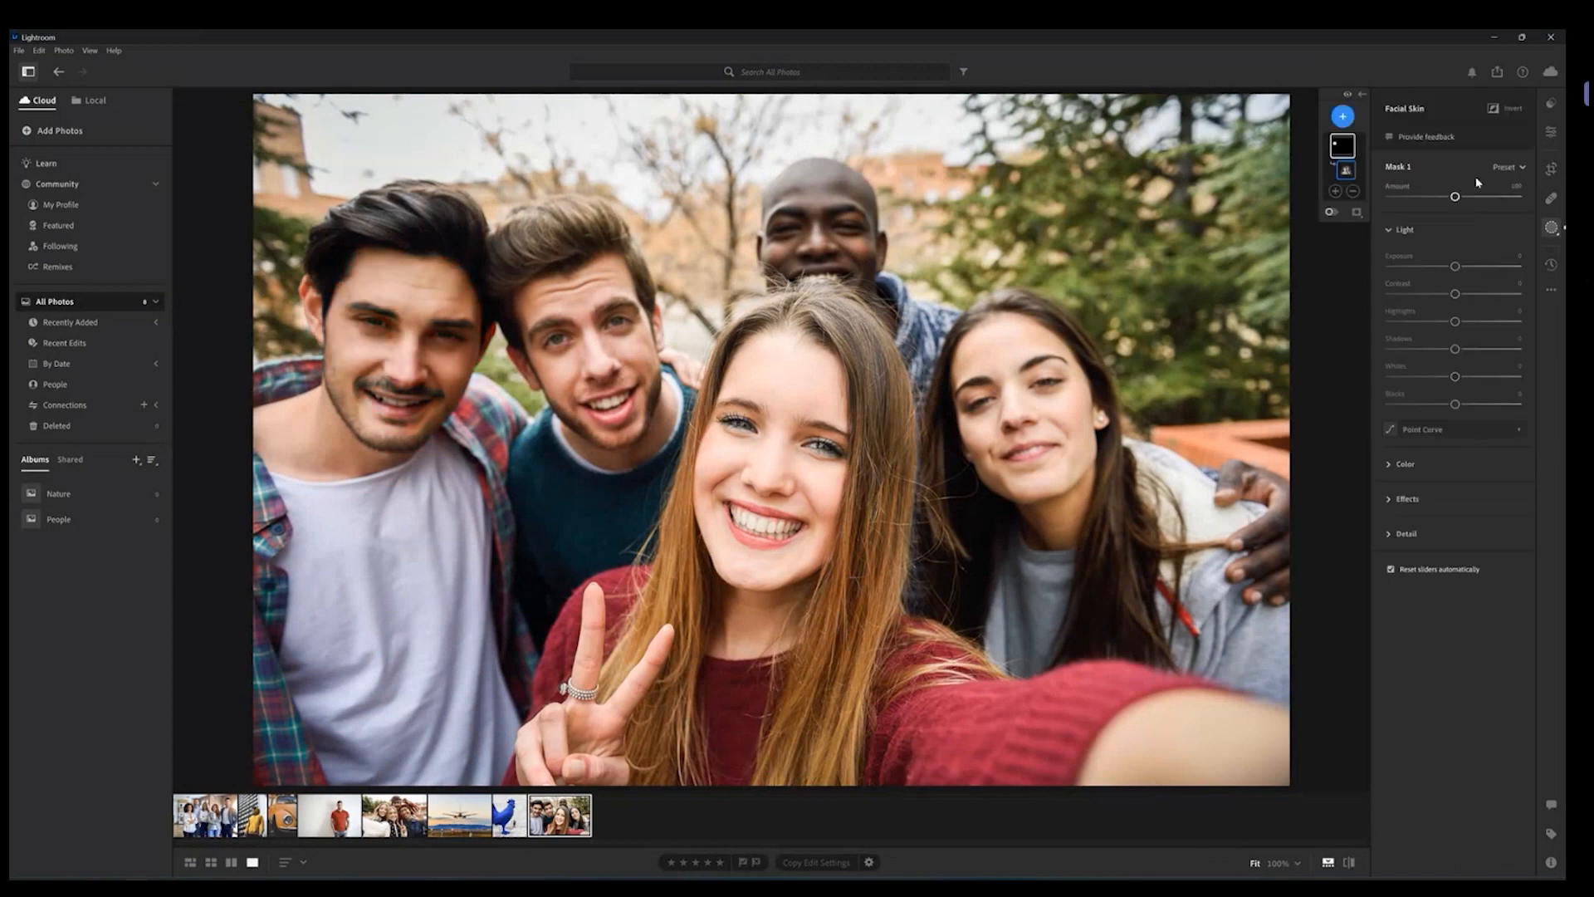
{"action": "mouse_move", "coordinate": [1454, 266]}
{"action": "left_mouse_down"}
{"action": "mouse_move", "coordinate": [1478, 272]}
{"action": "mouse_move", "coordinate": [1443, 277]}
{"action": "mouse_move", "coordinate": [1464, 270]}
{"action": "left_mouse_up"}
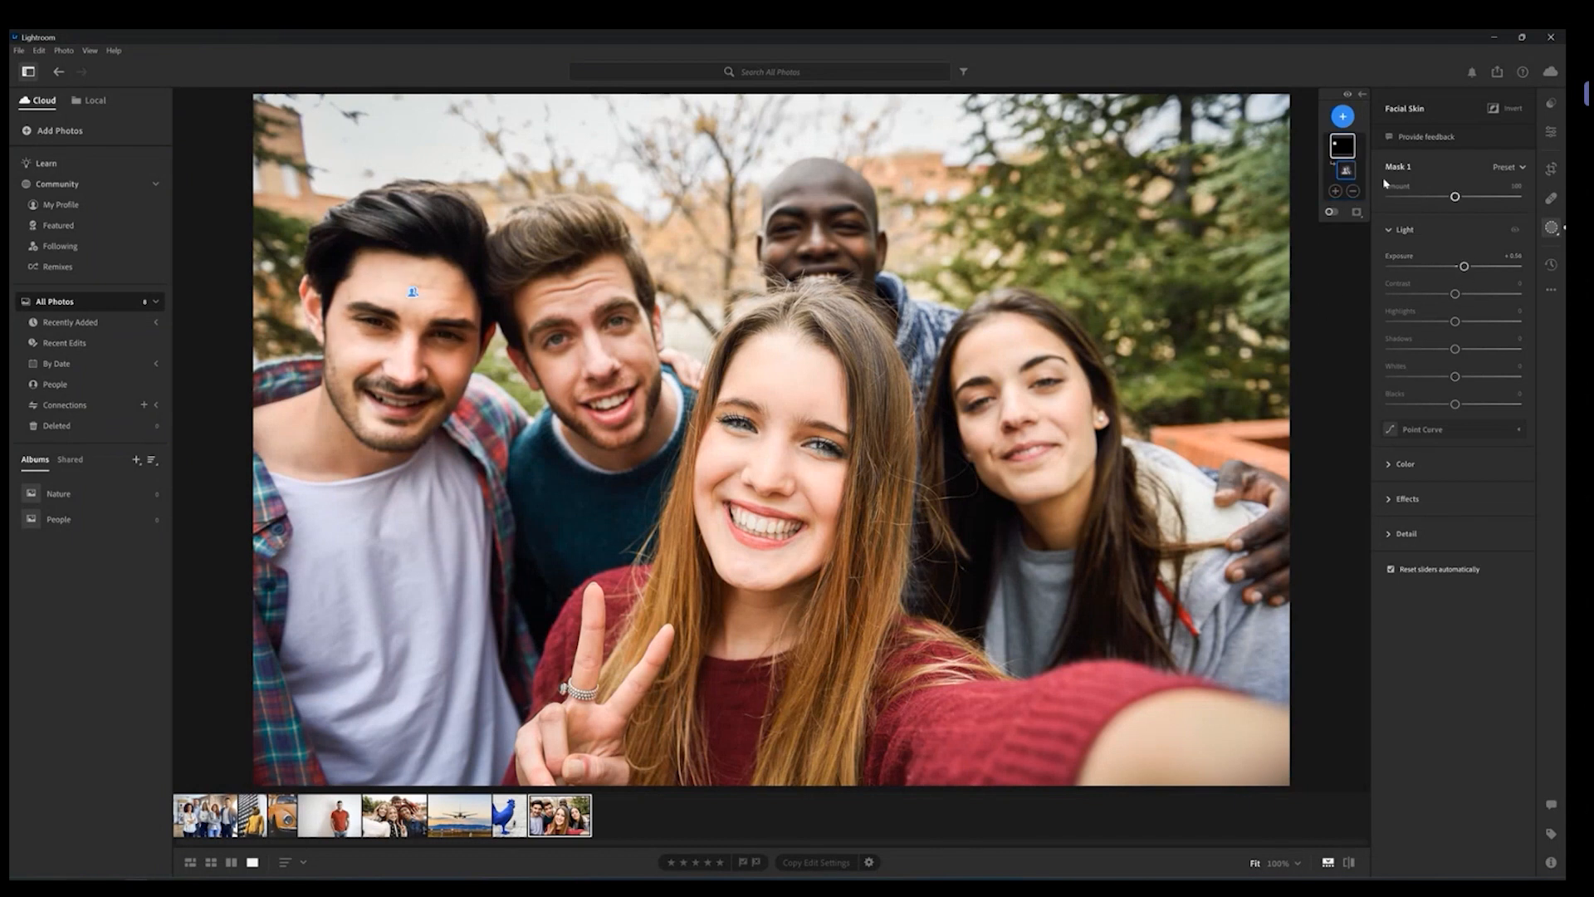
Step: Add Person 2's facial skin to the same mask using the People option
{"action": "left_click", "coordinate": [1551, 227]}
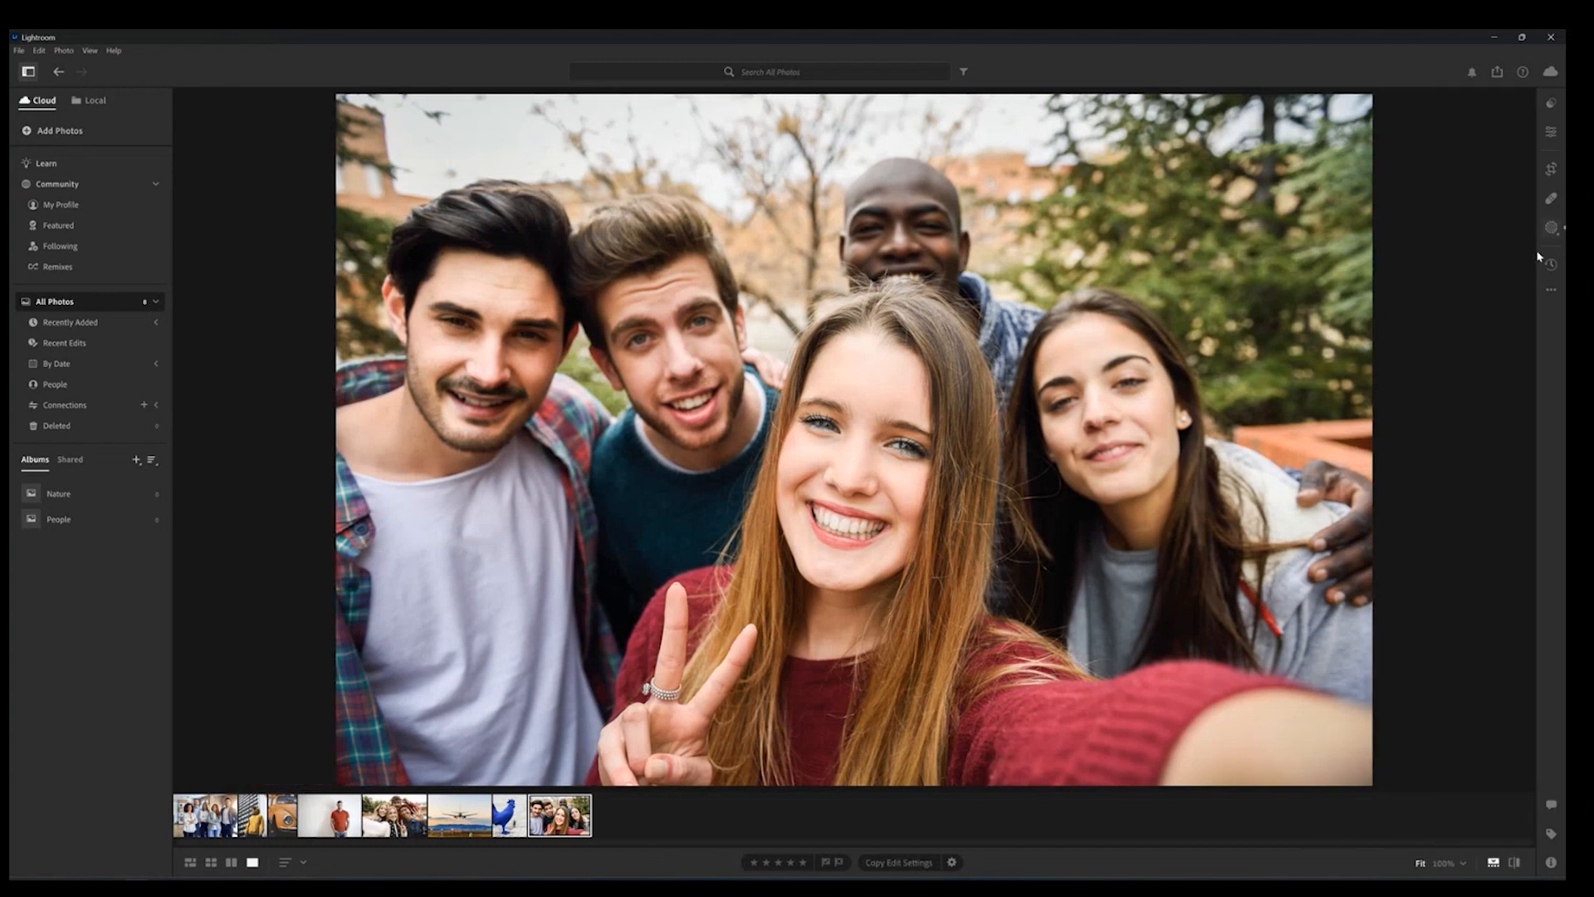
{"action": "left_click", "coordinate": [1551, 231]}
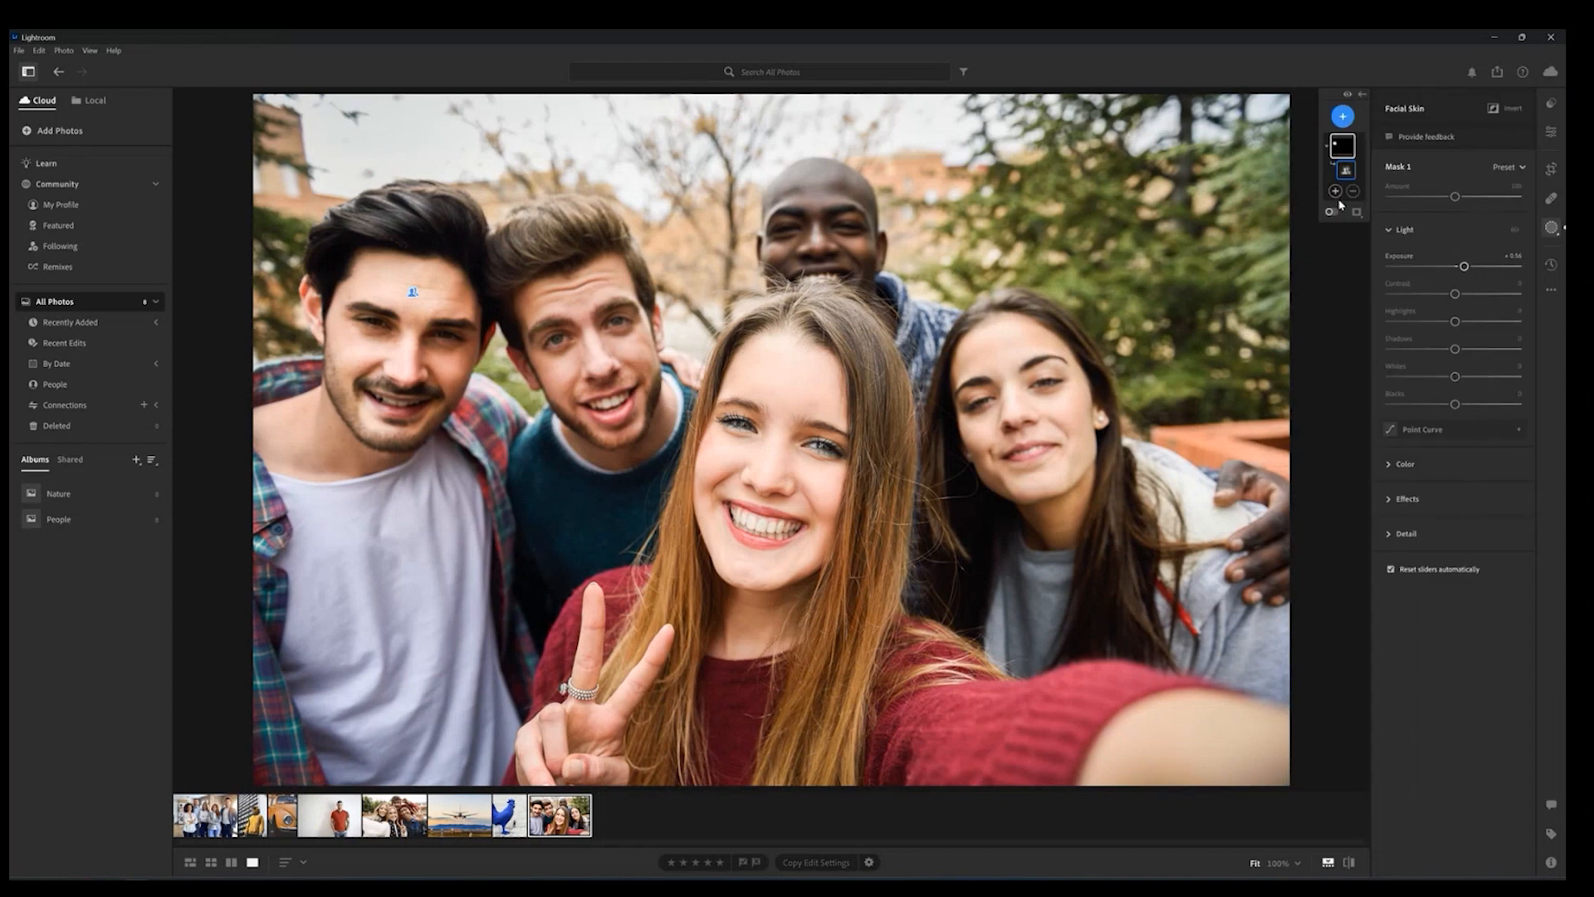
{"action": "left_click", "coordinate": [1335, 191]}
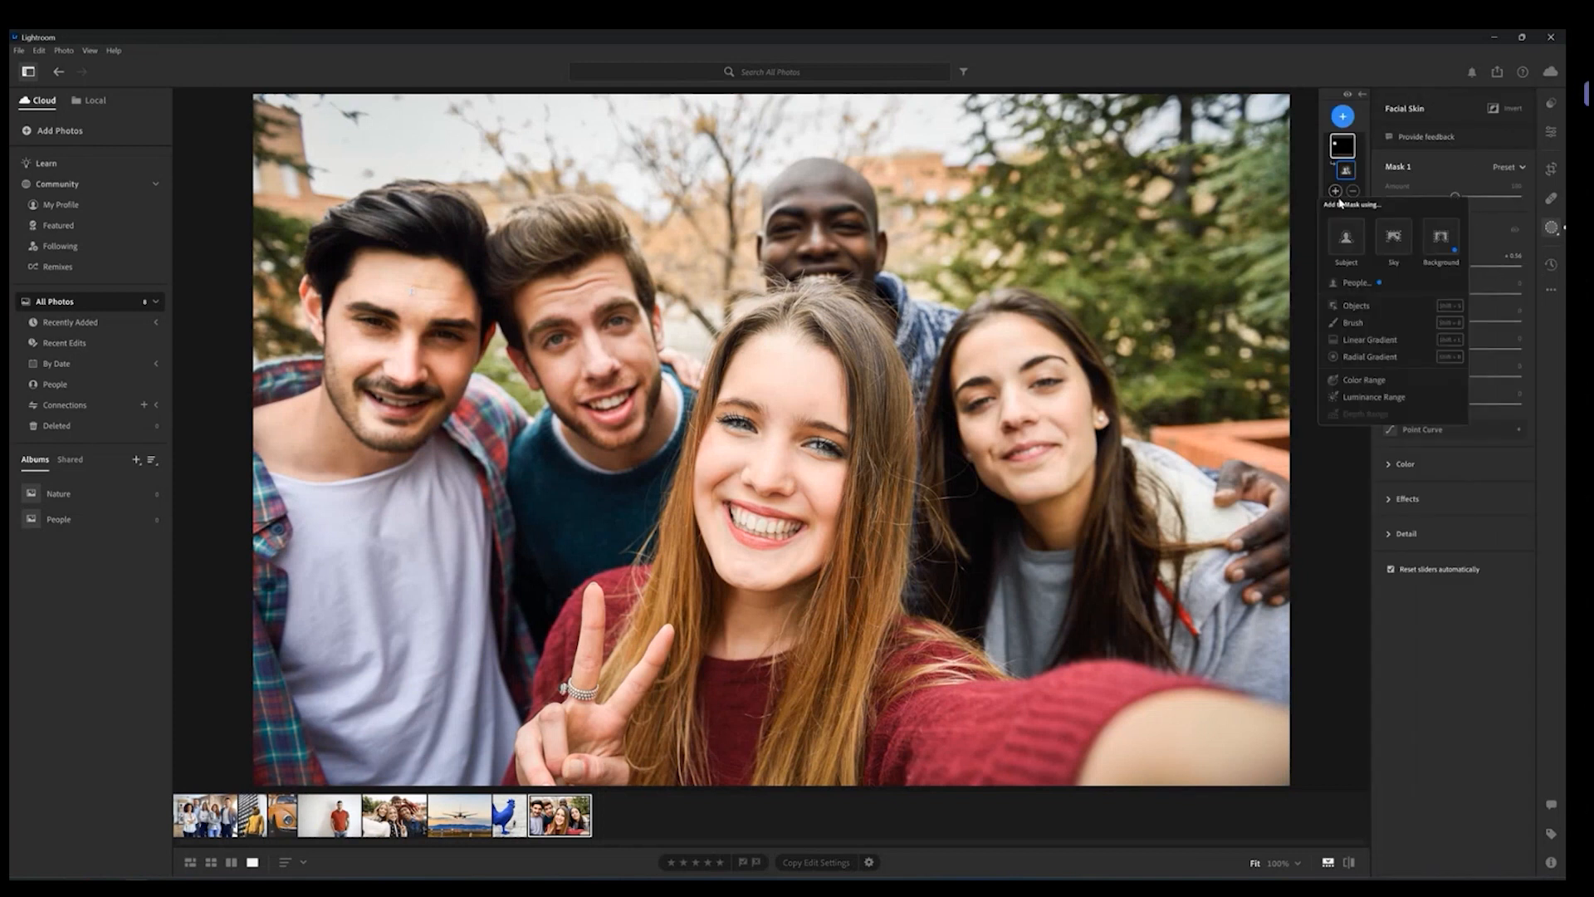
{"action": "left_click", "coordinate": [1387, 284]}
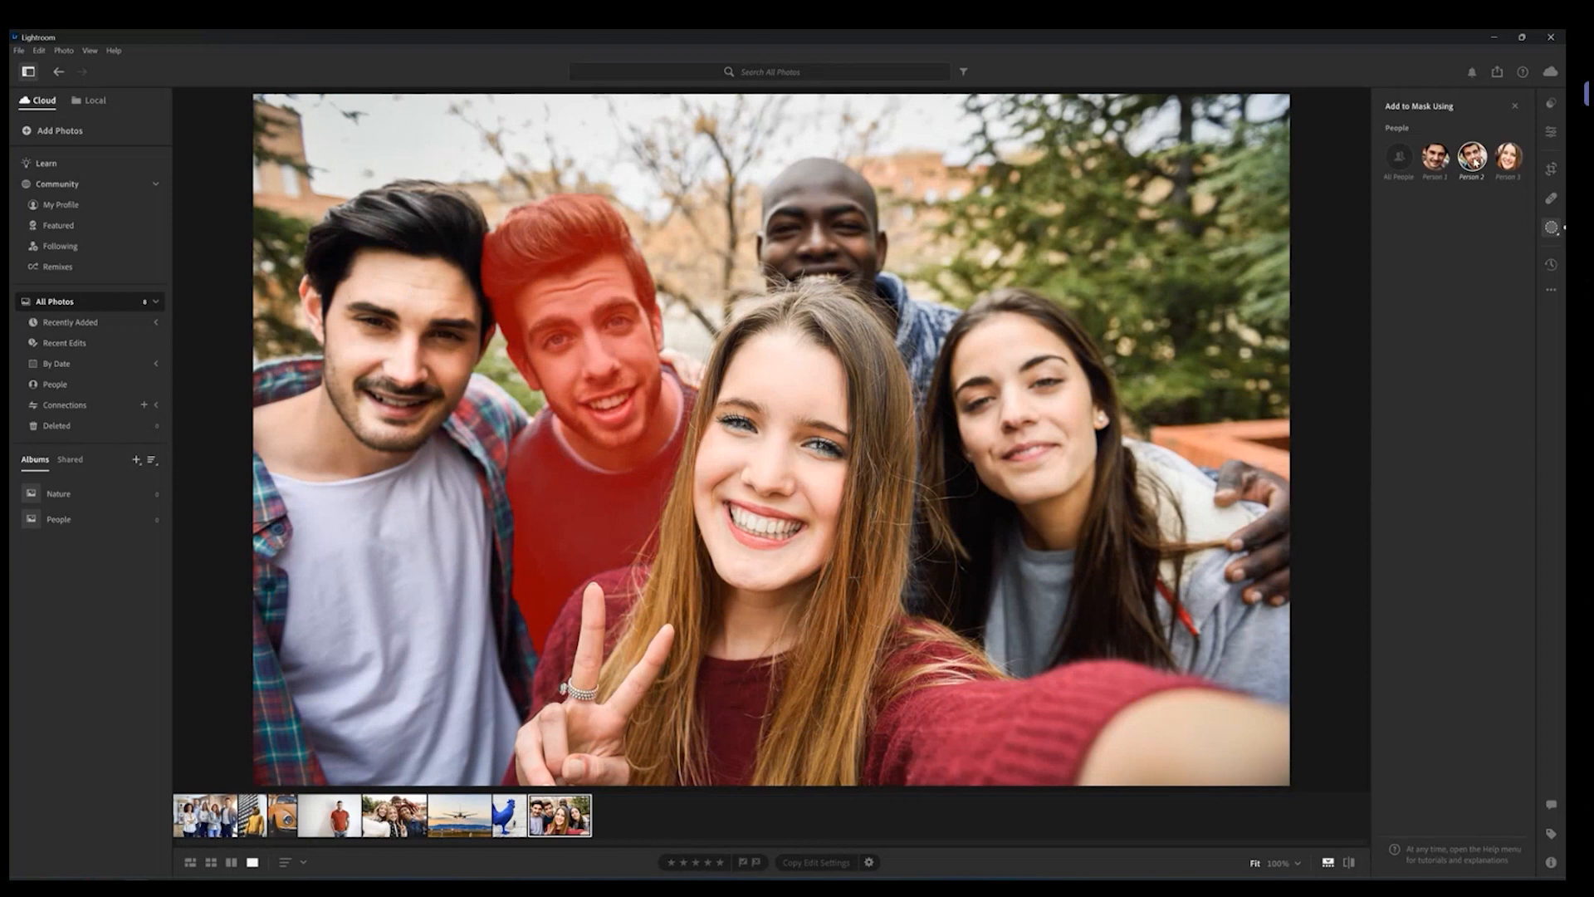
{"action": "left_click", "coordinate": [1472, 158]}
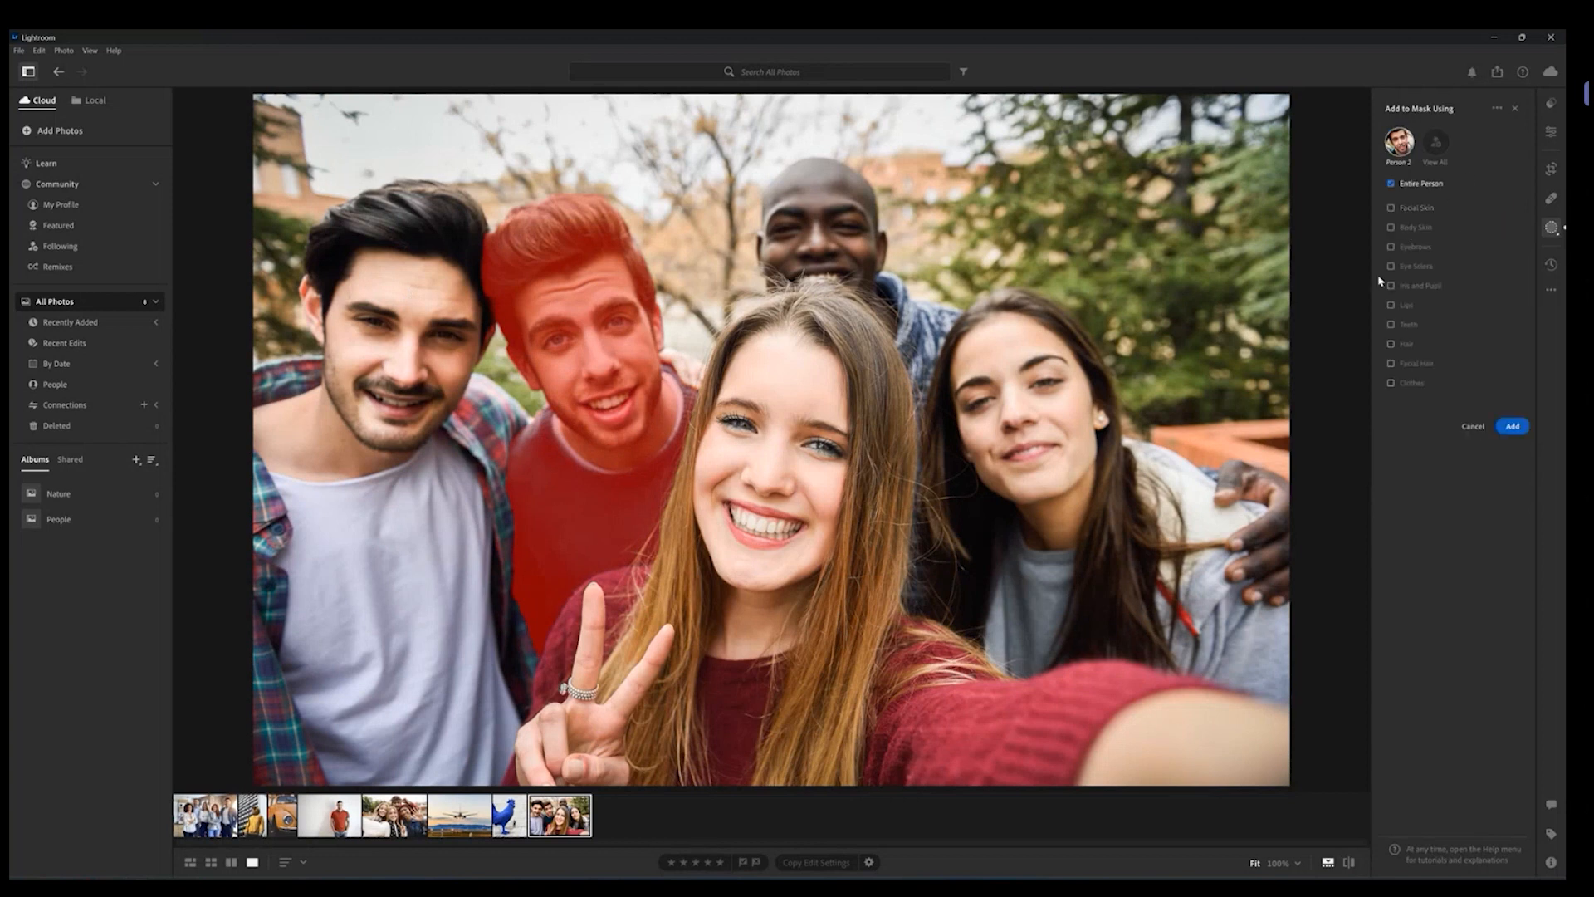
{"action": "left_click", "coordinate": [1428, 207]}
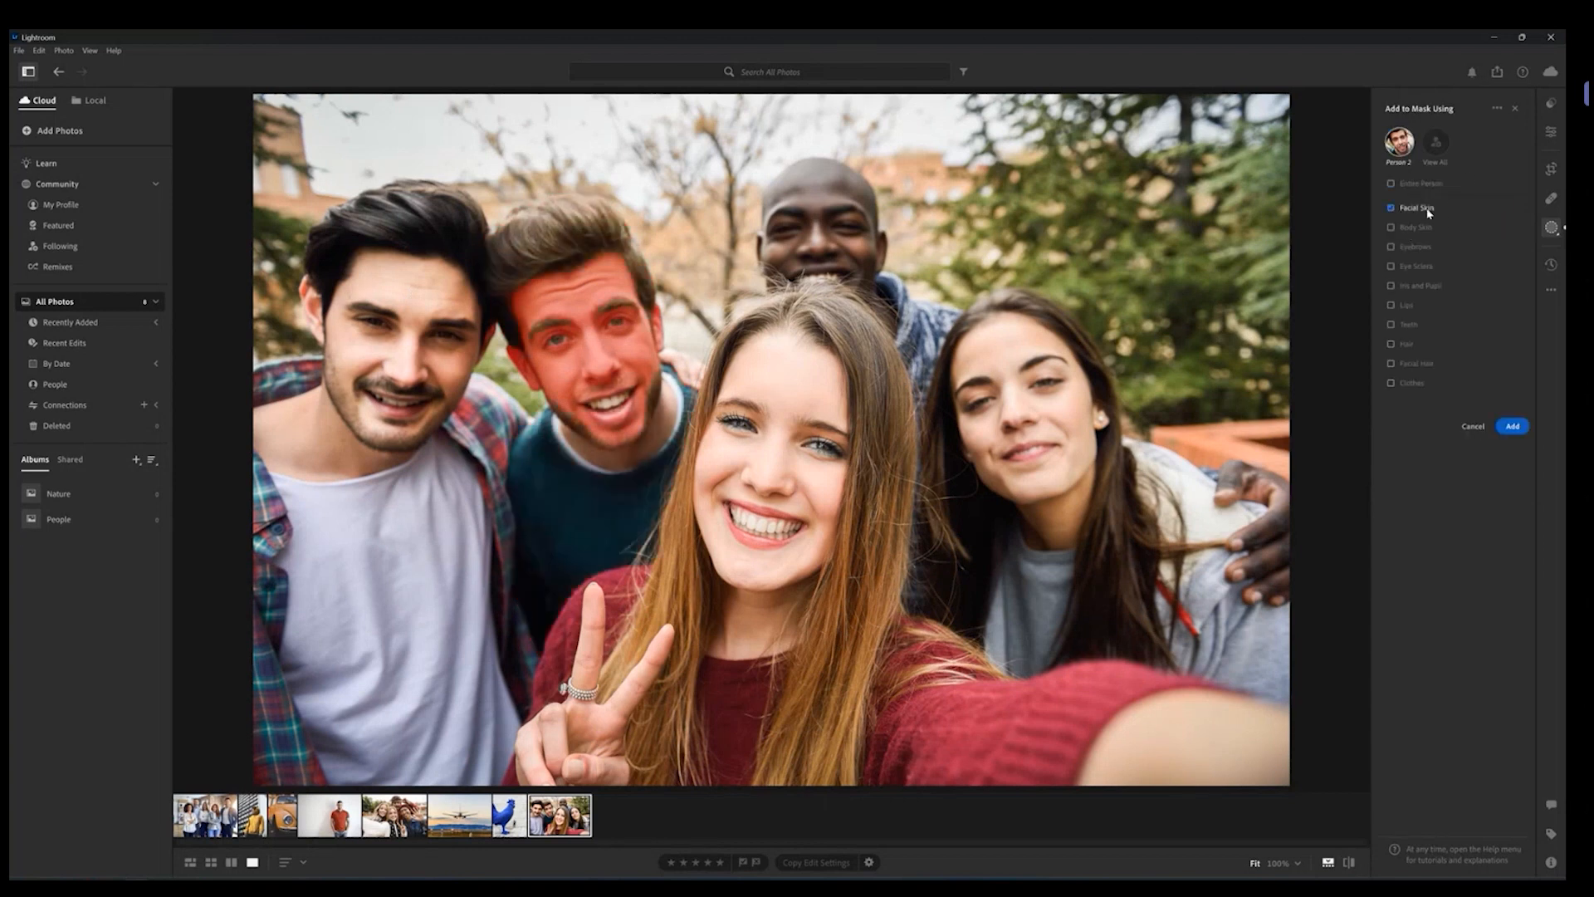
{"action": "left_click", "coordinate": [1512, 426]}
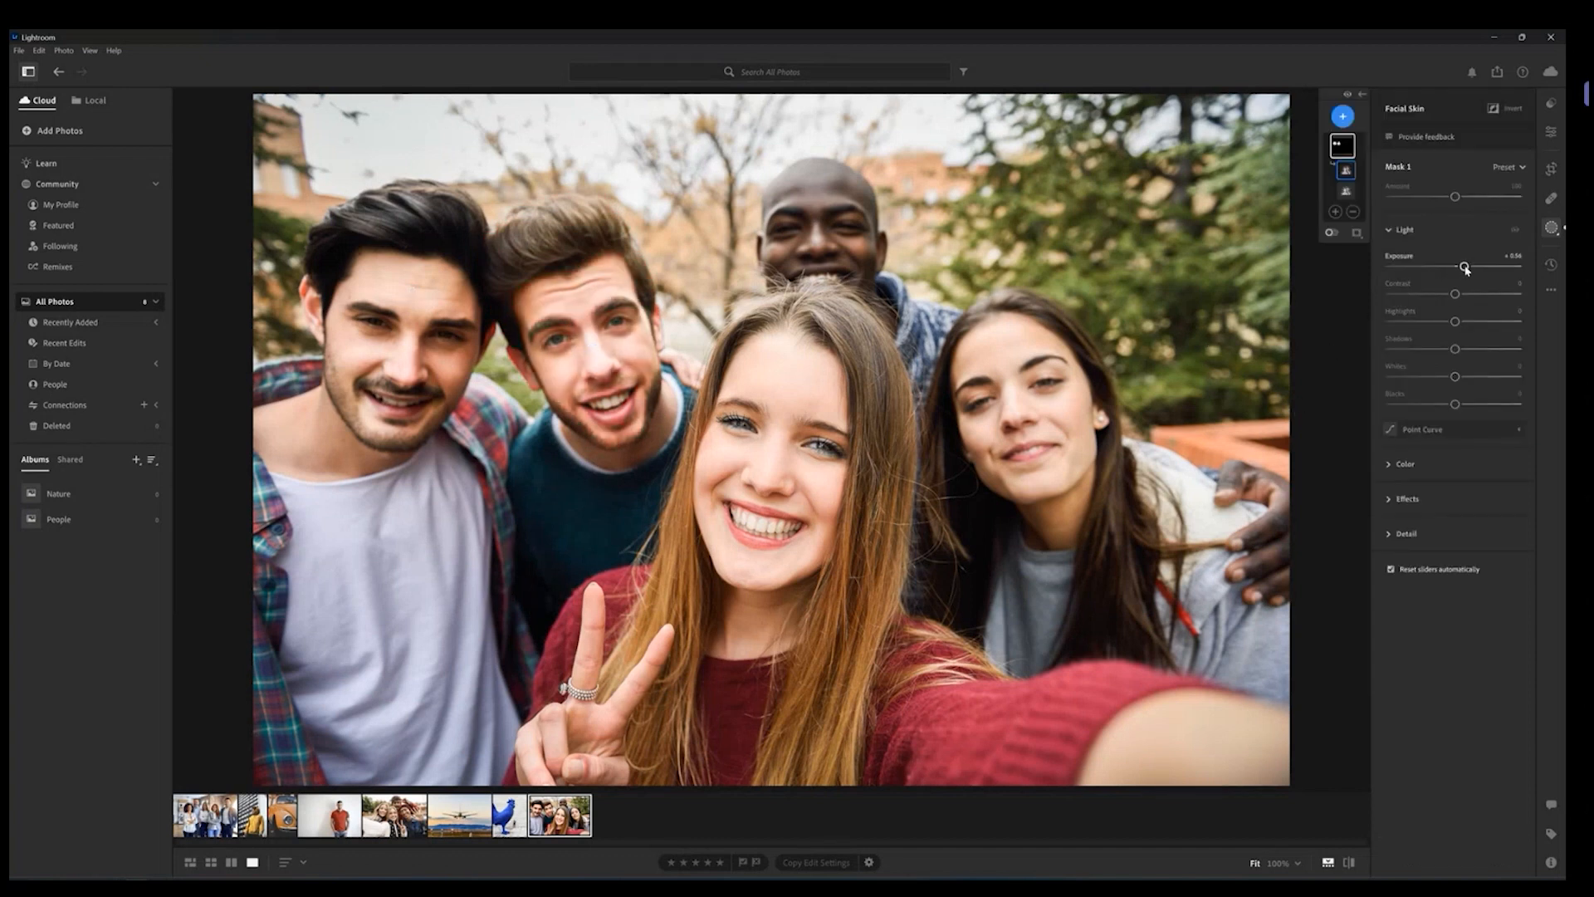
Step: Raise the combined facial skin mask's Exposure a little further
{"action": "mouse_move", "coordinate": [1463, 266]}
{"action": "left_mouse_down"}
{"action": "mouse_move", "coordinate": [1445, 272]}
{"action": "mouse_move", "coordinate": [1463, 269]}
{"action": "left_mouse_up"}
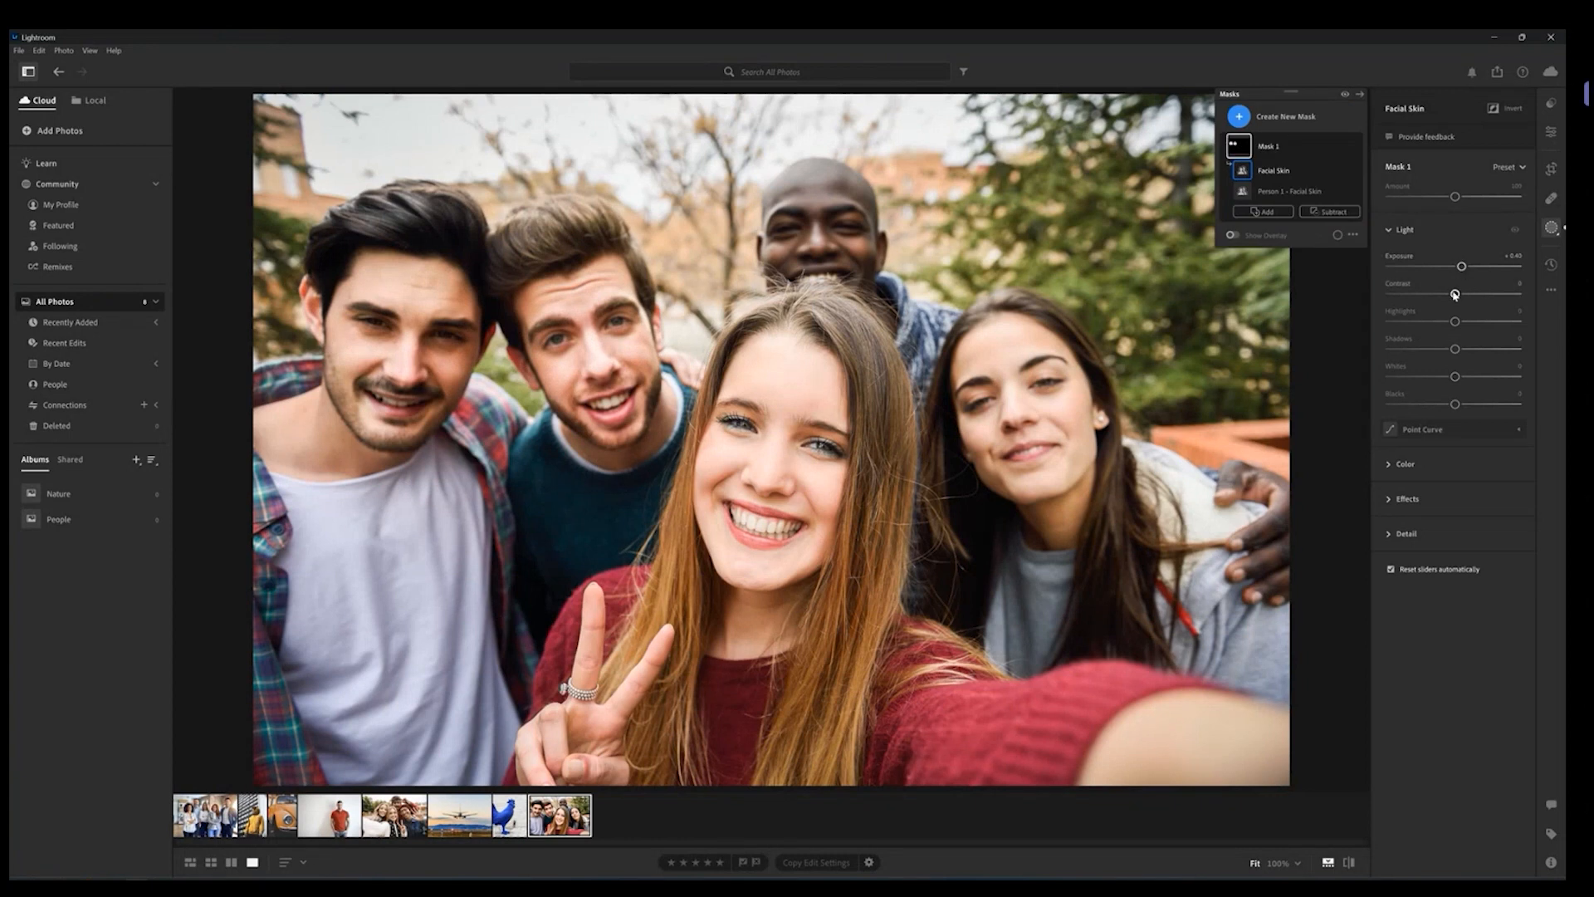
{"action": "left_click_drag", "start_coordinate": [1462, 268], "coordinate": [1469, 266]}
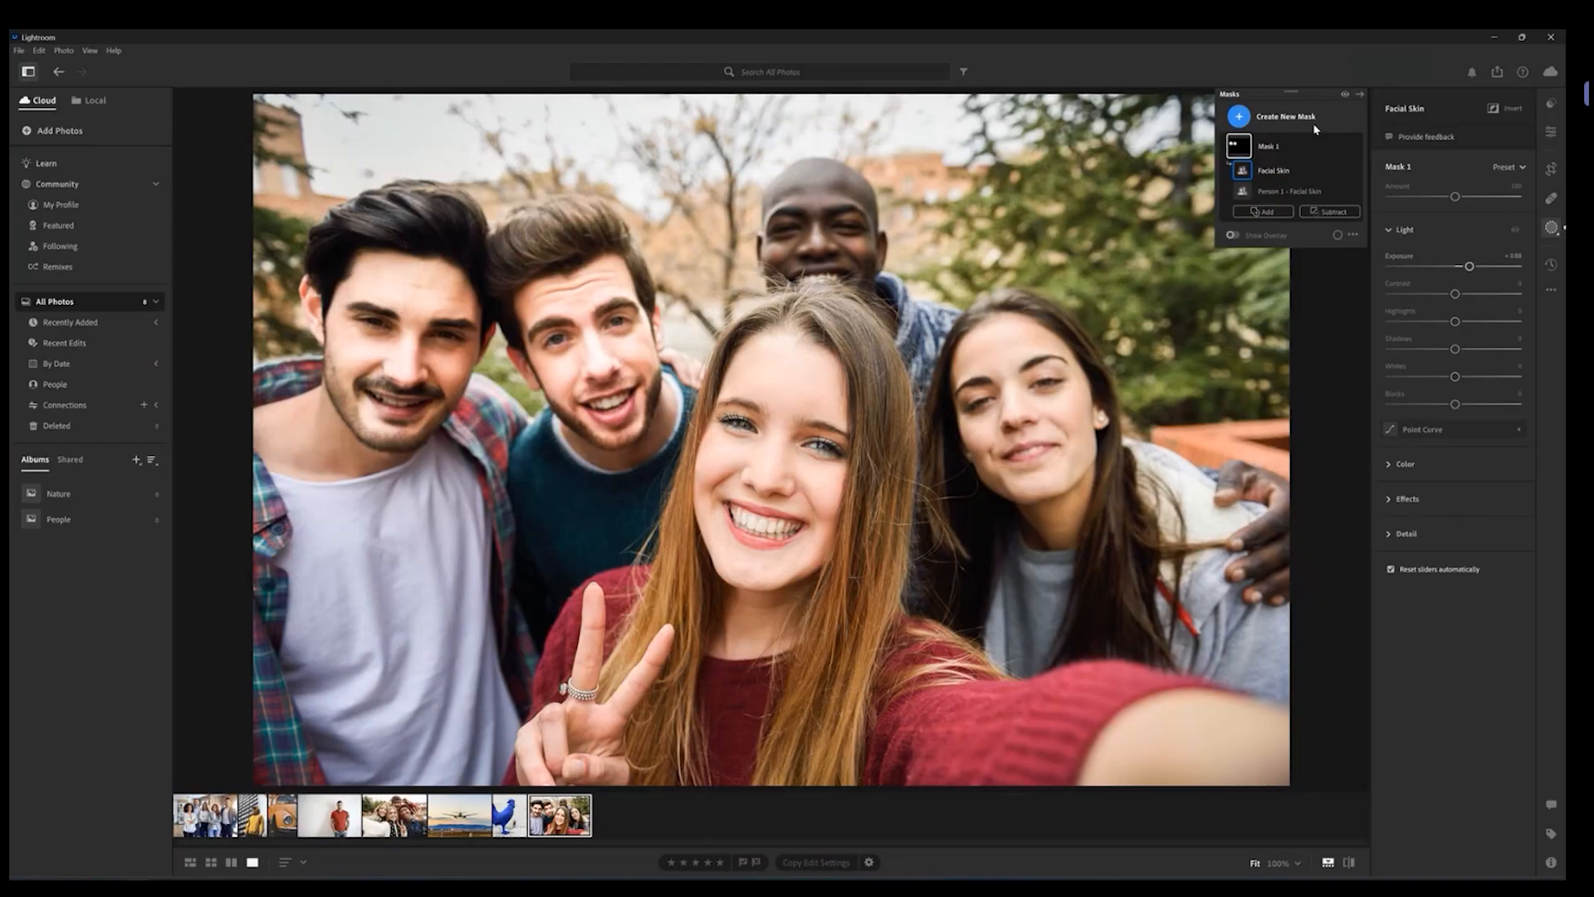
{"action": "left_click", "coordinate": [1454, 233]}
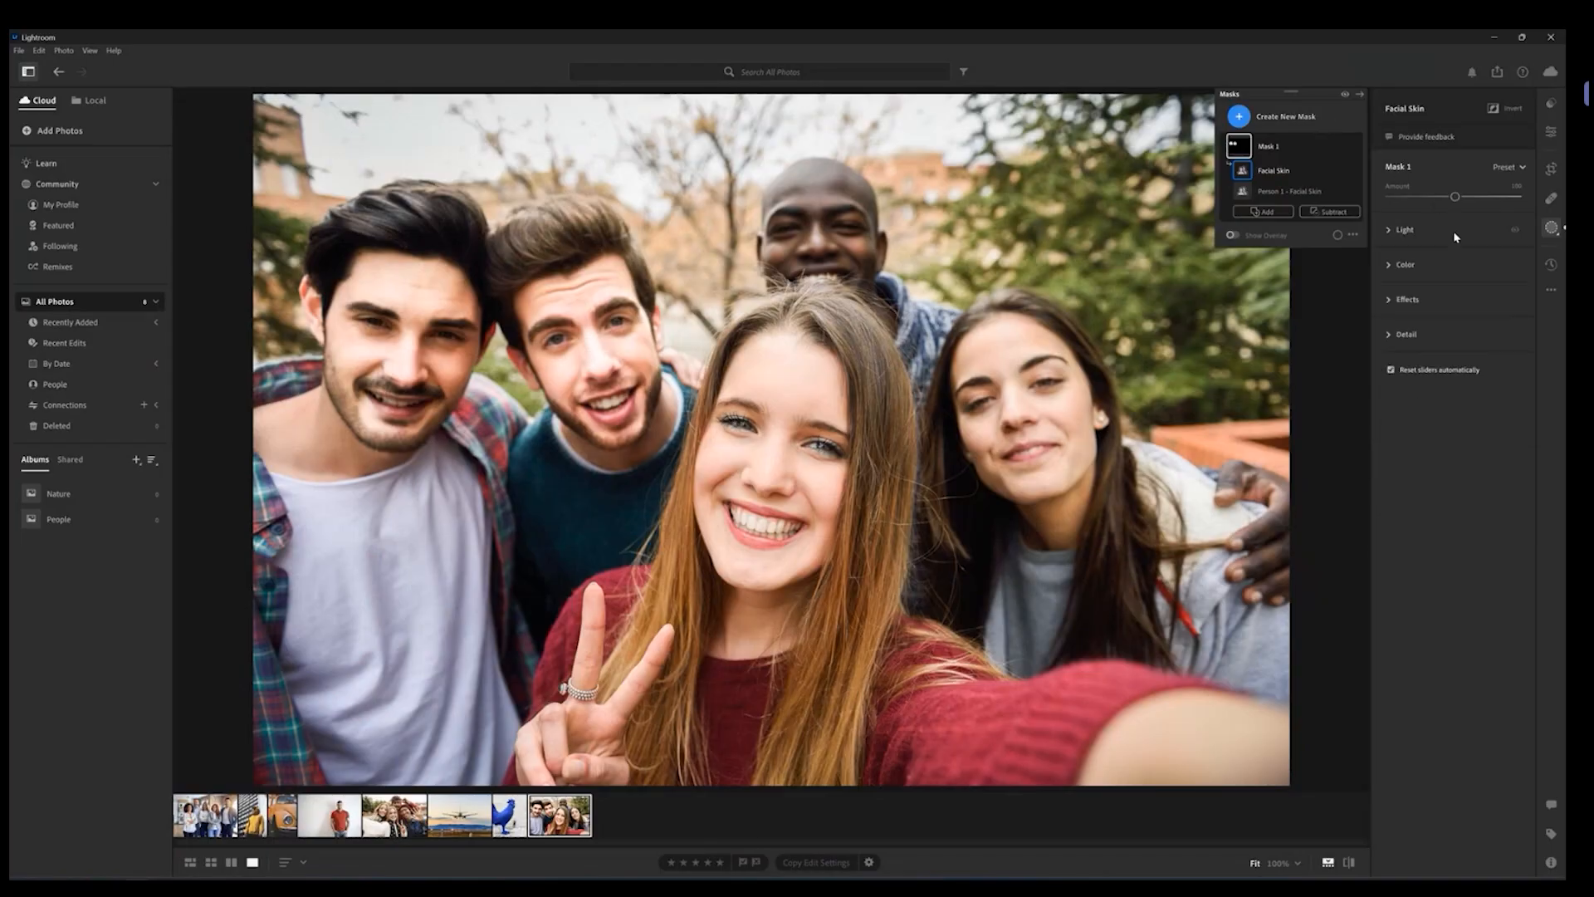
{"action": "left_click", "coordinate": [1411, 237]}
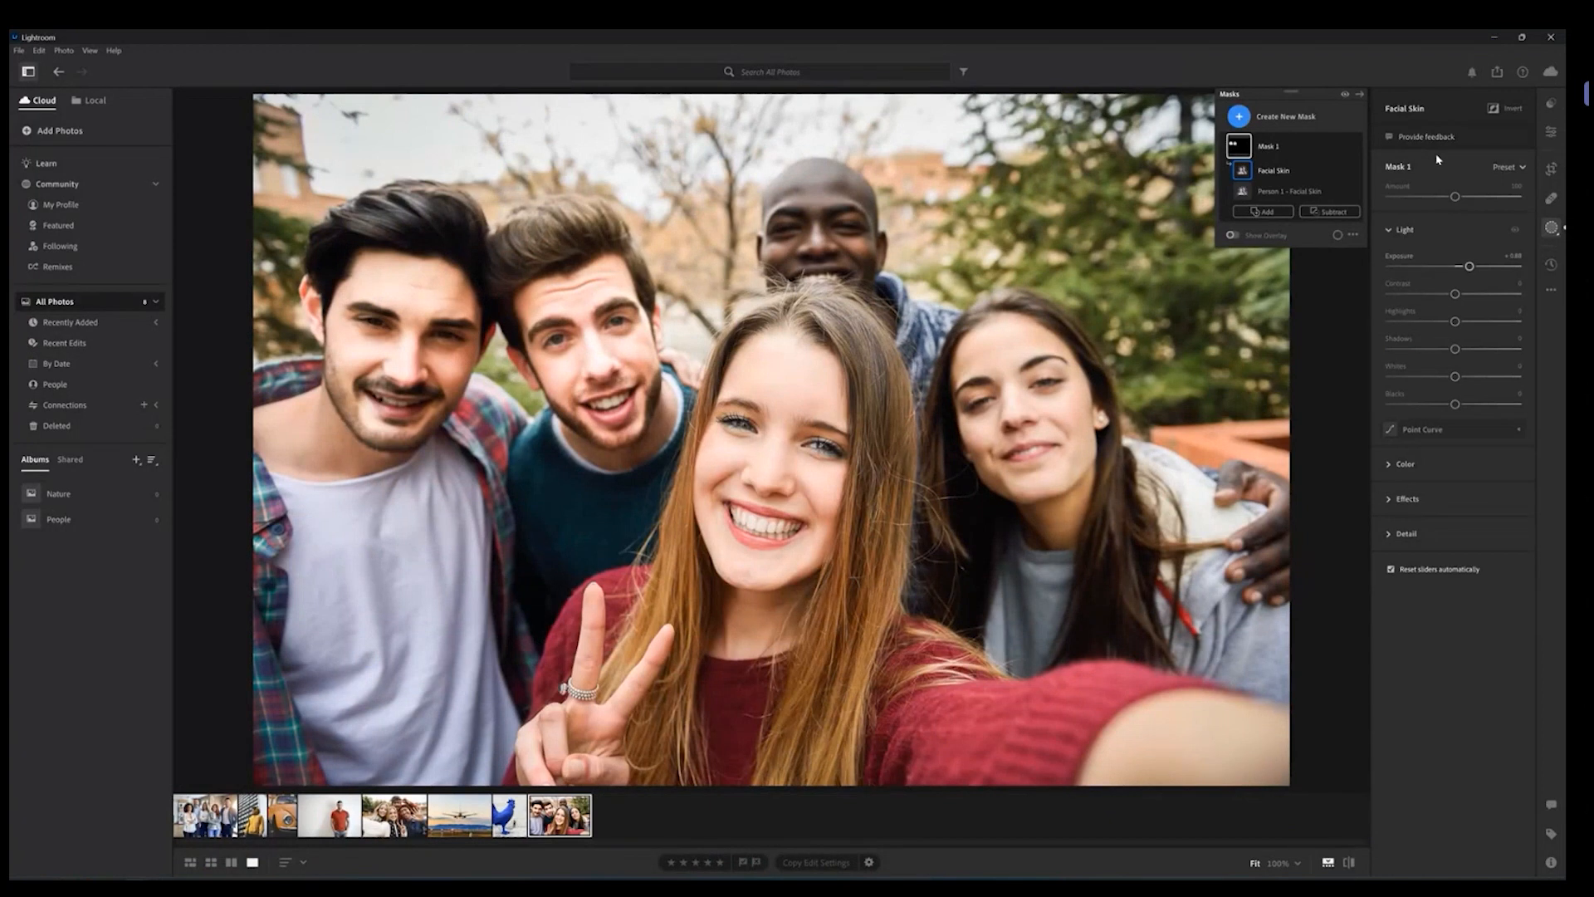
Step: Open the airplane photo, create a Sky mask, and lower Exposure and Contrast while raising Highlights for the sky
{"action": "left_click", "coordinate": [461, 819]}
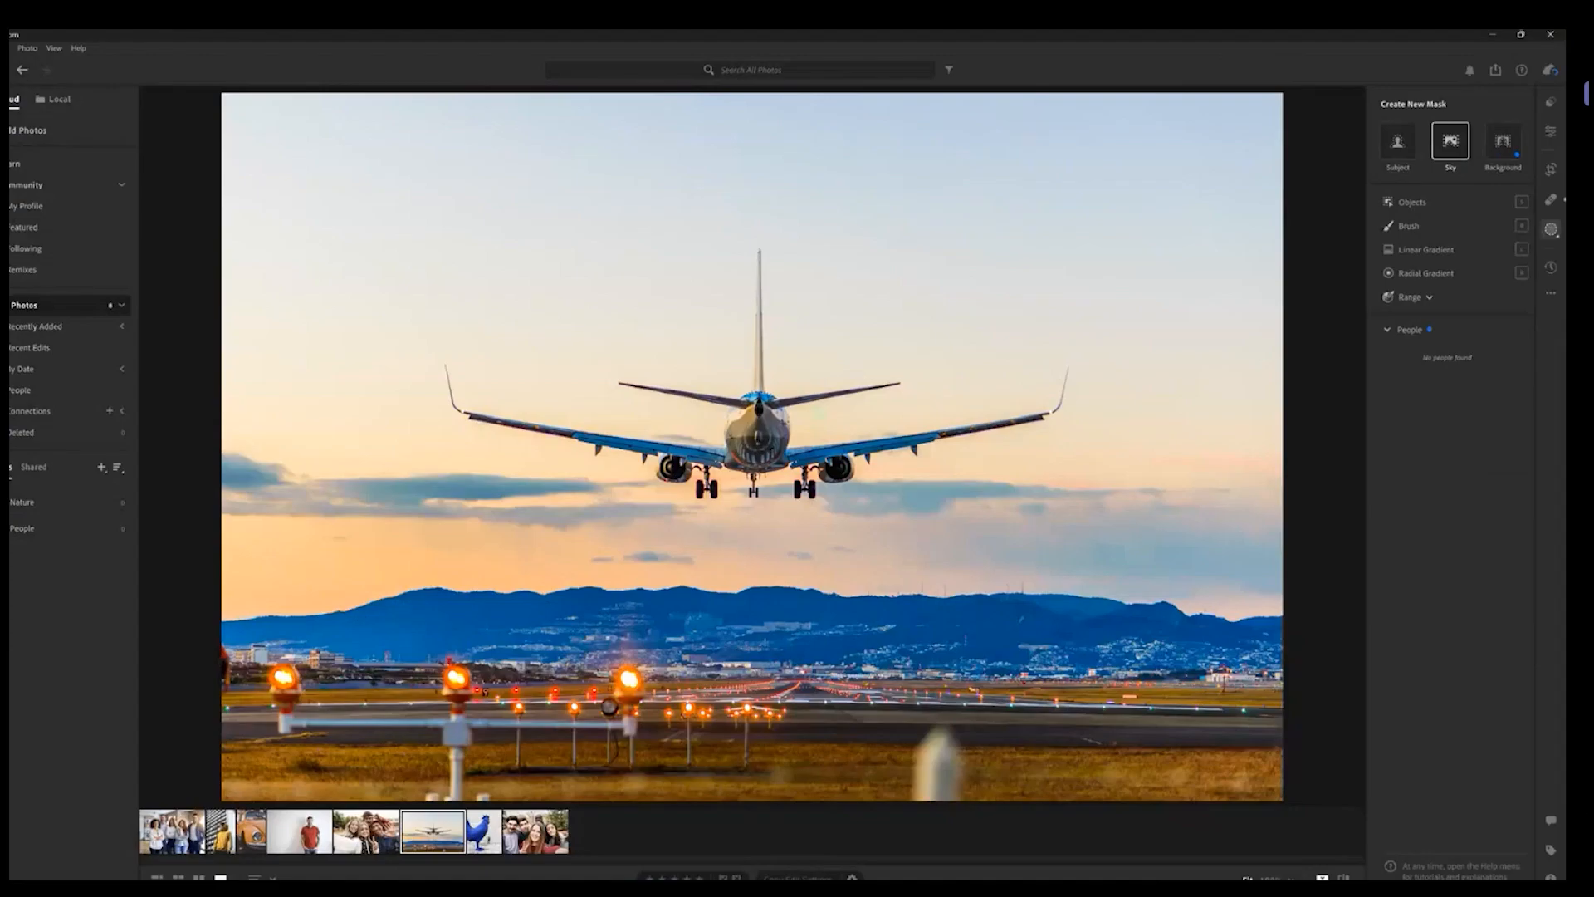
{"action": "left_click", "coordinate": [1453, 142]}
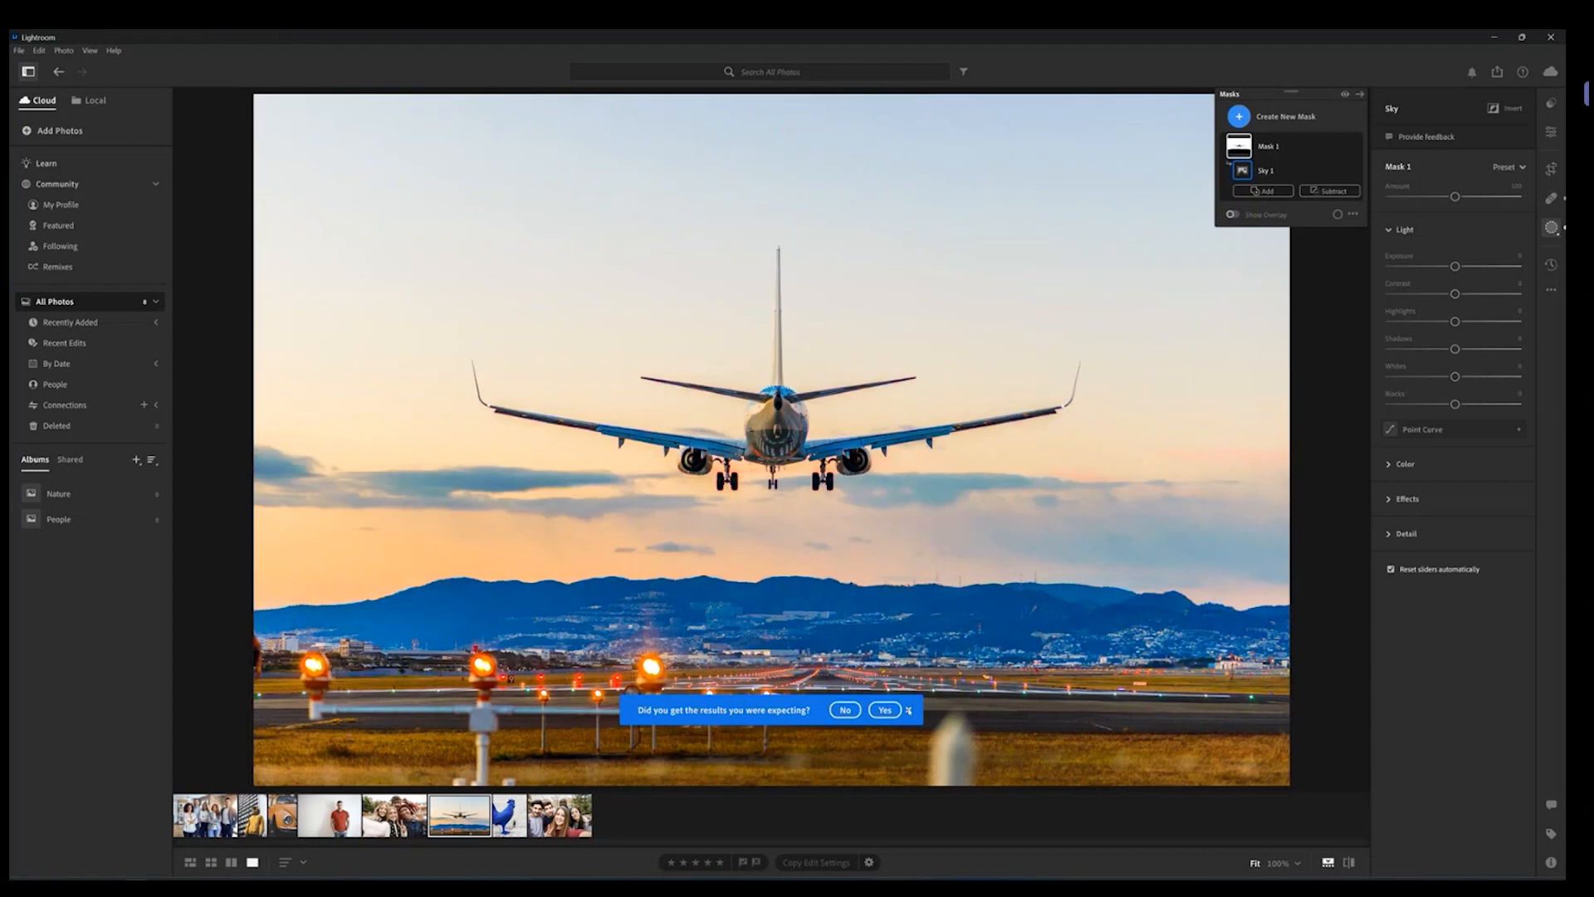
{"action": "left_click", "coordinate": [909, 710]}
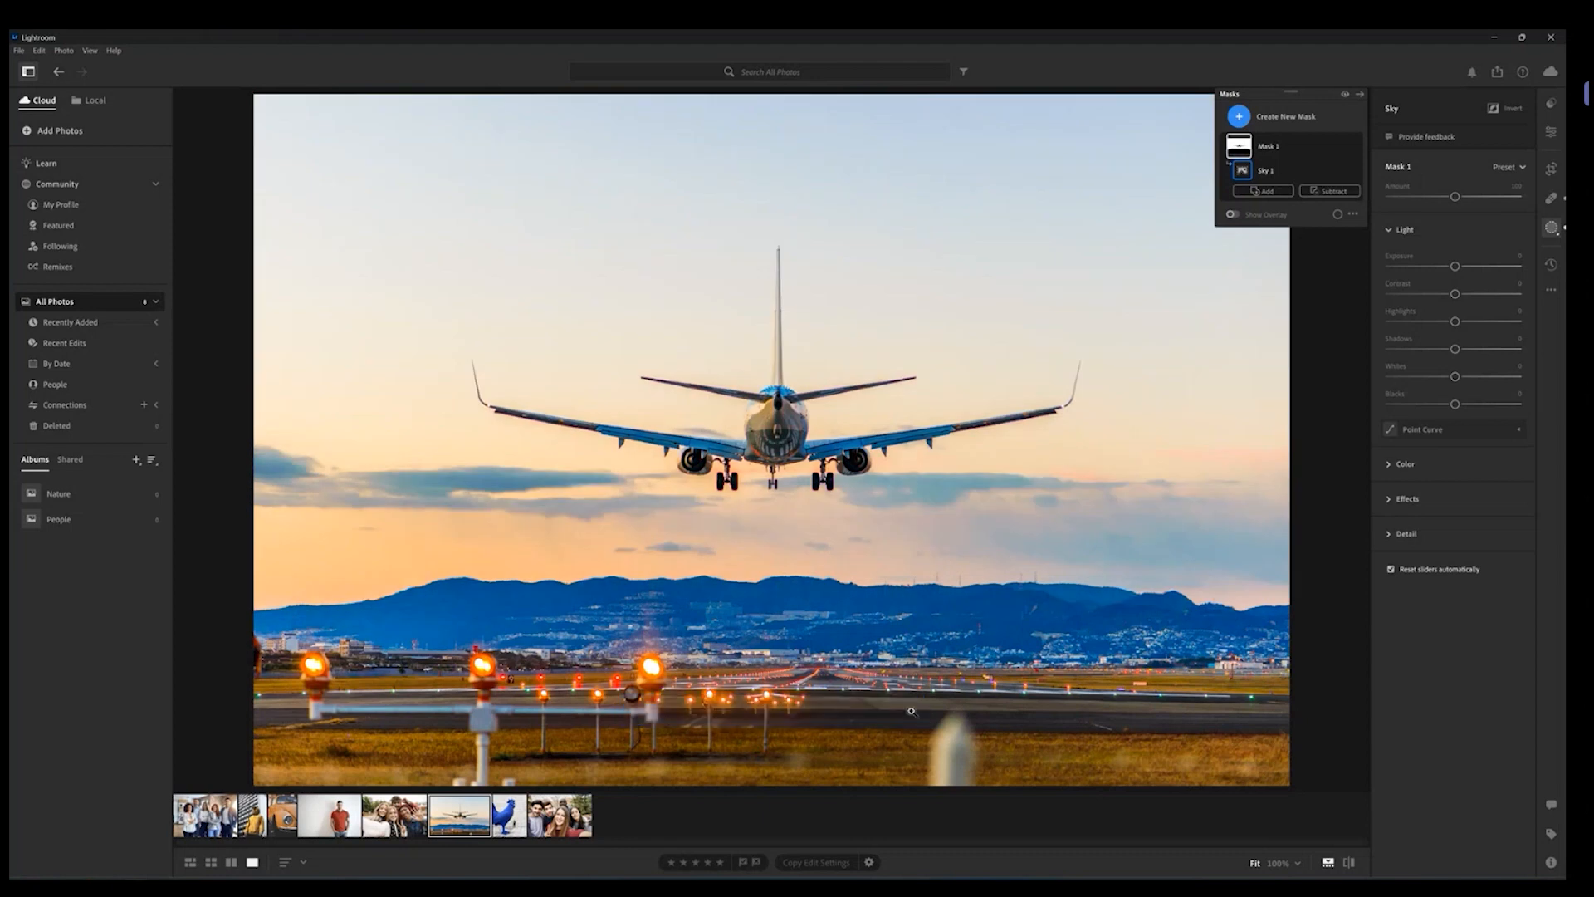
{"action": "left_click_drag", "start_coordinate": [1455, 267], "coordinate": [1492, 322]}
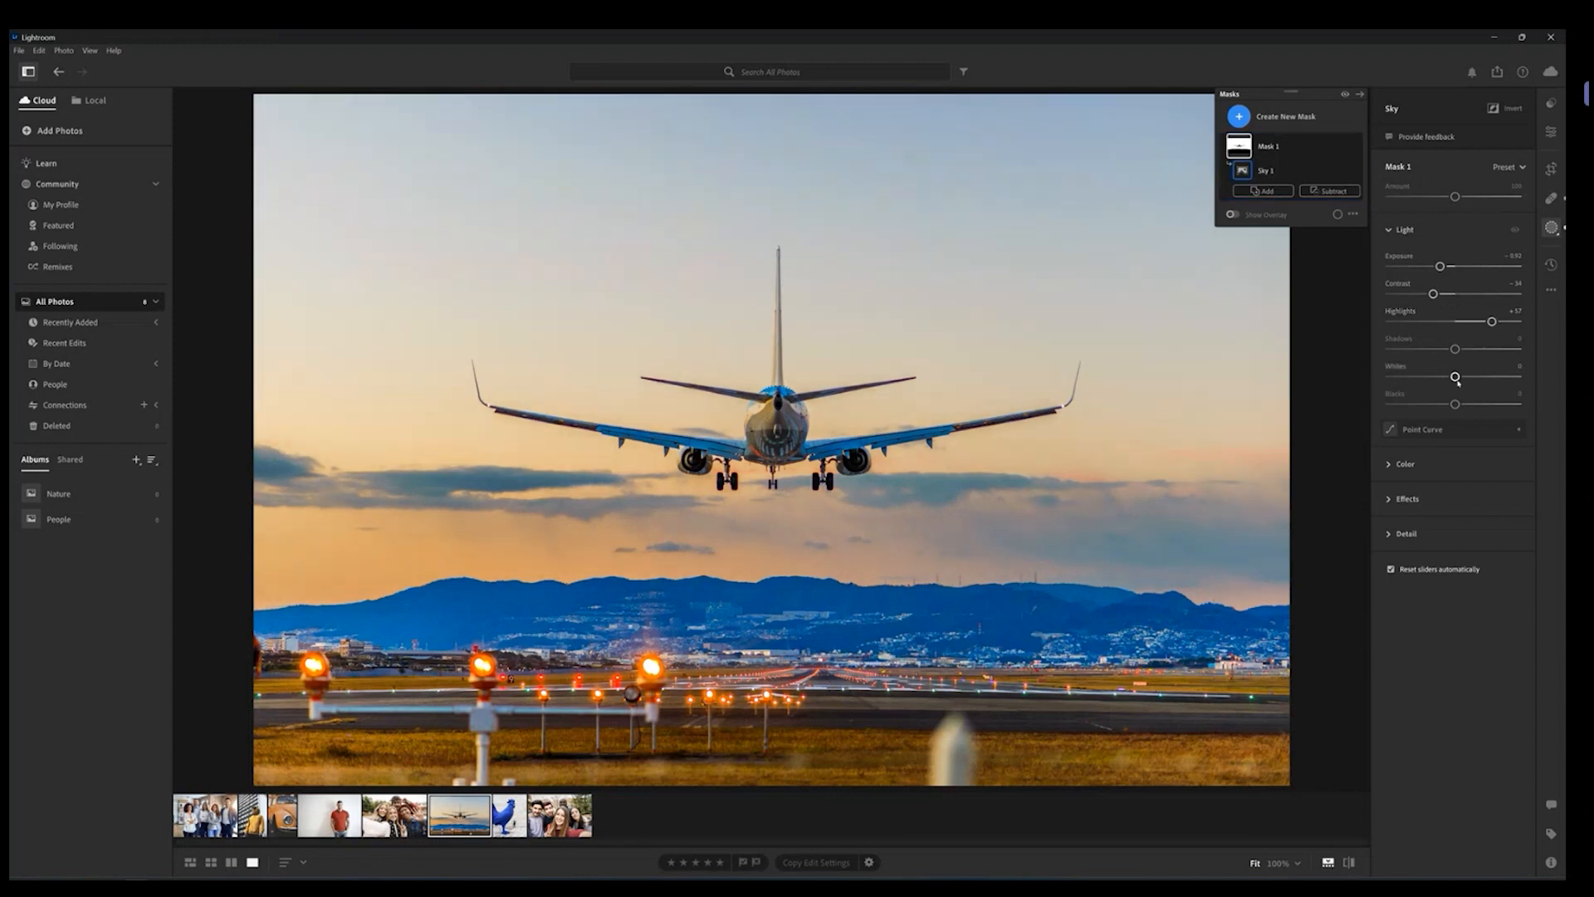
Step: Shape an S-curve in the sky mask's Point Curve, then collapse the curve section
{"action": "left_click", "coordinate": [1523, 426]}
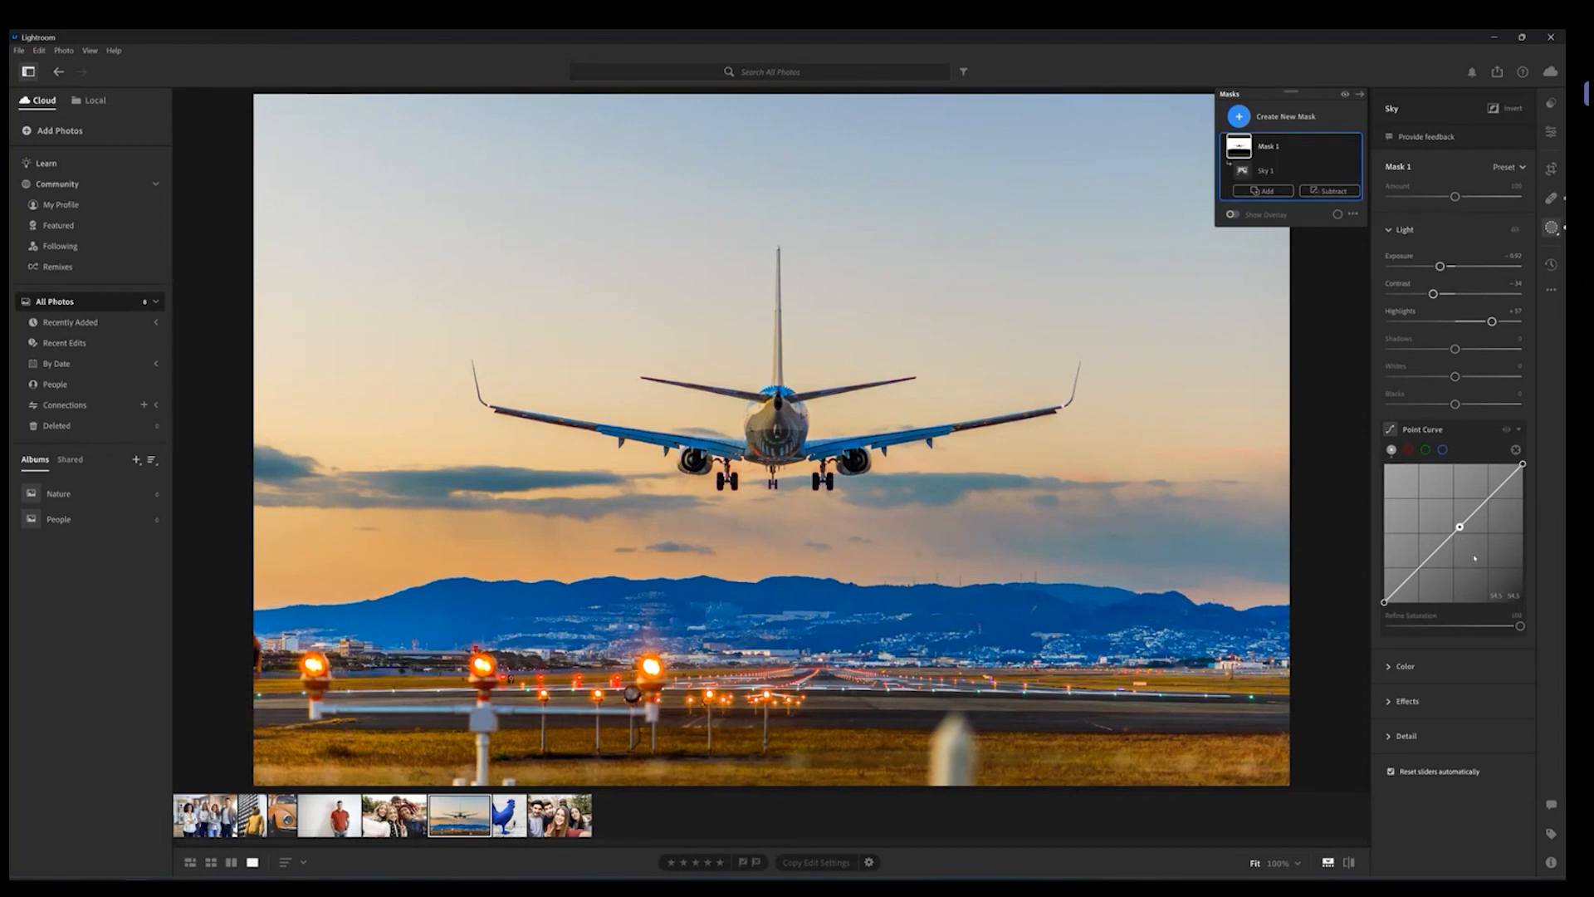
{"action": "left_click_drag", "start_coordinate": [1463, 538], "coordinate": [1437, 574]}
{"action": "mouse_move", "coordinate": [1503, 505]}
{"action": "left_mouse_down"}
{"action": "mouse_move", "coordinate": [1507, 472]}
{"action": "mouse_move", "coordinate": [1479, 509]}
{"action": "left_mouse_up"}
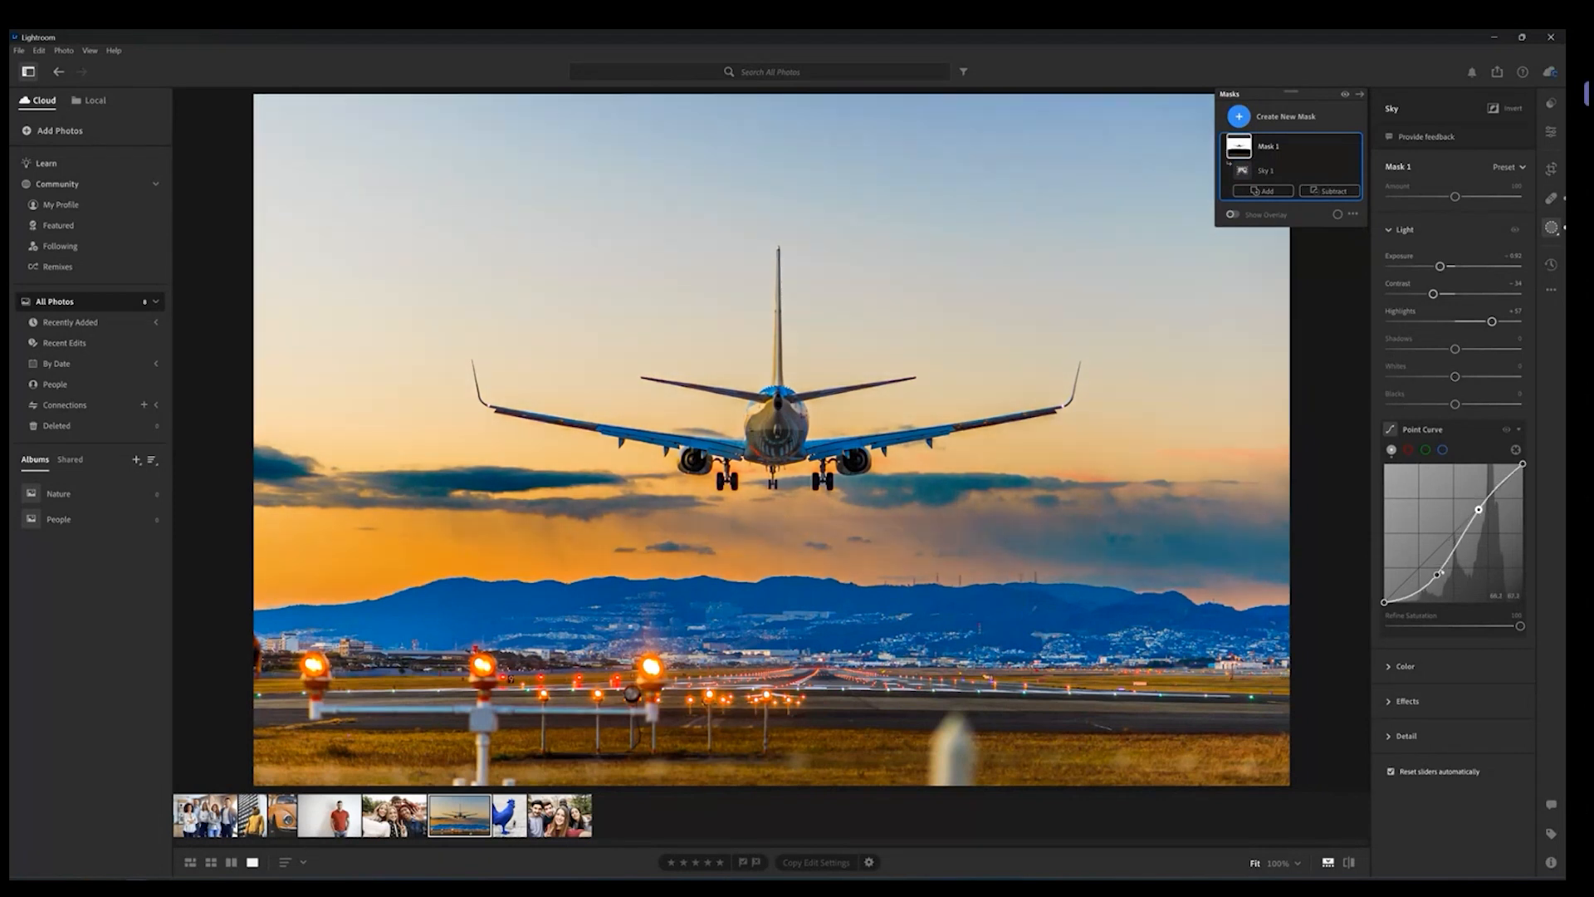
{"action": "left_click_drag", "start_coordinate": [1437, 575], "coordinate": [1435, 581]}
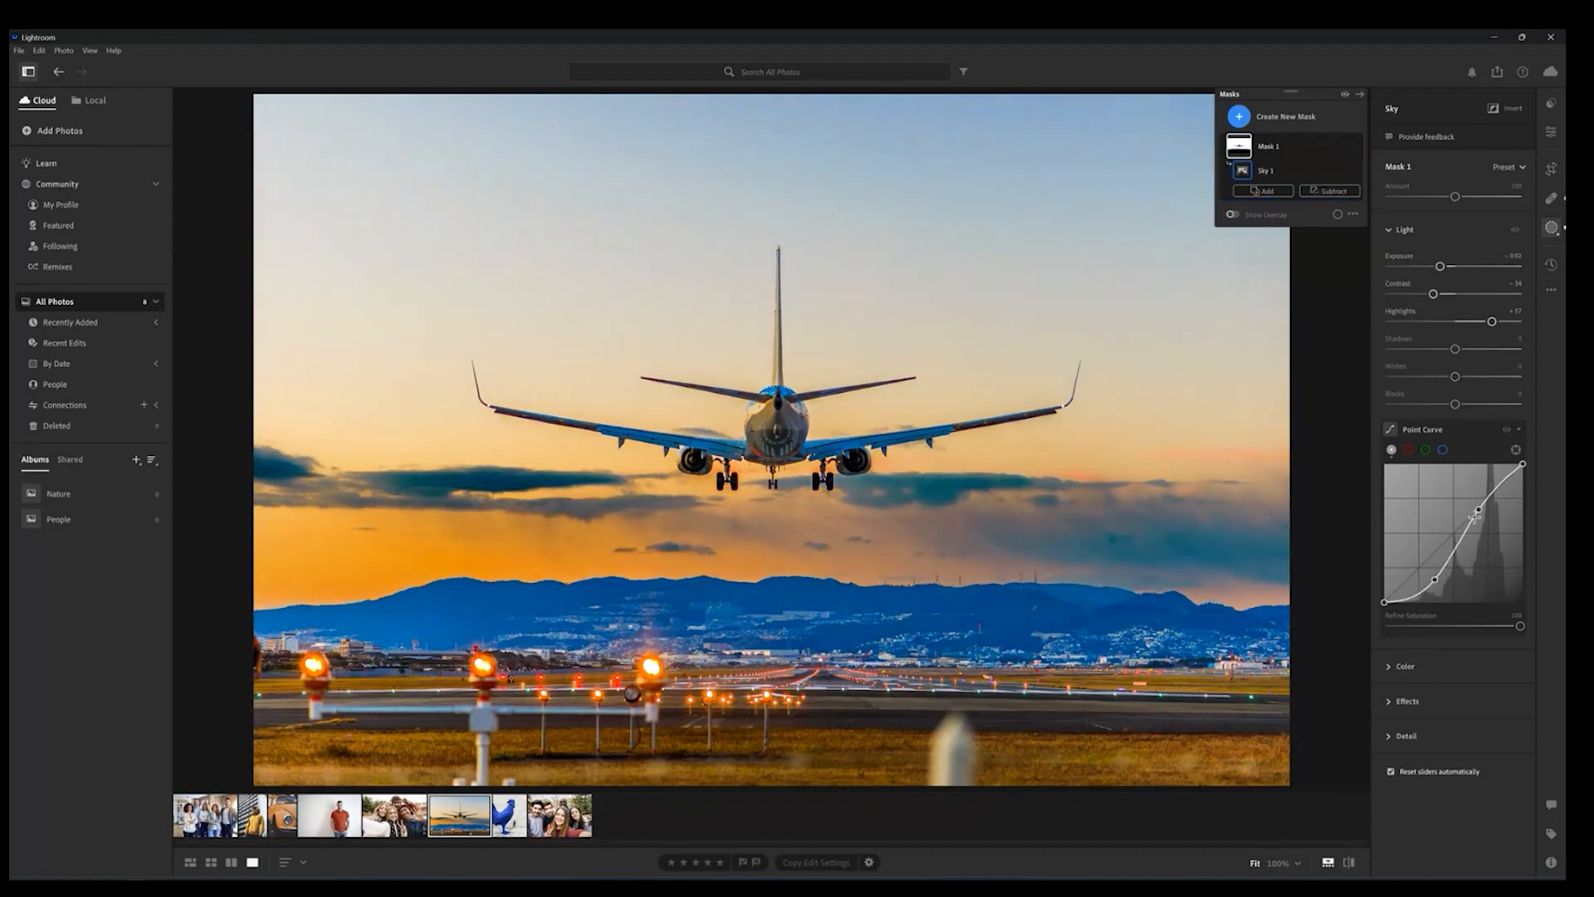
{"action": "left_click_drag", "start_coordinate": [1479, 509], "coordinate": [1476, 499]}
{"action": "left_click", "coordinate": [1471, 433]}
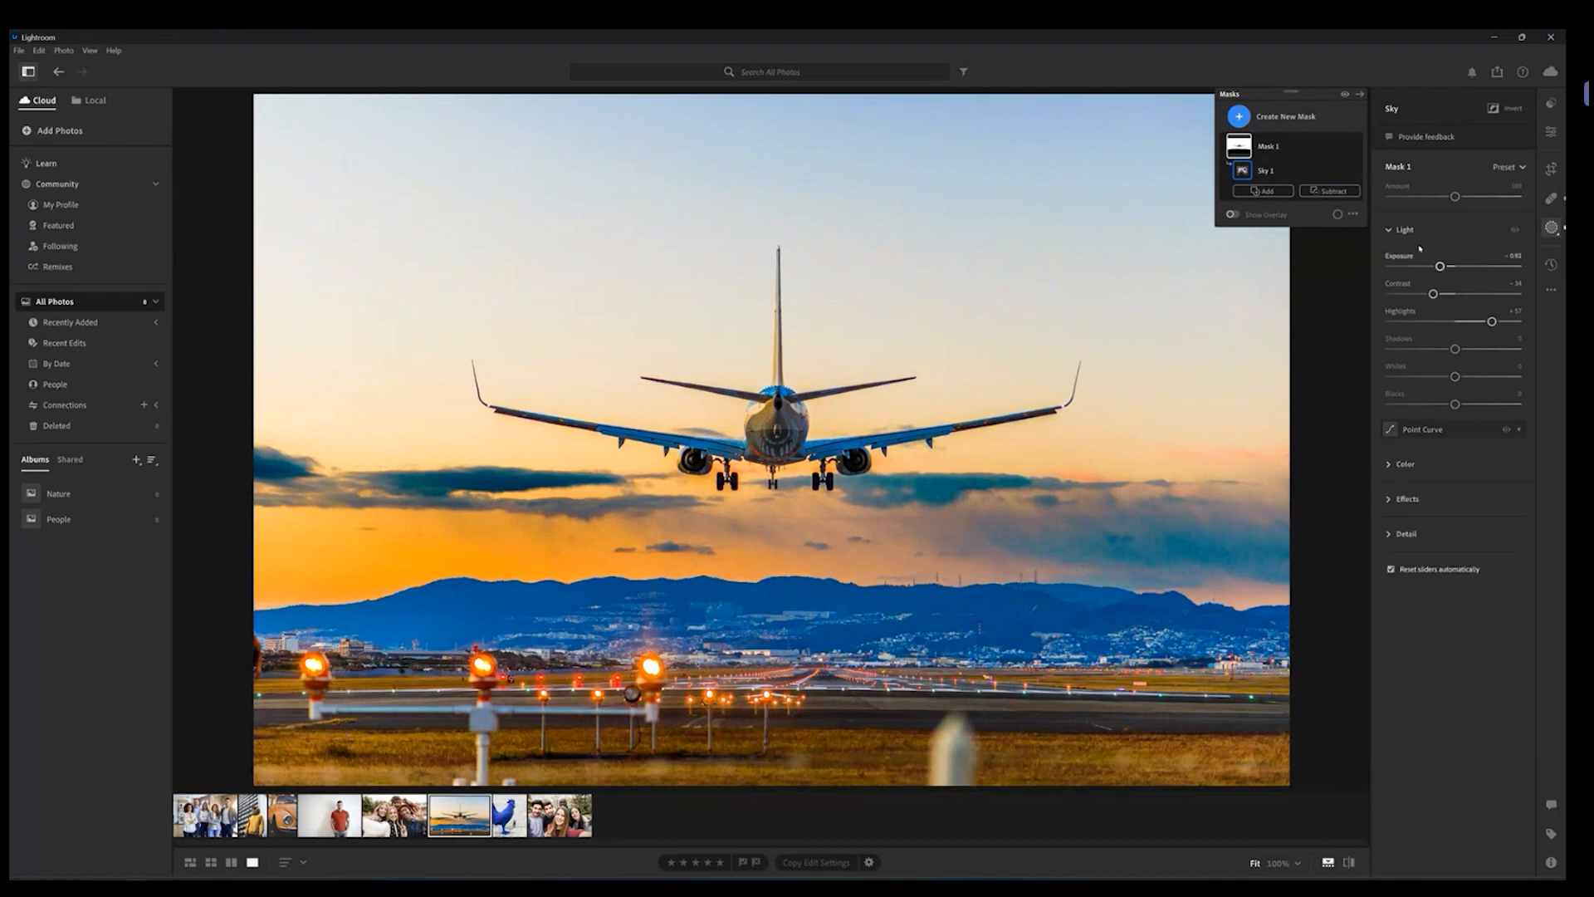
Step: Expand the sky mask's Color section and raise Temp to warm the sky
{"action": "left_click", "coordinate": [1389, 230]}
{"action": "left_click", "coordinate": [1387, 265]}
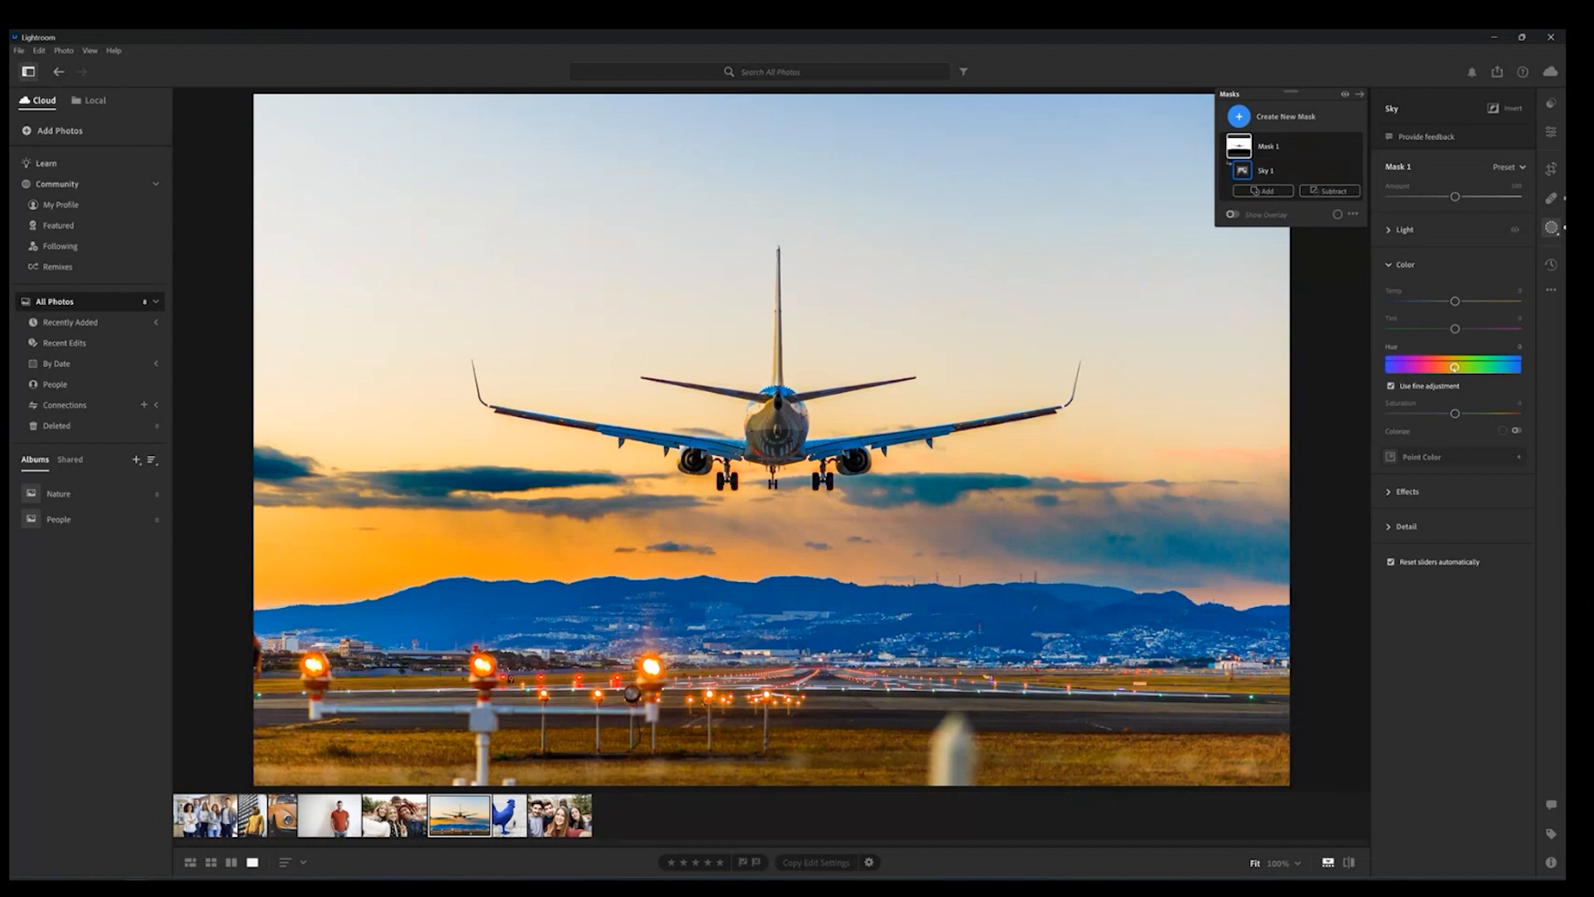
{"action": "left_click_drag", "start_coordinate": [1455, 302], "coordinate": [1469, 302]}
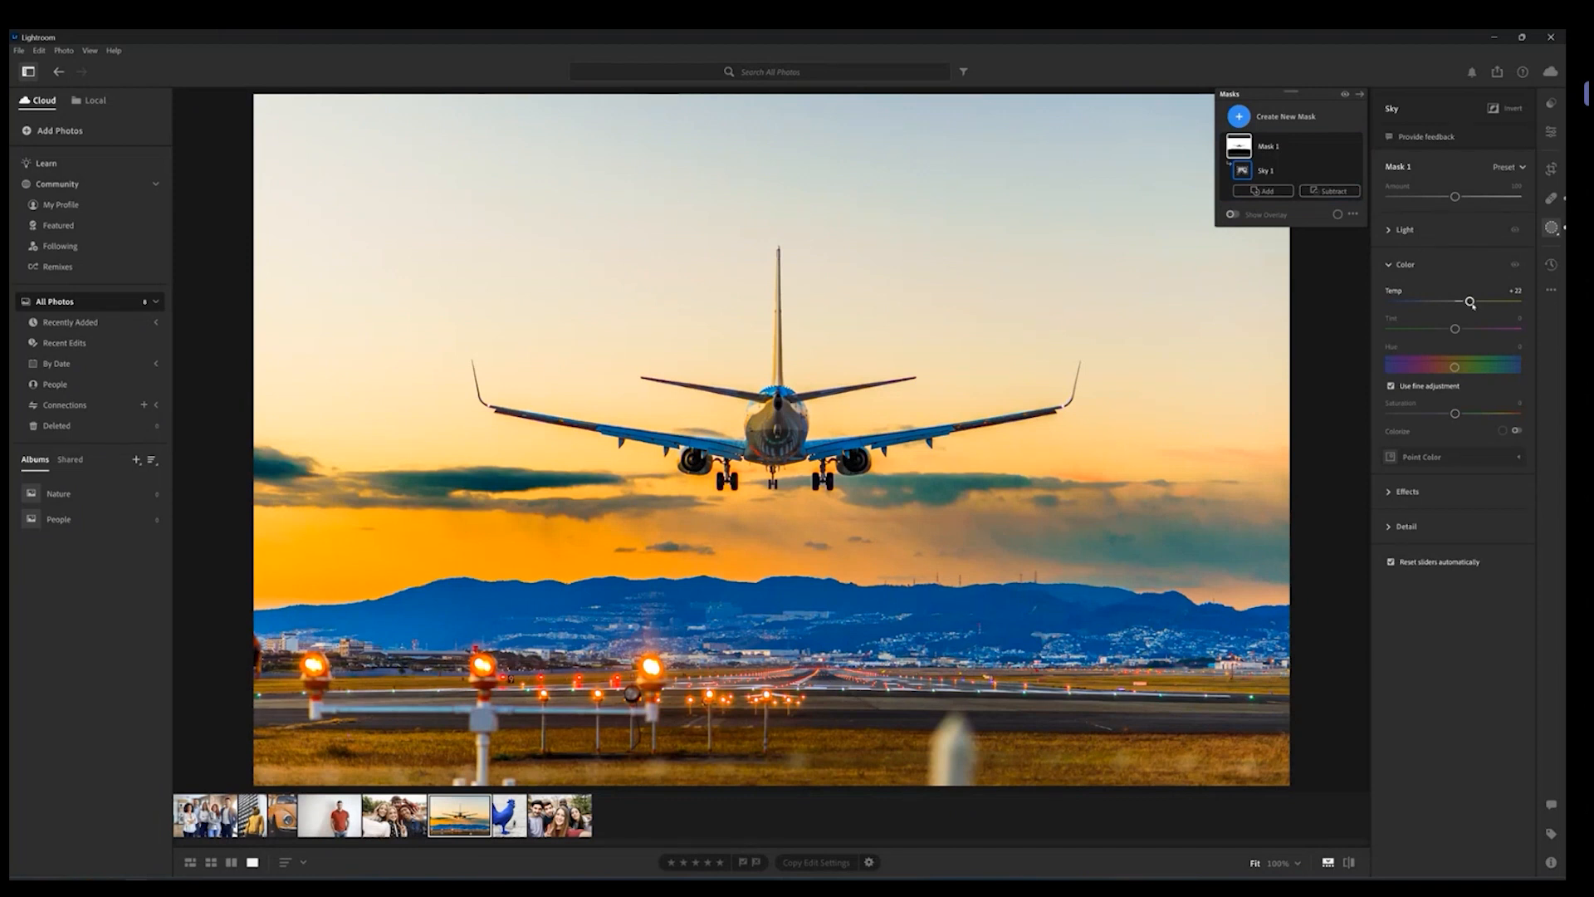
{"action": "left_click_drag", "start_coordinate": [1470, 303], "coordinate": [1483, 306]}
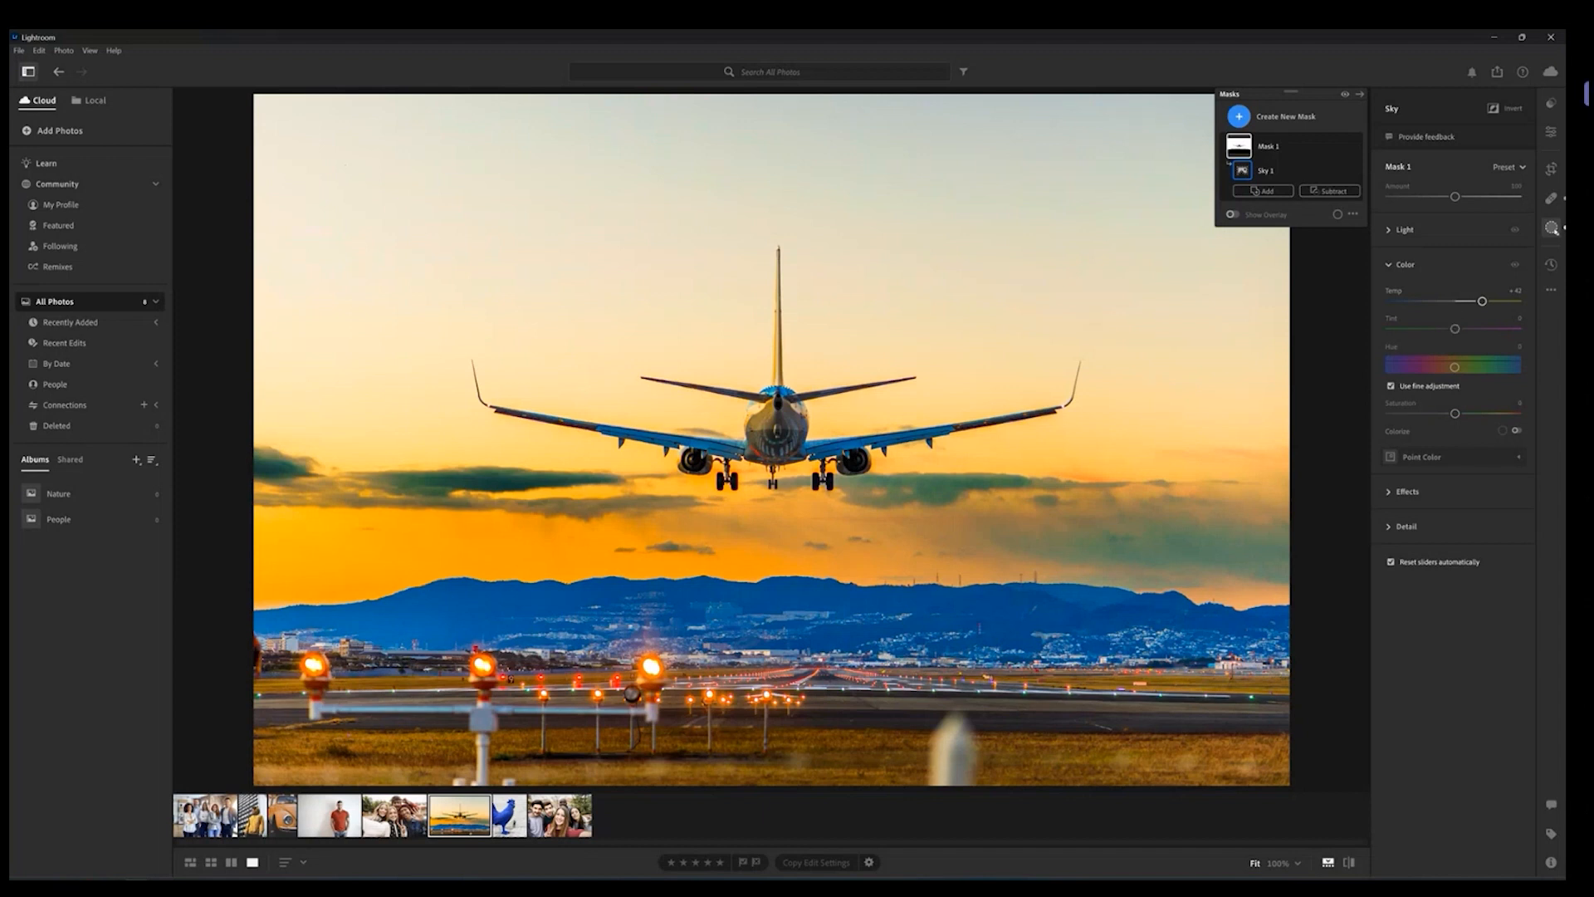
Step: Remove the blurry post in the foreground with the Healing tool's Content-Aware Remove brush
{"action": "left_click", "coordinate": [1551, 227]}
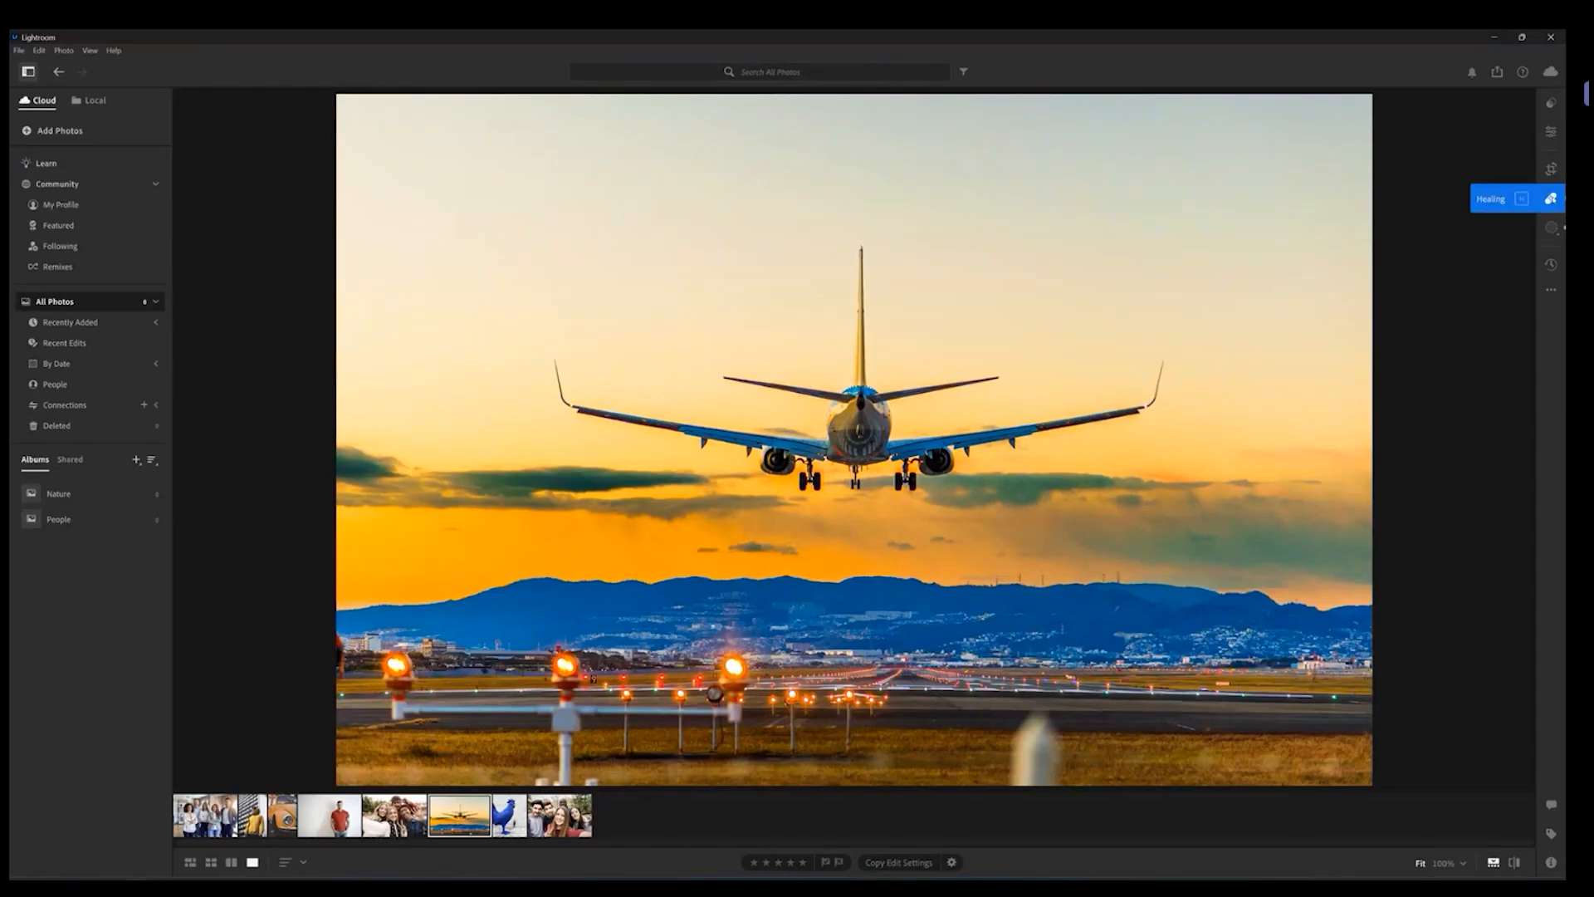
{"action": "left_click", "coordinate": [1551, 198]}
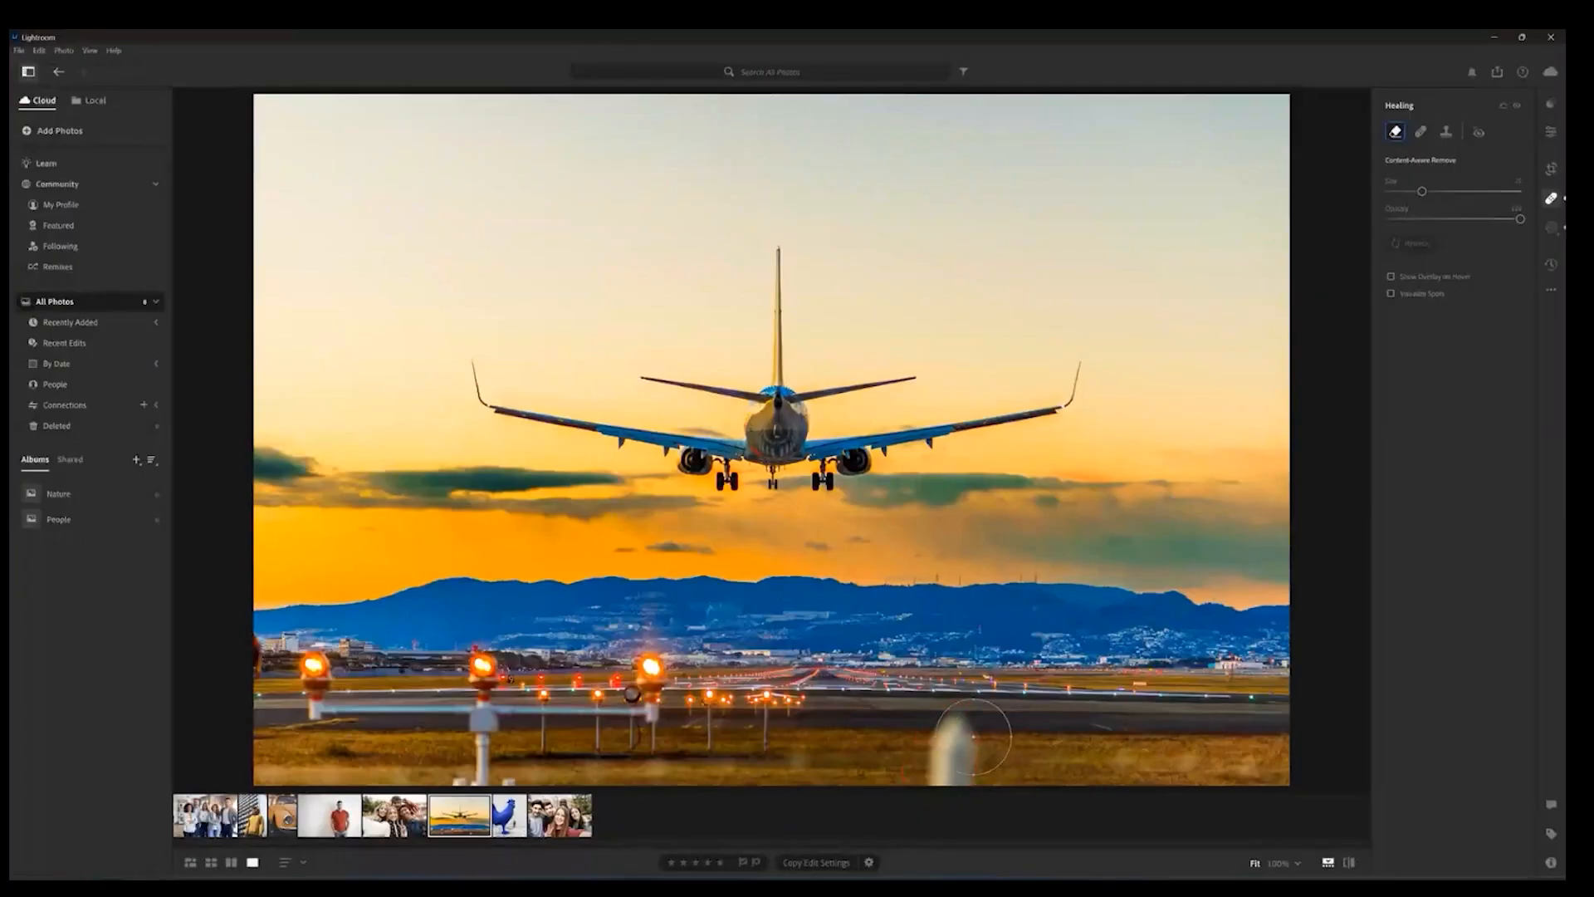
{"action": "left_click_drag", "start_coordinate": [815, 642], "coordinate": [831, 768]}
{"action": "left_click_drag", "start_coordinate": [961, 784], "coordinate": [960, 765]}
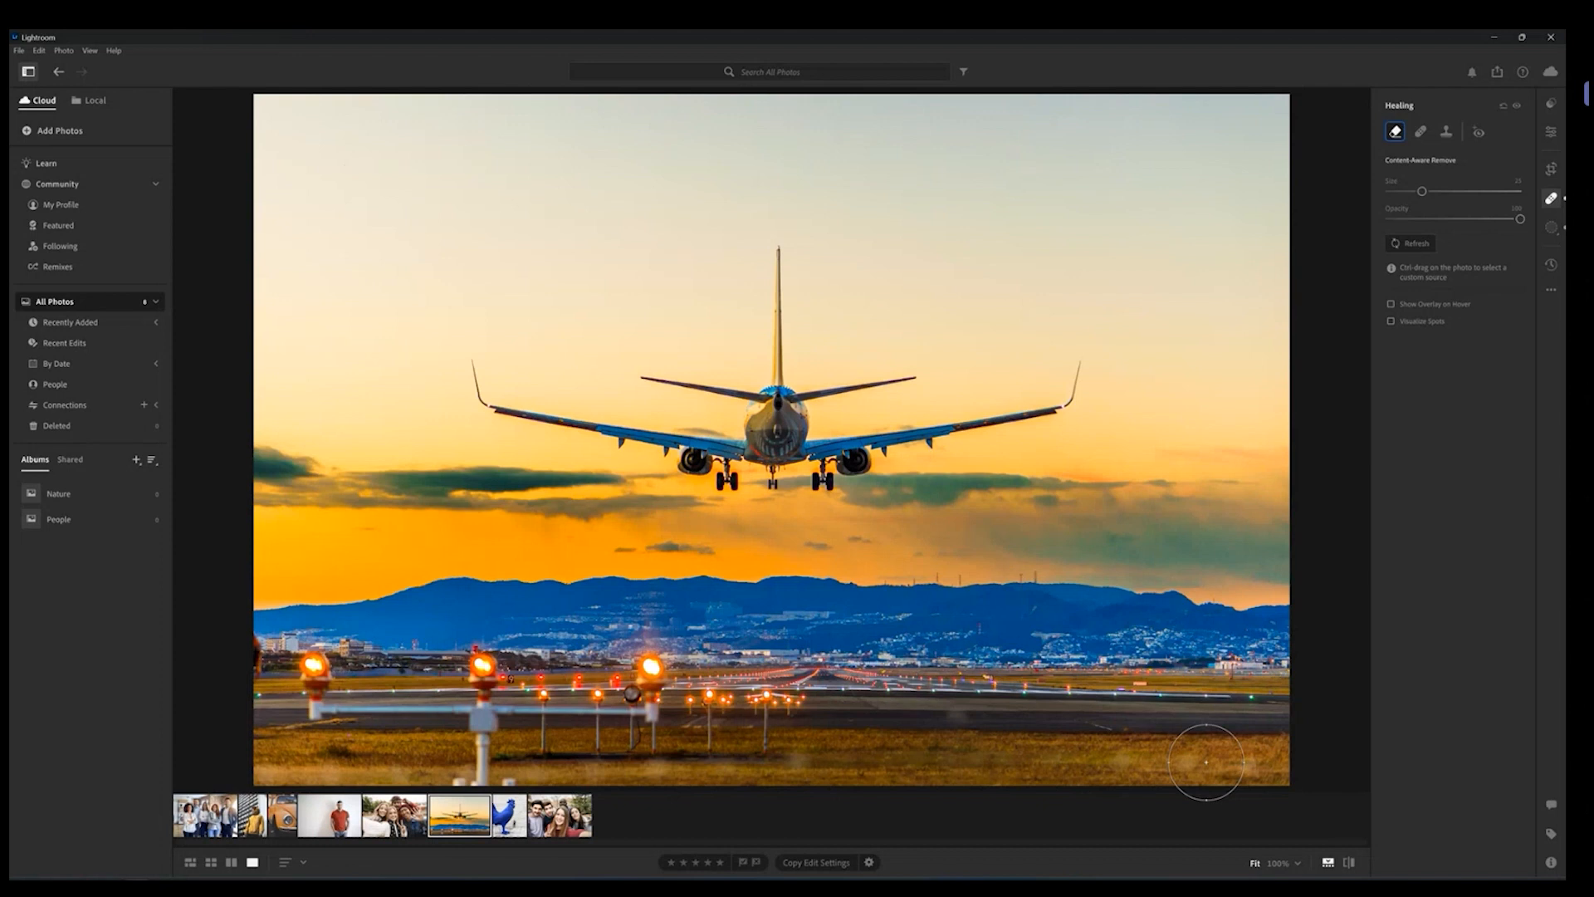
Step: Open Crop, try the Straighten slider and reset it to 0, then preview the aspect ratio presets
{"action": "left_click", "coordinate": [1551, 169]}
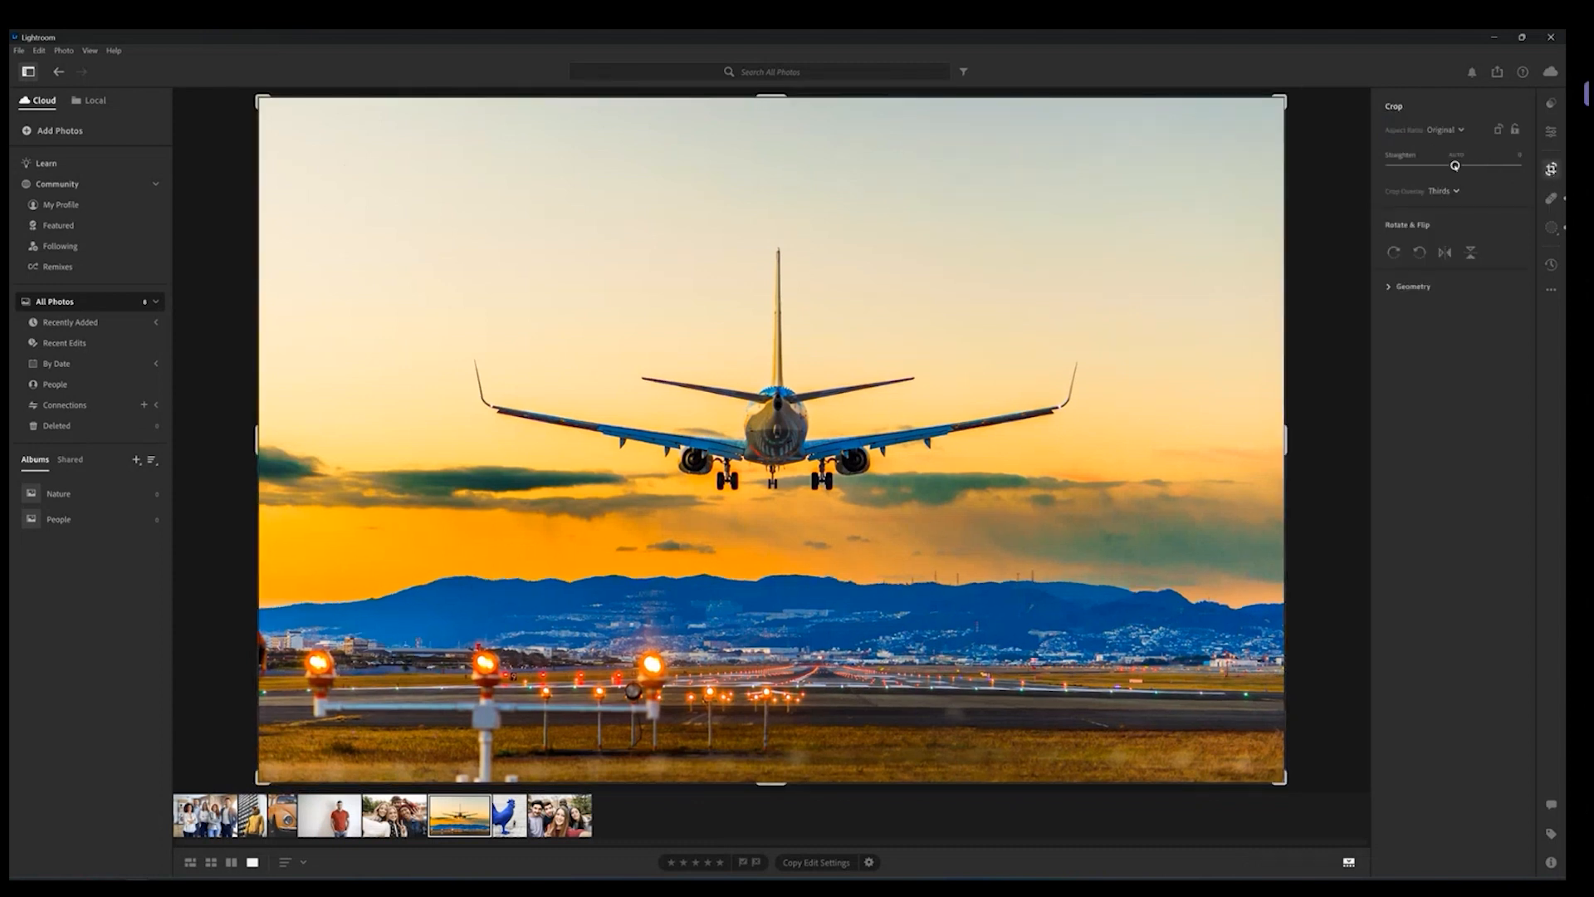
{"action": "mouse_move", "coordinate": [1455, 165]}
{"action": "left_mouse_down"}
{"action": "mouse_move", "coordinate": [1486, 163]}
{"action": "mouse_move", "coordinate": [1434, 166]}
{"action": "mouse_move", "coordinate": [1475, 167]}
{"action": "left_mouse_up"}
{"action": "double_click", "coordinate": [1476, 166]}
{"action": "left_click", "coordinate": [1445, 130]}
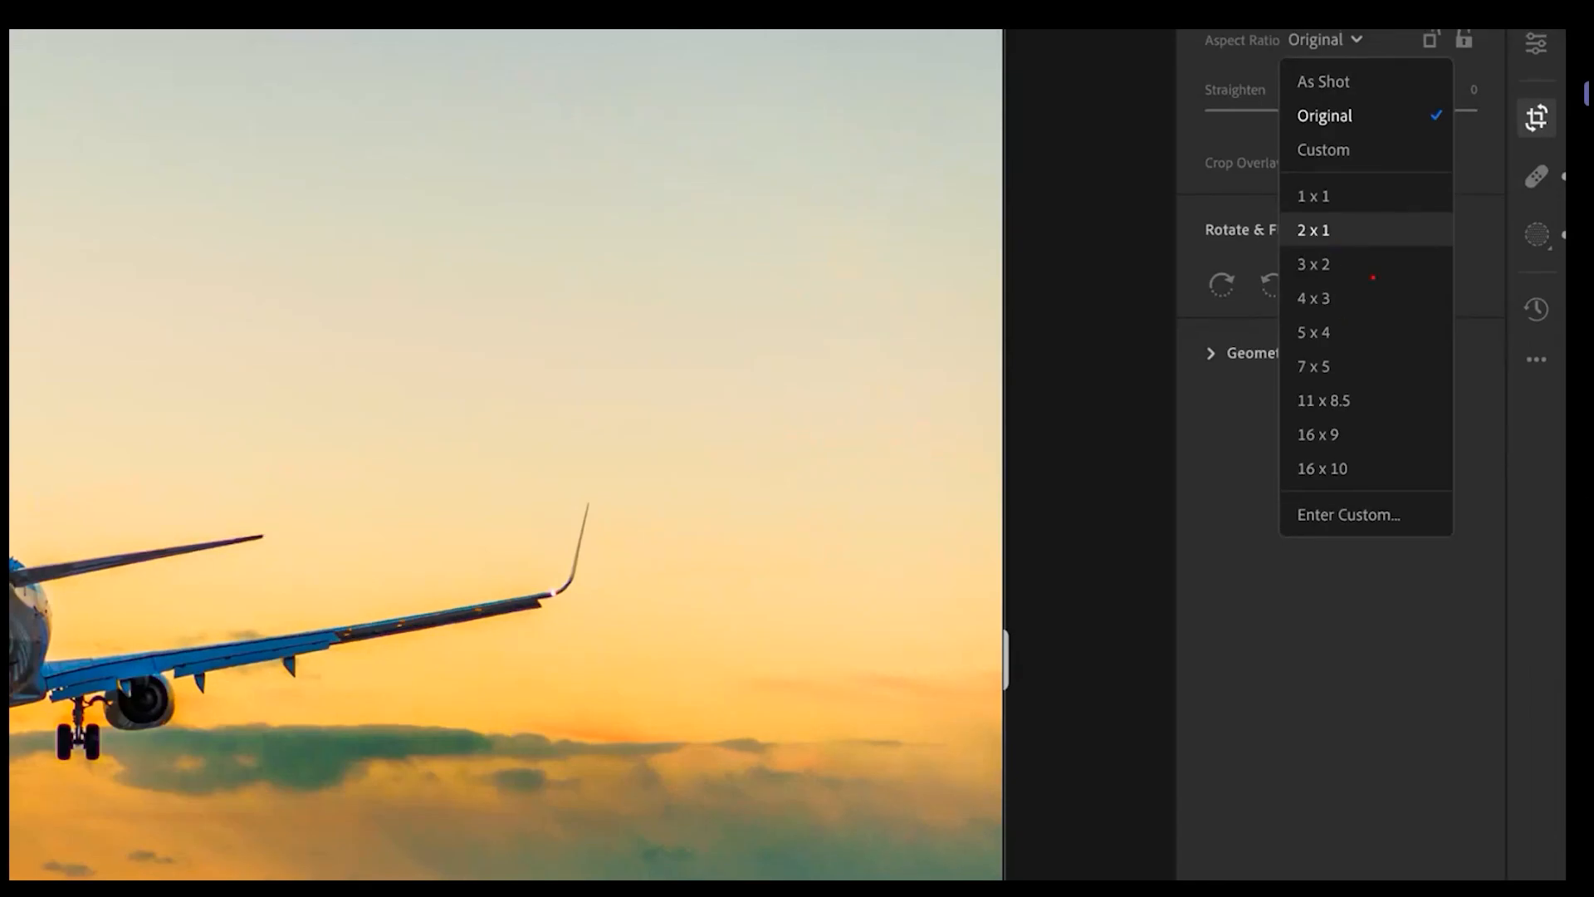
{"action": "key", "text": "Escape"}
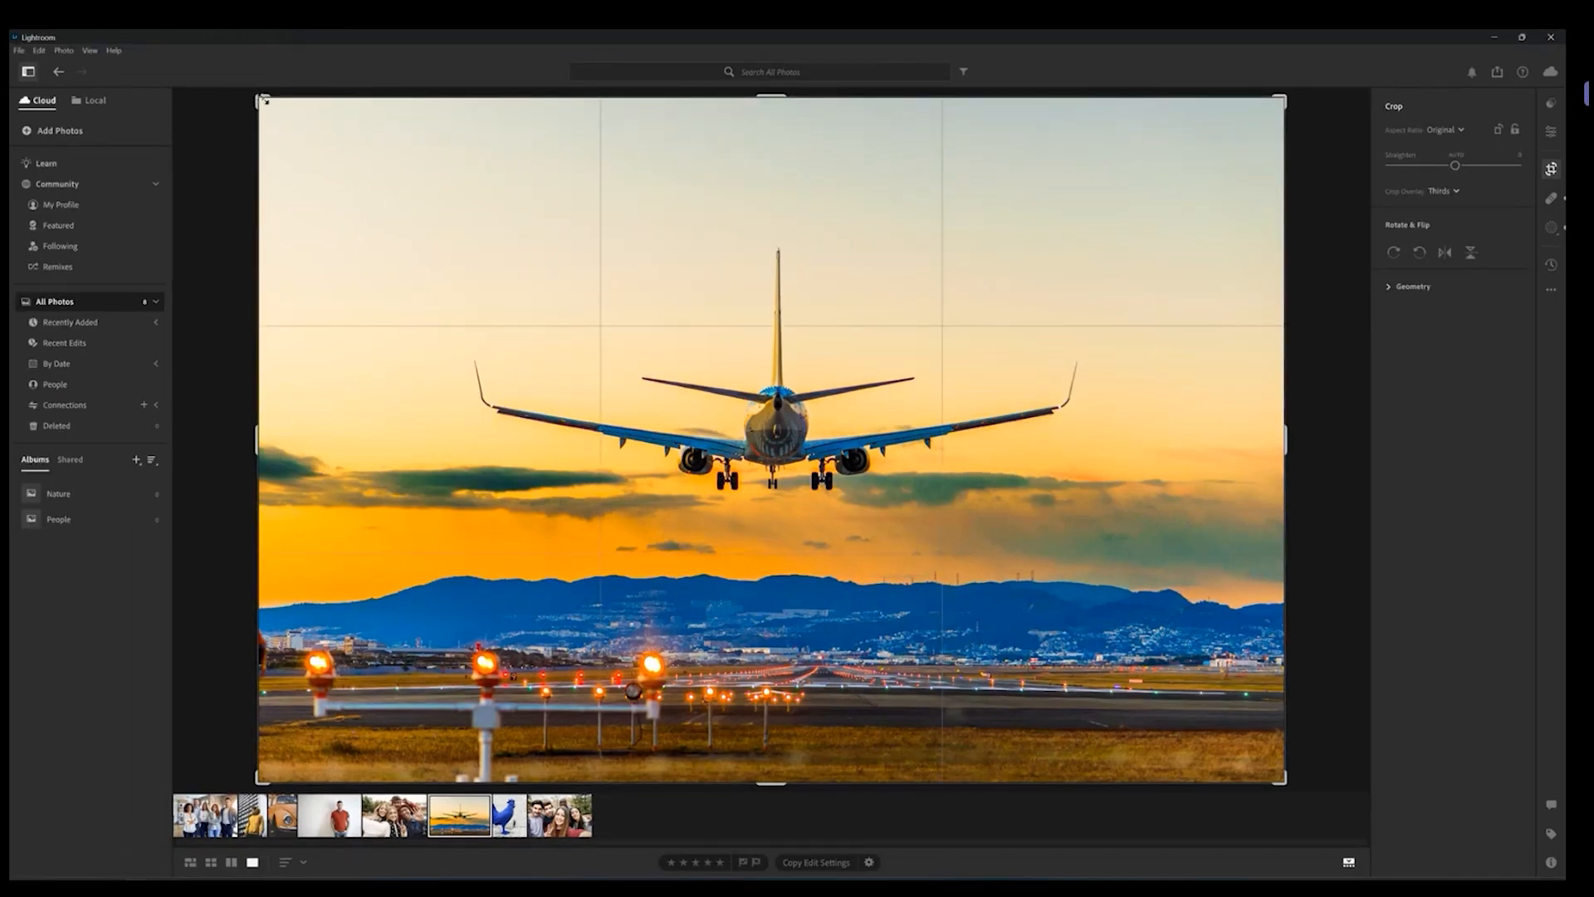
Step: Crop the airplane photo tightly around the plane and sky, cutting off the runway, and apply the crop
{"action": "left_click_drag", "start_coordinate": [272, 98], "coordinate": [299, 118]}
{"action": "left_click_drag", "start_coordinate": [363, 177], "coordinate": [417, 214]}
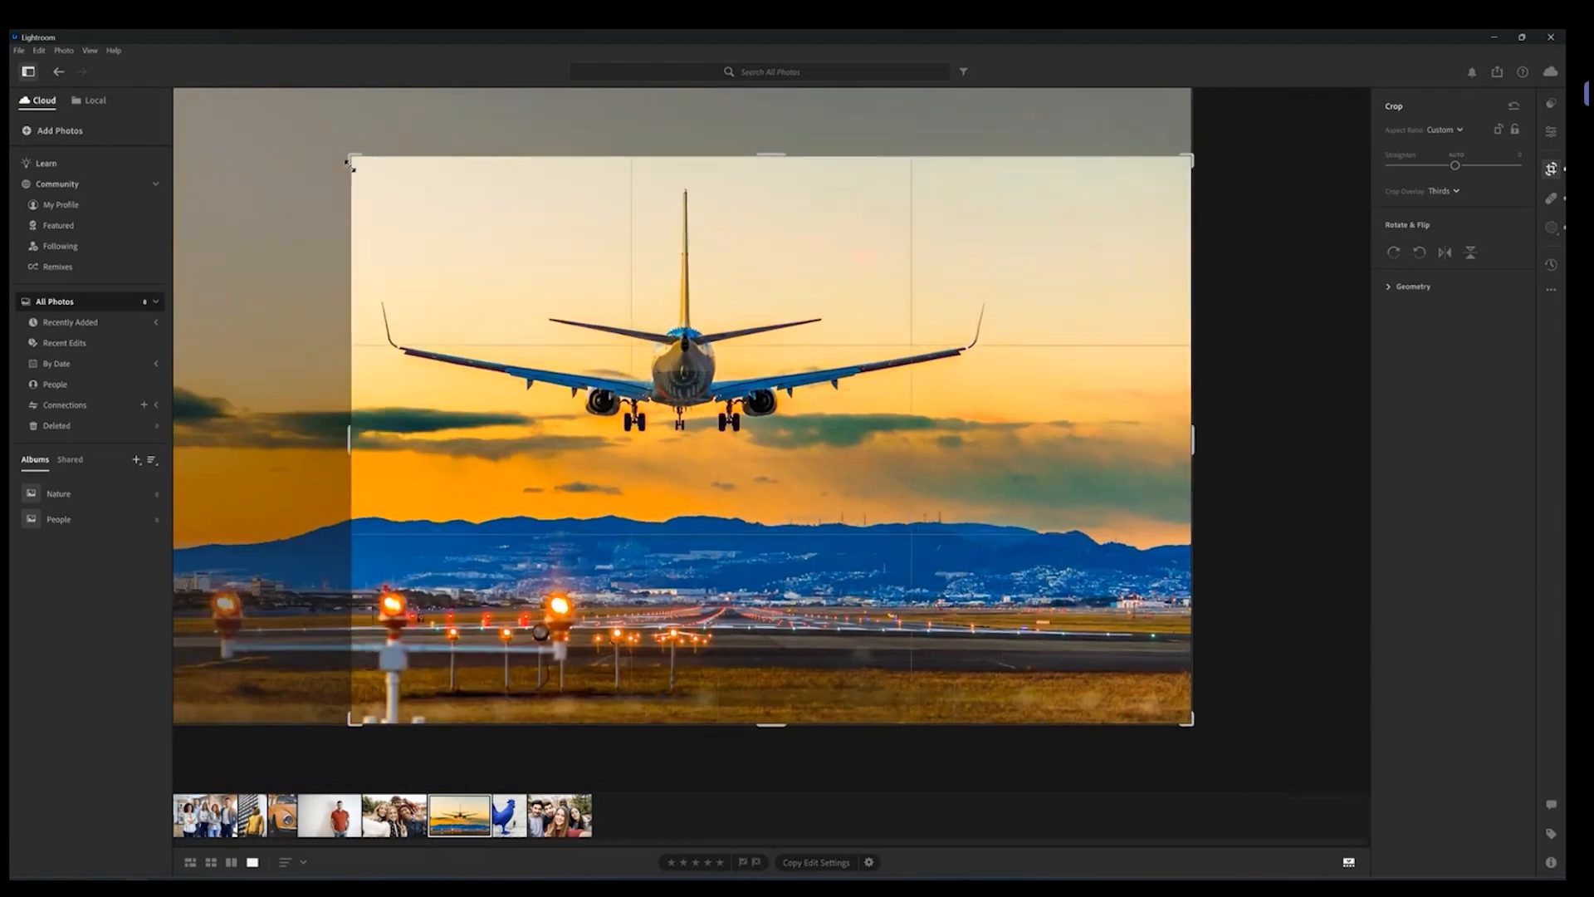
{"action": "left_click_drag", "start_coordinate": [1211, 724], "coordinate": [1130, 605]}
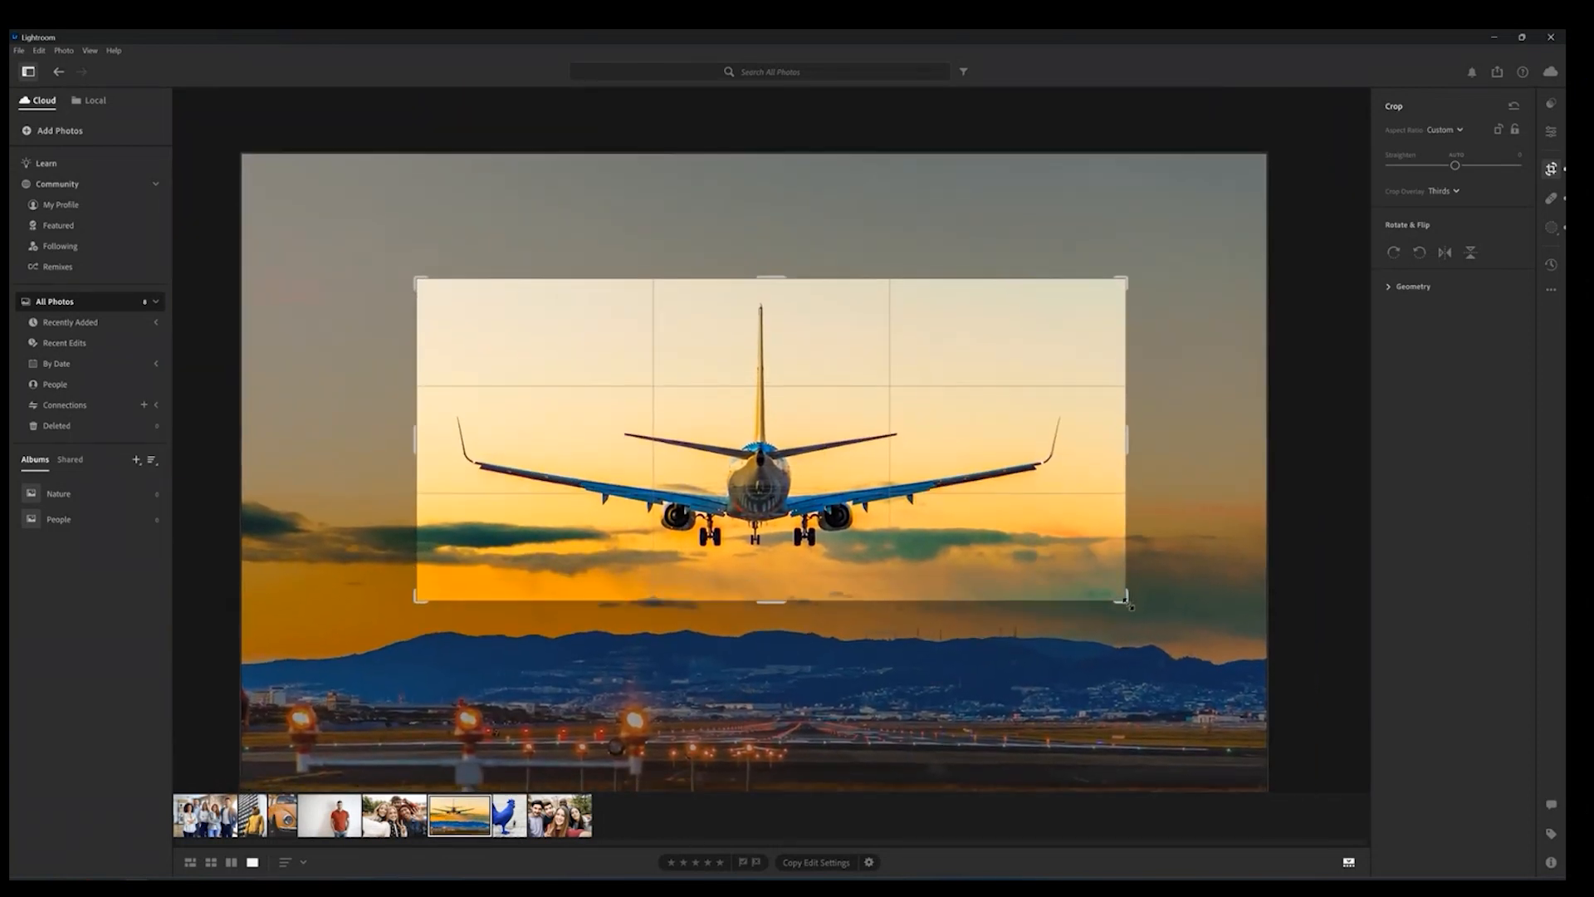
{"action": "key", "text": "Return"}
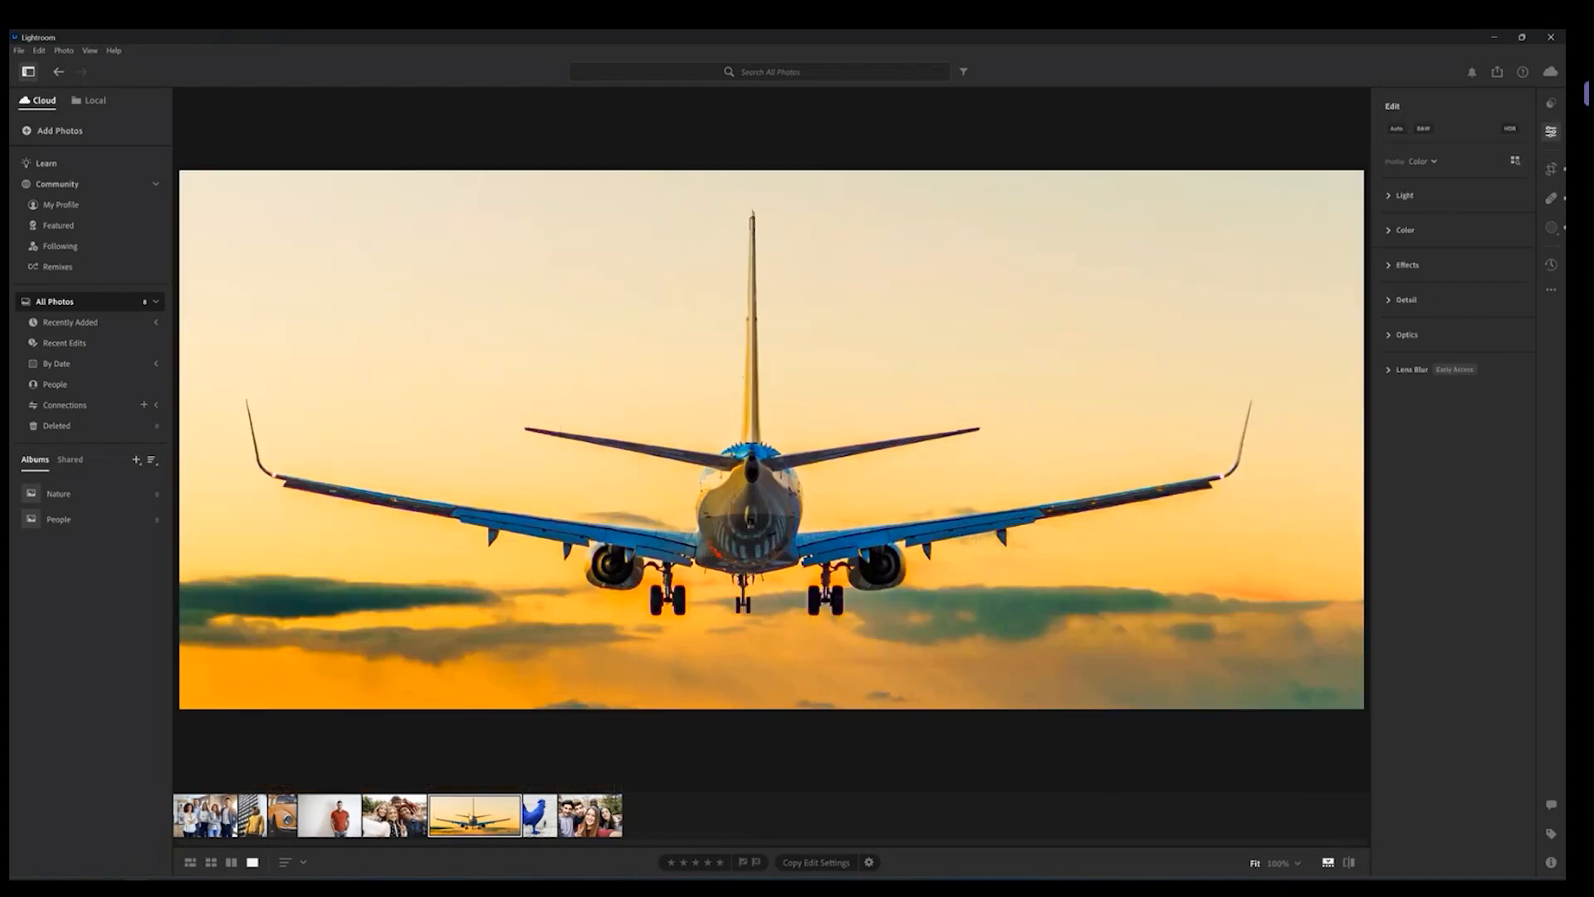
Step: Reset all edits on the airplane photo, removing its crop
{"action": "right_click", "coordinate": [471, 814]}
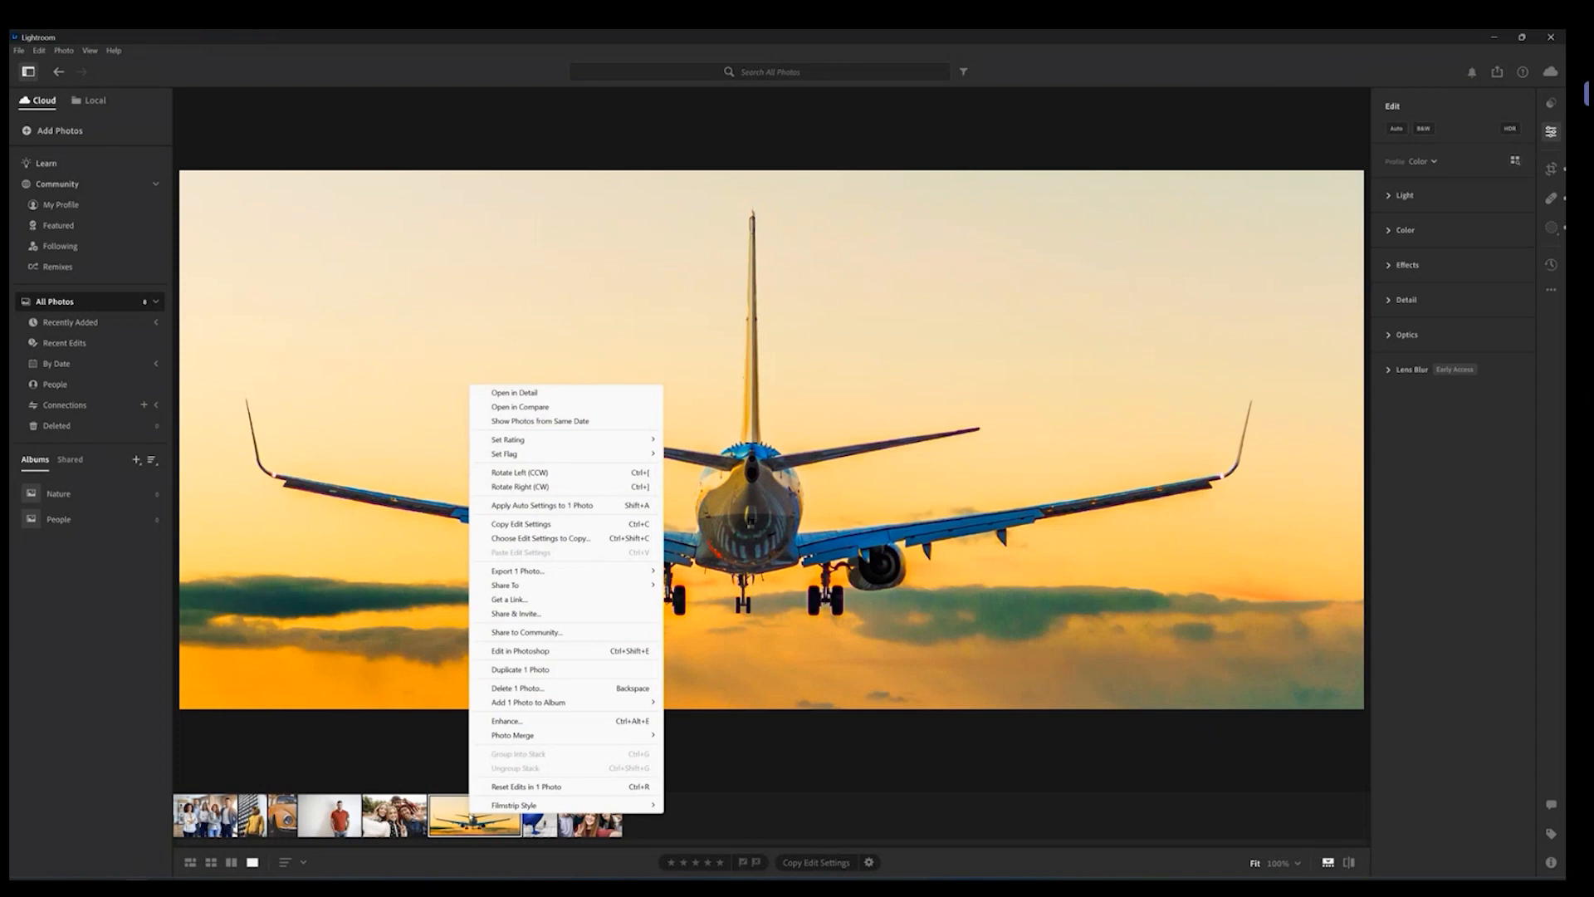
{"action": "left_click", "coordinate": [530, 787]}
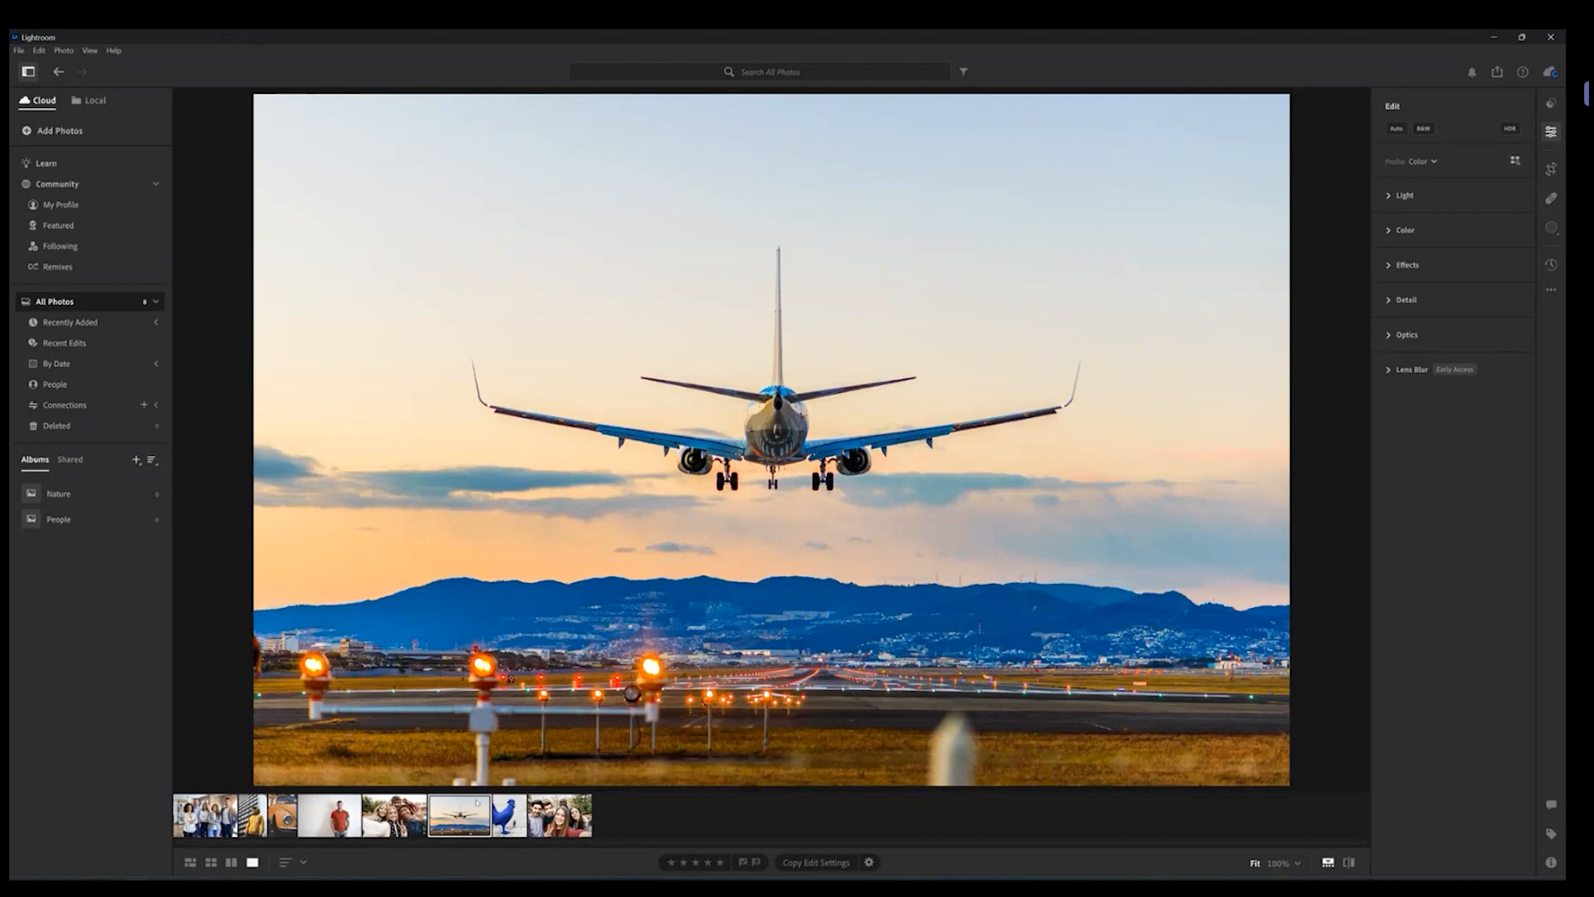
Step: Copy the airplane photo's edit settings and switch to the group photo
{"action": "right_click", "coordinate": [449, 815]}
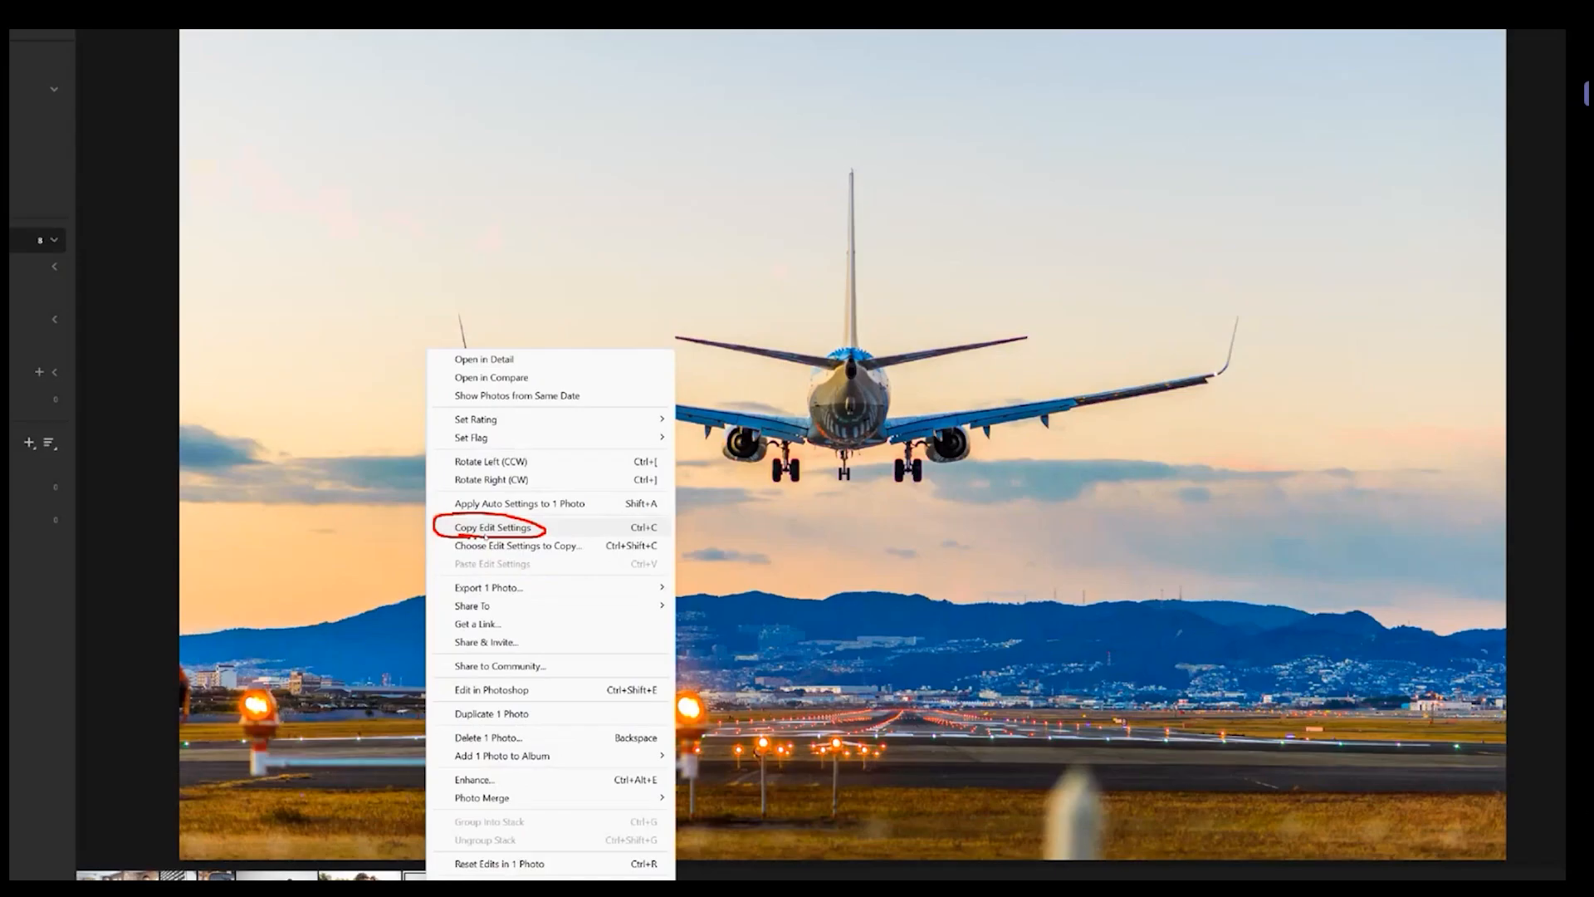
{"action": "left_click", "coordinate": [478, 531]}
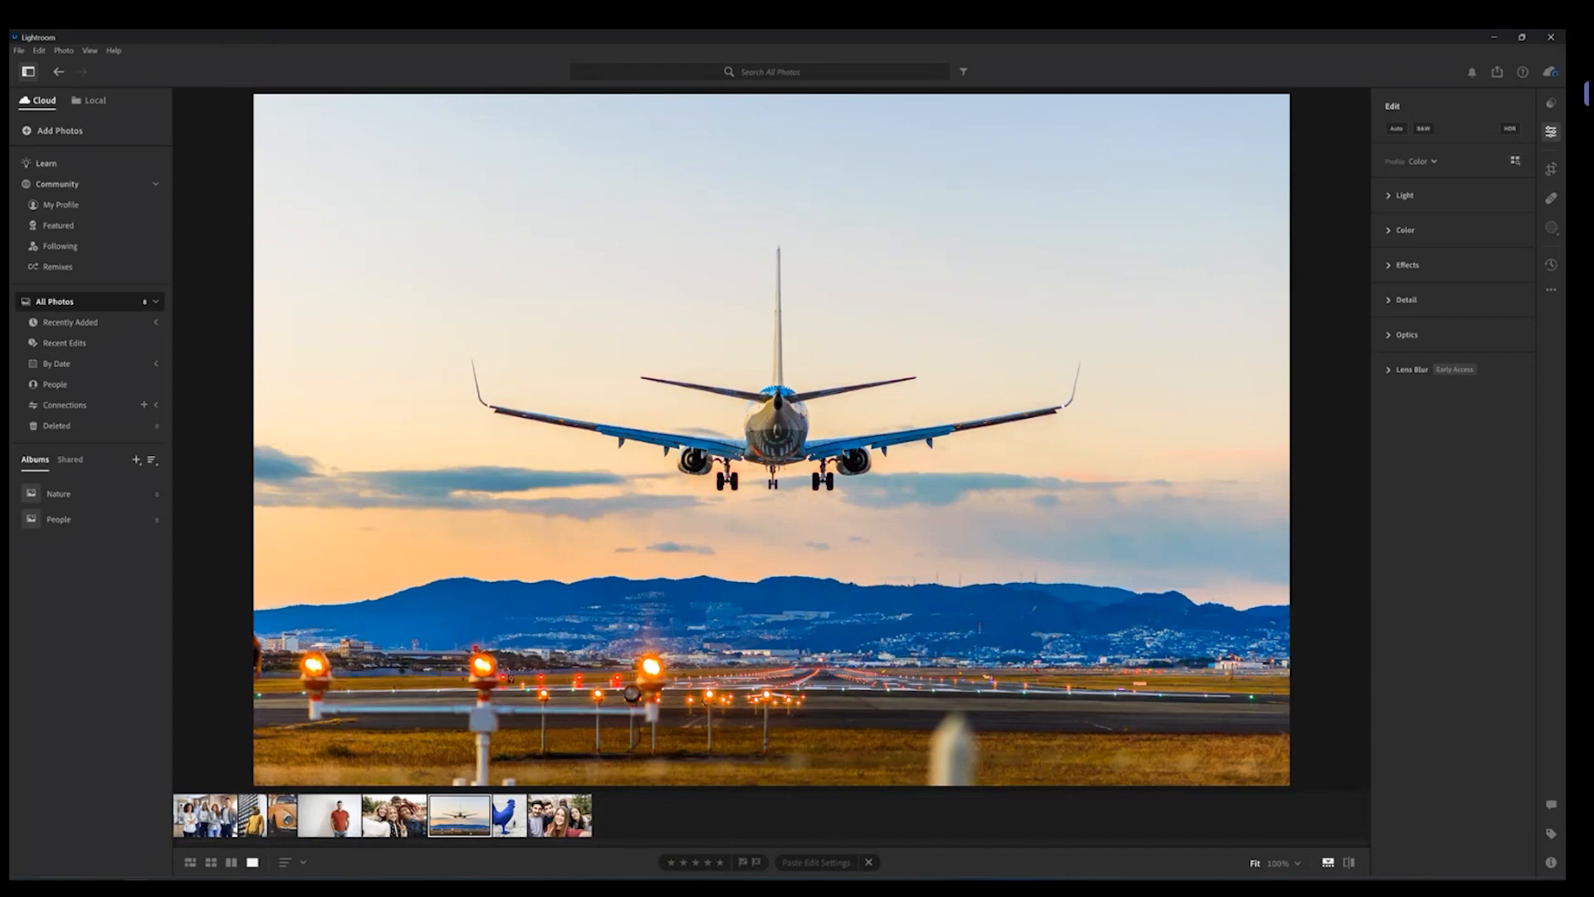
{"action": "left_click", "coordinate": [205, 816]}
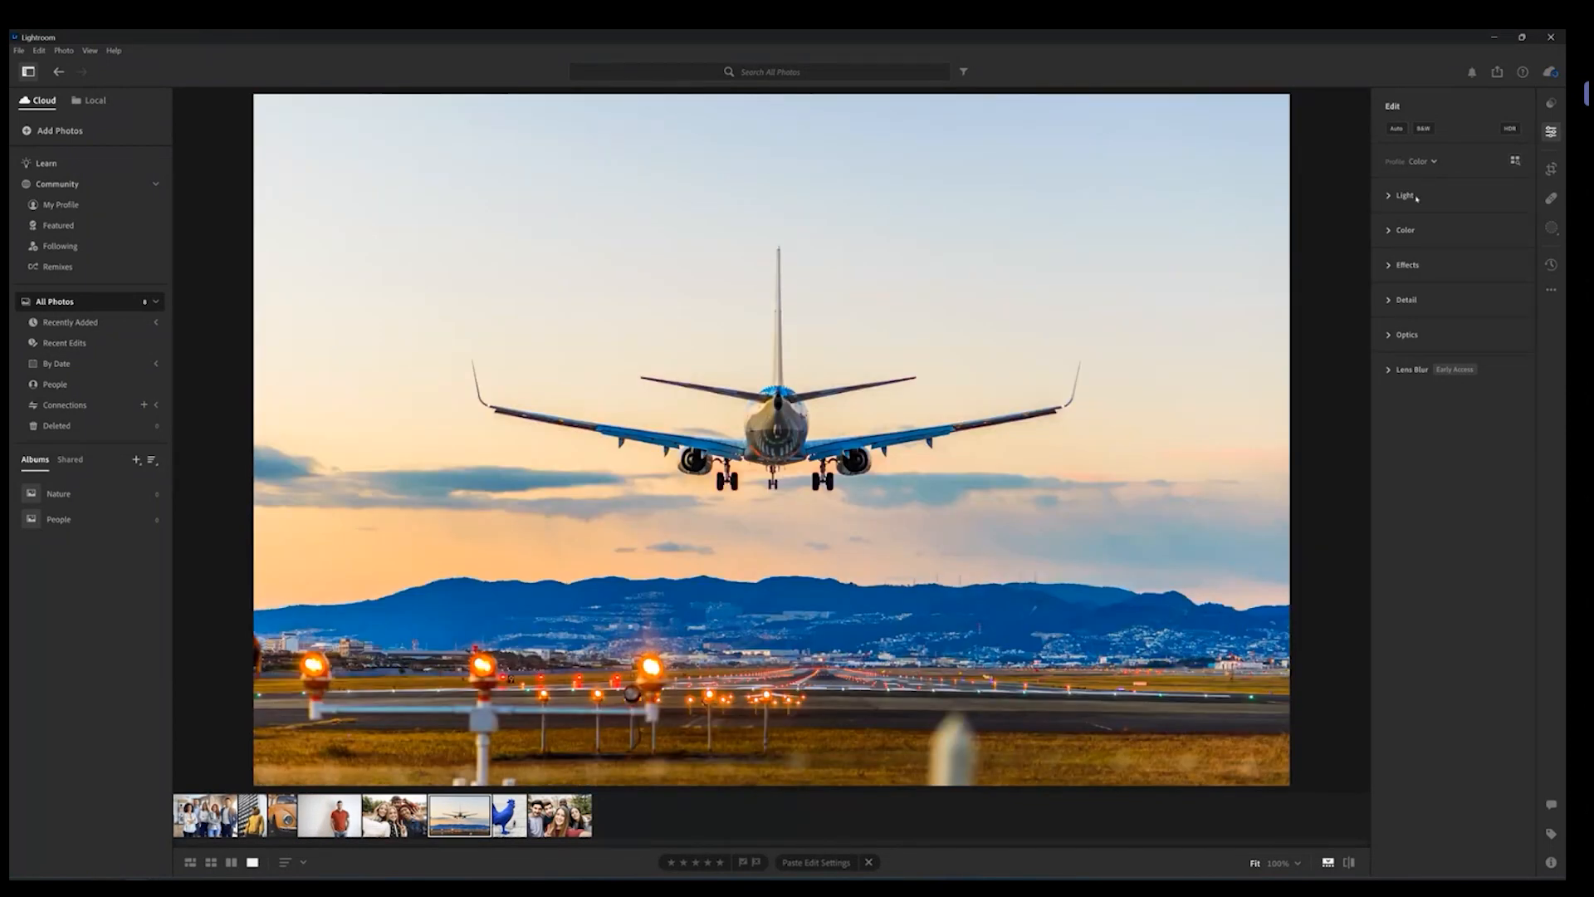
Step: Expand the Light section and raise the airplane photo's Exposure to +1.58
{"action": "left_click", "coordinate": [1405, 195]}
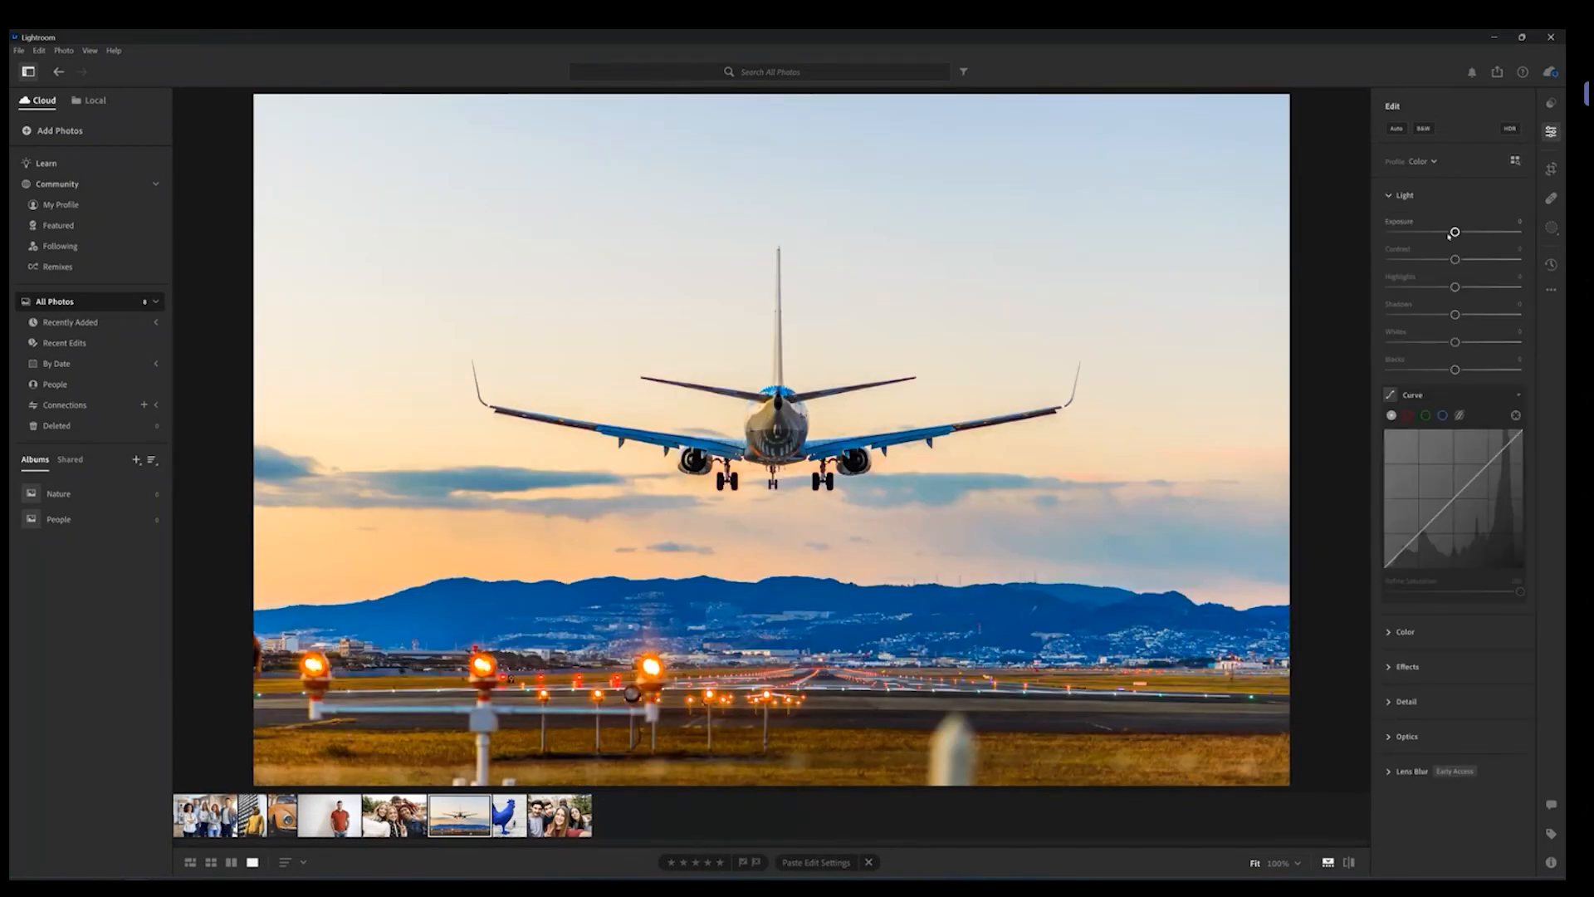
{"action": "left_click_drag", "start_coordinate": [1457, 231], "coordinate": [1475, 232]}
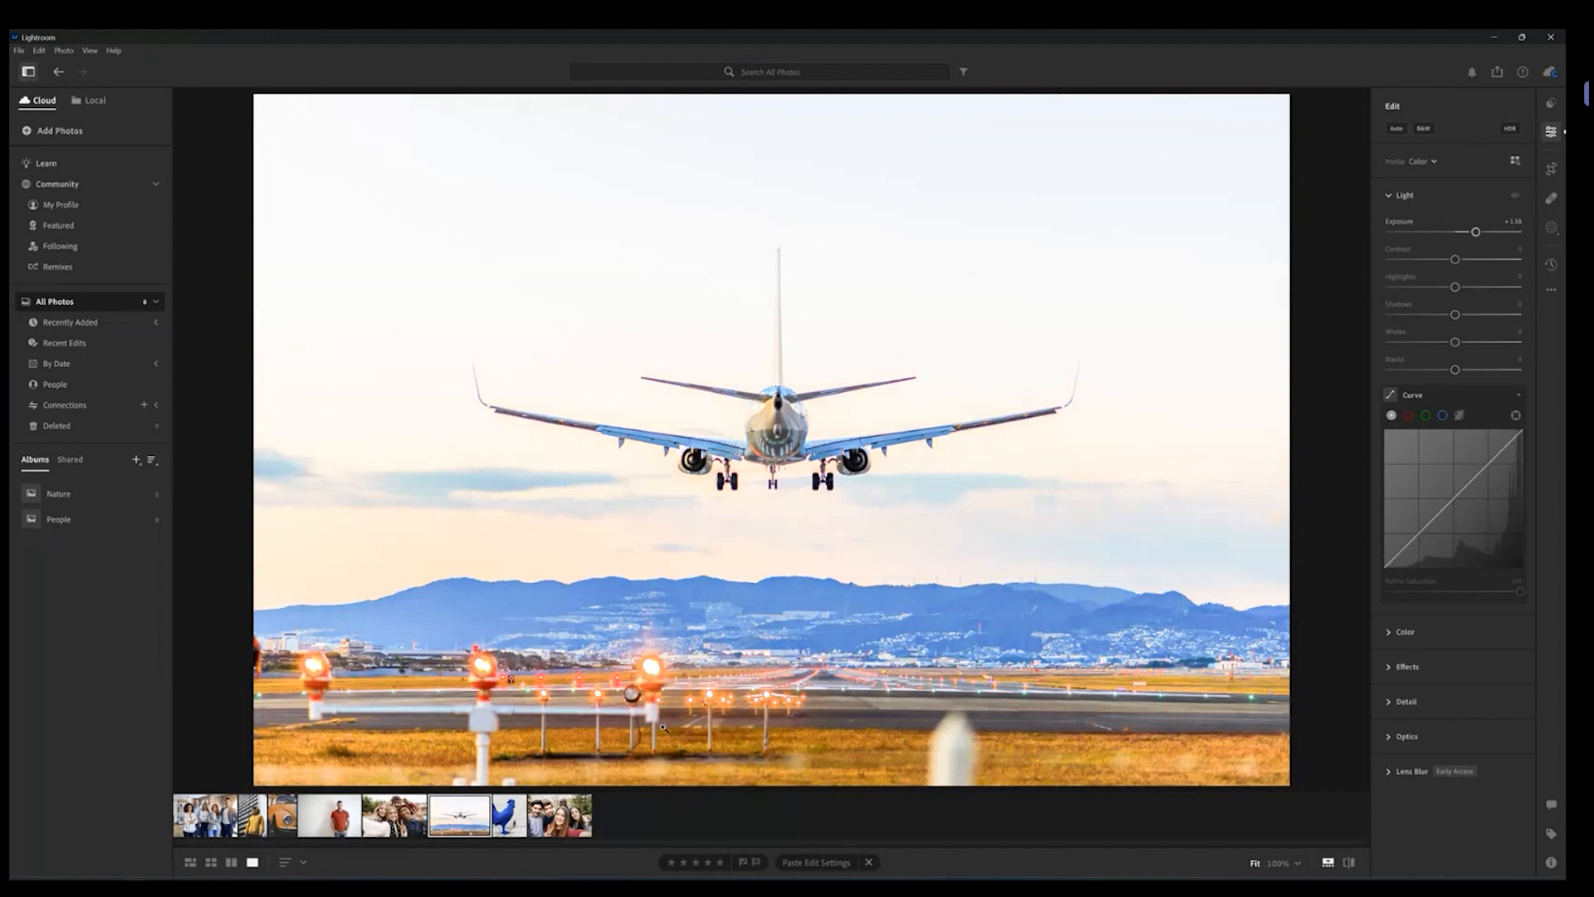
Step: Copy the airplane photo's edit settings and paste them onto the group photo of five people
{"action": "right_click", "coordinate": [478, 817]}
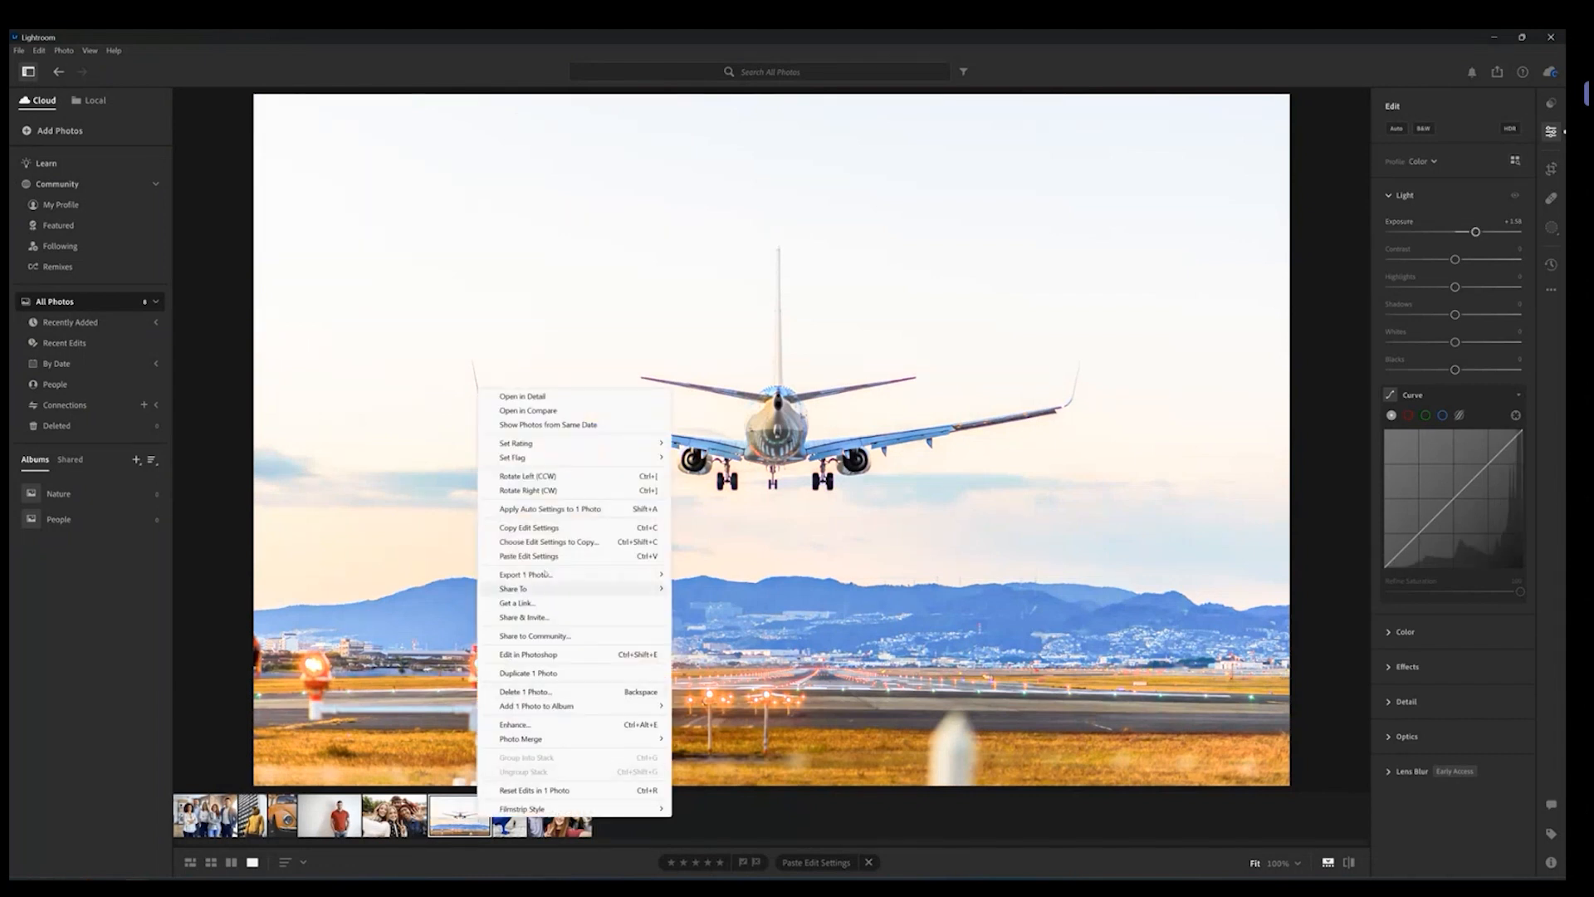
{"action": "left_click", "coordinate": [552, 527]}
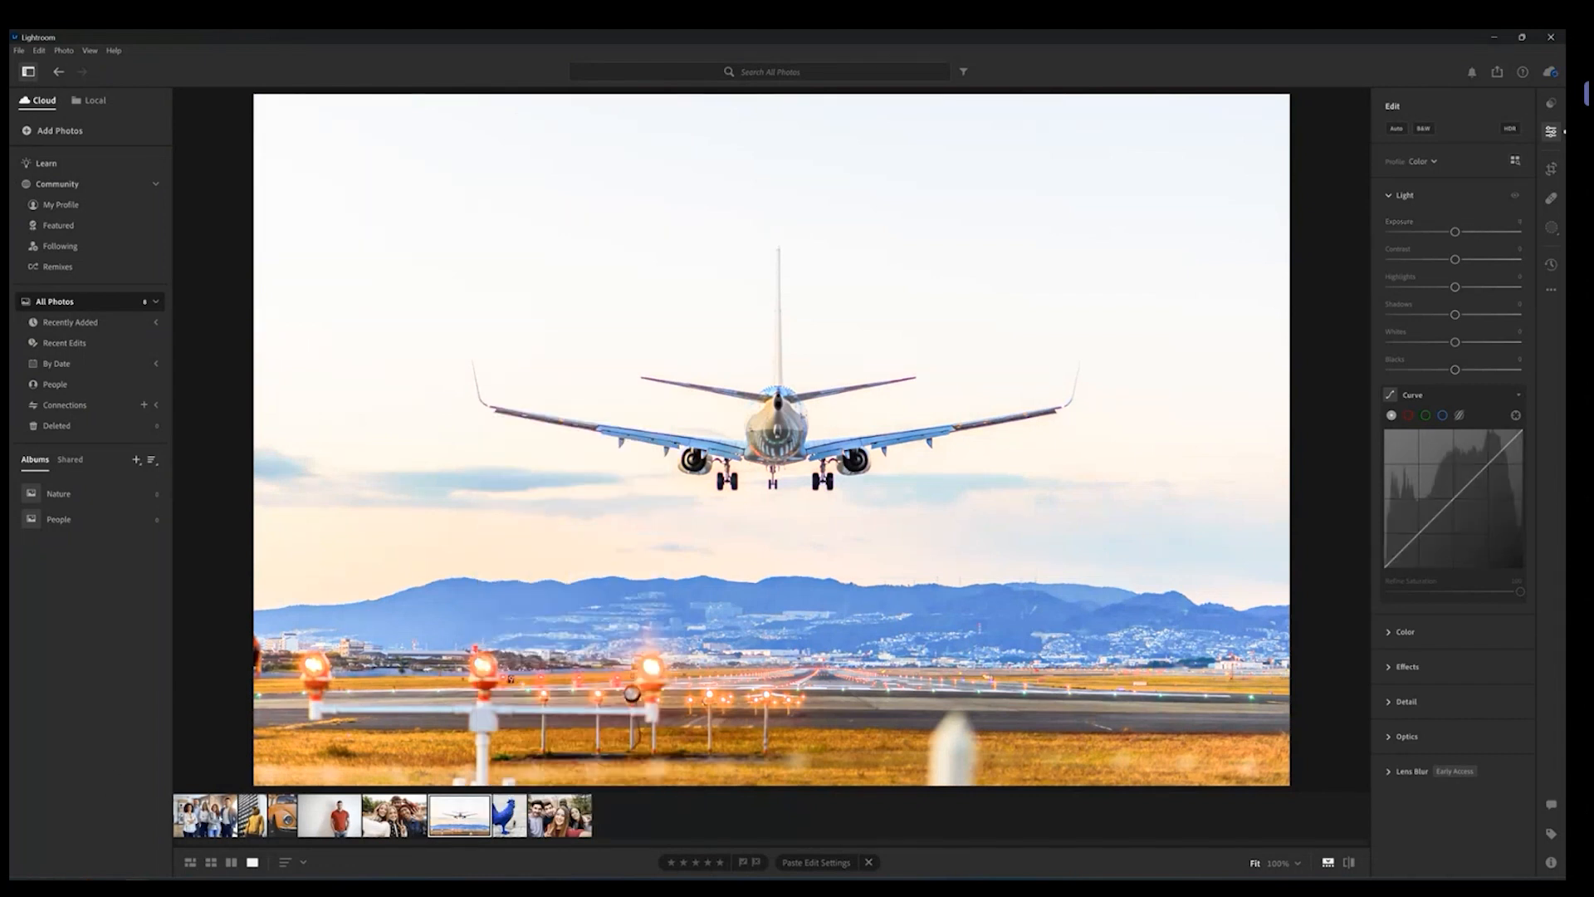
{"action": "right_click", "coordinate": [207, 814]}
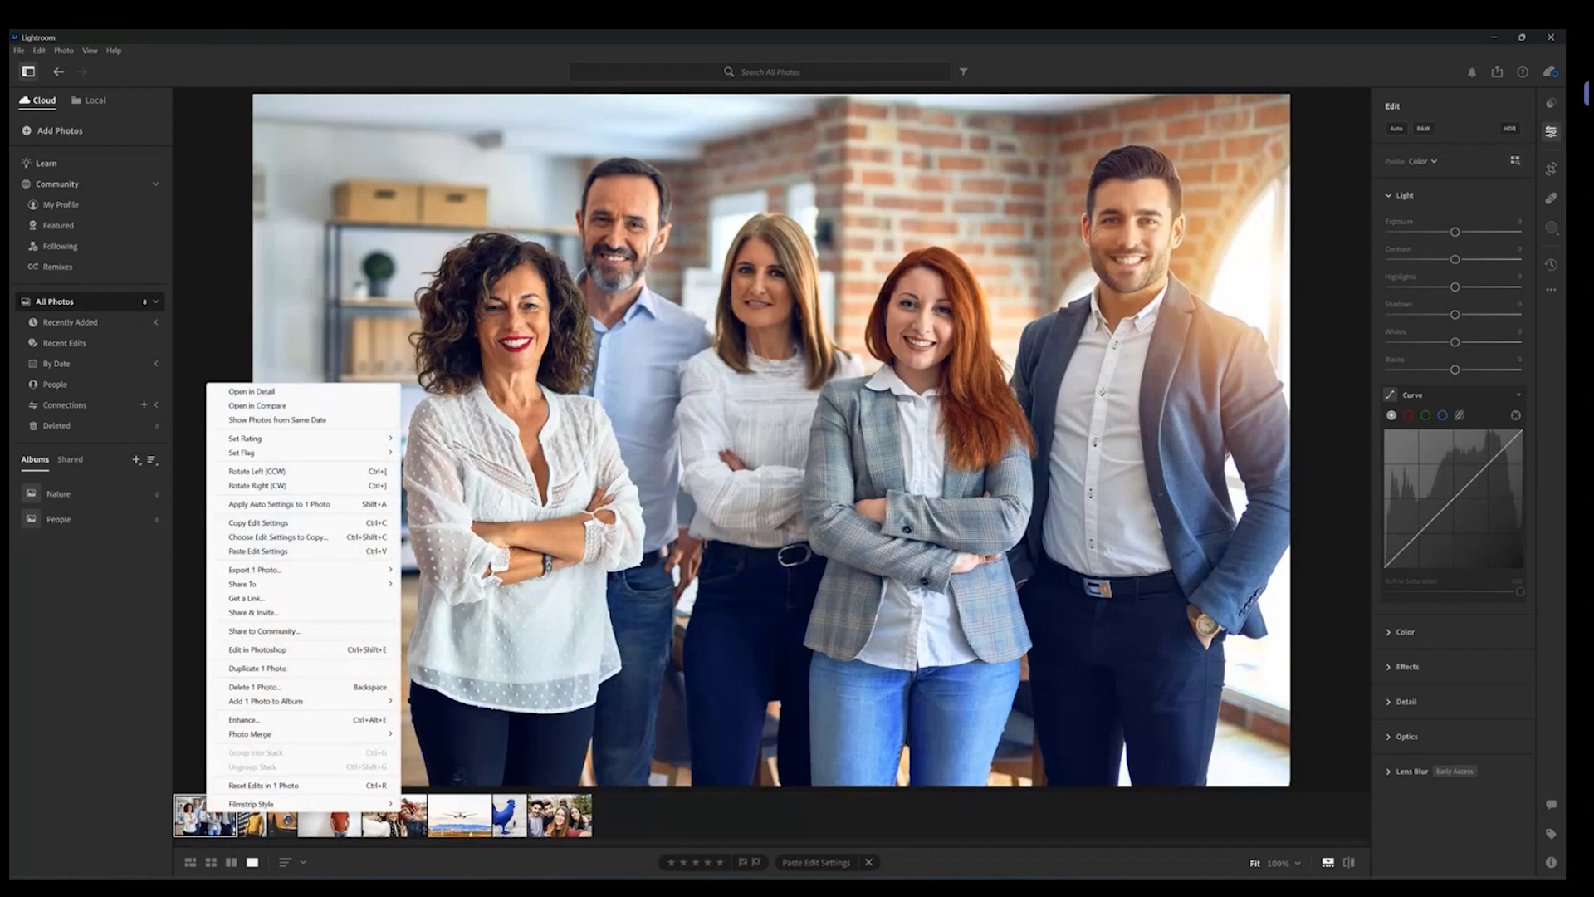
{"action": "left_click", "coordinate": [278, 552]}
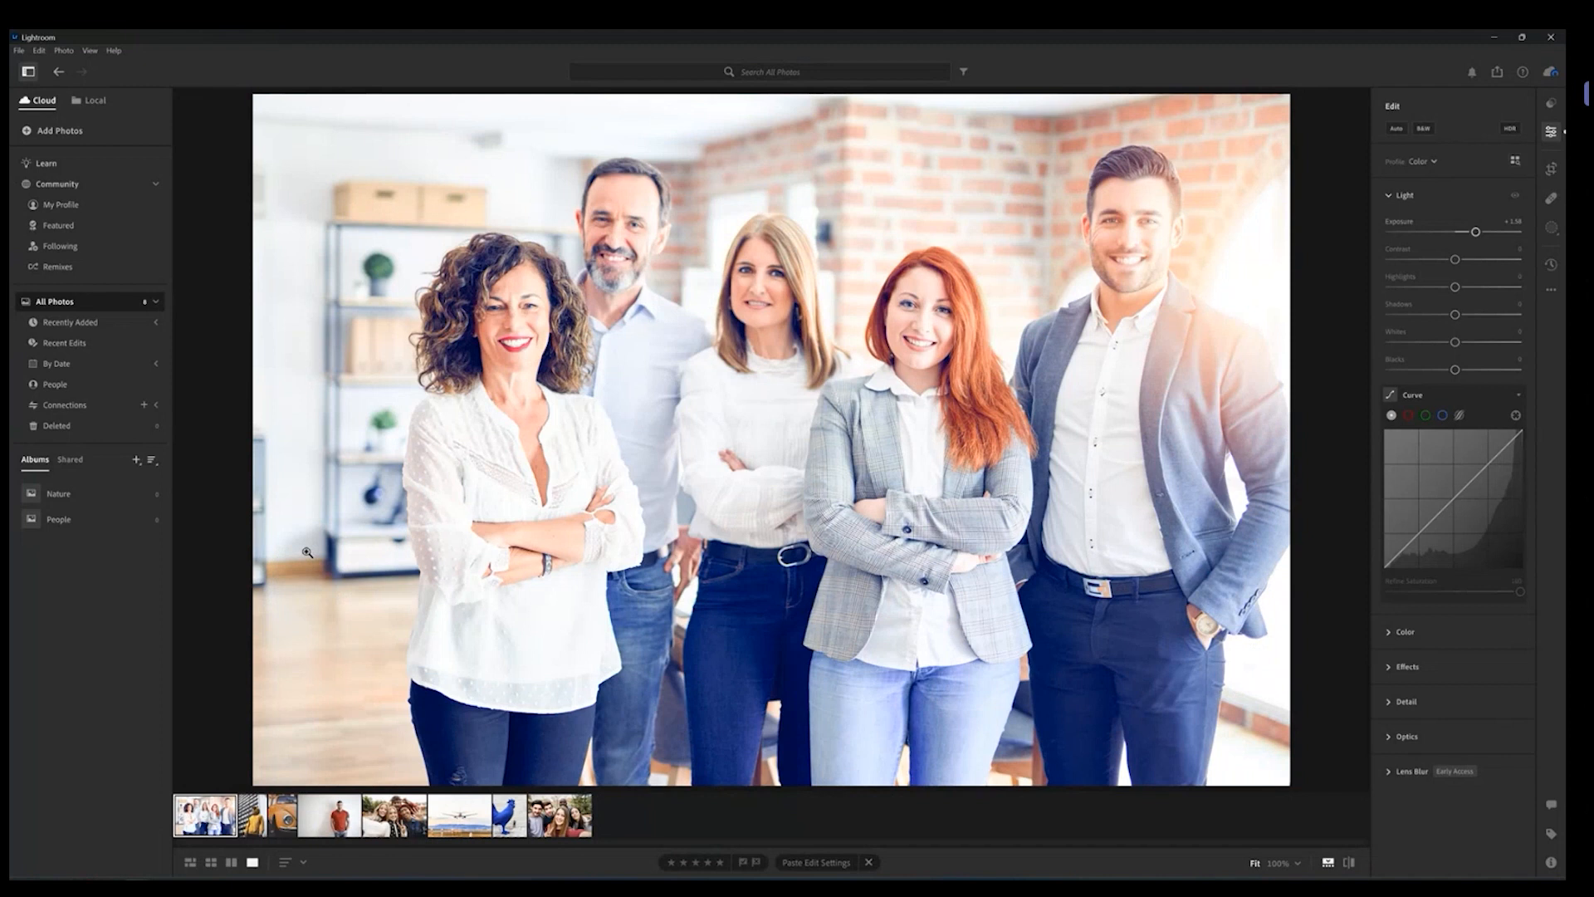
Step: Reset the group photo's Exposure slider back to 0
{"action": "left_click", "coordinate": [1464, 233]}
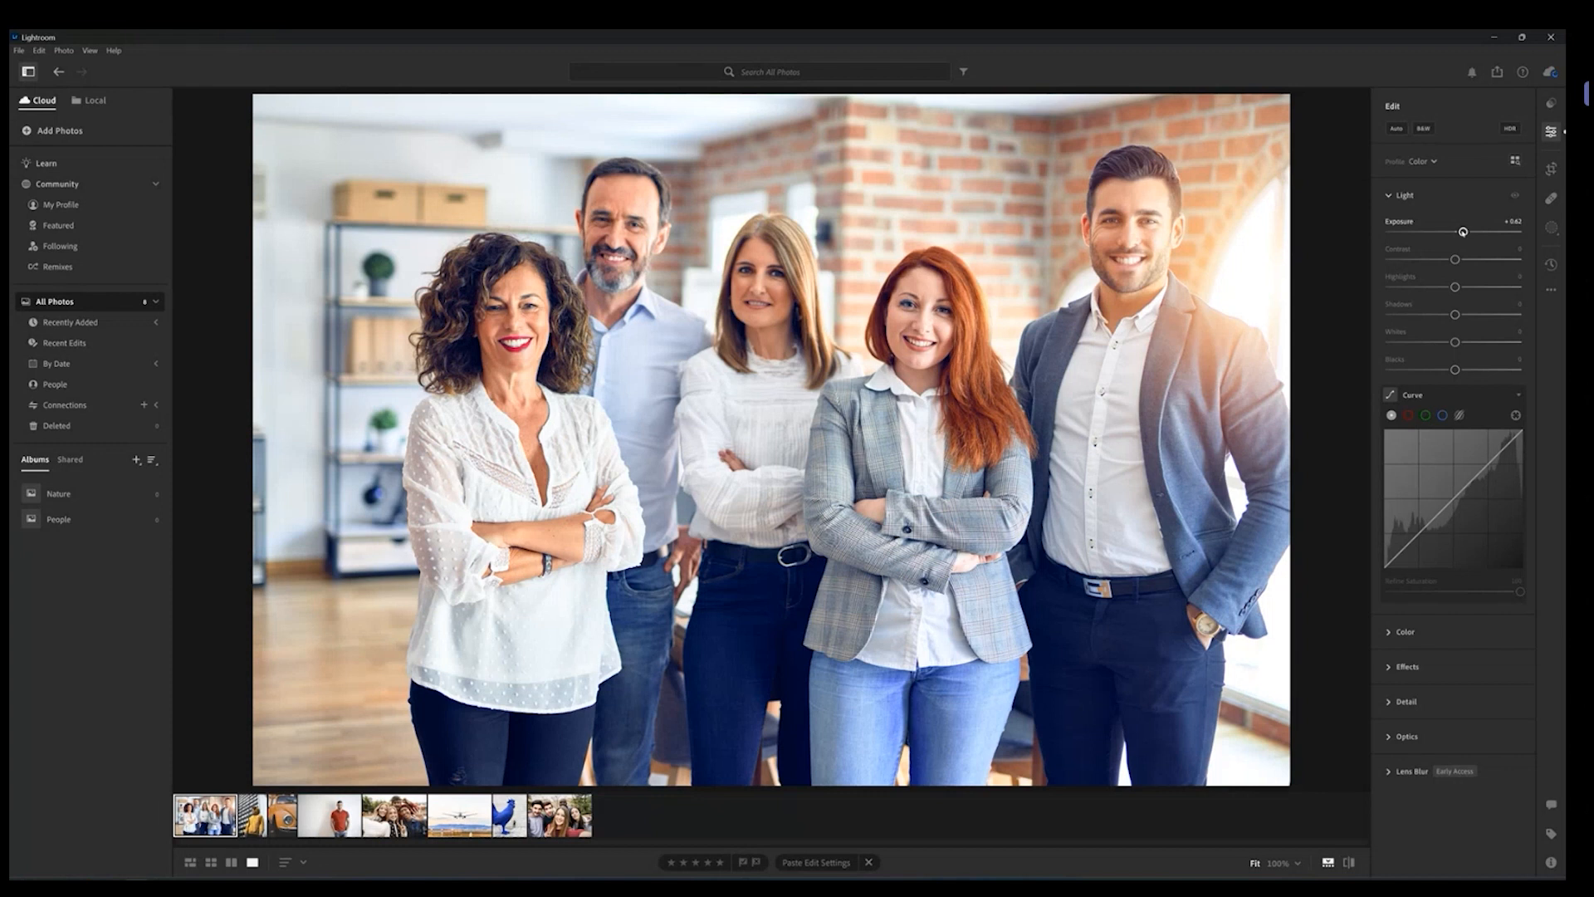
{"action": "double_click", "coordinate": [1463, 231]}
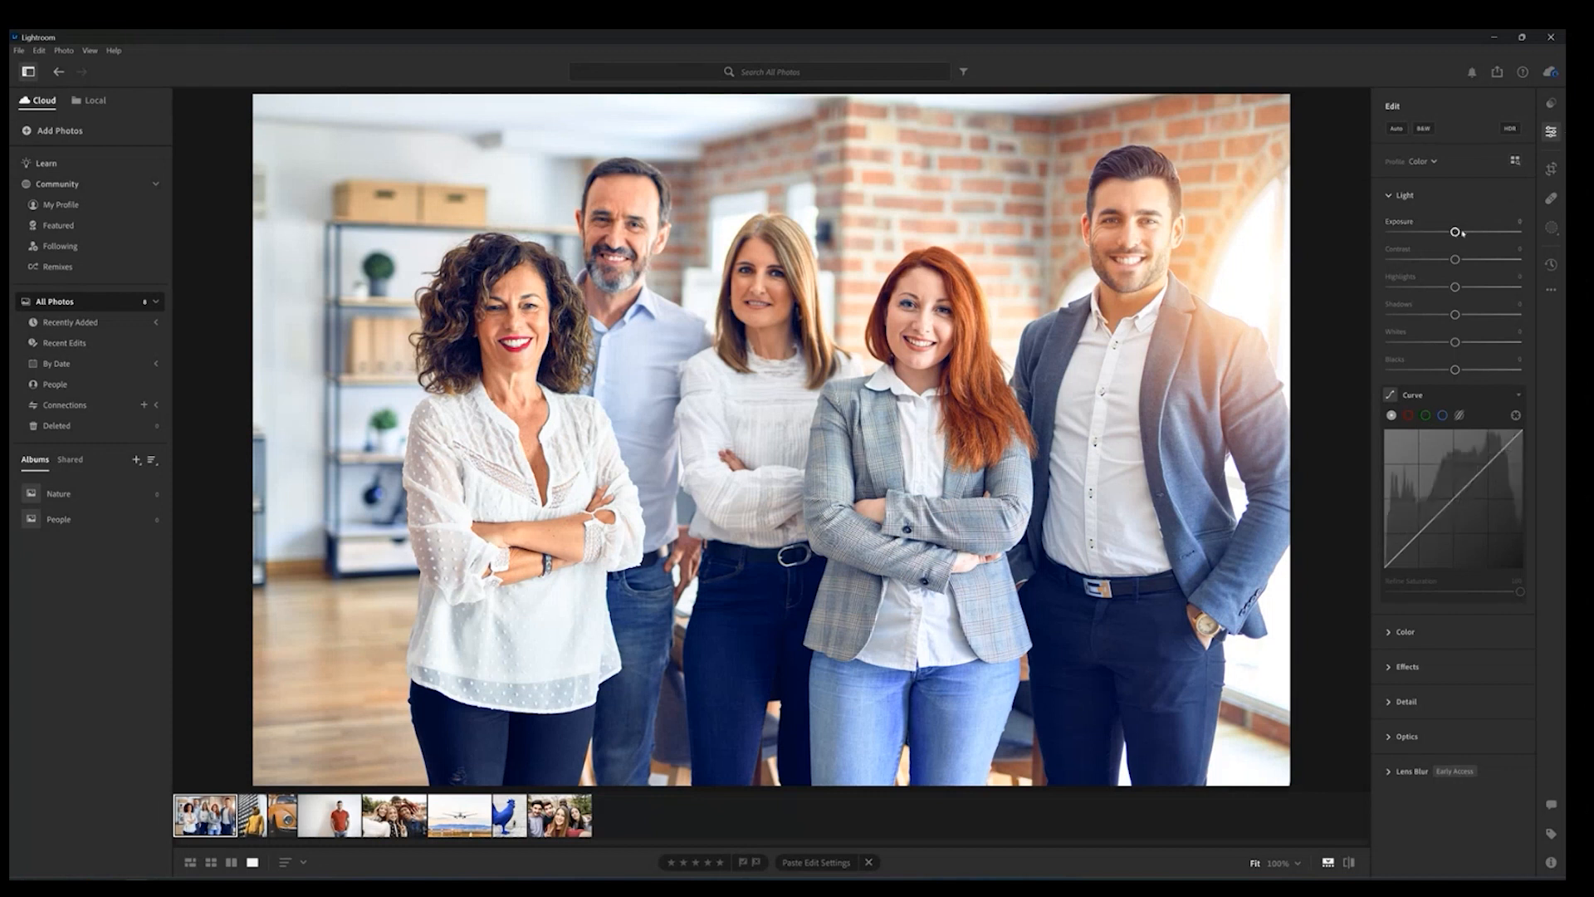
Step: Return to the airplane photo and collapse the Light section
{"action": "right_click", "coordinate": [458, 813]}
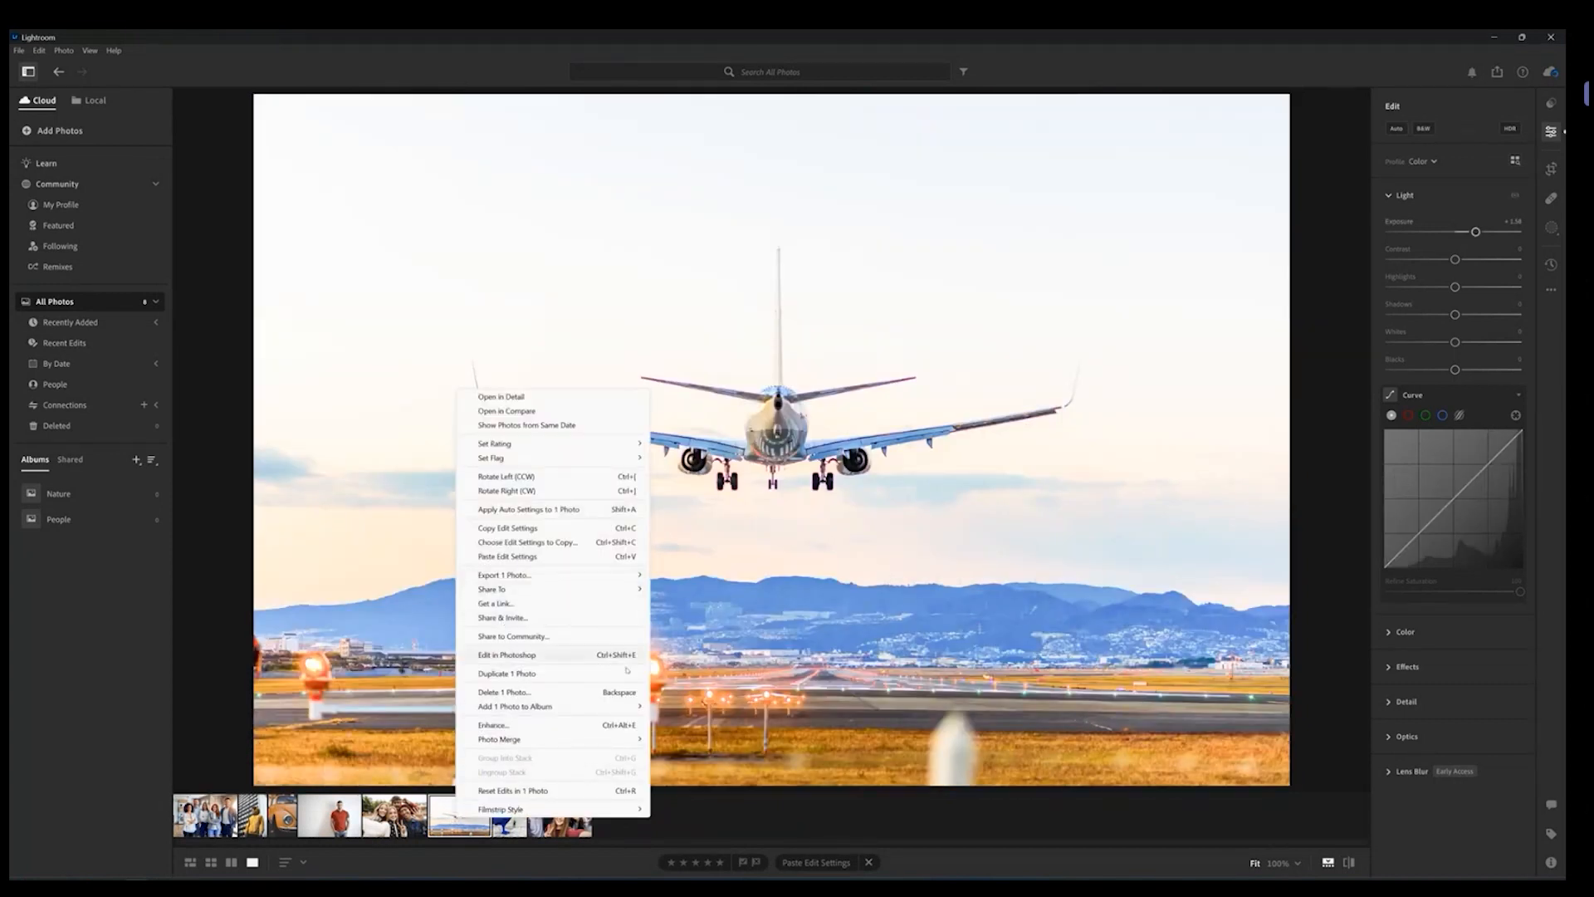
{"action": "left_click", "coordinate": [752, 811]}
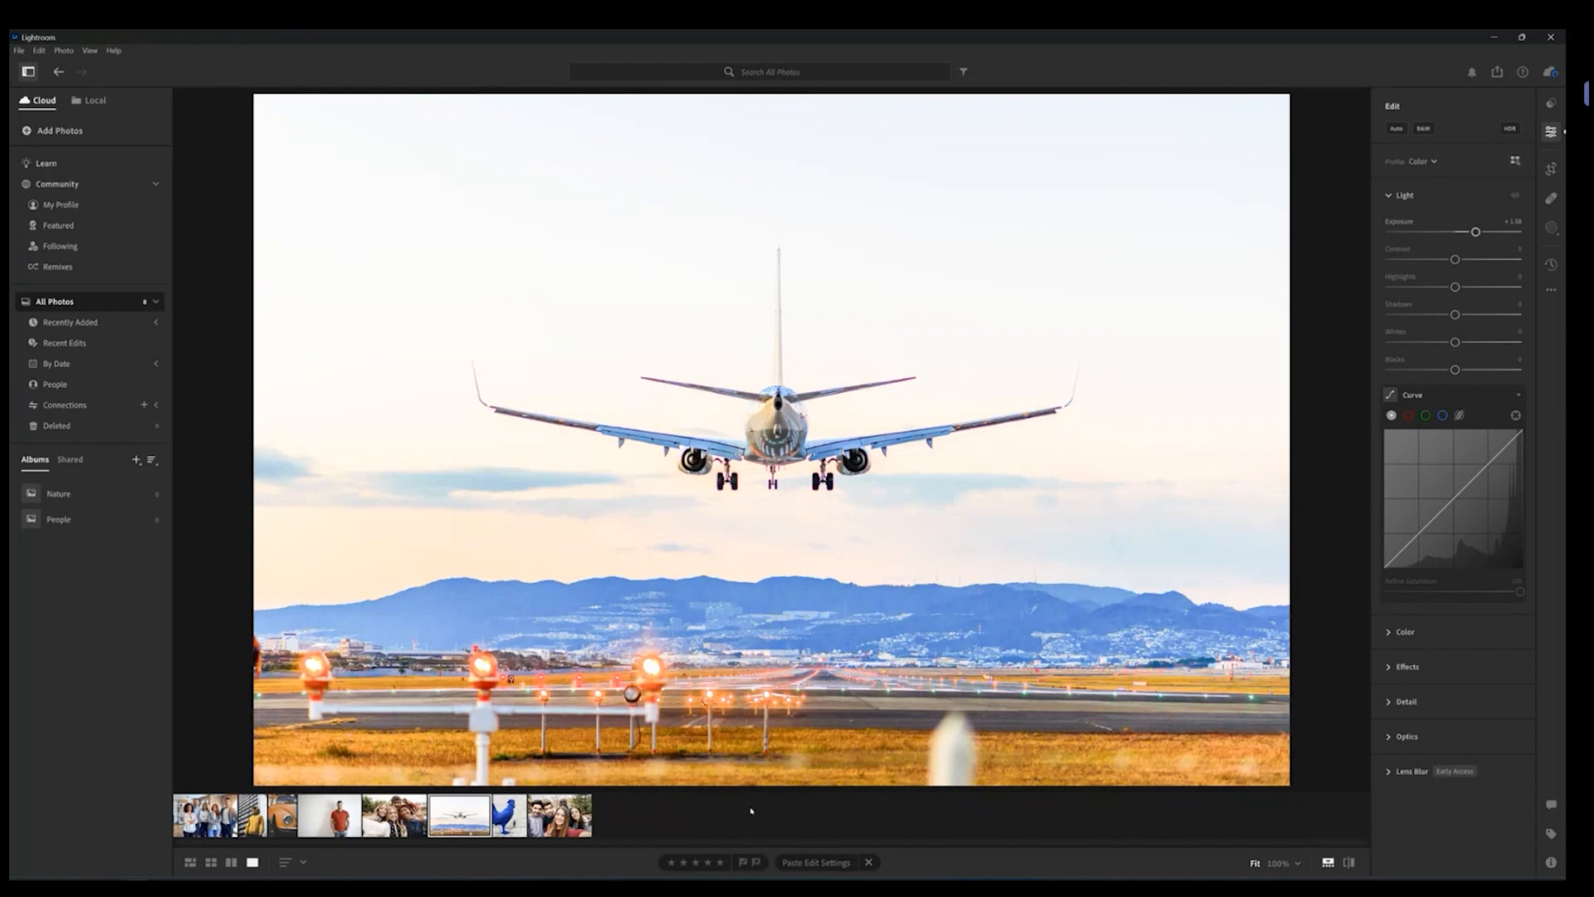
{"action": "left_click", "coordinate": [1395, 196]}
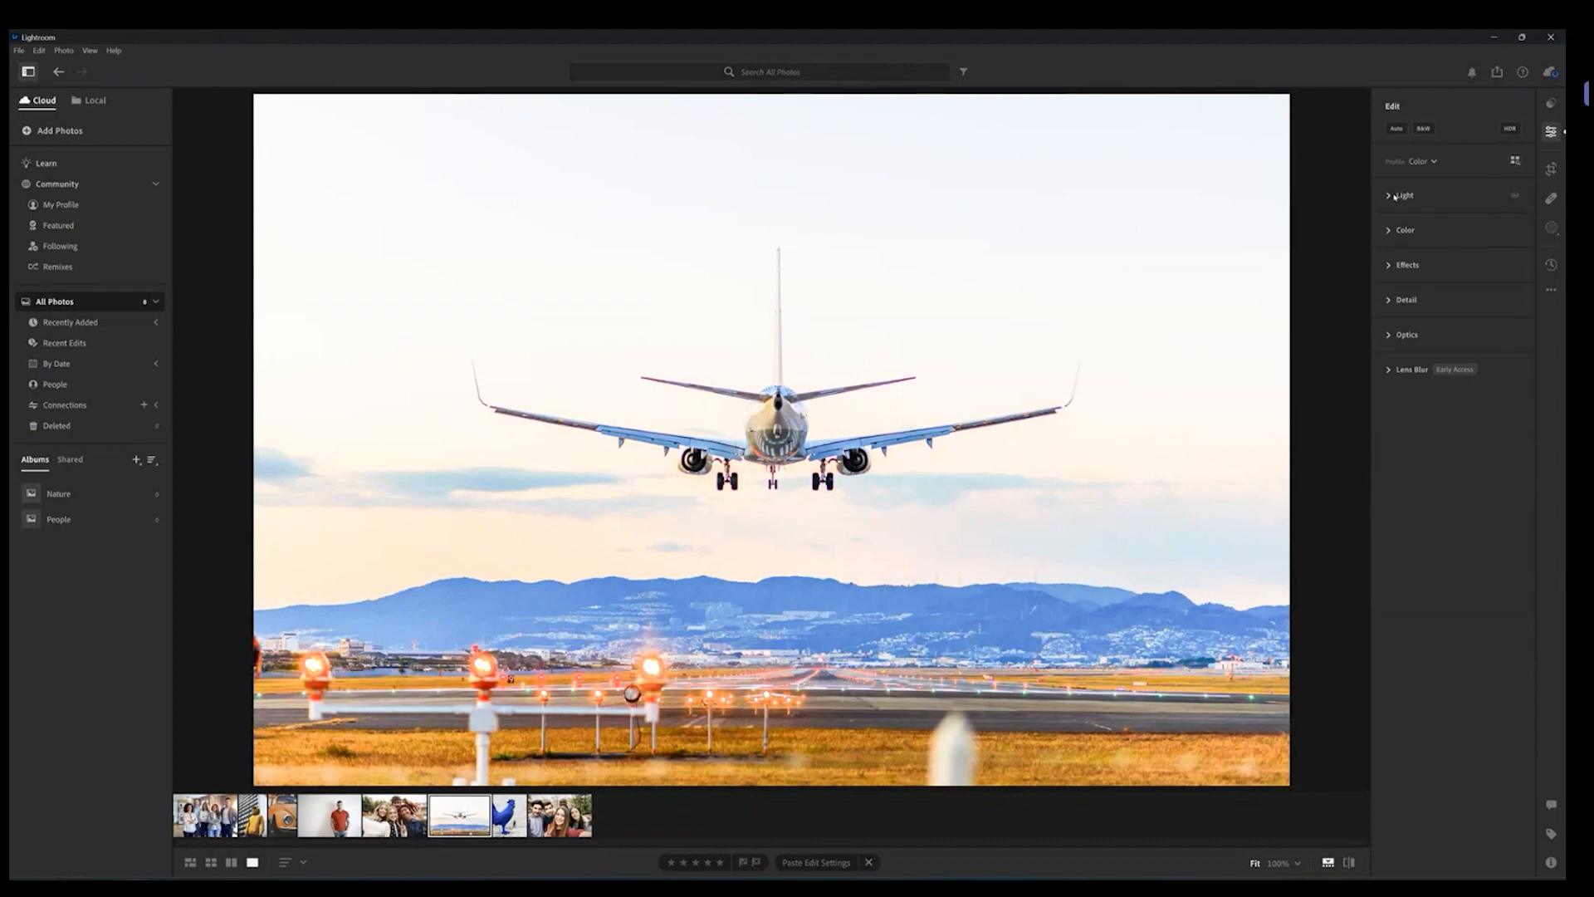